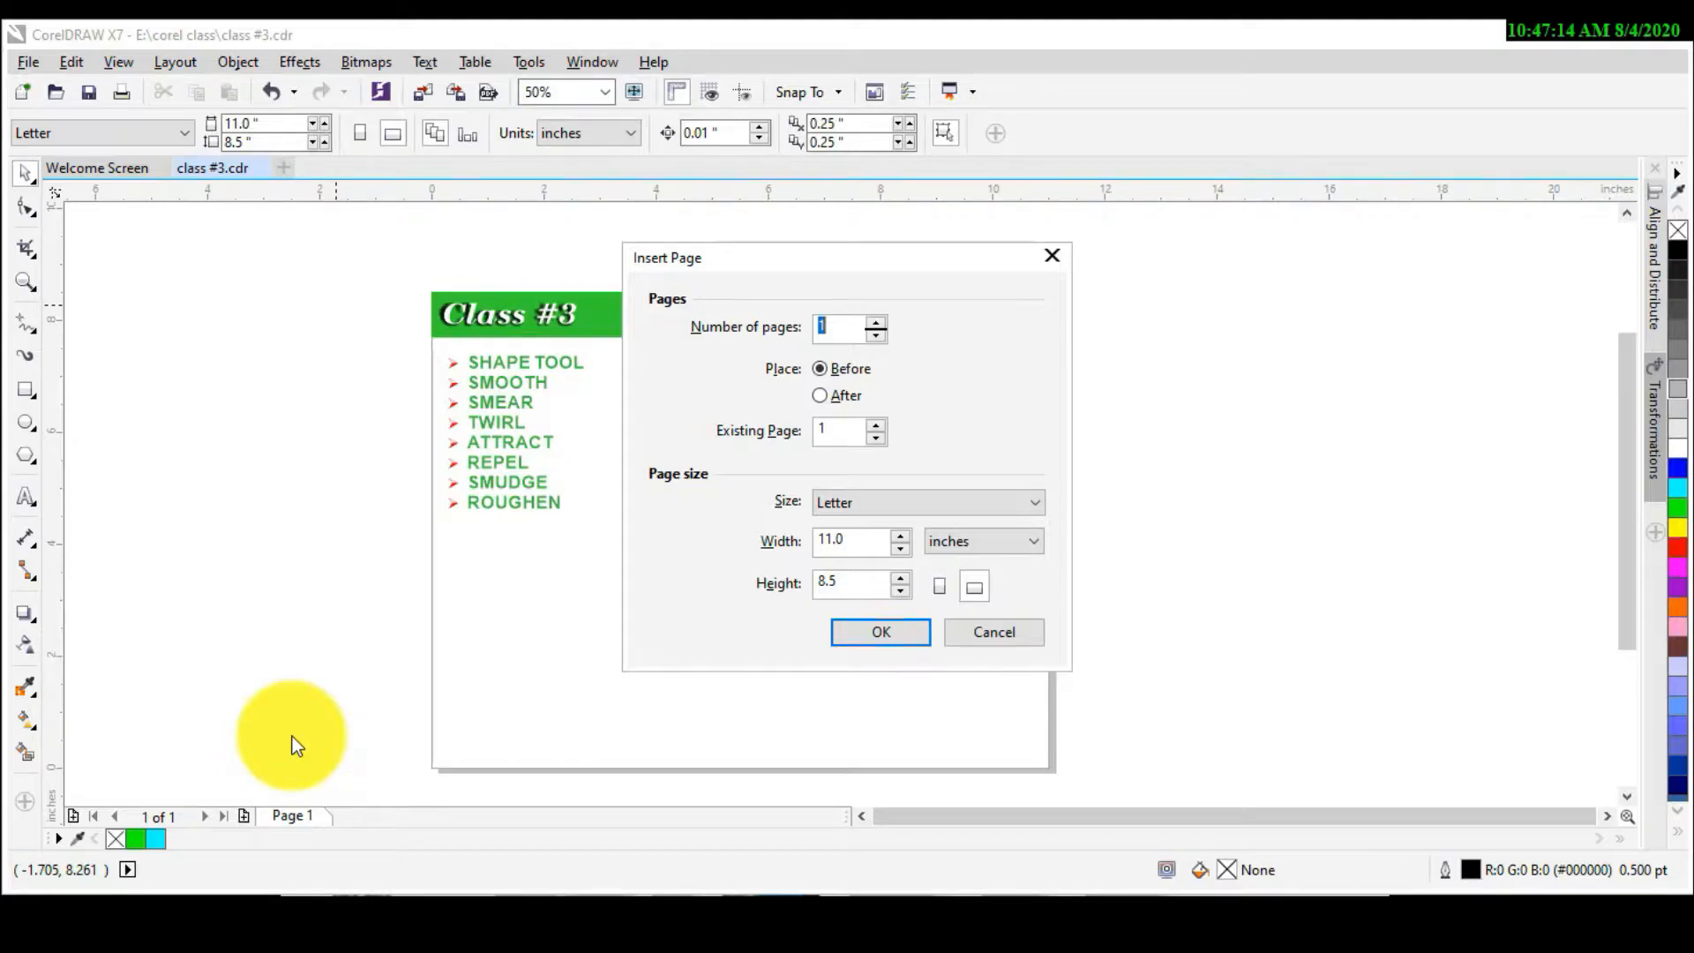
pyautogui.click(988, 634)
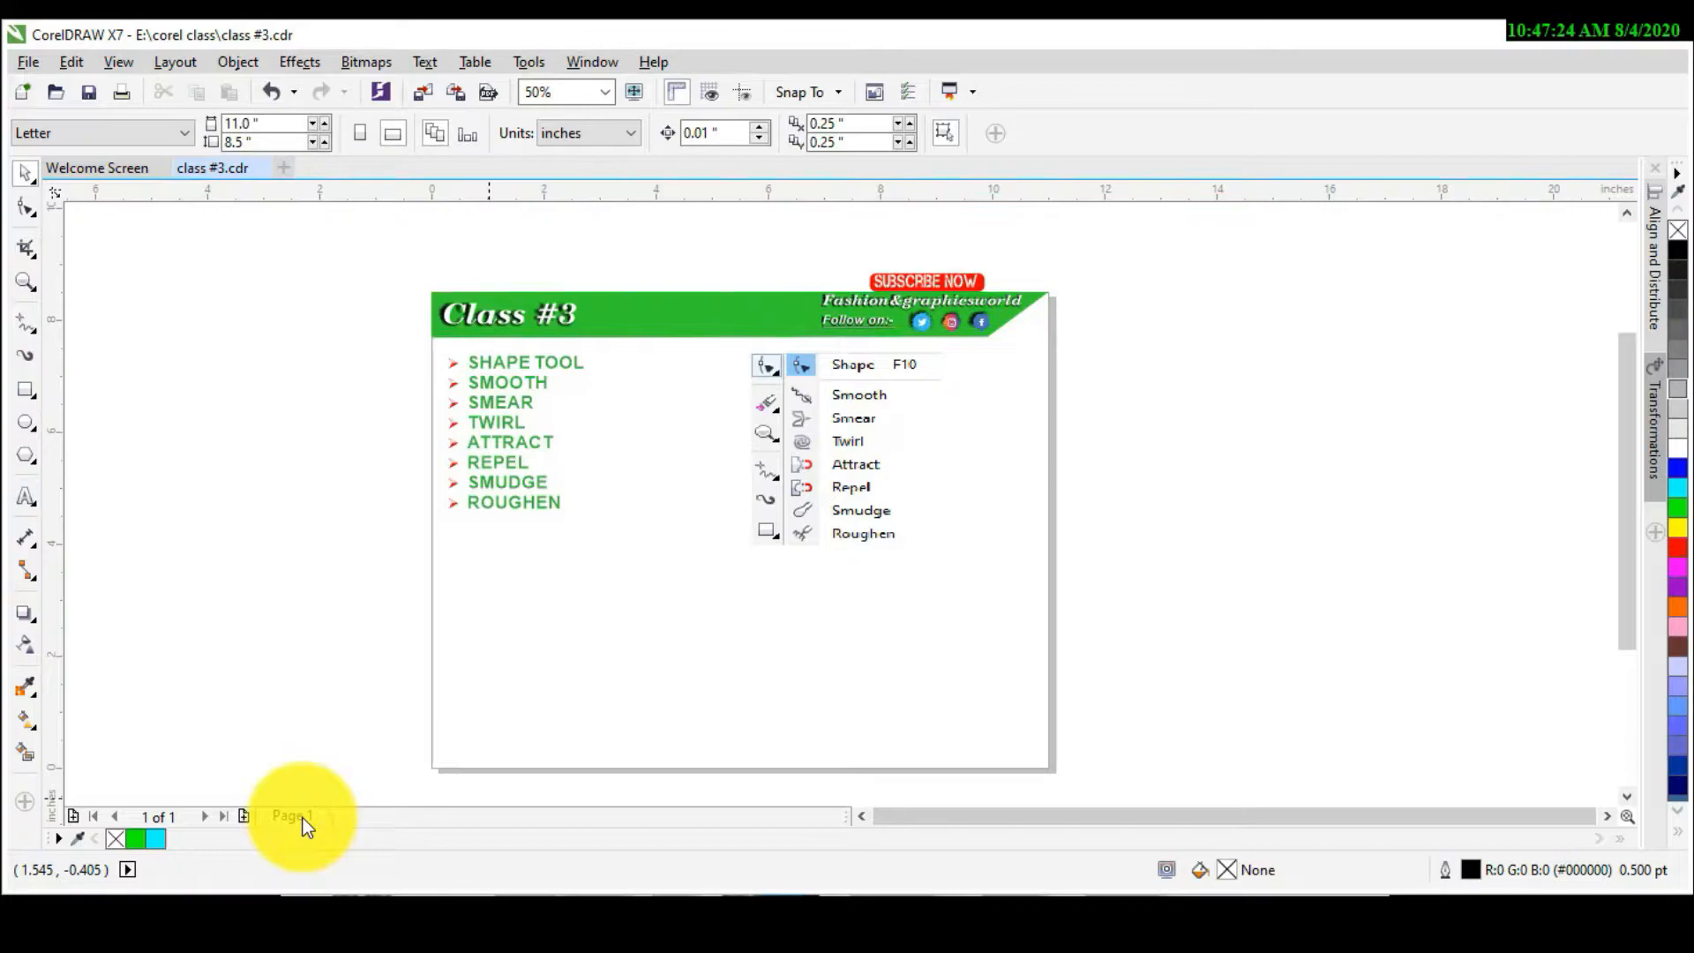
pyautogui.press('pagedown')
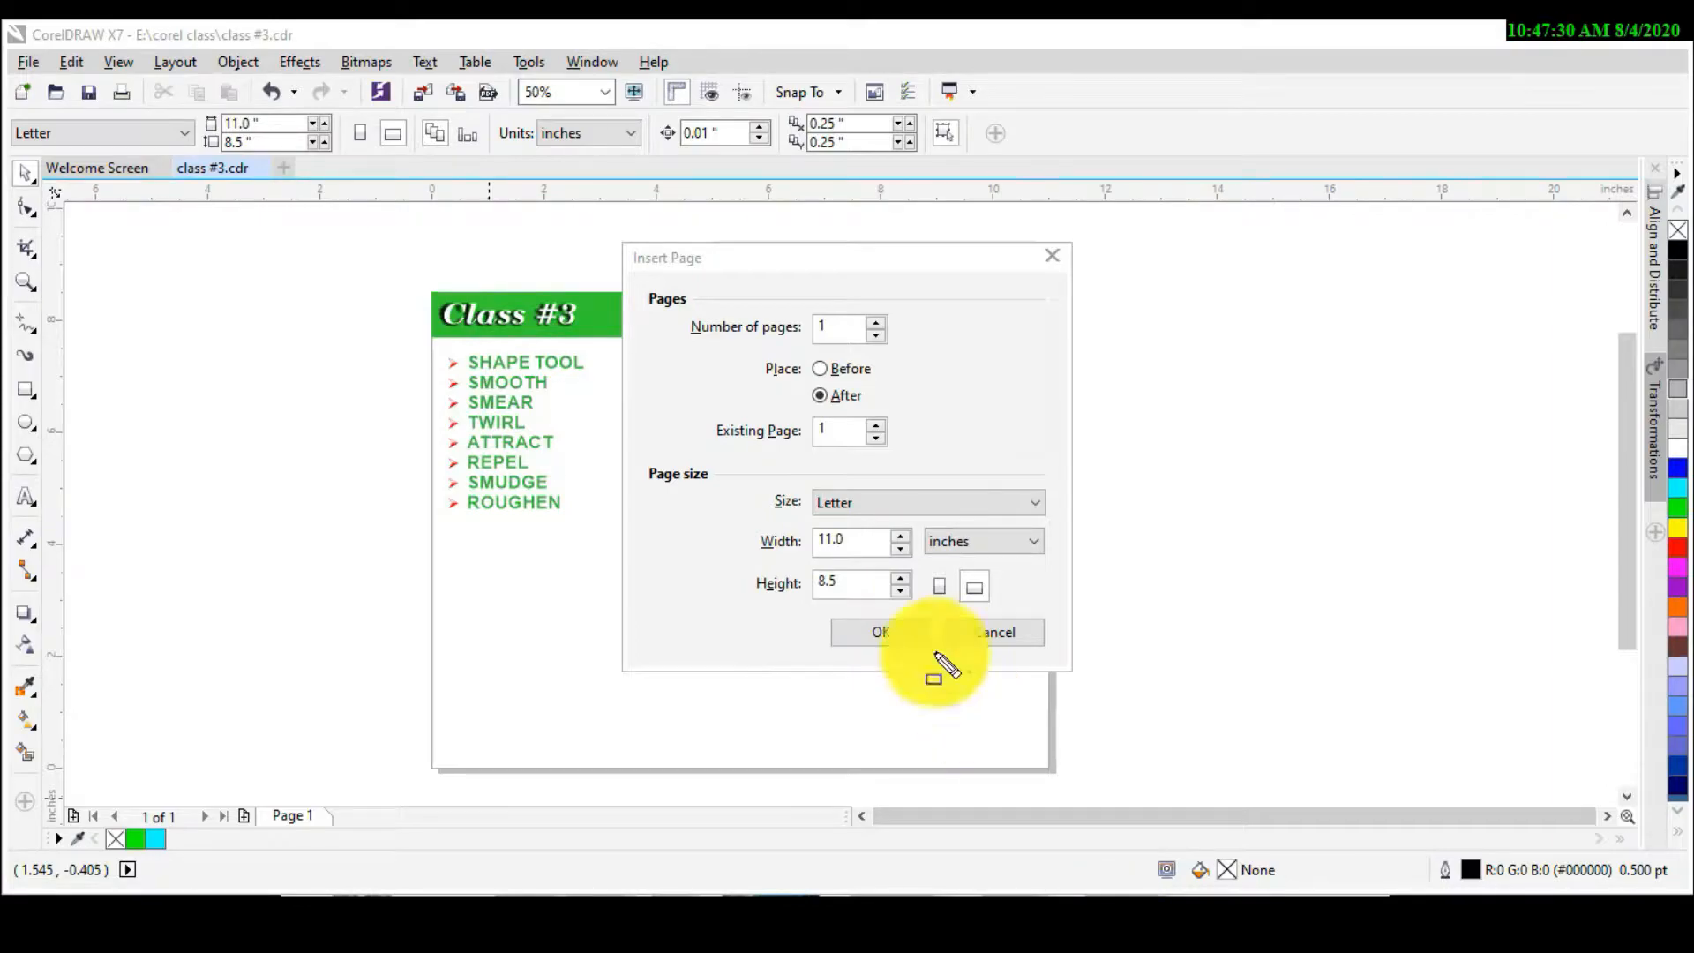
pyautogui.moveTo(803, 381); pyautogui.dragTo(872, 408)
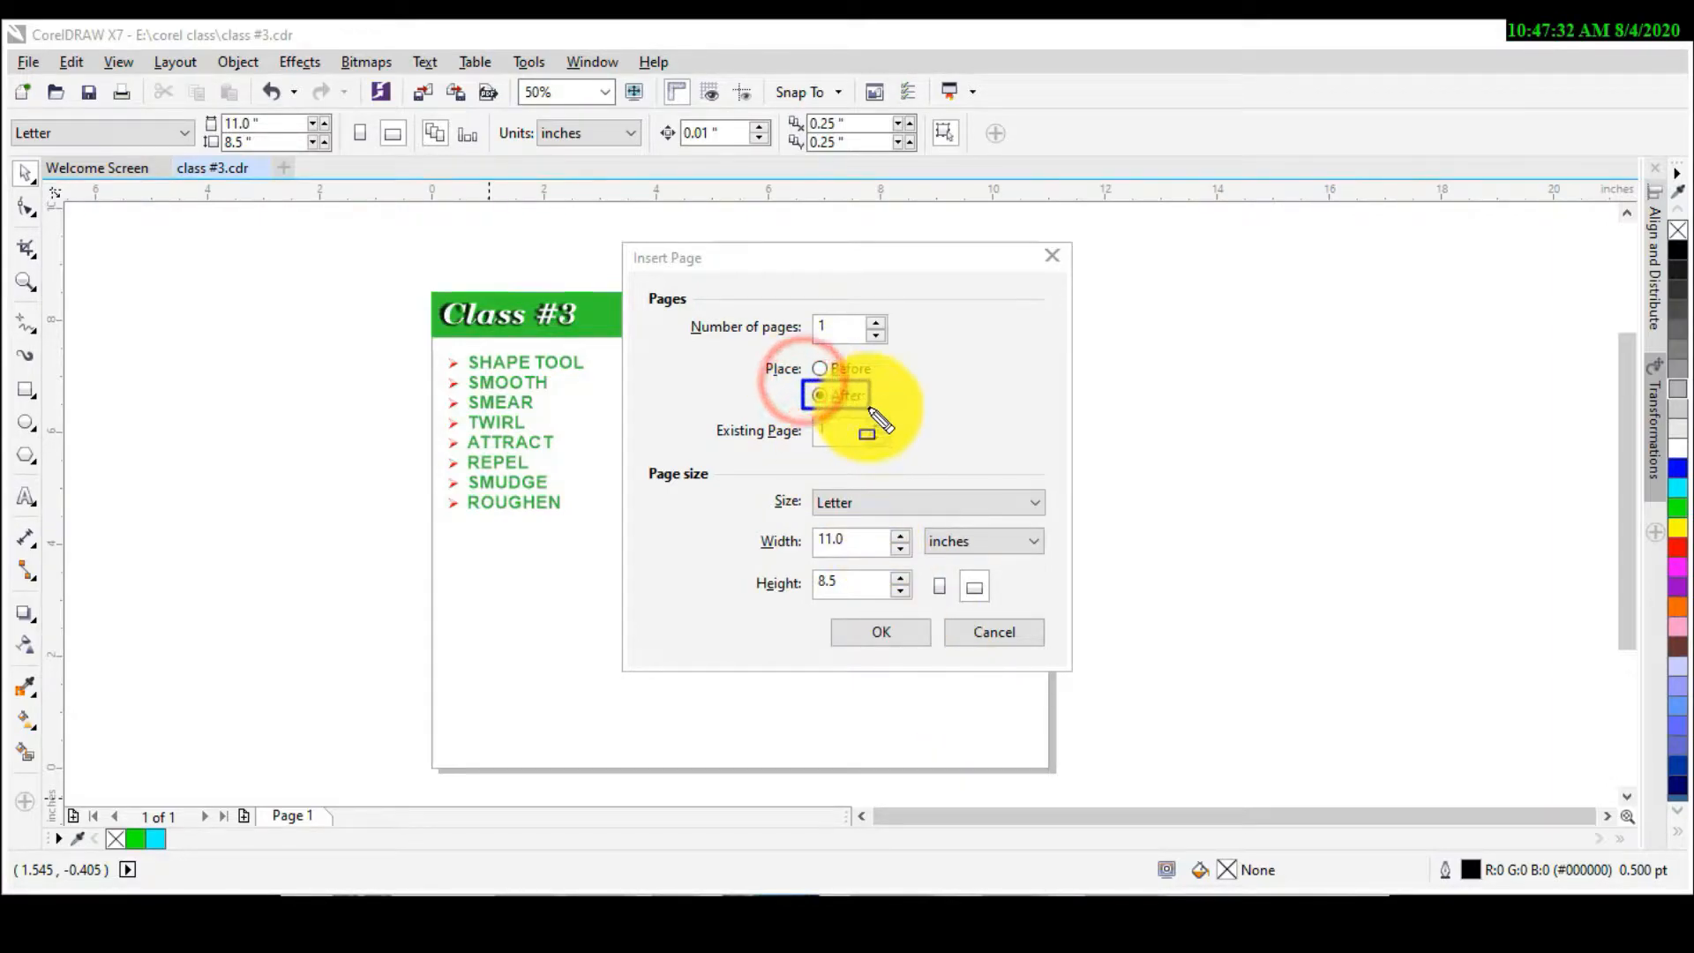
pyautogui.moveTo(792, 355); pyautogui.dragTo(892, 388)
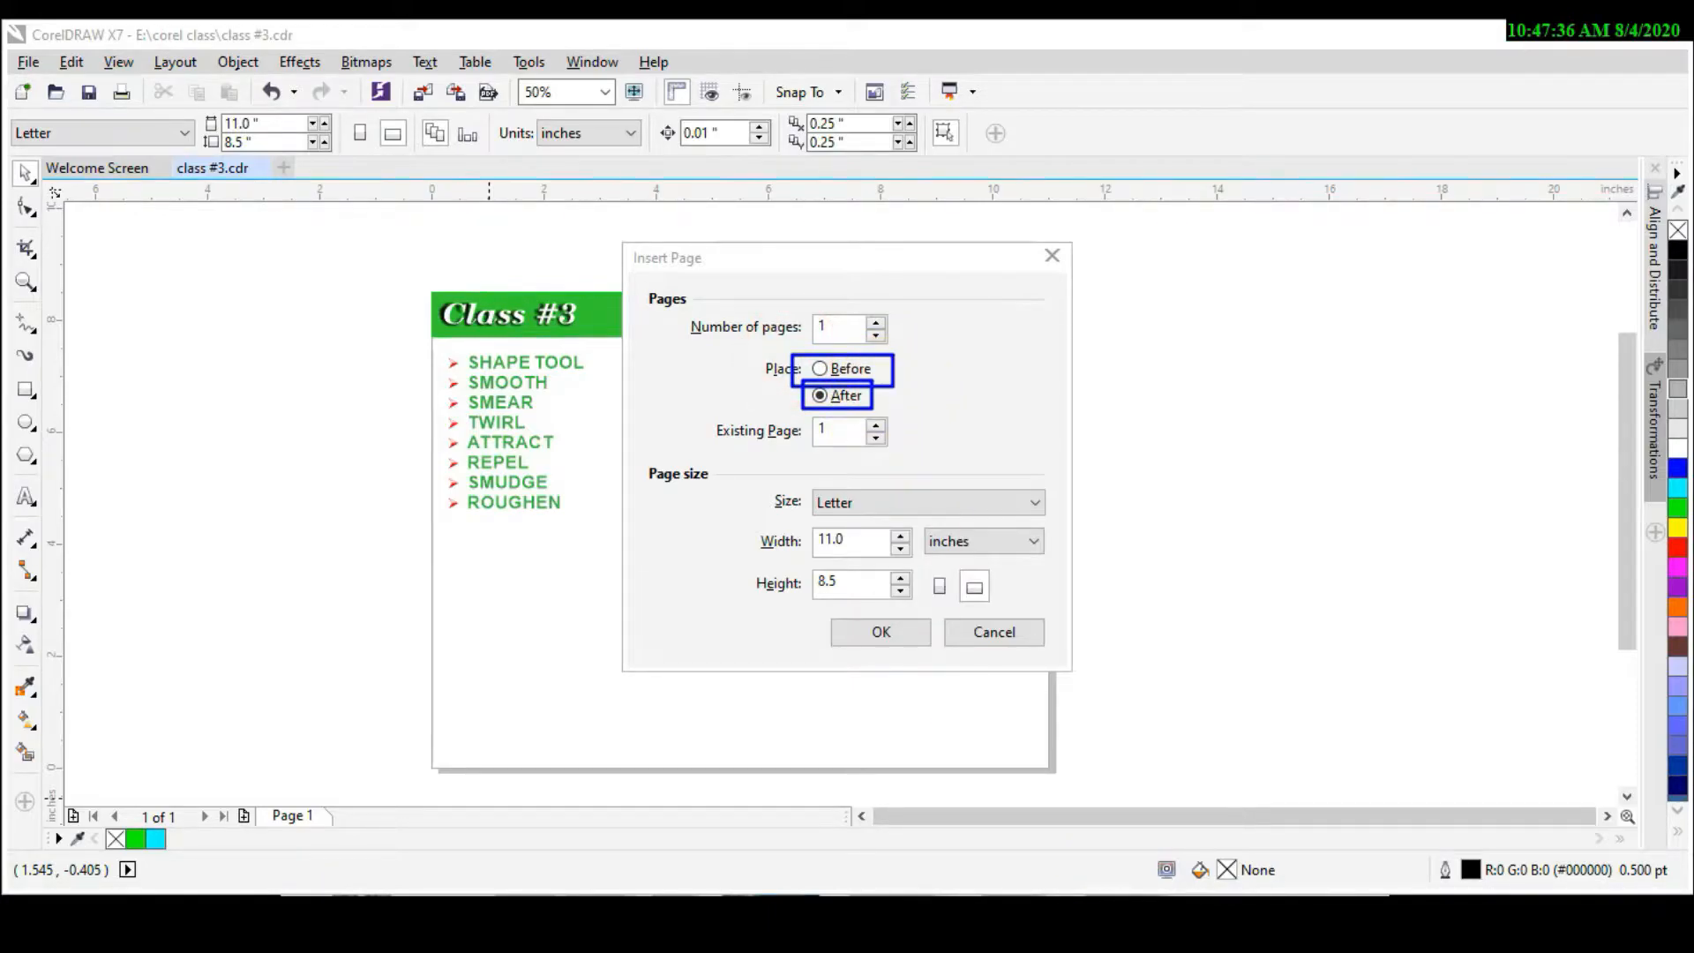
pyautogui.click(1004, 630)
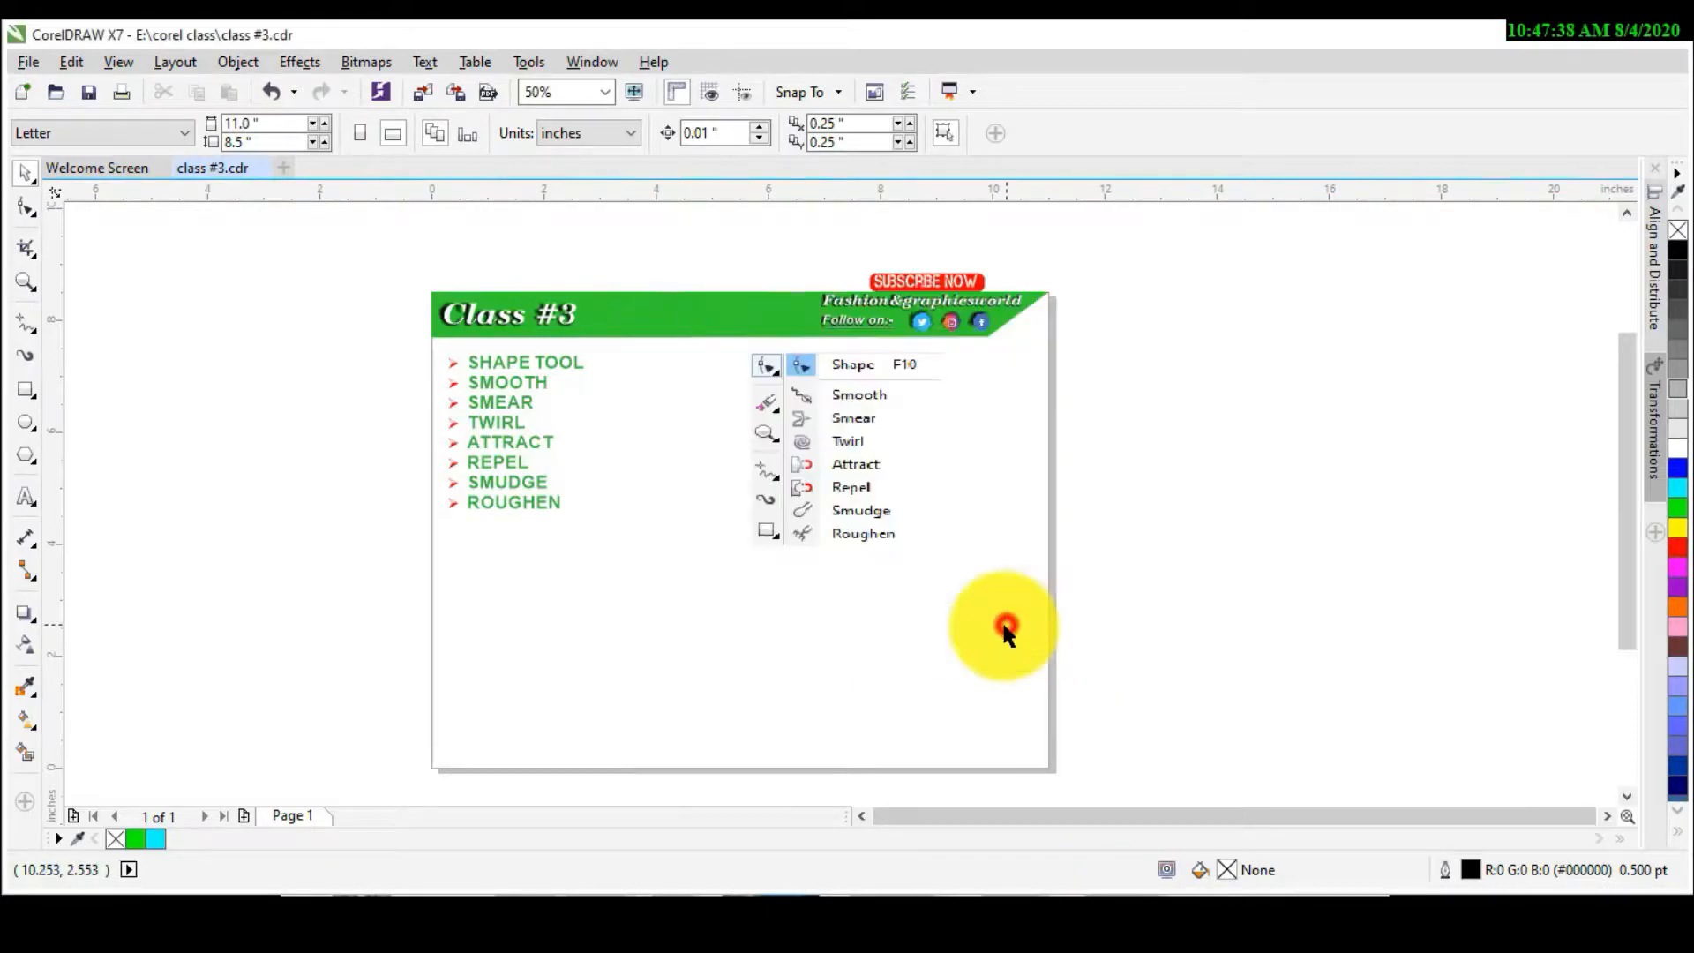
pyautogui.press('pageup')
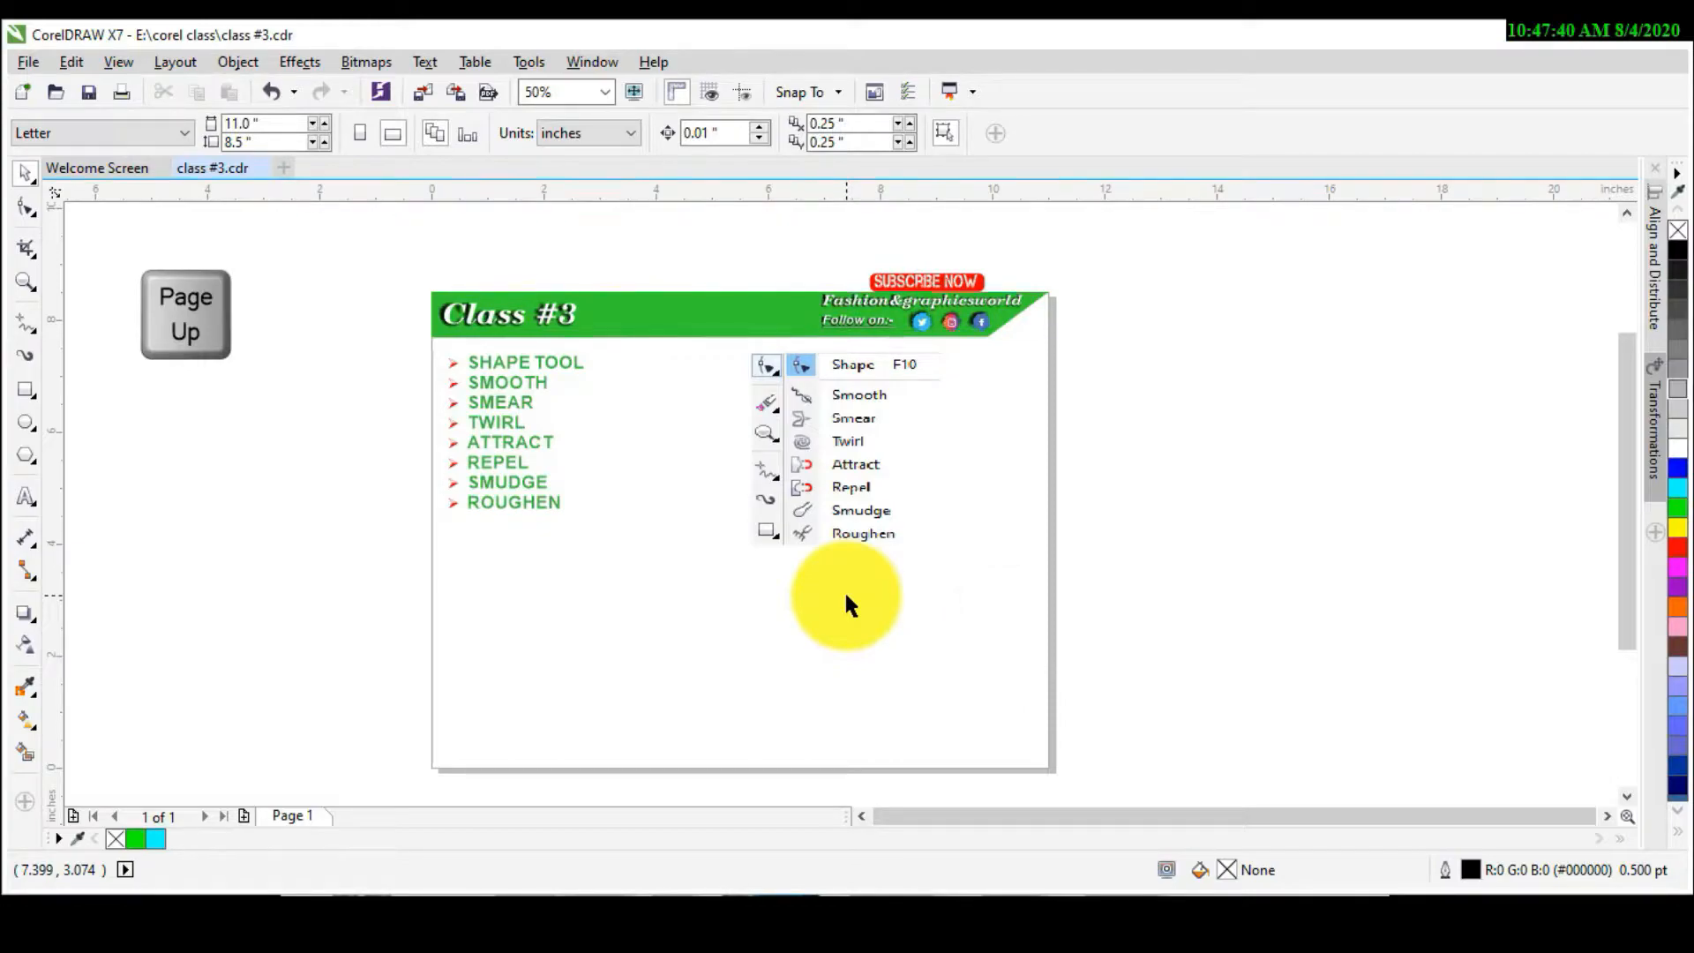
pyautogui.press('pageup')
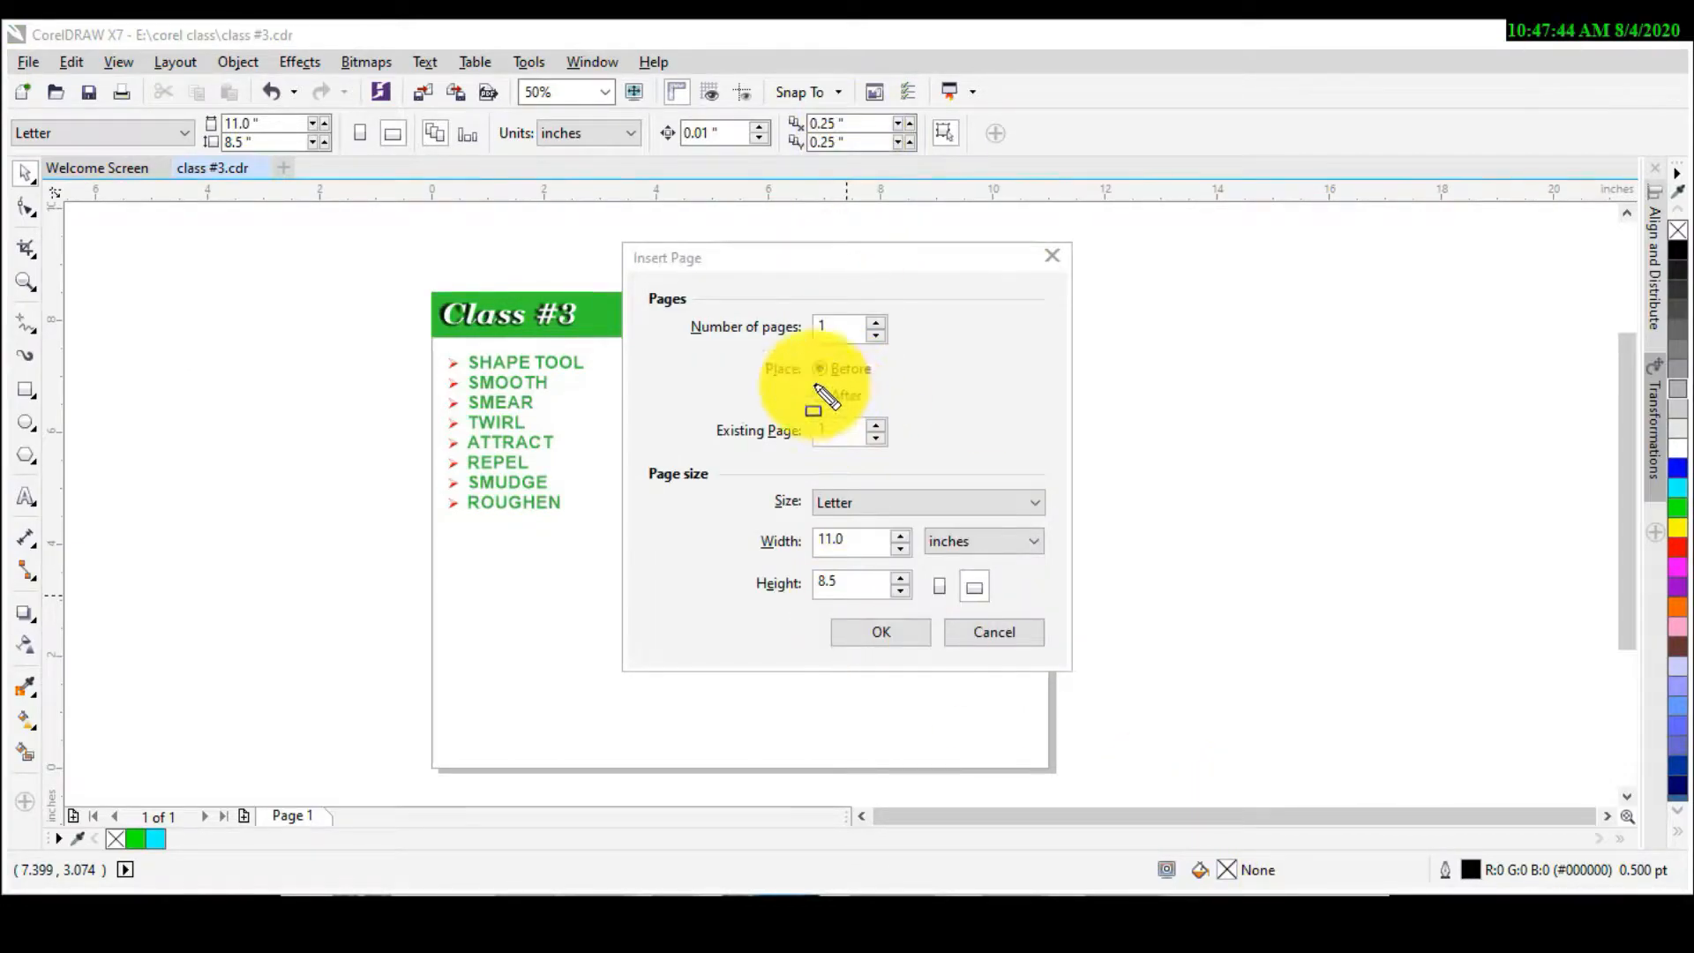
pyautogui.moveTo(802, 351); pyautogui.dragTo(886, 383)
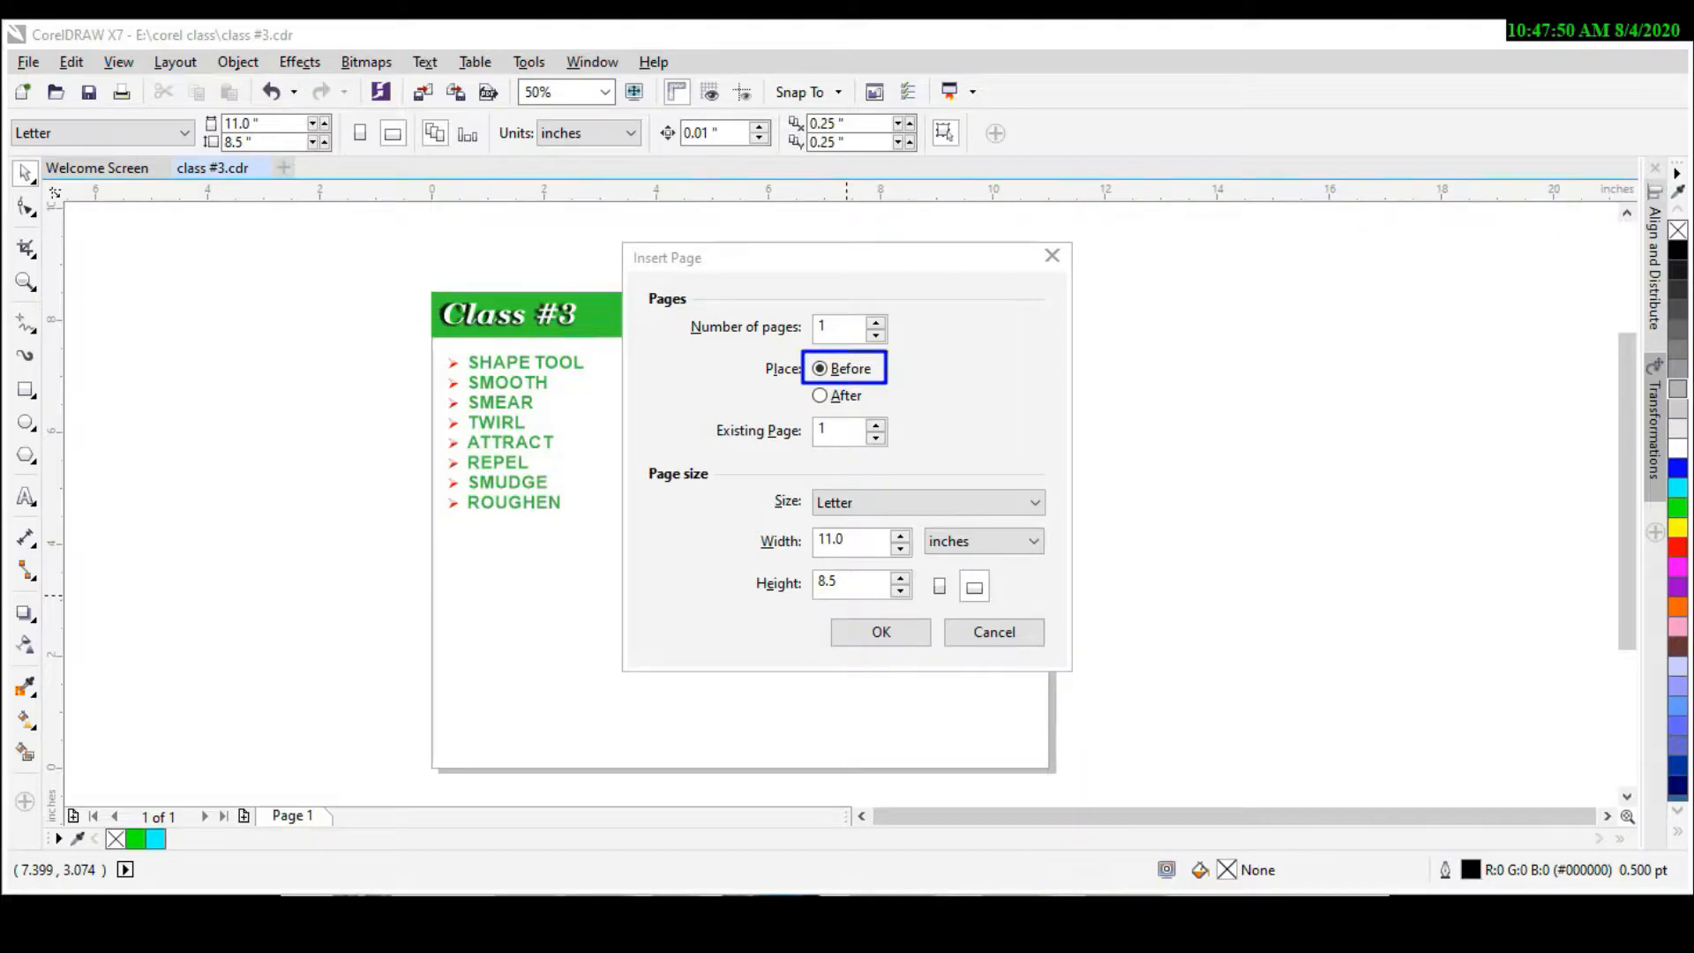
pyautogui.click(988, 642)
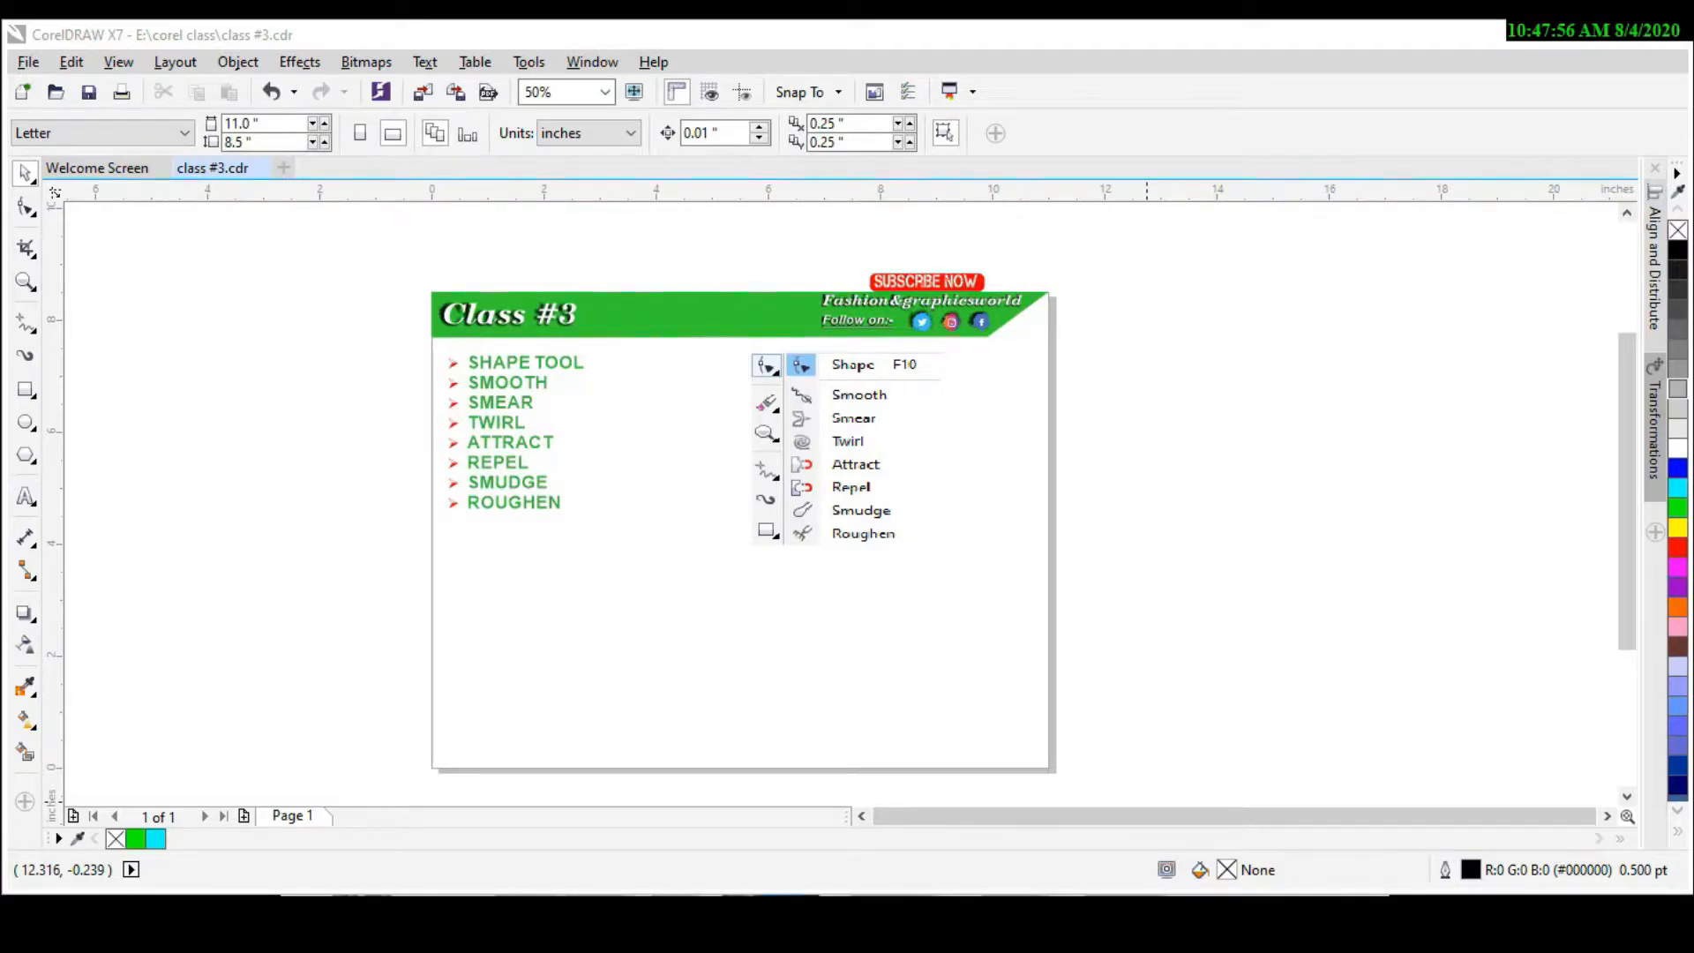
pyautogui.click(961, 675)
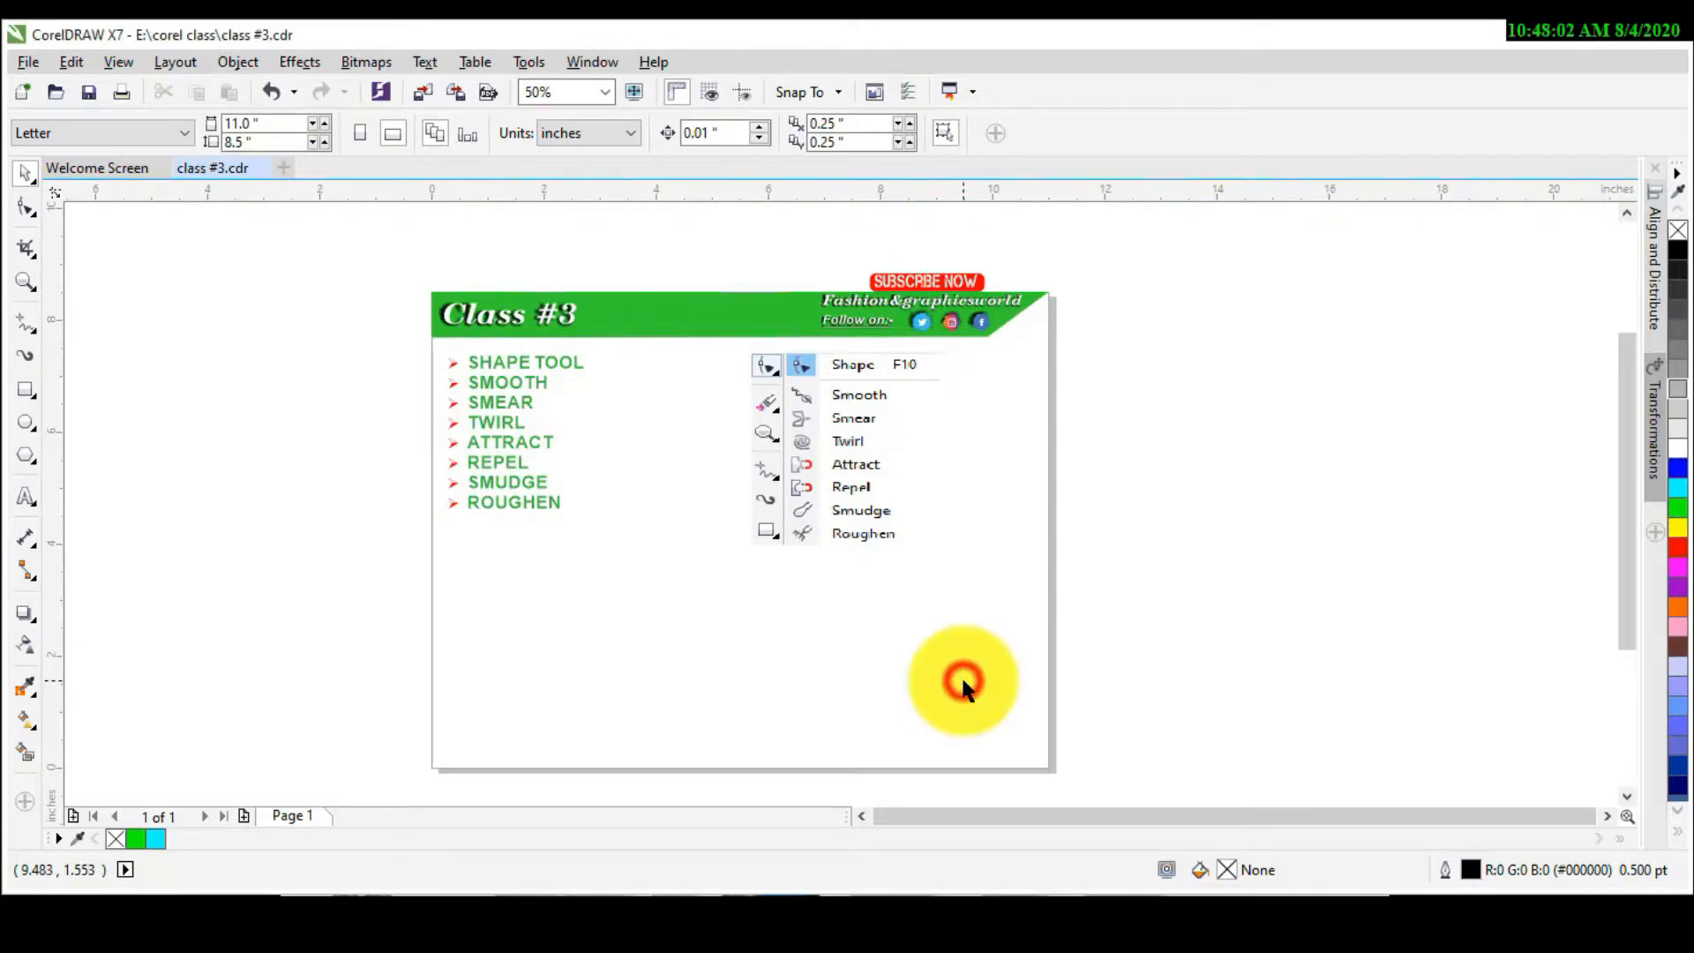
# Step: Insert one Letter page, 11.0 by 8.5 inches in landscape orientation, after page 1
pyautogui.press('pagedown')
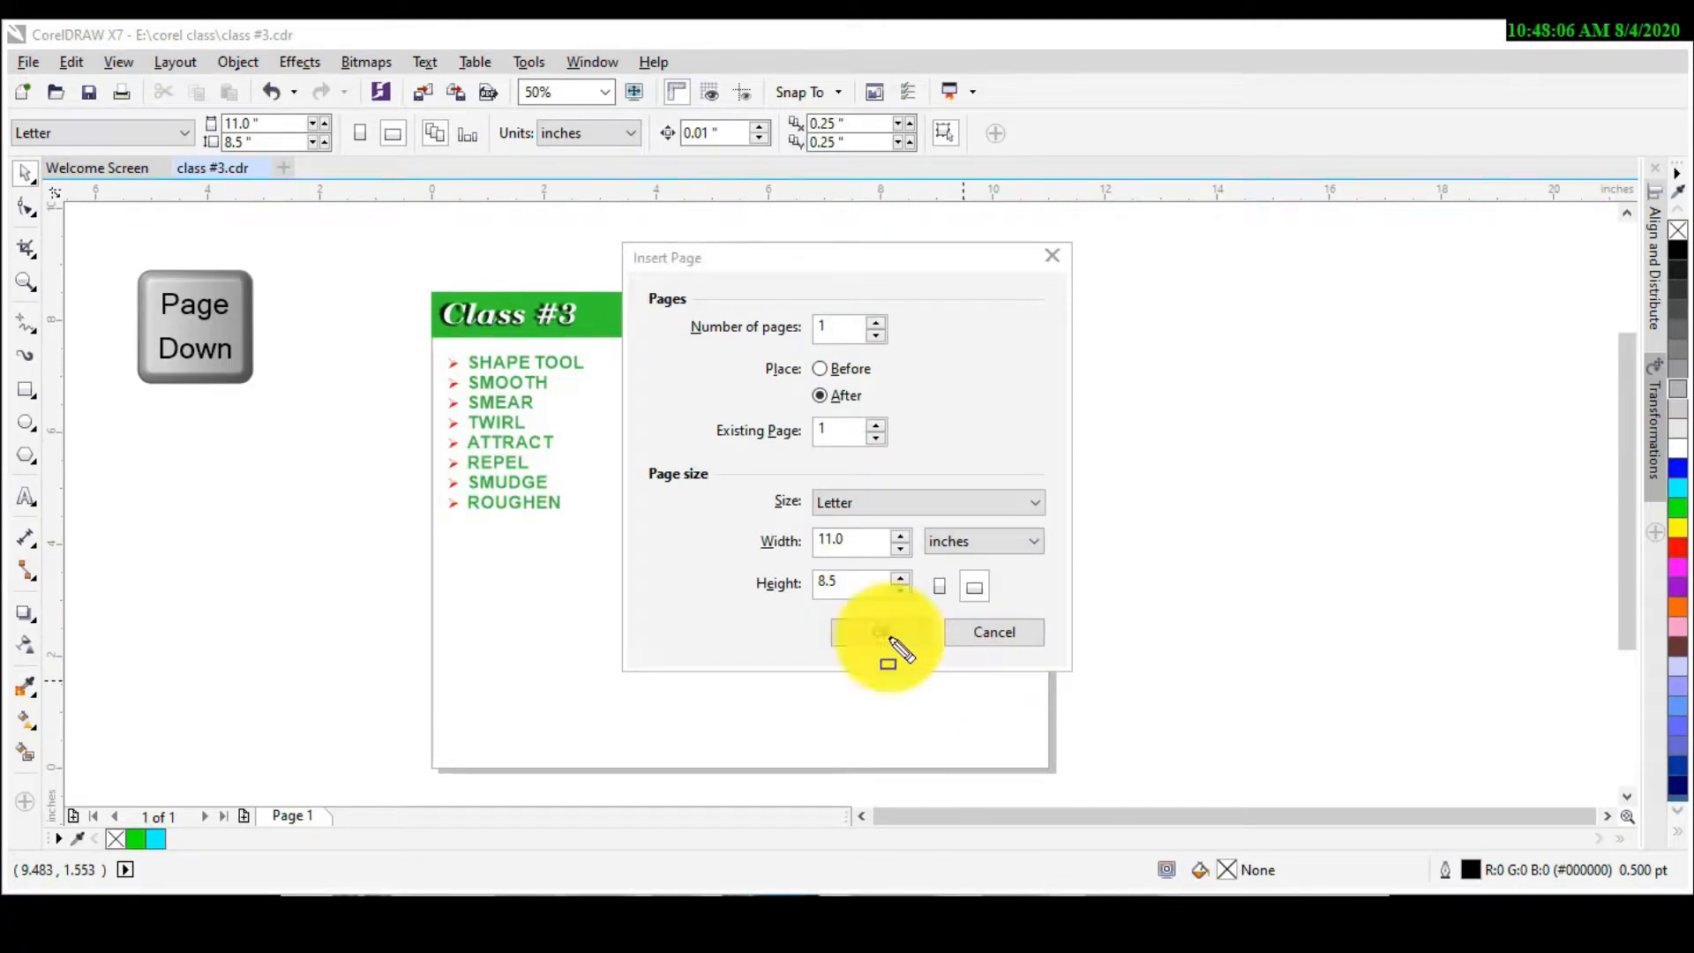
pyautogui.click(808, 388)
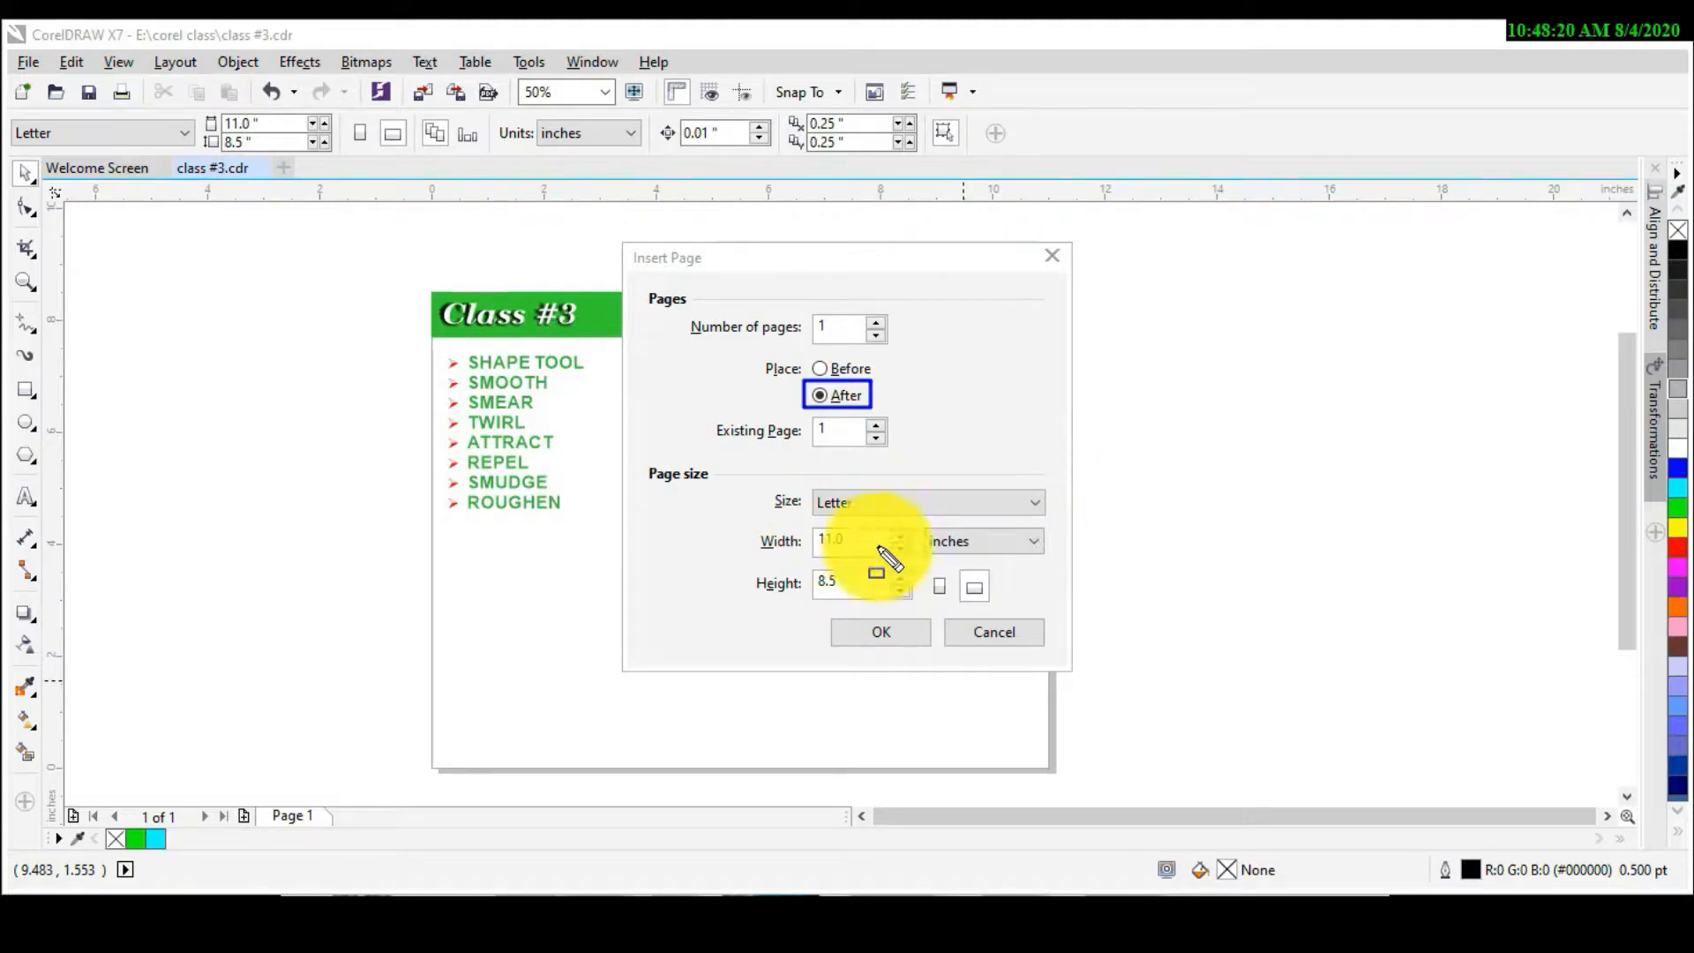
pyautogui.moveTo(802, 529)
pyautogui.mouseDown()
pyautogui.moveTo(838, 569)
pyautogui.moveTo(1054, 603)
pyautogui.mouseUp()
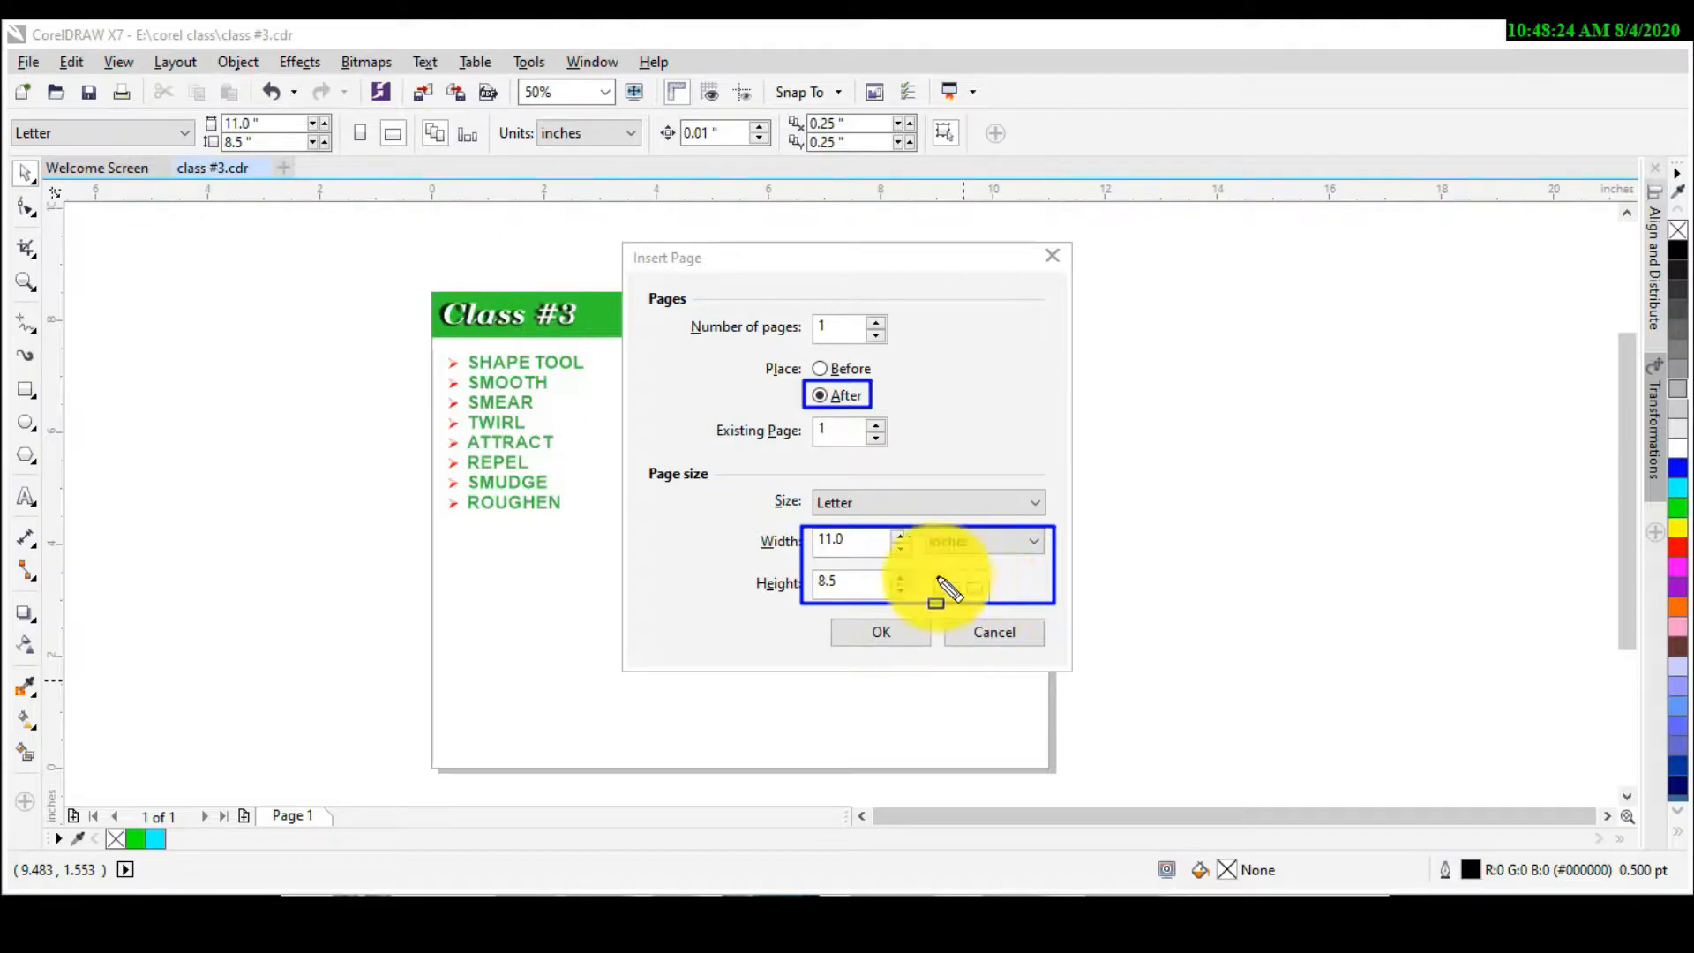
pyautogui.moveTo(919, 567); pyautogui.dragTo(1005, 604)
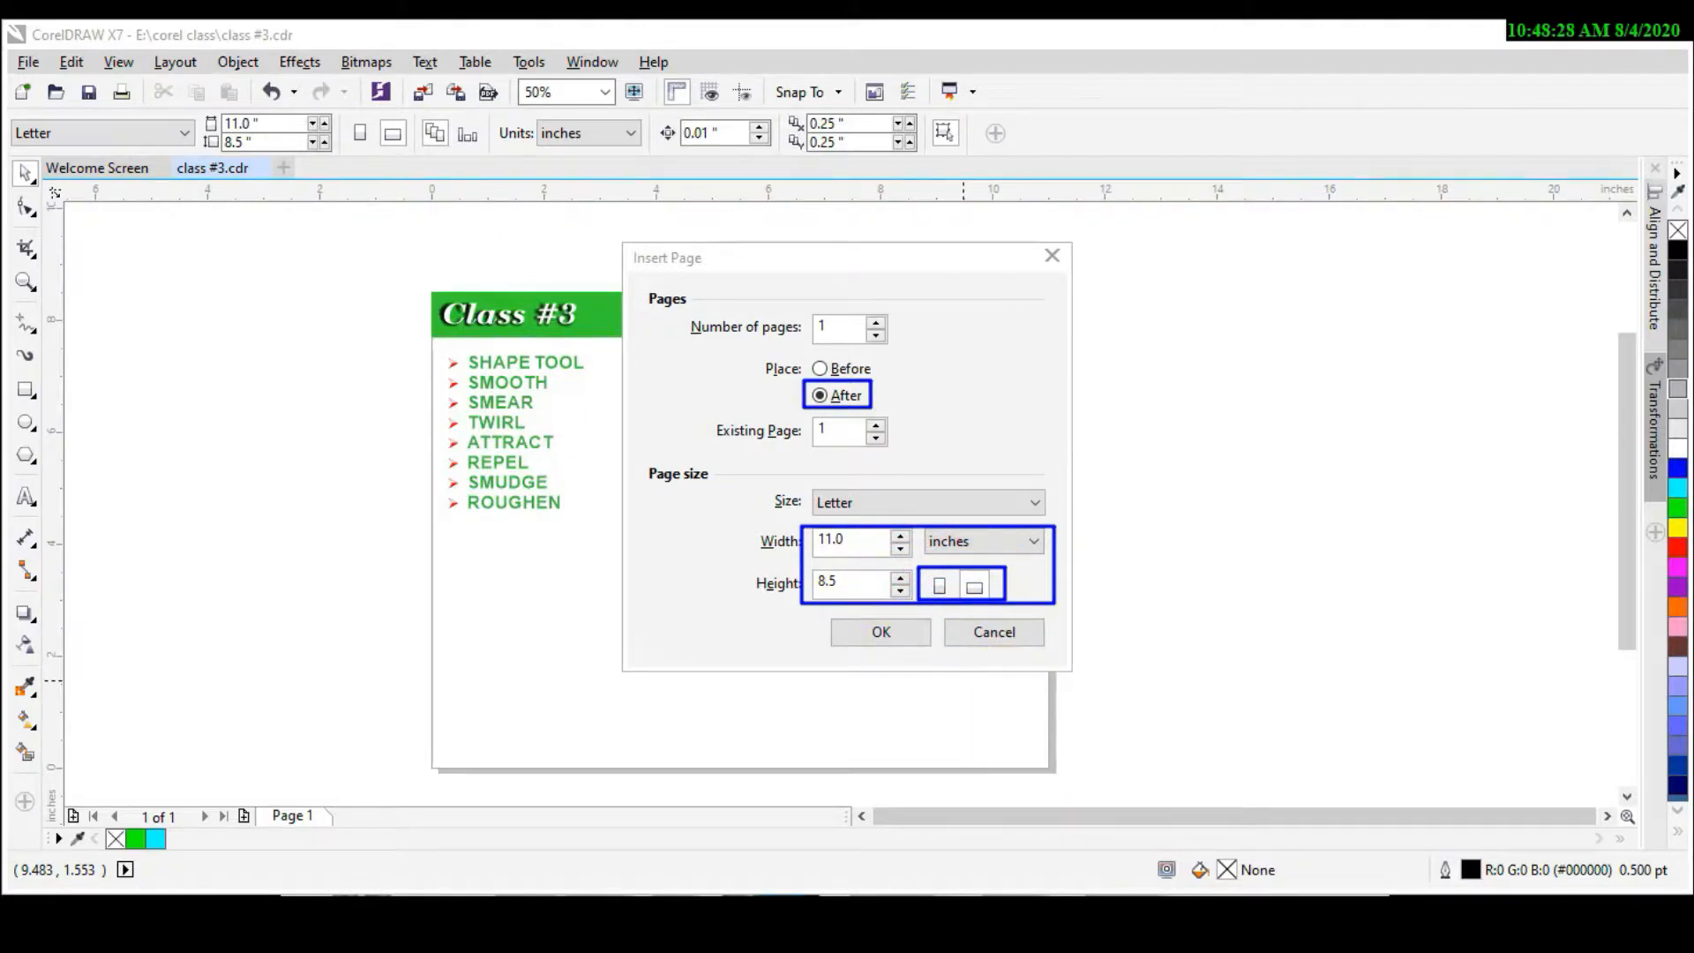
pyautogui.press('e')
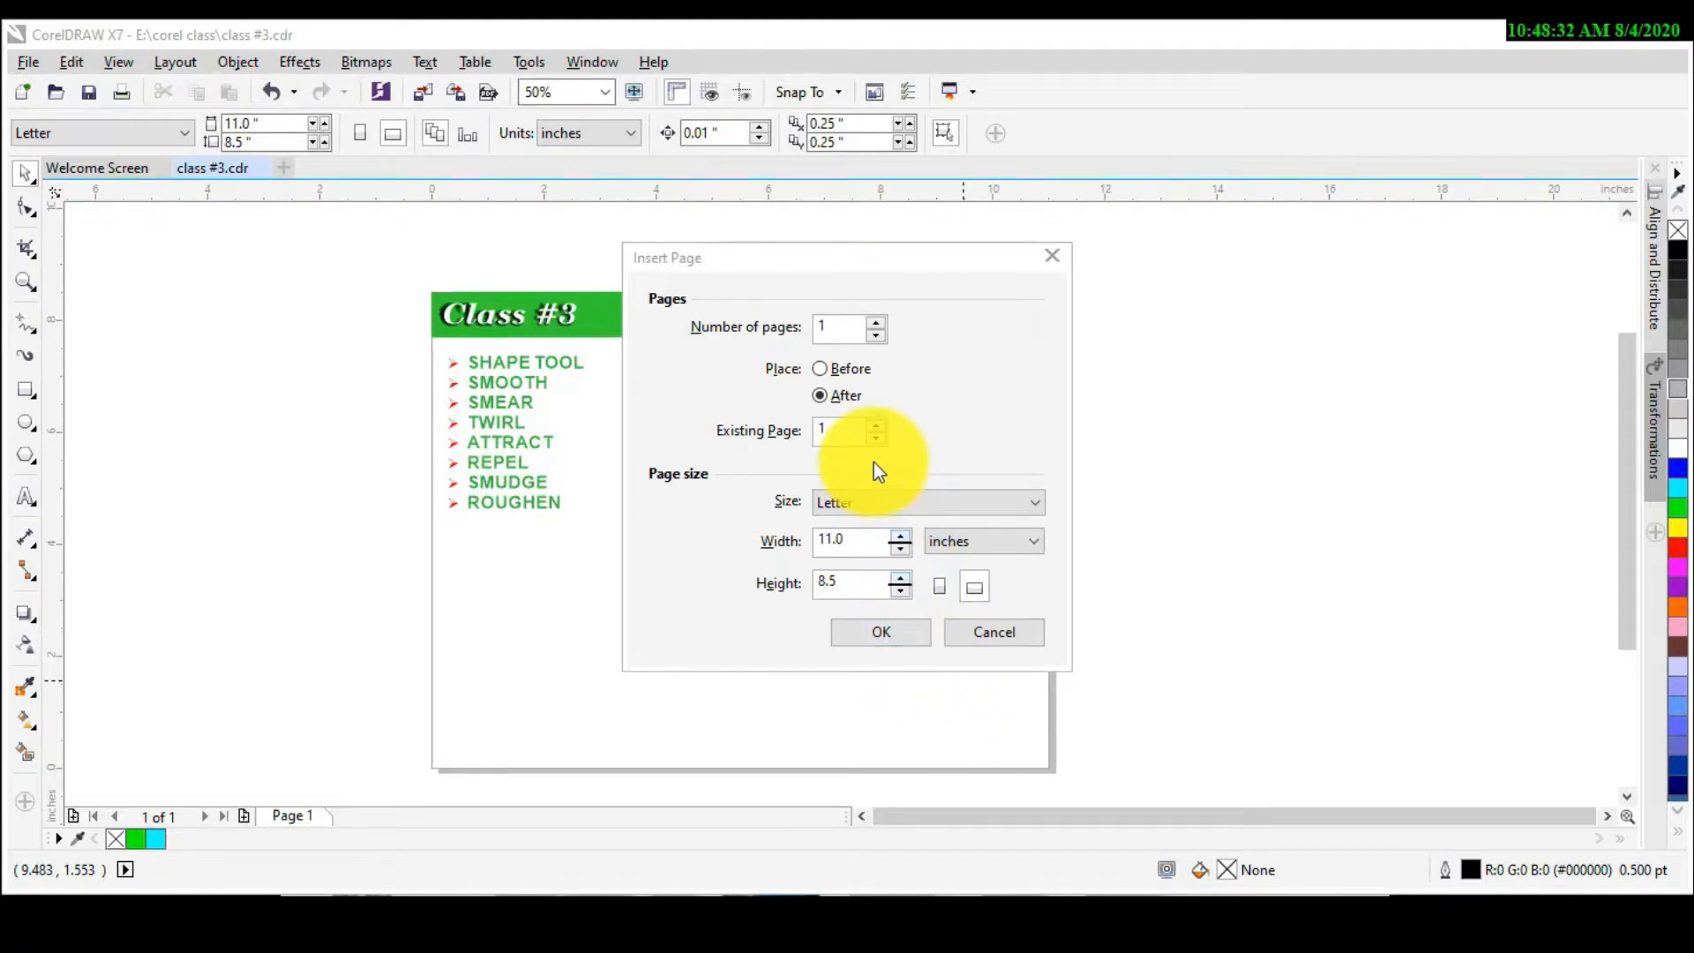
pyautogui.click(900, 642)
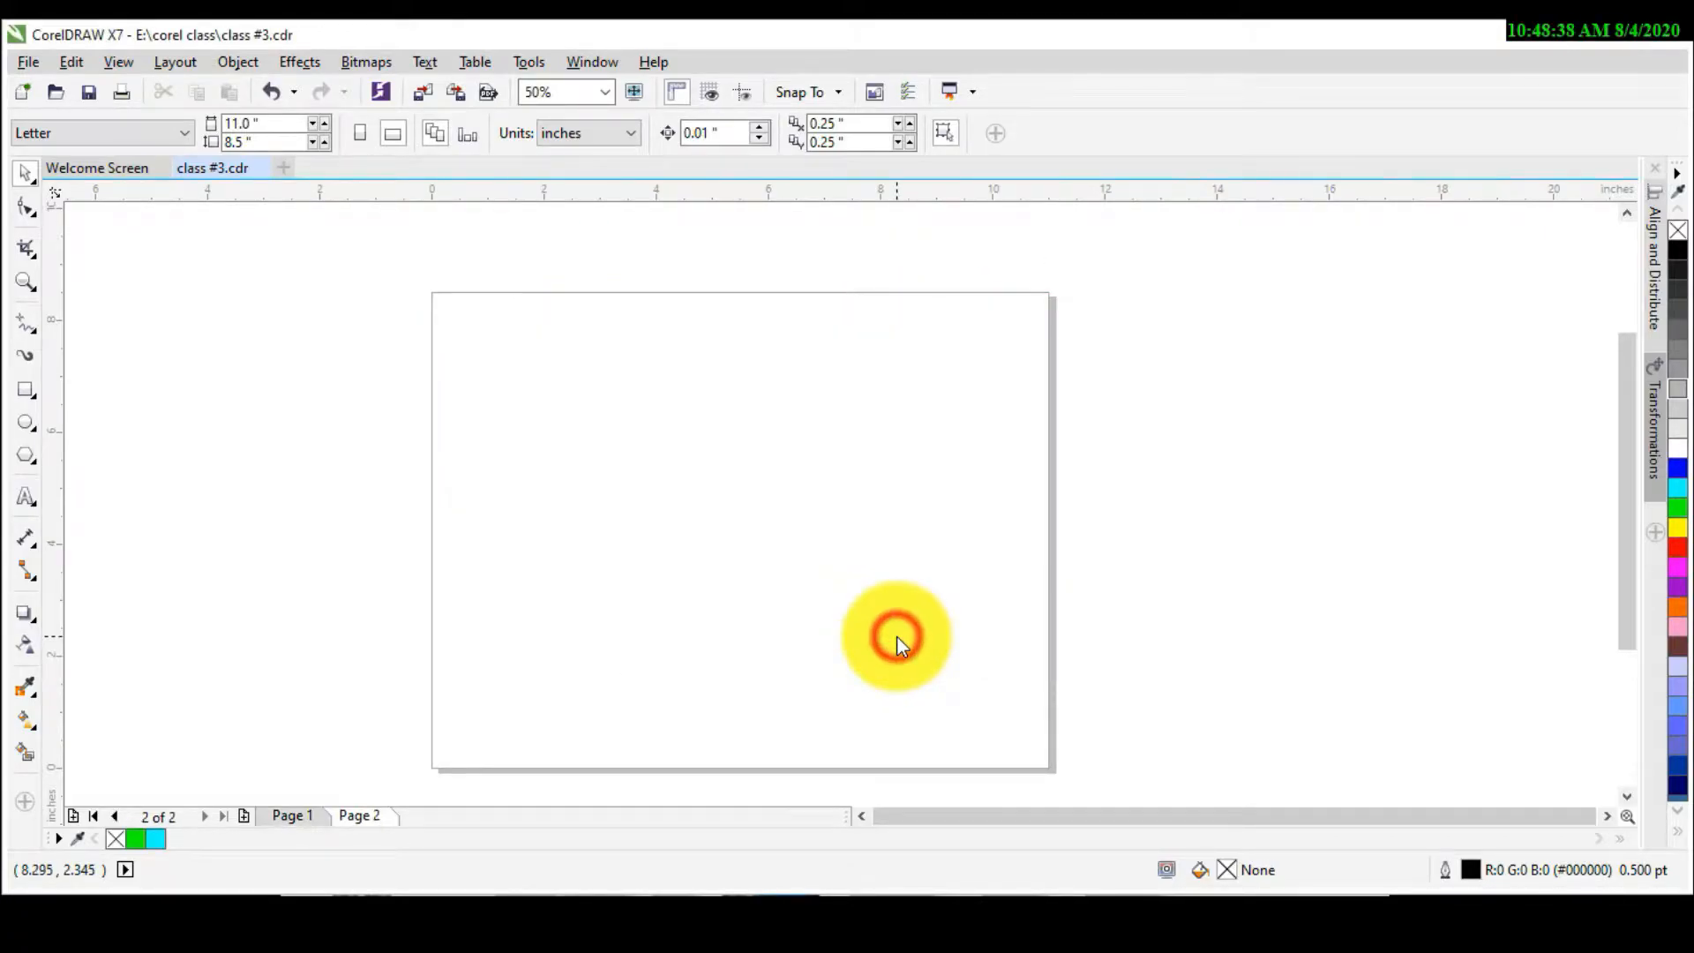
# Step: Draw a rectangle about 4.27 by 3.19 inches on page 2 and activate the Shape tool on it
pyautogui.click(826, 545)
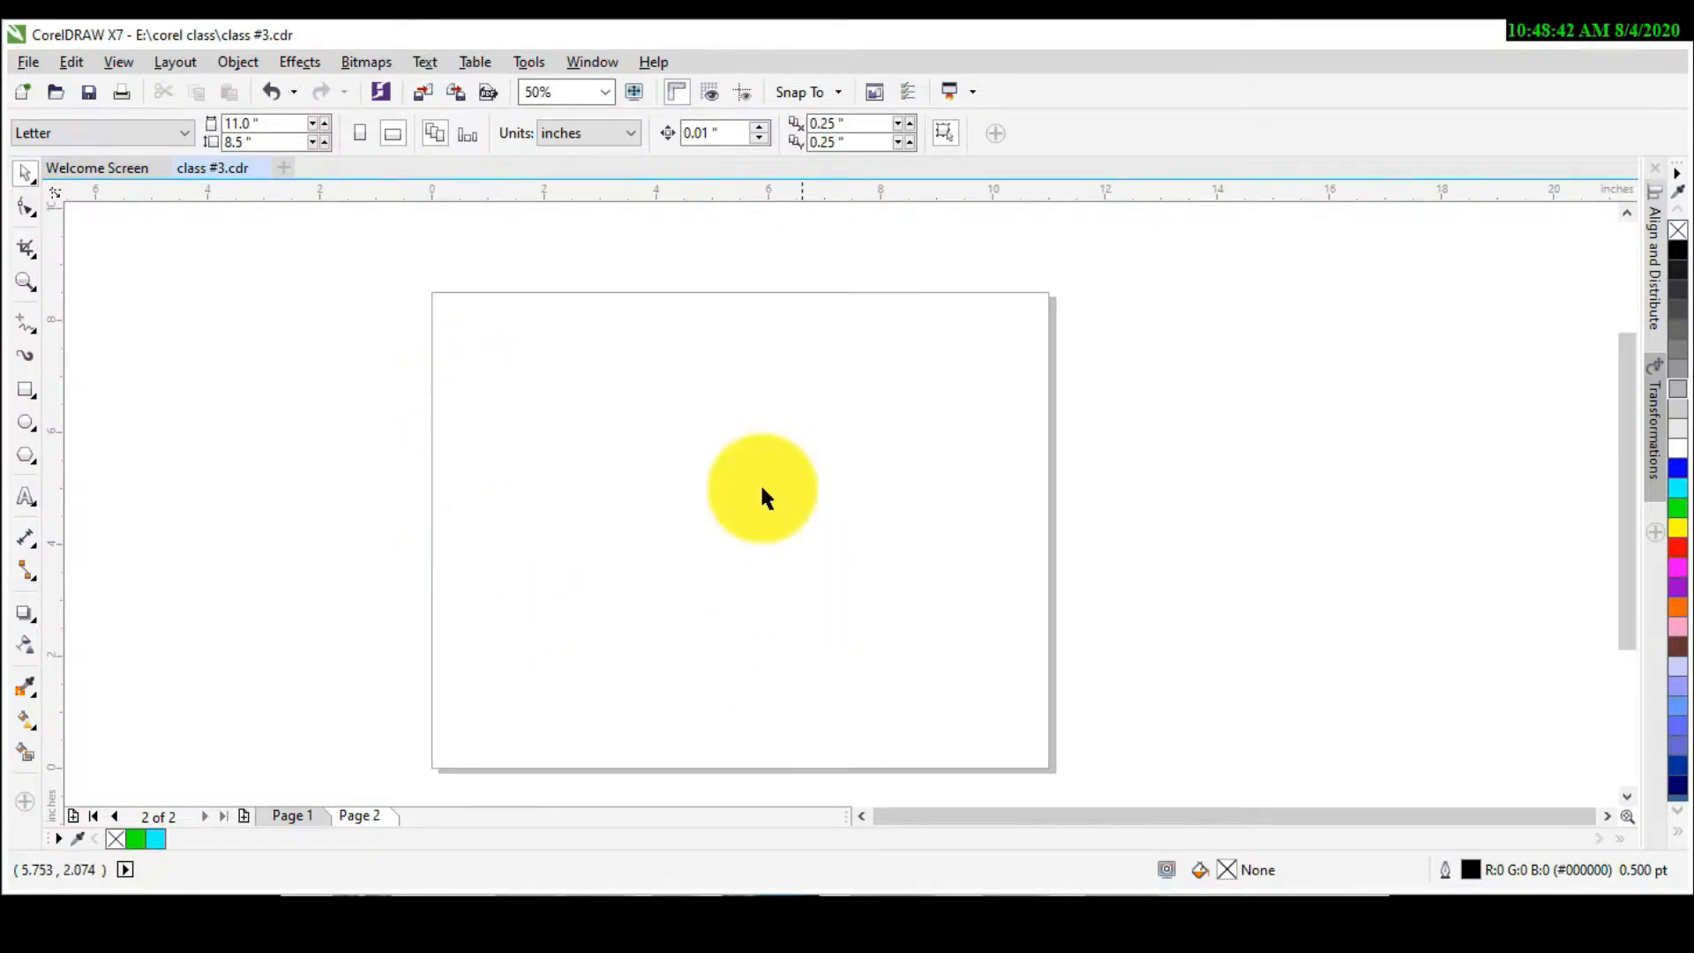
pyautogui.click(24, 388)
pyautogui.moveTo(549, 408); pyautogui.dragTo(790, 585)
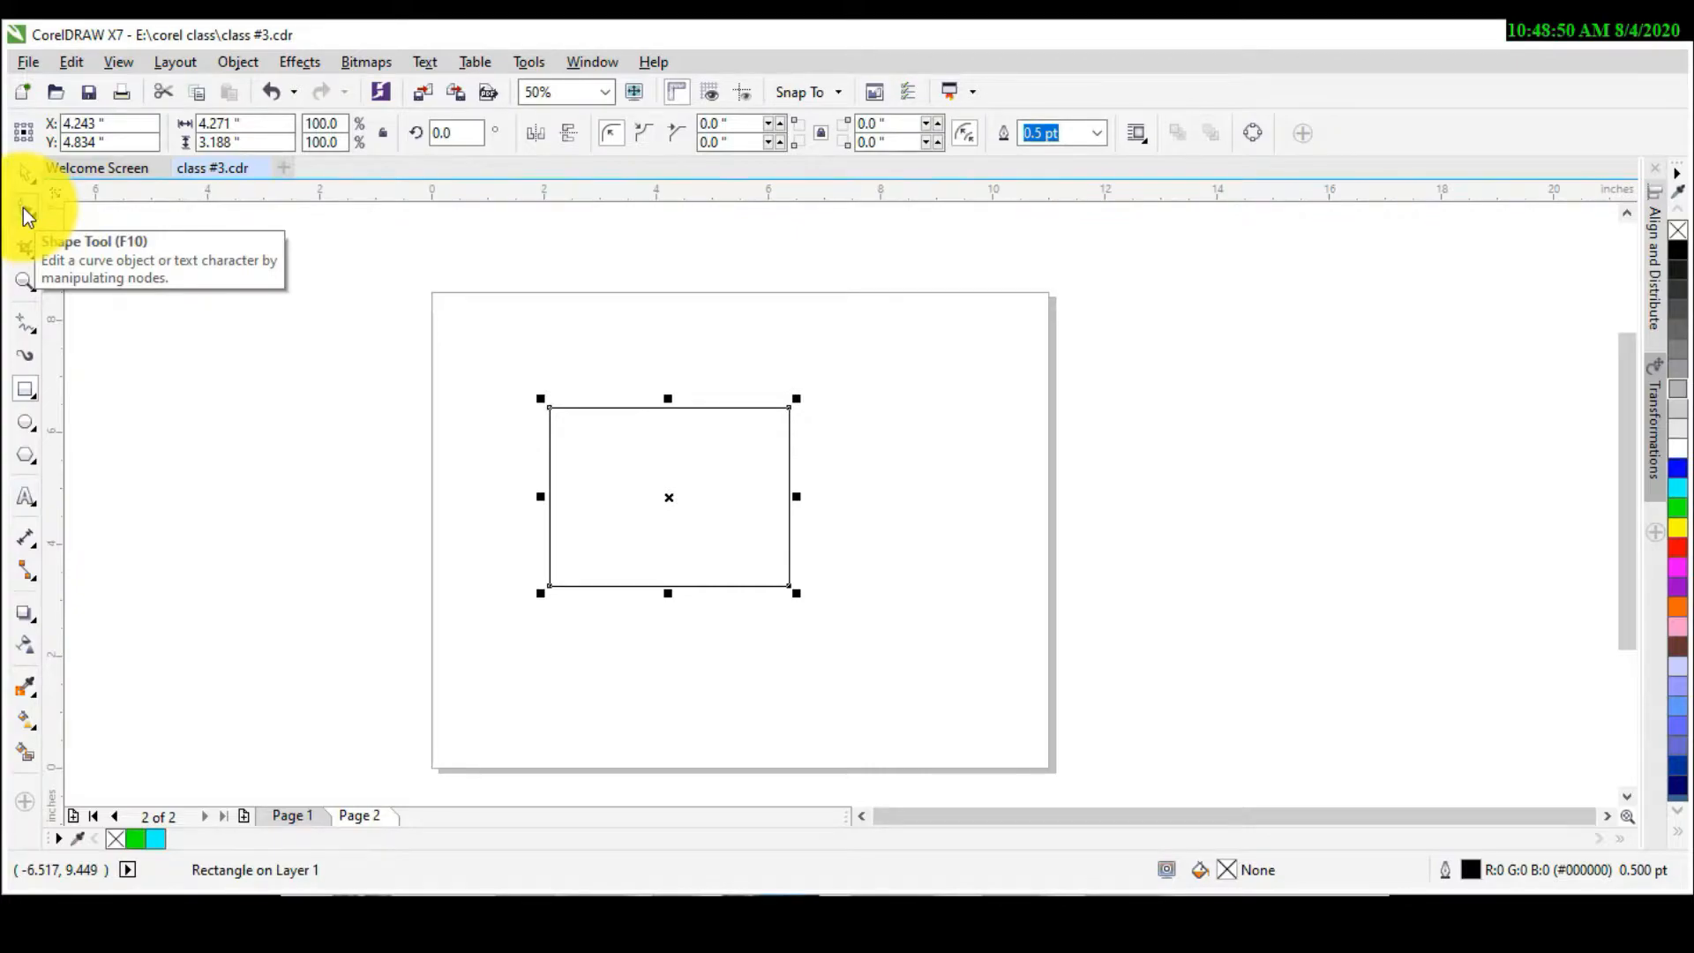
pyautogui.press('F10')
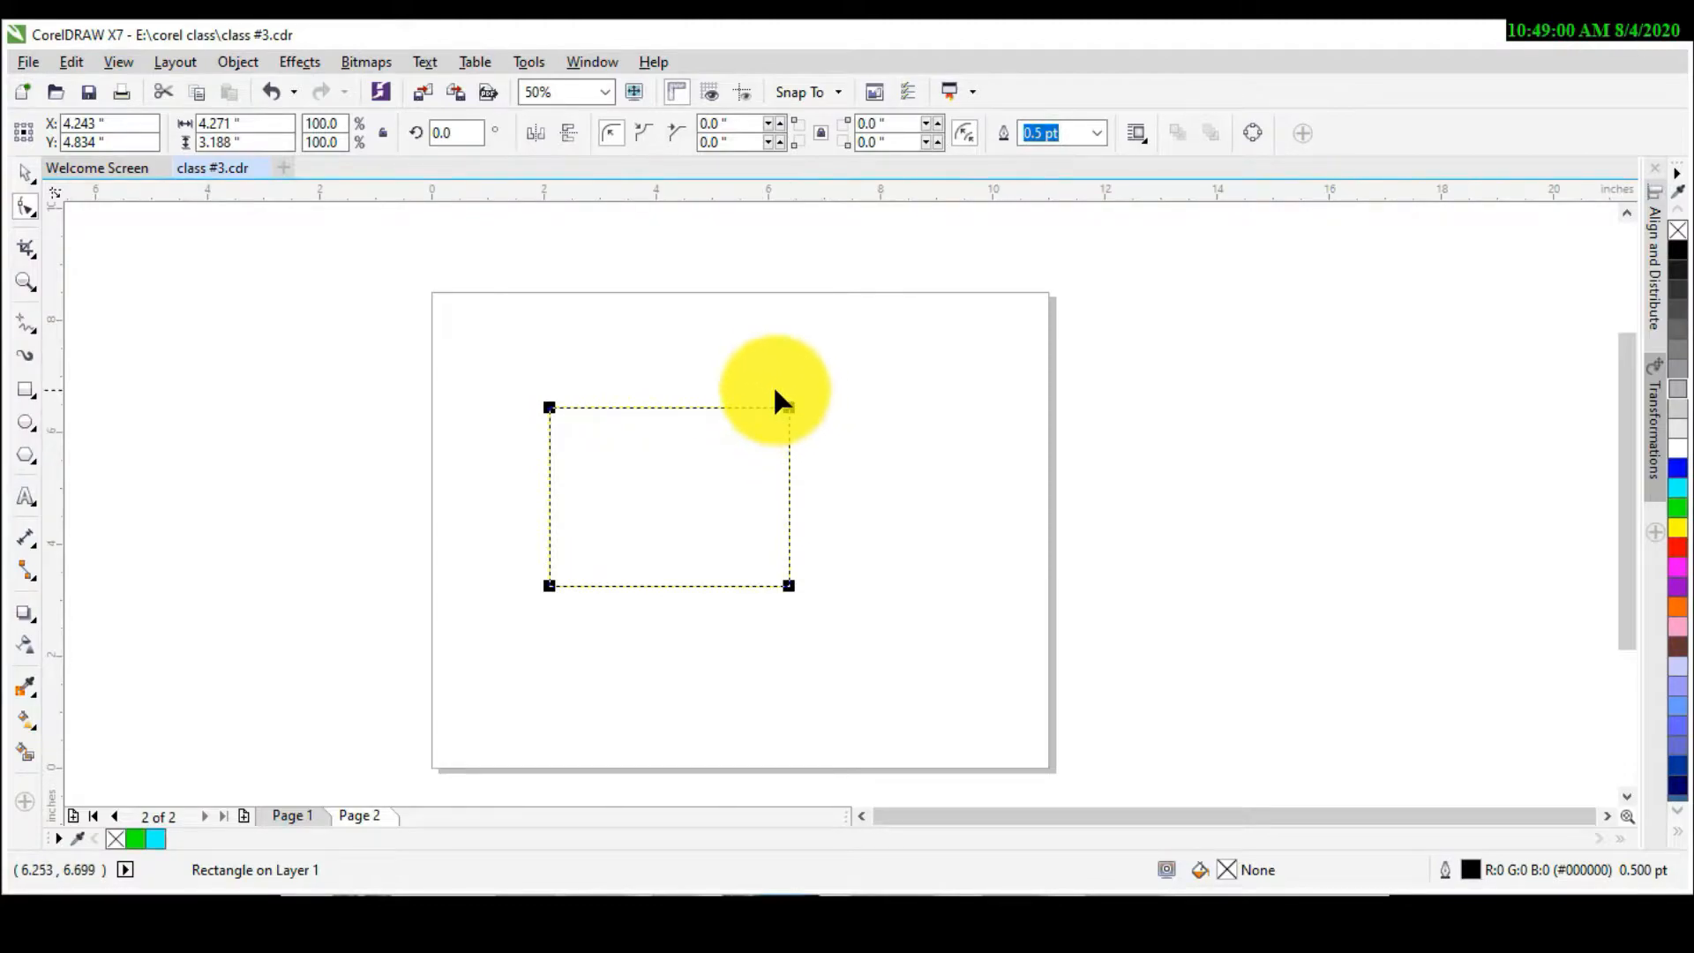
# Step: Try rounding all four corners of the rectangle together to a radius of about 0.44 inch, and return them to square
pyautogui.scroll(1, 790, 395)
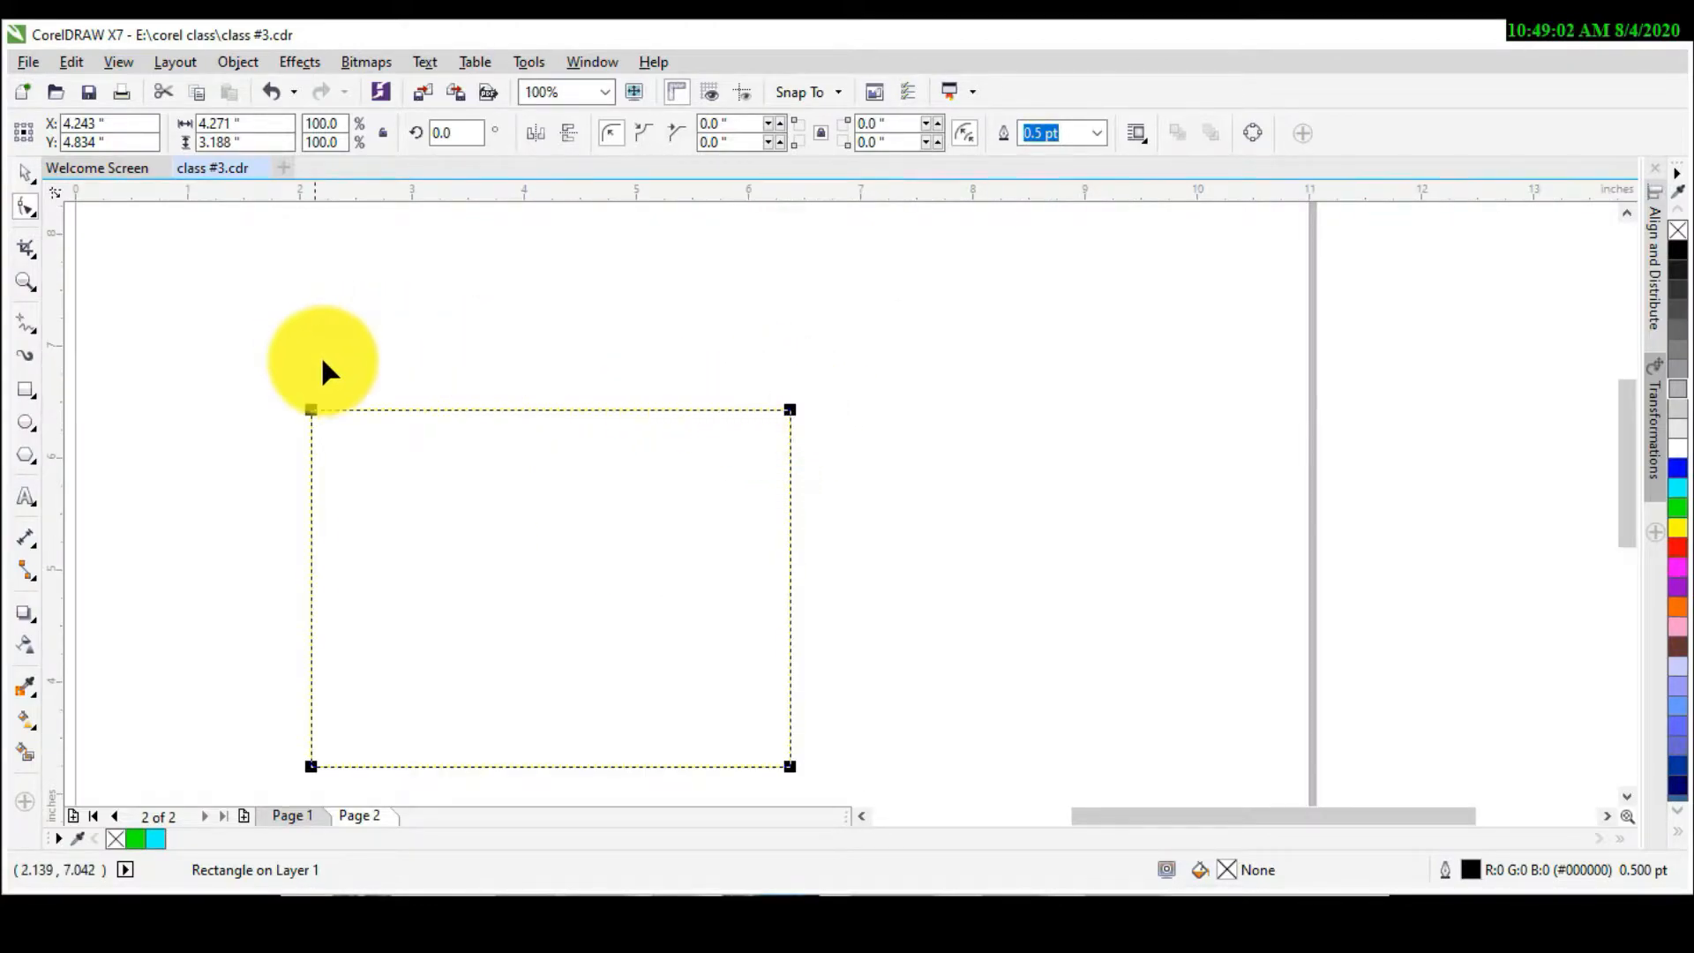
pyautogui.scroll(-1, 586, 554)
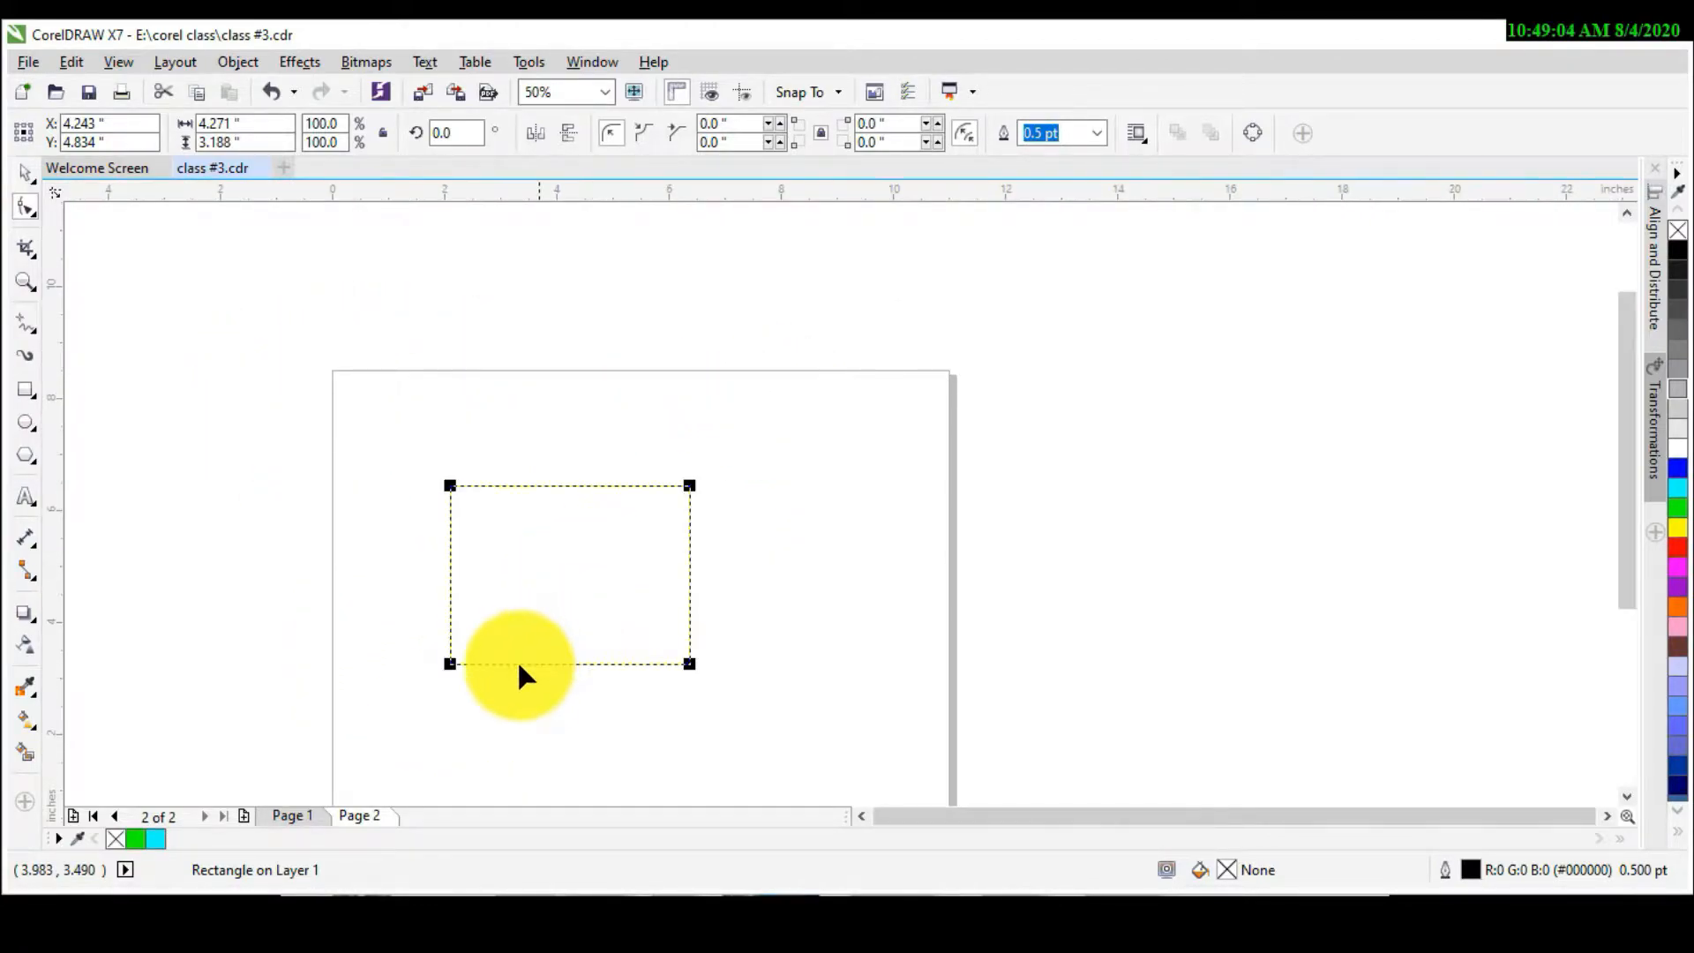
pyautogui.scroll(1, 439, 670)
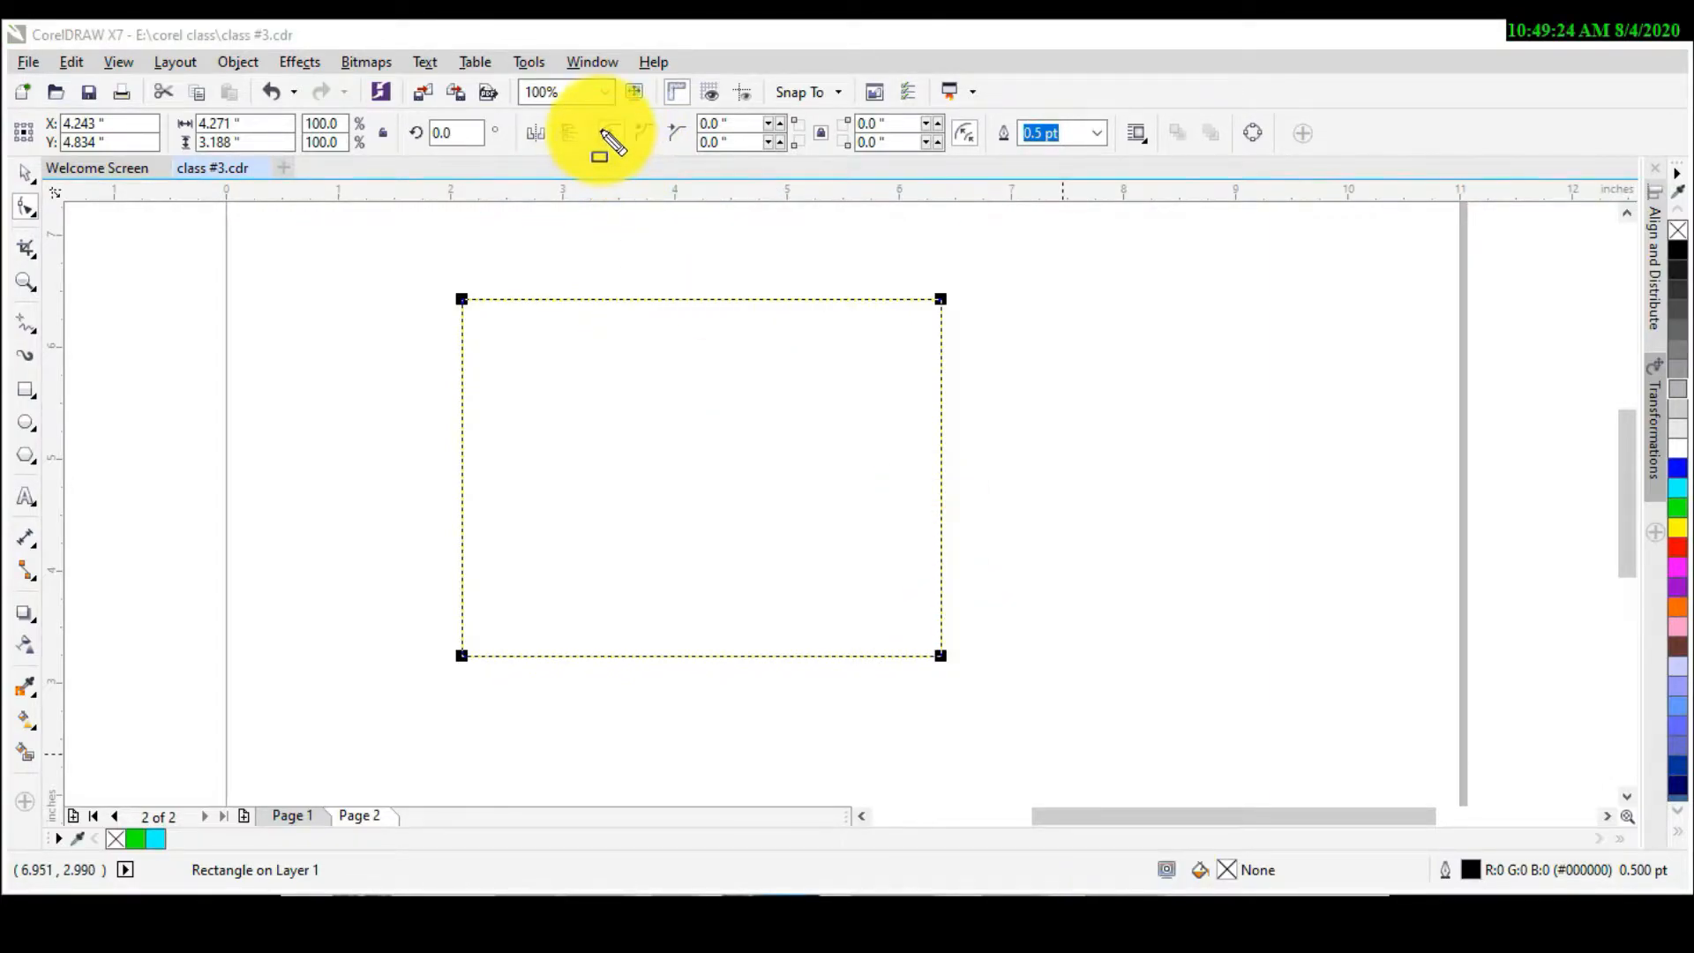
pyautogui.click(589, 118)
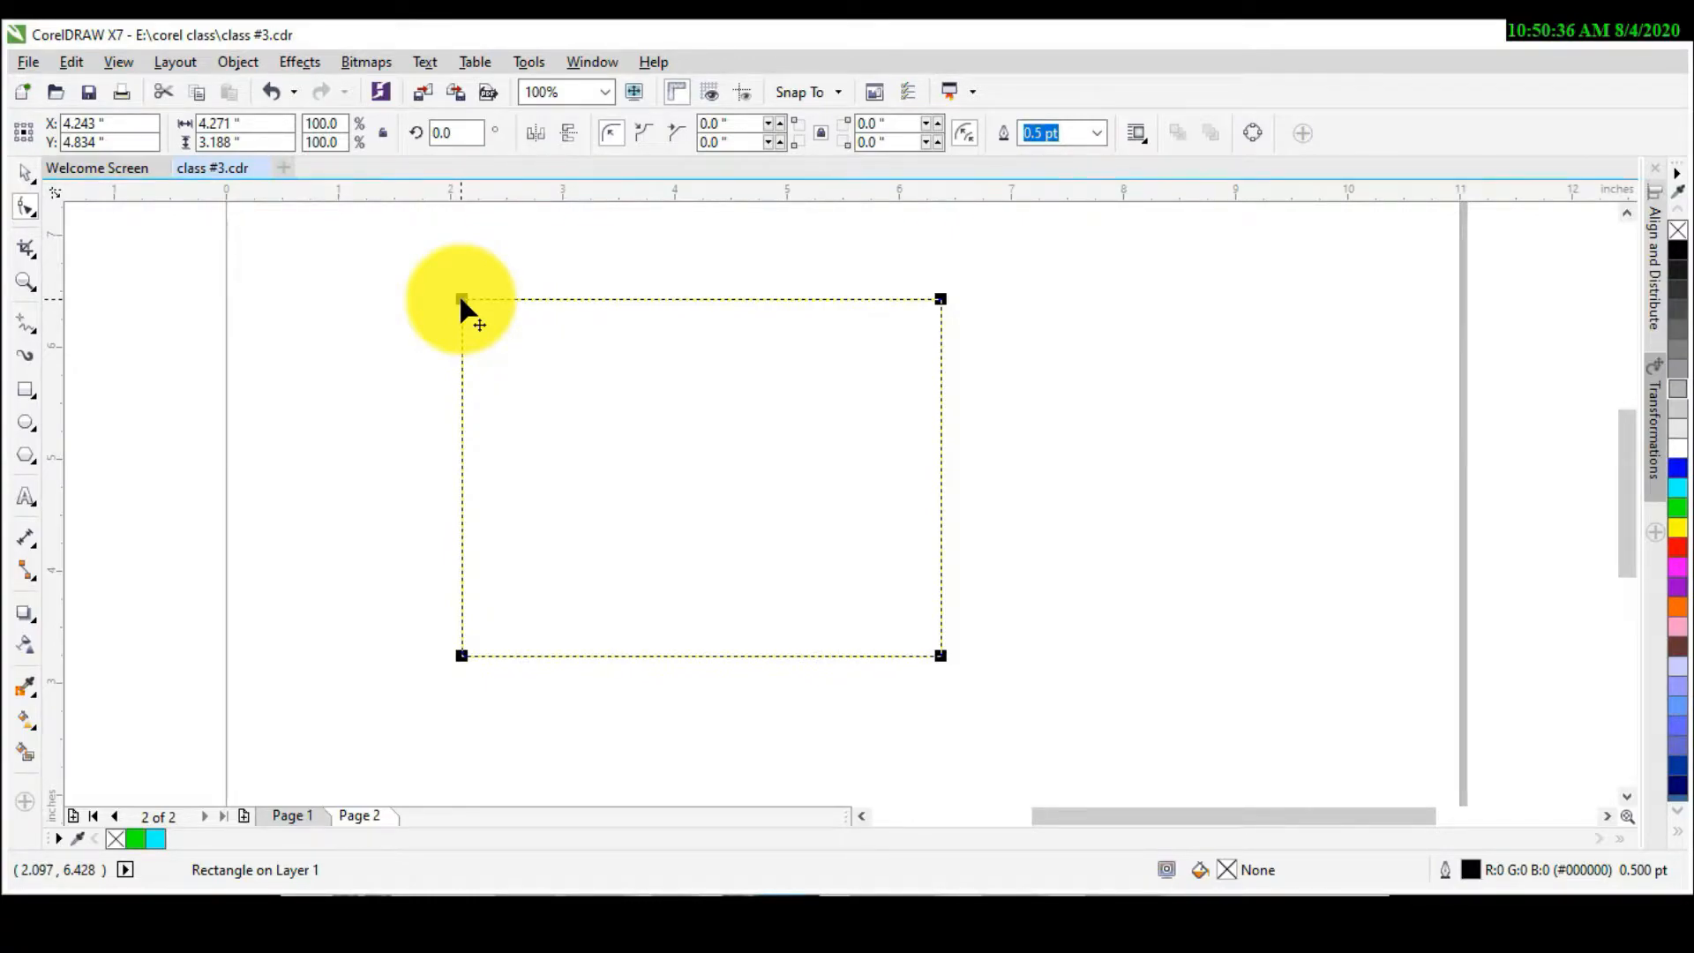
pyautogui.moveTo(462, 300); pyautogui.dragTo(511, 343)
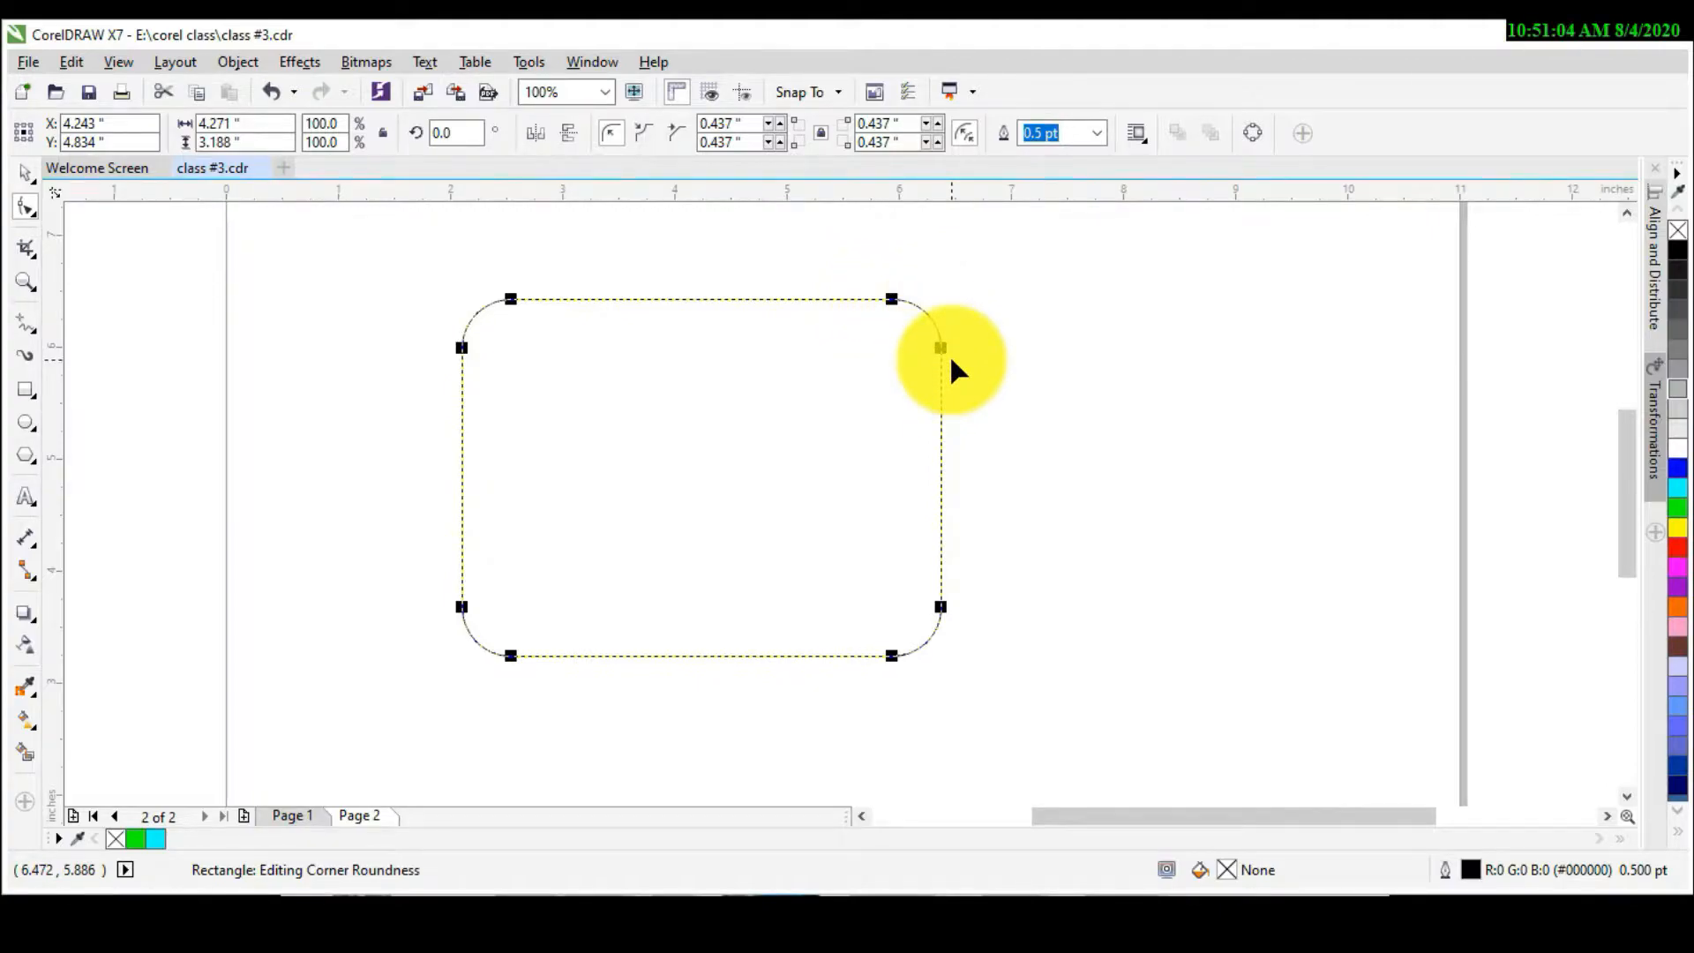
pyautogui.moveTo(938, 352); pyautogui.dragTo(941, 299)
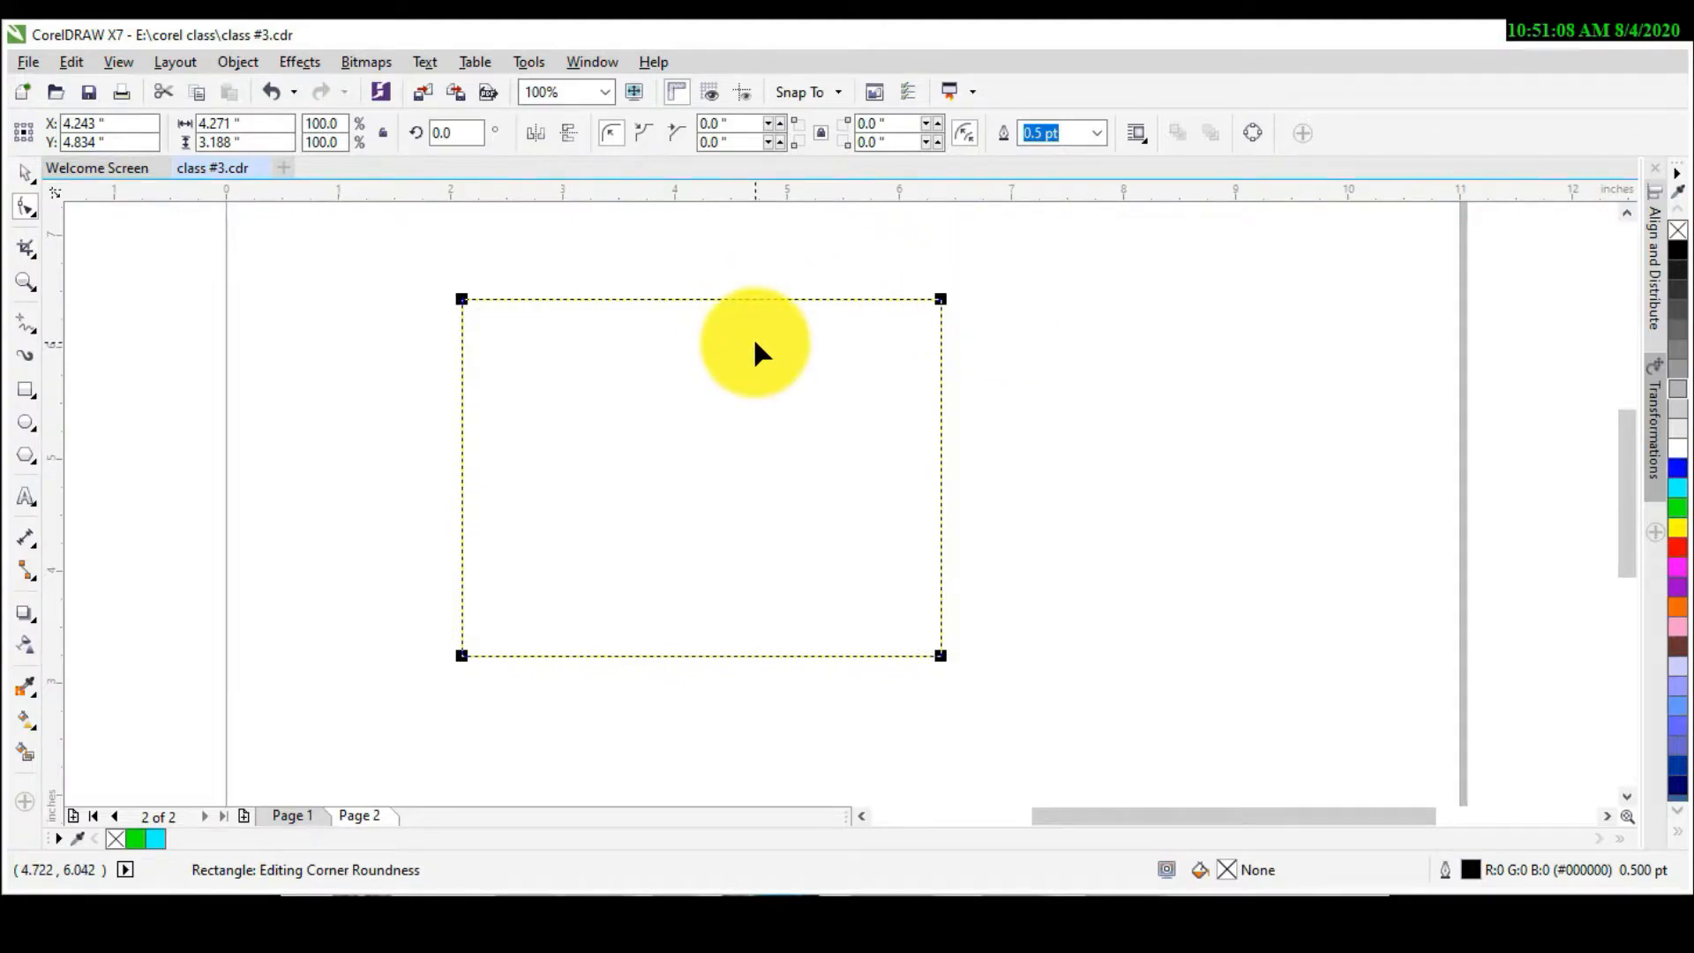
# Step: Unlink the corner radii and round only the rectangle's top-left and bottom-right corners to about 0.885 inch
pyautogui.click(821, 134)
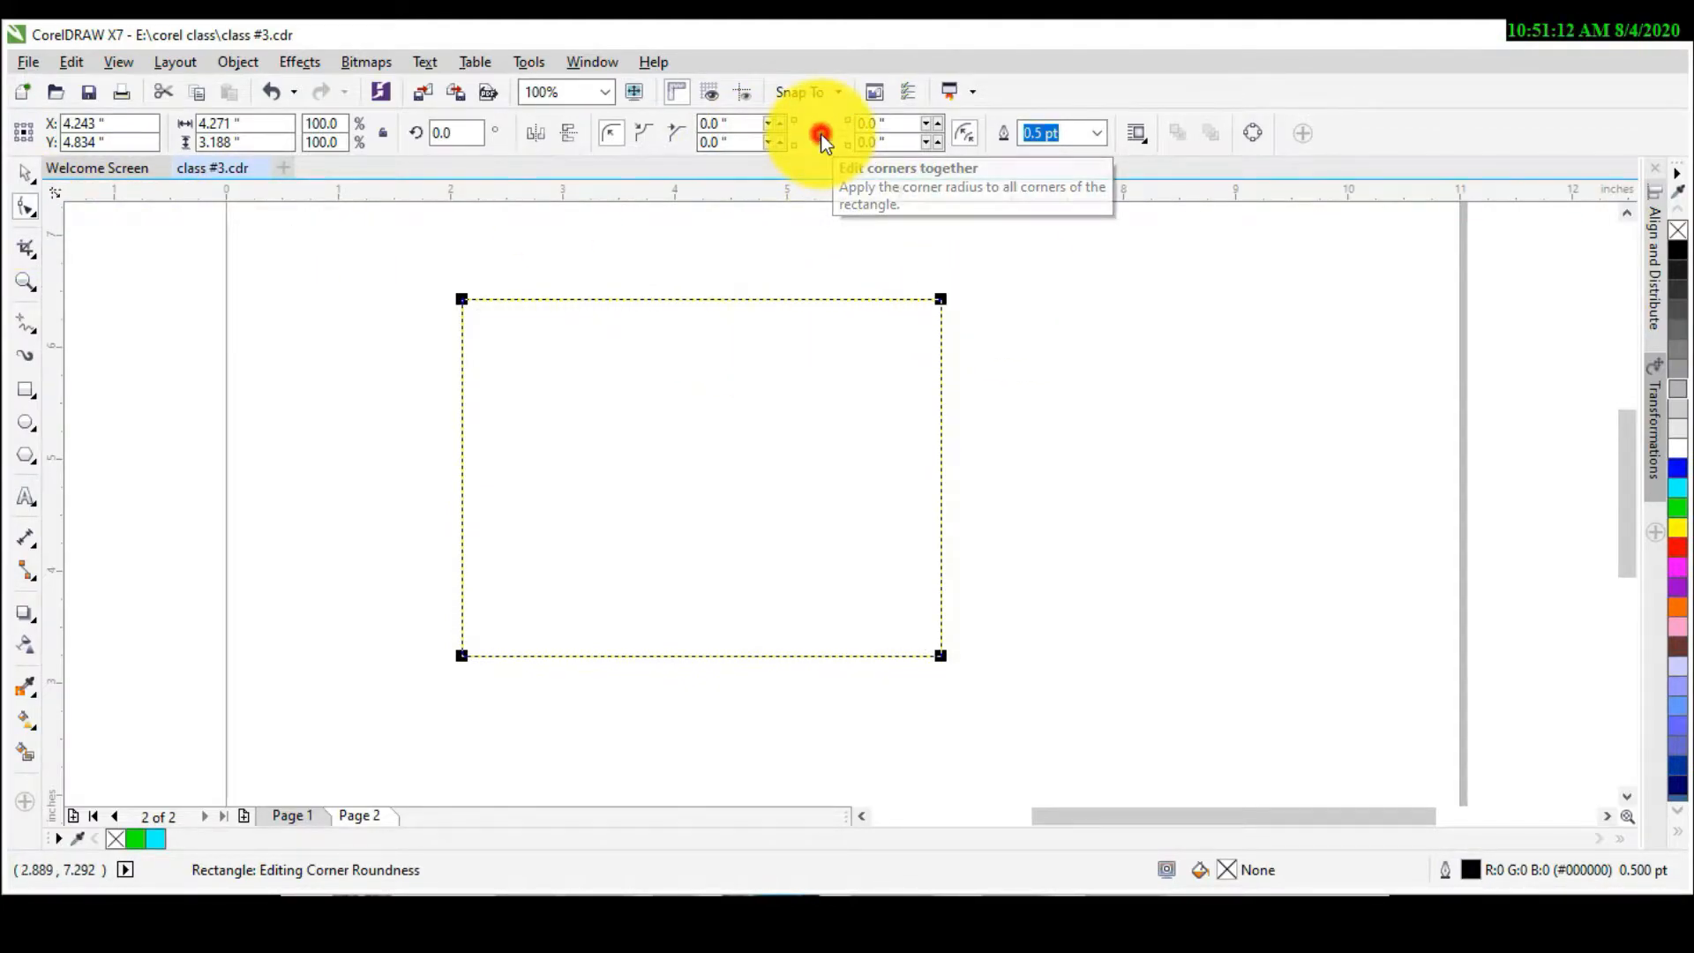
pyautogui.click(938, 298)
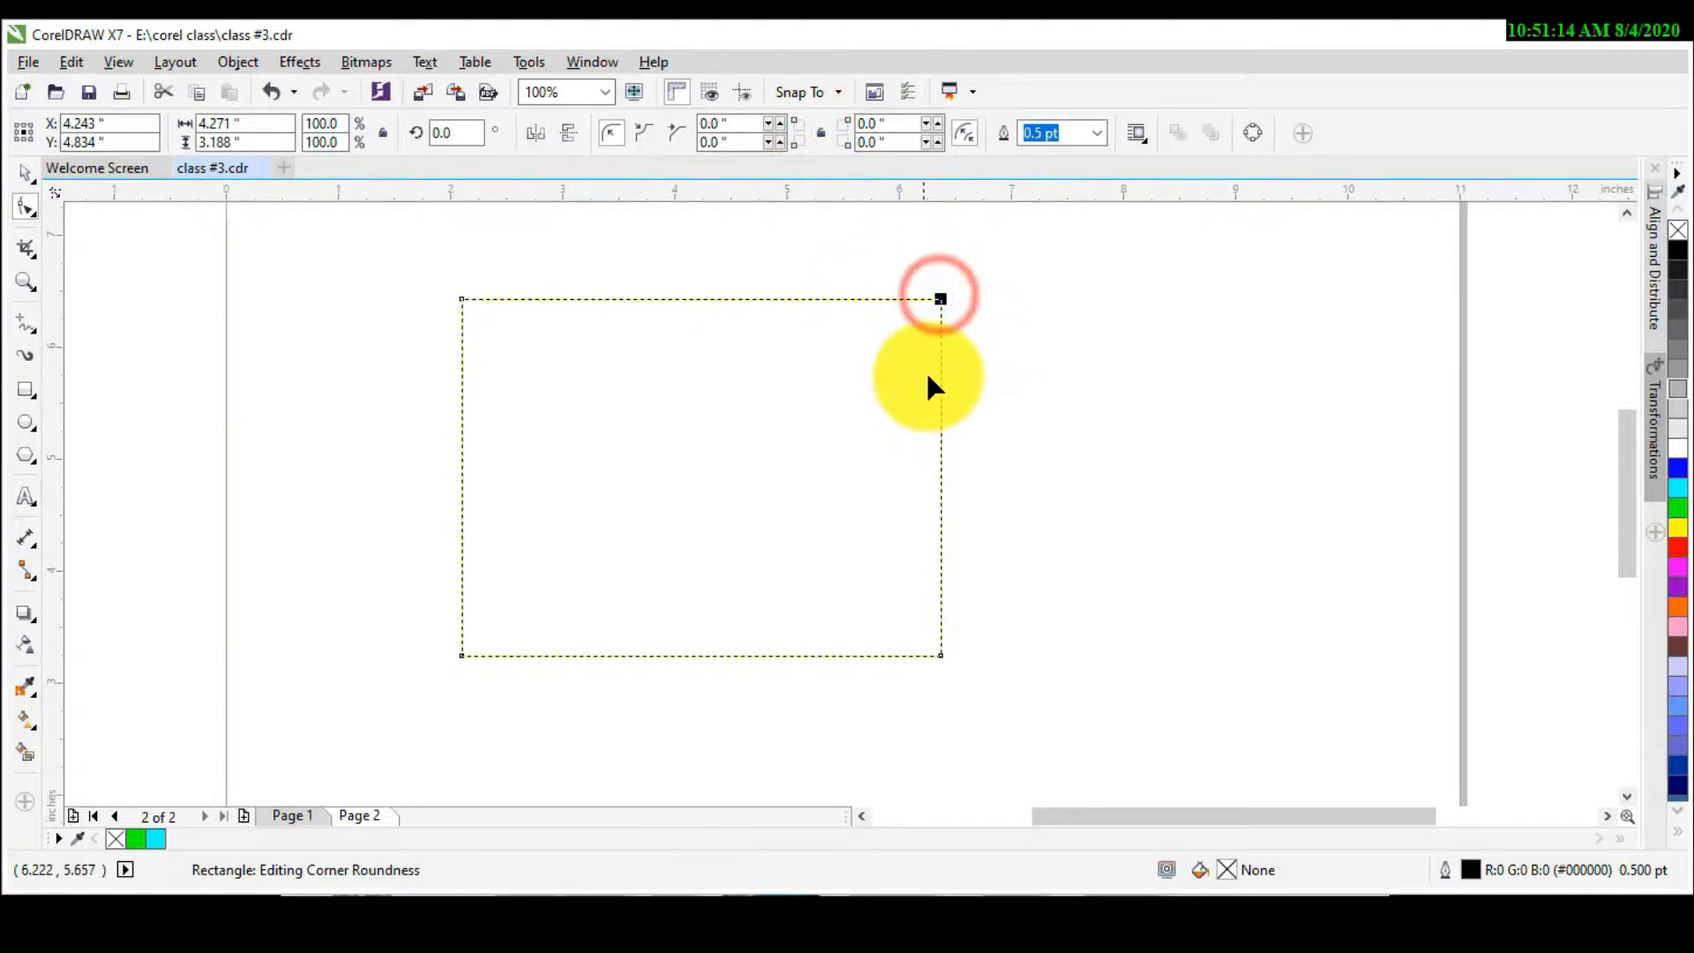
pyautogui.click(462, 299)
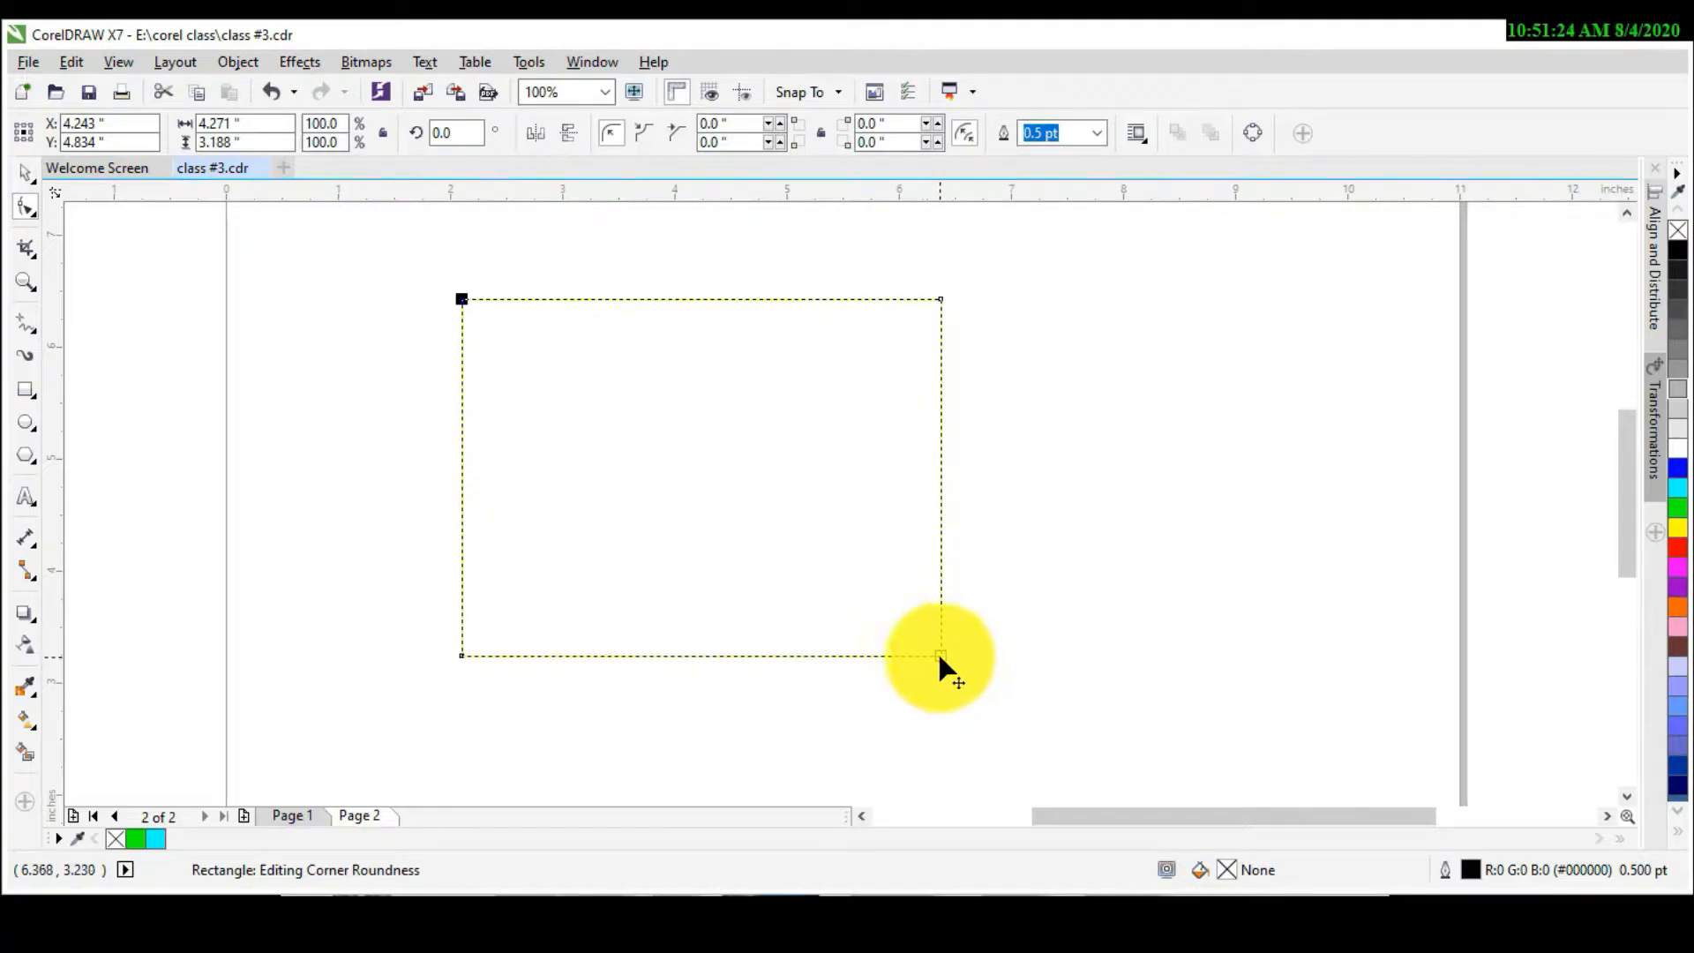
pyautogui.press('shift')
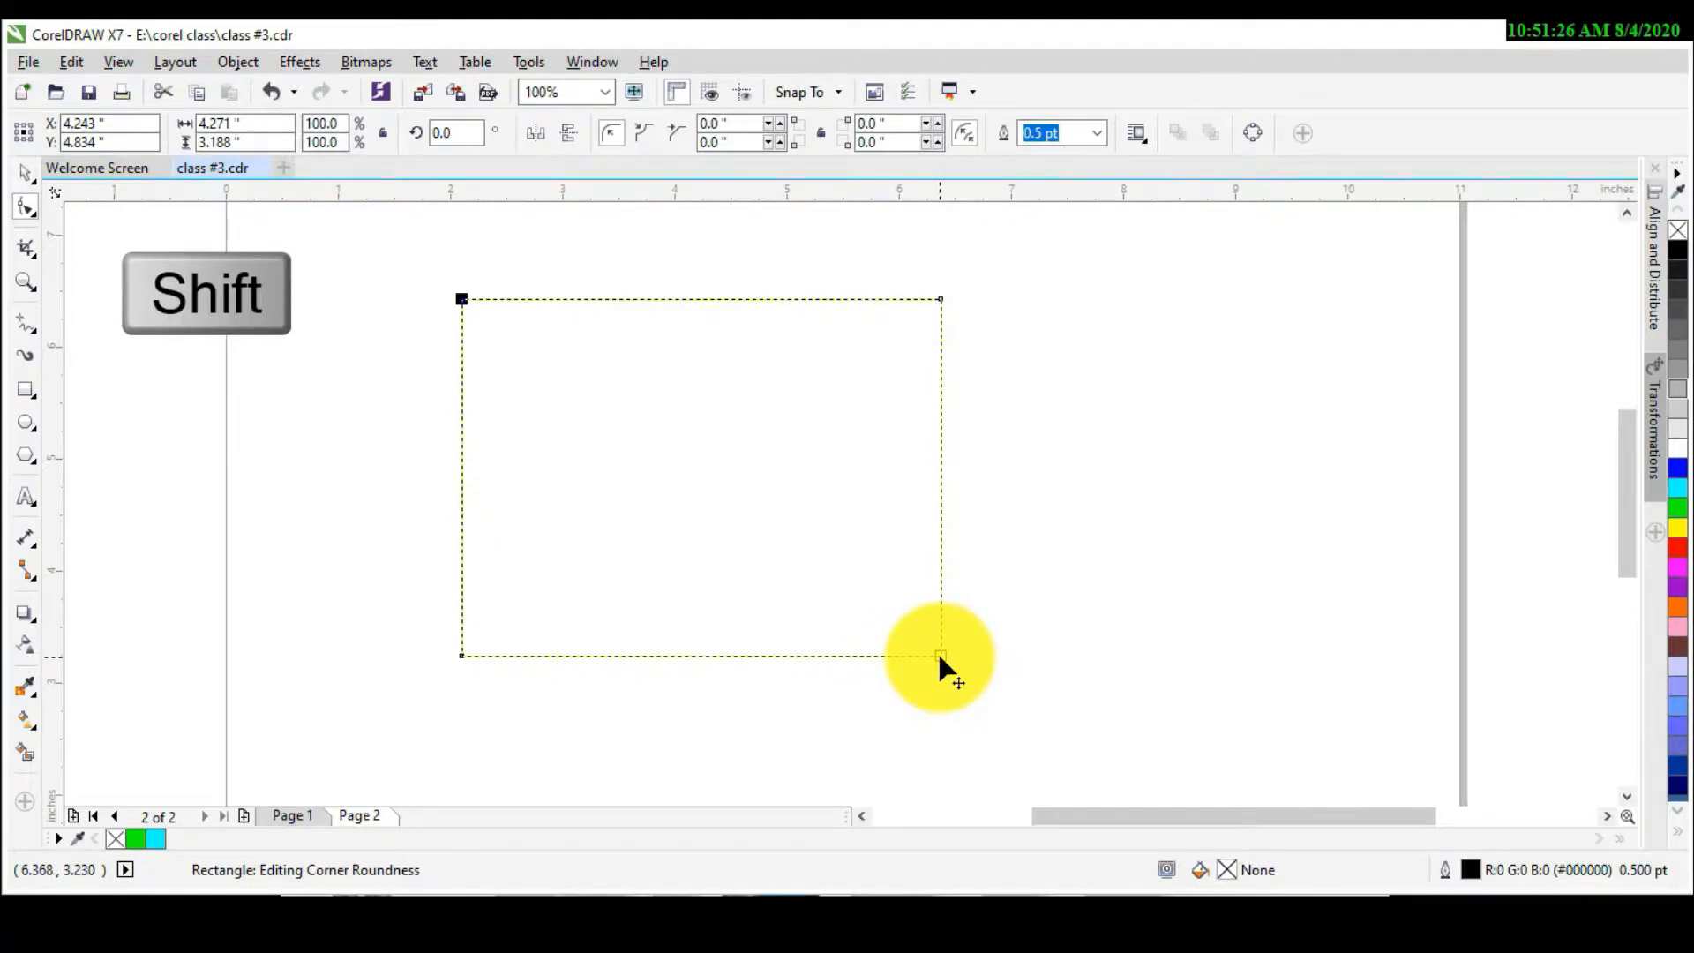
pyautogui.keyDown('shift'); pyautogui.click(939, 655); pyautogui.keyUp('shift')
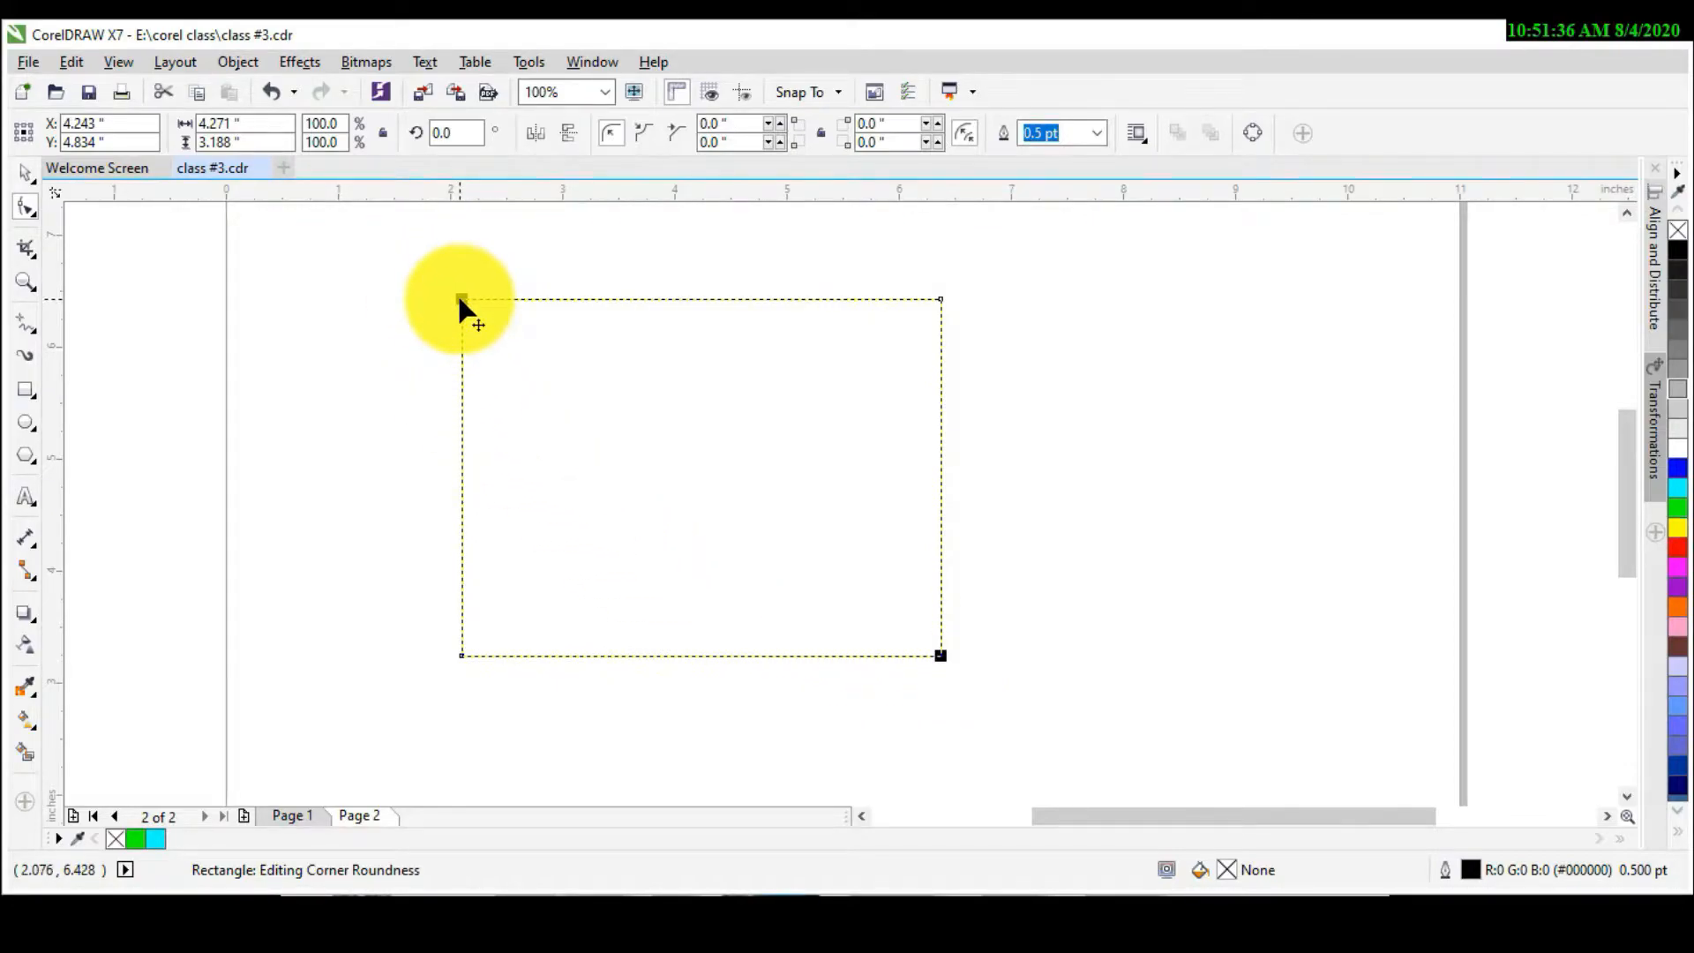
pyautogui.moveTo(459, 298); pyautogui.dragTo(571, 407)
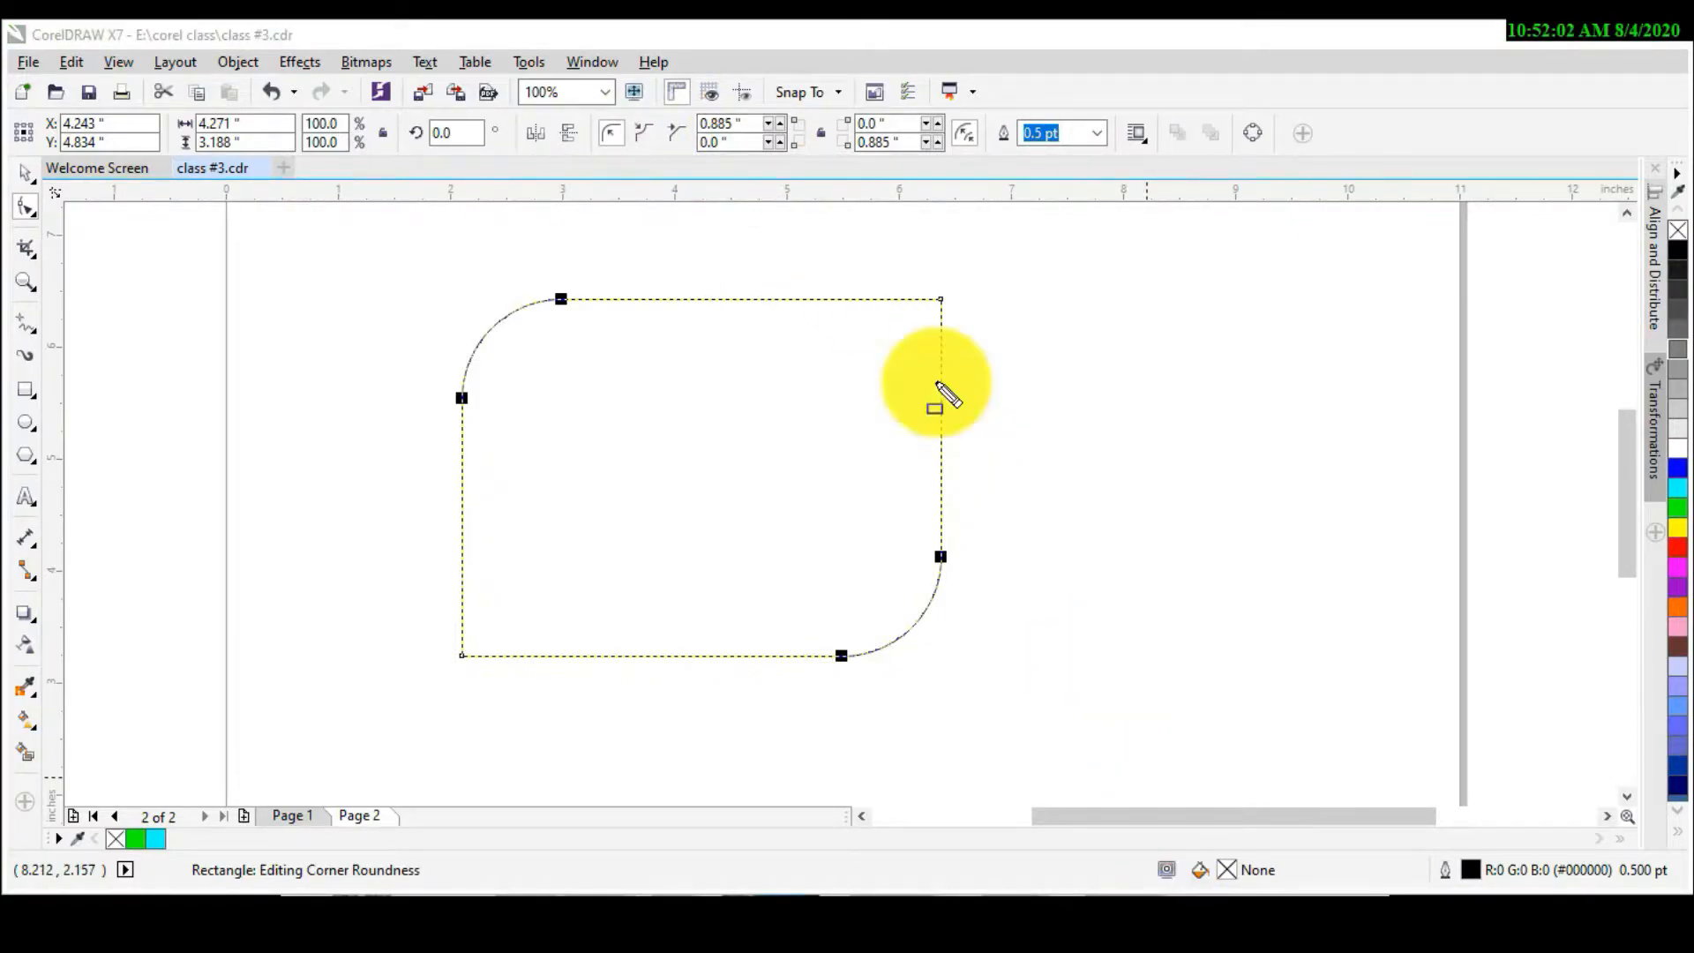
pyautogui.click(696, 117)
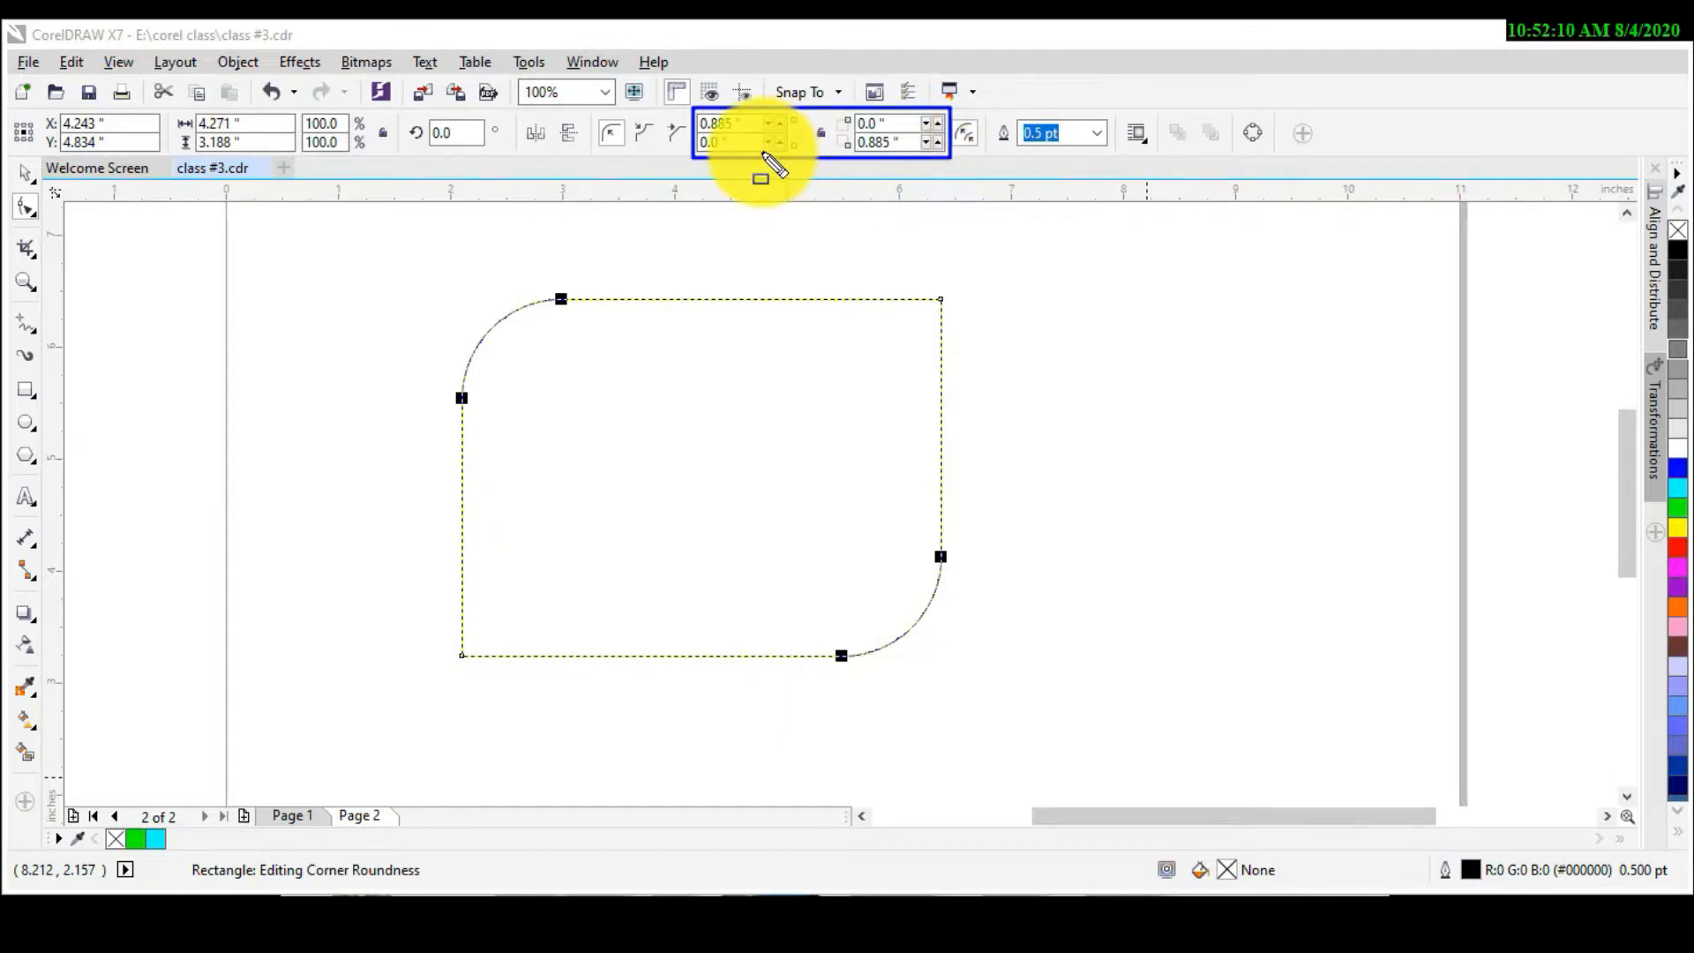
pyautogui.moveTo(913, 279); pyautogui.dragTo(967, 326)
pyautogui.moveTo(427, 633)
pyautogui.mouseDown()
pyautogui.moveTo(484, 687)
pyautogui.moveTo(493, 673)
pyautogui.mouseUp()
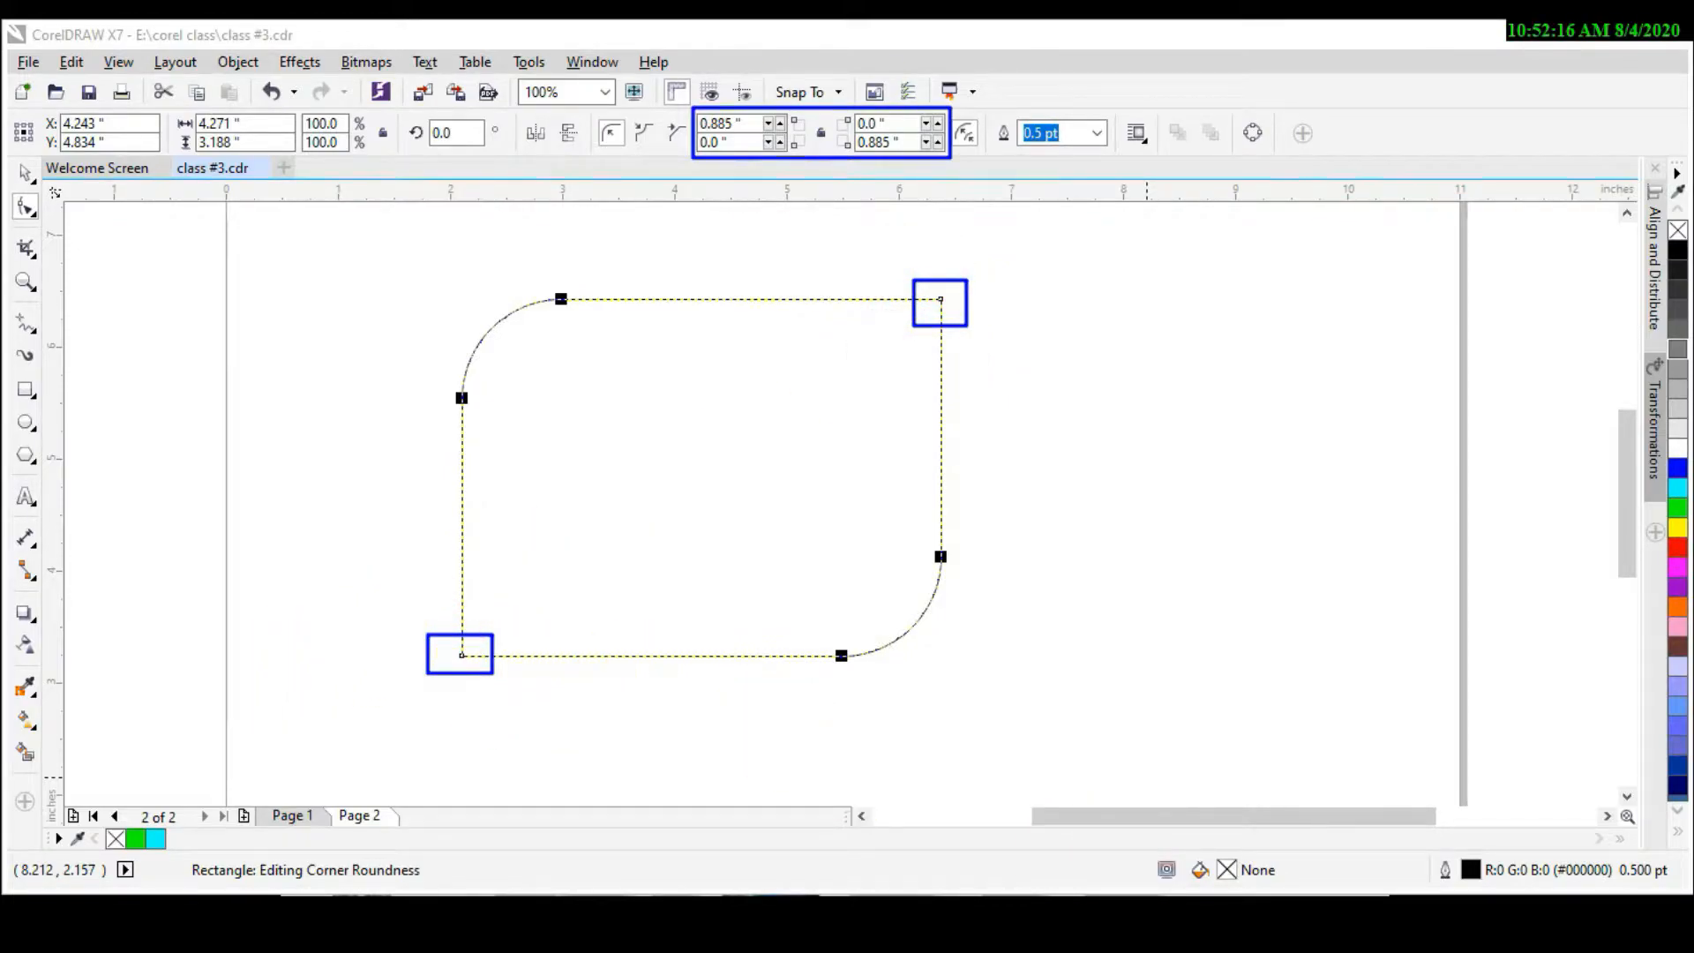
pyautogui.press('Escape')
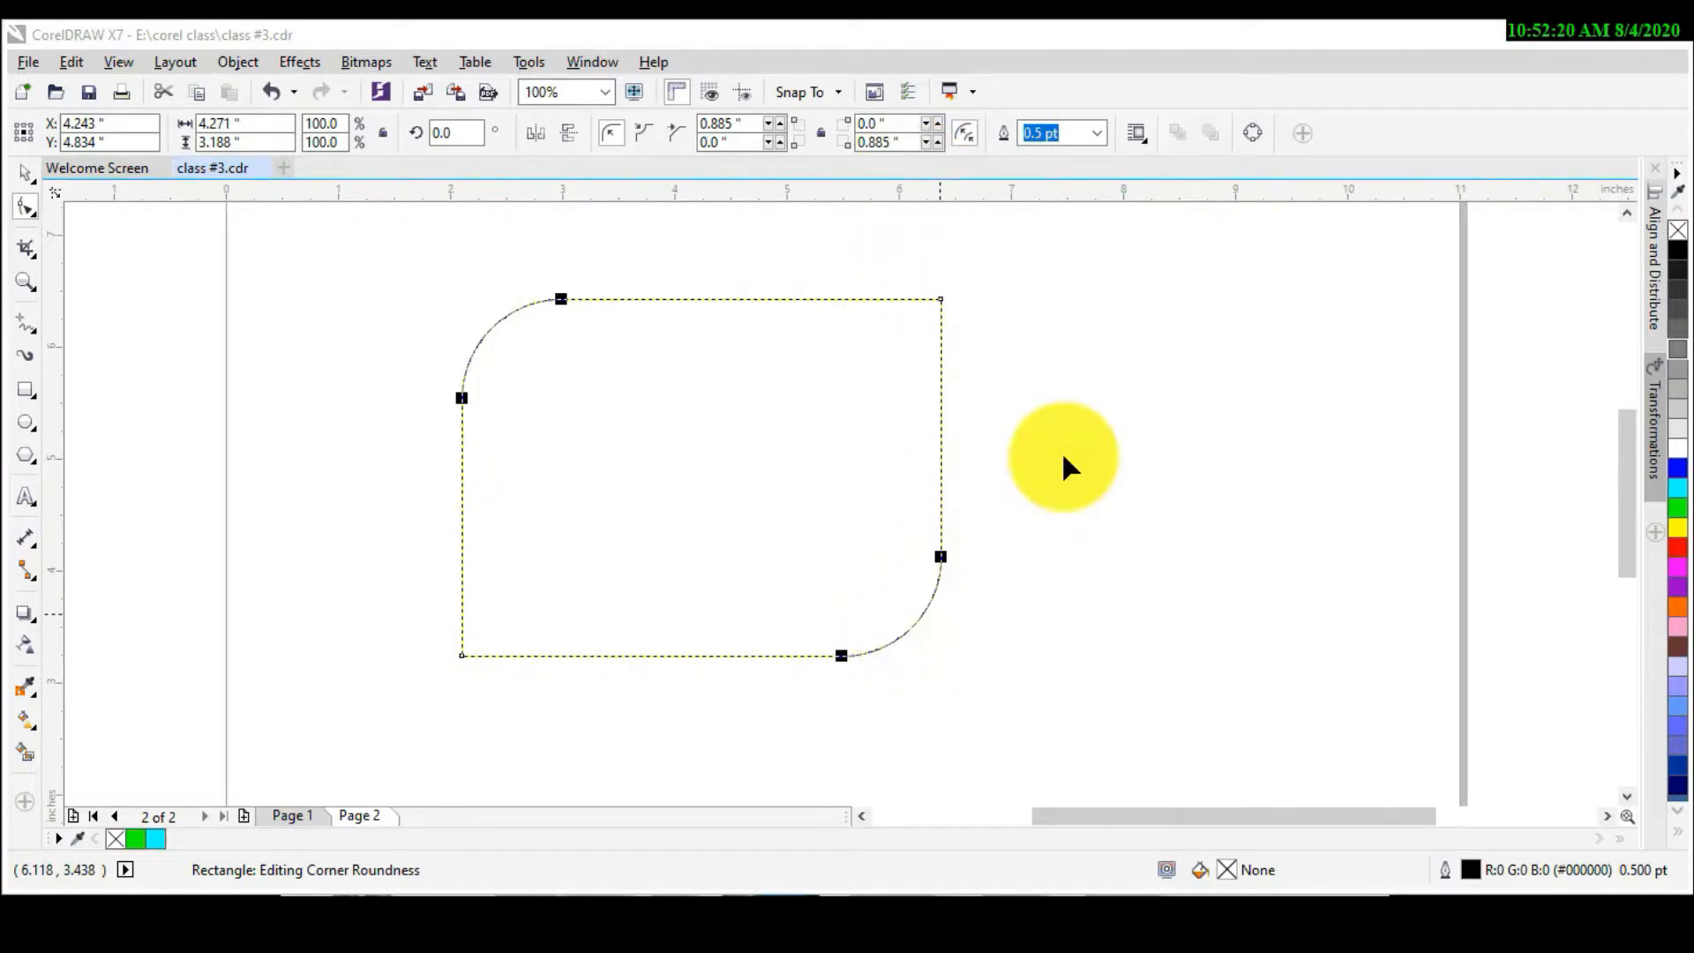
# Step: Set the radius of the rectangle's top-left and bottom-right corners to 0.8 inch
pyautogui.click(732, 127)
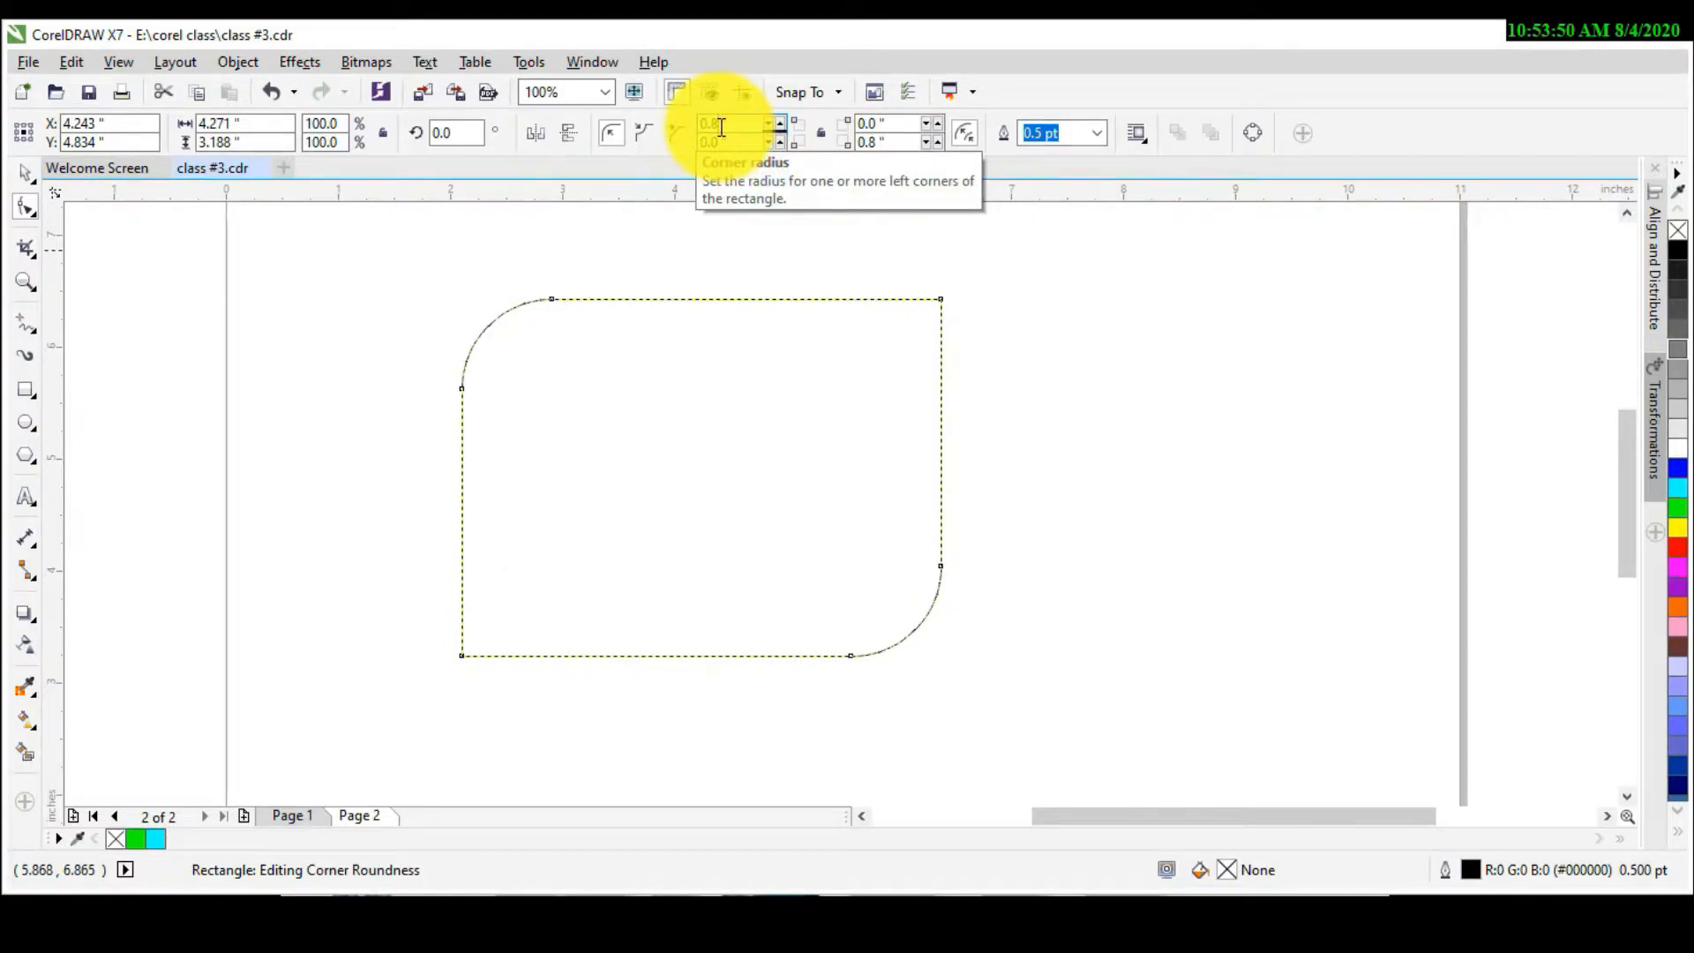
# Step: Set the radius of the rectangle's top-left and bottom-right corners to 0.2 inch and inspect both corners up close
pyautogui.press('BackSpace')
pyautogui.write('2')
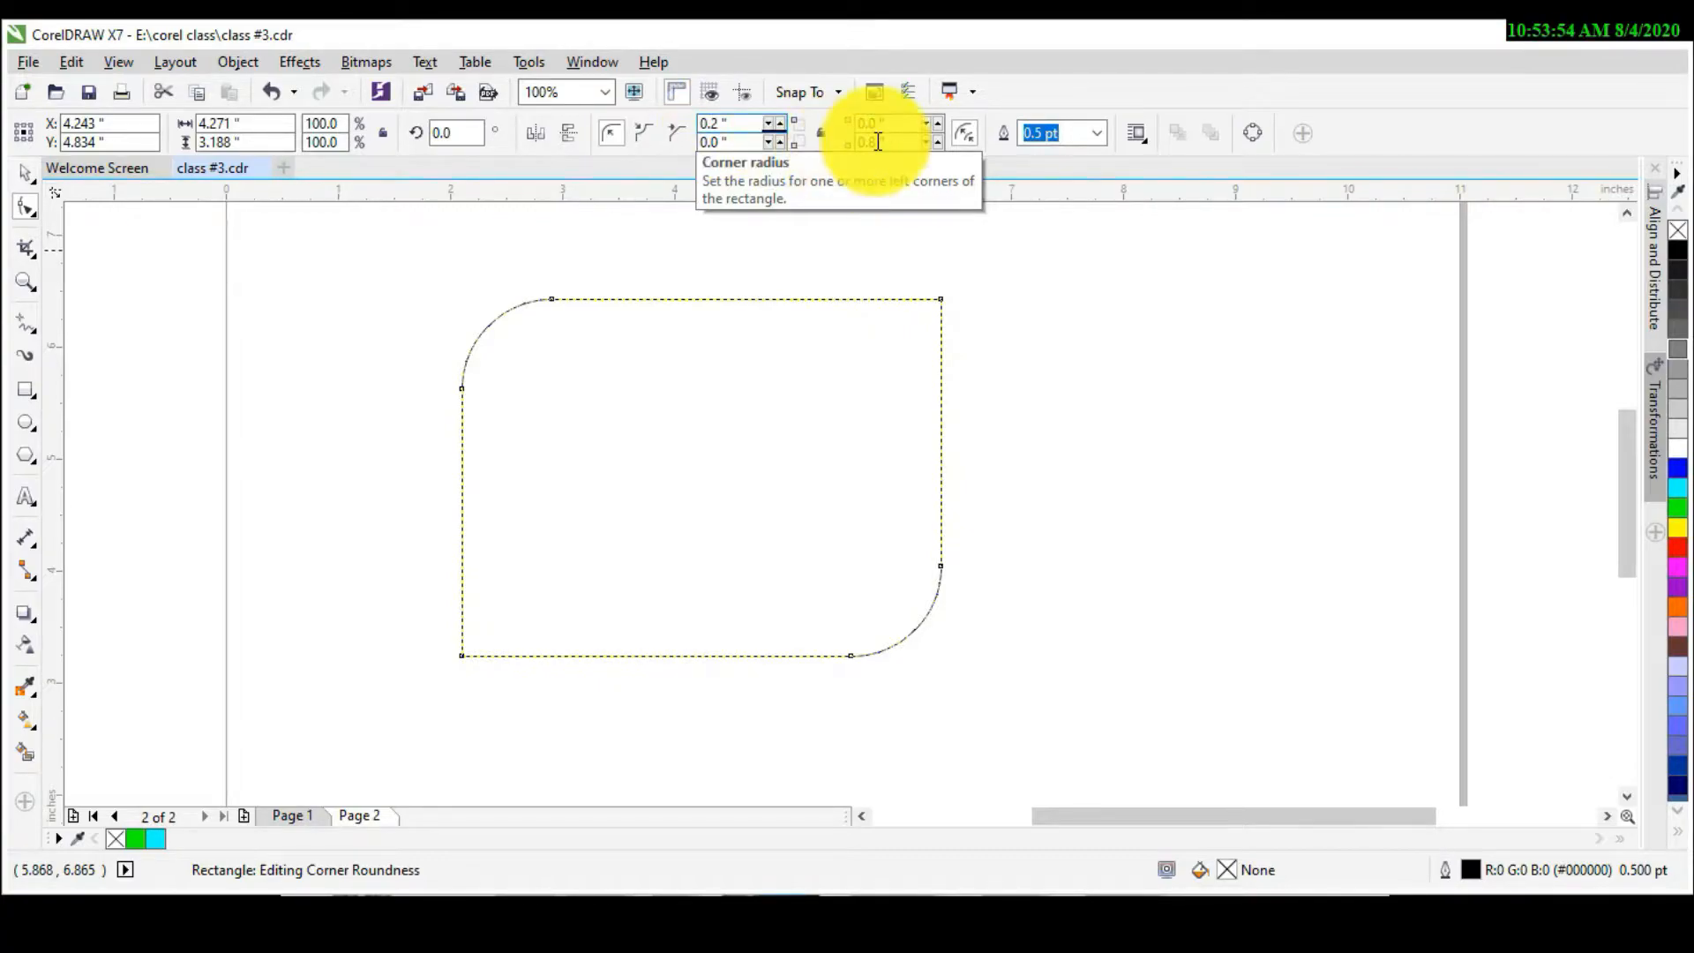
pyautogui.click(876, 142)
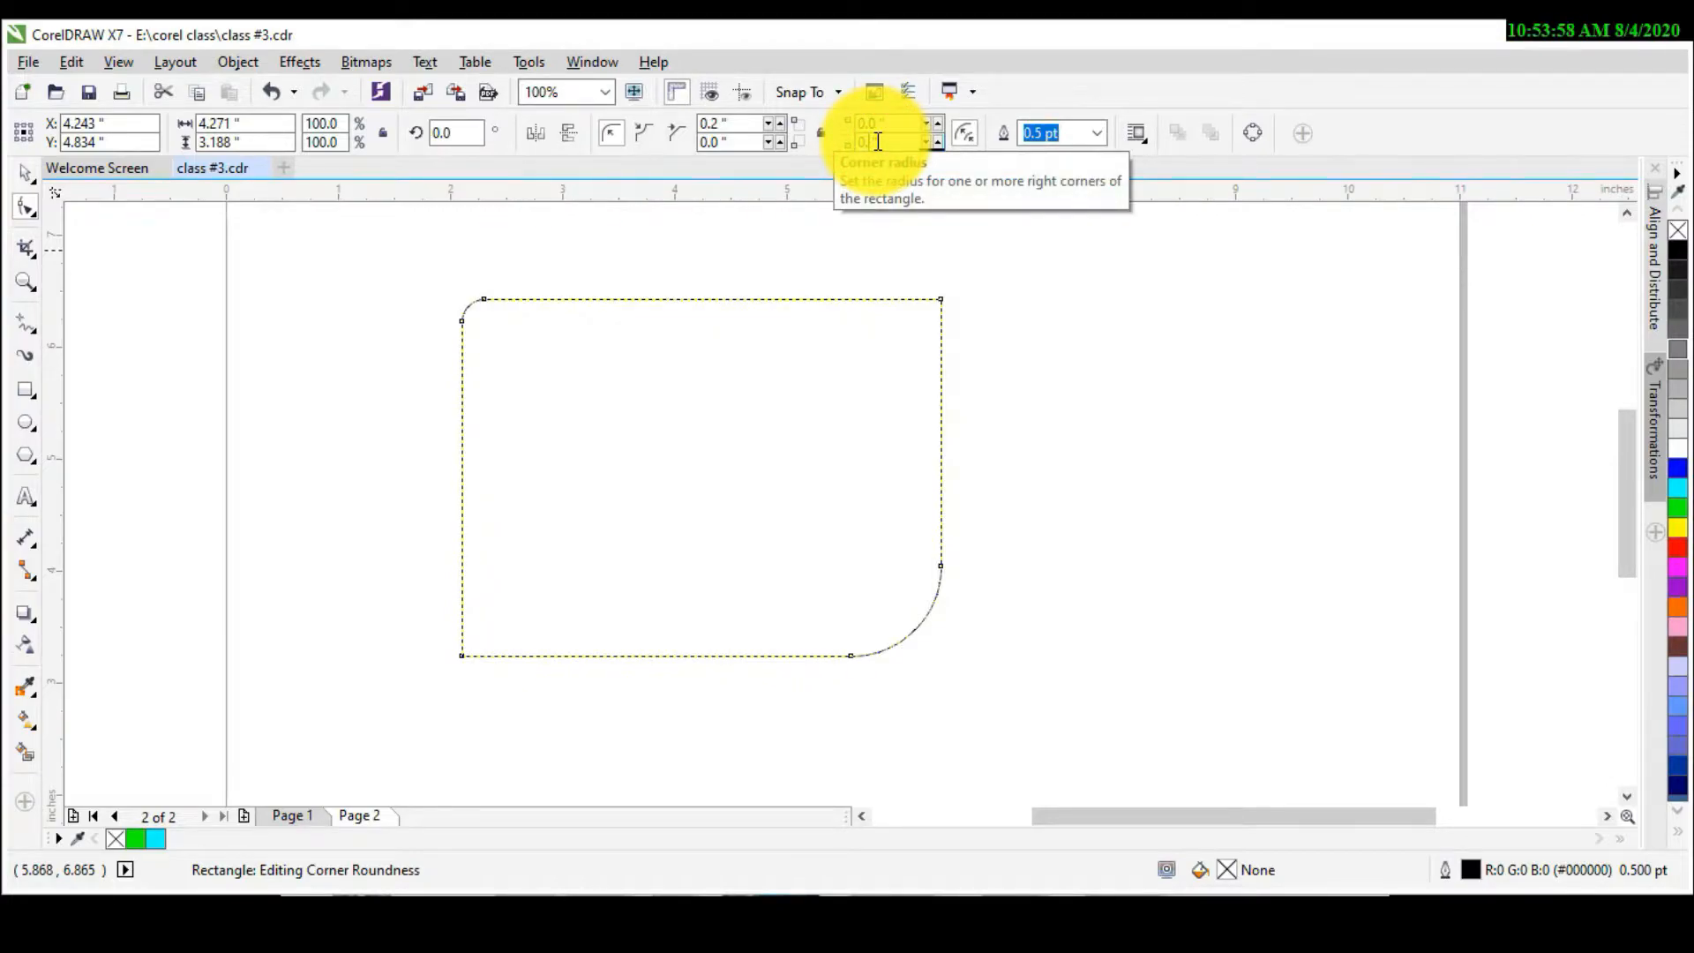
pyautogui.press('Return')
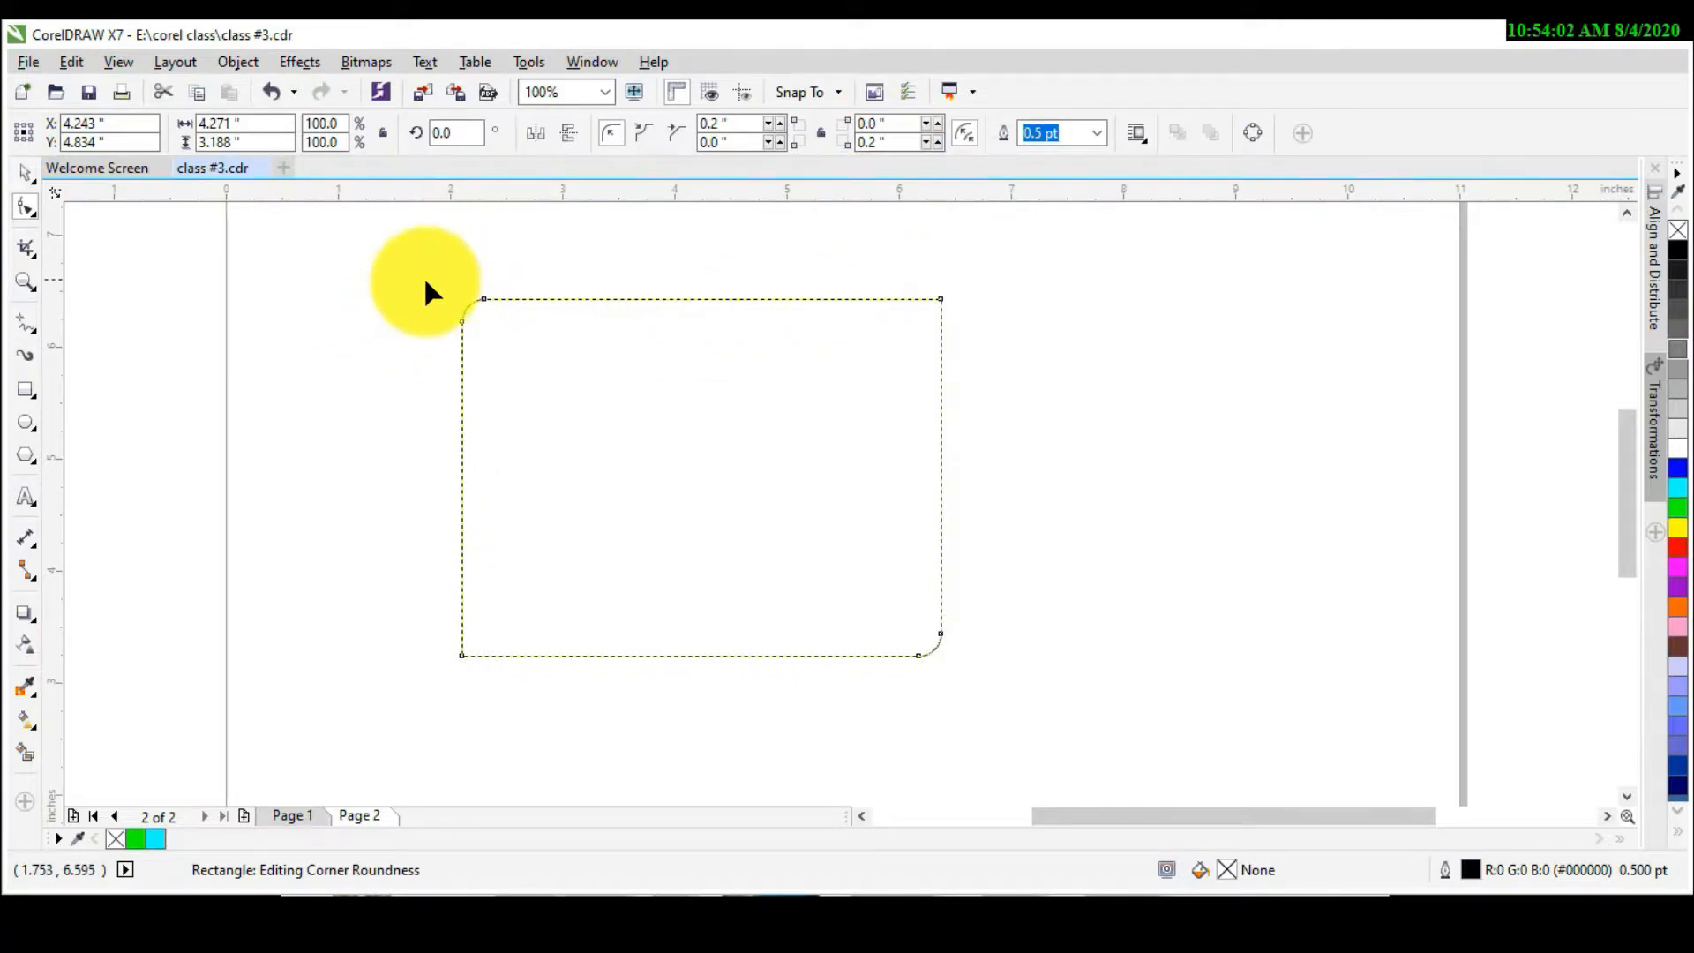
pyautogui.scroll(1, 436, 300)
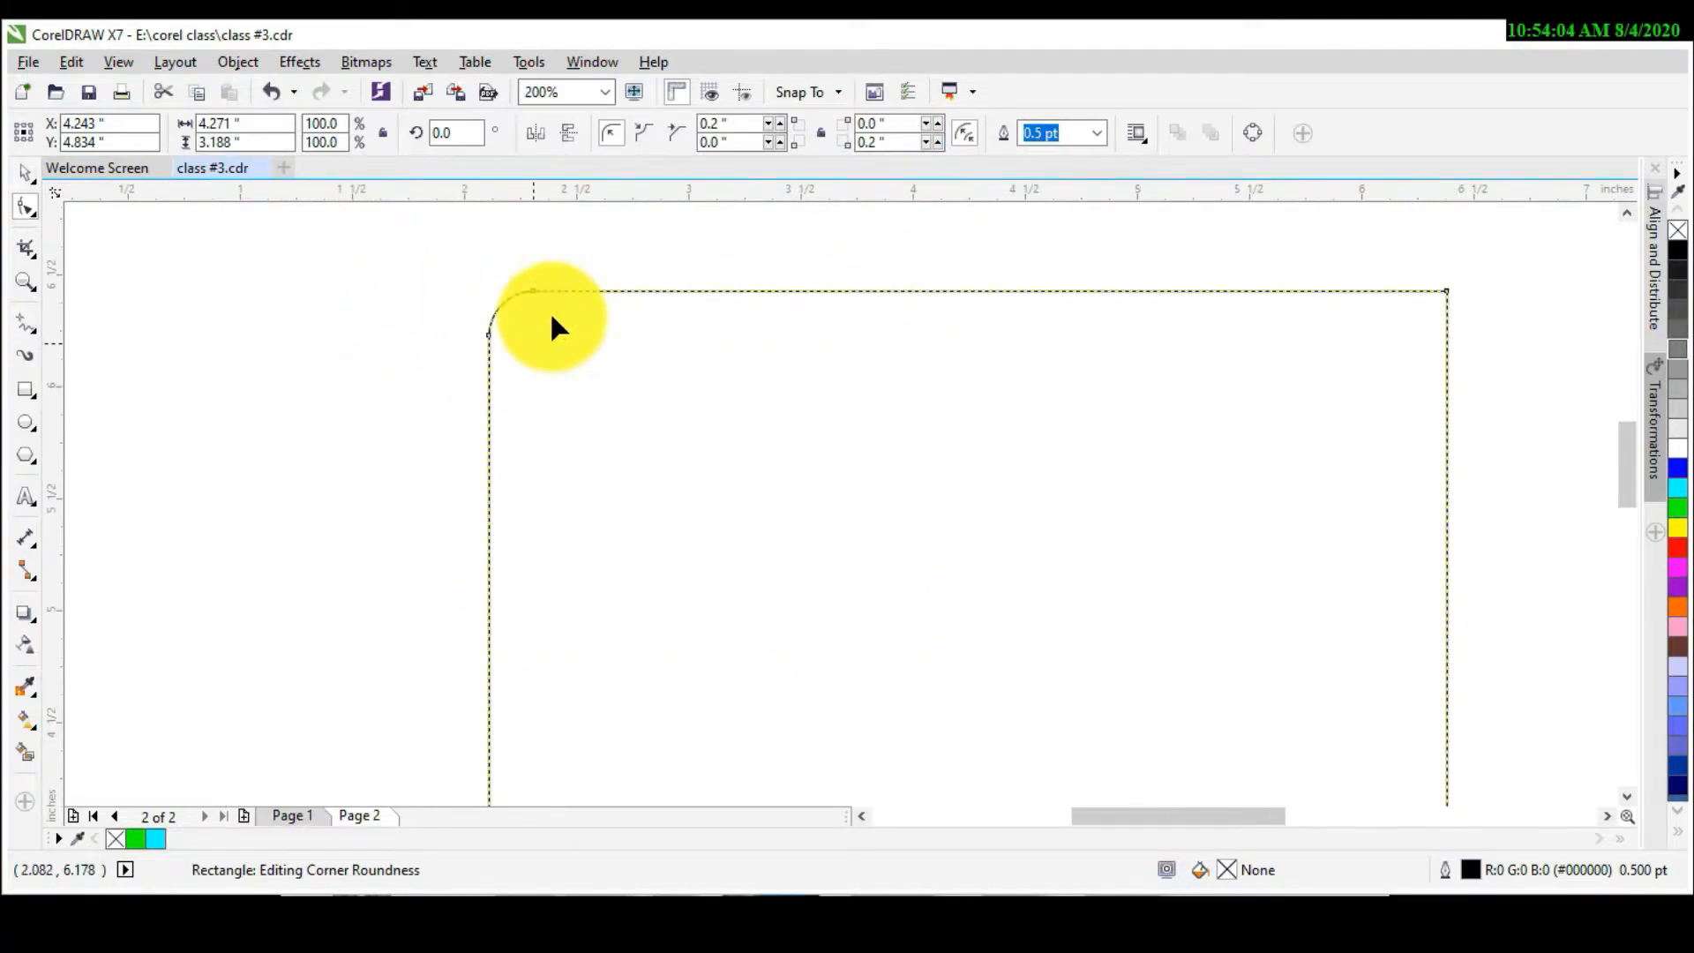
pyautogui.scroll(-1, 514, 302)
pyautogui.scroll(2, 983, 653)
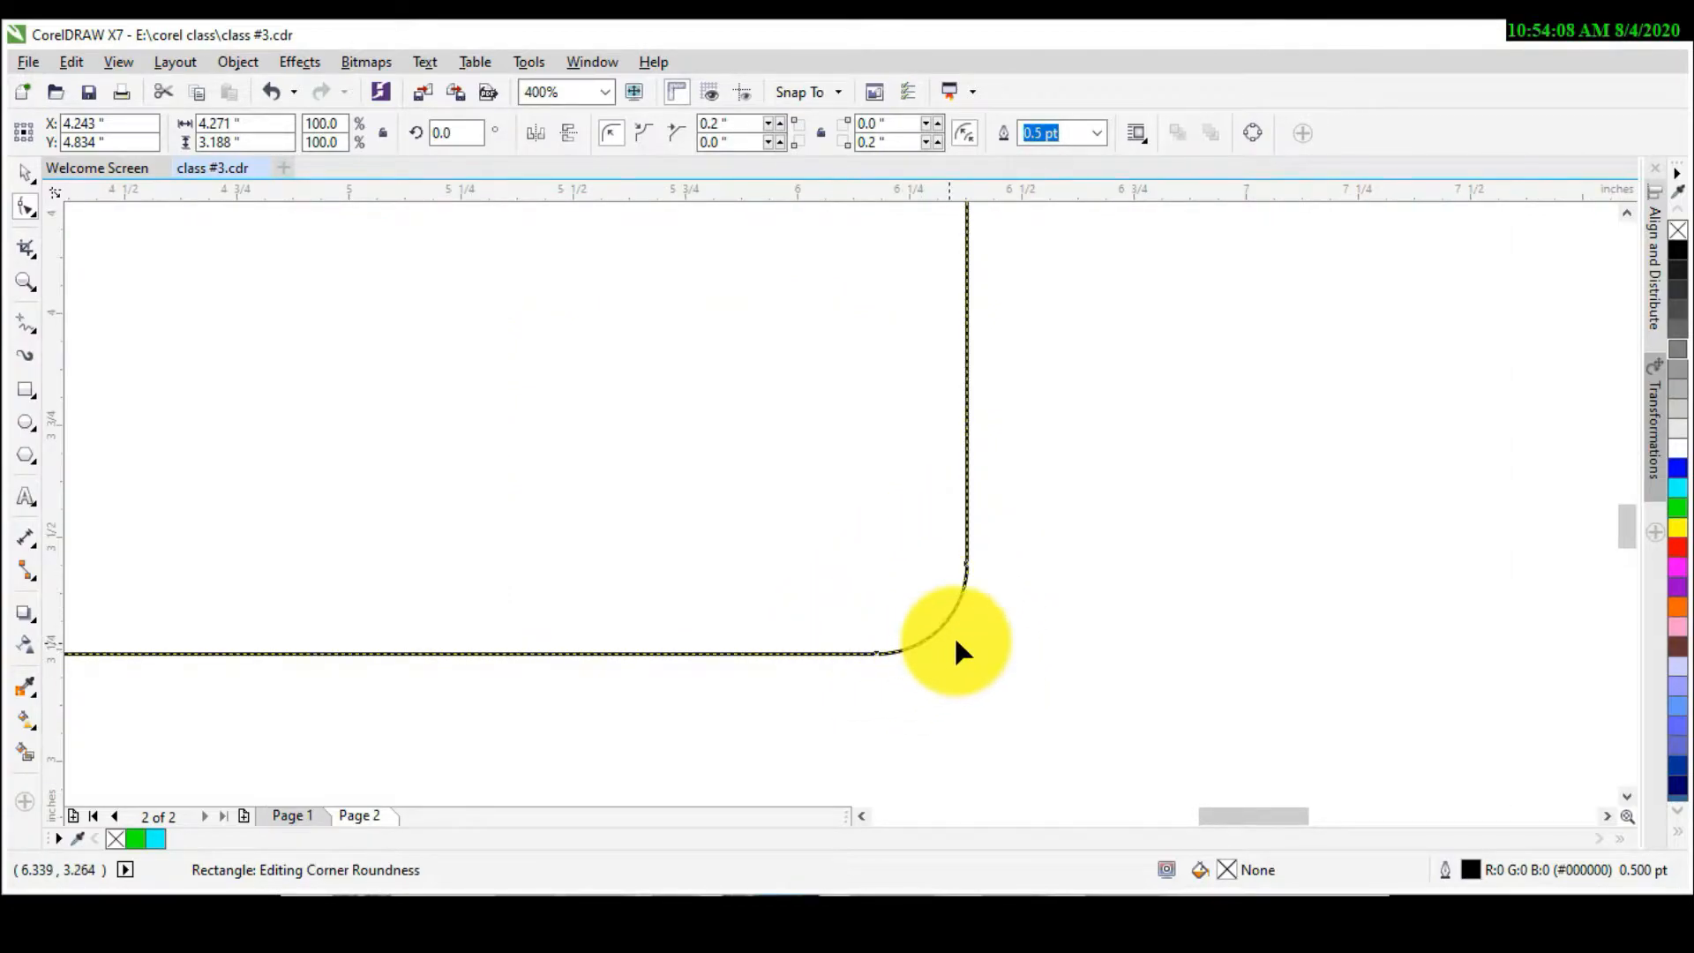
pyautogui.scroll(-2, 955, 644)
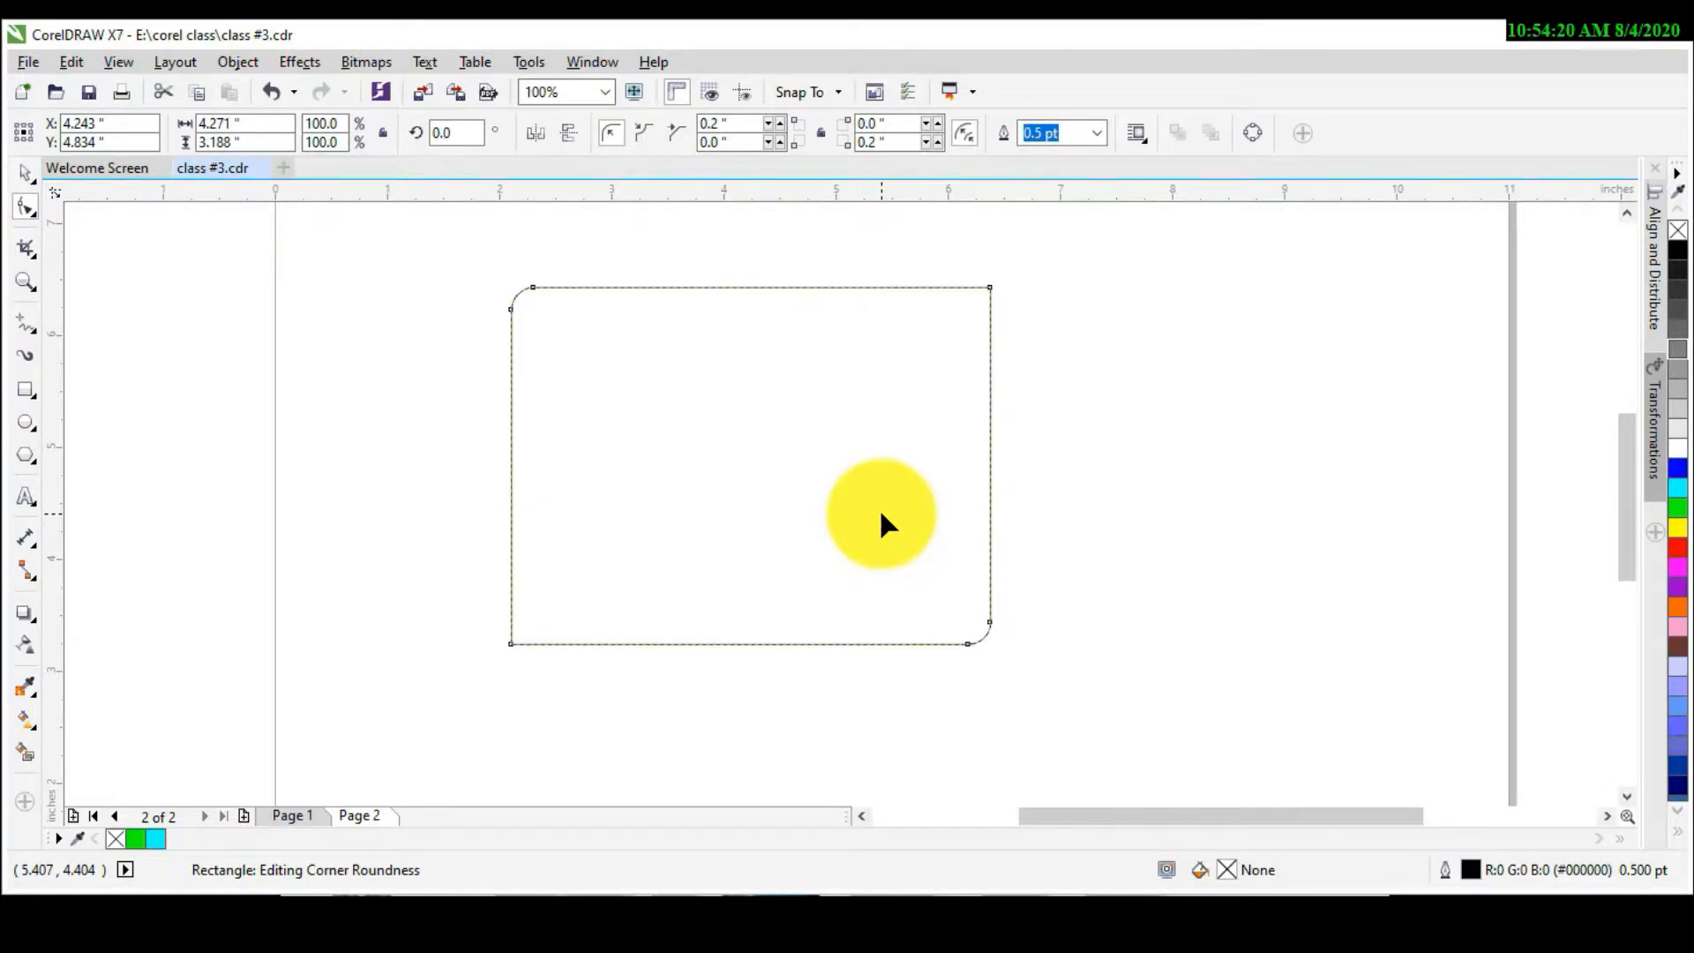
# Step: Preview scalloped corners on the rectangle, then make them chamfered and enlarge all four together to about 0.612 and 0.412 inch
pyautogui.click(643, 135)
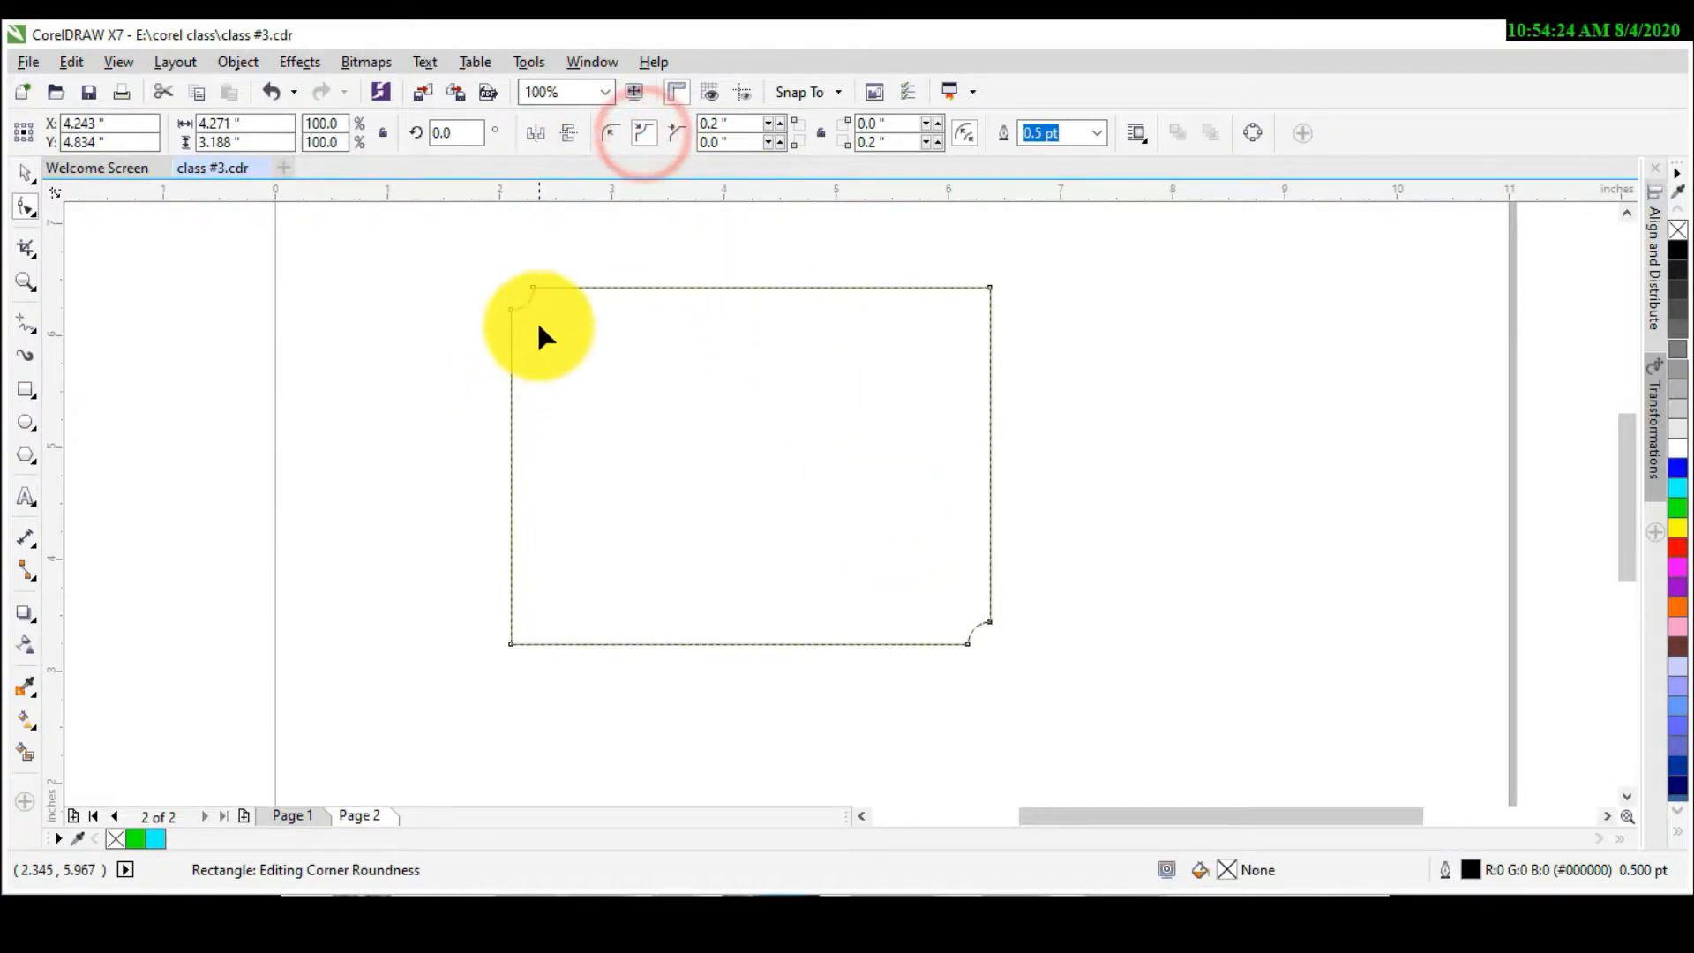
pyautogui.click(676, 138)
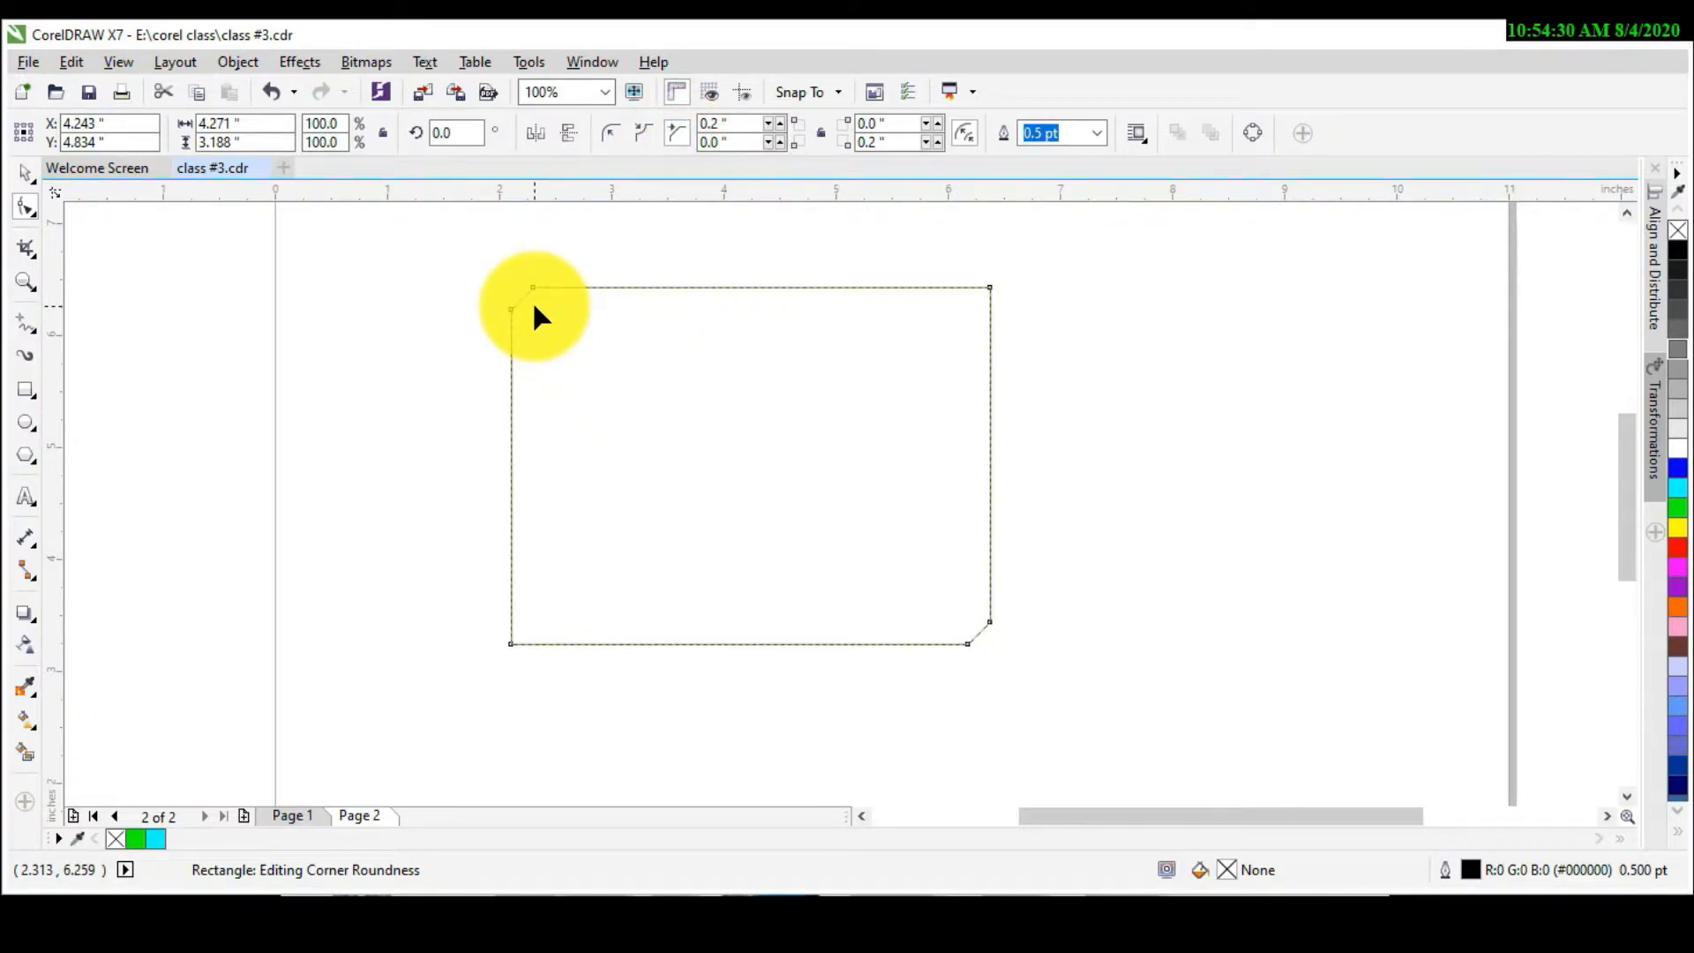
pyautogui.click(511, 311)
pyautogui.moveTo(511, 311); pyautogui.dragTo(597, 339)
# Step: Switch the rectangle to scalloped corners and resize them together to about 0.581 and 0.381 inch
pyautogui.click(643, 130)
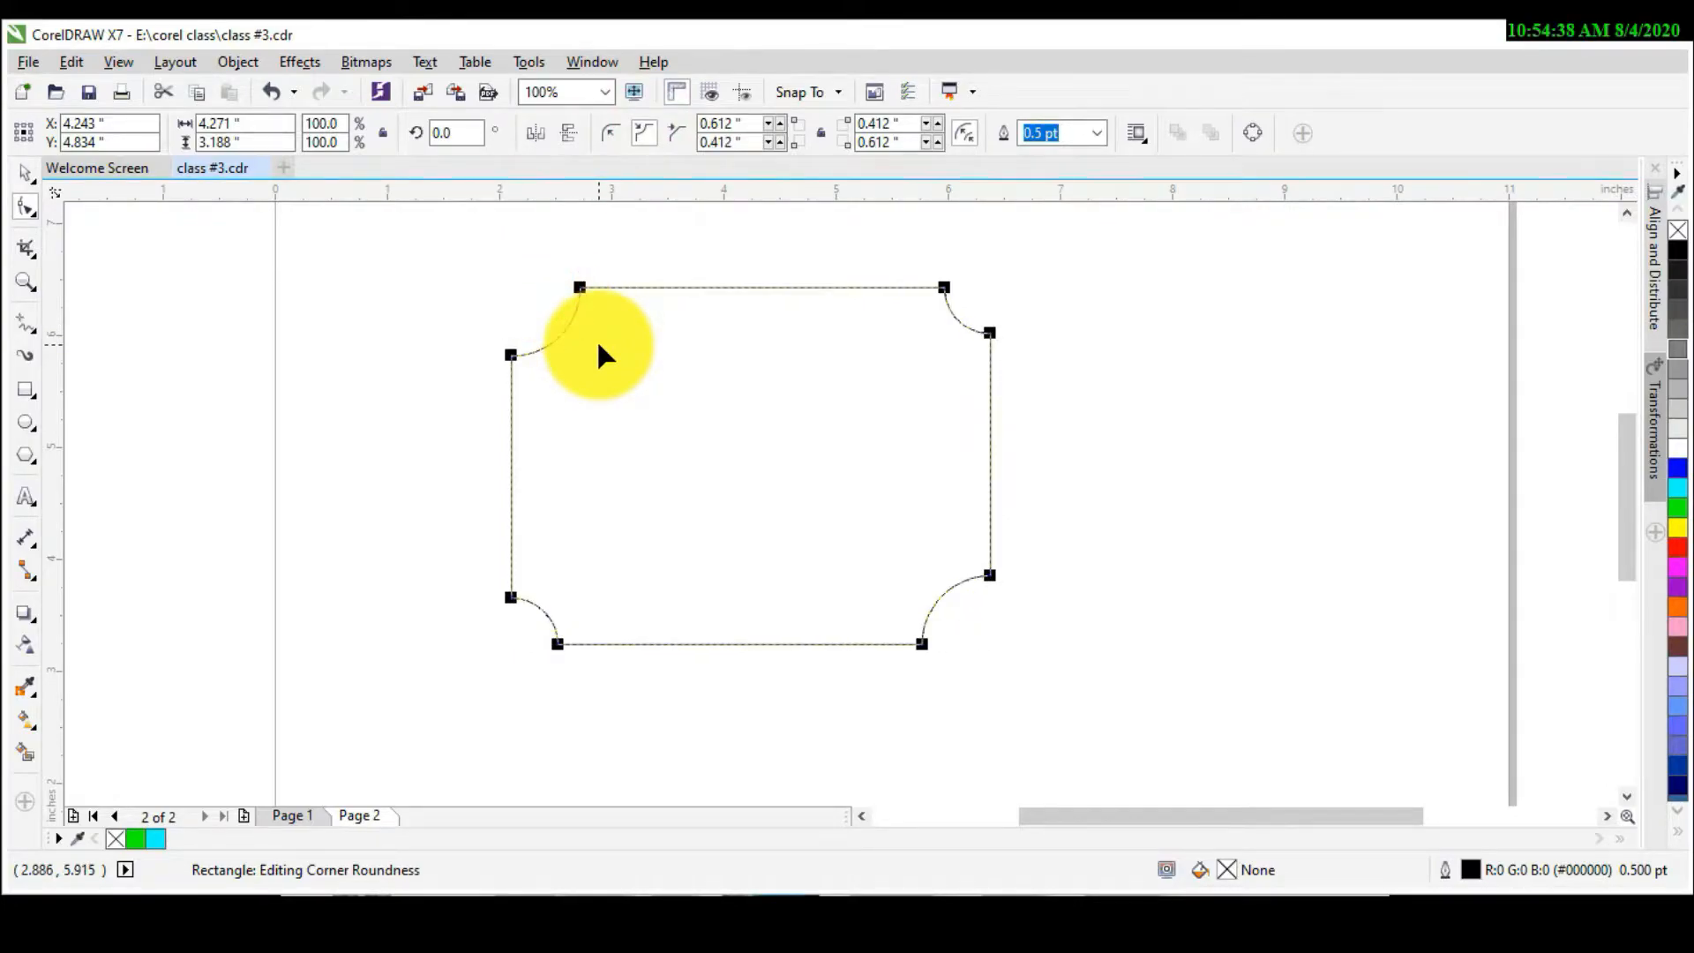
pyautogui.moveTo(555, 645); pyautogui.dragTo(627, 604)
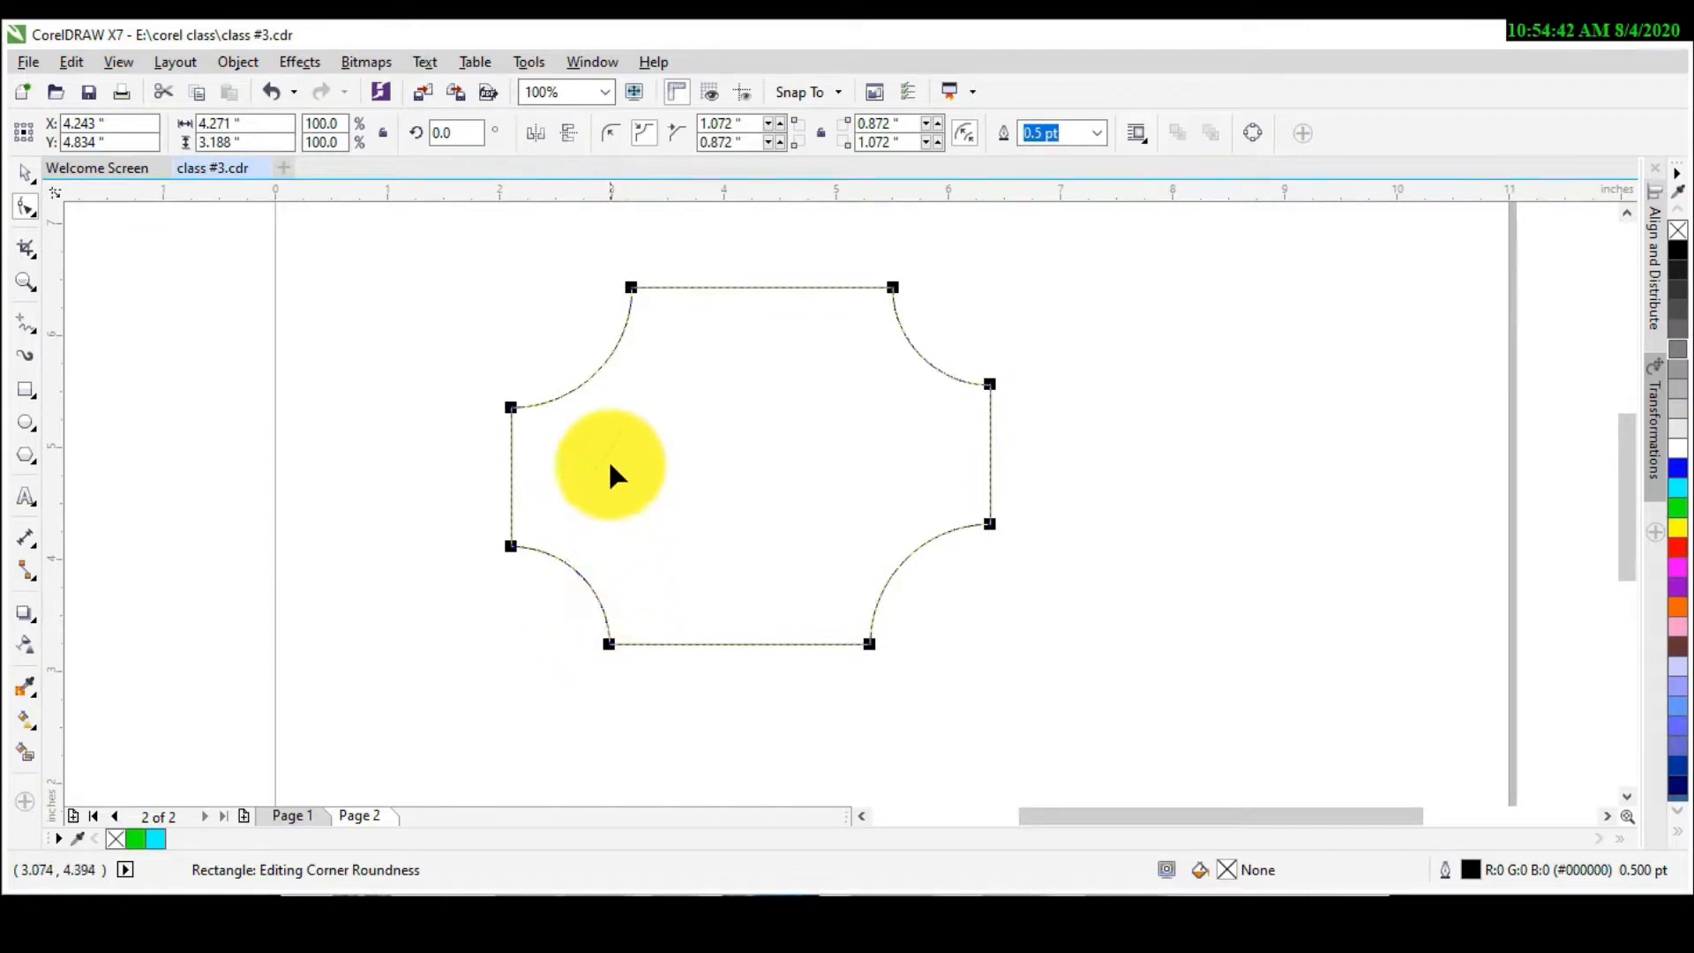
pyautogui.moveTo(632, 286); pyautogui.dragTo(609, 167)
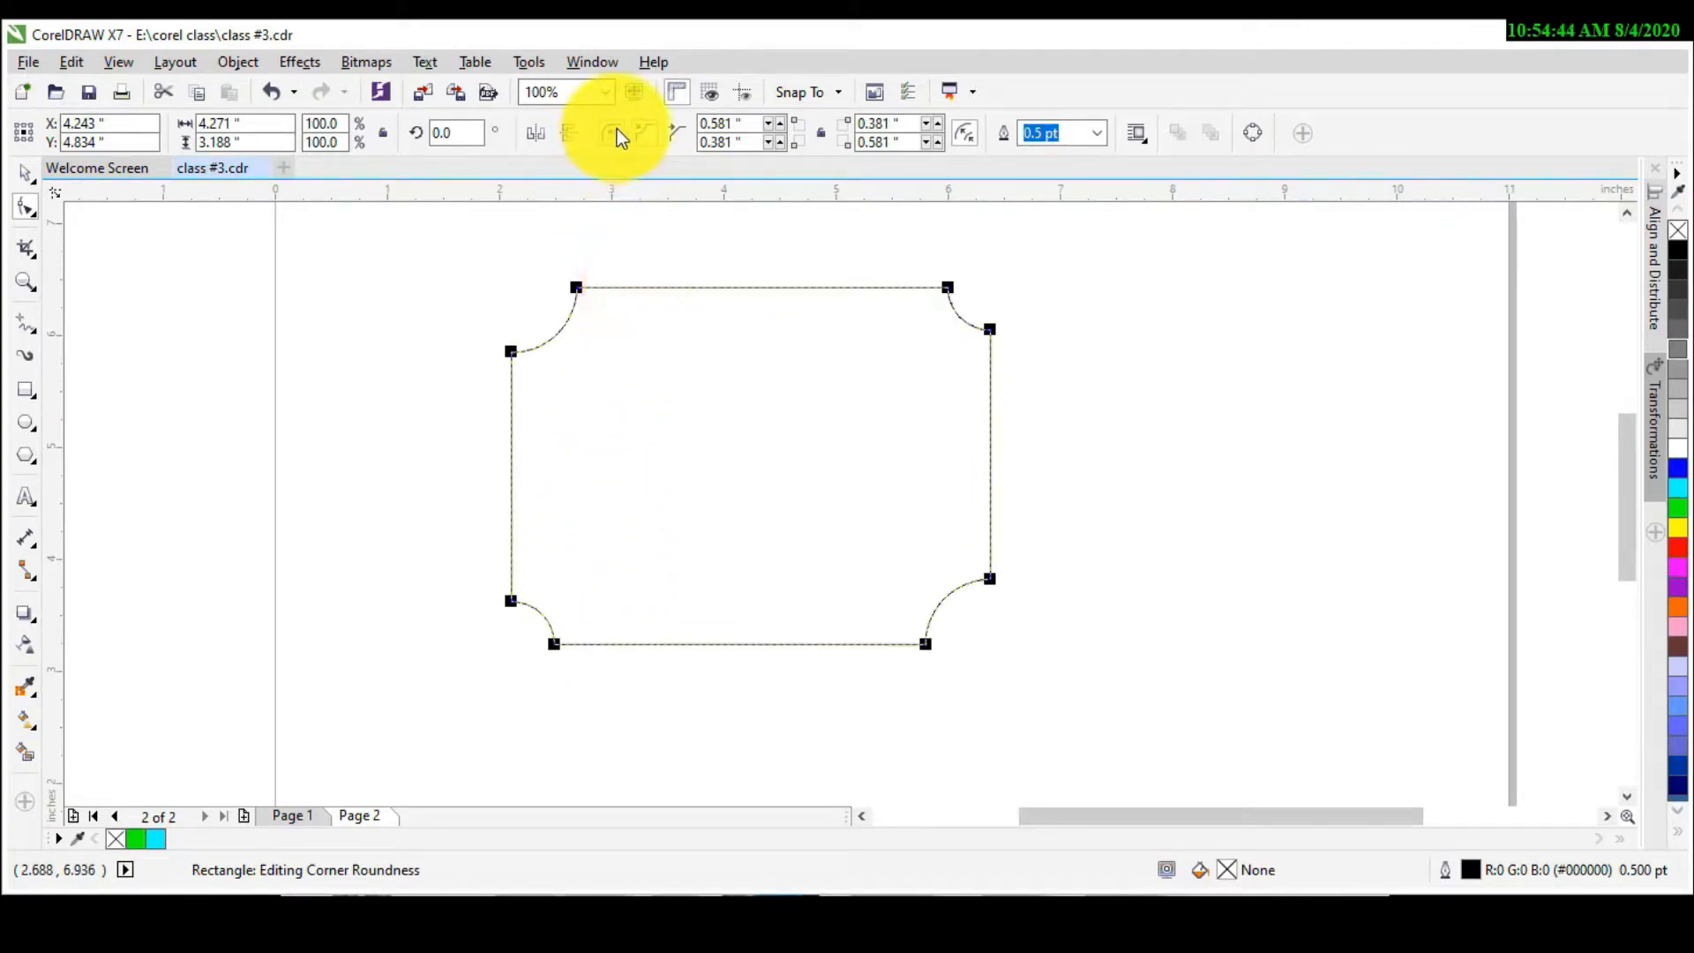
# Step: Preview round corners on the rectangle, then make all four corners chamfered and adjust their size slightly
pyautogui.click(611, 132)
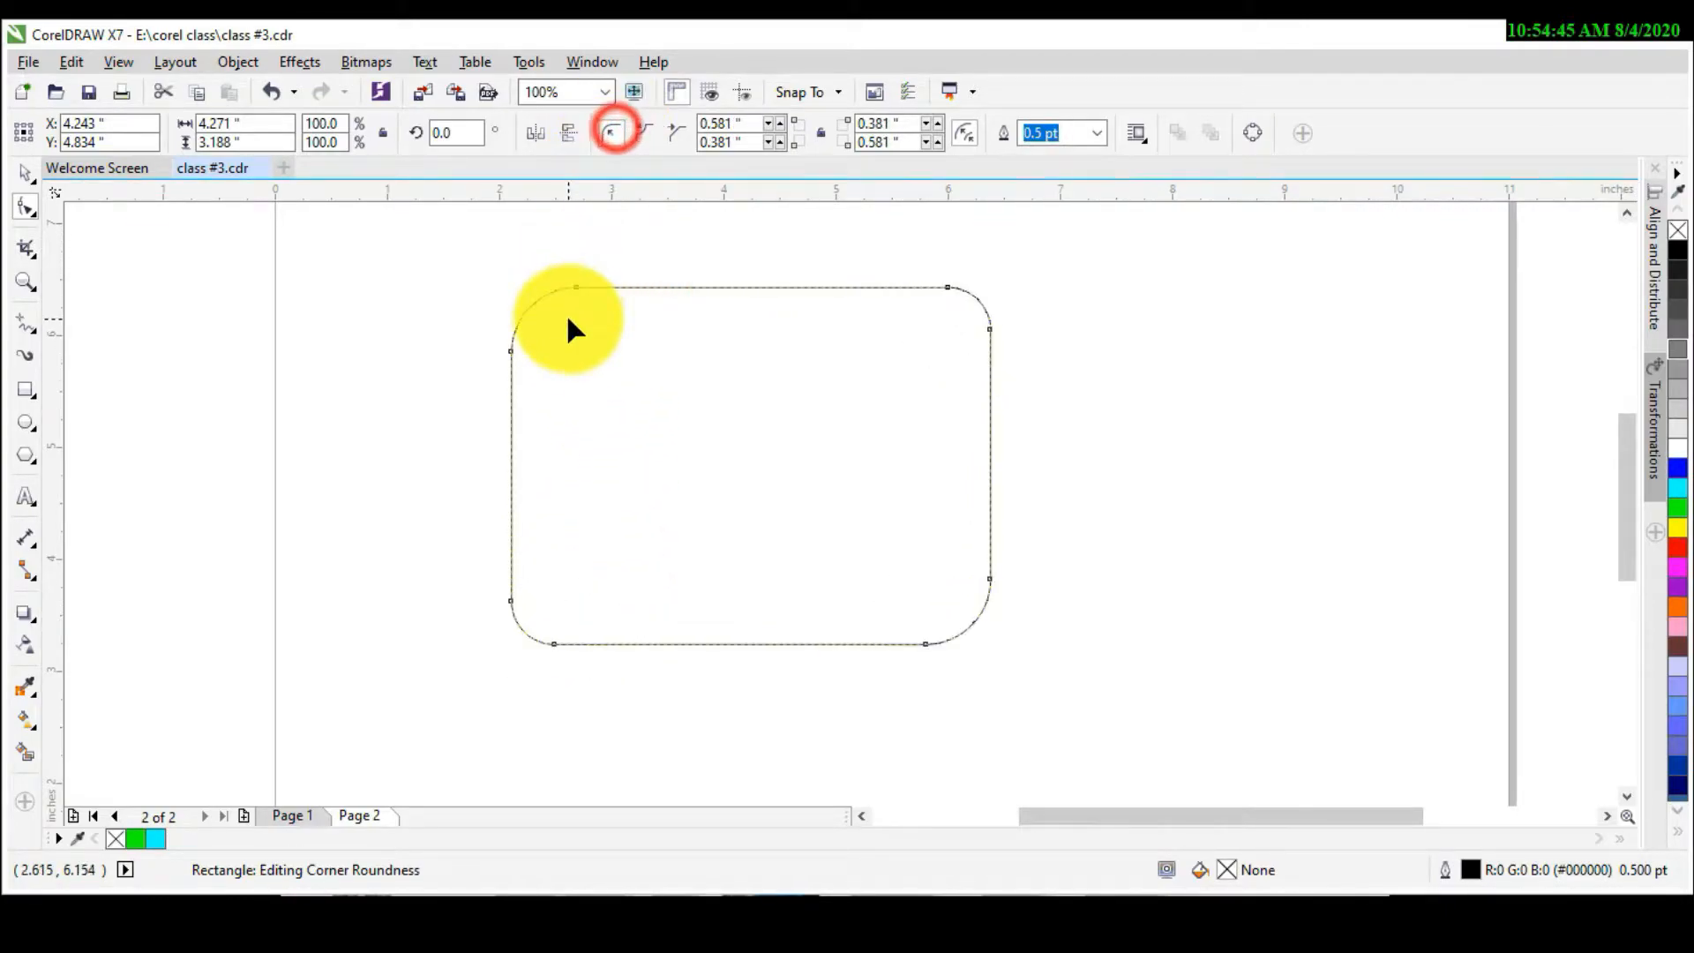
pyautogui.click(677, 132)
pyautogui.moveTo(573, 287)
pyautogui.mouseDown()
pyautogui.moveTo(620, 326)
pyautogui.moveTo(571, 272)
pyautogui.mouseUp()
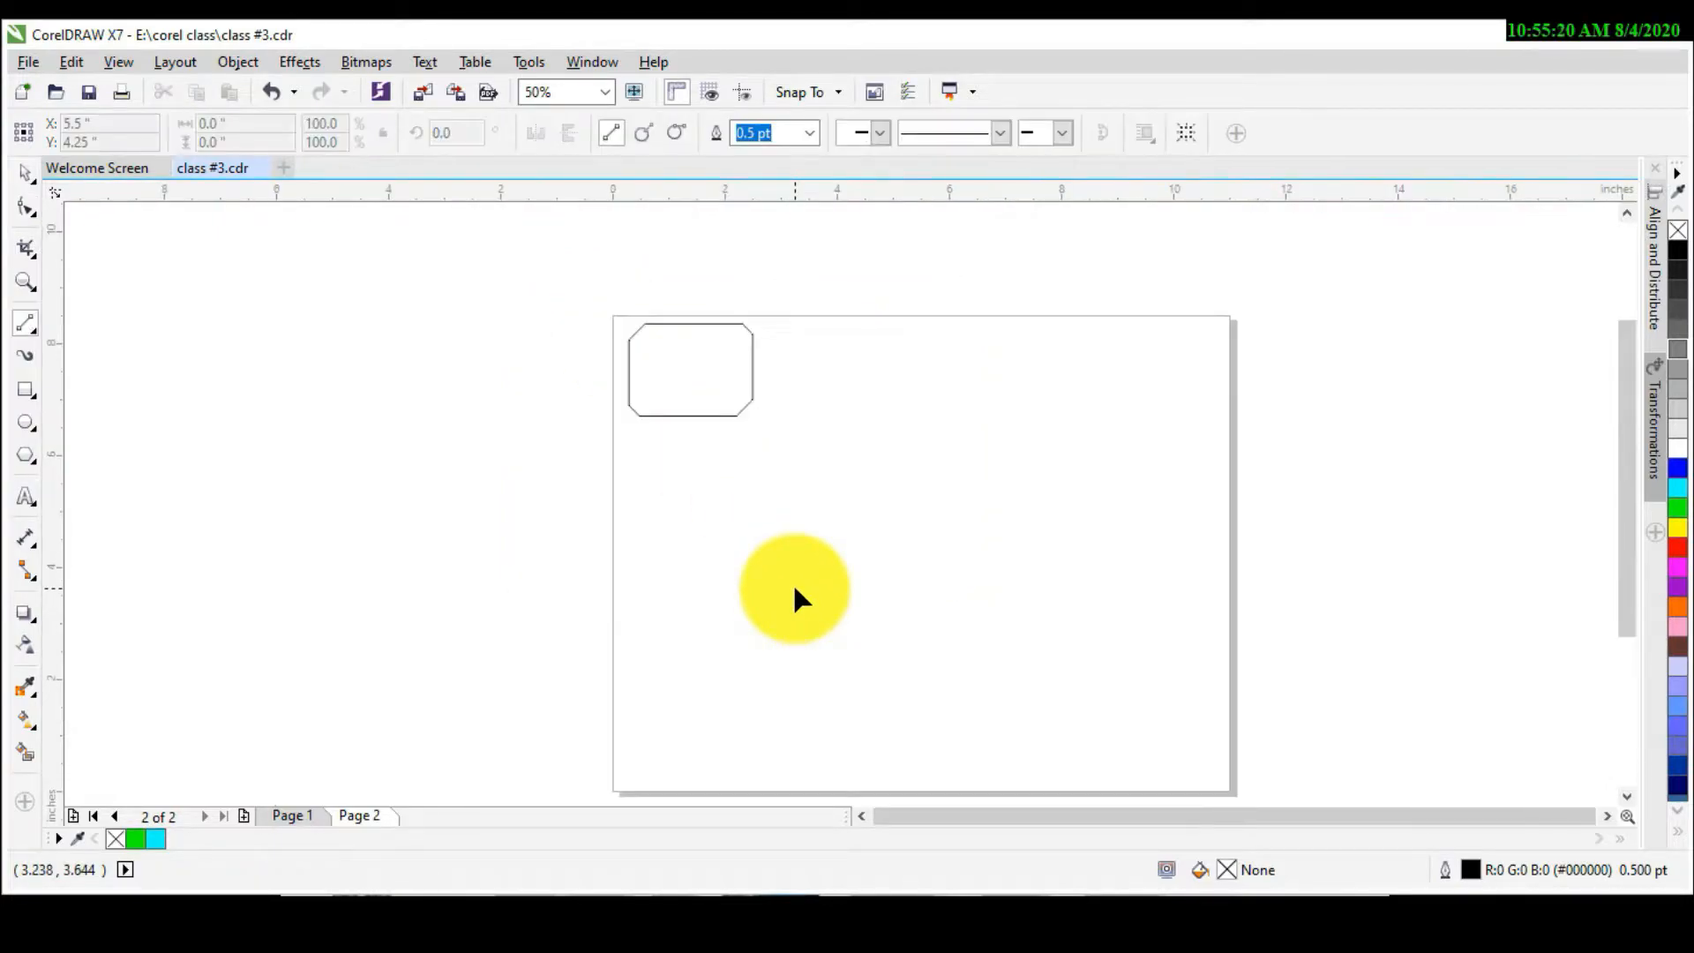
# Step: Draw a horizontal line about 4.63 inches long in the middle of the page and add a node near its midpoint
pyautogui.moveTo(752, 519); pyautogui.dragTo(1012, 520)
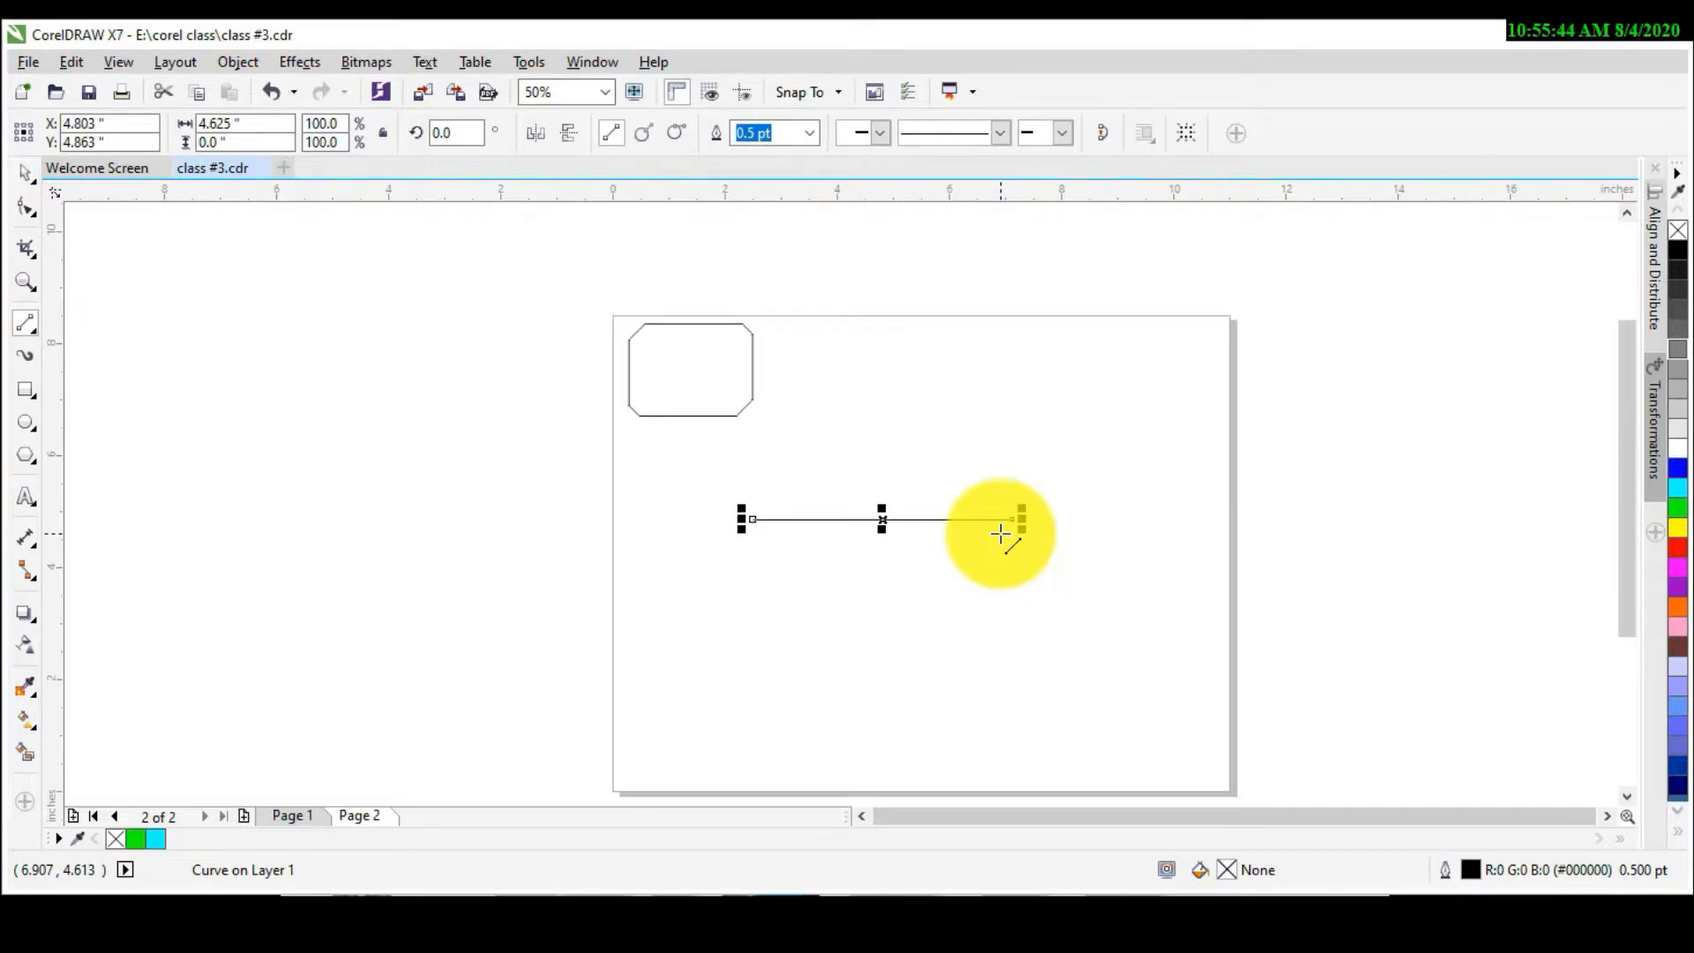
pyautogui.scroll(2, 896, 524)
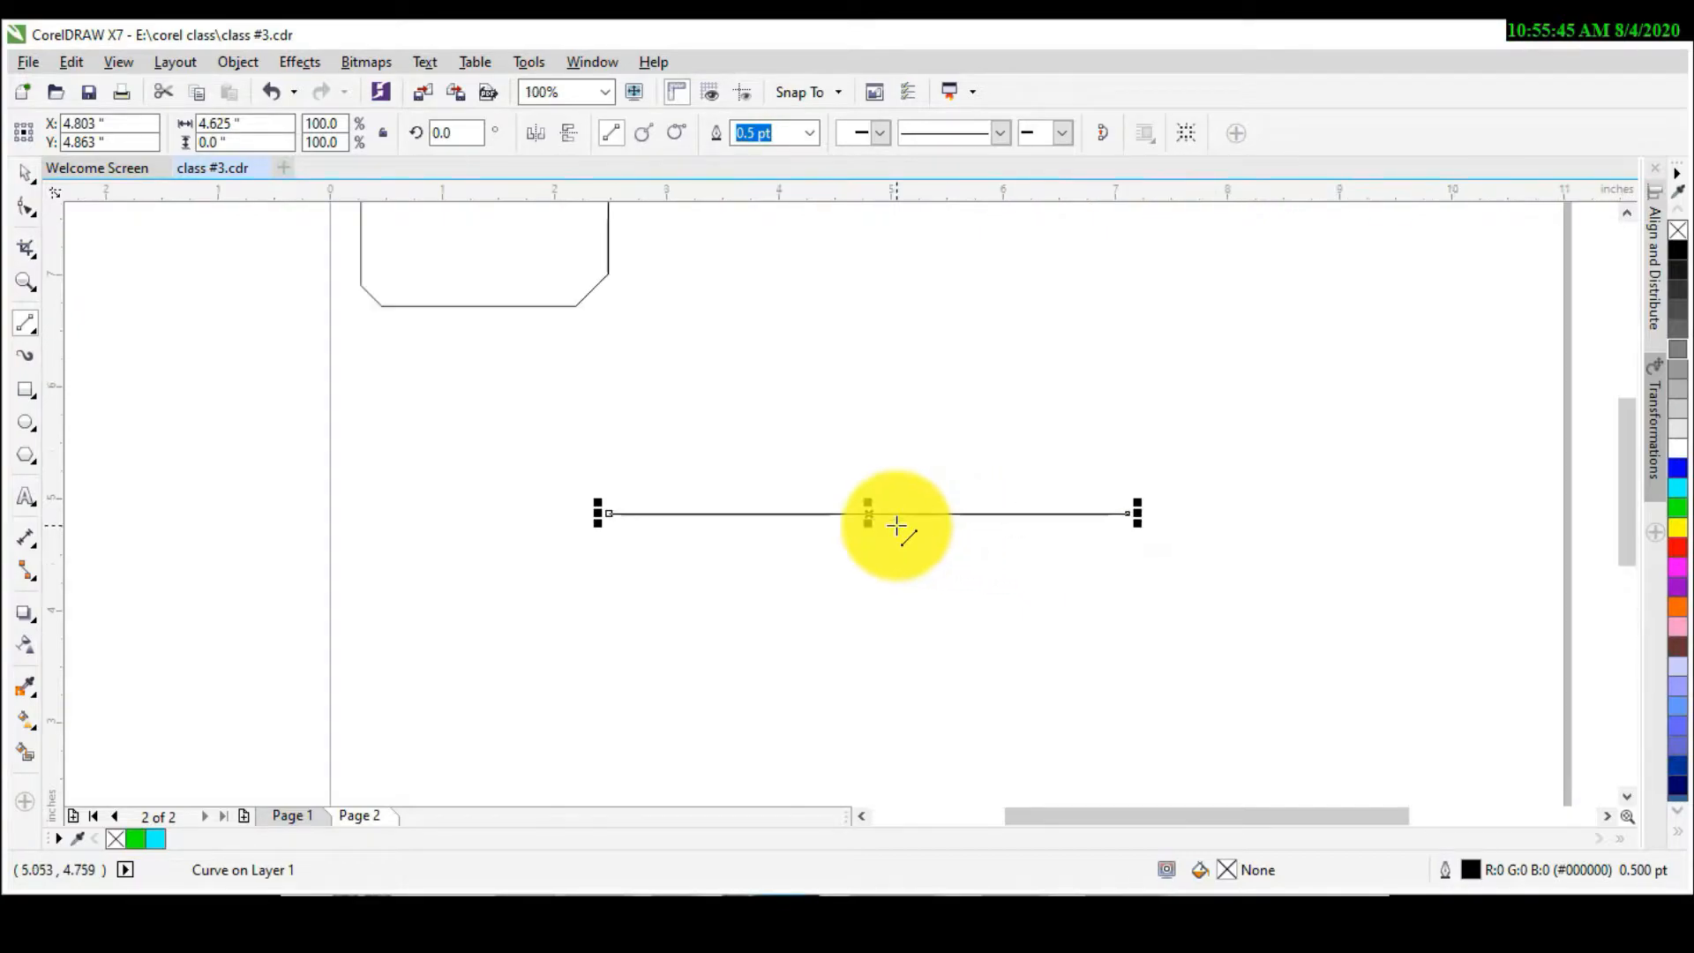
pyautogui.click(26, 209)
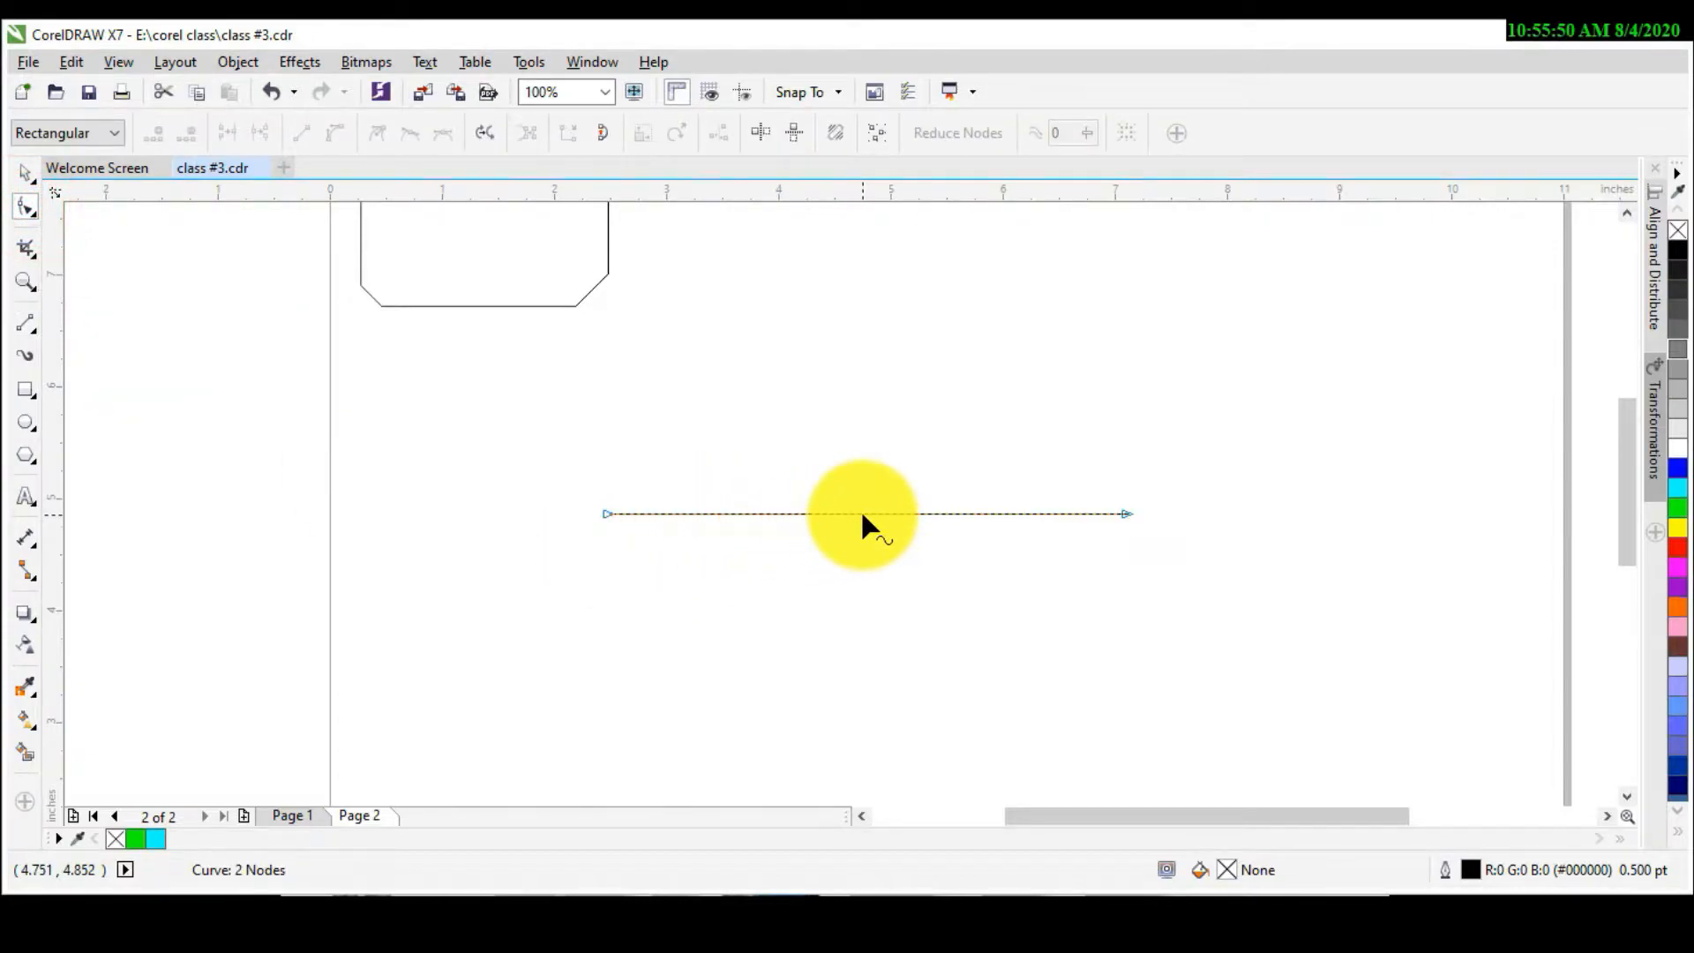
pyautogui.moveTo(1127, 514)
pyautogui.mouseDown()
pyautogui.moveTo(1104, 386)
pyautogui.moveTo(1124, 649)
pyautogui.moveTo(1124, 491)
pyautogui.moveTo(1130, 514)
pyautogui.mouseUp()
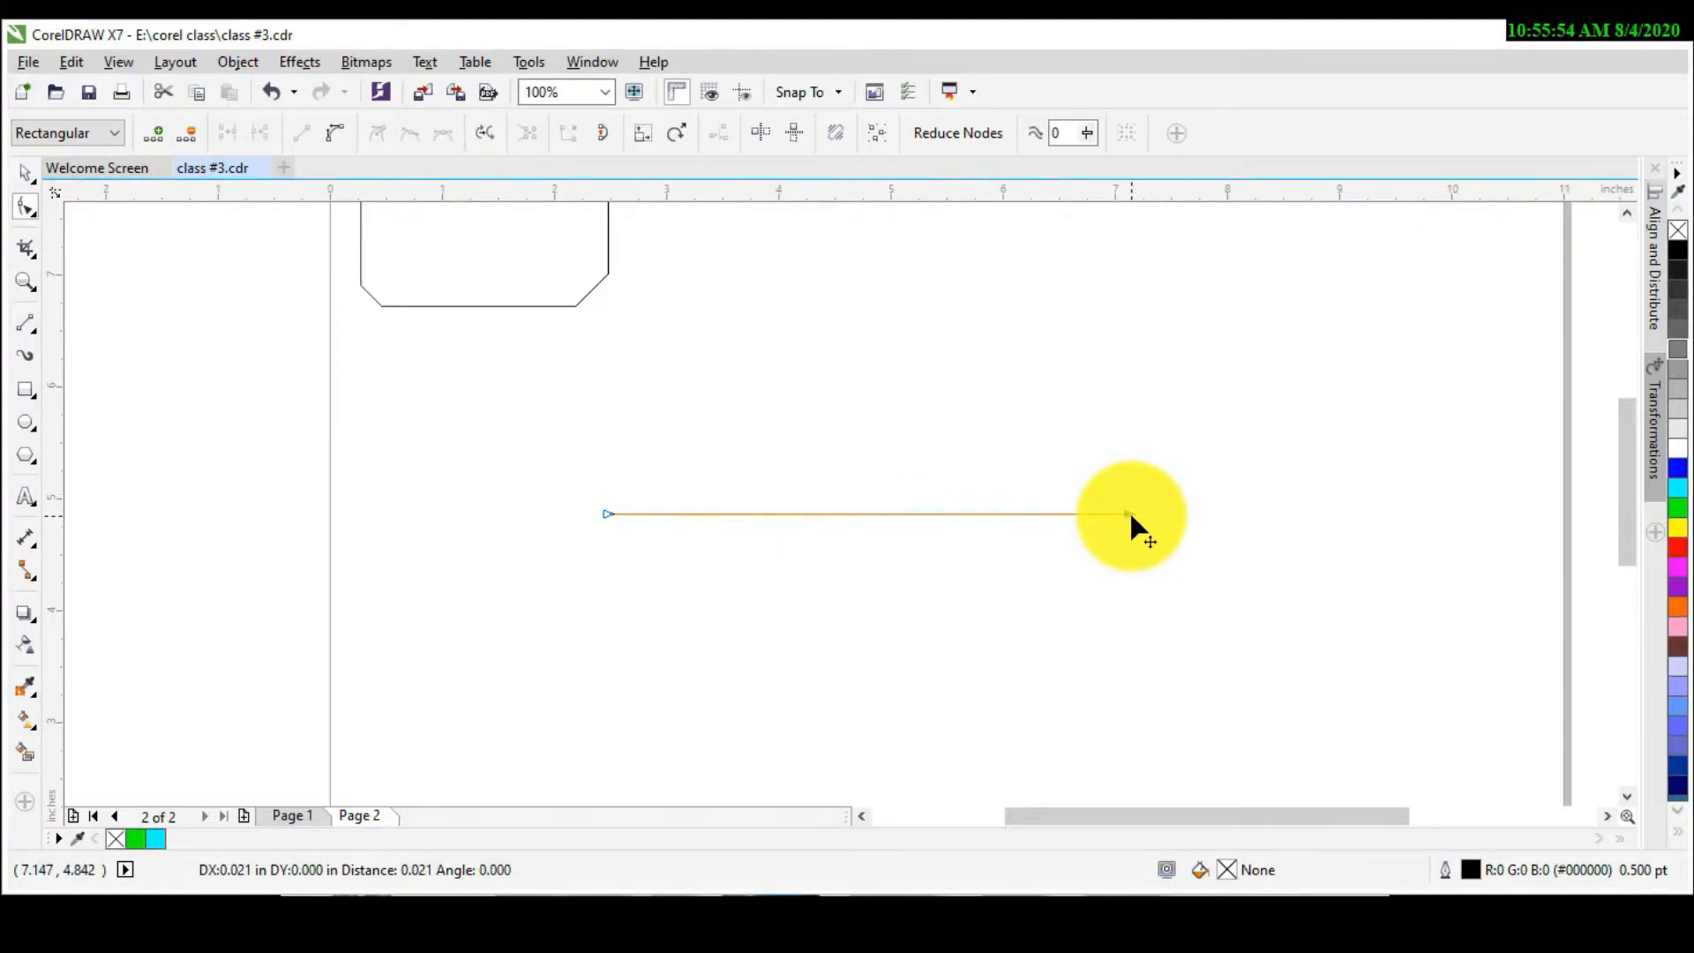
pyautogui.click(857, 514)
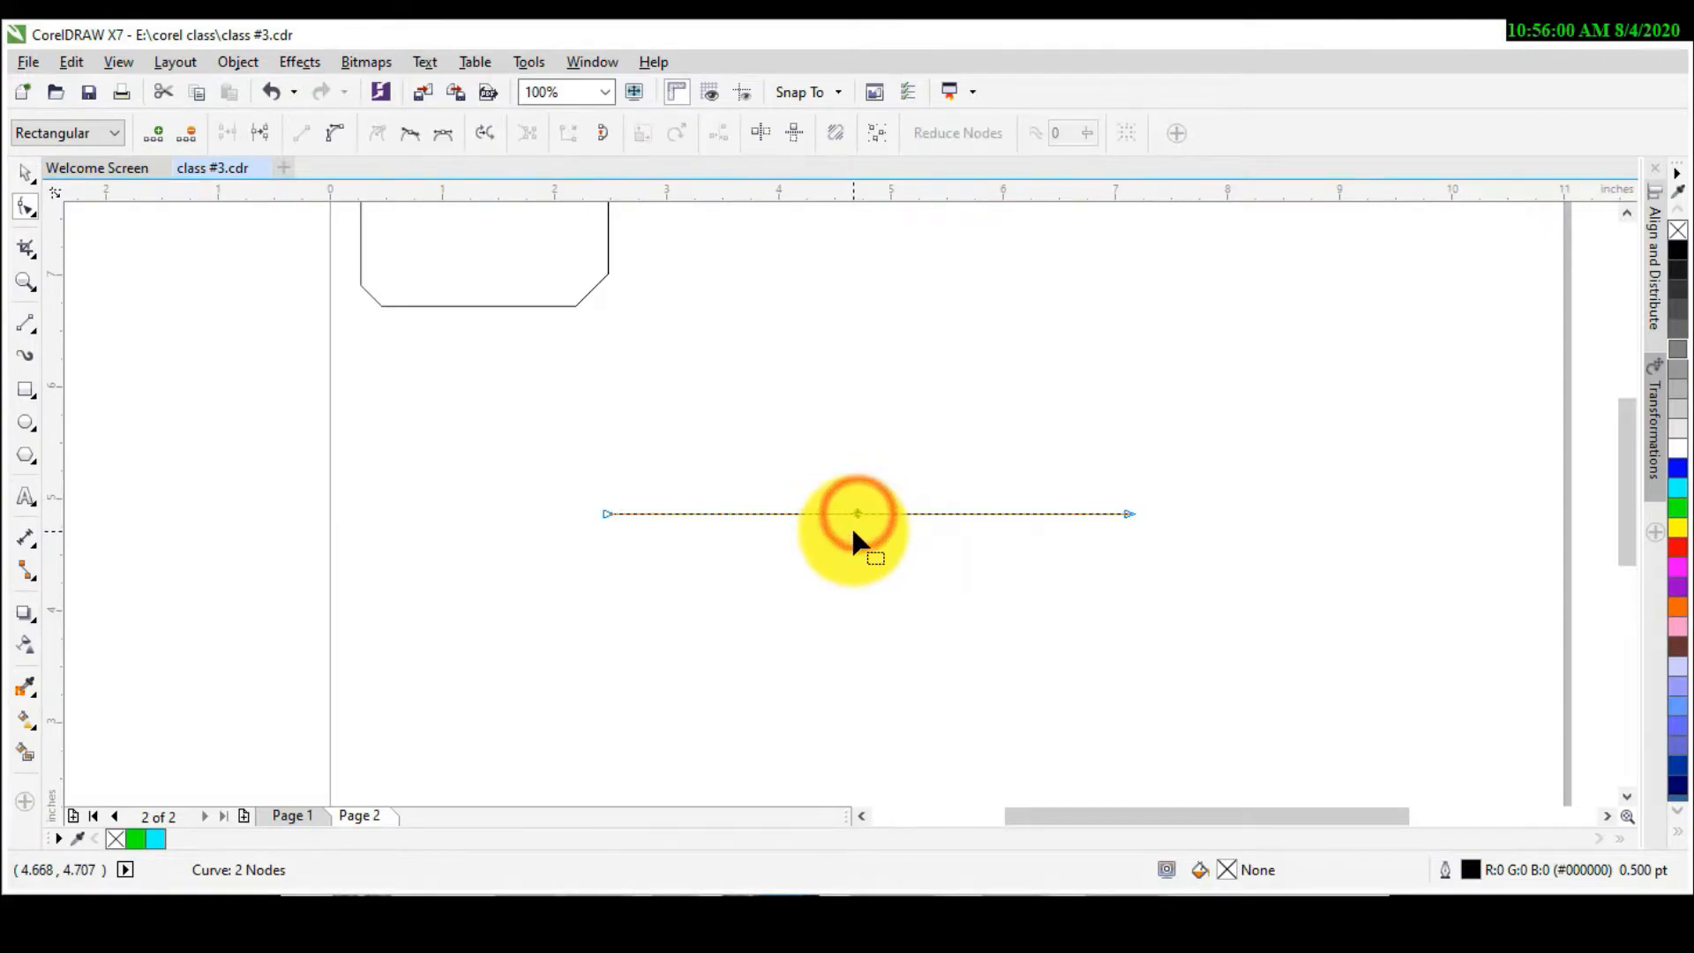
pyautogui.click(152, 134)
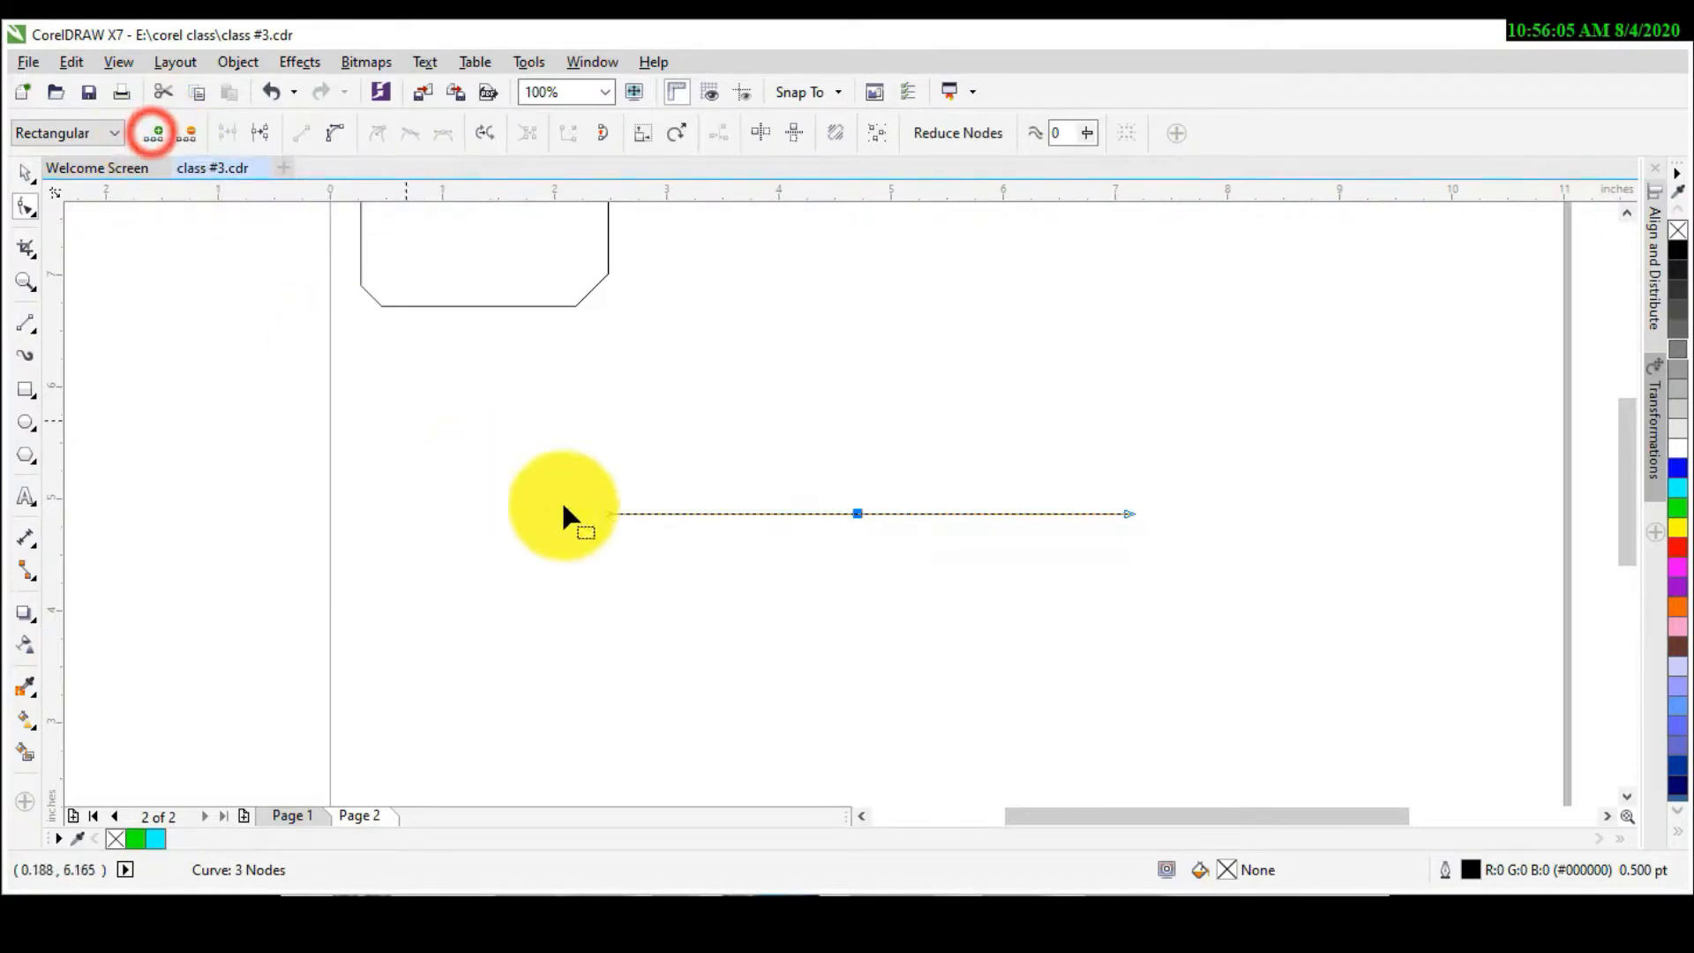
# Step: Convert the line's left segment to a curve and bend it upward with its two control handles
pyautogui.click(859, 514)
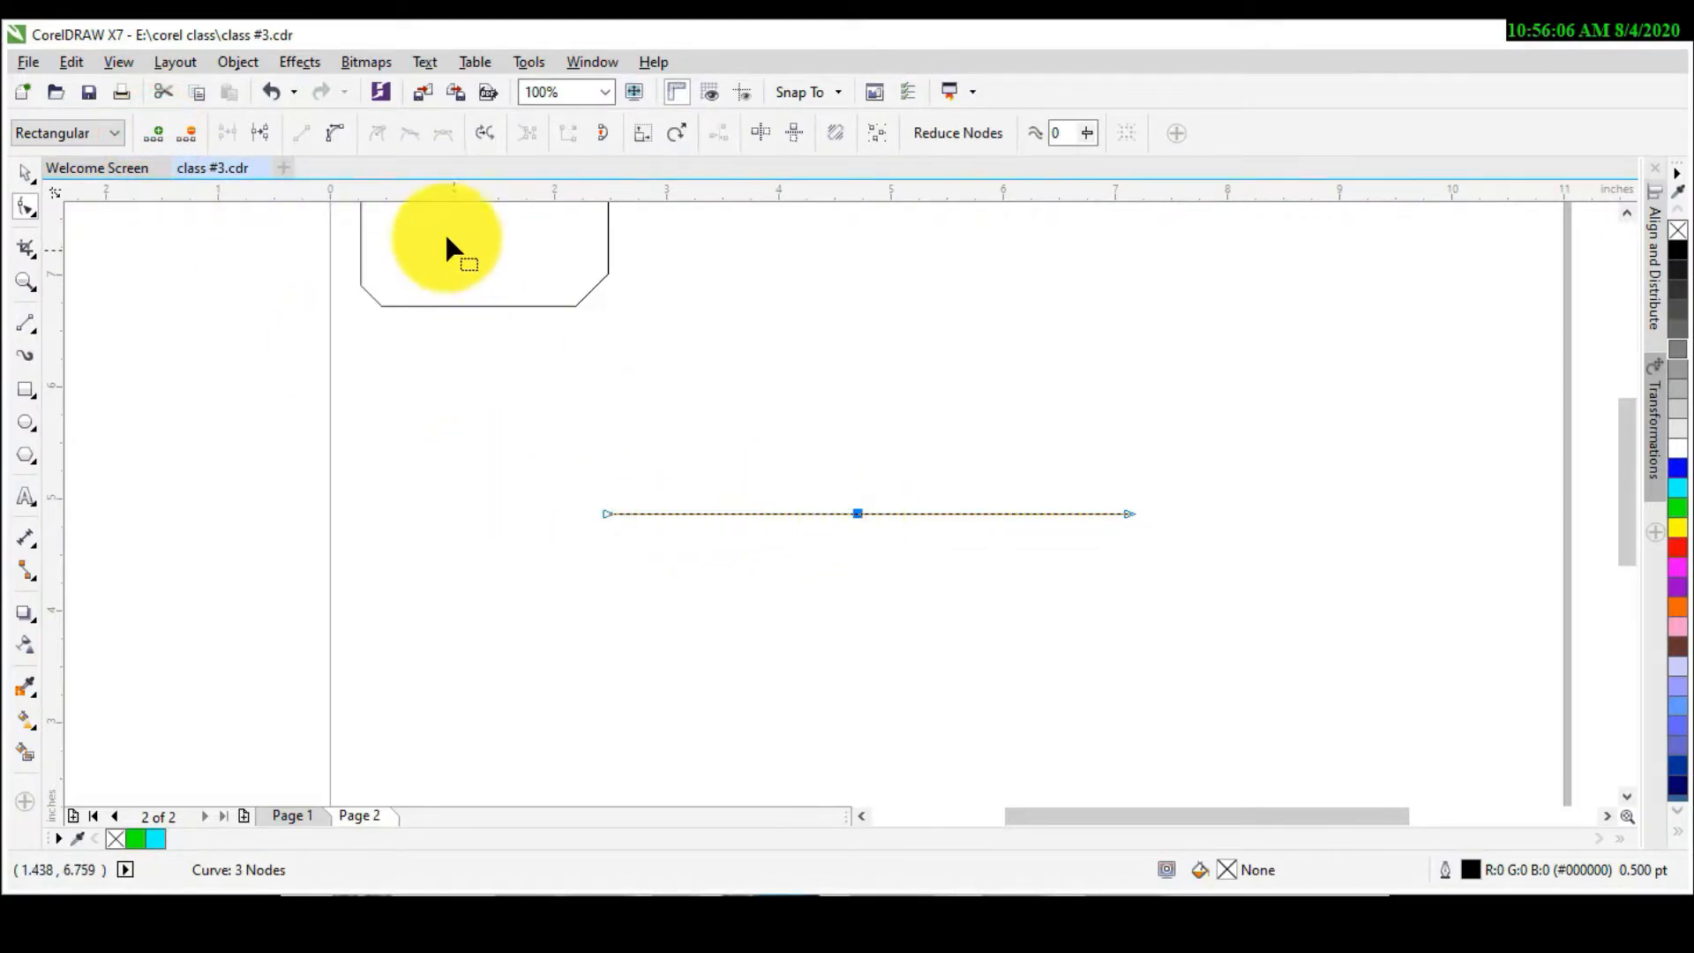
pyautogui.click(336, 134)
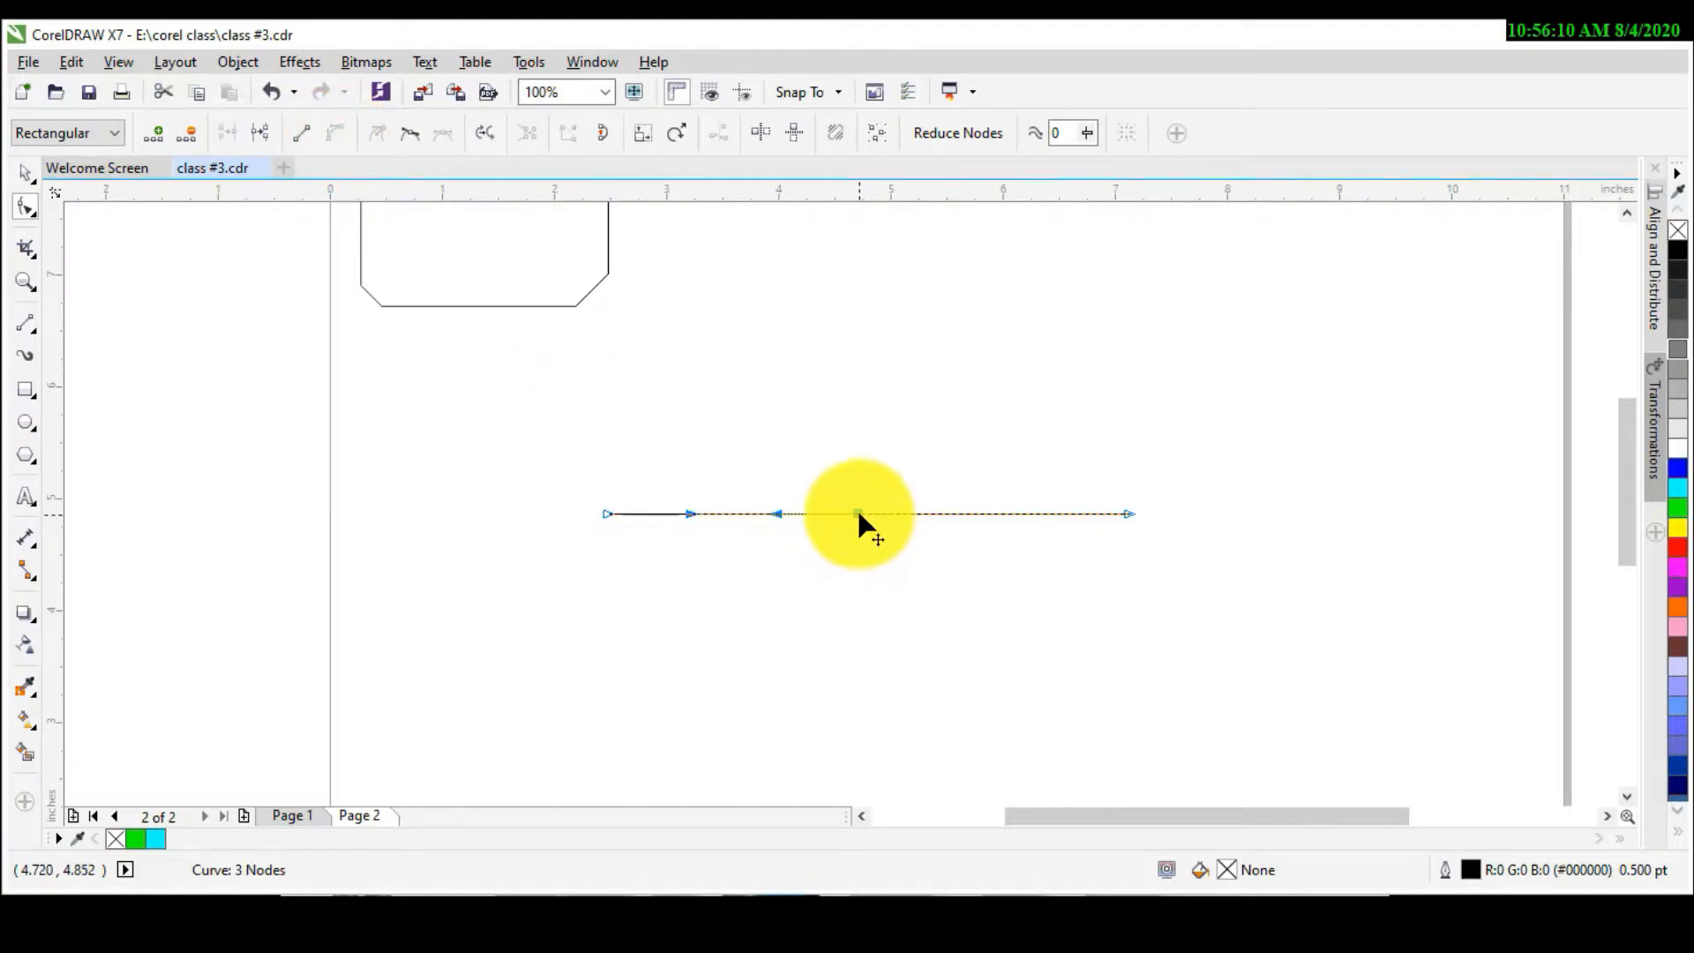
pyautogui.moveTo(777, 512); pyautogui.dragTo(784, 482)
pyautogui.moveTo(687, 505); pyautogui.dragTo(671, 476)
# Step: Convert the line's right segment to a curve and bend it downward with its control handles, forming an S-shaped wave
pyautogui.click(969, 514)
pyautogui.click(857, 512)
pyautogui.click(1129, 514)
pyautogui.click(335, 132)
pyautogui.moveTo(946, 510); pyautogui.dragTo(945, 484)
pyautogui.click(1042, 516)
pyautogui.moveTo(1043, 514); pyautogui.dragTo(1041, 490)
pyautogui.moveTo(938, 469); pyautogui.dragTo(962, 564)
pyautogui.moveTo(1042, 485); pyautogui.dragTo(1052, 562)
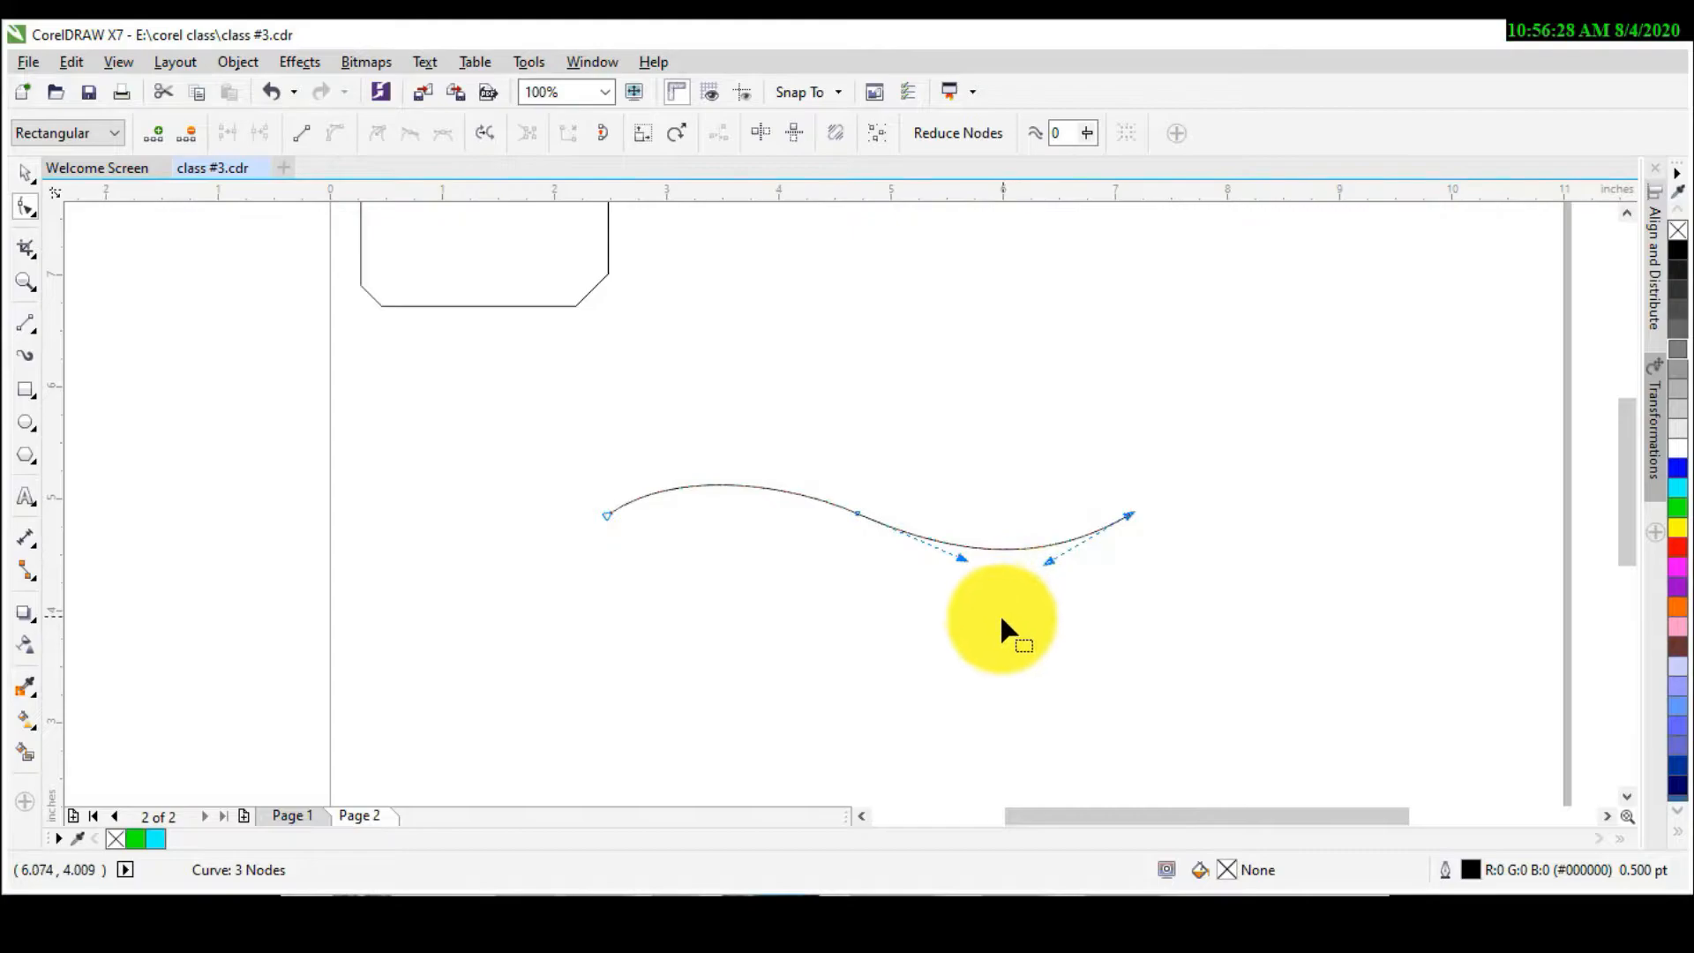
pyautogui.click(991, 635)
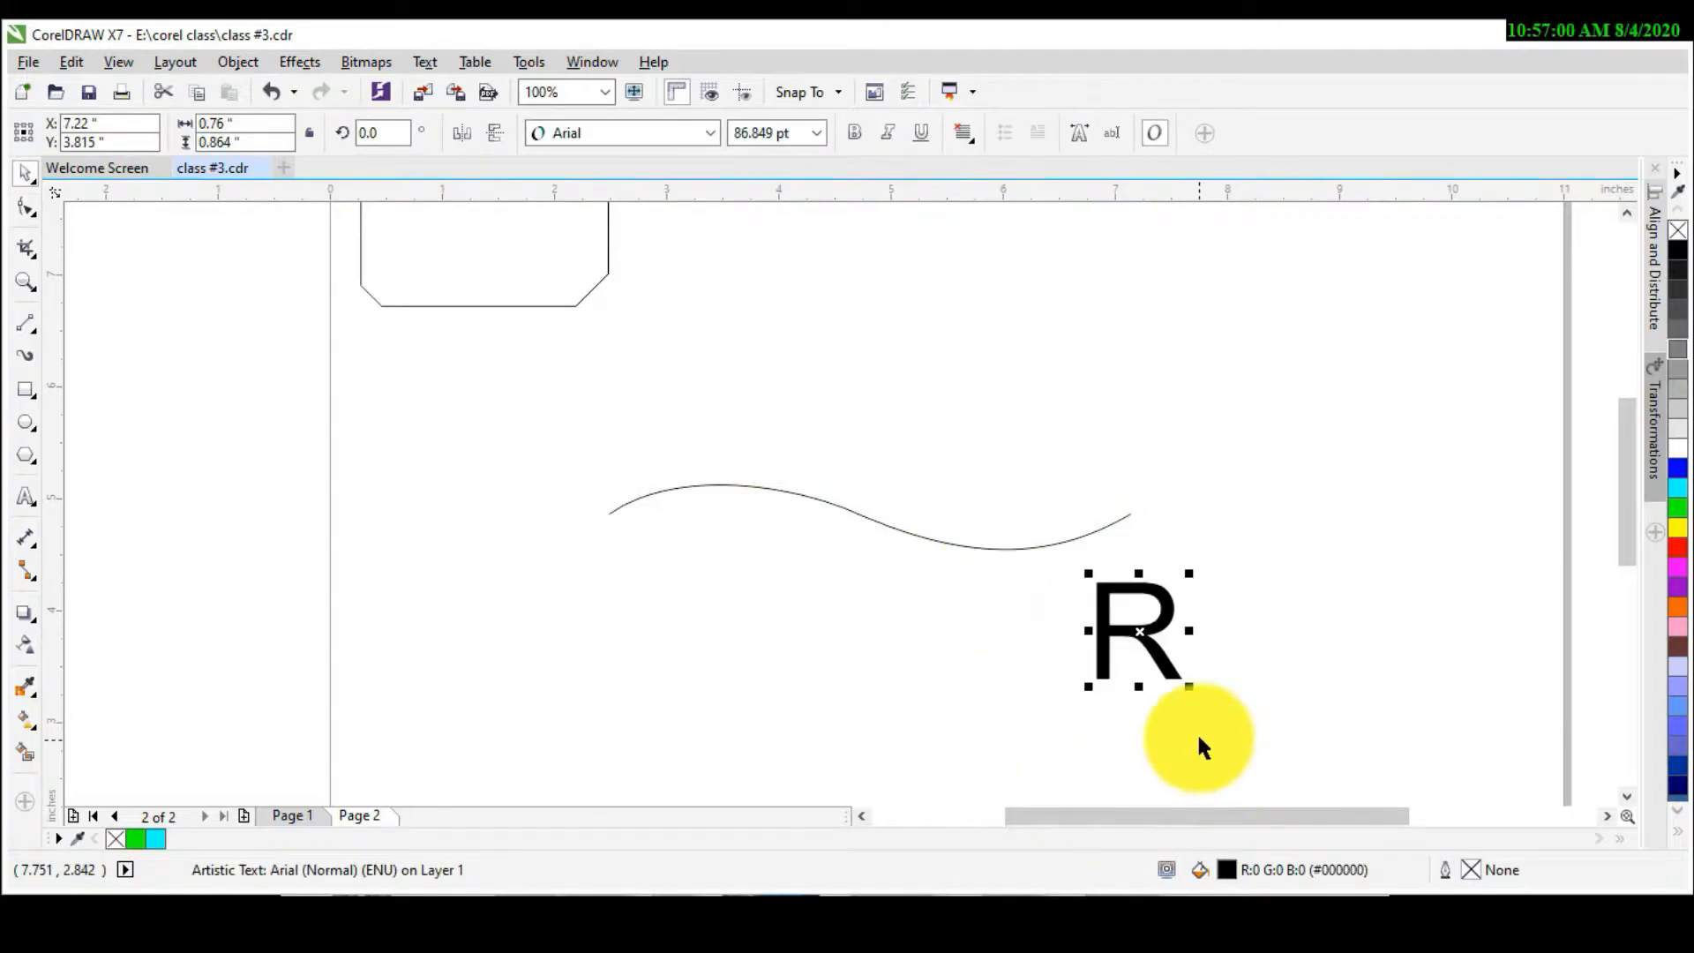
# Step: Try to edit the corner of the letter R's leg with the Shape tool while it is still text
pyautogui.scroll(1, 1189, 701)
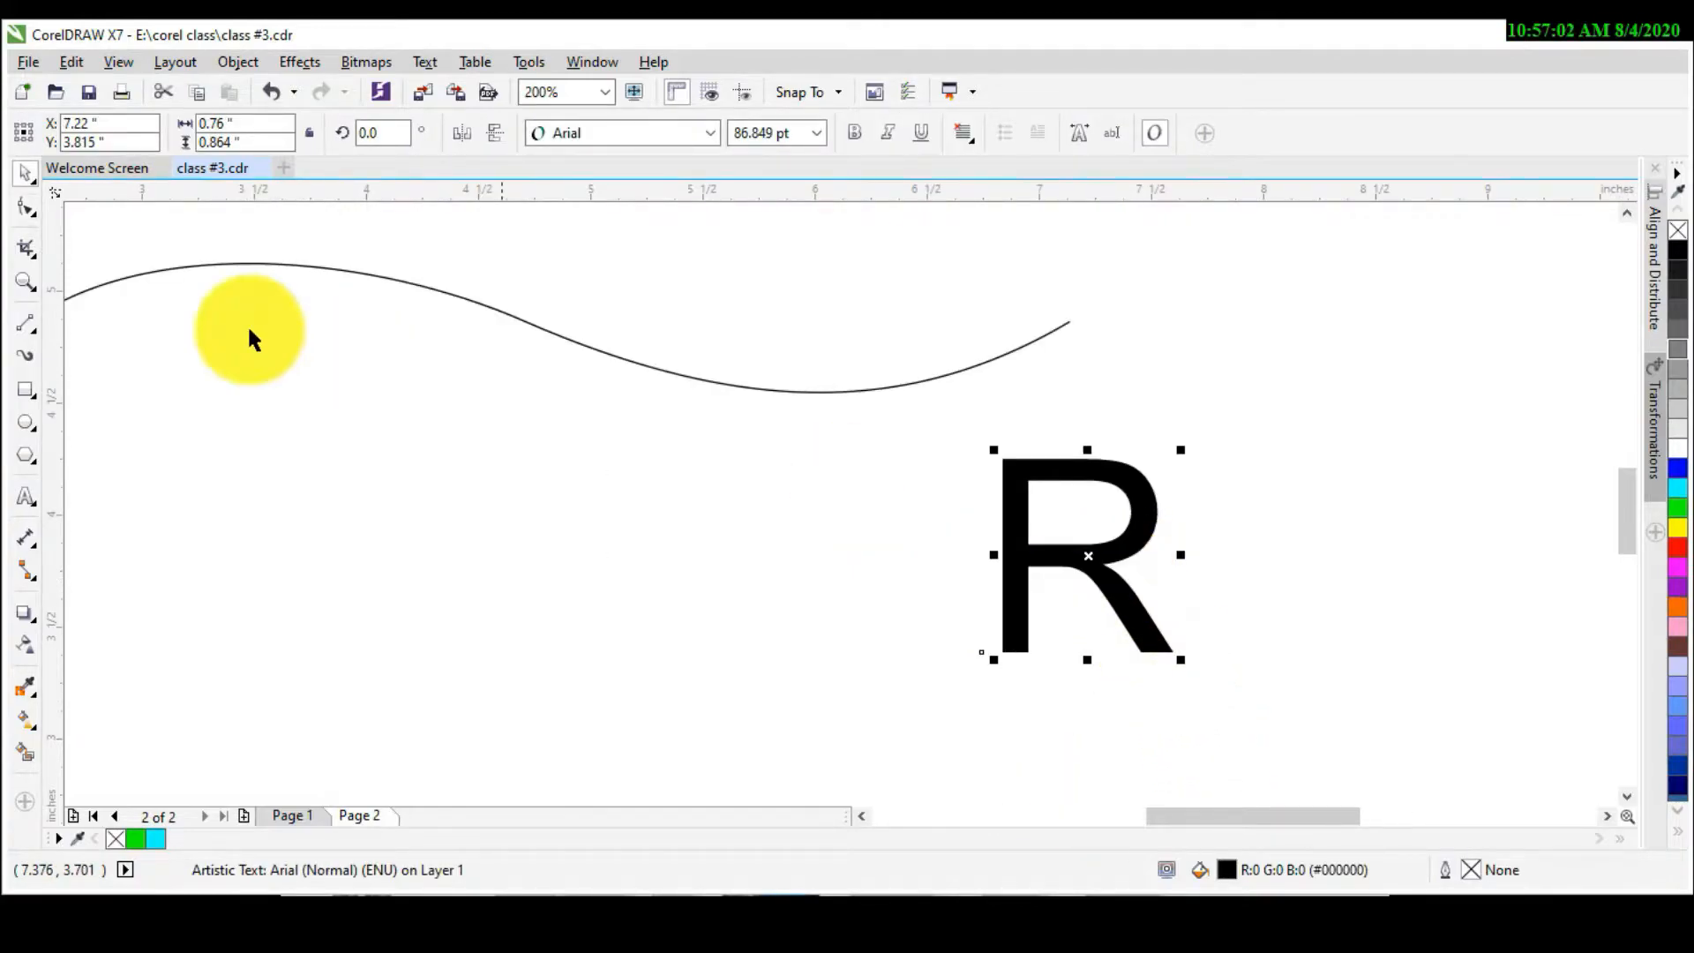
pyautogui.click(26, 210)
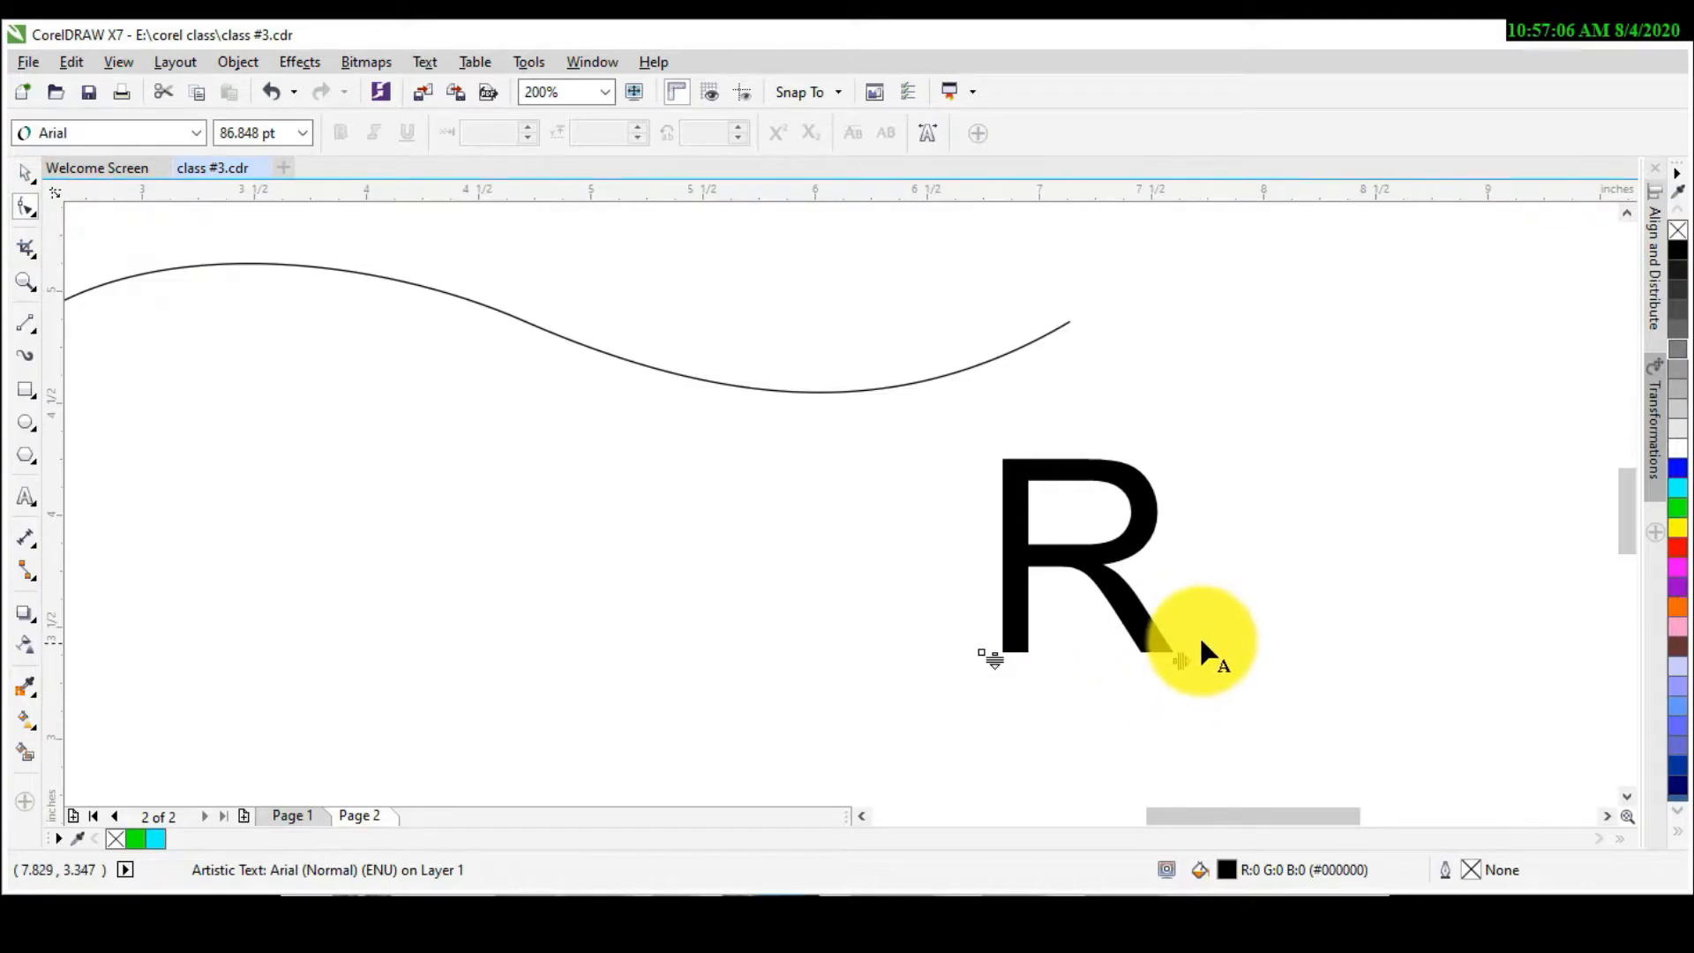
pyautogui.click(1187, 655)
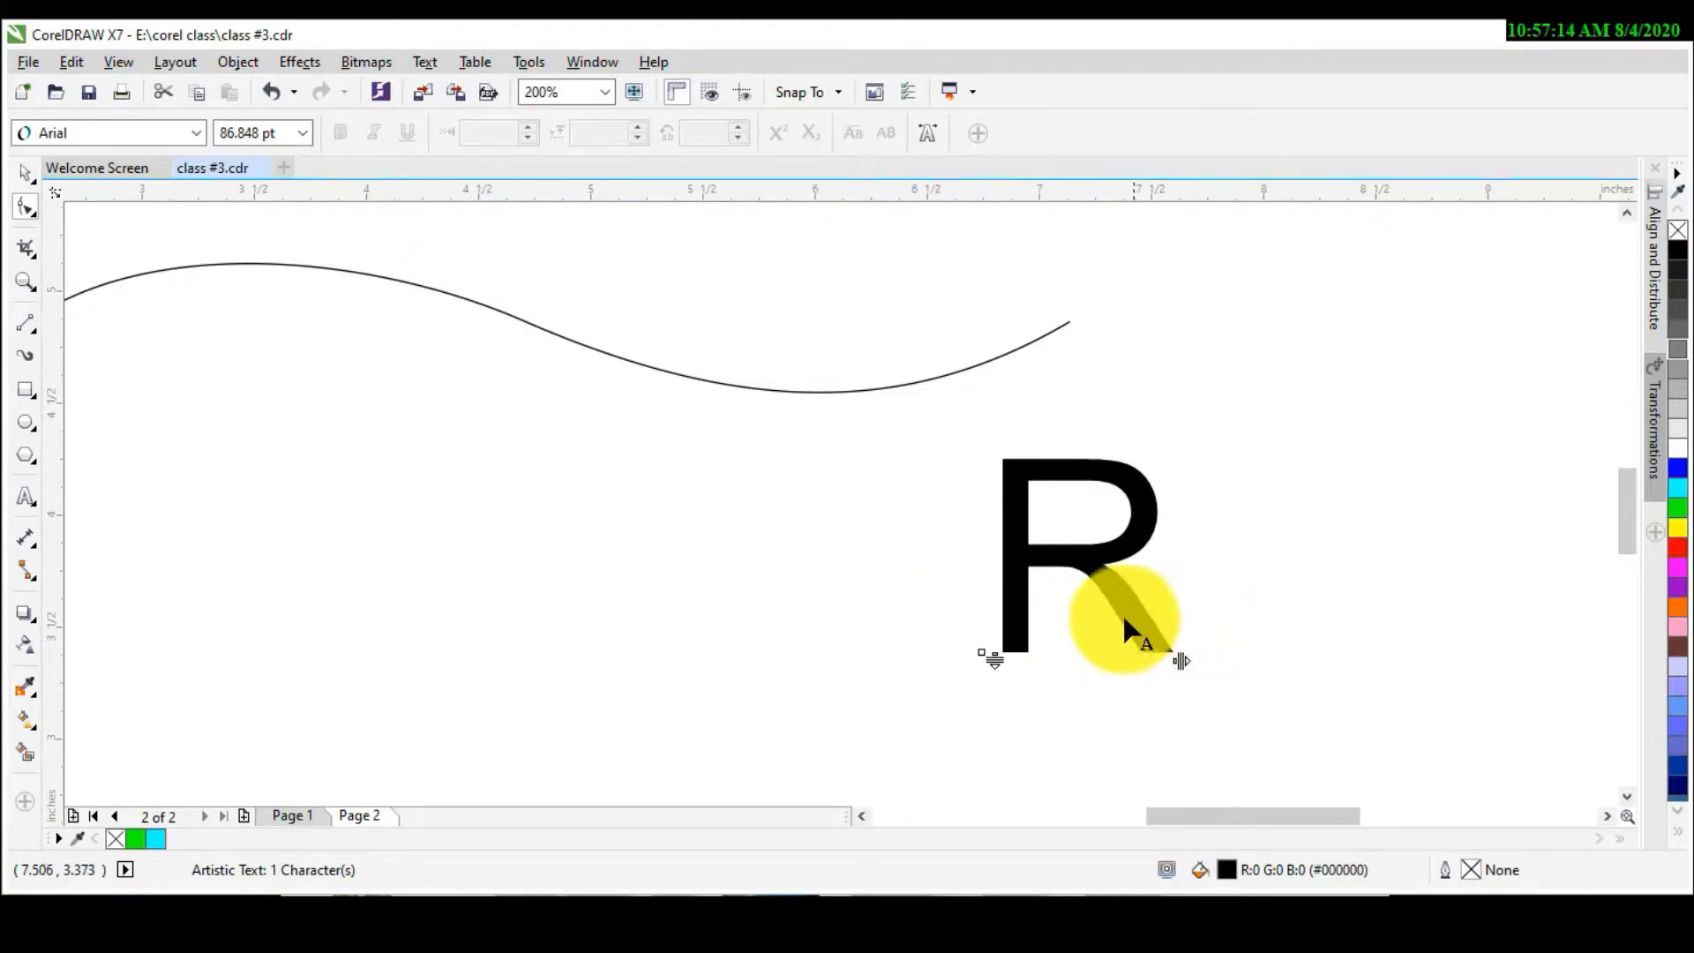
# Step: Select the letter R as an object, convert it to curves, and inspect the nodes along its outline
pyautogui.press('space')
pyautogui.click(1113, 580)
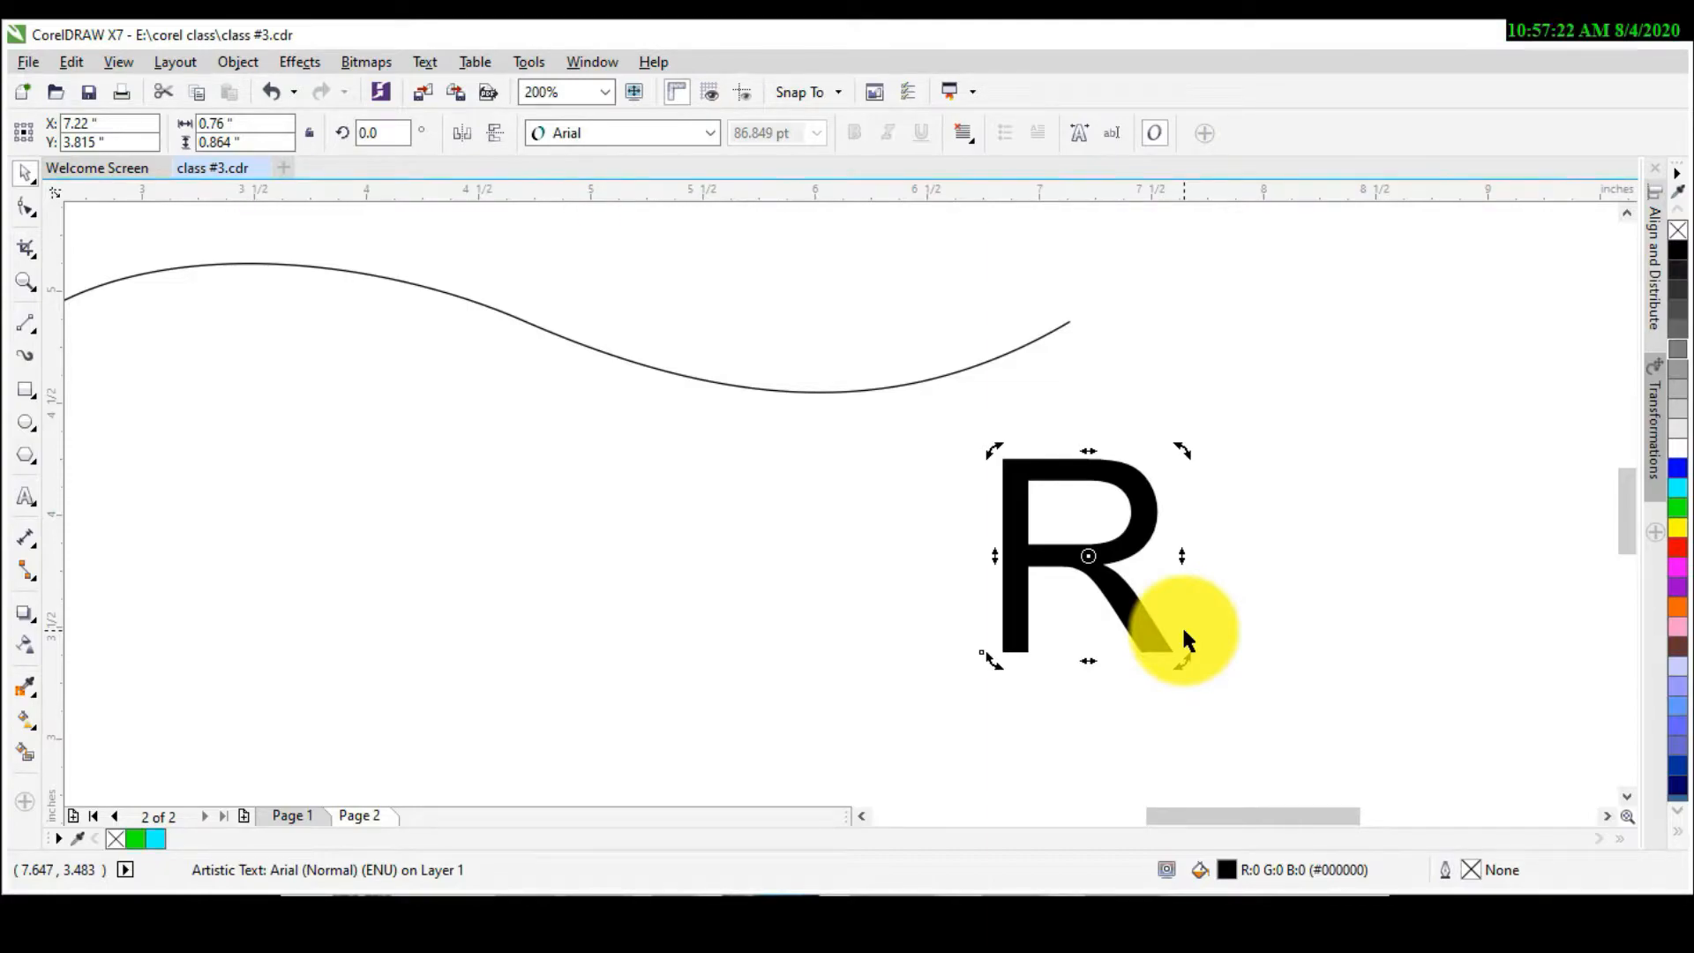
pyautogui.hotkey('ctrl', 'q')
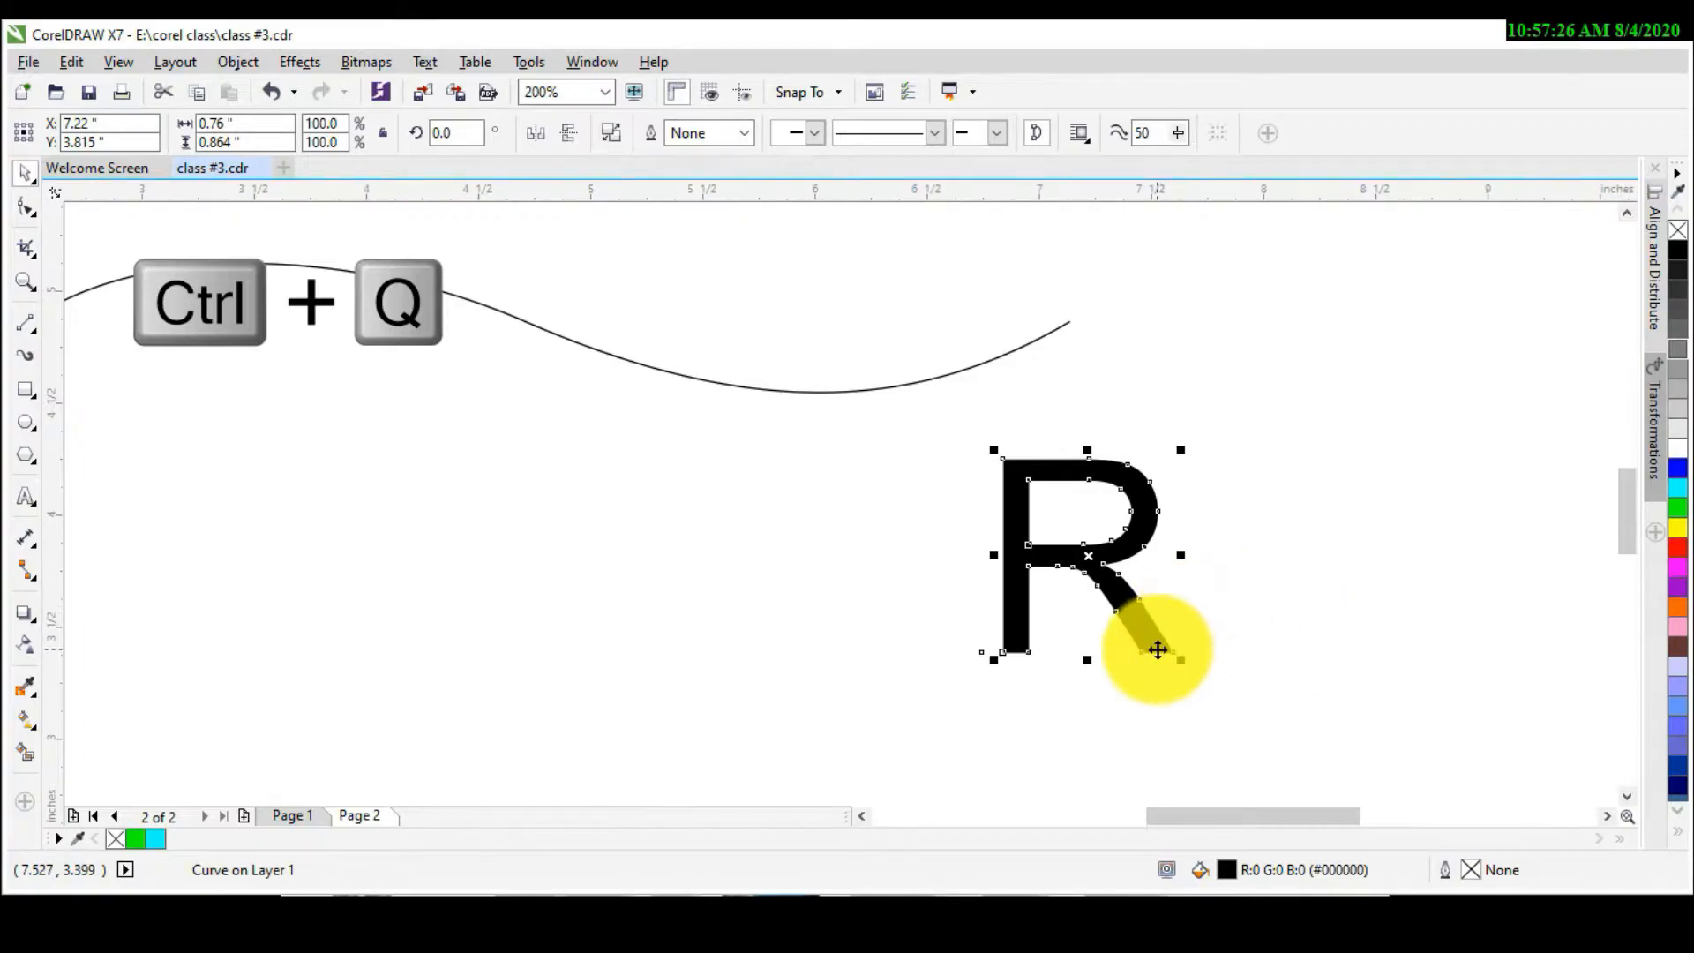
pyautogui.scroll(1, 1157, 649)
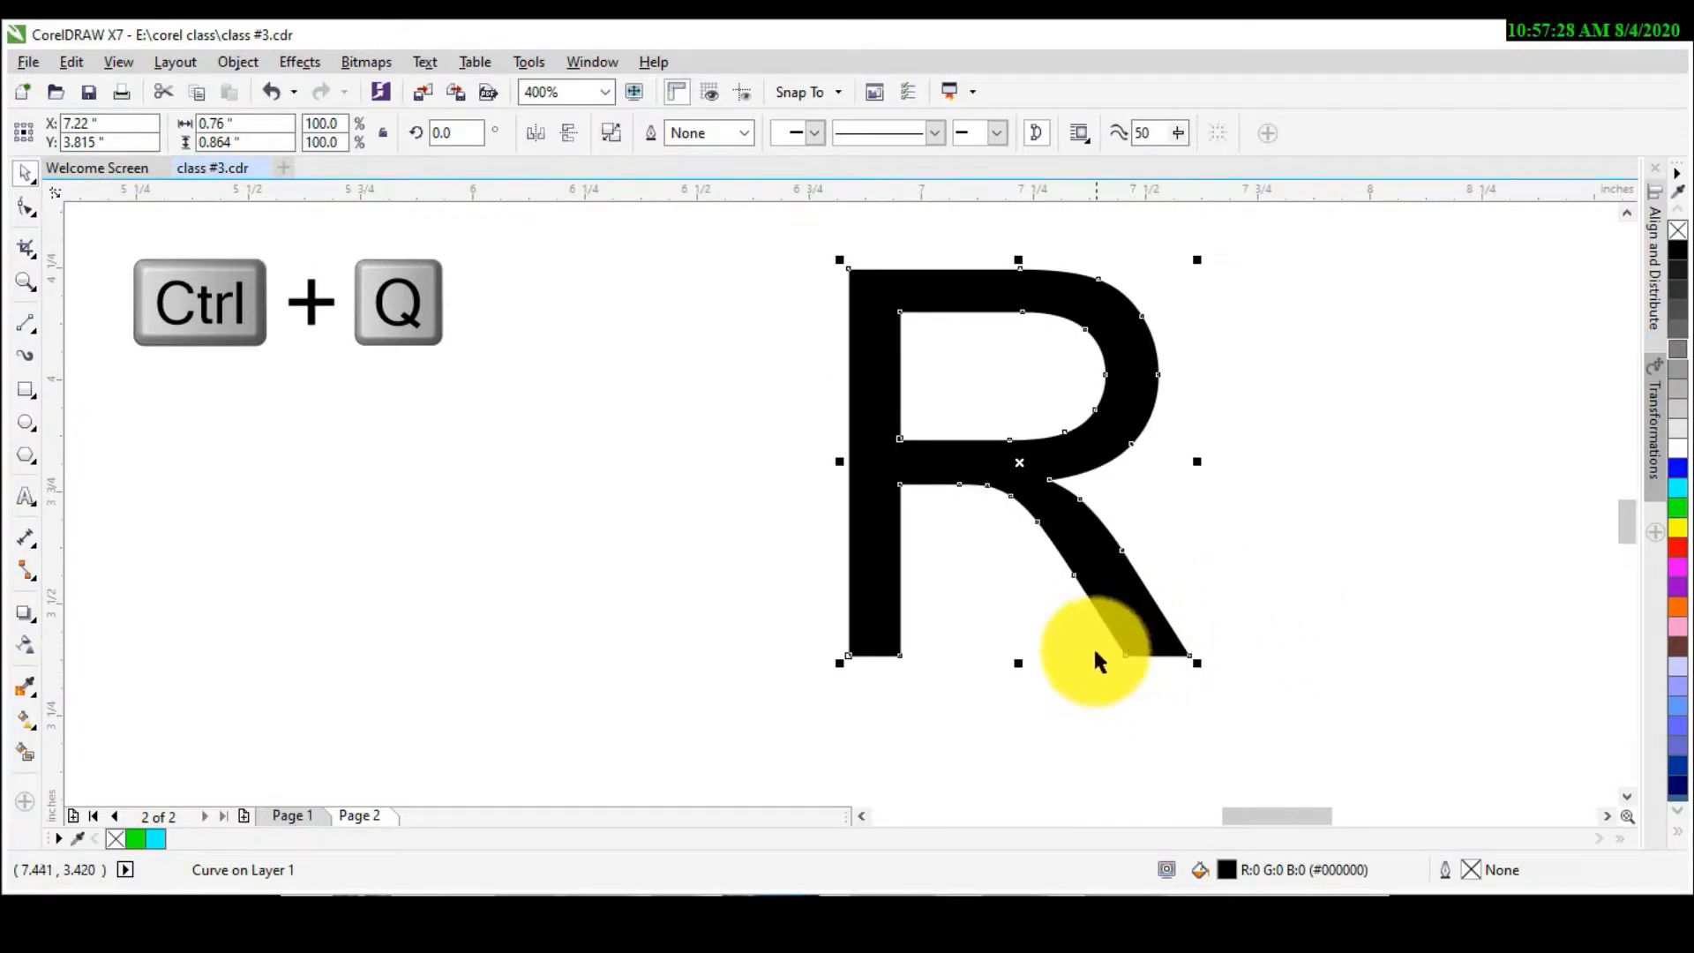
pyautogui.scroll(2, 1074, 591)
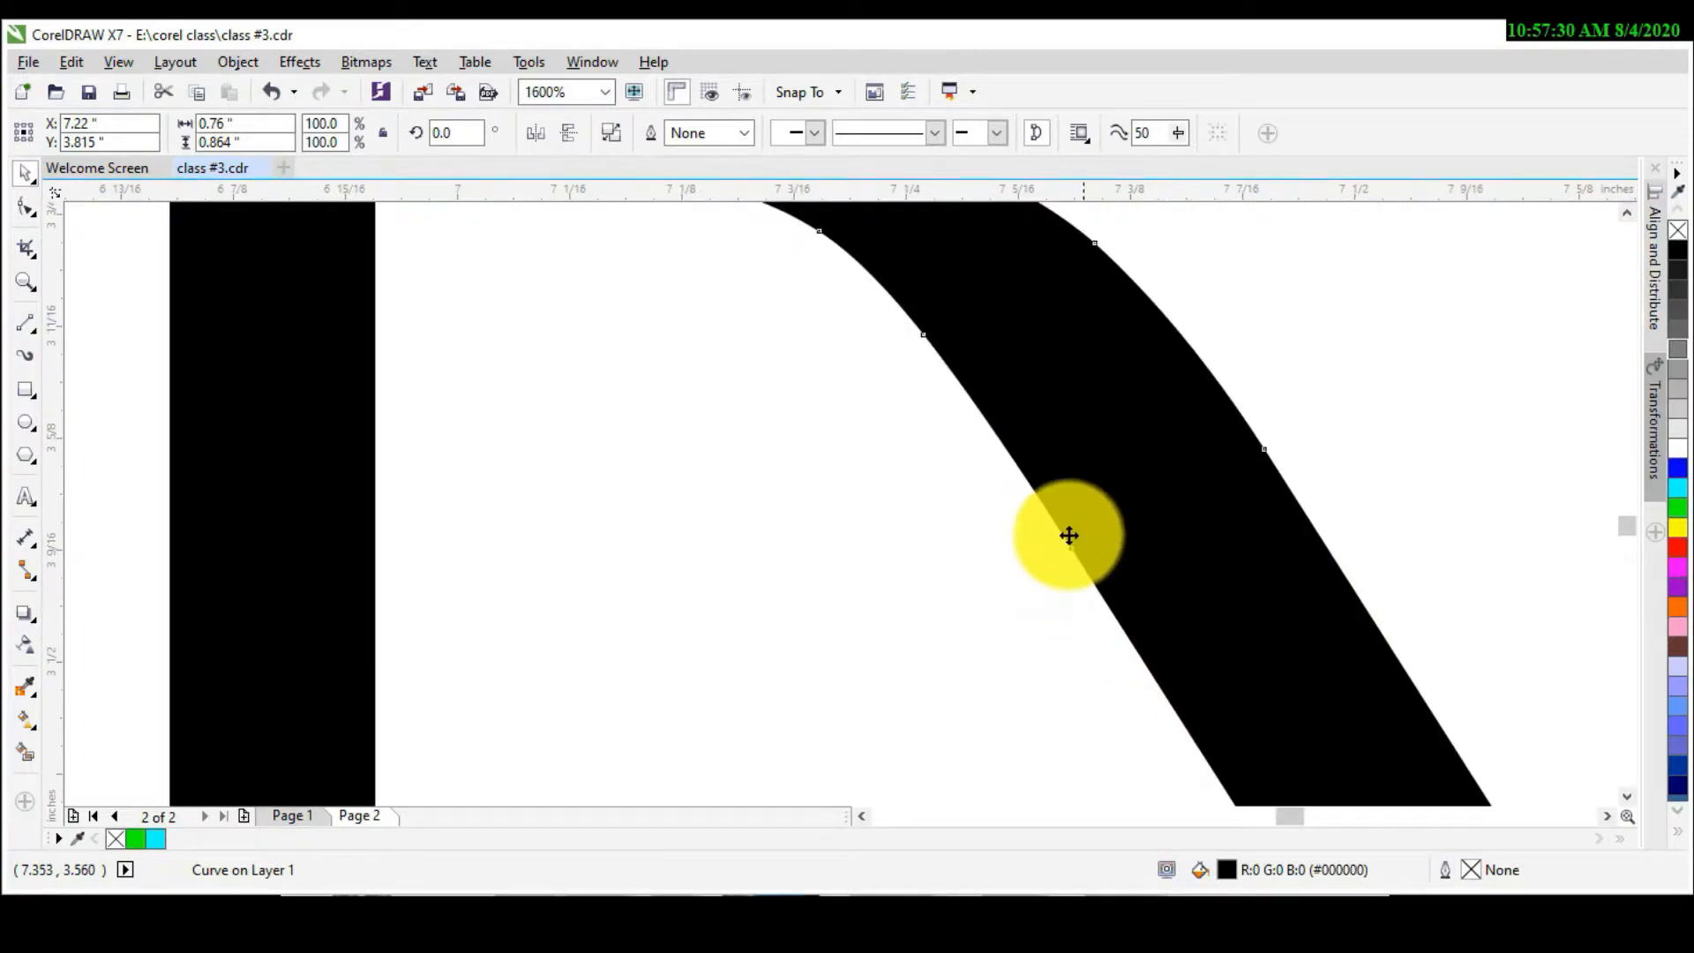
pyautogui.scroll(-1, 1202, 590)
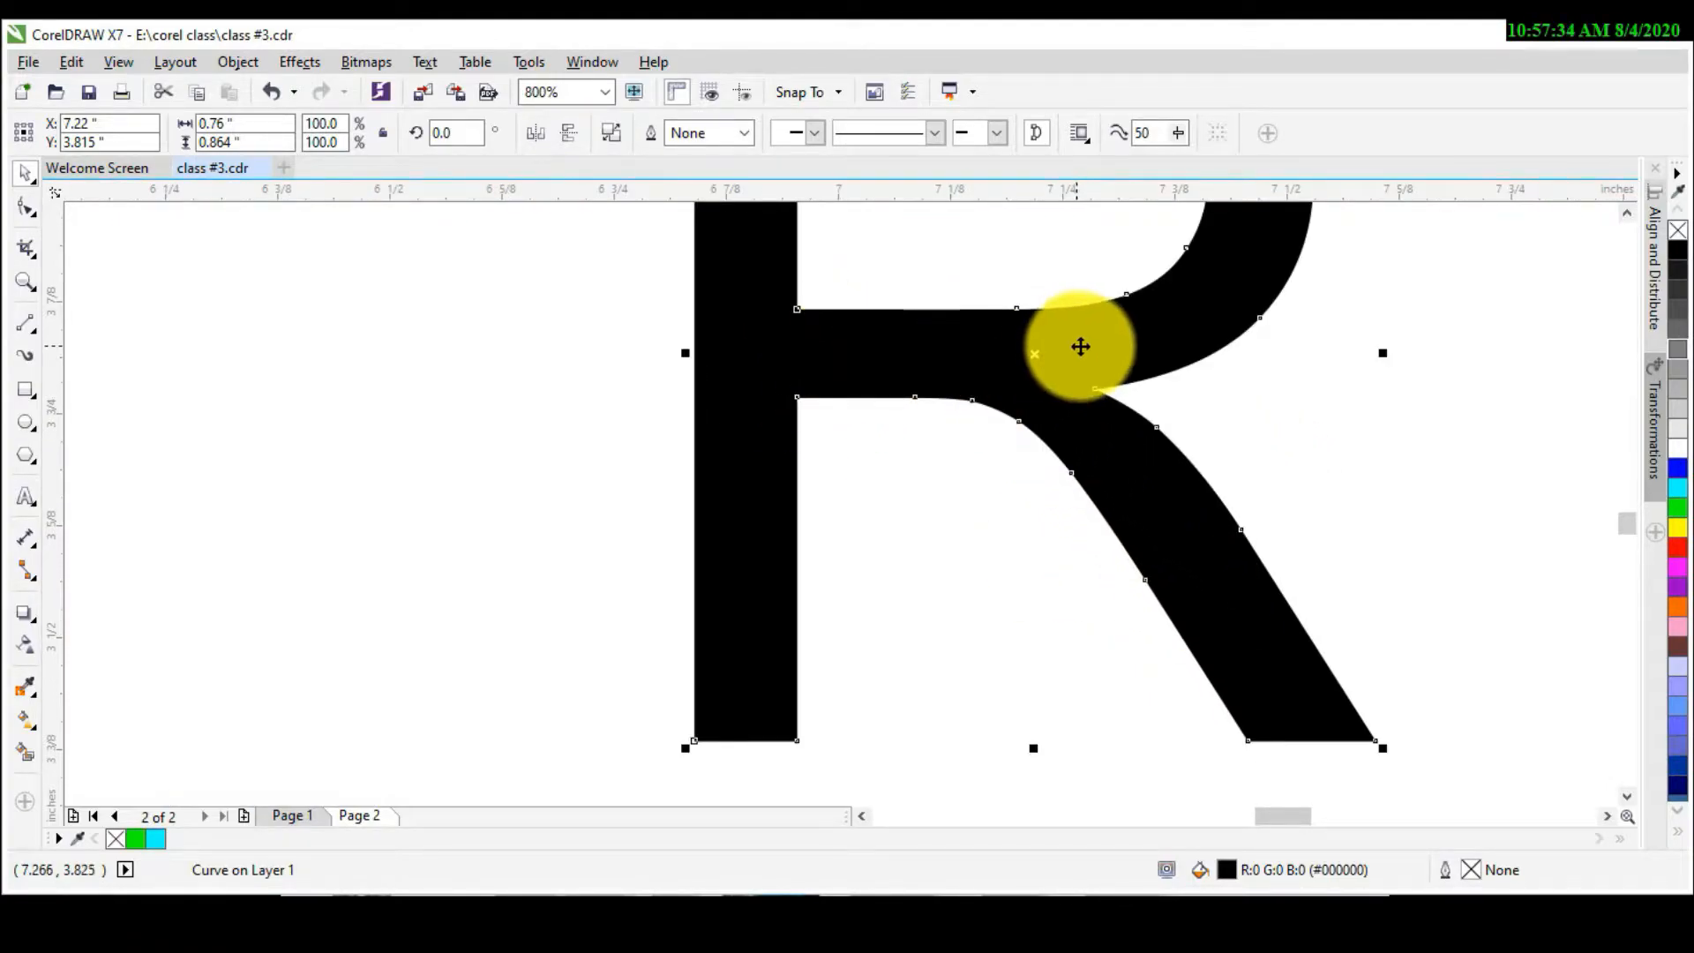
pyautogui.scroll(-1, 1154, 447)
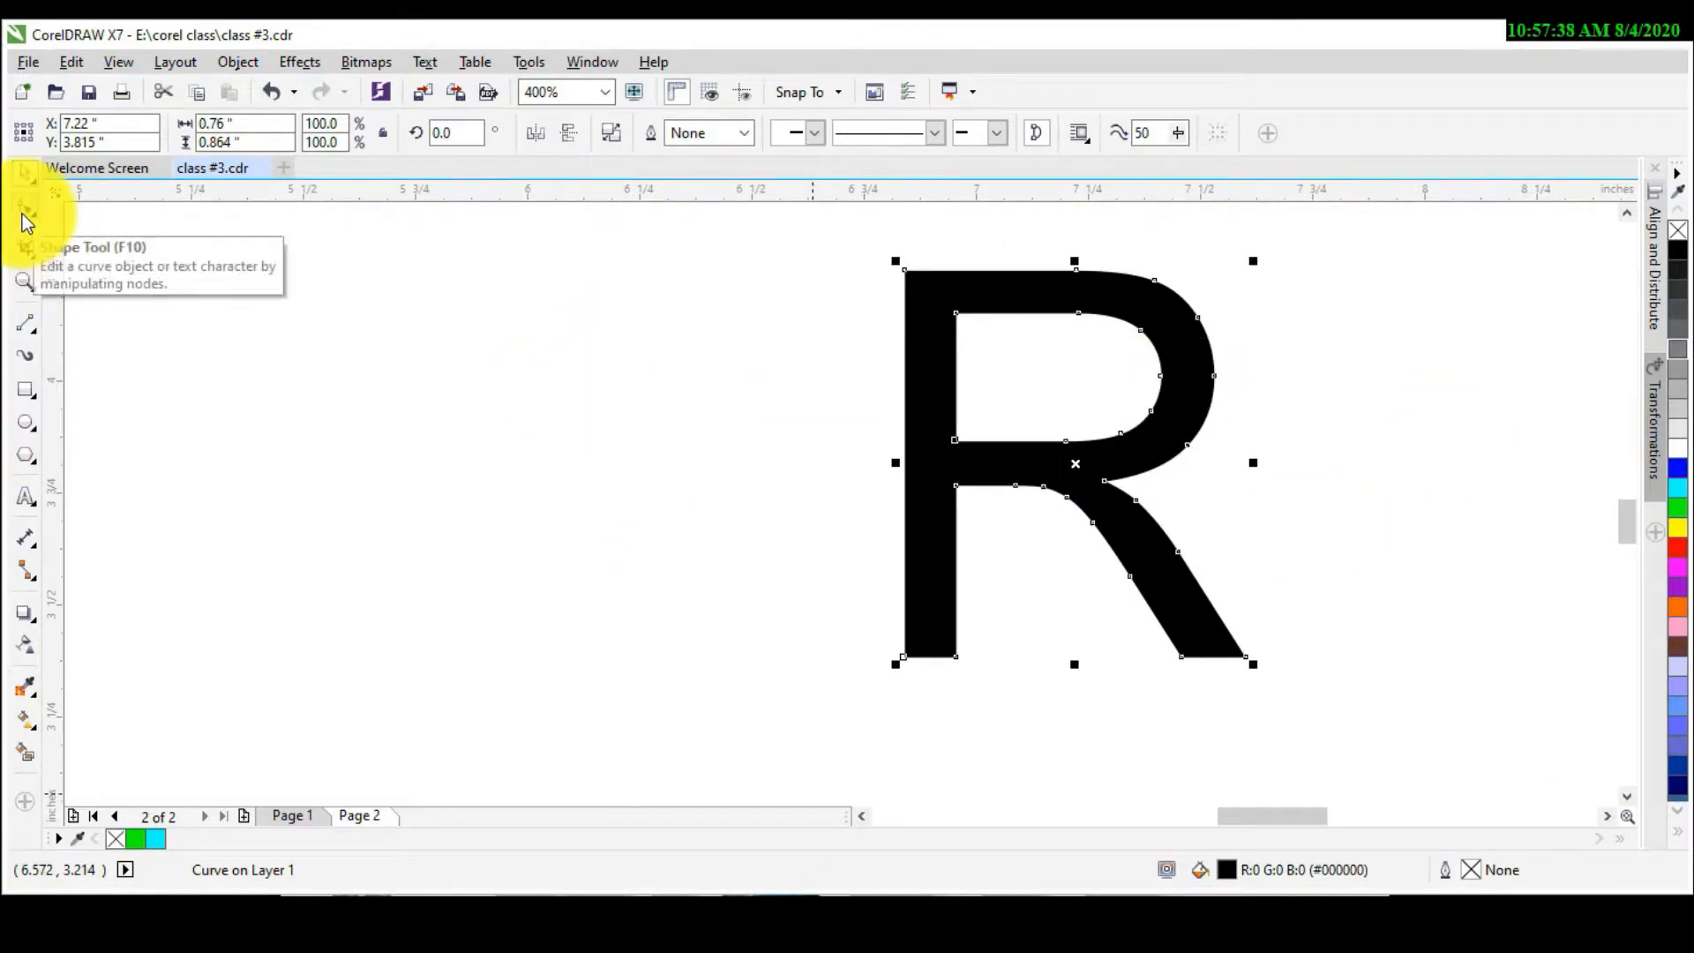
# Step: Examine the nodes along the letter R's bowl and leg with the Shape tool
pyautogui.click(44, 235)
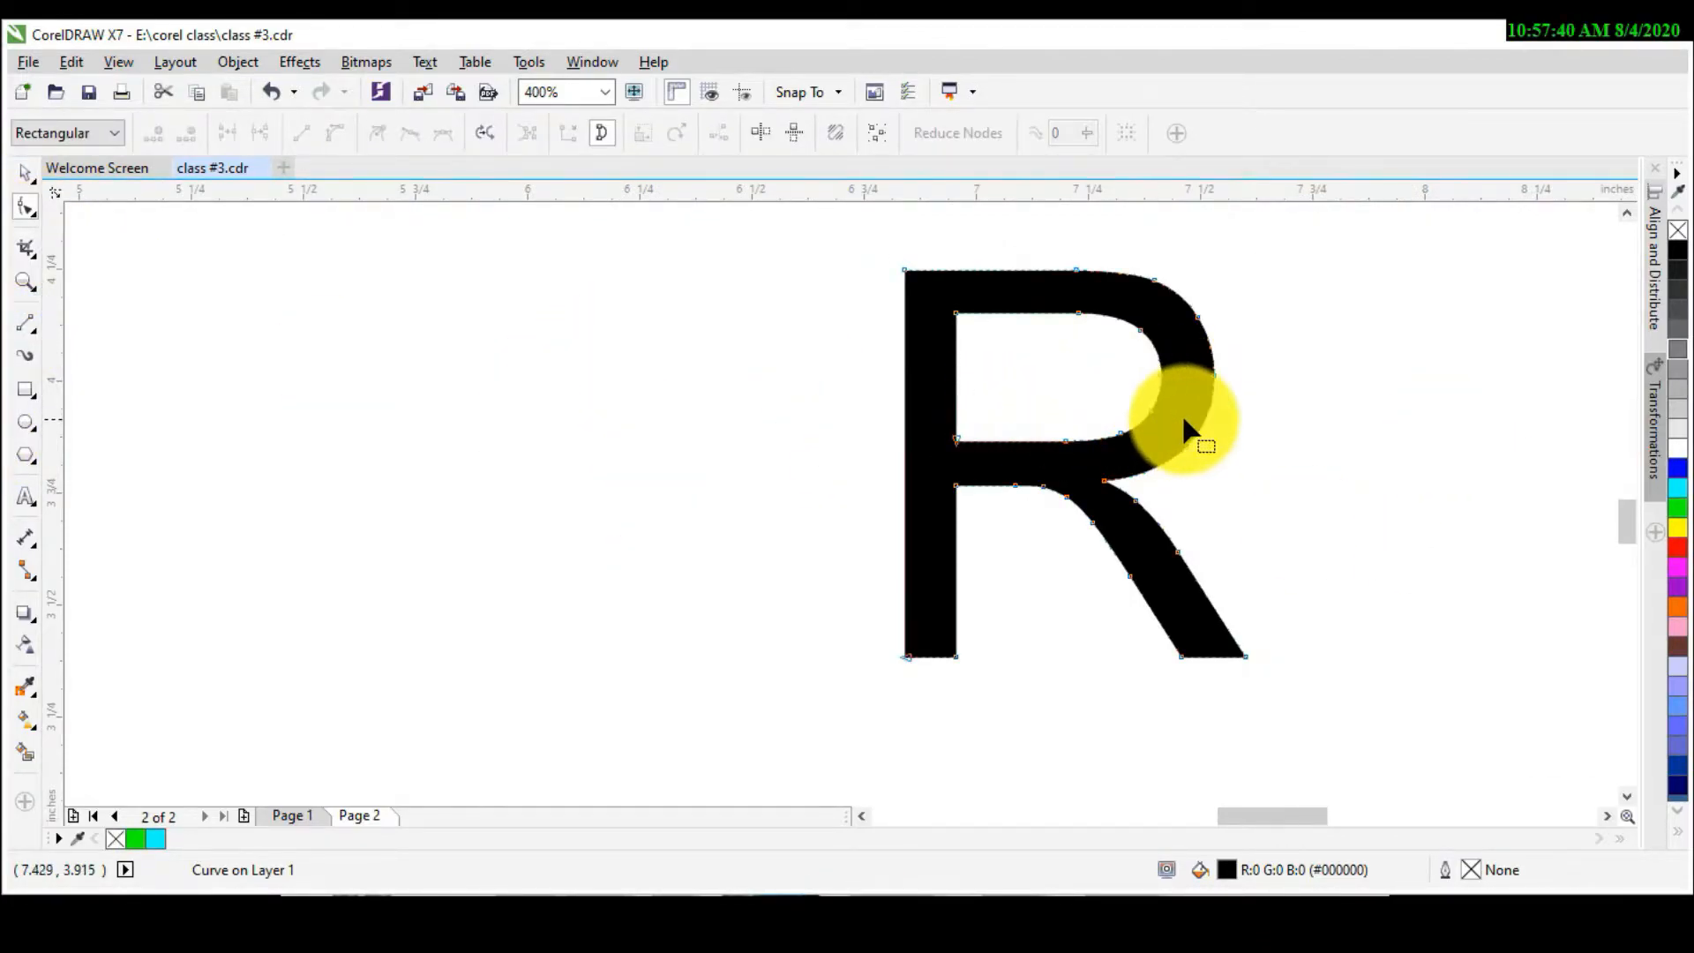
pyautogui.scroll(1, 1184, 421)
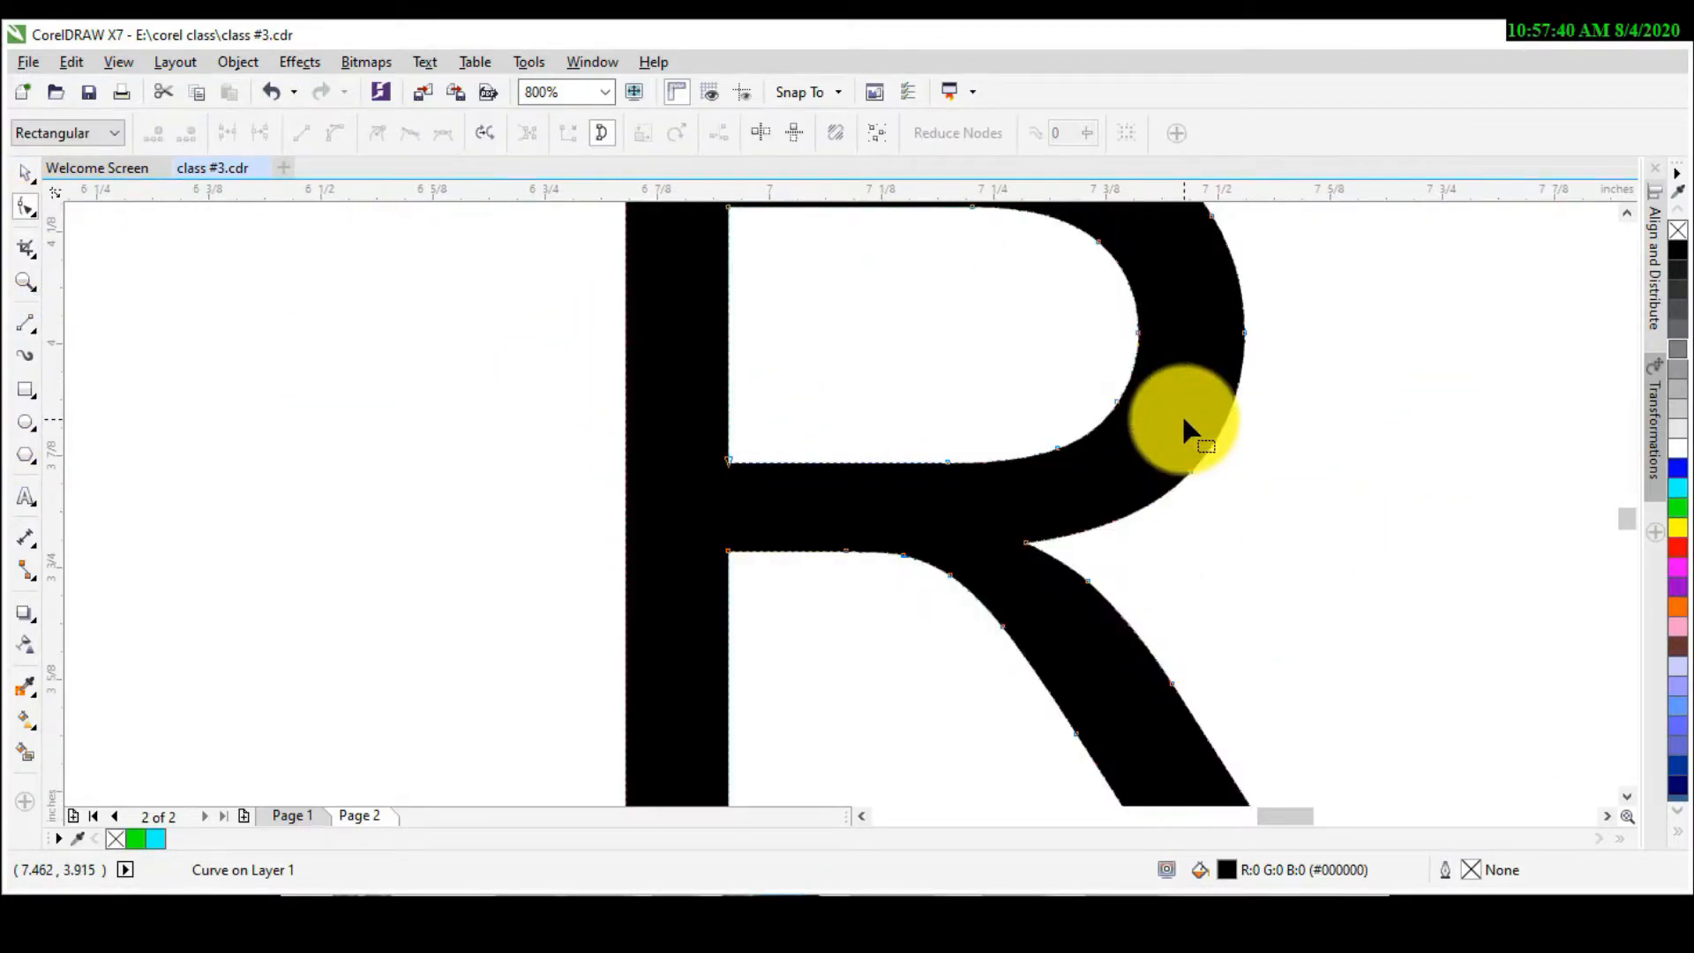
pyautogui.click(930, 445)
pyautogui.click(1031, 426)
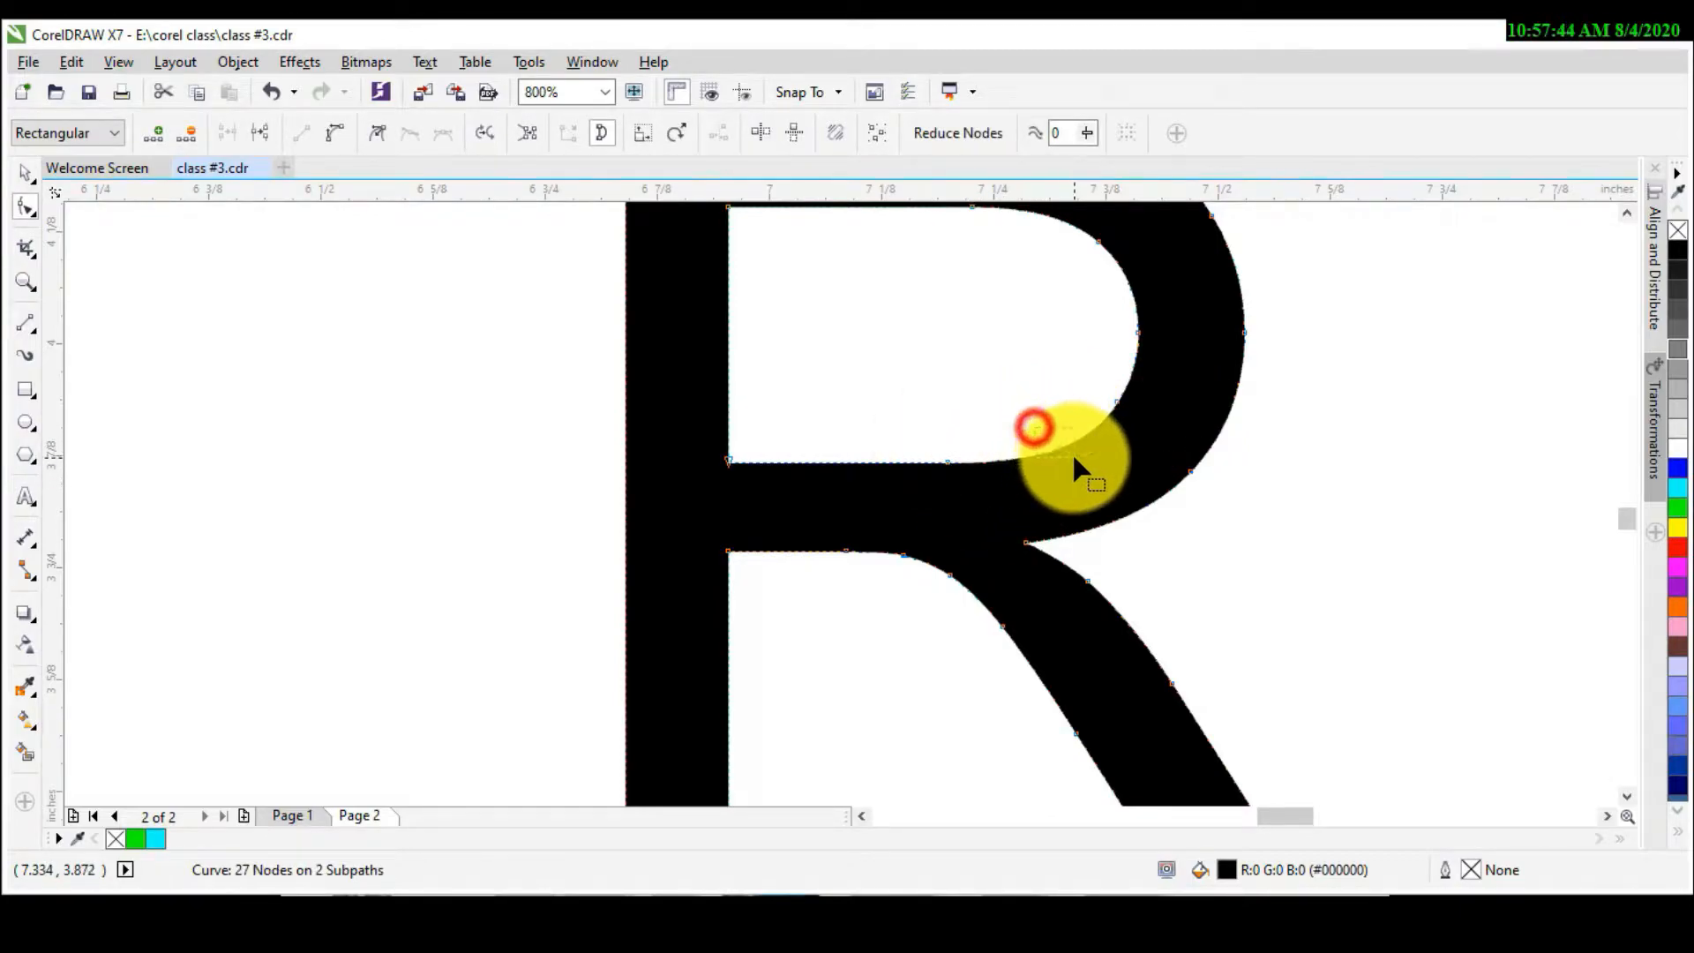
pyautogui.click(1233, 451)
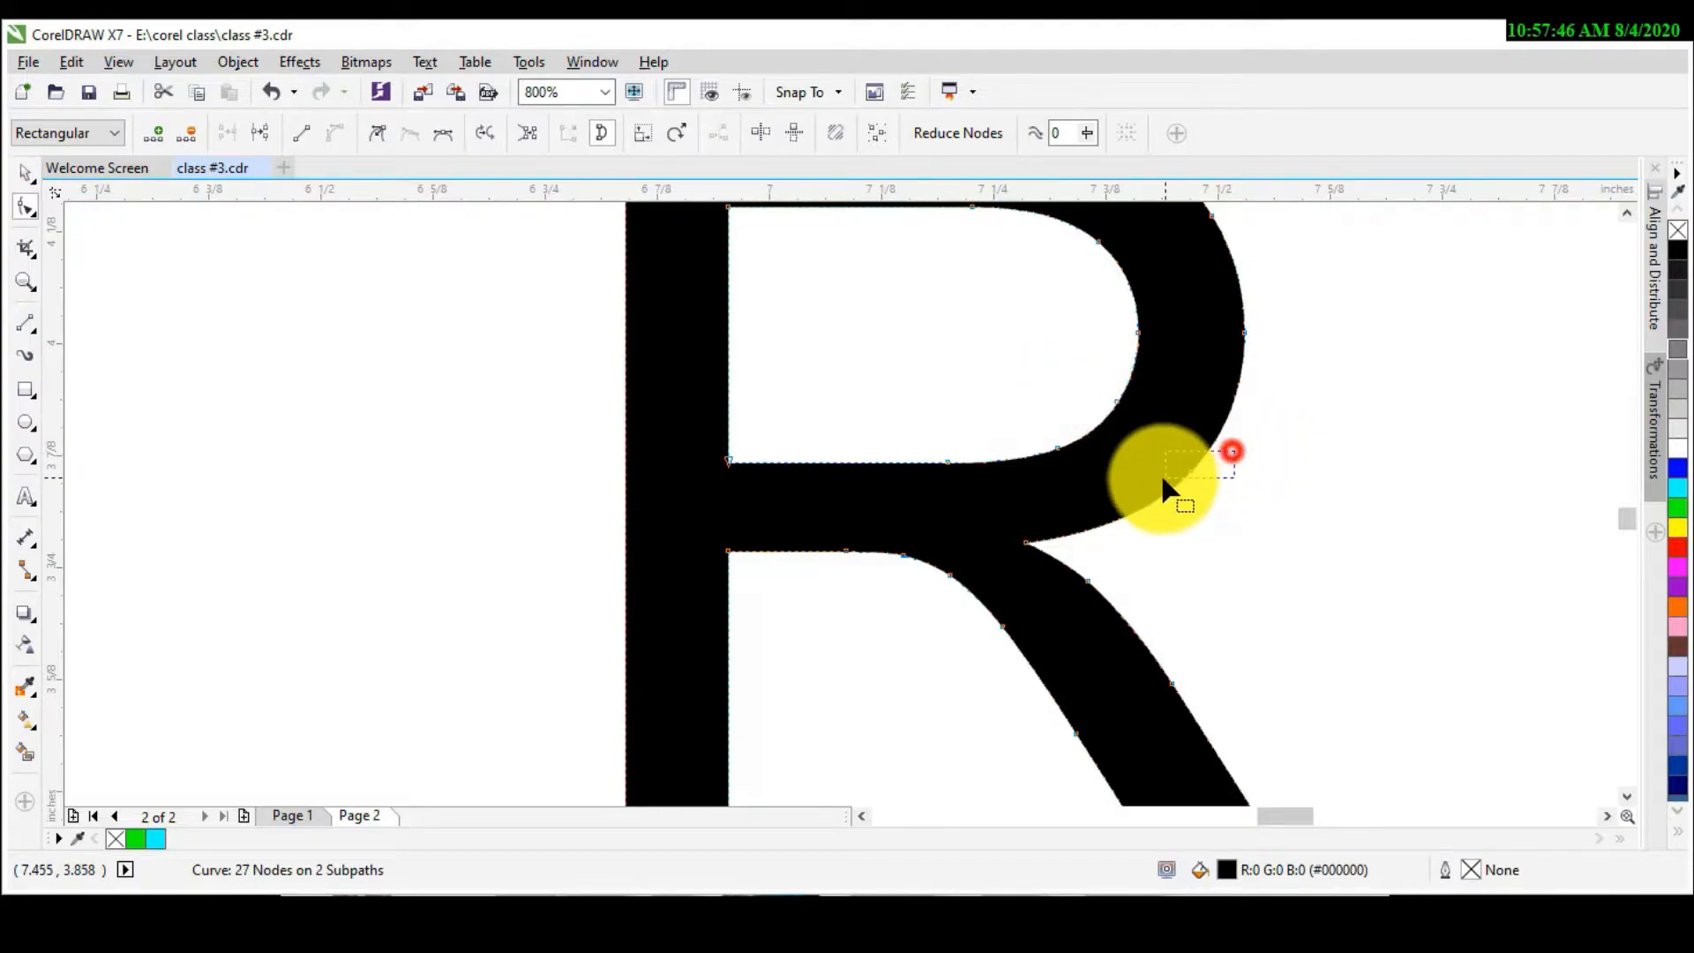
pyautogui.click(1124, 561)
pyautogui.click(1182, 574)
pyautogui.click(1001, 629)
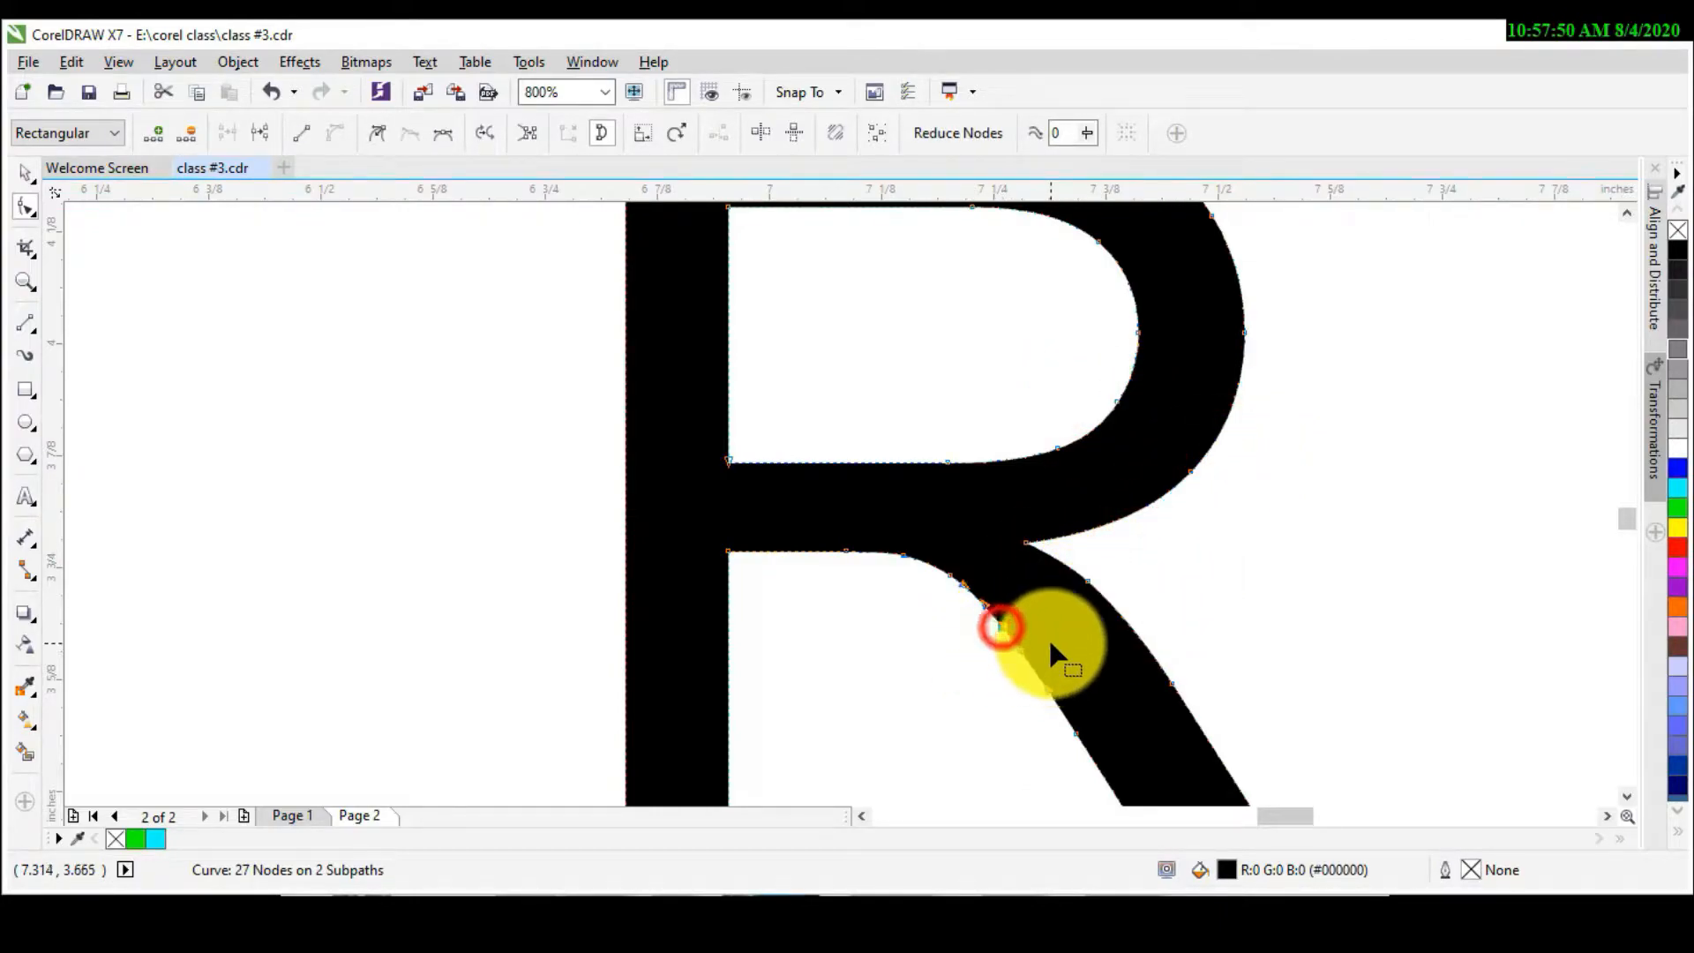
pyautogui.scroll(-1, 821, 590)
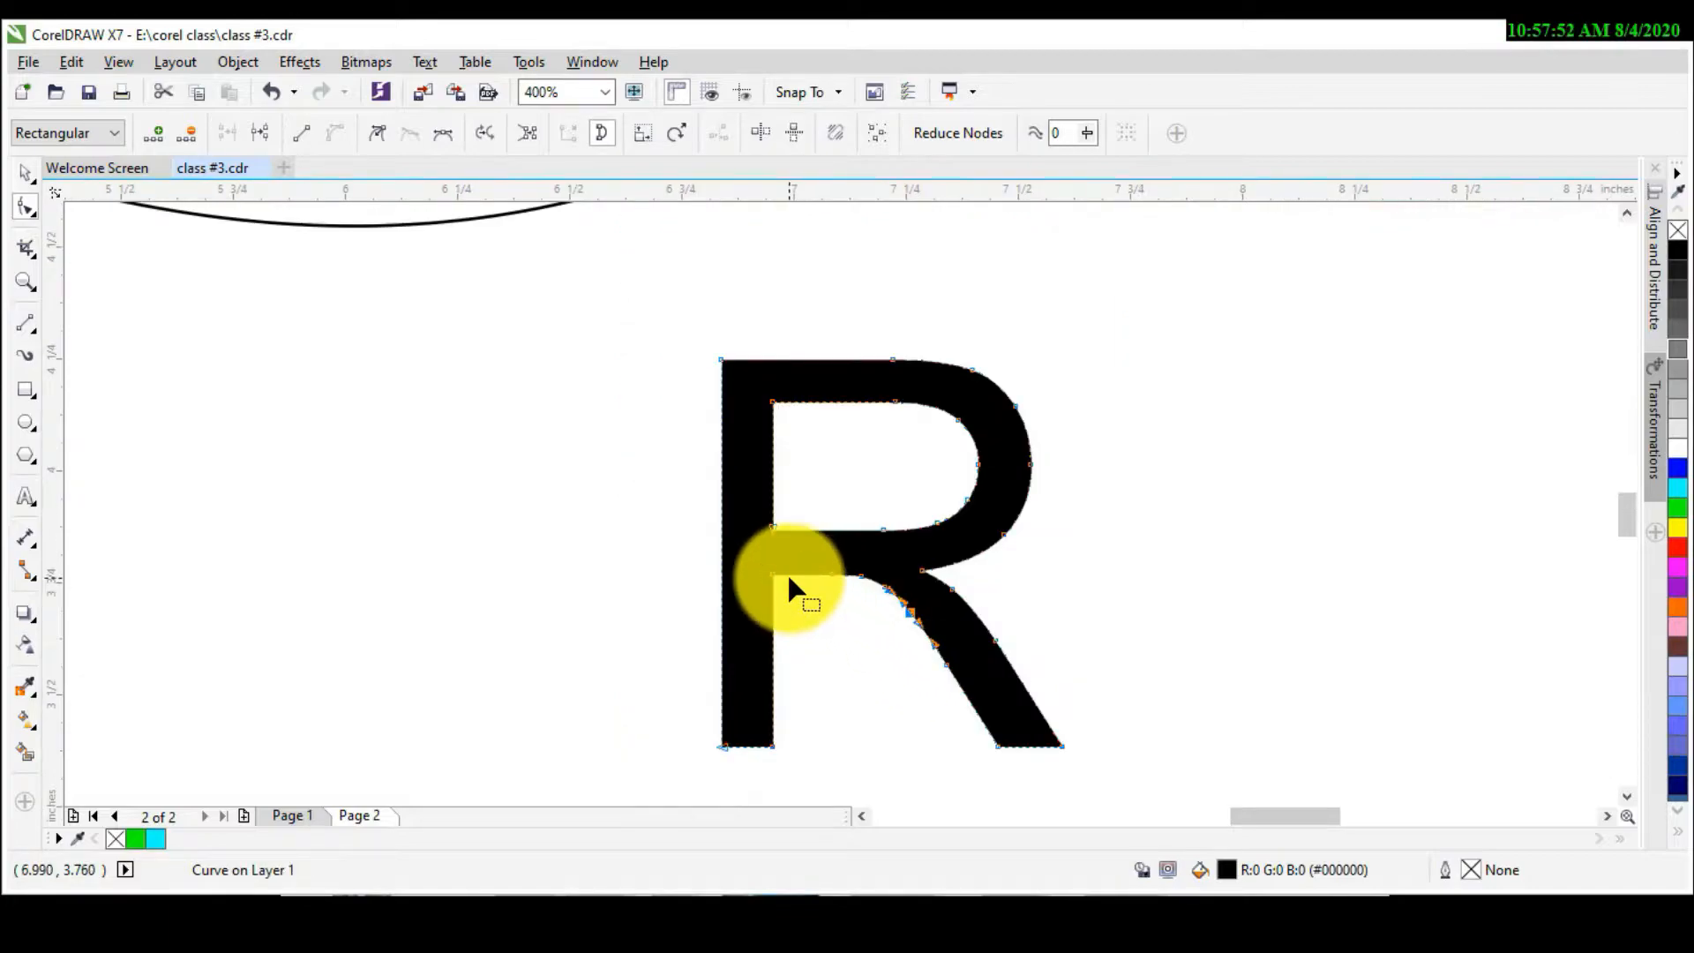
# Step: Pull the inner corner nodes above and below the R's crossbar away from the stem, and distort the counter's lower-right curve
pyautogui.scroll(1, 785, 582)
pyautogui.moveTo(765, 574); pyautogui.dragTo(873, 665)
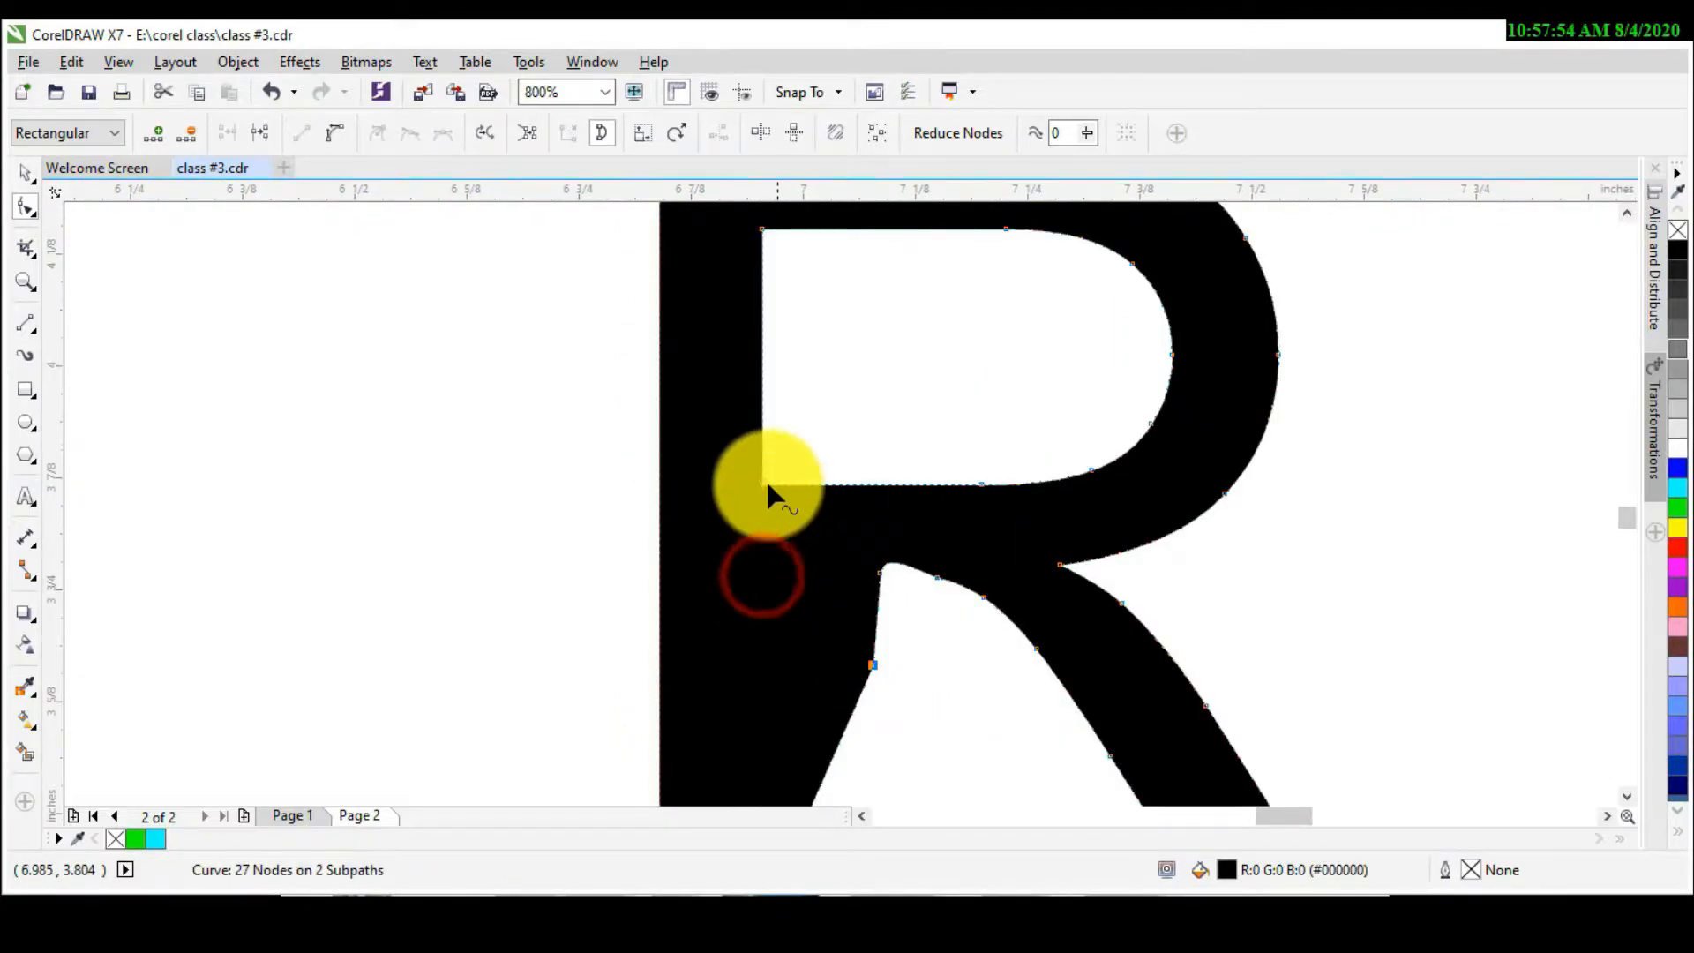
pyautogui.moveTo(757, 482); pyautogui.dragTo(1119, 425)
pyautogui.click(1146, 427)
pyautogui.click(1178, 429)
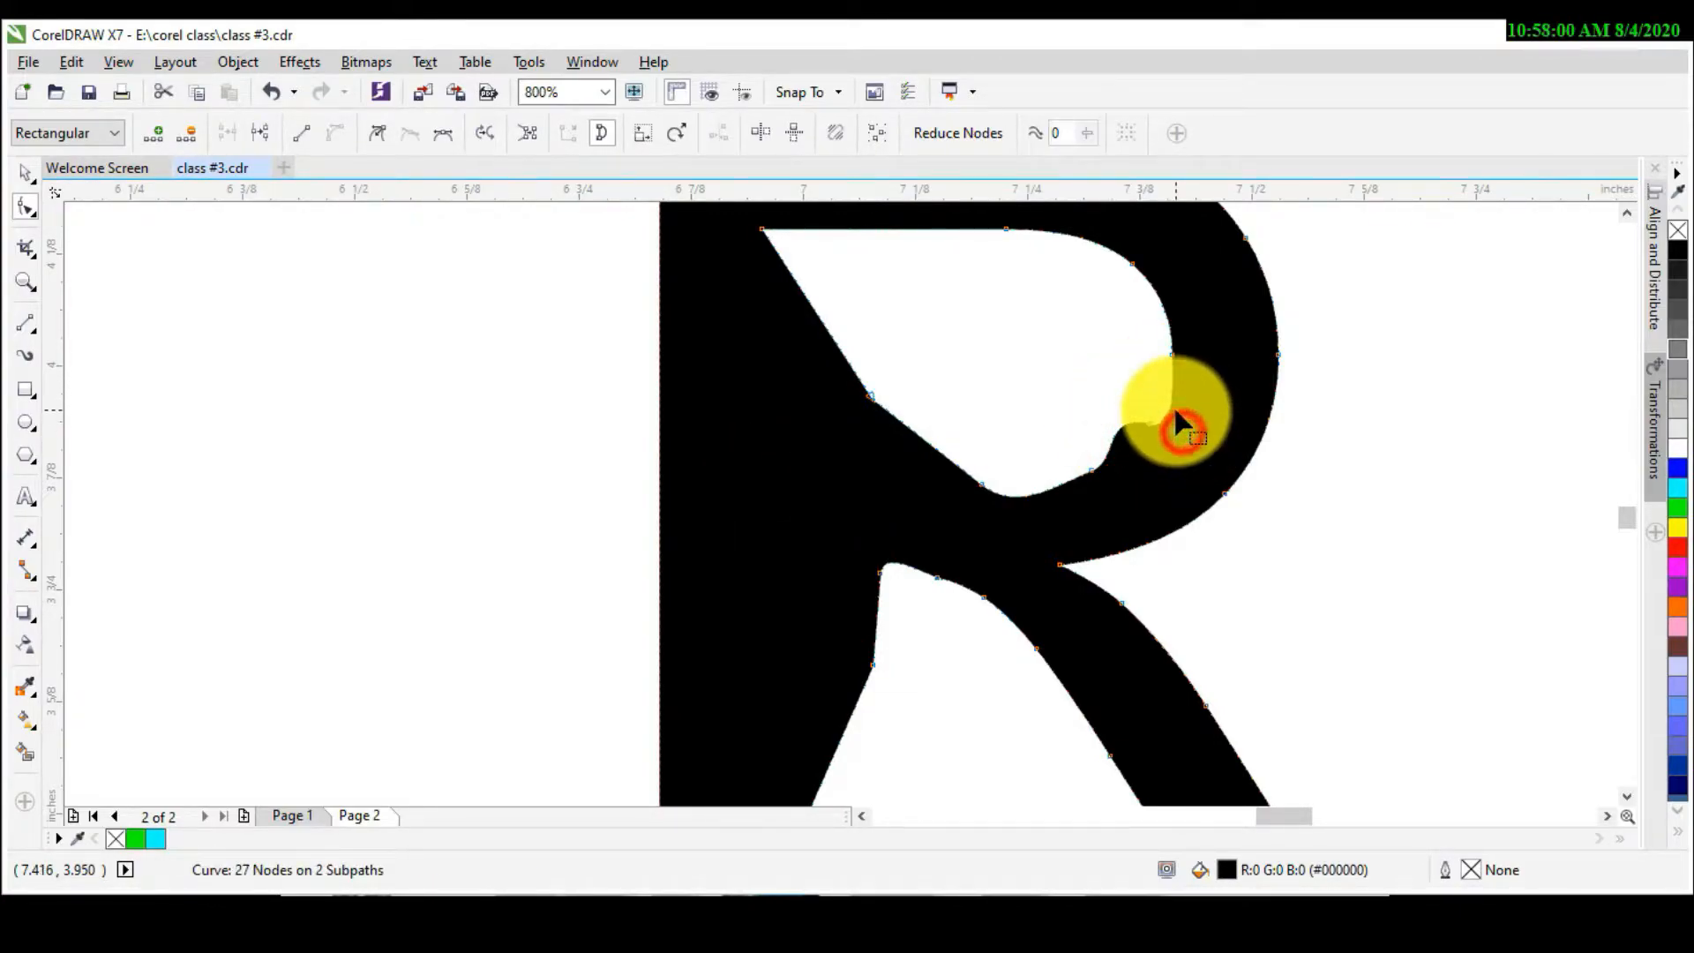
# Step: Reposition the two corner nodes at the foot of the R's leg so its bottom edge slants
pyautogui.scroll(-2, 1181, 637)
pyautogui.scroll(1, 1178, 633)
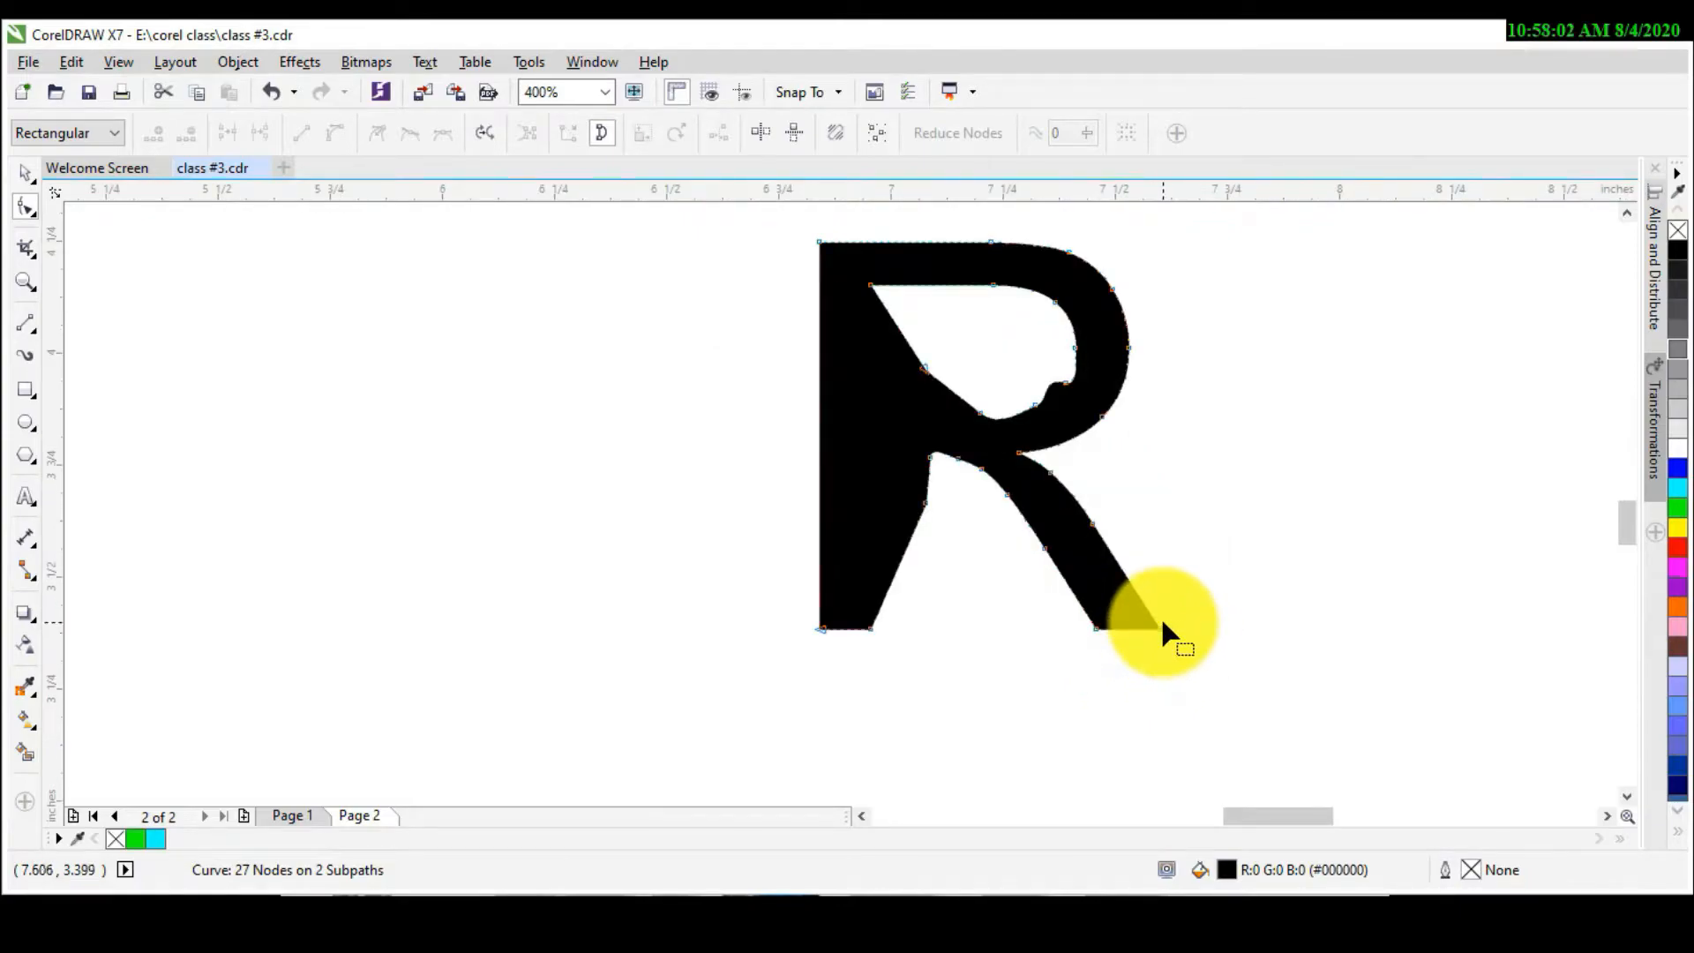
pyautogui.scroll(2, 1157, 628)
pyautogui.moveTo(1152, 594); pyautogui.dragTo(1127, 643)
pyautogui.click(1129, 643)
pyautogui.click(902, 592)
pyautogui.moveTo(902, 592); pyautogui.dragTo(923, 693)
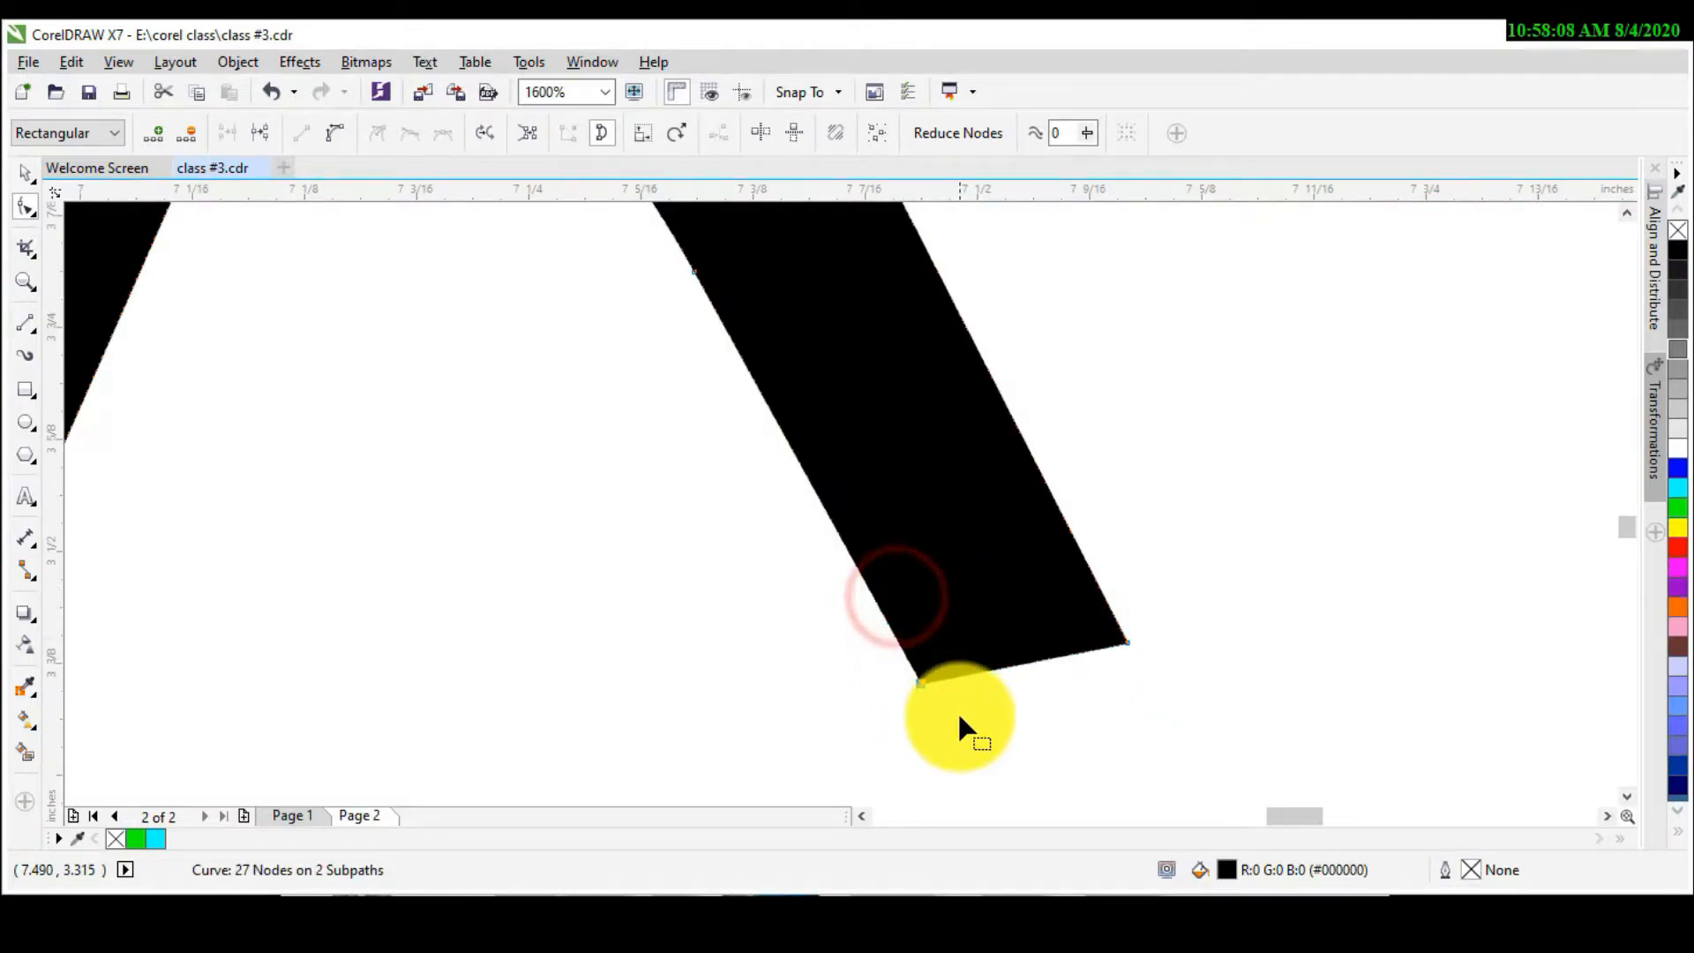
# Step: Stretch the leg's outer foot corner far outward and pull the node on its upper outer edge outward
pyautogui.scroll(-1, 956, 712)
pyautogui.moveTo(1037, 685); pyautogui.dragTo(1287, 620)
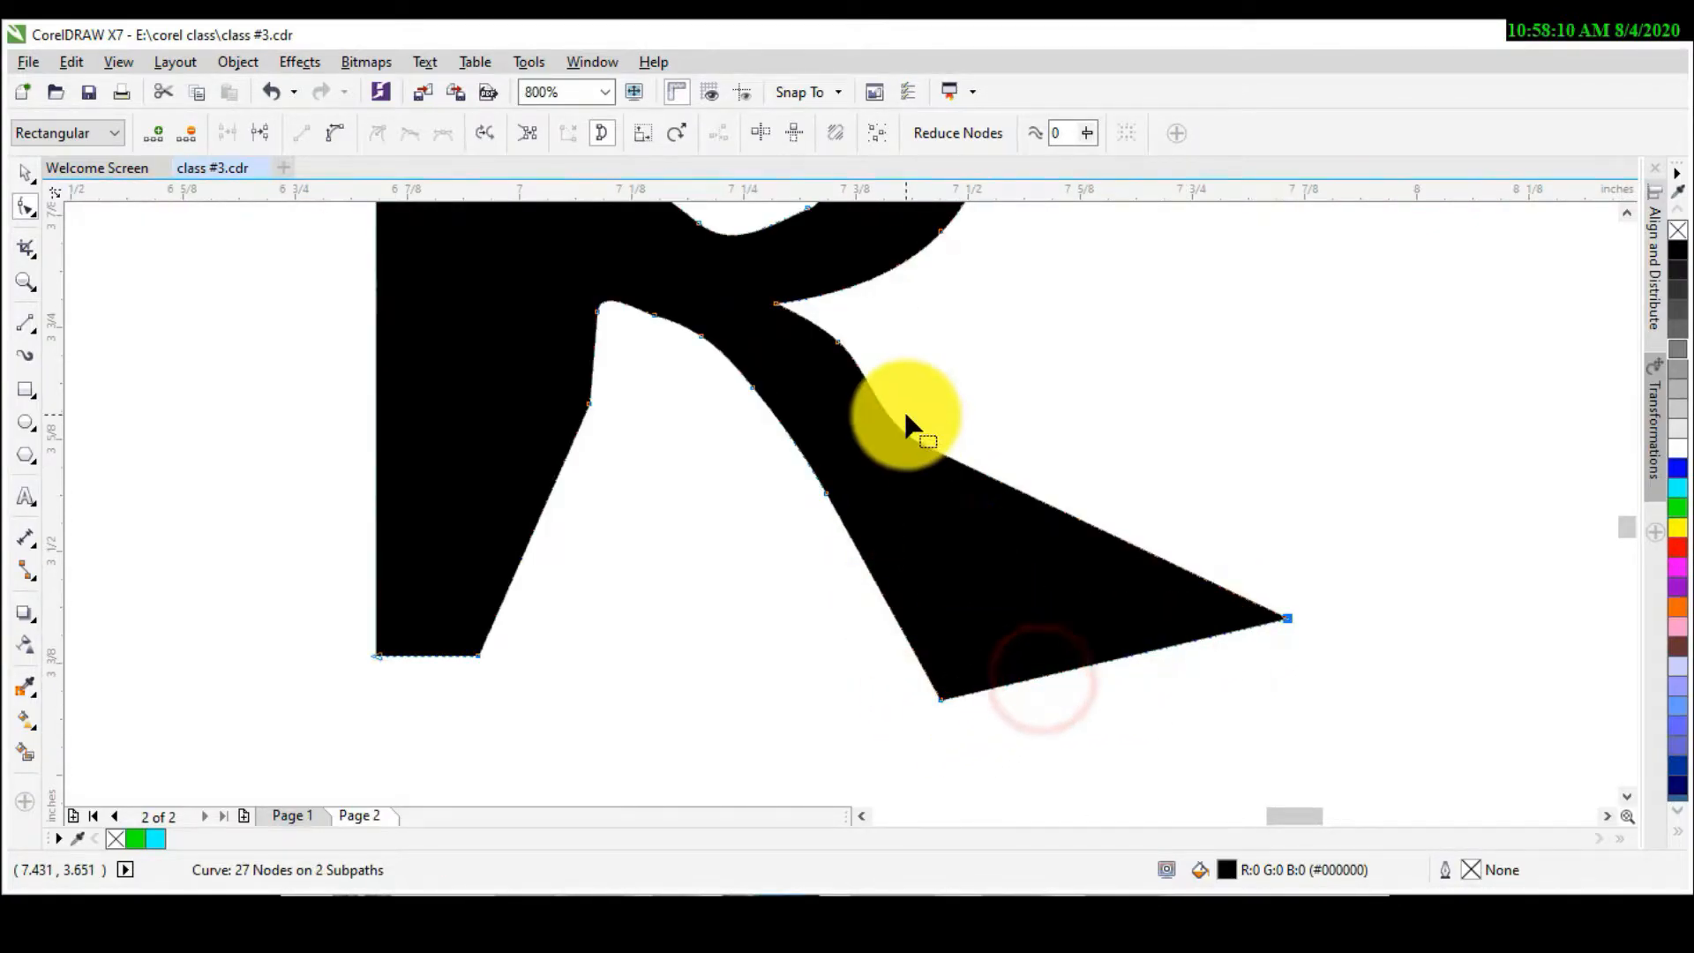
pyautogui.moveTo(919, 440); pyautogui.dragTo(970, 551)
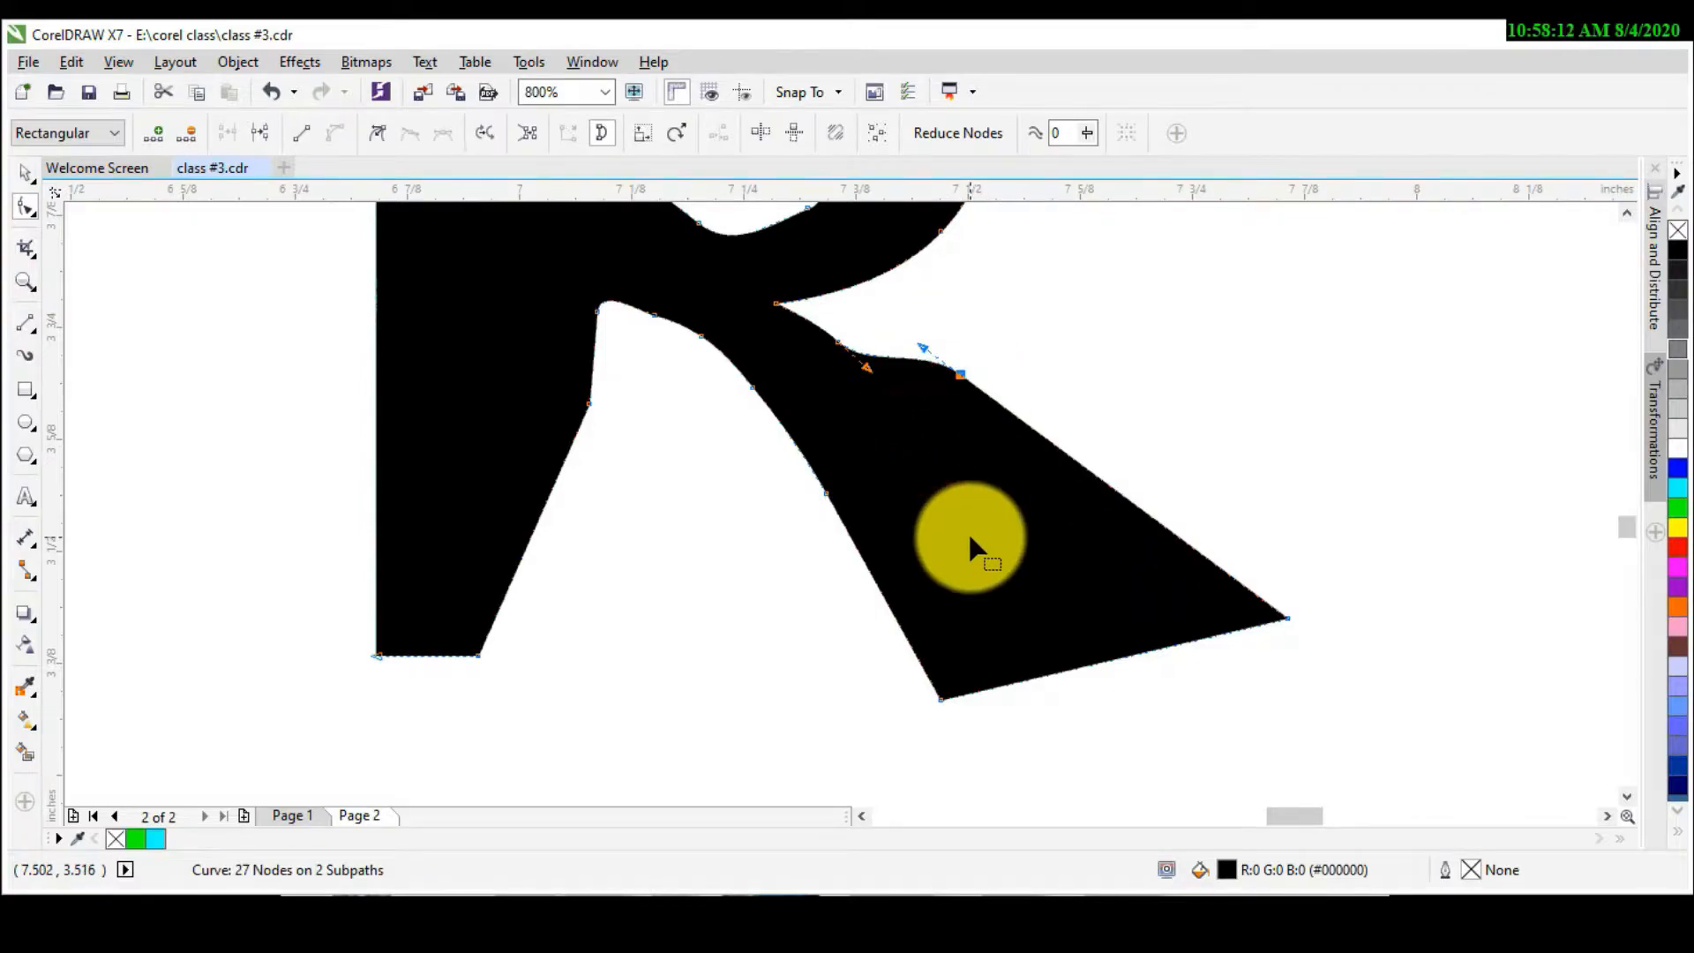
# Step: Delete two neighbouring nodes on the inner edge of the R's leg
pyautogui.scroll(-1, 944, 554)
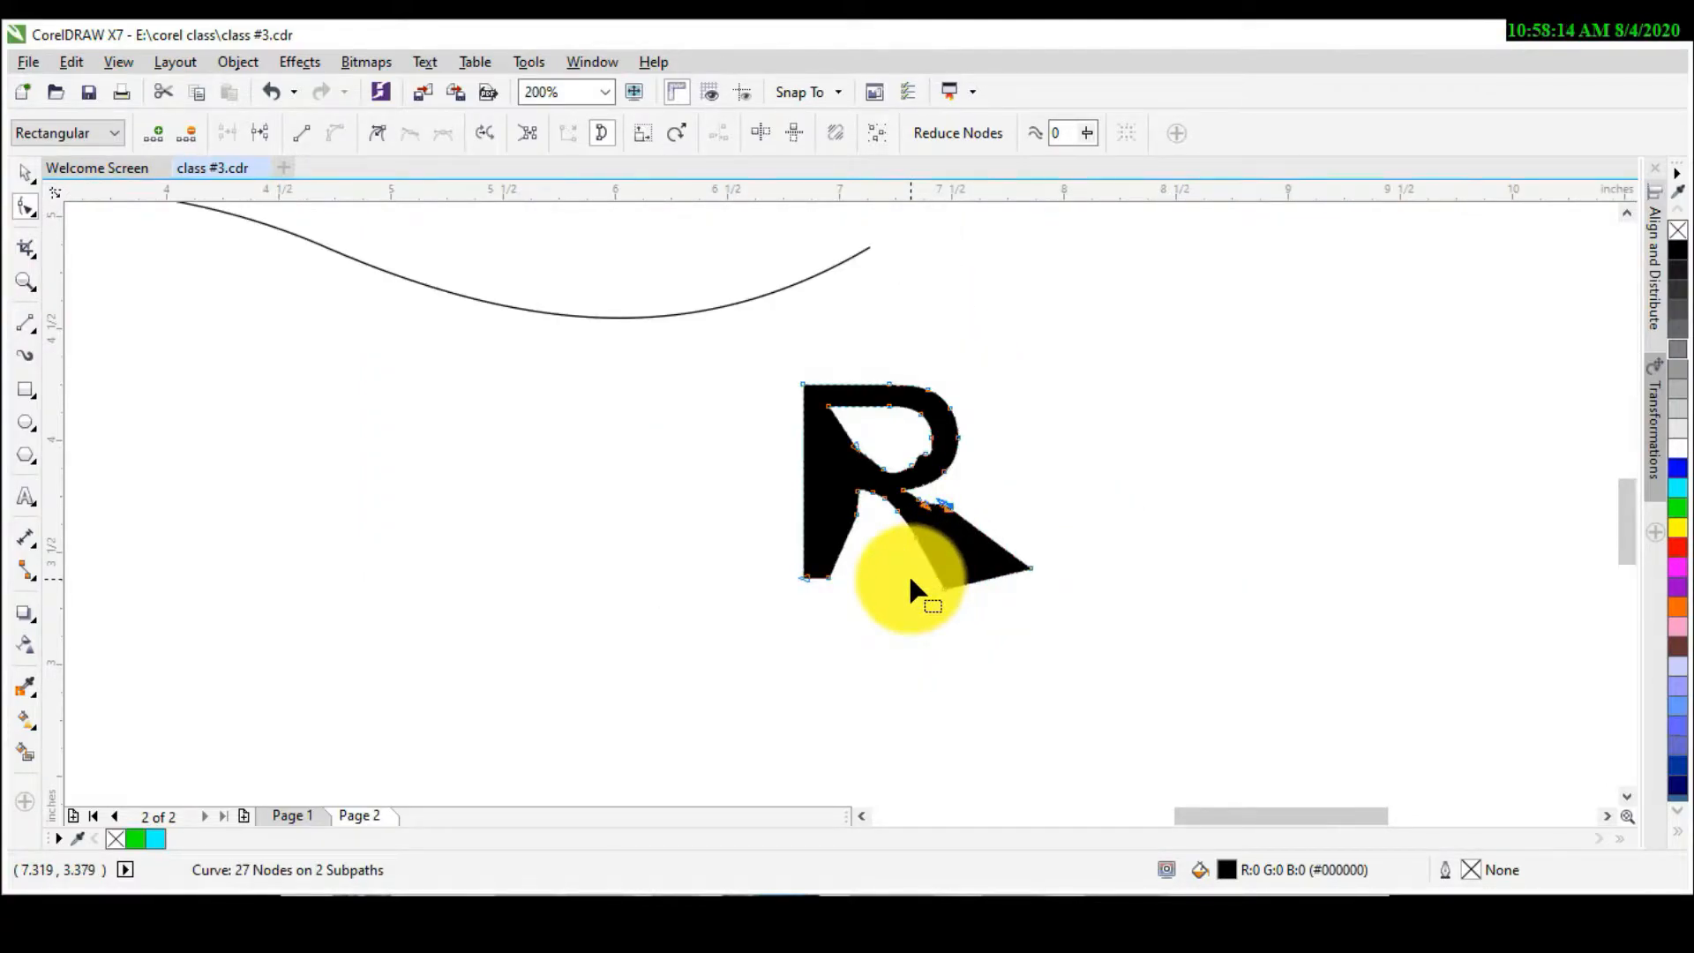
pyautogui.scroll(1, 911, 580)
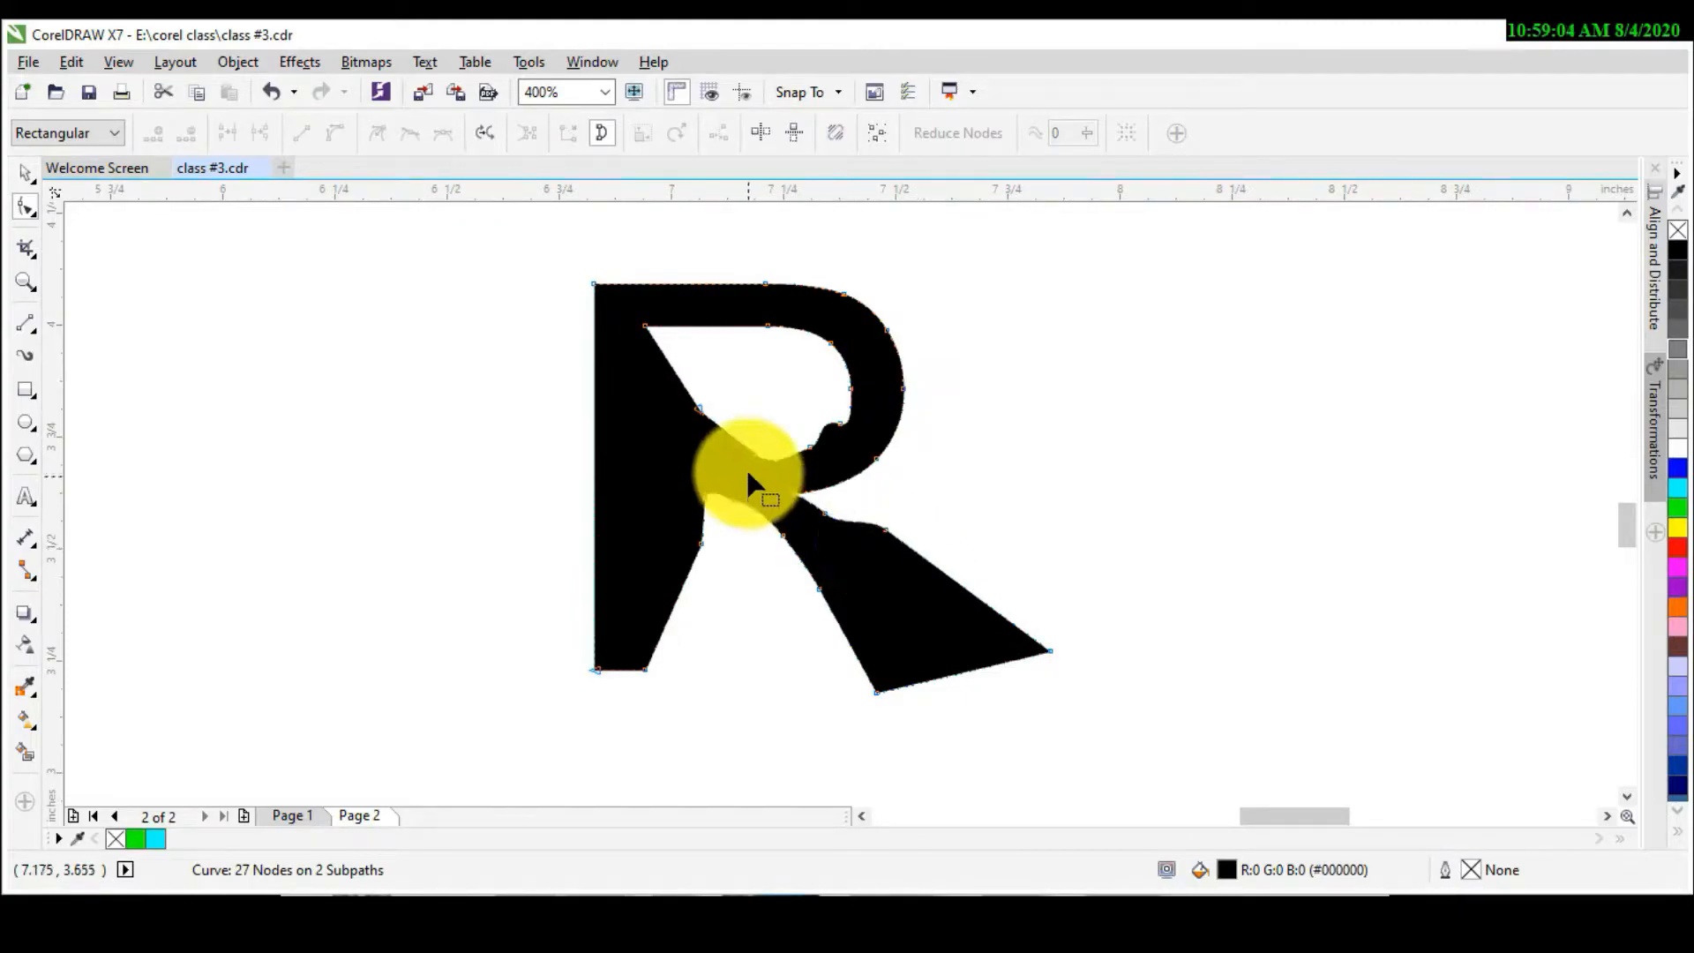
pyautogui.moveTo(732, 500); pyautogui.dragTo(793, 551)
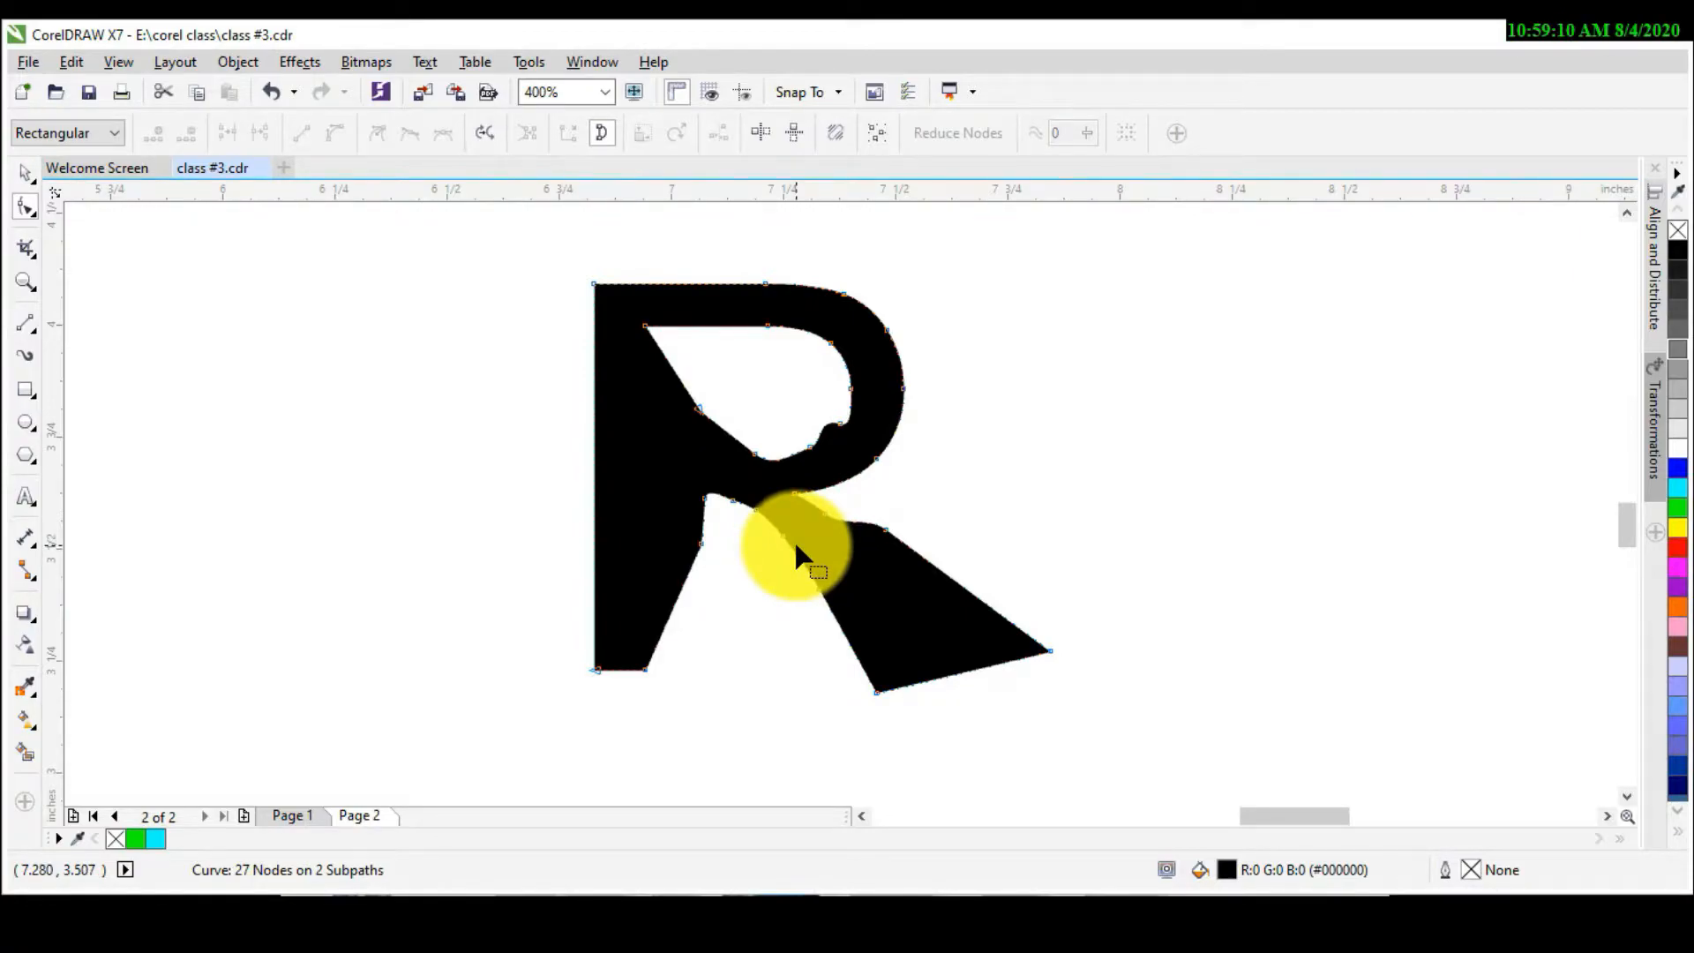
pyautogui.moveTo(782, 533); pyautogui.dragTo(807, 570)
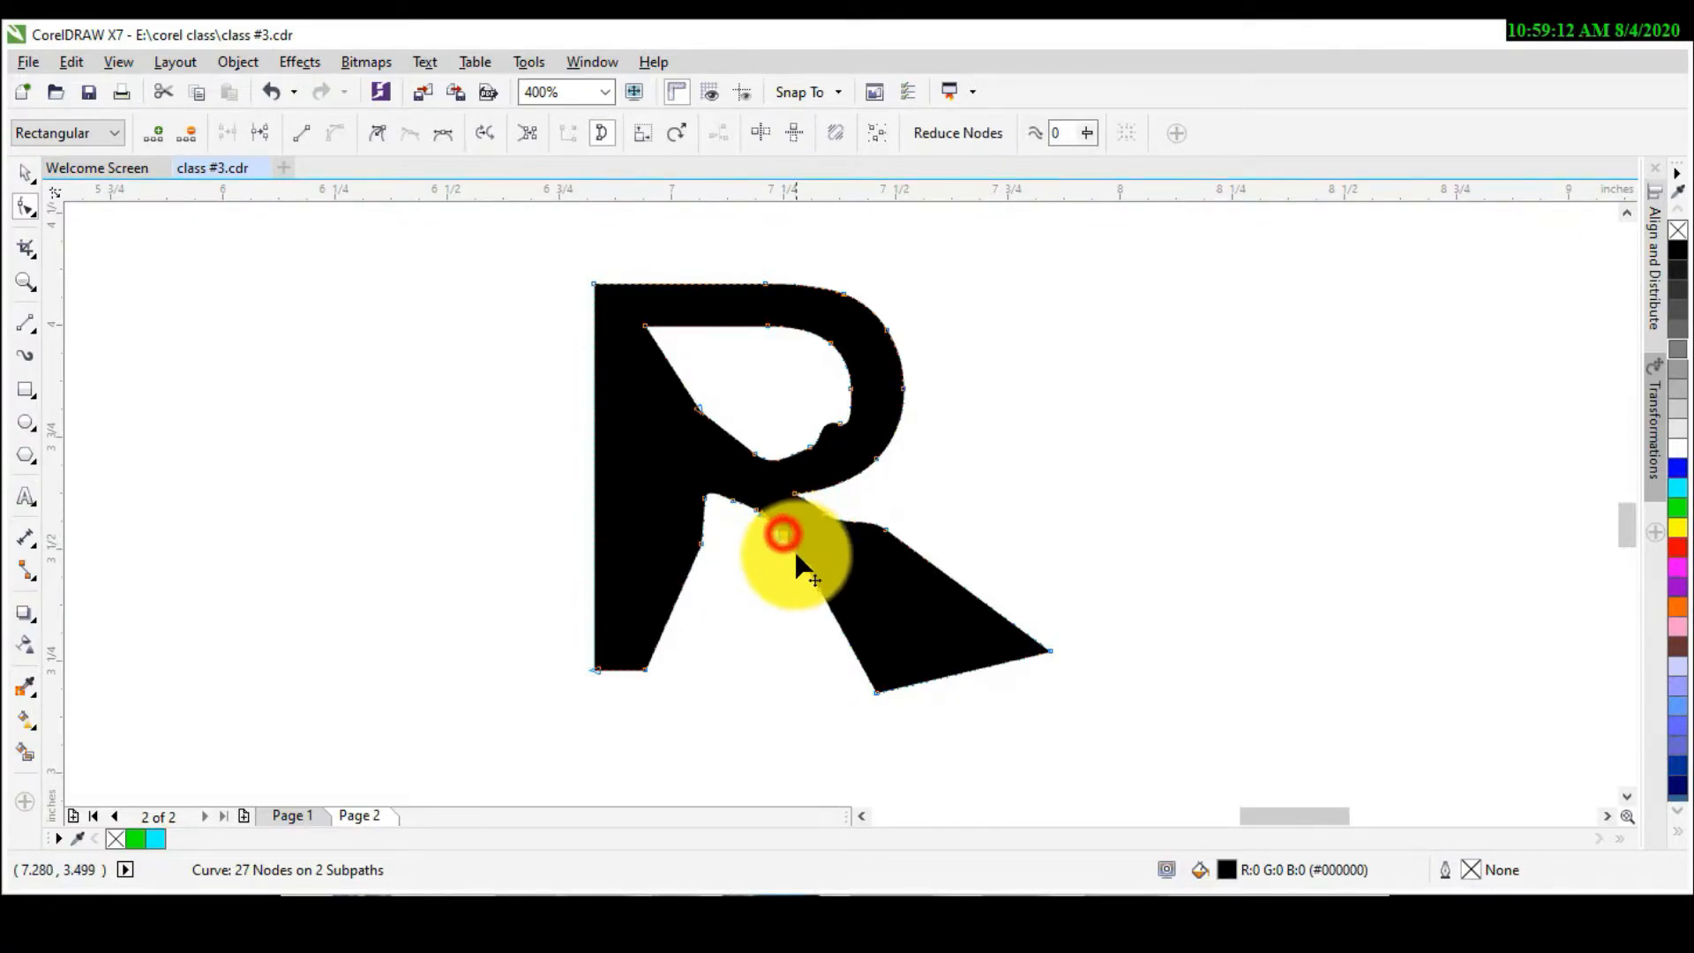
pyautogui.click(188, 139)
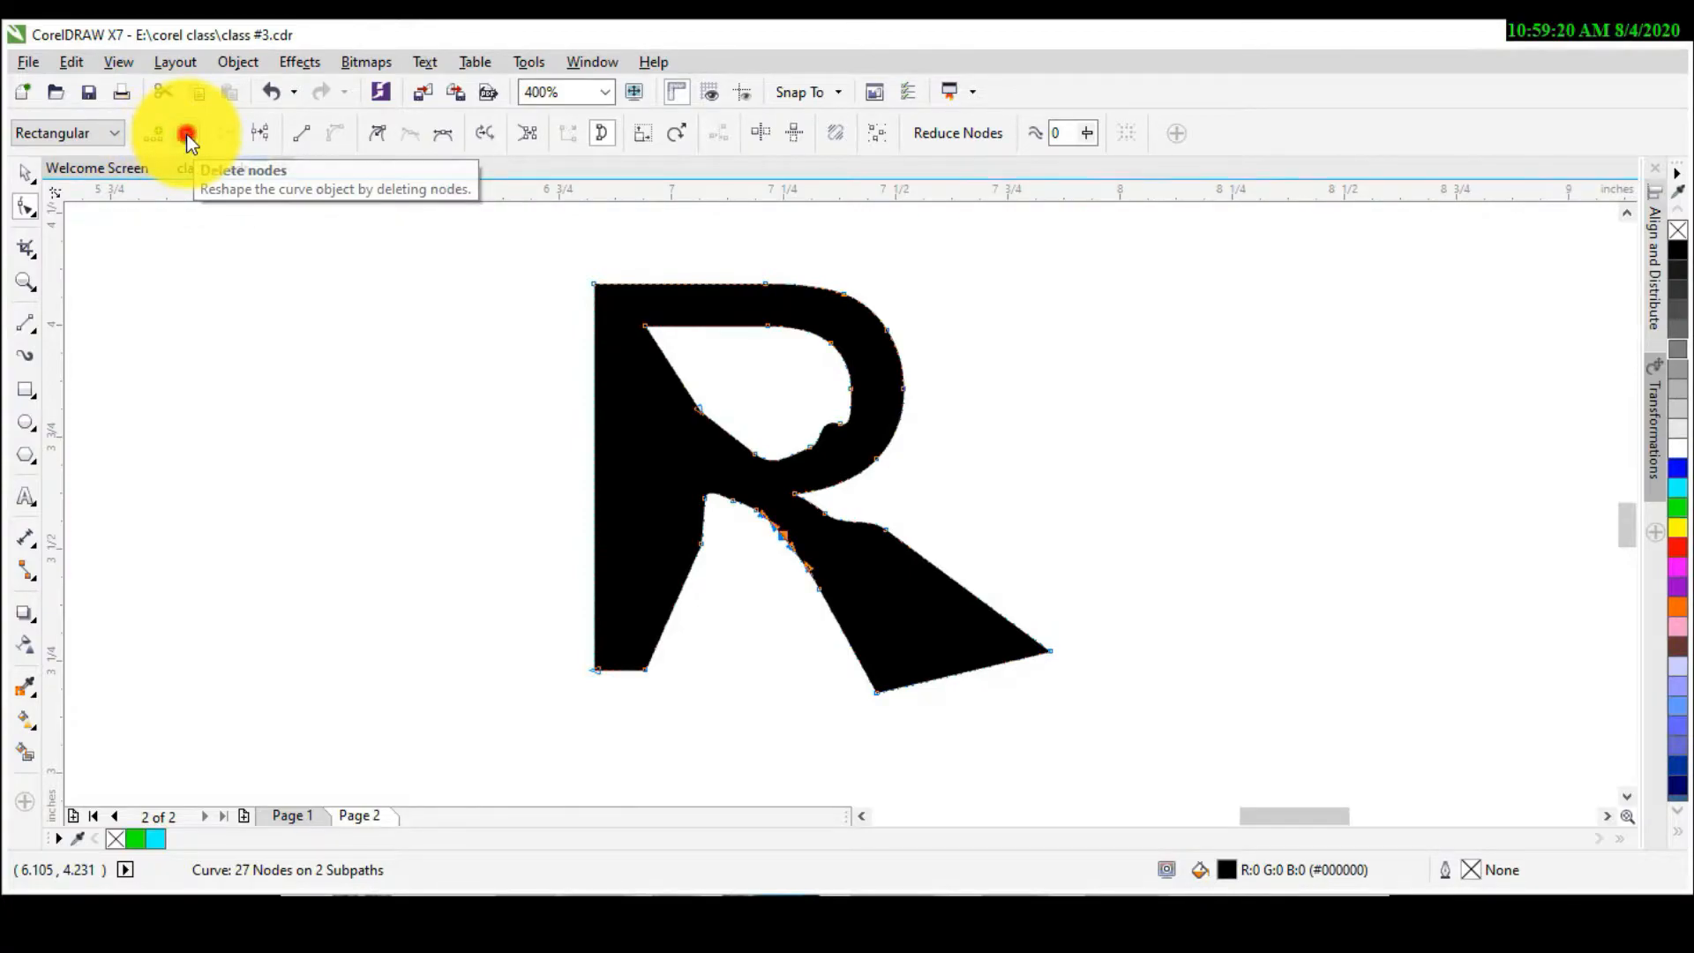
pyautogui.scroll(1, 782, 534)
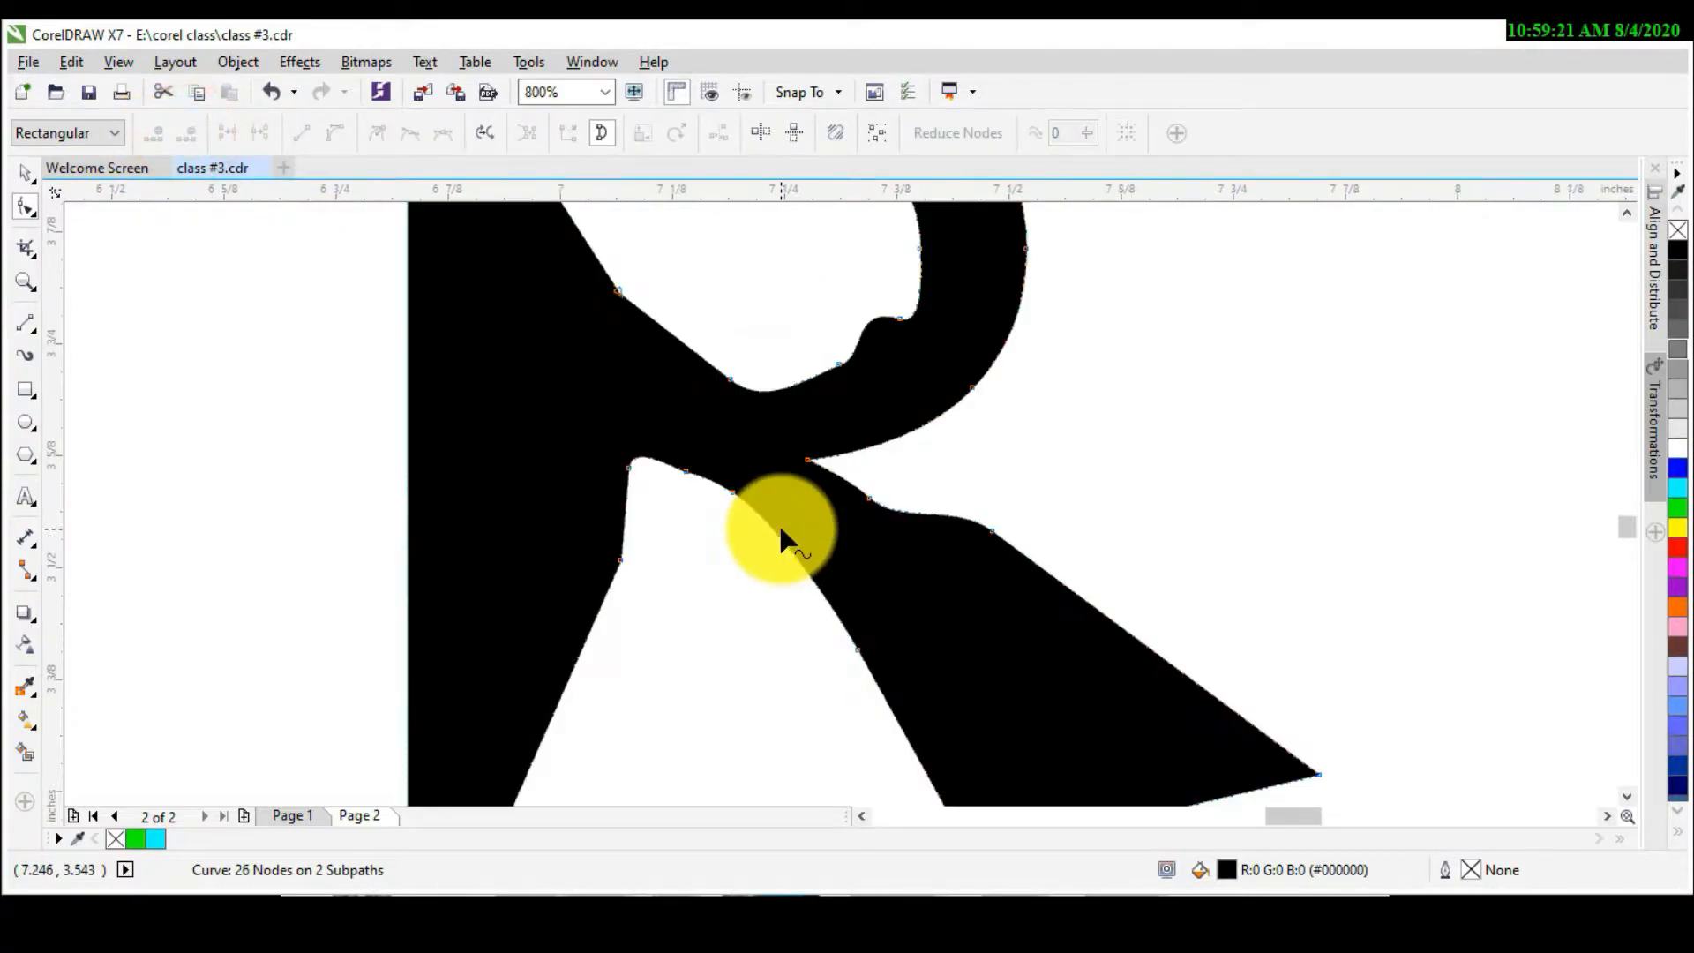
pyautogui.click(733, 492)
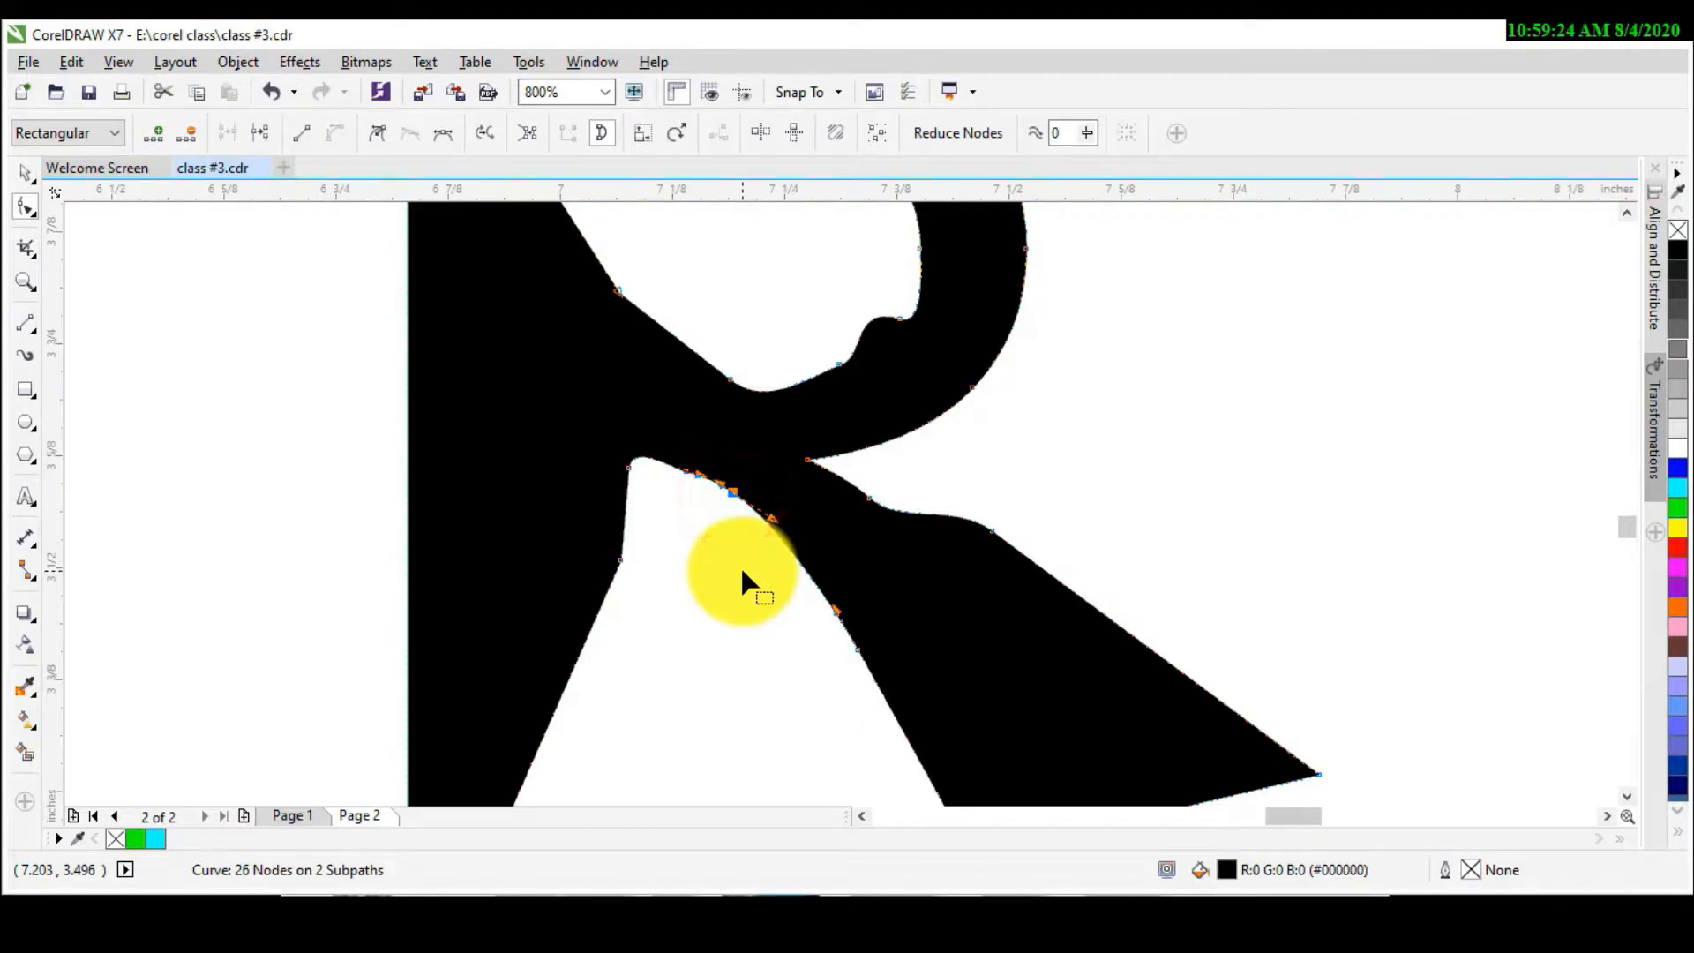
pyautogui.press('Delete')
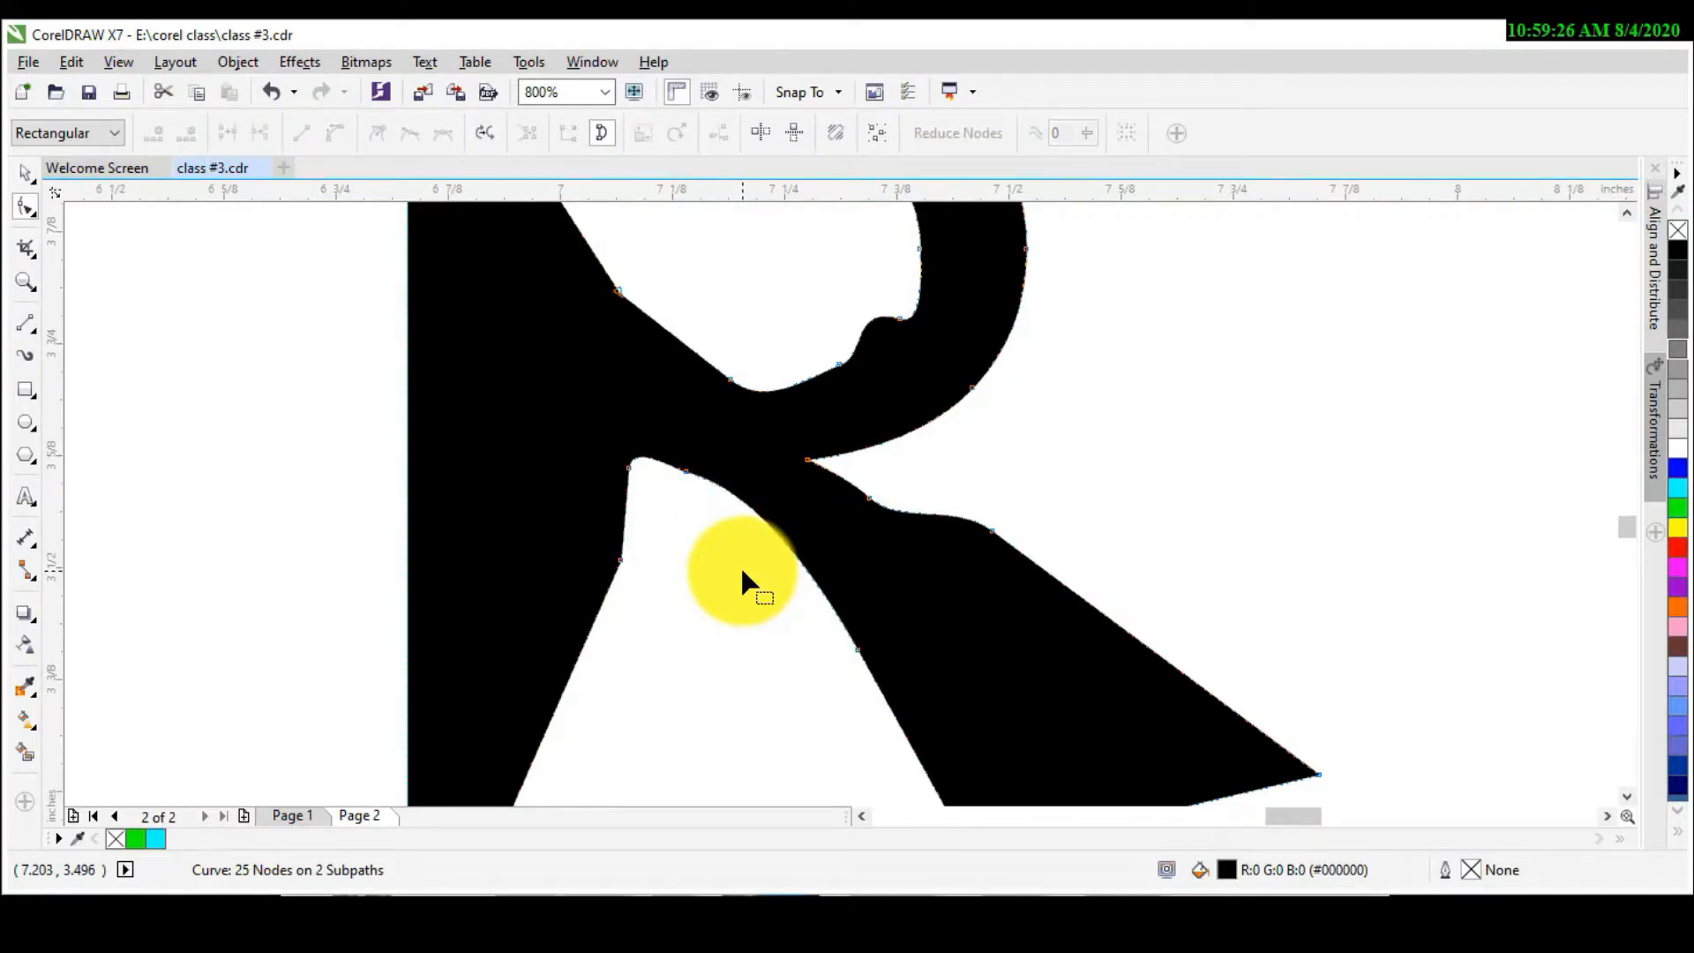
# Step: Delete the node where the bowl meets the leg and the two nodes along the leg's outer edge
pyautogui.click(807, 457)
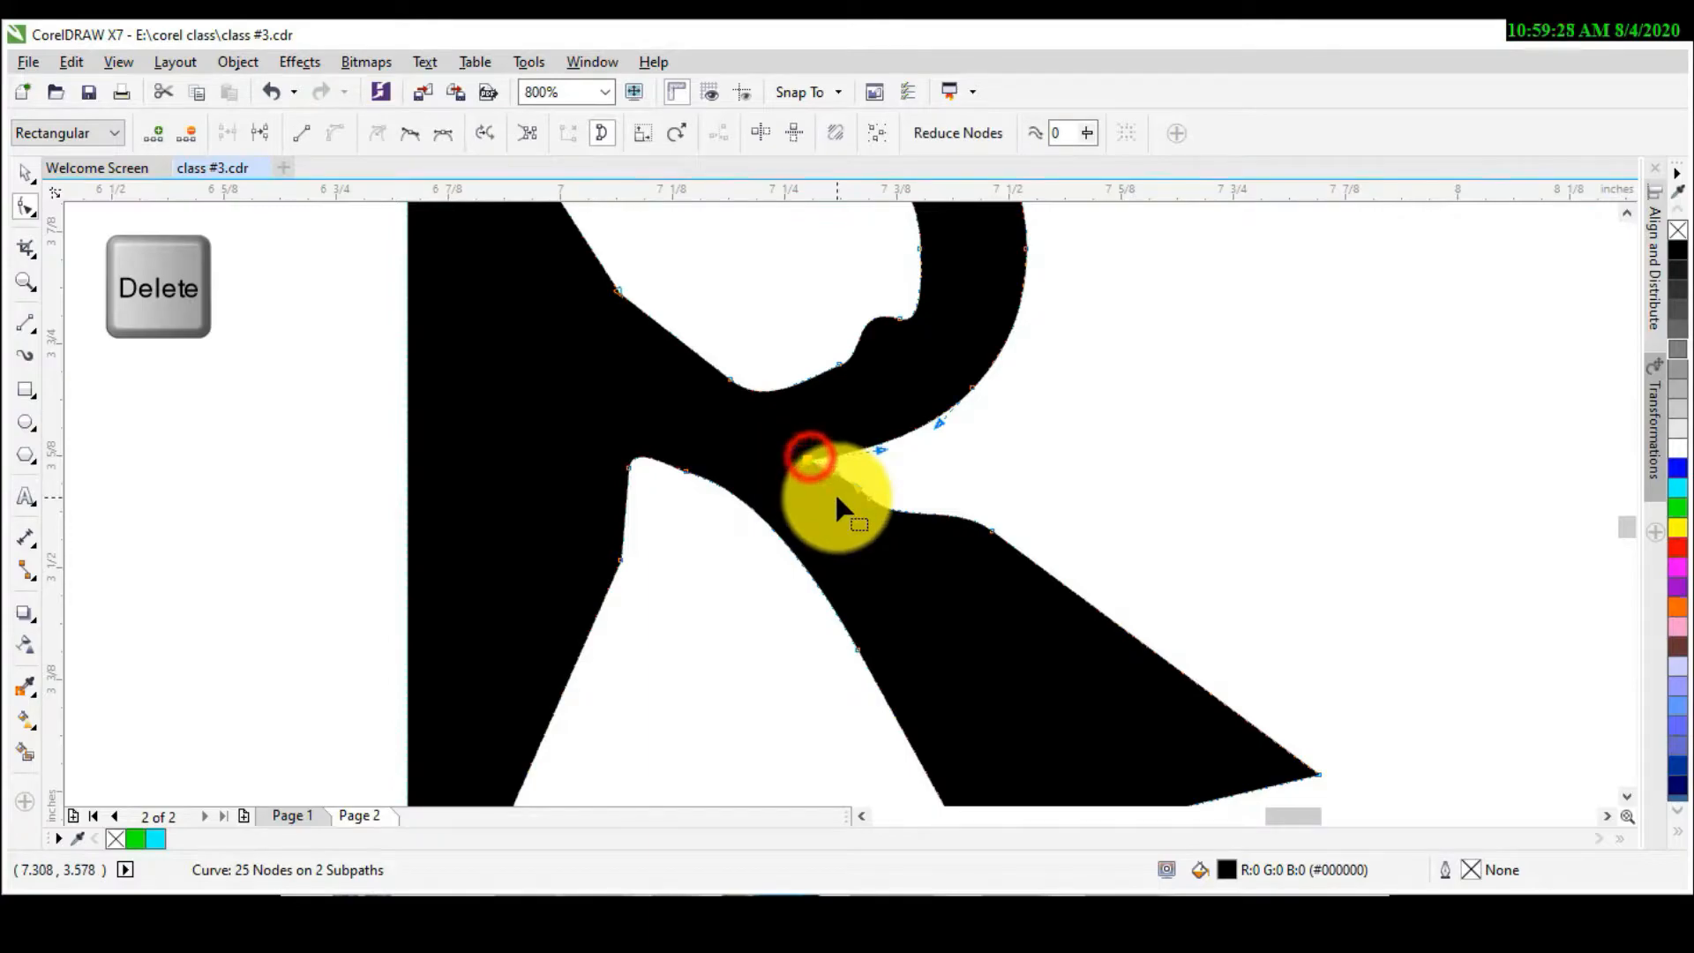
pyautogui.press('Delete')
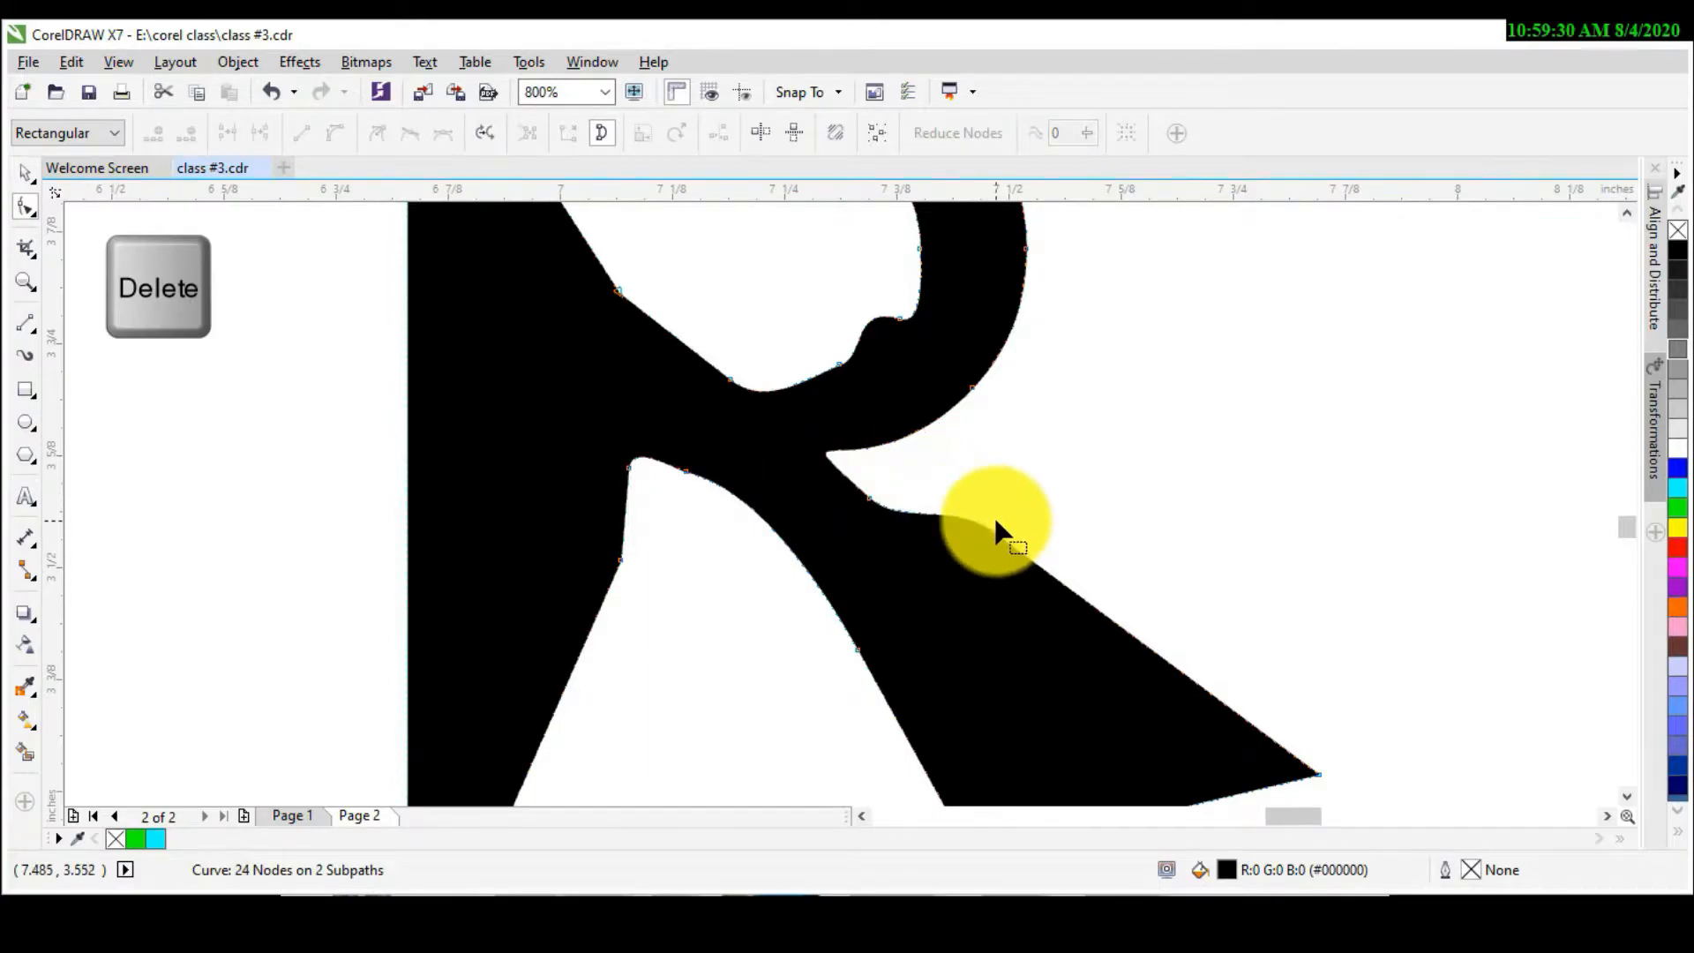
pyautogui.click(989, 529)
pyautogui.press('Delete')
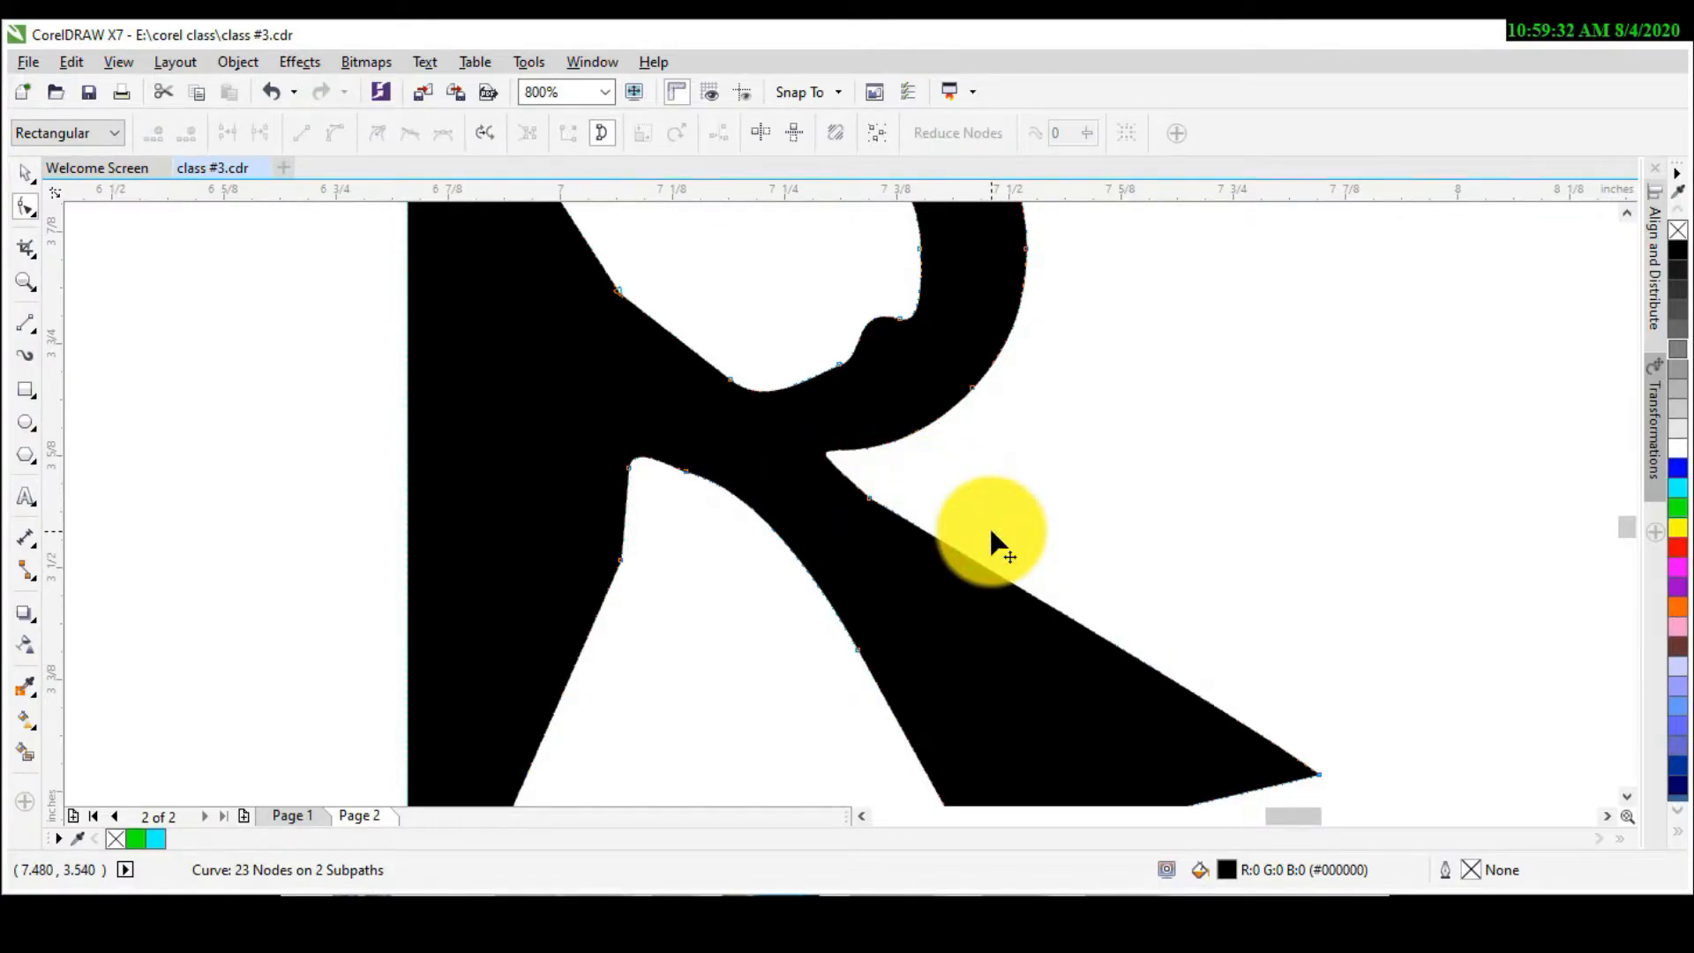
pyautogui.click(872, 498)
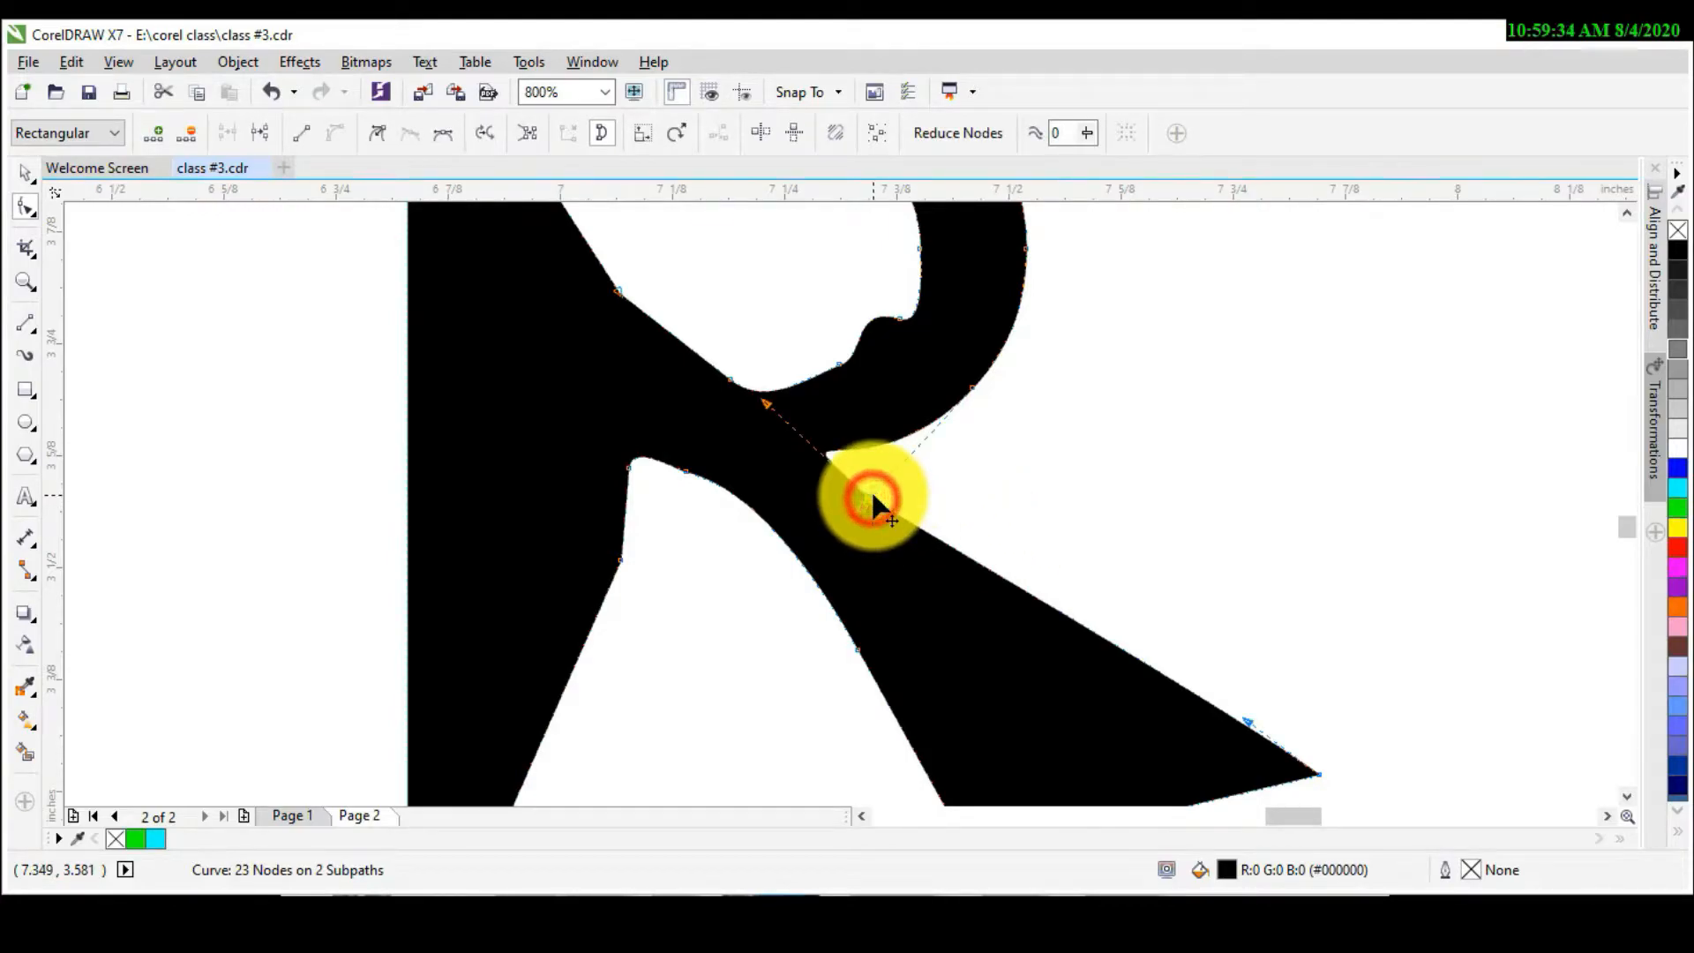
pyautogui.press('Delete')
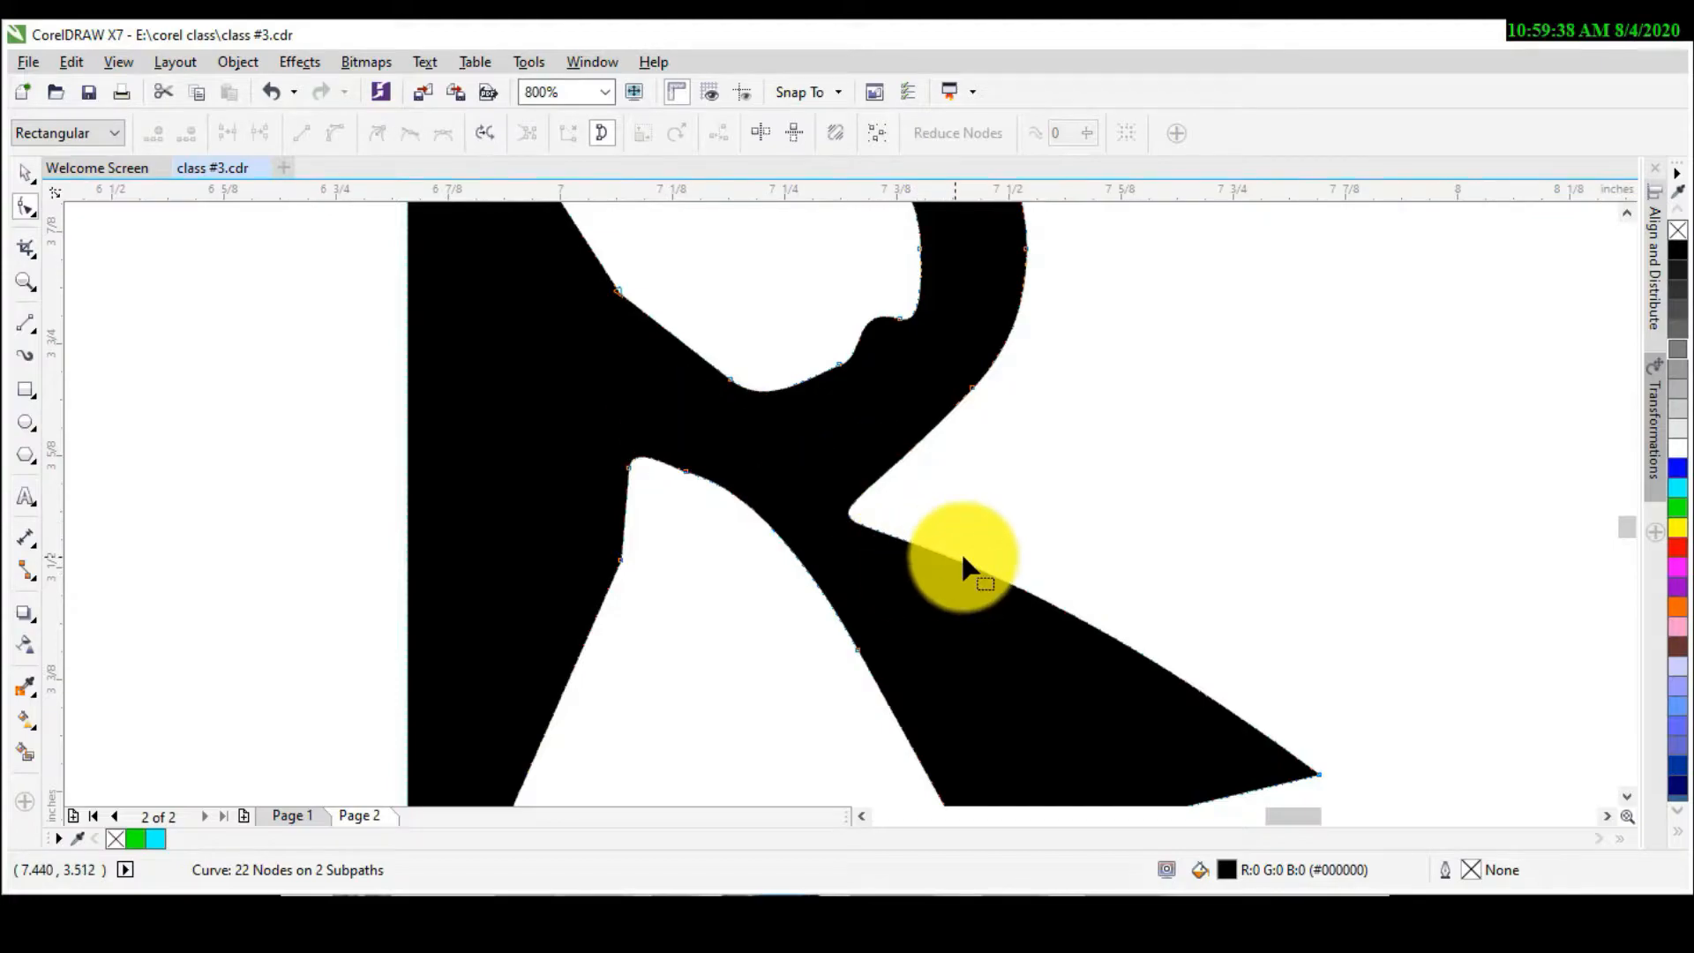
# Step: Add a node midway along the leg's outer edge and bend the curve into a wave with its control handle
pyautogui.click(1021, 585)
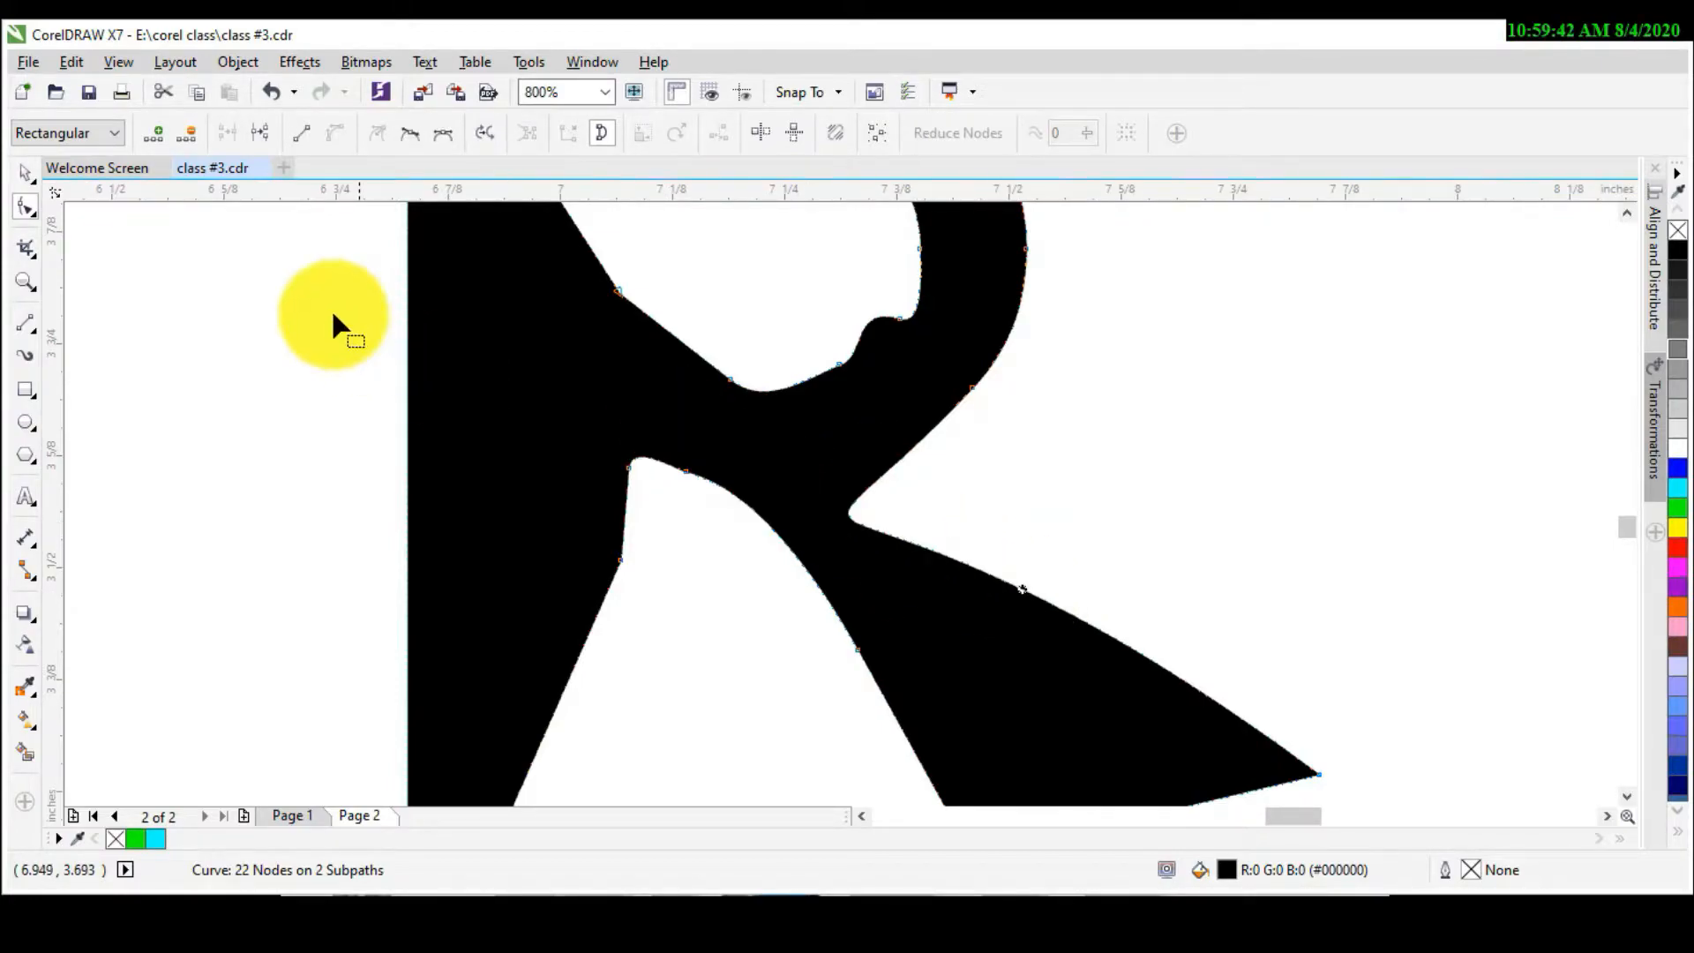
pyautogui.click(150, 135)
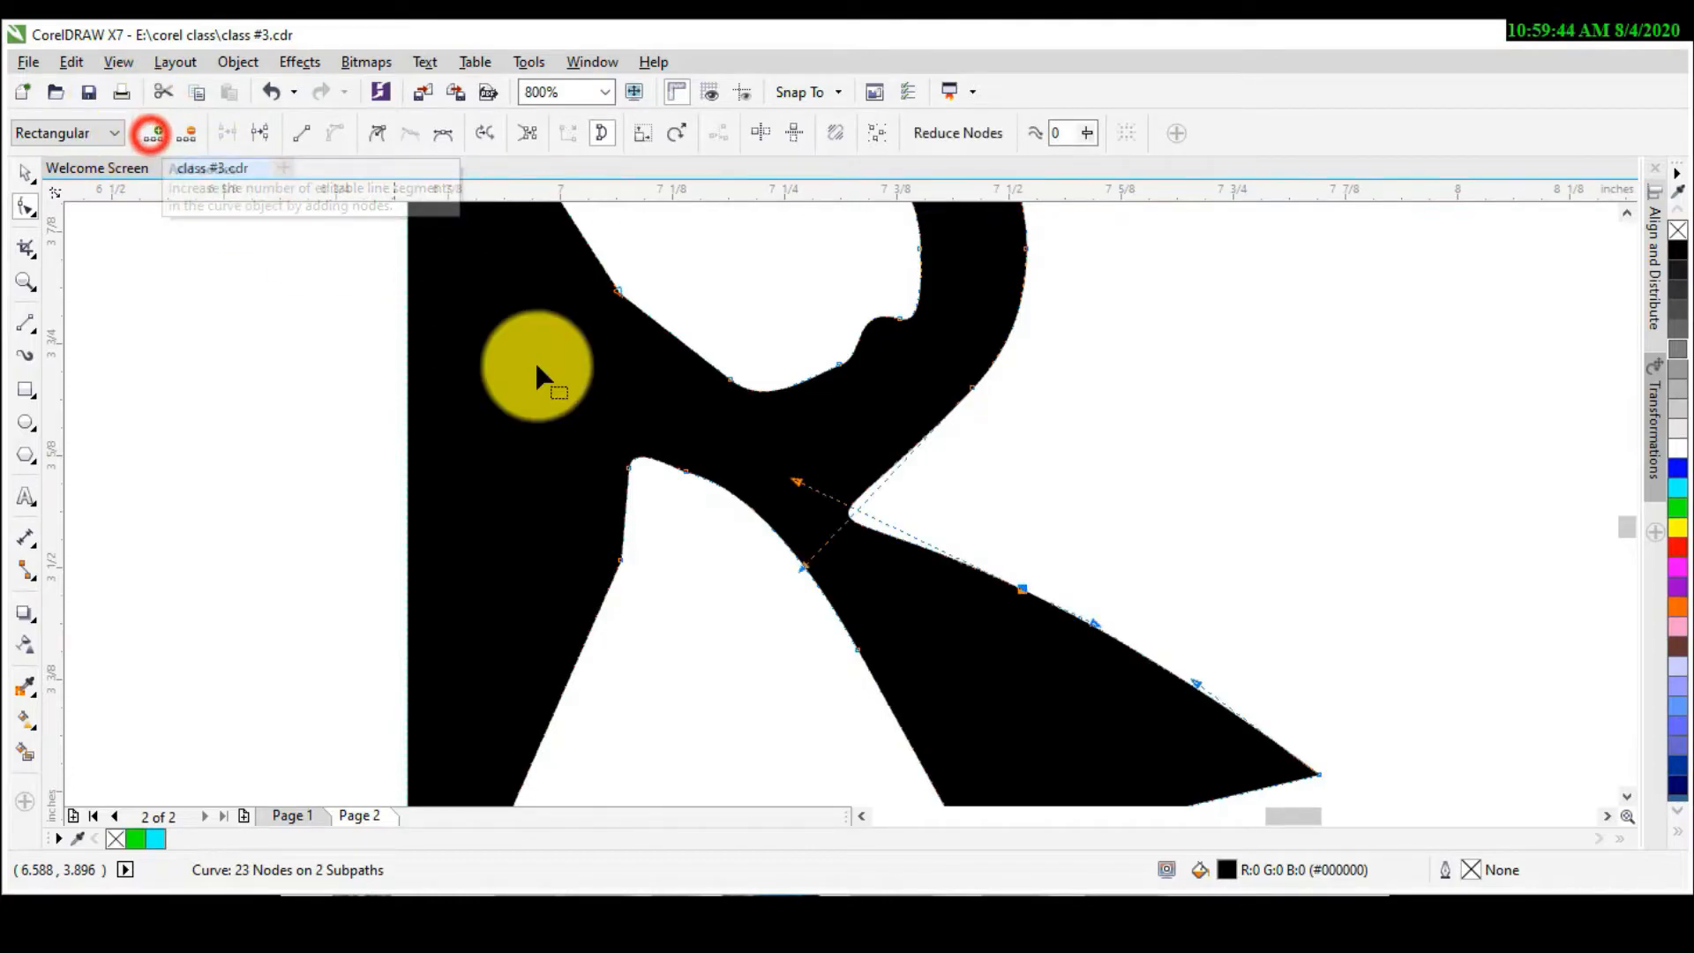
pyautogui.moveTo(1101, 631); pyautogui.dragTo(1062, 669)
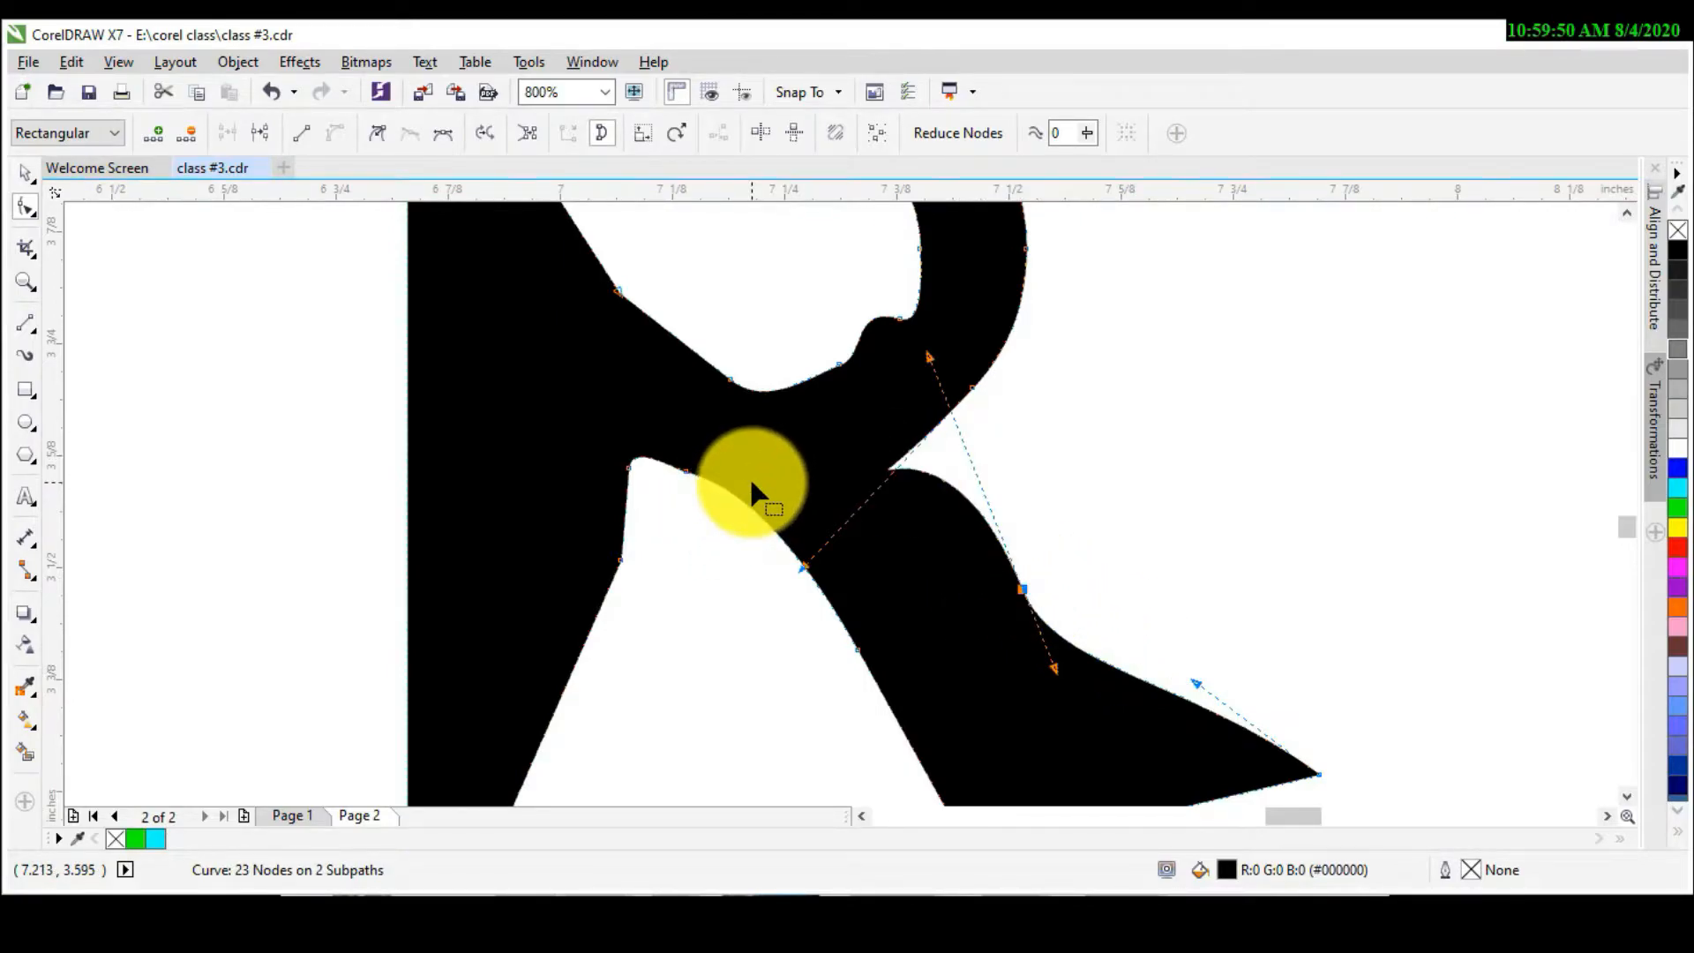
# Step: Add a node on the stem's outer edge, convert its segment to a curve, and bend the part below it inward
pyautogui.click(406, 480)
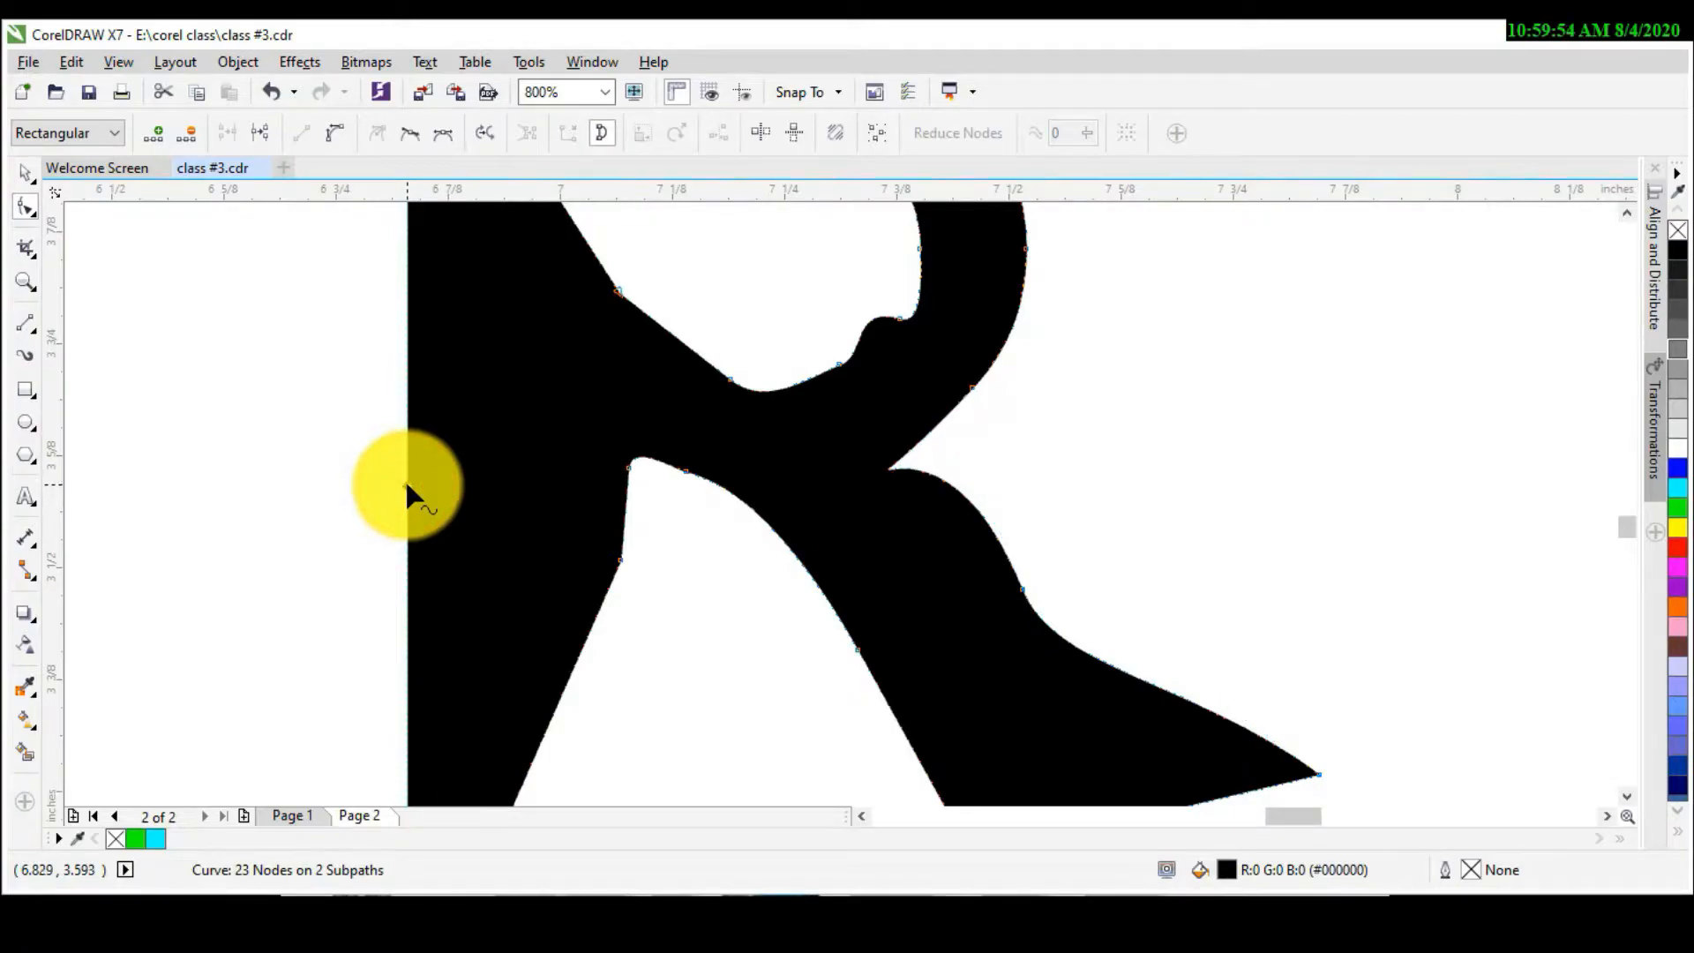
pyautogui.doubleClick(406, 486)
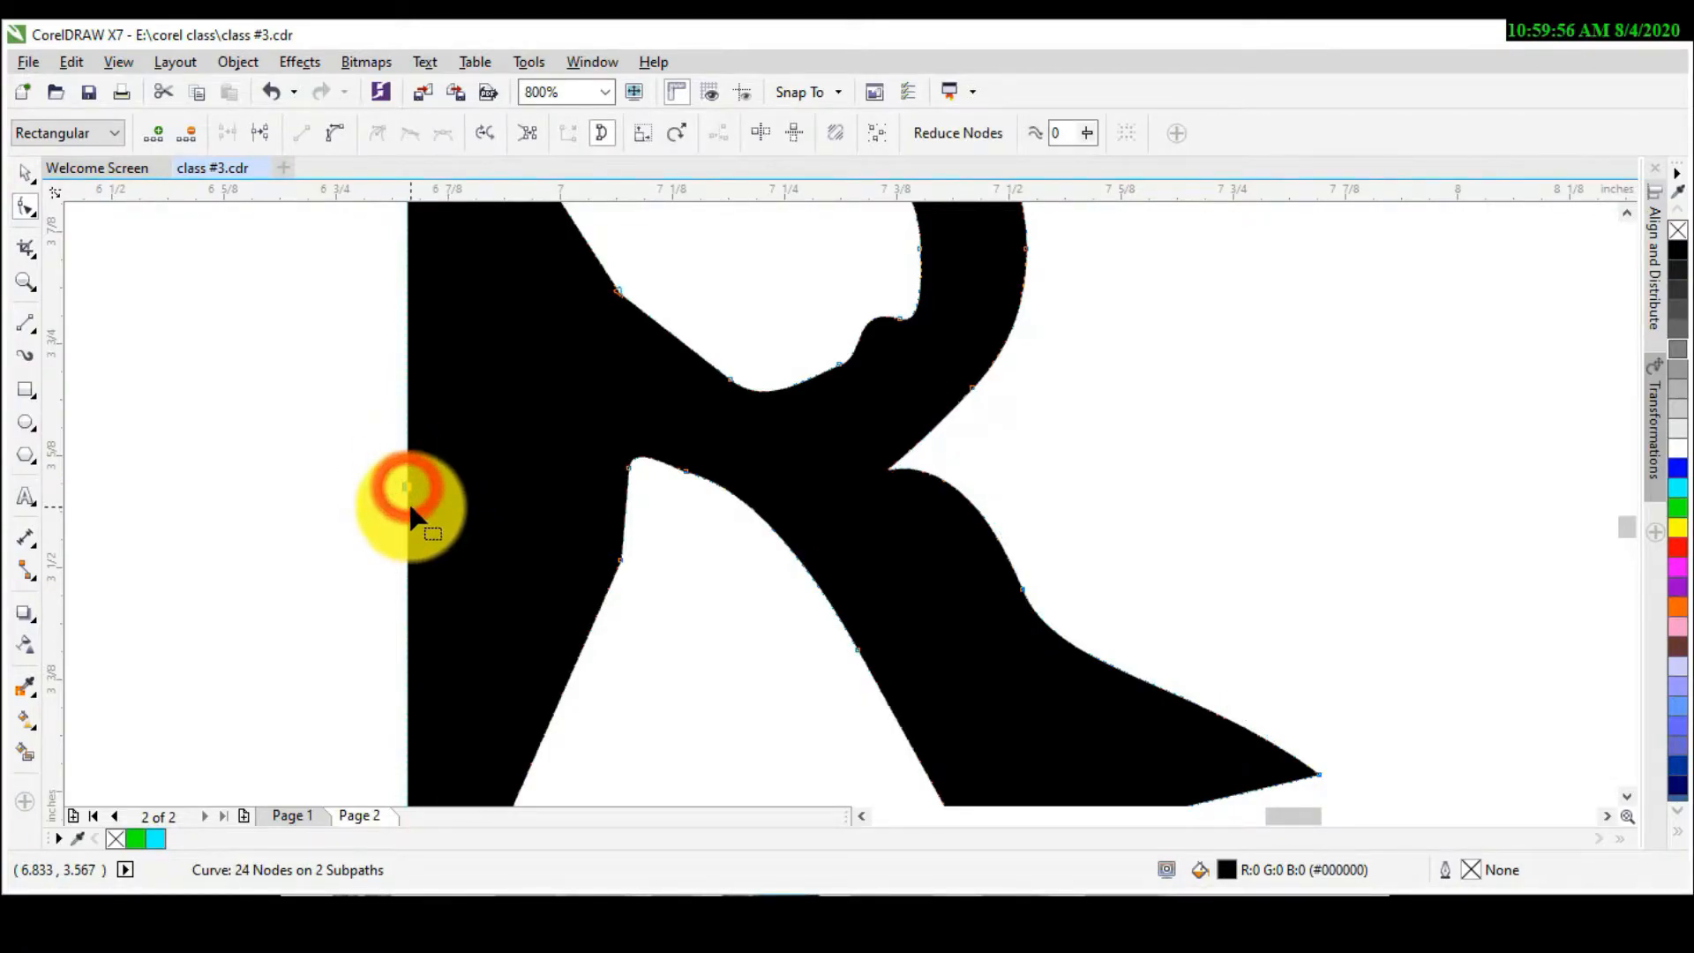
pyautogui.click(406, 486)
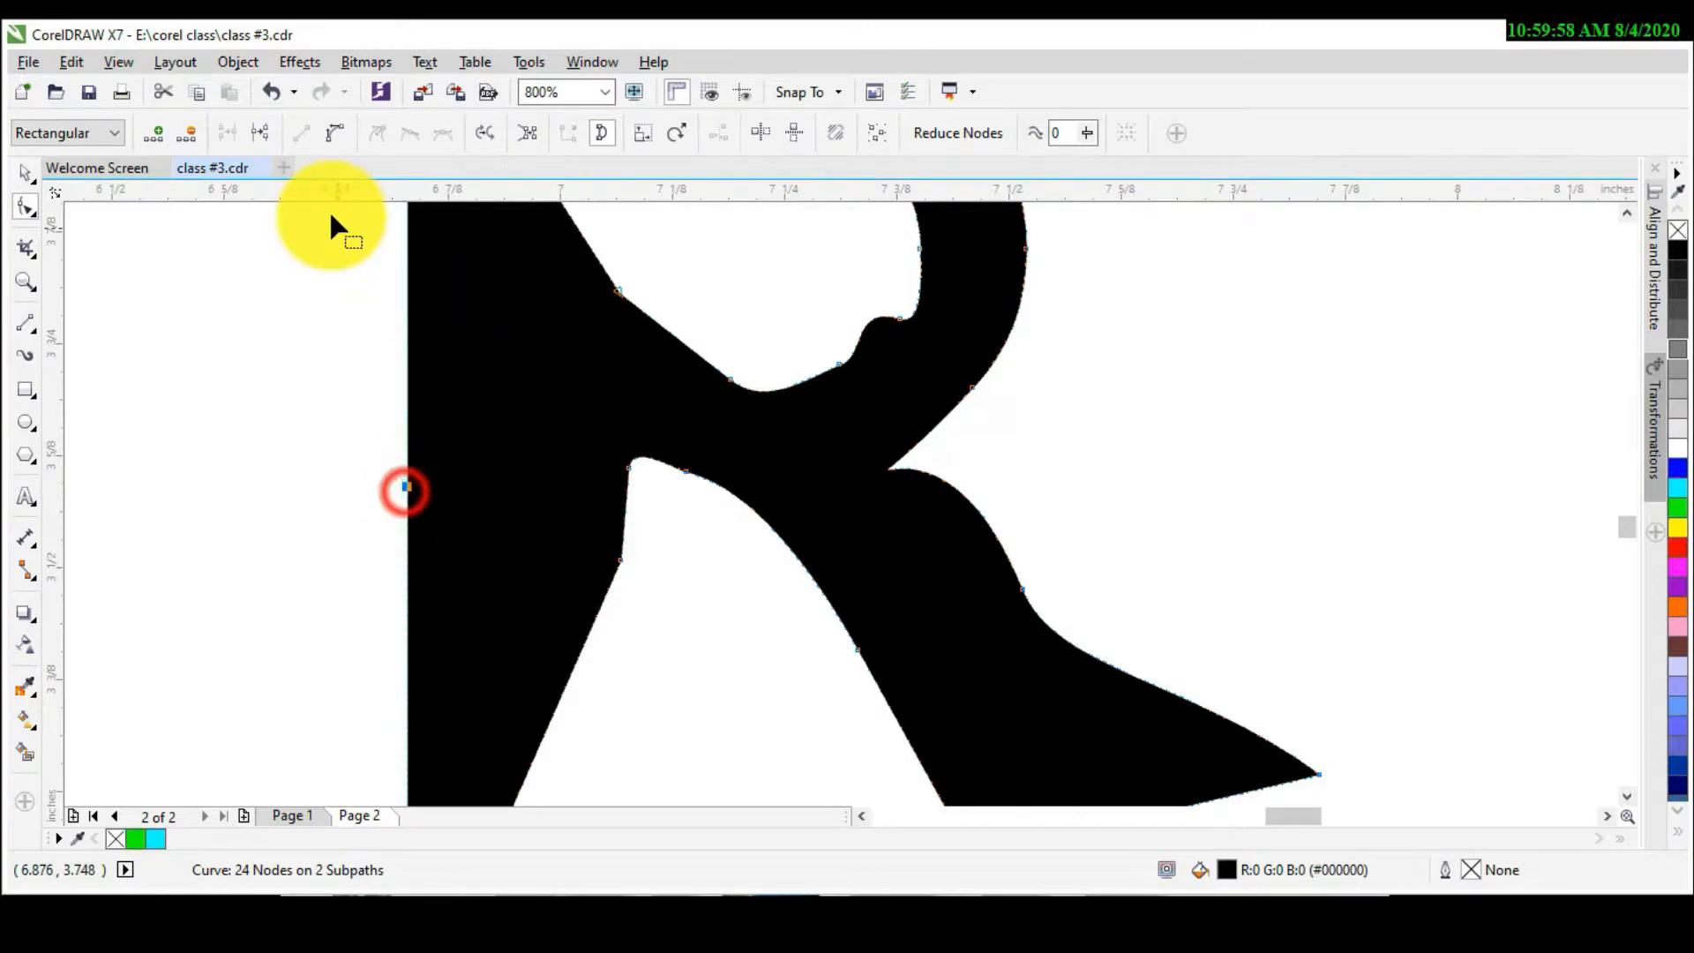
pyautogui.click(335, 133)
pyautogui.moveTo(406, 594); pyautogui.dragTo(473, 589)
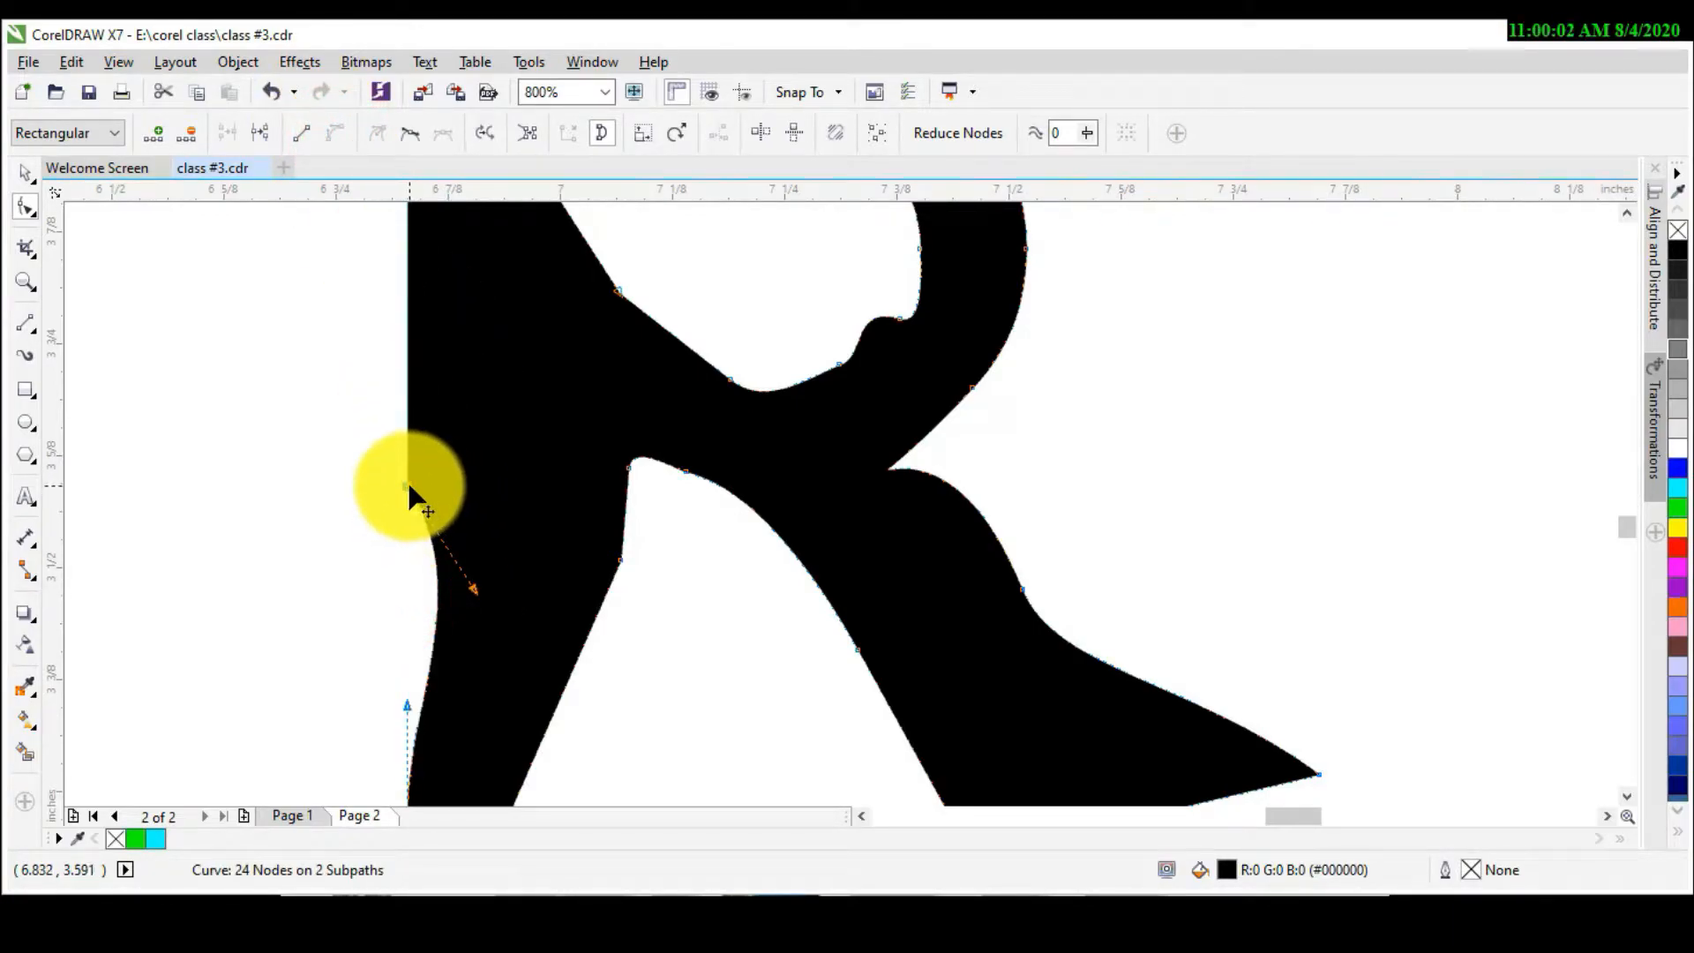
# Step: Move the stem's new node up and outward, and adjust its control handle so the lower edge curves down to the foot
pyautogui.moveTo(406, 486); pyautogui.dragTo(287, 389)
pyautogui.moveTo(361, 505); pyautogui.dragTo(300, 477)
pyautogui.click(196, 436)
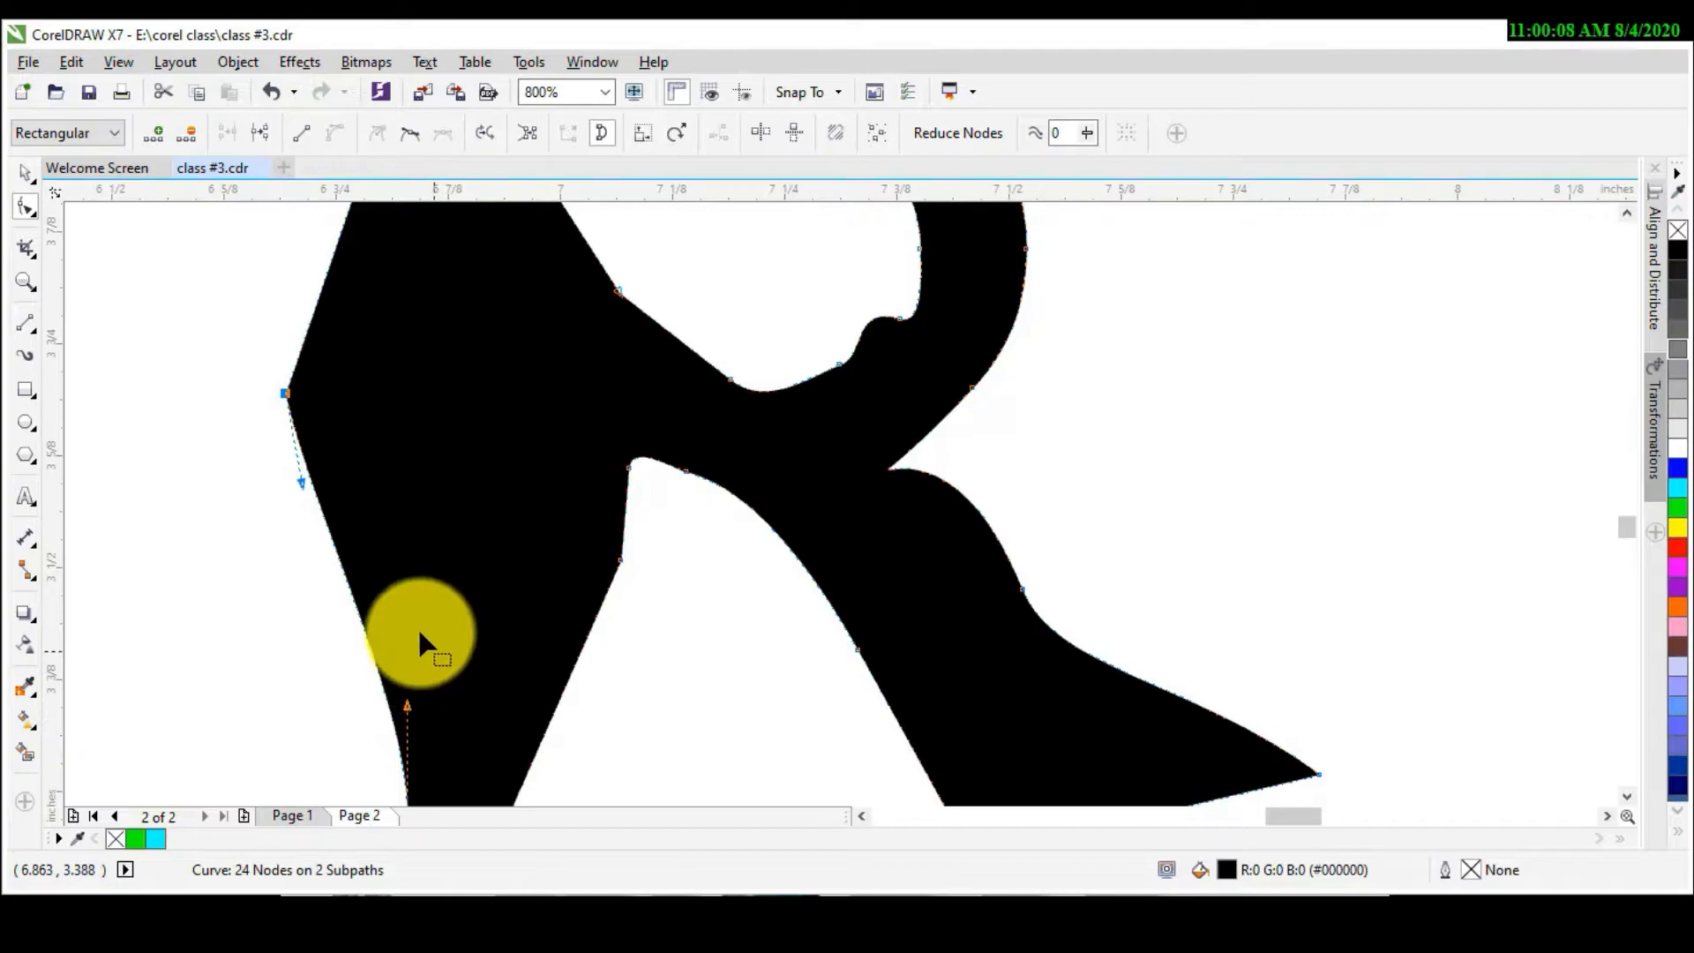
# Step: Swing the control handles of the smooth node midway along the leg's outer edge so the edge runs in an even slope to the toe
pyautogui.click(283, 393)
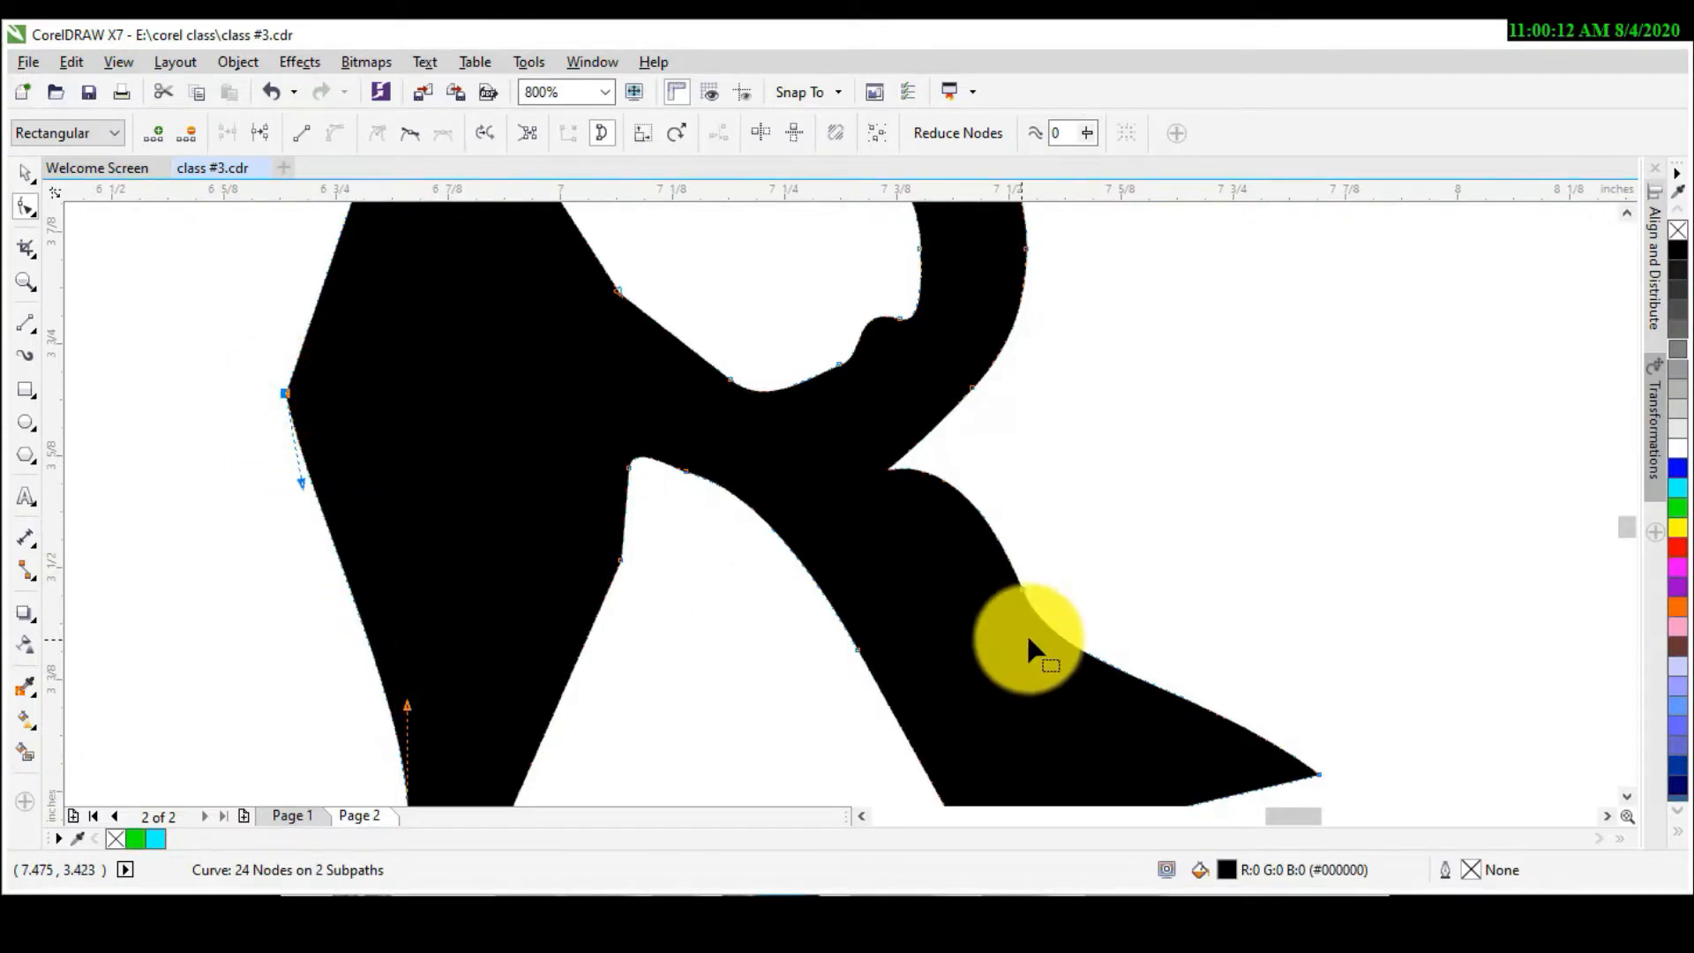
pyautogui.click(1021, 588)
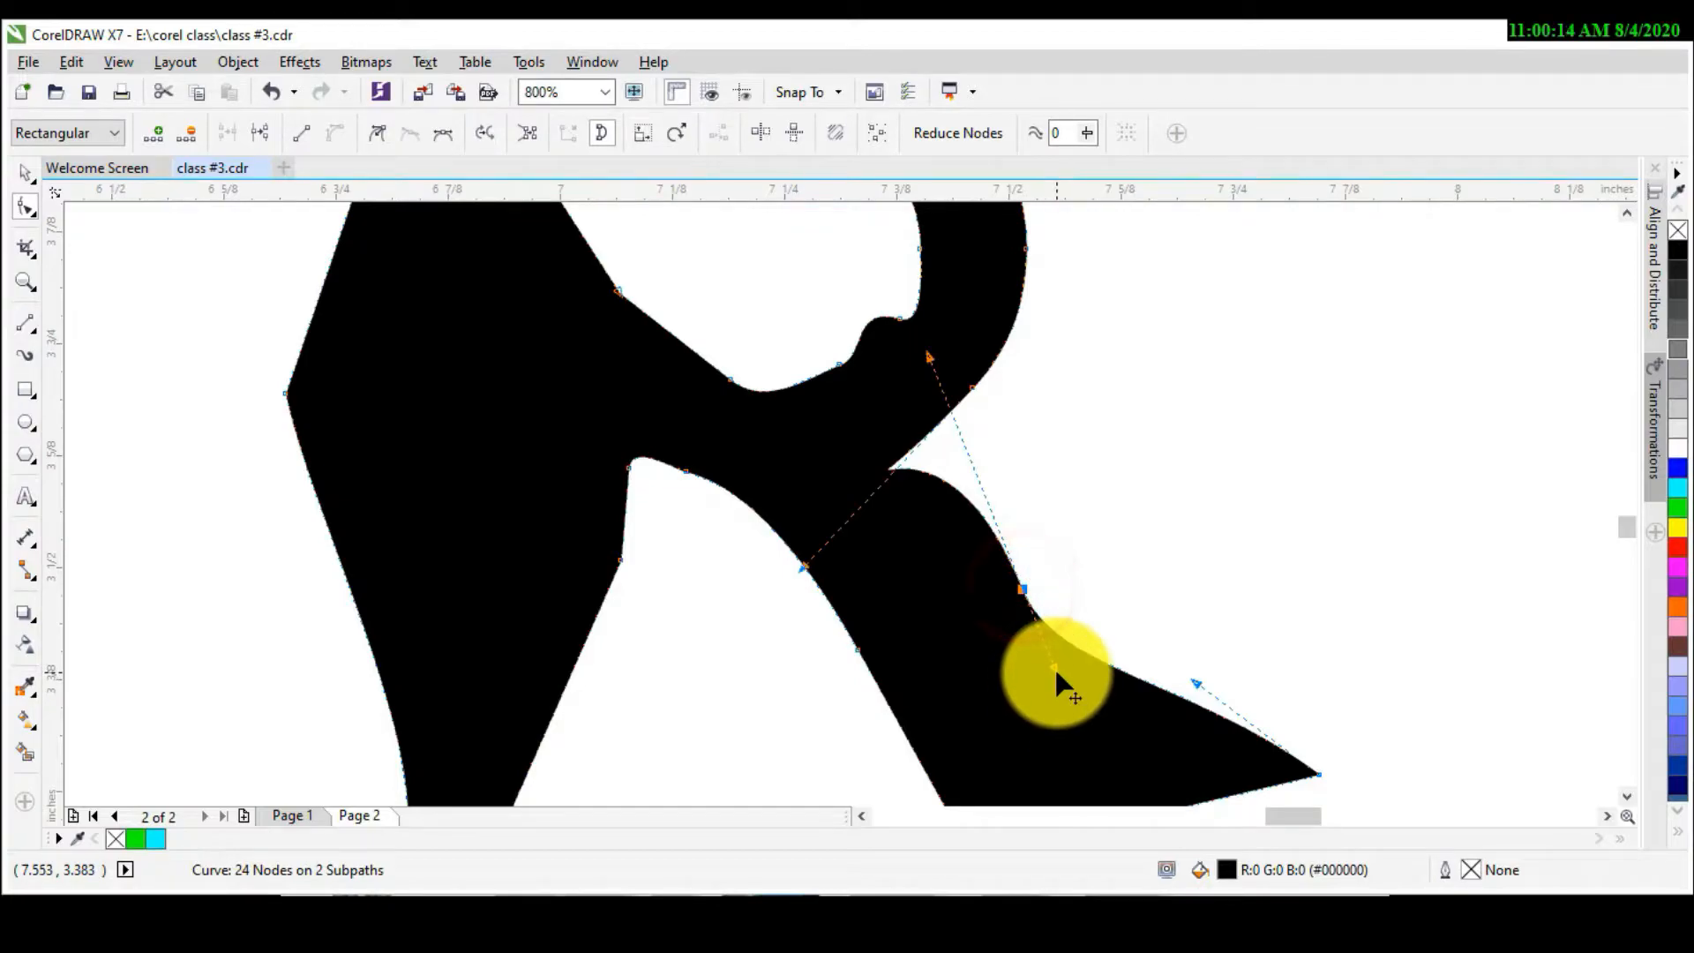
pyautogui.moveTo(1053, 668); pyautogui.dragTo(1102, 582)
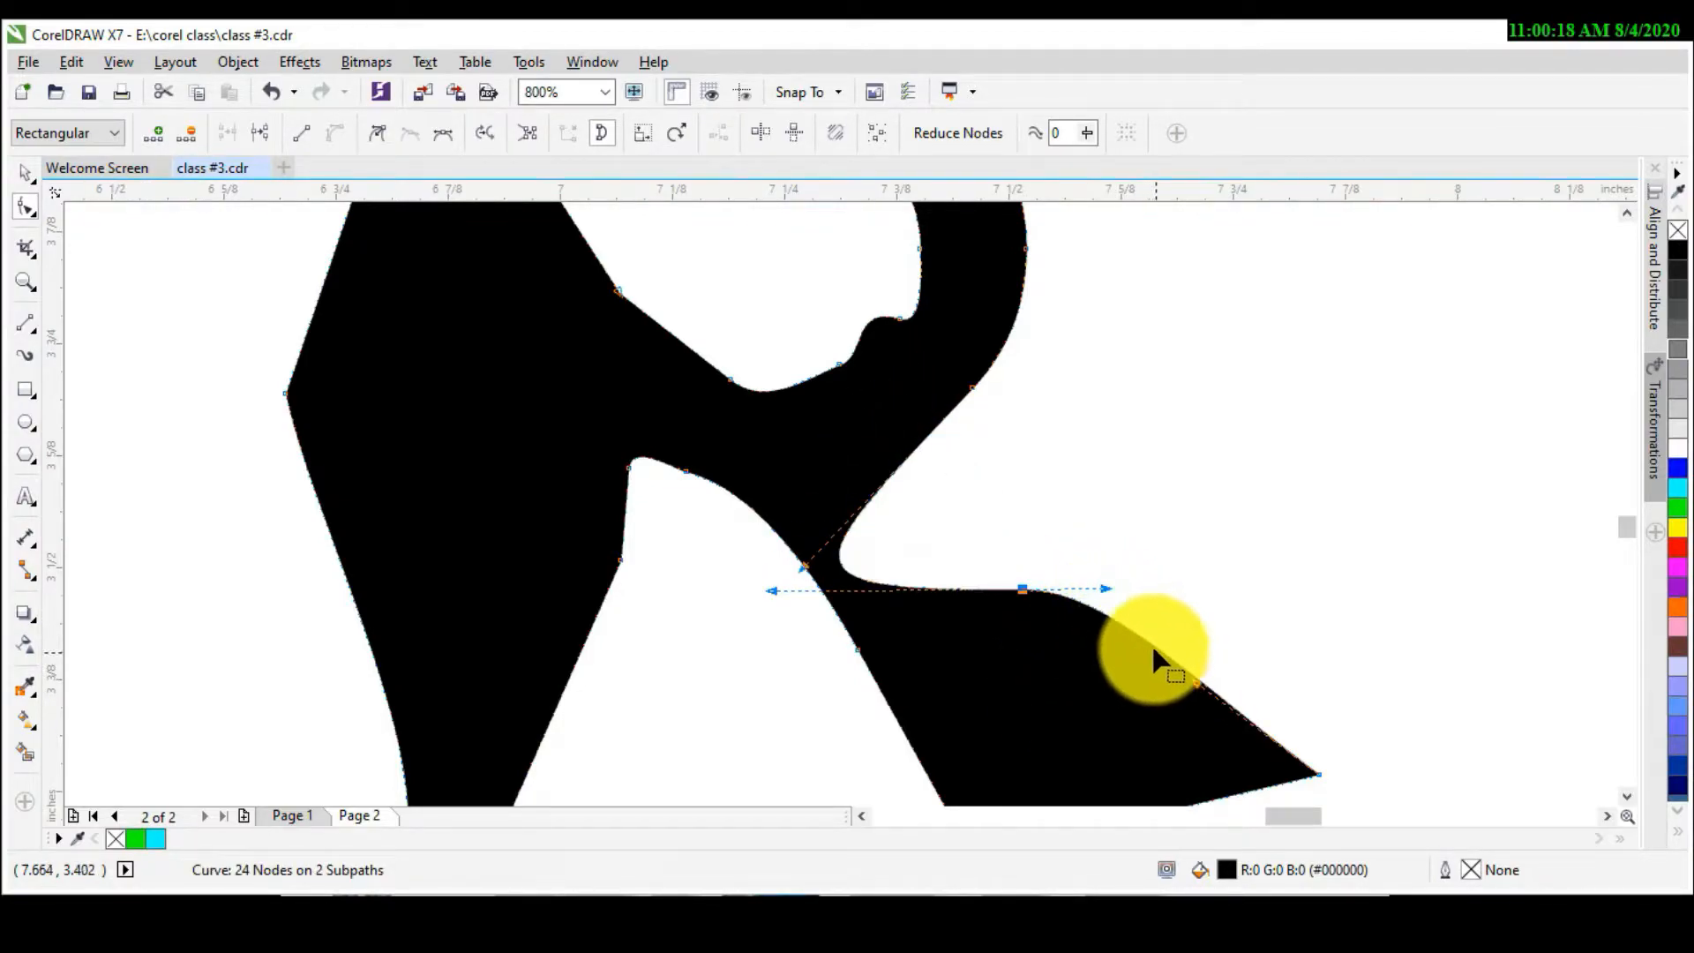
pyautogui.moveTo(877, 589); pyautogui.dragTo(858, 498)
pyautogui.moveTo(1108, 588); pyautogui.dragTo(1124, 623)
pyautogui.click(1022, 590)
pyautogui.moveTo(1117, 713); pyautogui.dragTo(1155, 645)
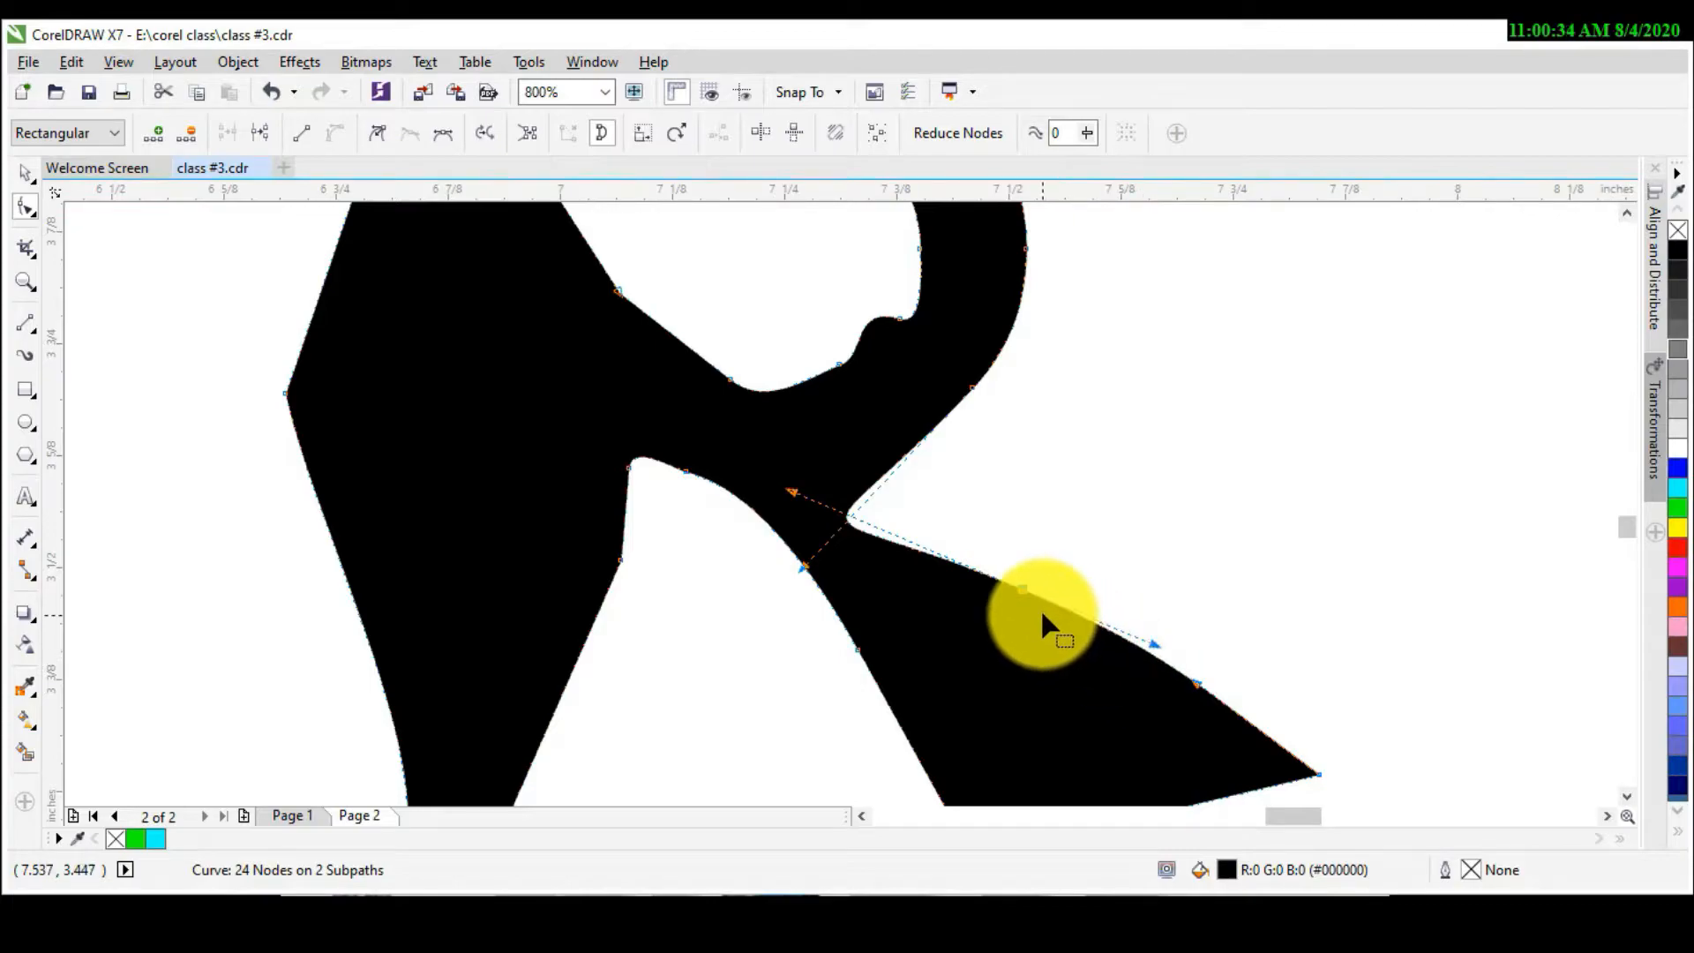
# Step: Convert the leg's outer-edge node to a cusp and reshape only the curve toward the toe with its lower control handle
pyautogui.click(1021, 587)
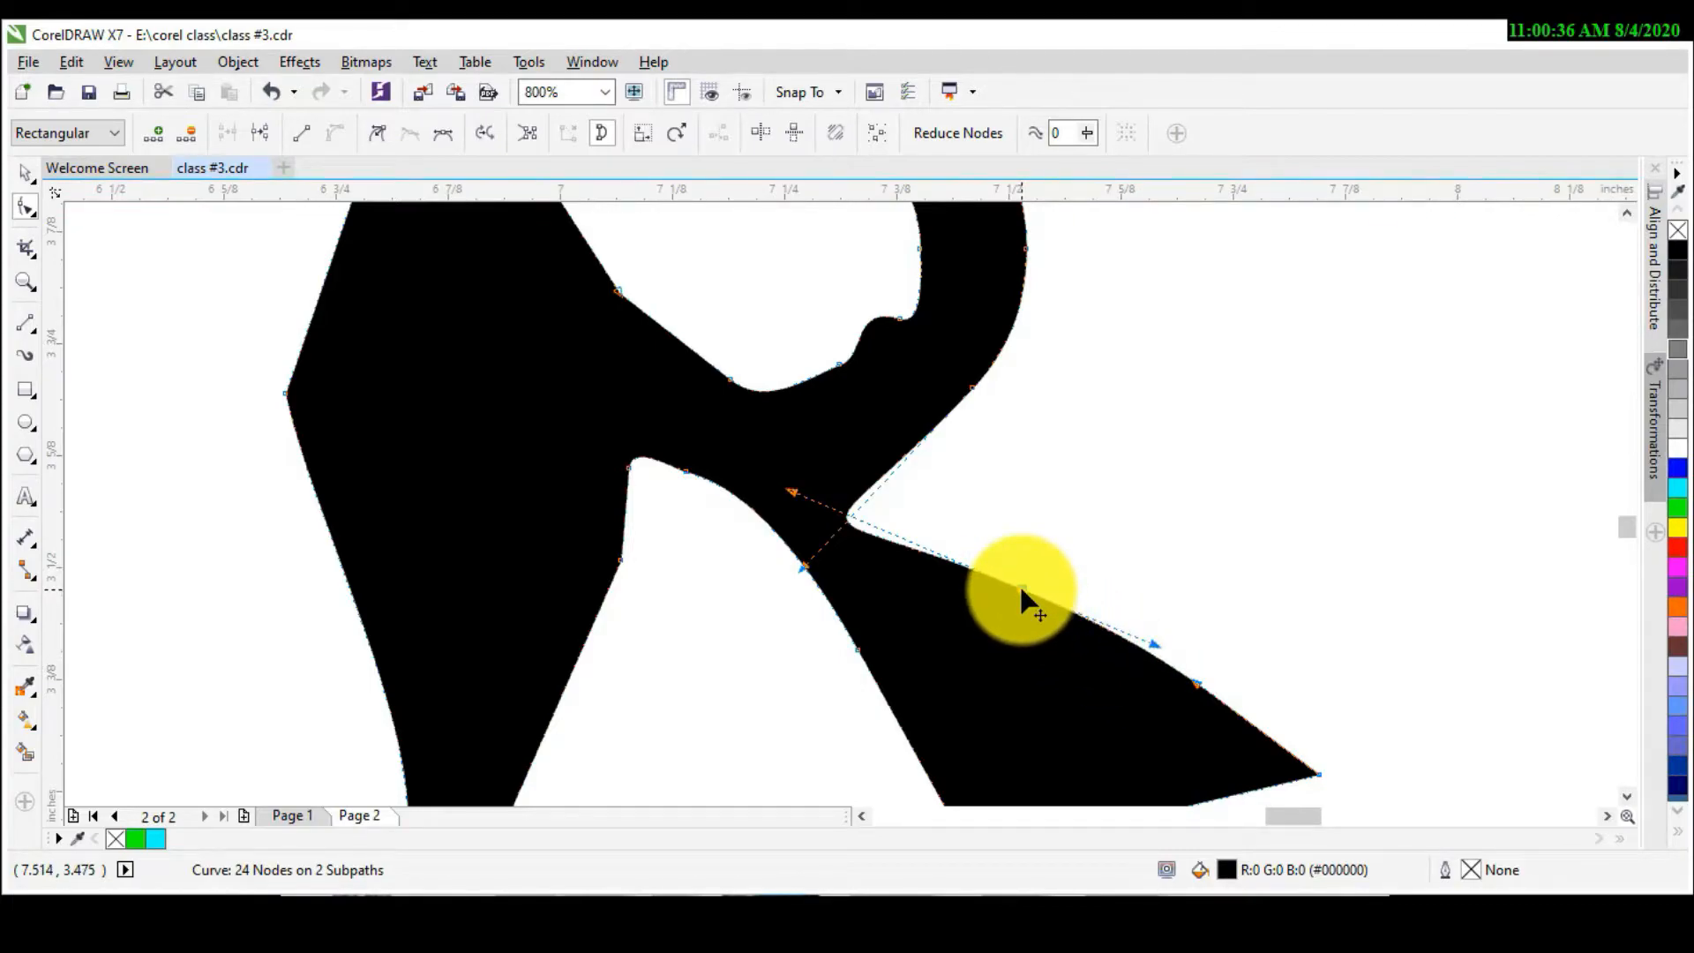
pyautogui.click(383, 134)
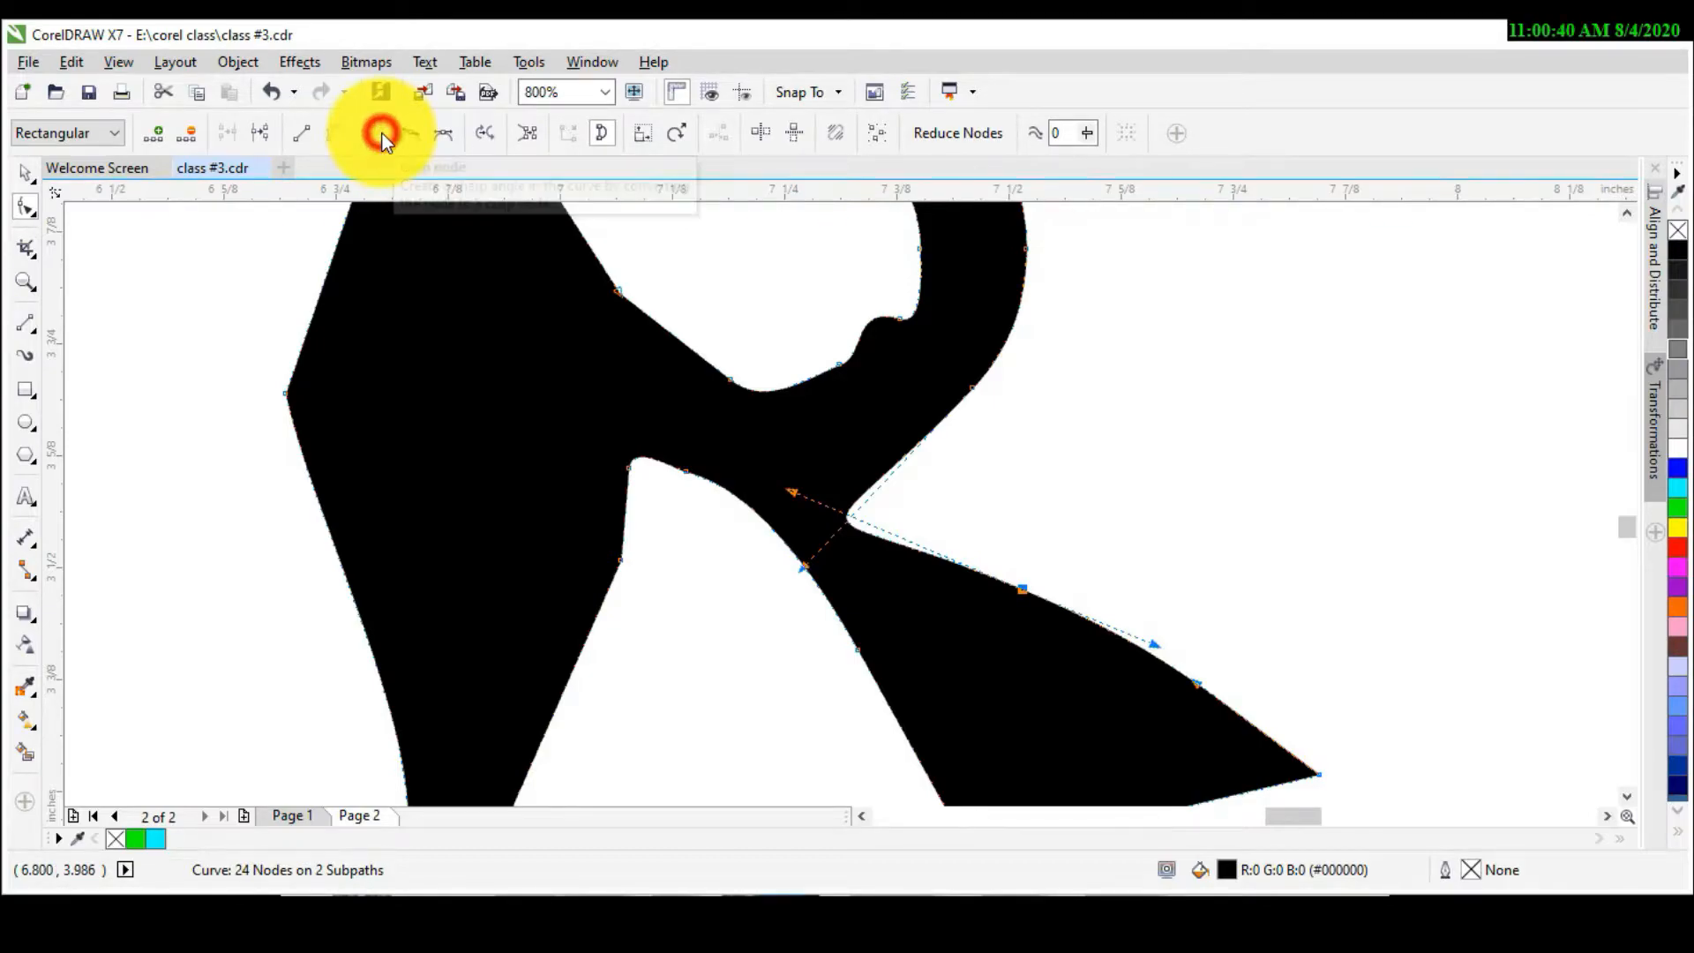
pyautogui.moveTo(1151, 644); pyautogui.dragTo(1087, 715)
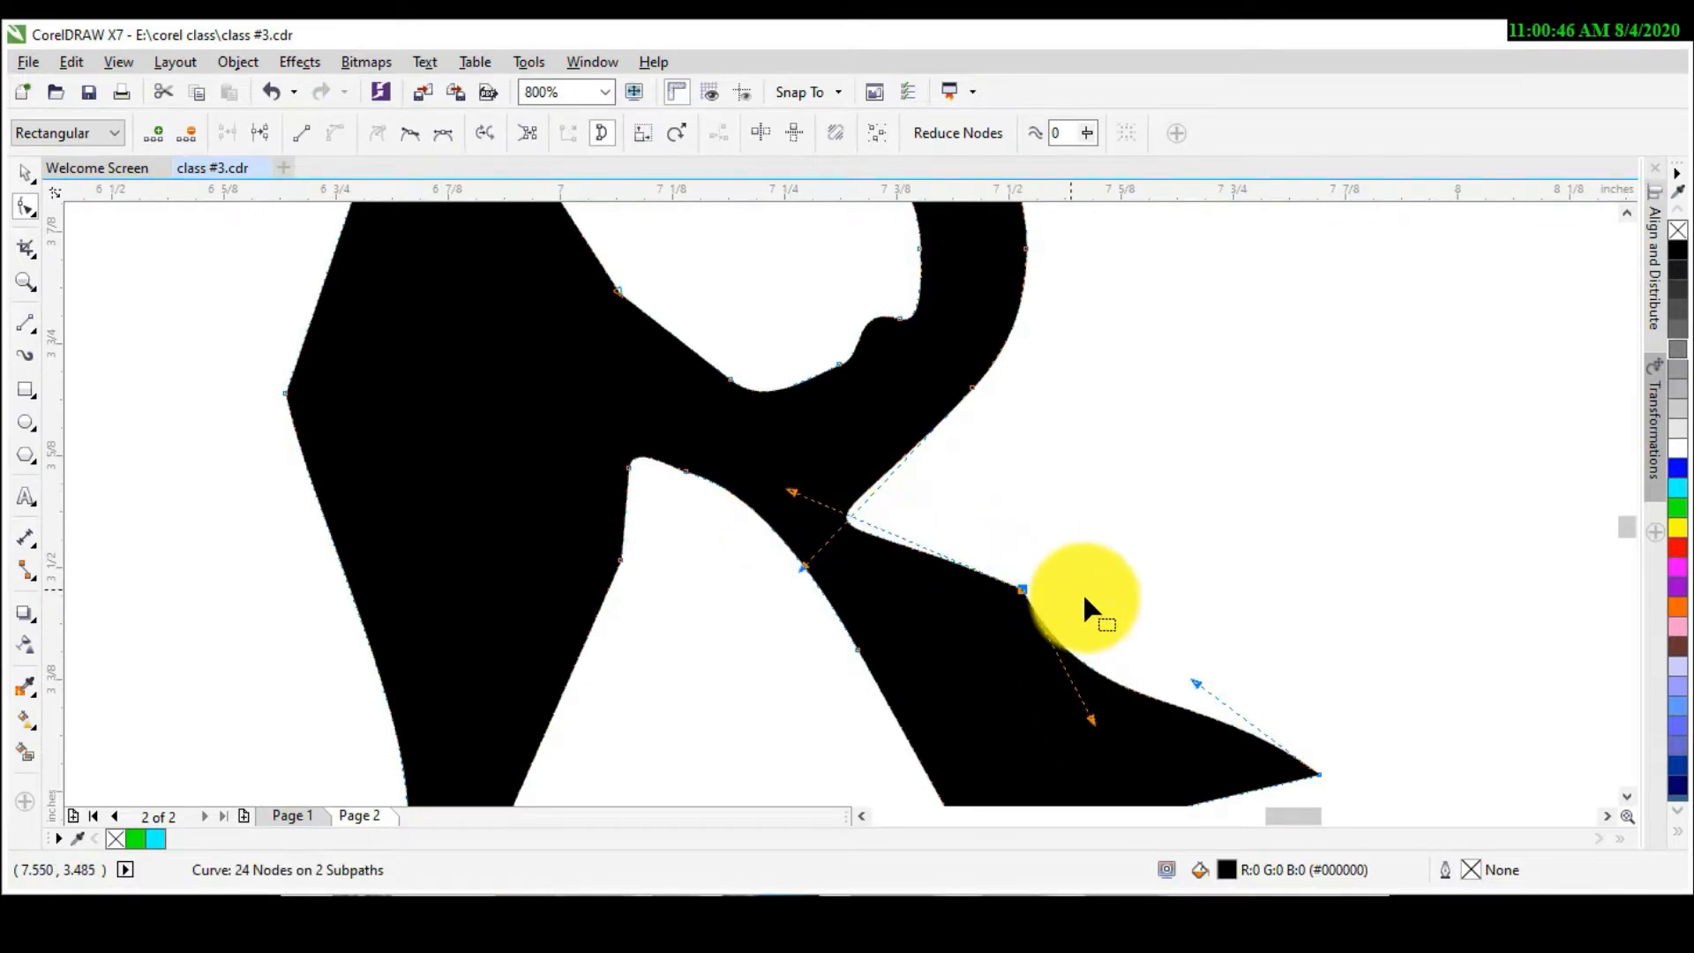
pyautogui.moveTo(1087, 713); pyautogui.dragTo(1143, 607)
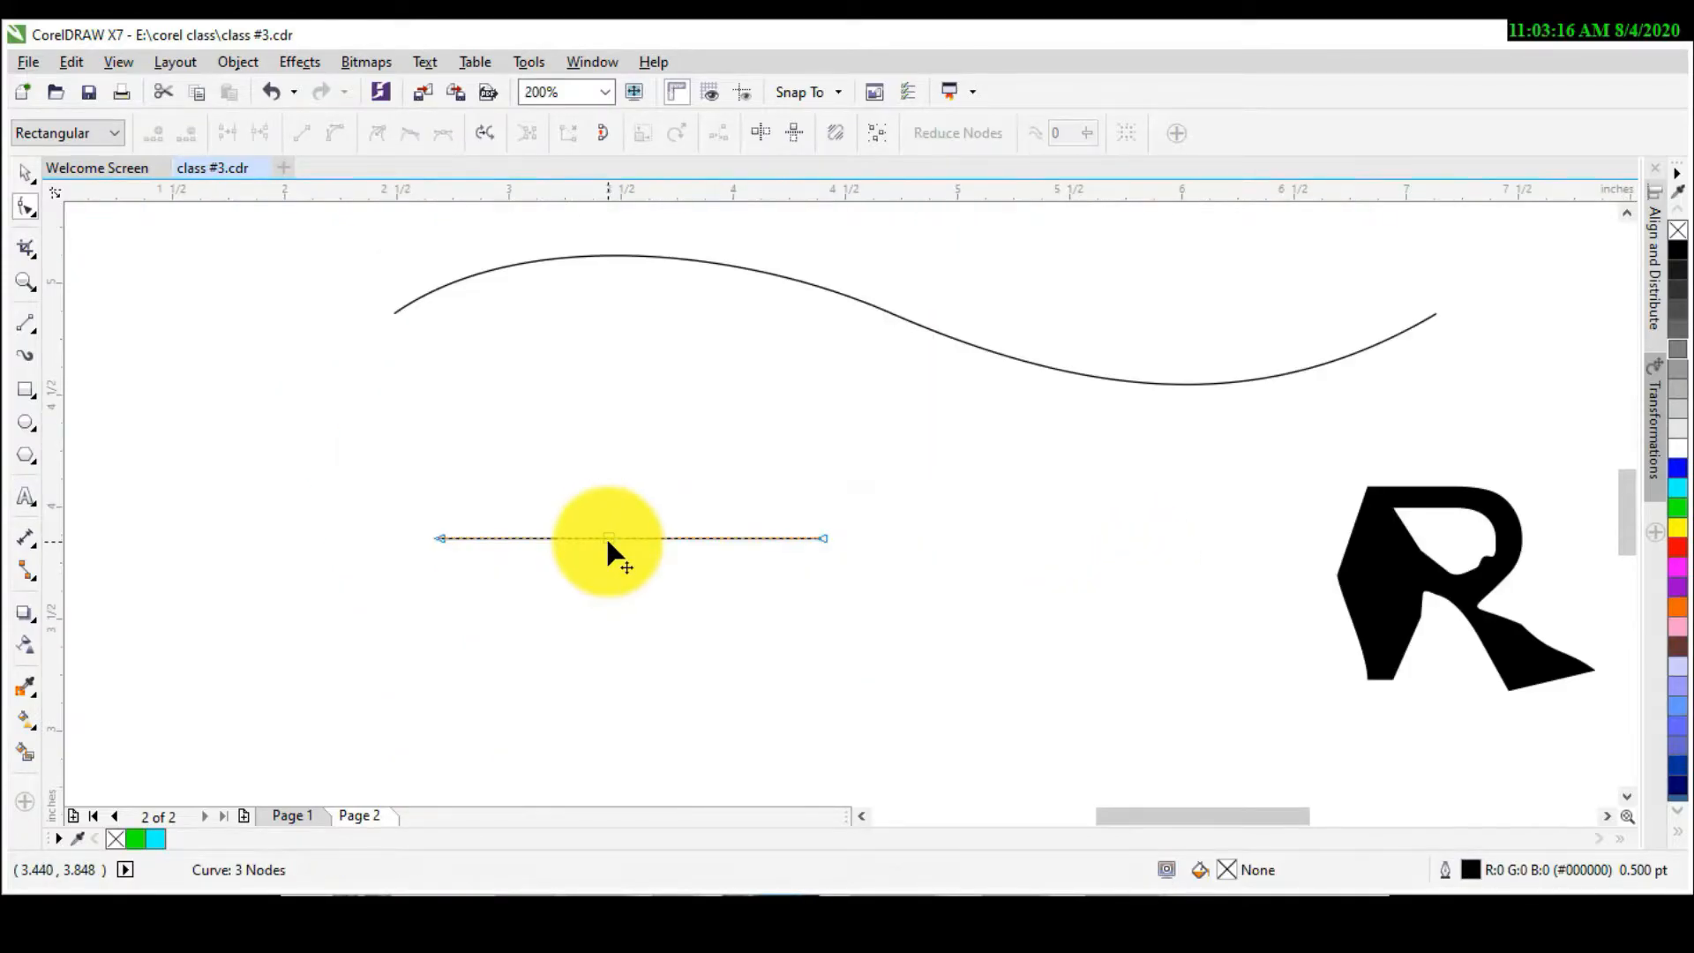
# Step: Bend the short straight line into a shallow wave by swinging the control handles of its middle node
pyautogui.click(607, 538)
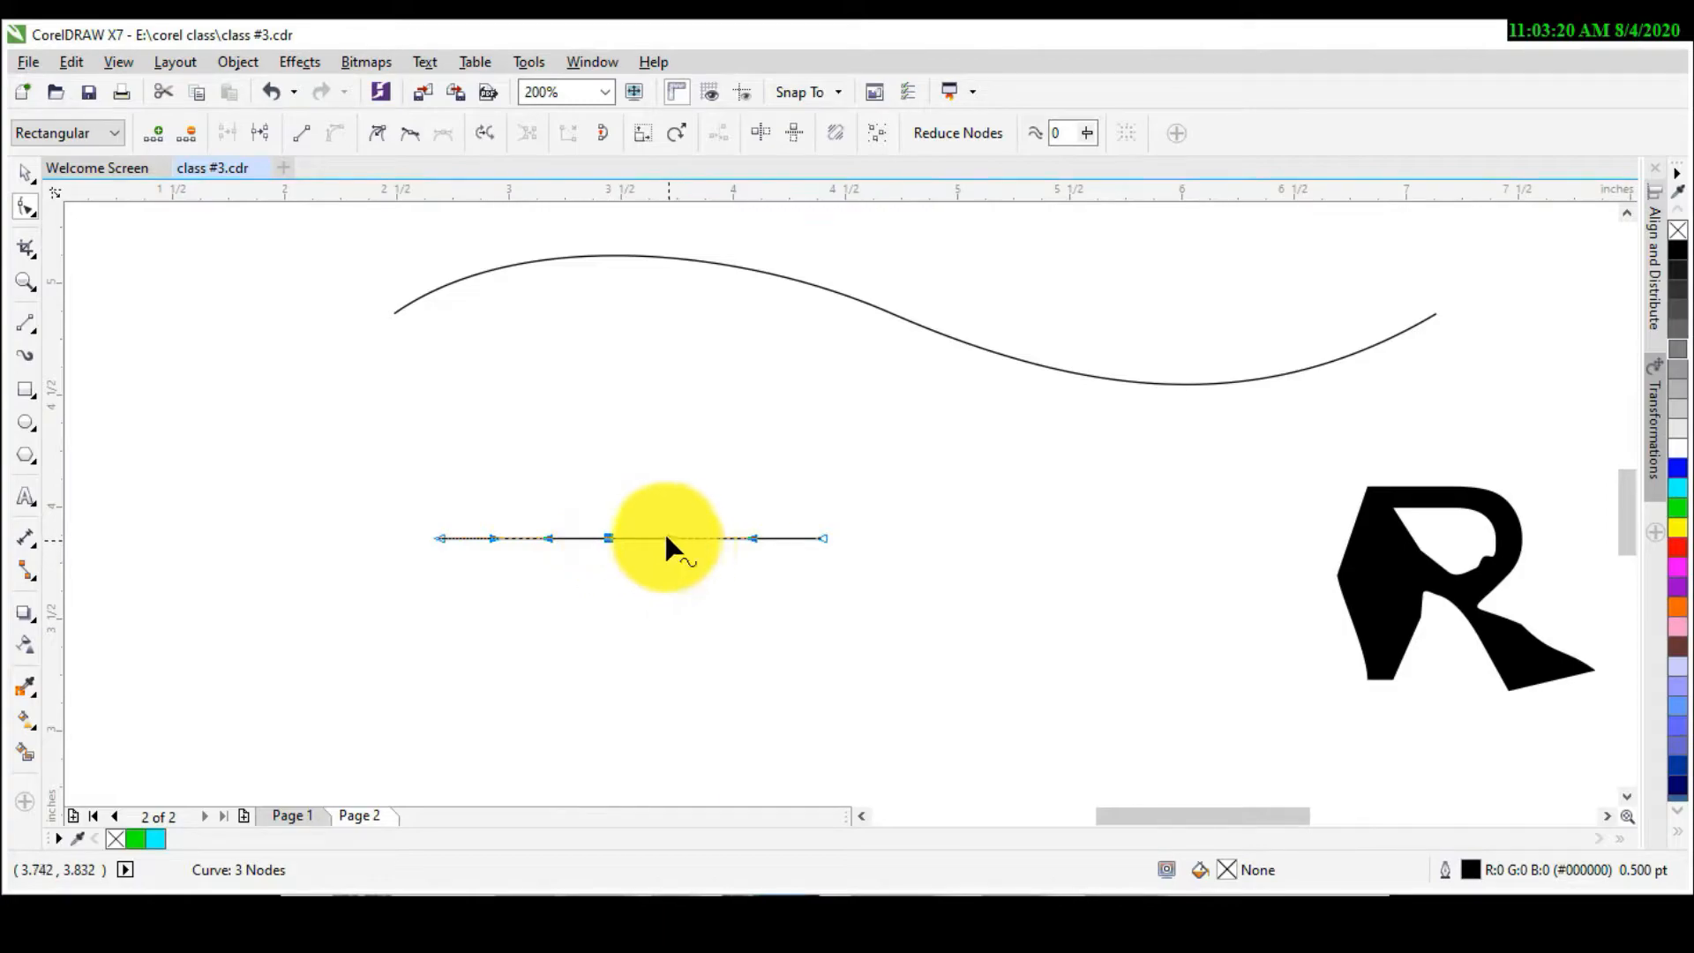
pyautogui.moveTo(668, 540); pyautogui.dragTo(668, 563)
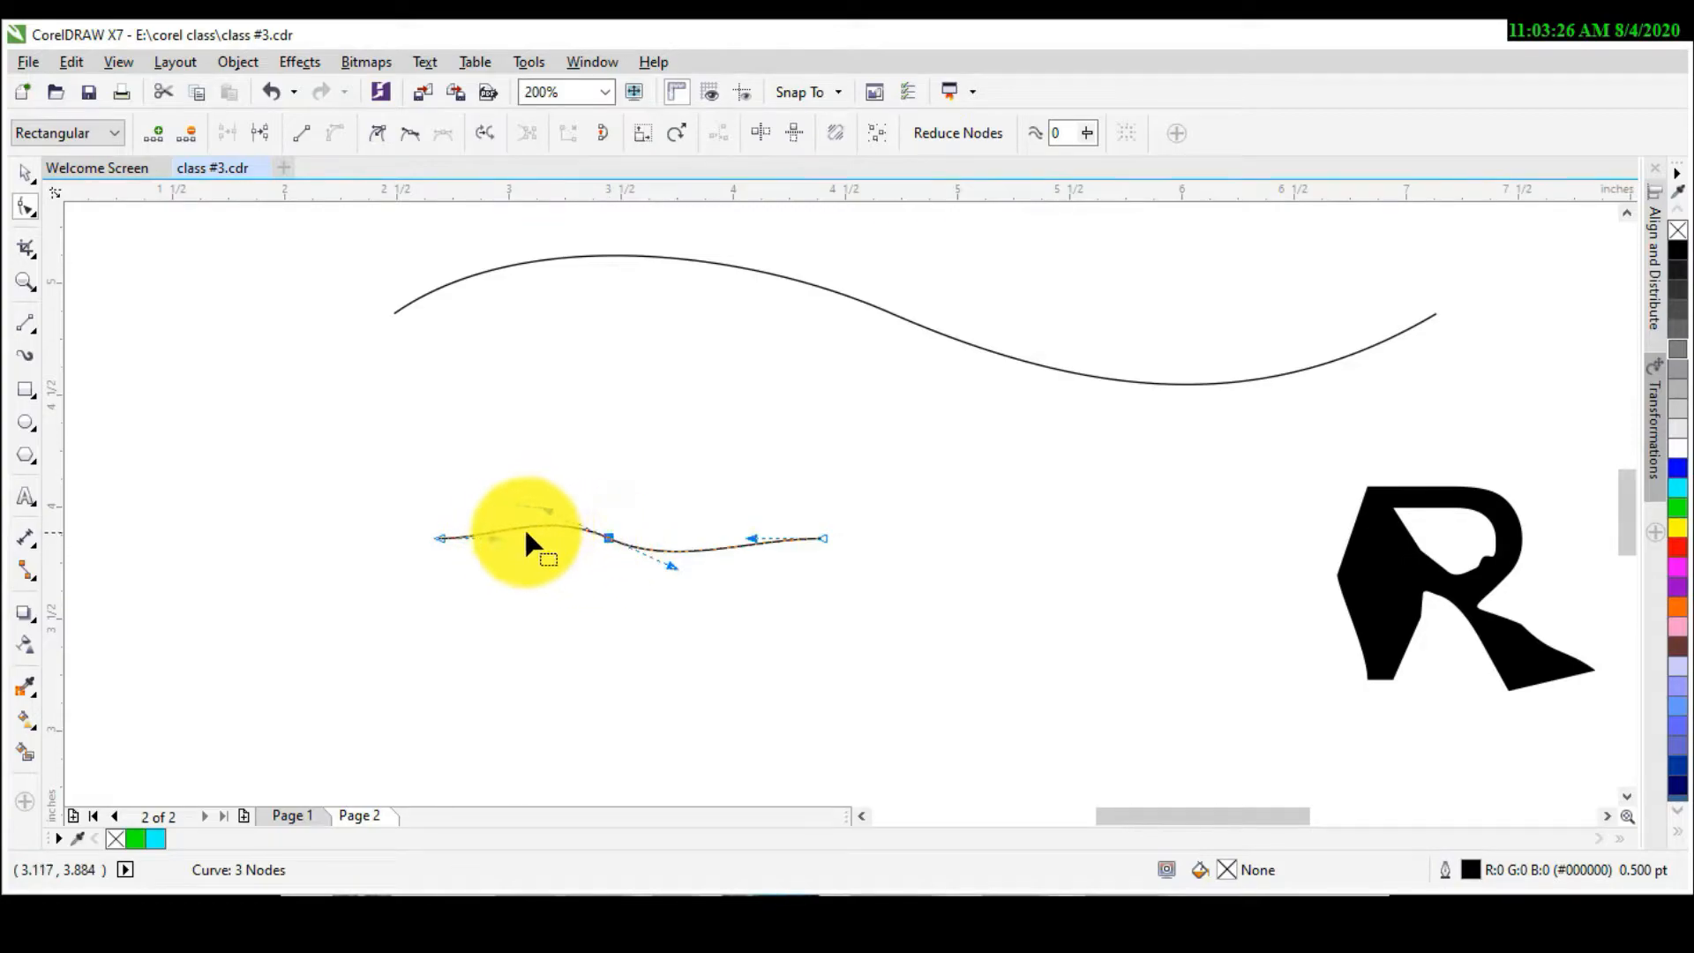
pyautogui.moveTo(667, 565); pyautogui.dragTo(704, 591)
pyautogui.click(721, 599)
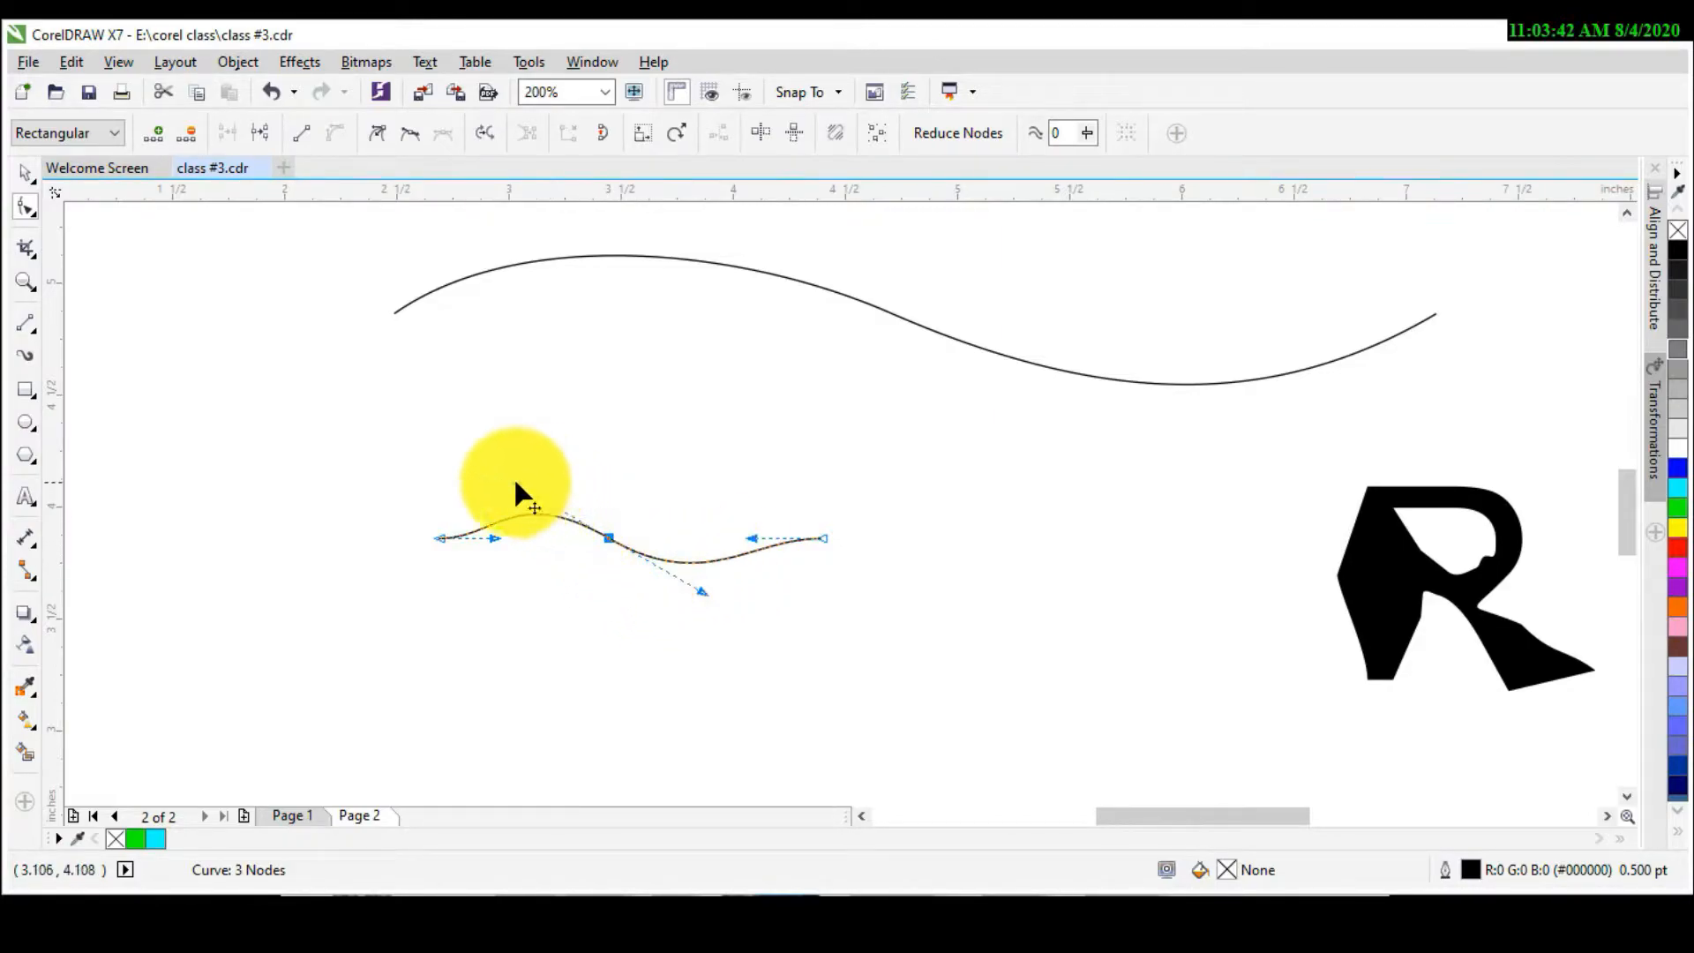
pyautogui.moveTo(703, 589); pyautogui.dragTo(709, 505)
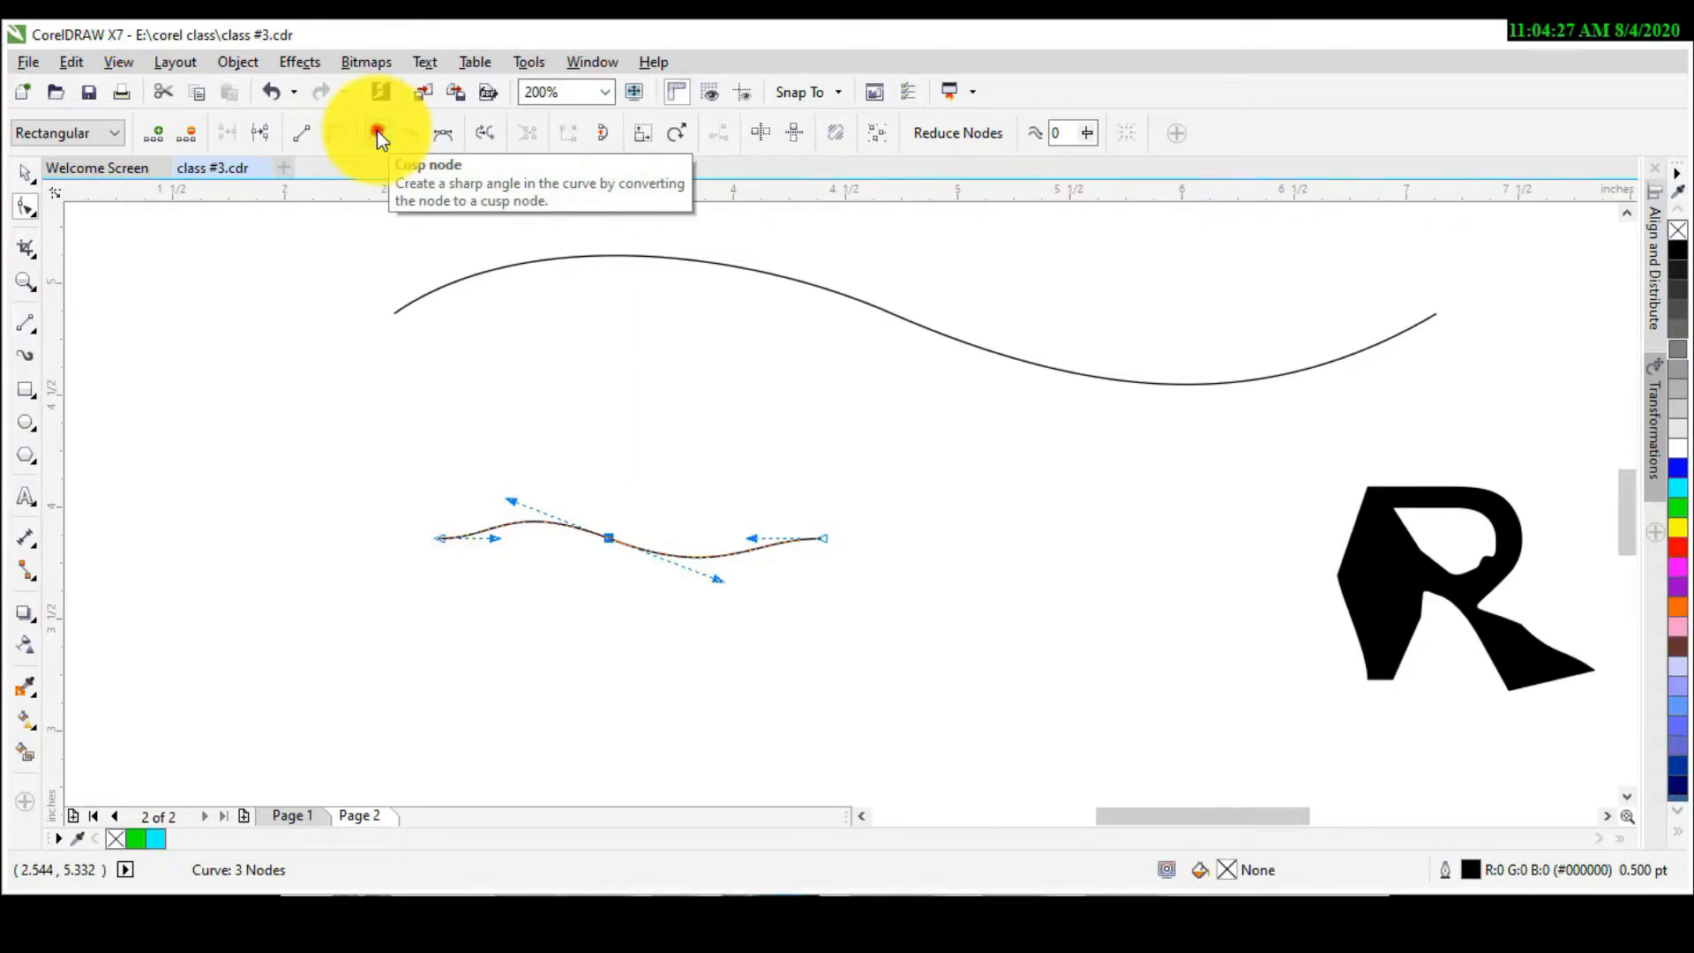
# Step: Convert the short curve's middle node to a cusp, raise its right control handle and lower its left one independently
pyautogui.click(377, 131)
pyautogui.moveTo(713, 574); pyautogui.dragTo(704, 497)
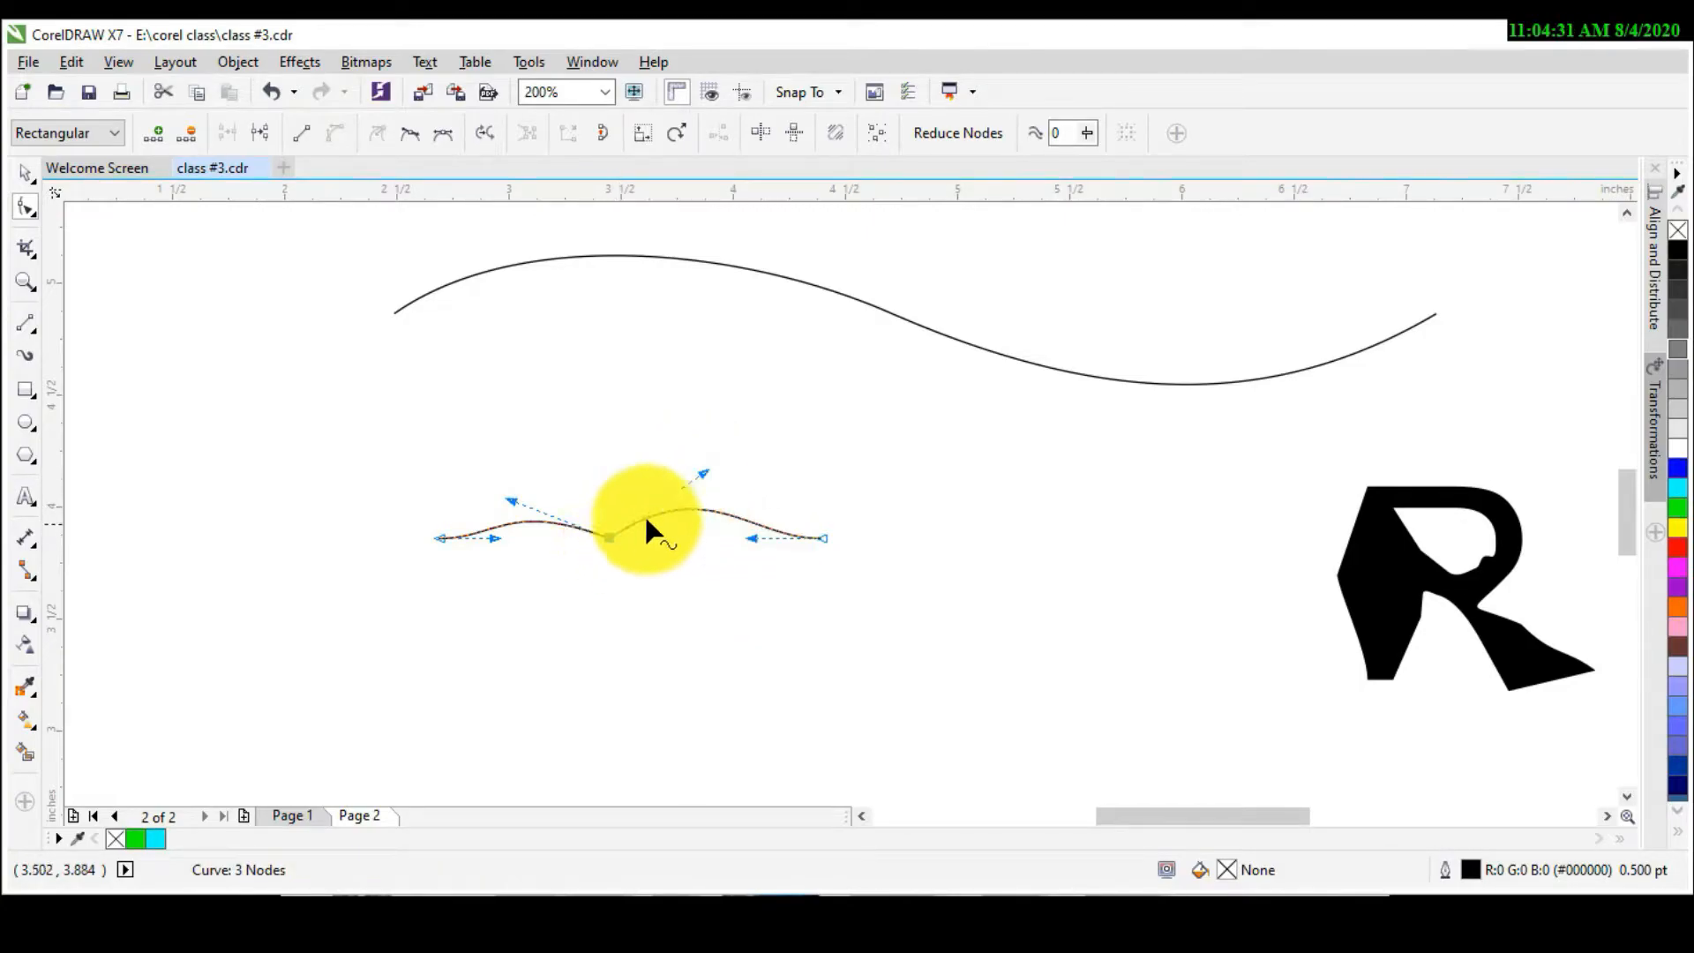
pyautogui.click(784, 530)
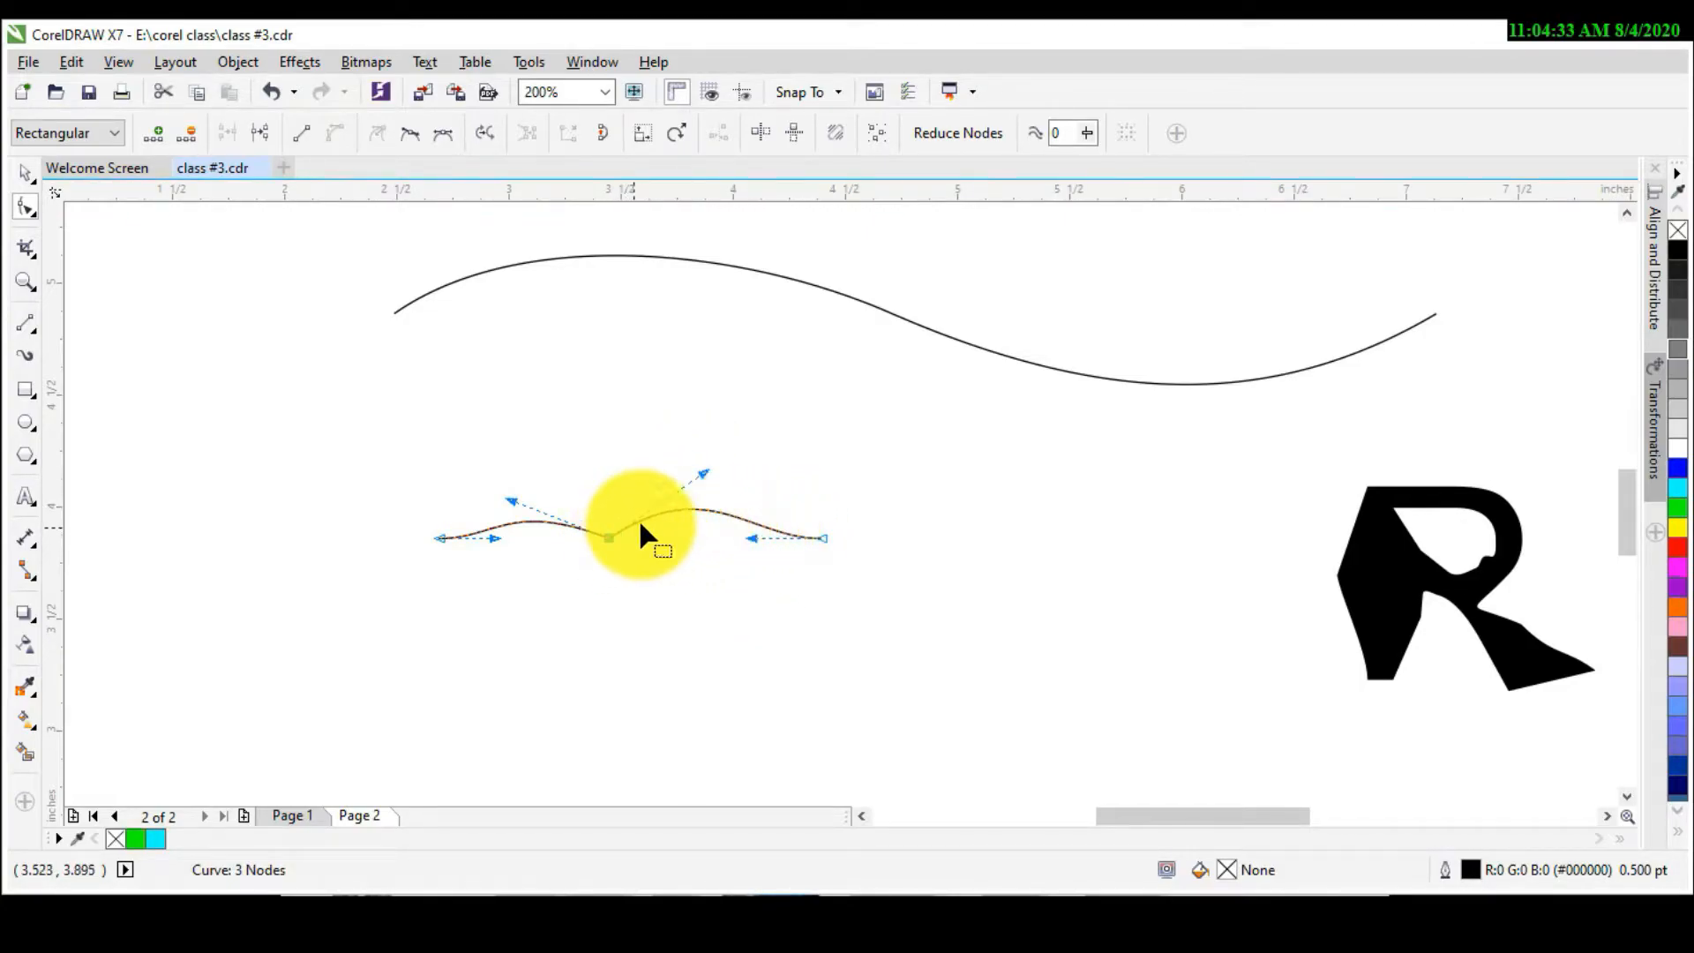
pyautogui.click(612, 535)
pyautogui.moveTo(515, 503); pyautogui.dragTo(495, 630)
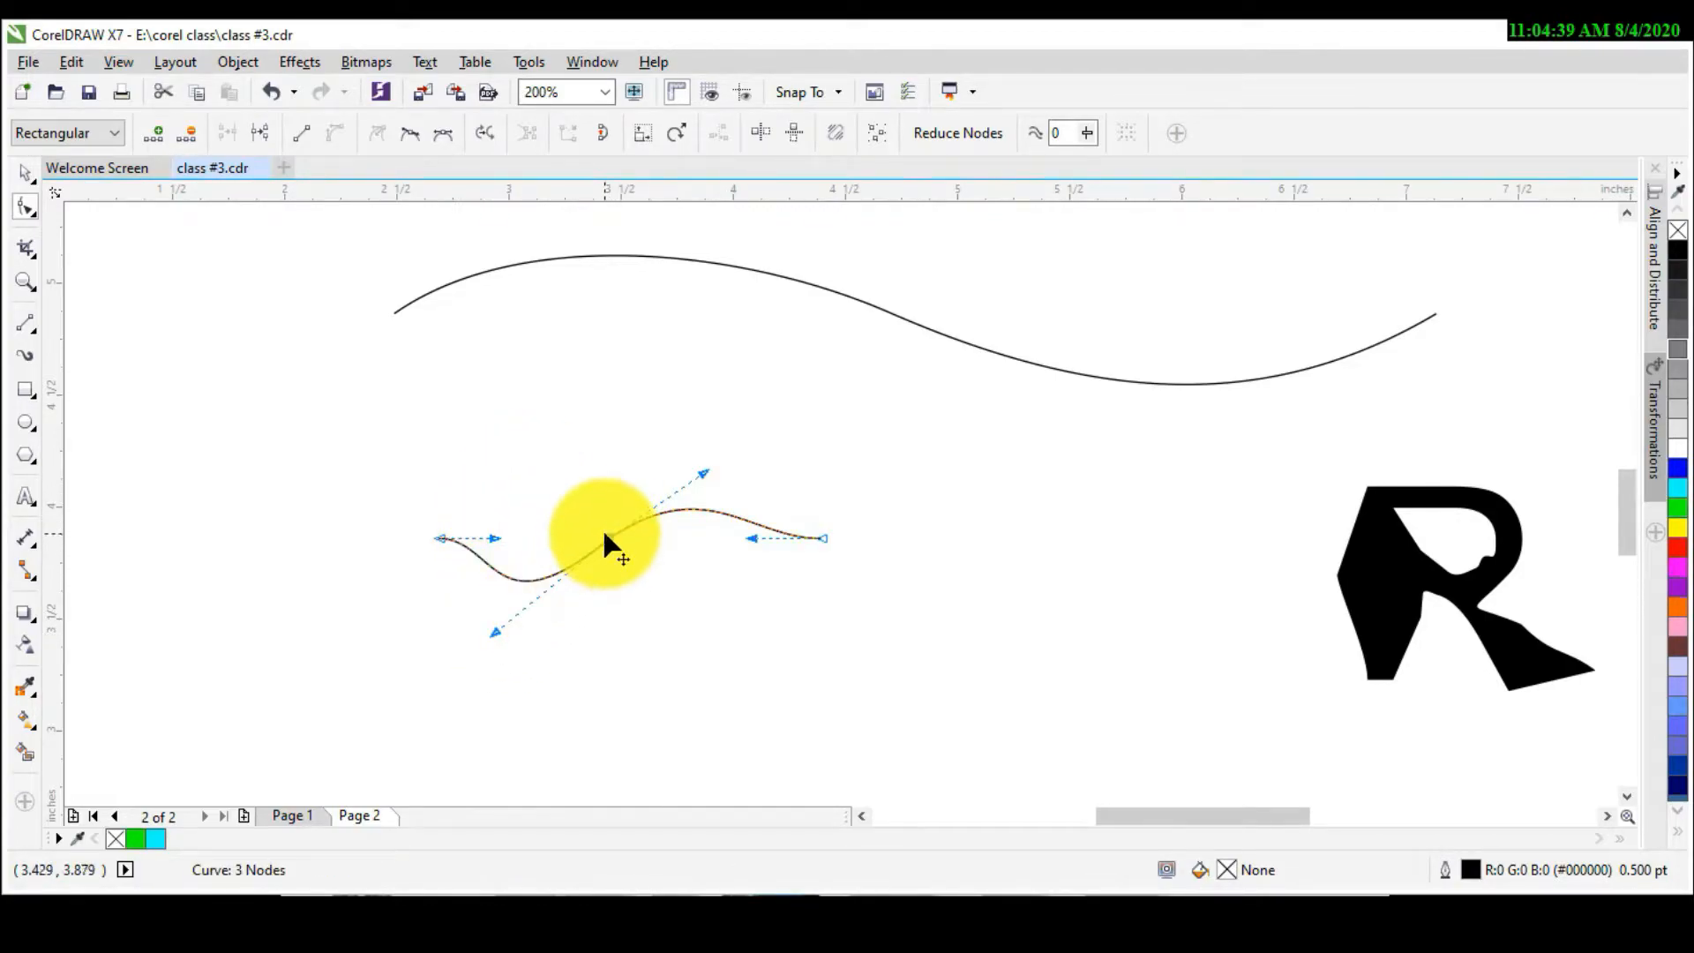
# Step: Adjust the control handles at the short curve's end nodes and middle node to round out both arcs
pyautogui.moveTo(493, 540); pyautogui.dragTo(461, 576)
pyautogui.moveTo(492, 633); pyautogui.dragTo(548, 593)
pyautogui.moveTo(745, 547); pyautogui.dragTo(772, 514)
pyautogui.moveTo(705, 469); pyautogui.dragTo(672, 488)
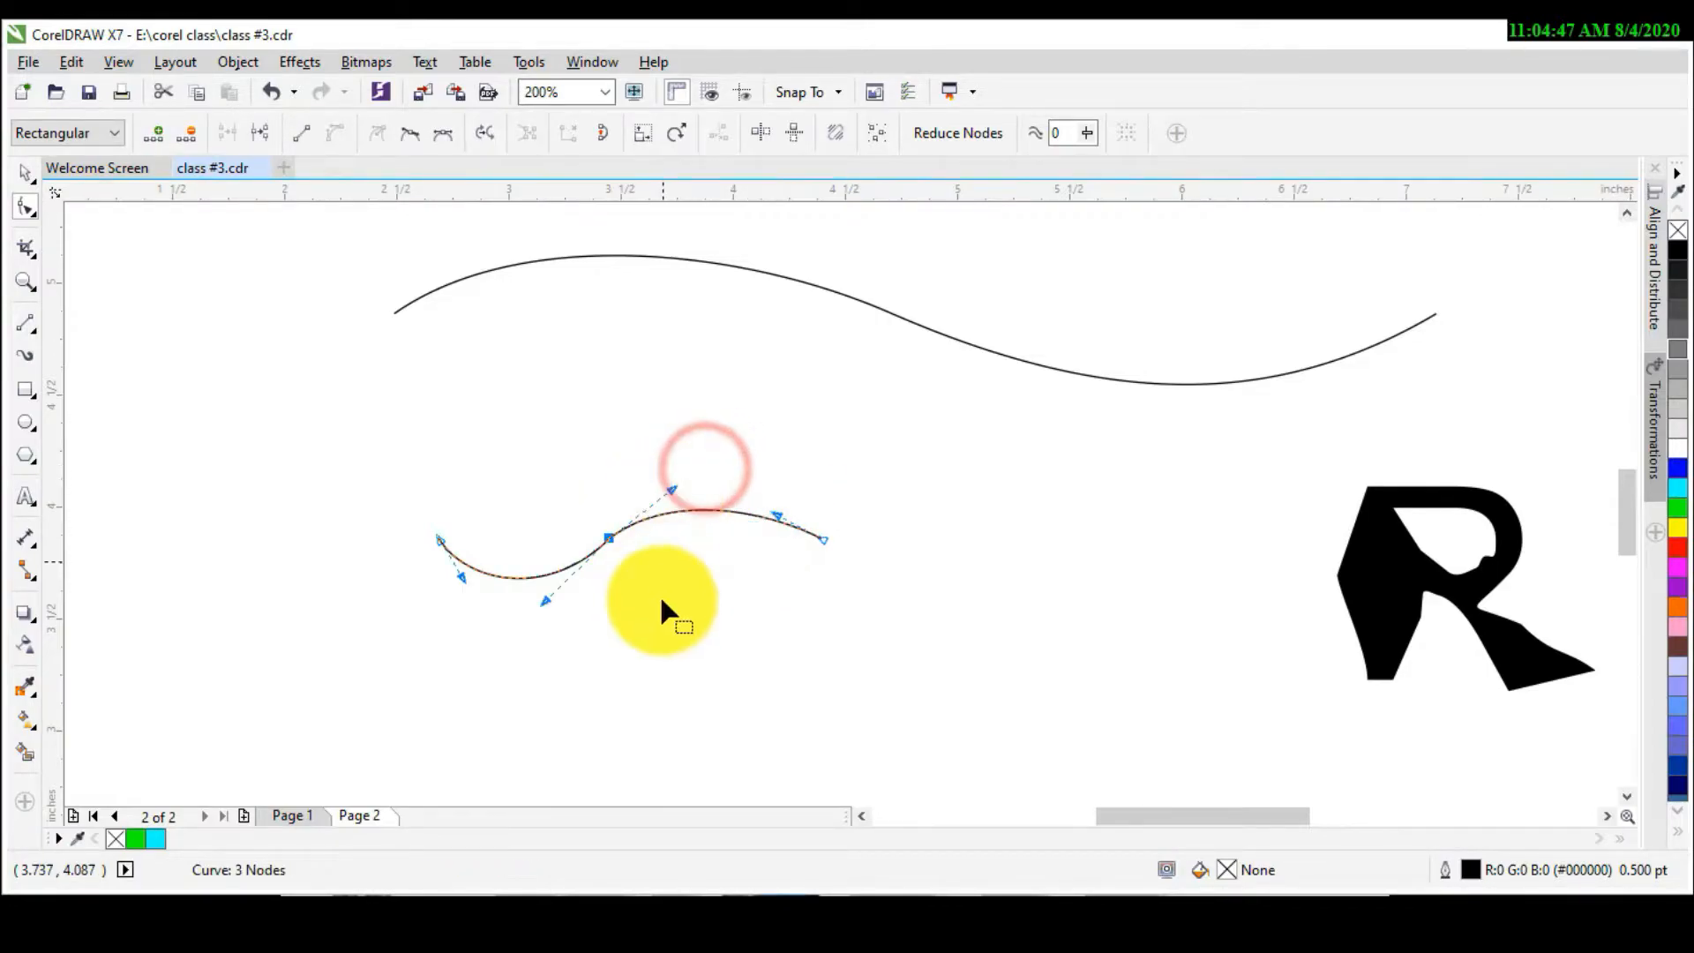
# Step: Make the short curve's middle node symmetrical and swing its right handle downward to flip the wave
pyautogui.click(607, 540)
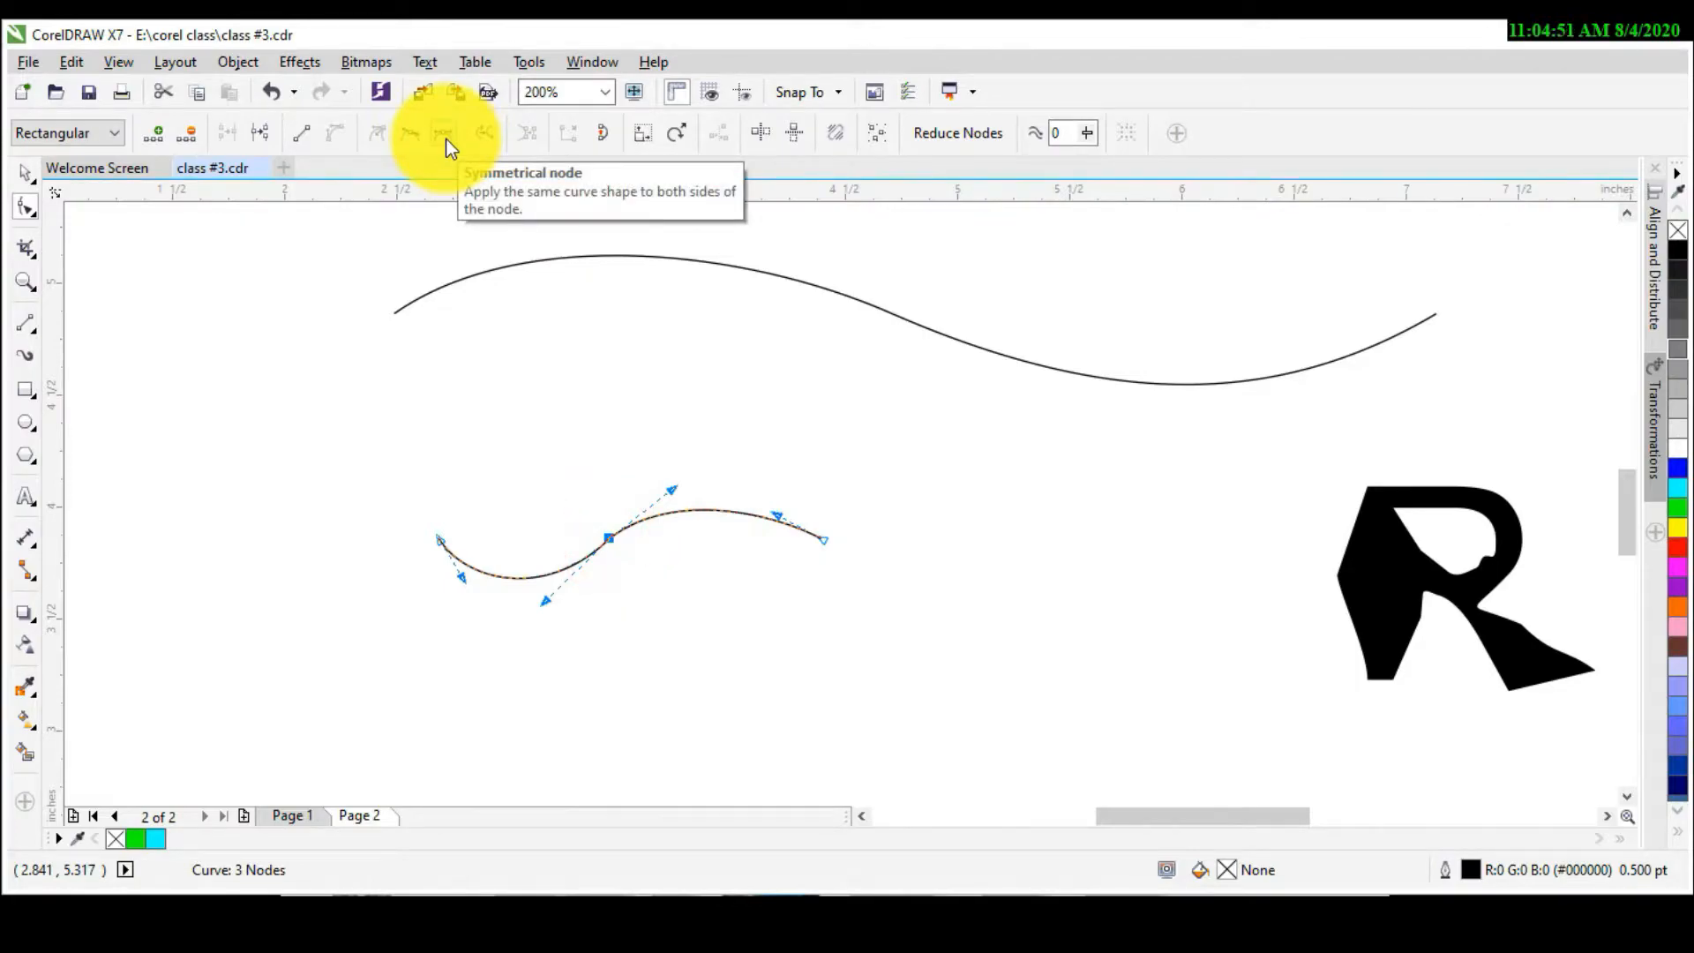
pyautogui.click(444, 140)
pyautogui.moveTo(670, 483); pyautogui.dragTo(663, 632)
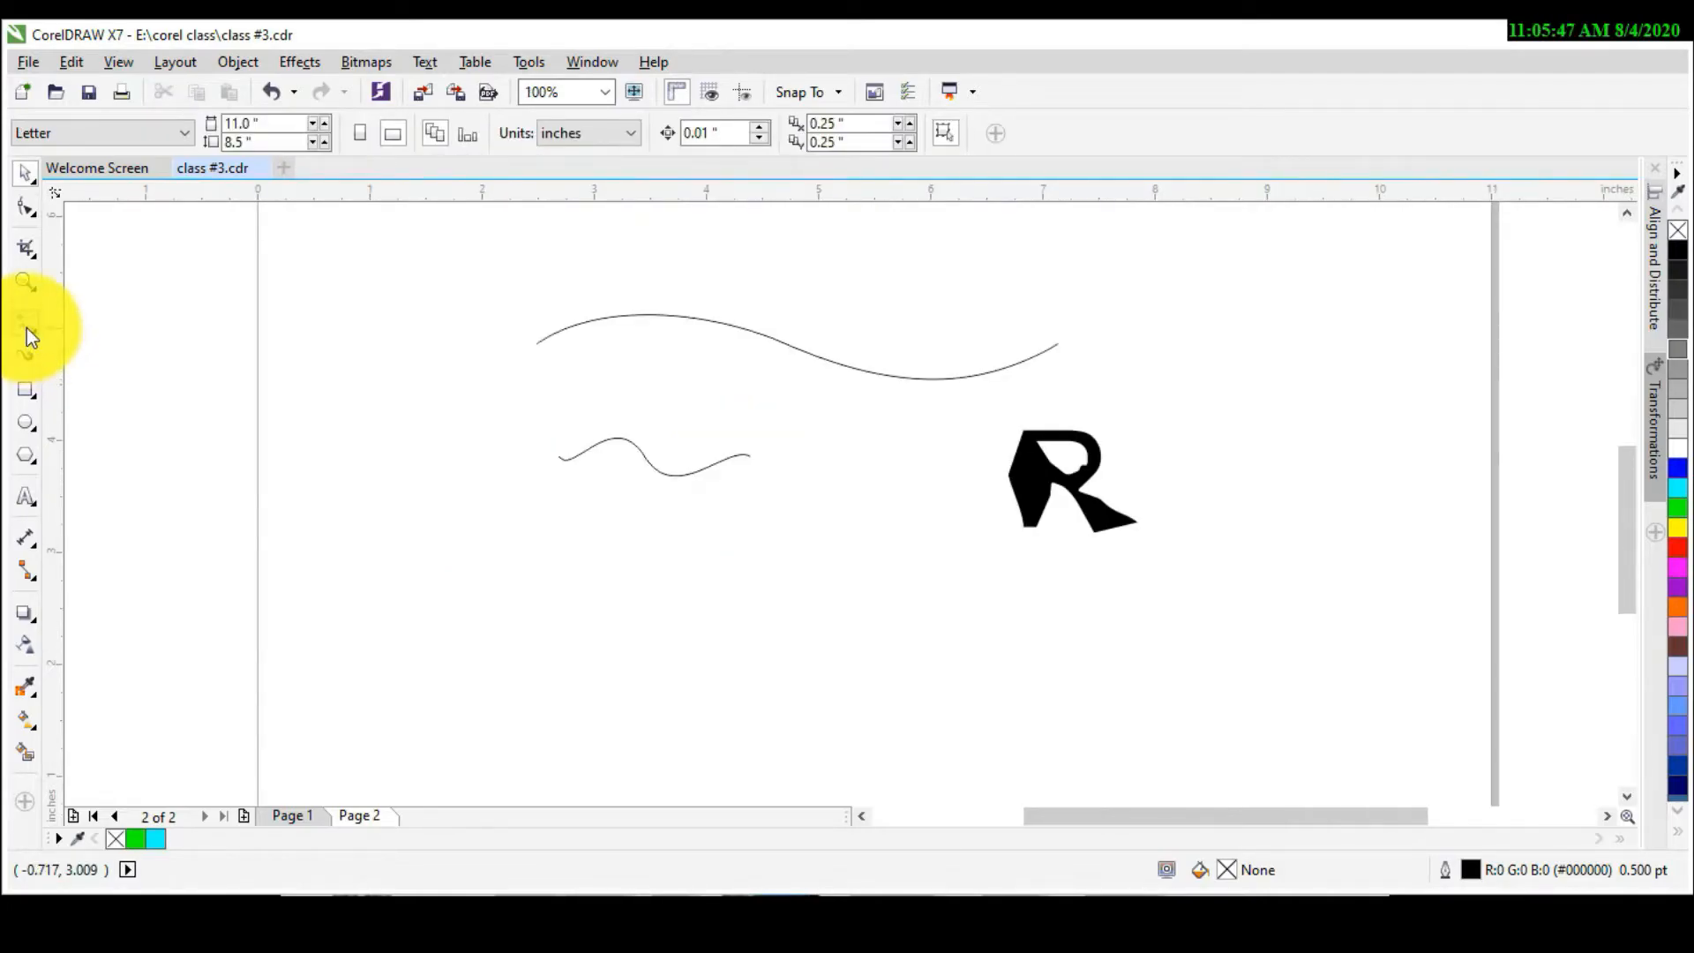
# Step: Draw an open freehand curve about 3.64 by 1.76 inches below the short wave, and try several fill colours, ending with magenta
pyautogui.click(26, 329)
pyautogui.moveTo(397, 541)
pyautogui.mouseDown()
pyautogui.moveTo(411, 577)
pyautogui.moveTo(492, 632)
pyautogui.moveTo(577, 557)
pyautogui.moveTo(644, 577)
pyautogui.moveTo(682, 640)
pyautogui.moveTo(731, 640)
pyautogui.moveTo(682, 719)
pyautogui.moveTo(447, 730)
pyautogui.moveTo(360, 679)
pyautogui.moveTo(337, 628)
pyautogui.mouseUp()
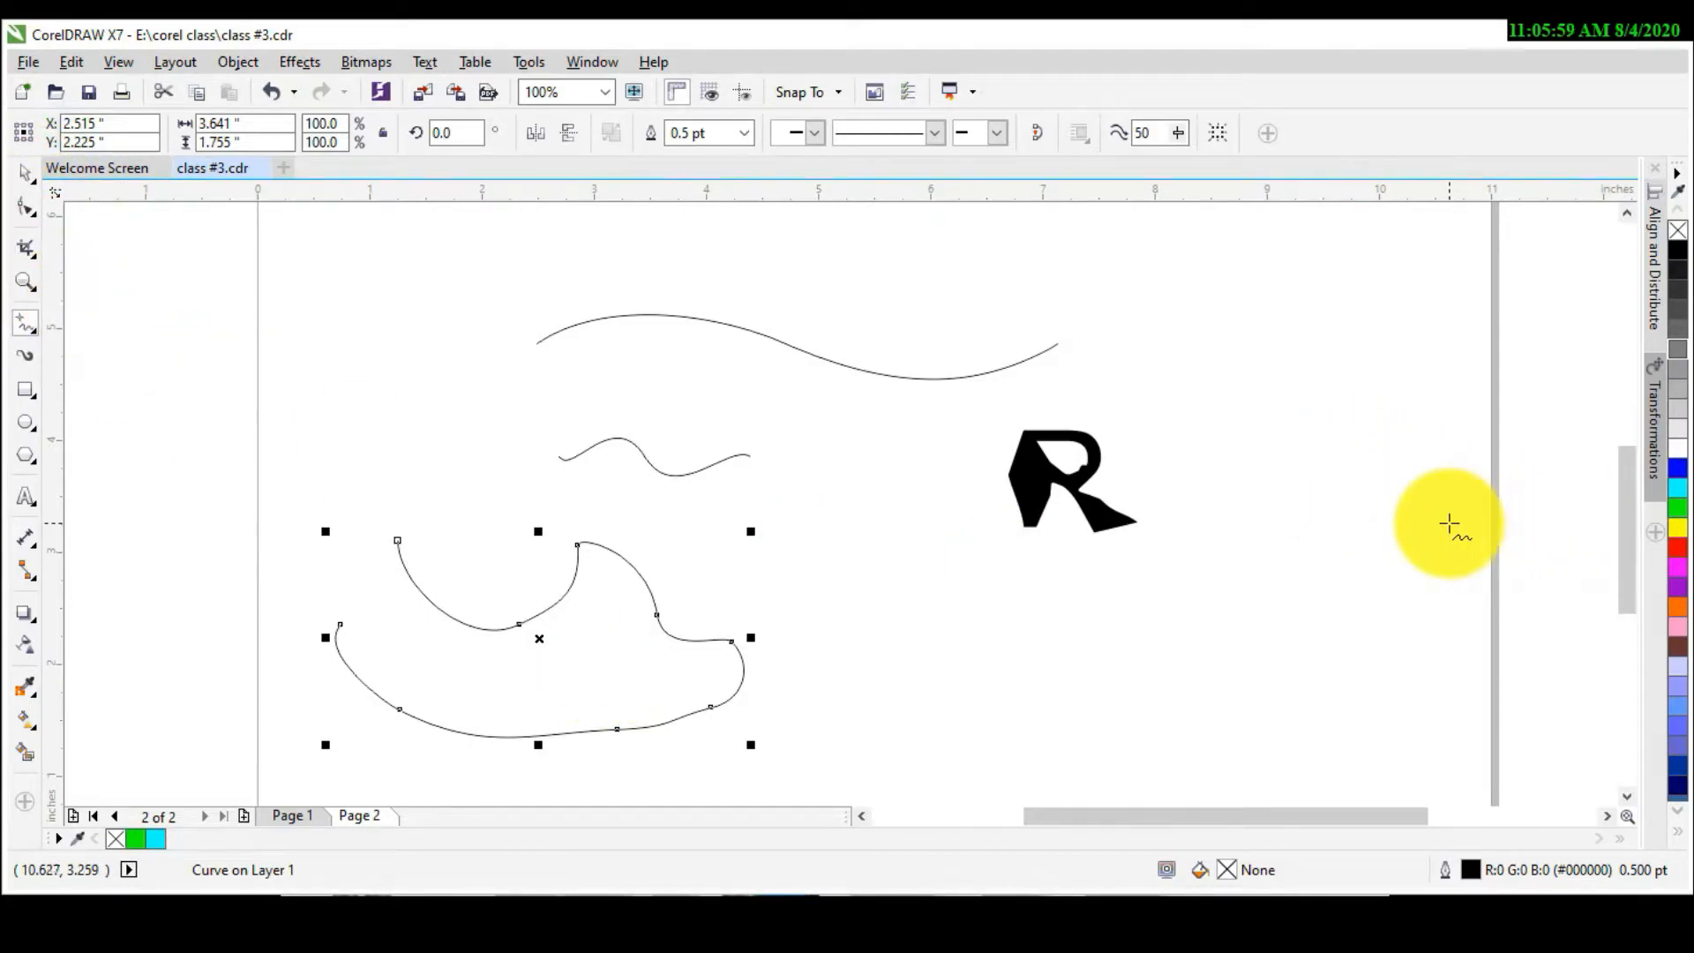
pyautogui.click(1678, 469)
pyautogui.click(1679, 489)
pyautogui.click(1678, 508)
pyautogui.click(1678, 528)
pyautogui.click(1676, 566)
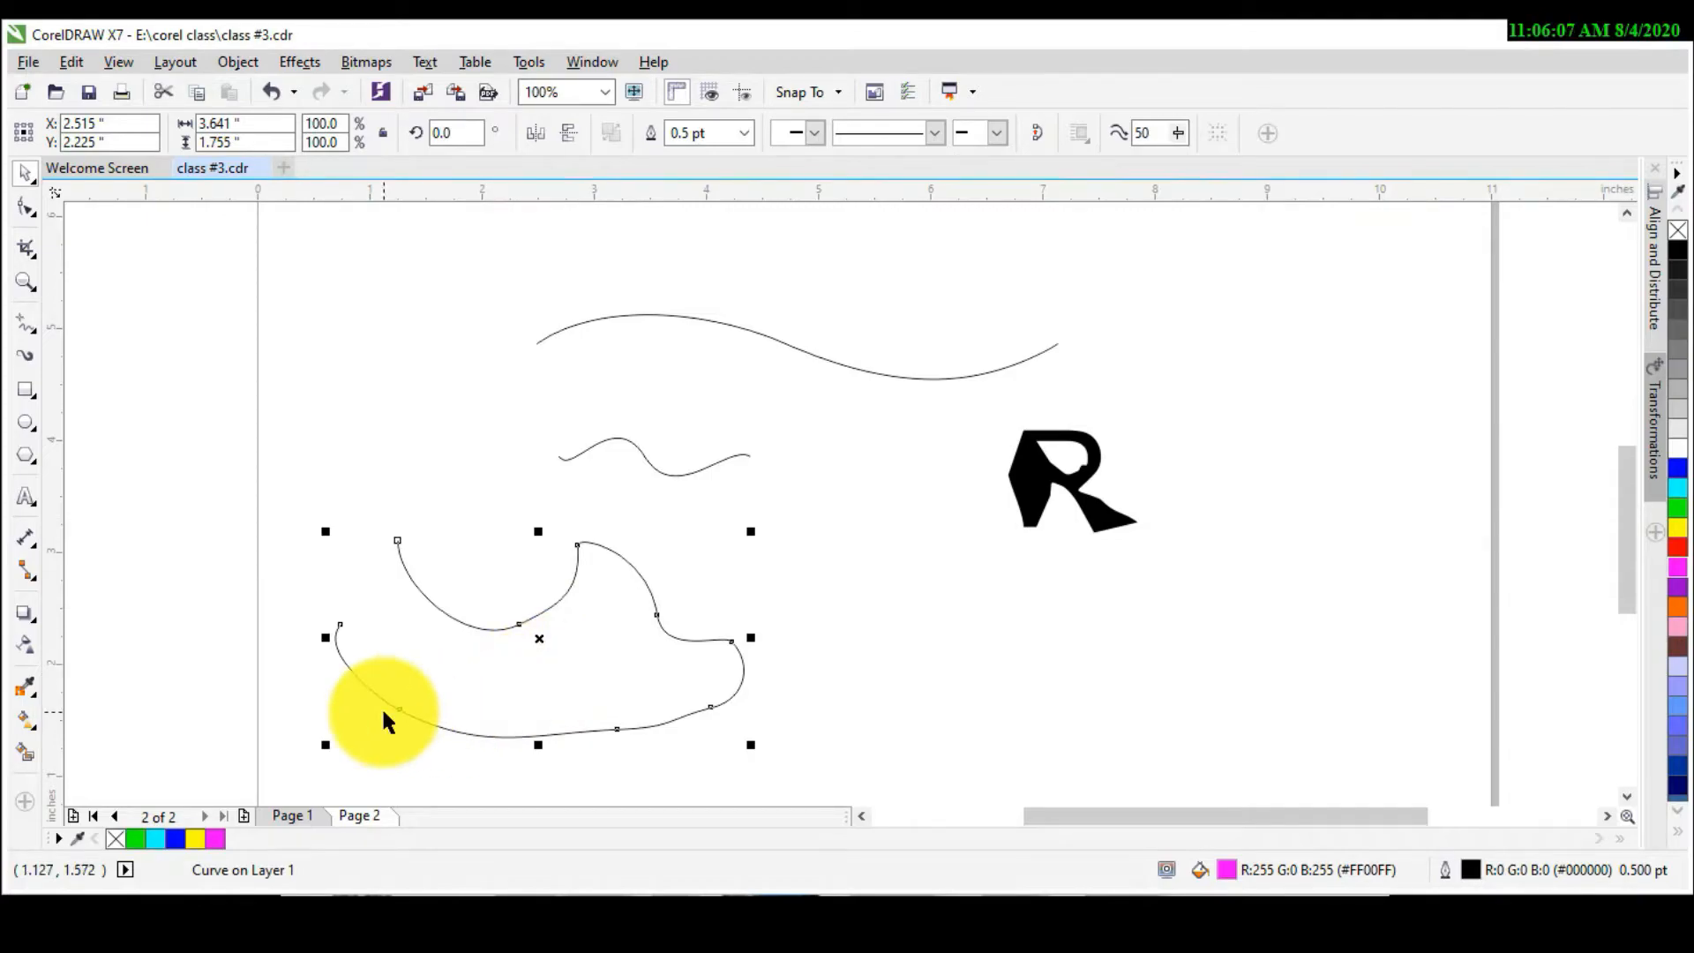
# Step: Close the large freehand curve with the Shape tool by moving its start node onto its end node, and inspect the joint
pyautogui.click(26, 208)
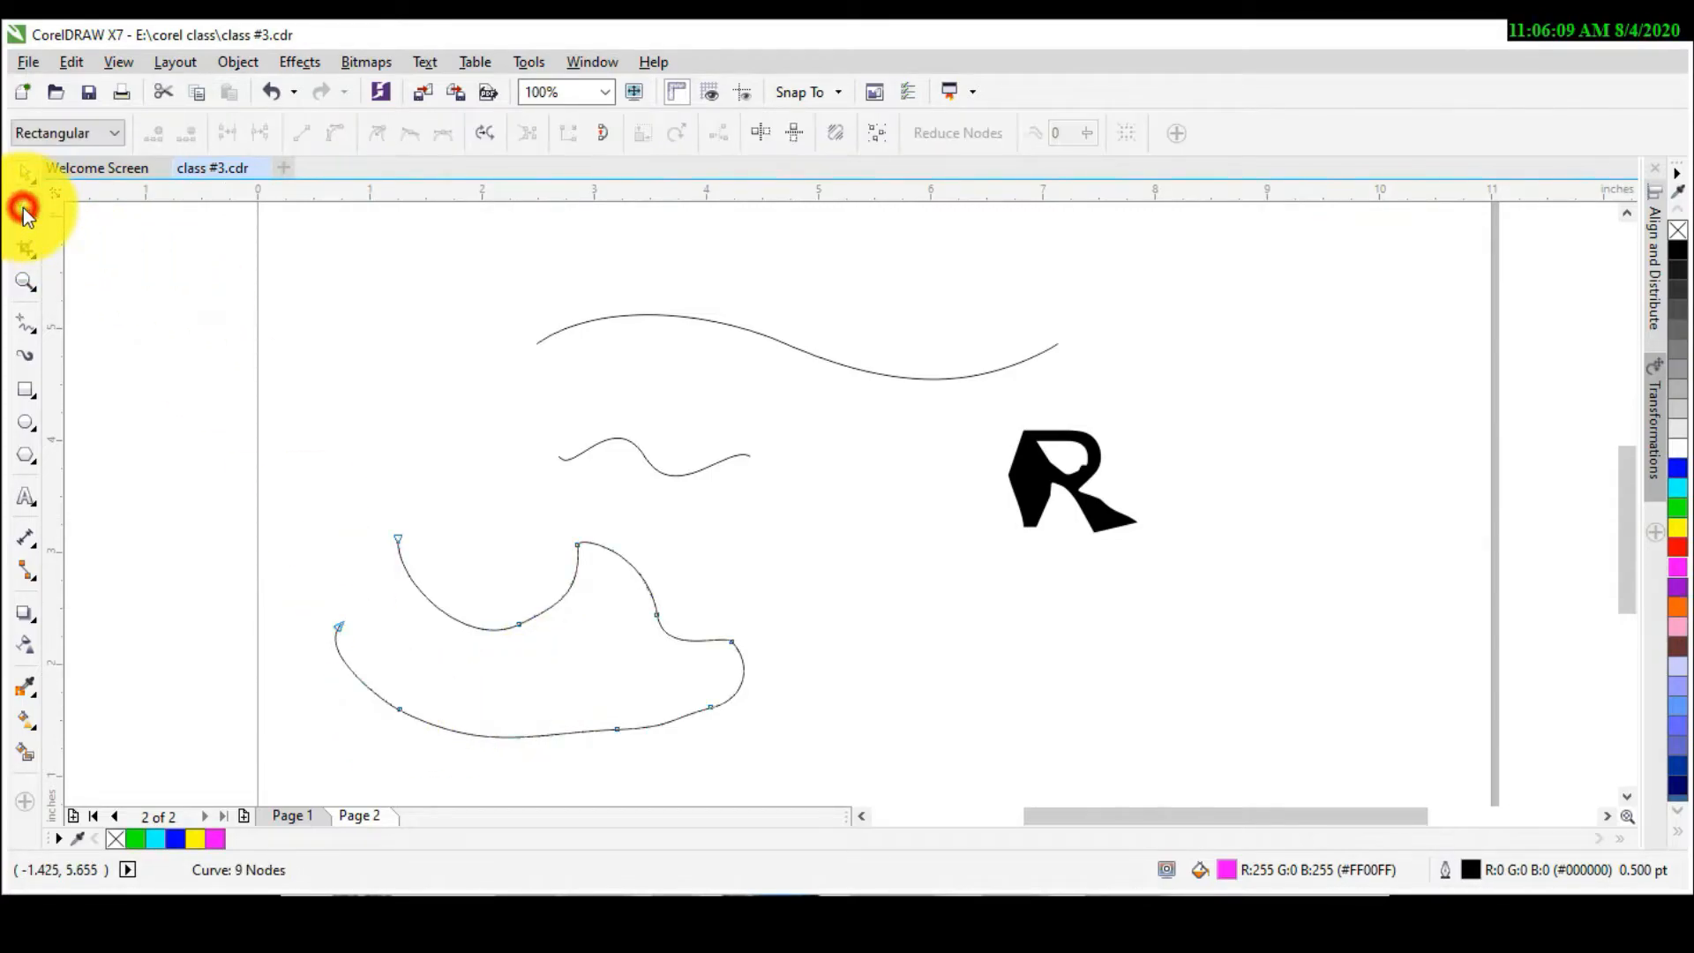
pyautogui.moveTo(399, 536); pyautogui.dragTo(339, 627)
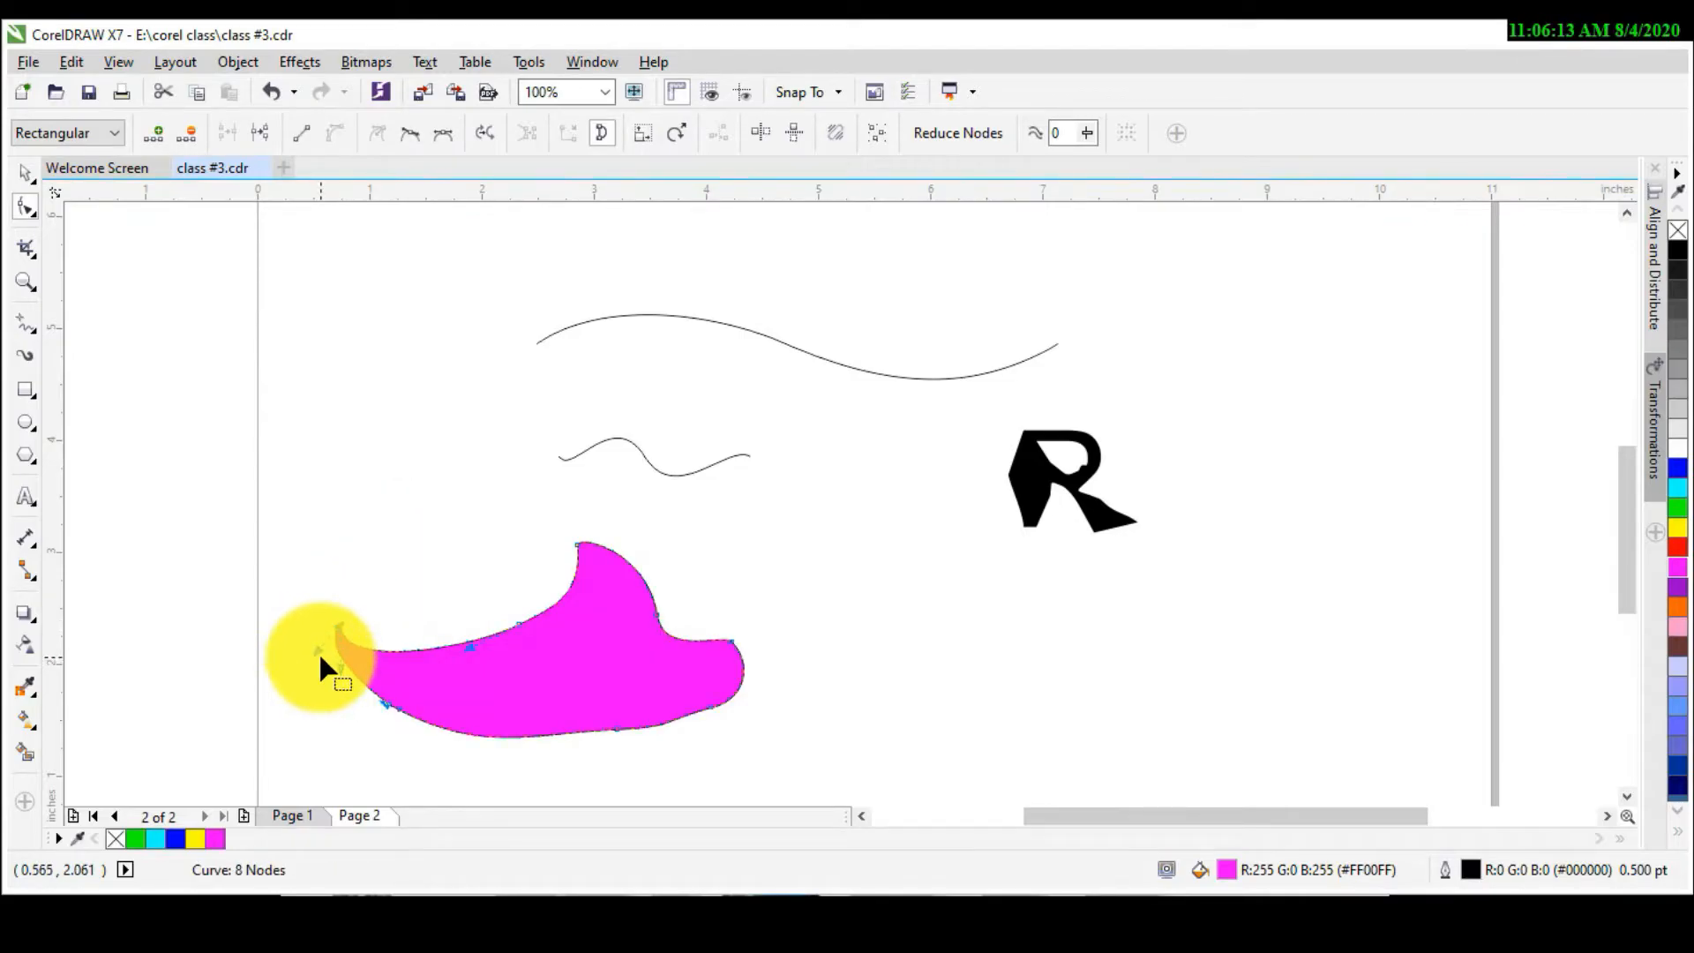
pyautogui.scroll(2, 320, 651)
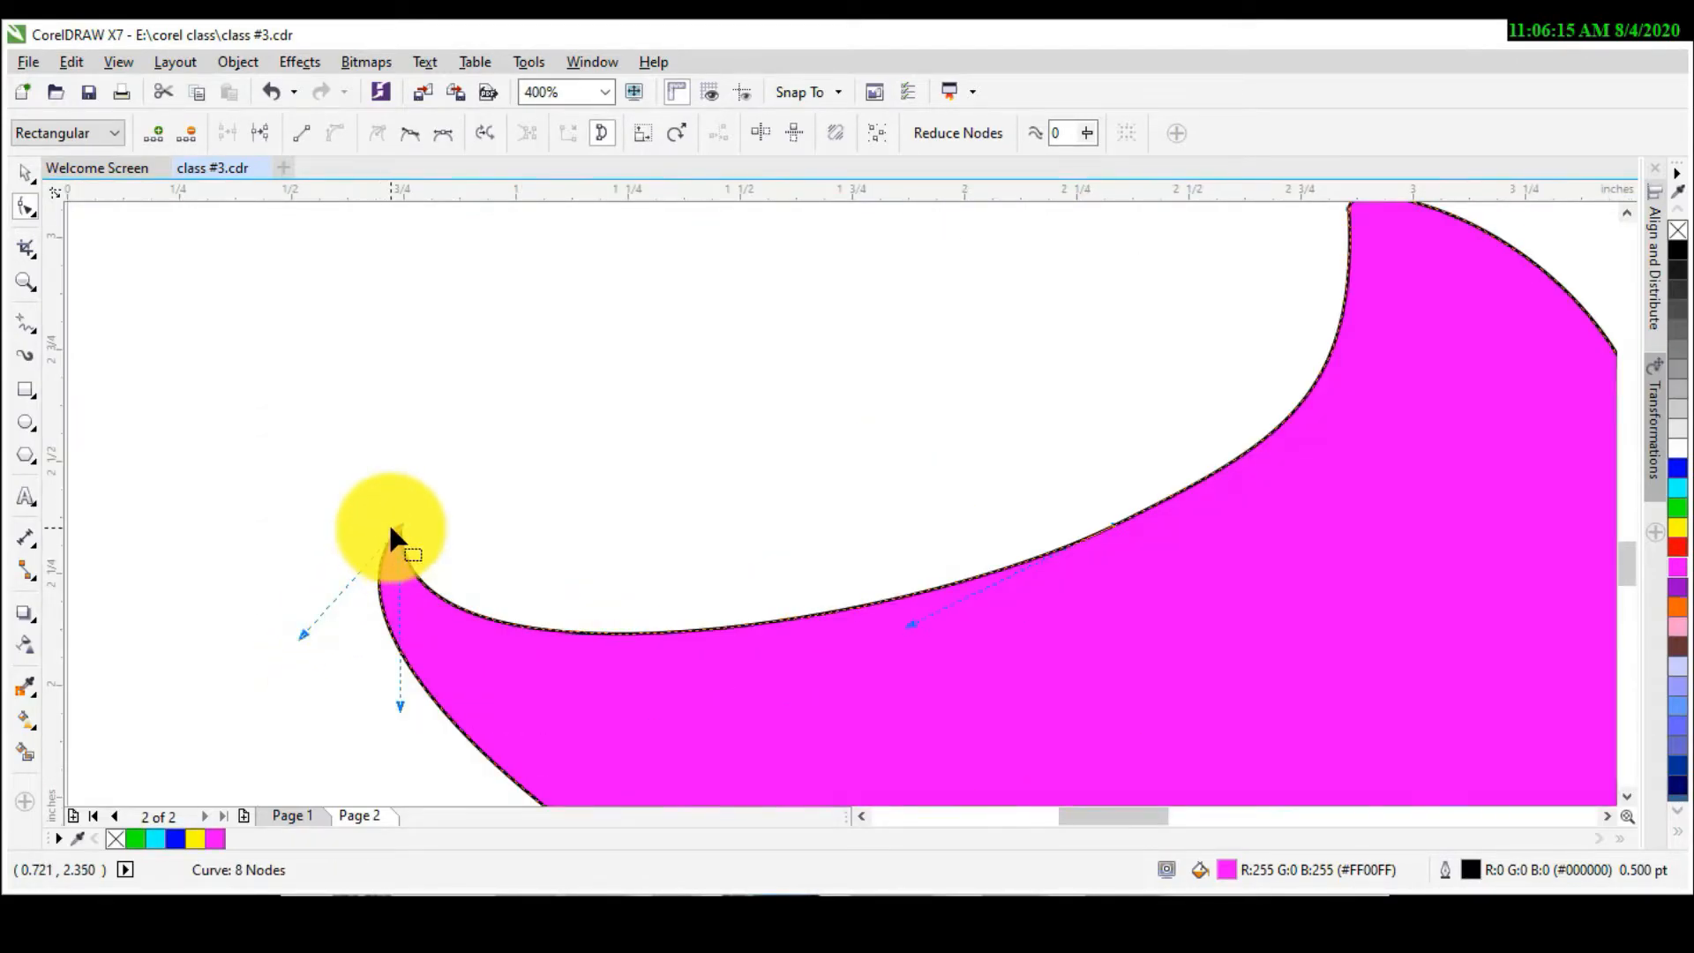
pyautogui.scroll(-1, 391, 530)
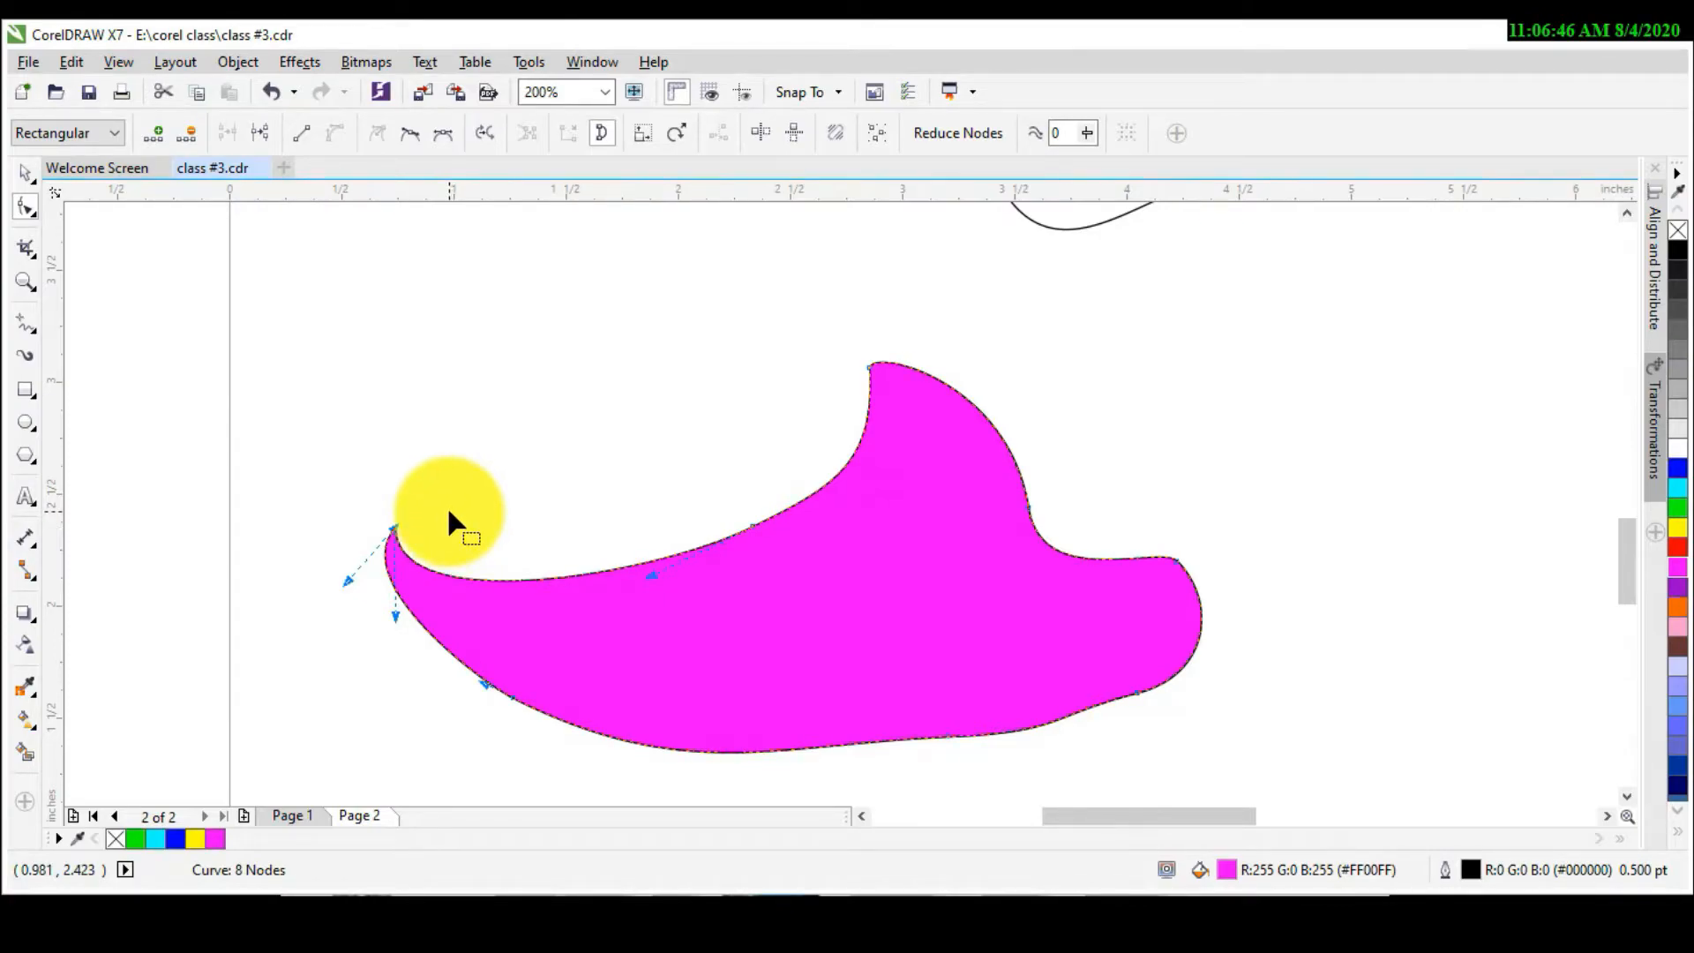
# Step: Draw a second open freehand curve about 1.59 by 0.94 inches above the magenta shape
pyautogui.click(30, 325)
pyautogui.moveTo(353, 288)
pyautogui.mouseDown()
pyautogui.moveTo(598, 407)
pyautogui.moveTo(699, 378)
pyautogui.moveTo(662, 299)
pyautogui.moveTo(520, 287)
pyautogui.moveTo(459, 221)
pyautogui.moveTo(405, 225)
pyautogui.mouseUp()
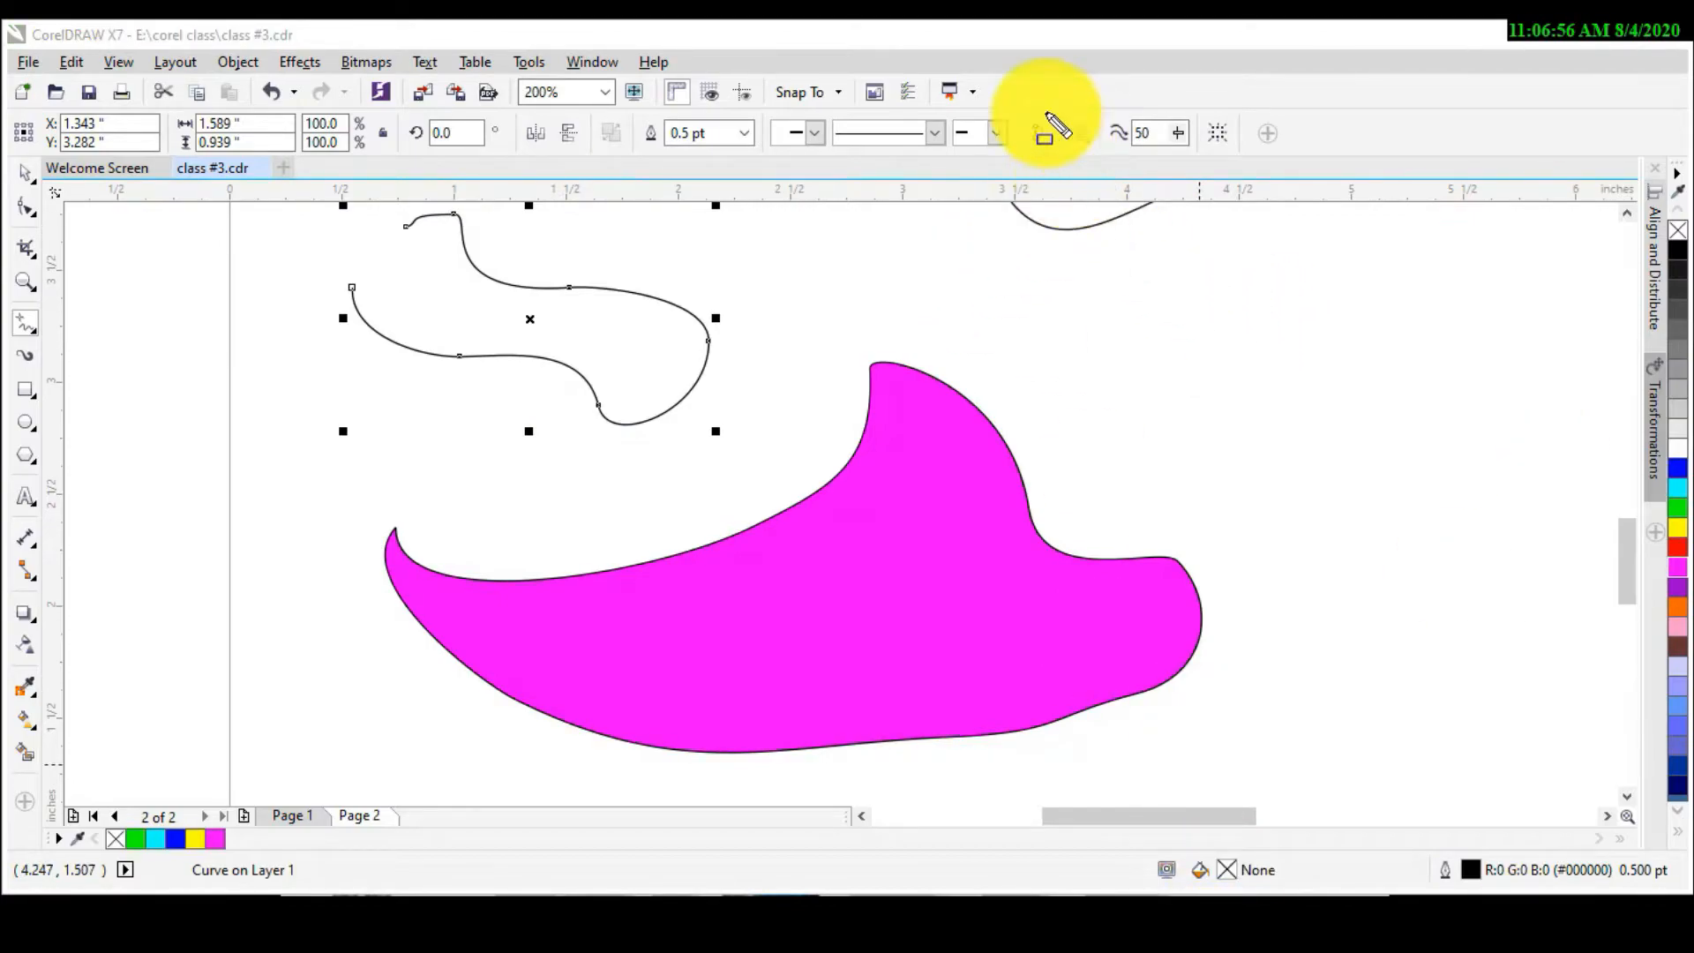
pyautogui.moveTo(1046, 148); pyautogui.dragTo(1055, 154)
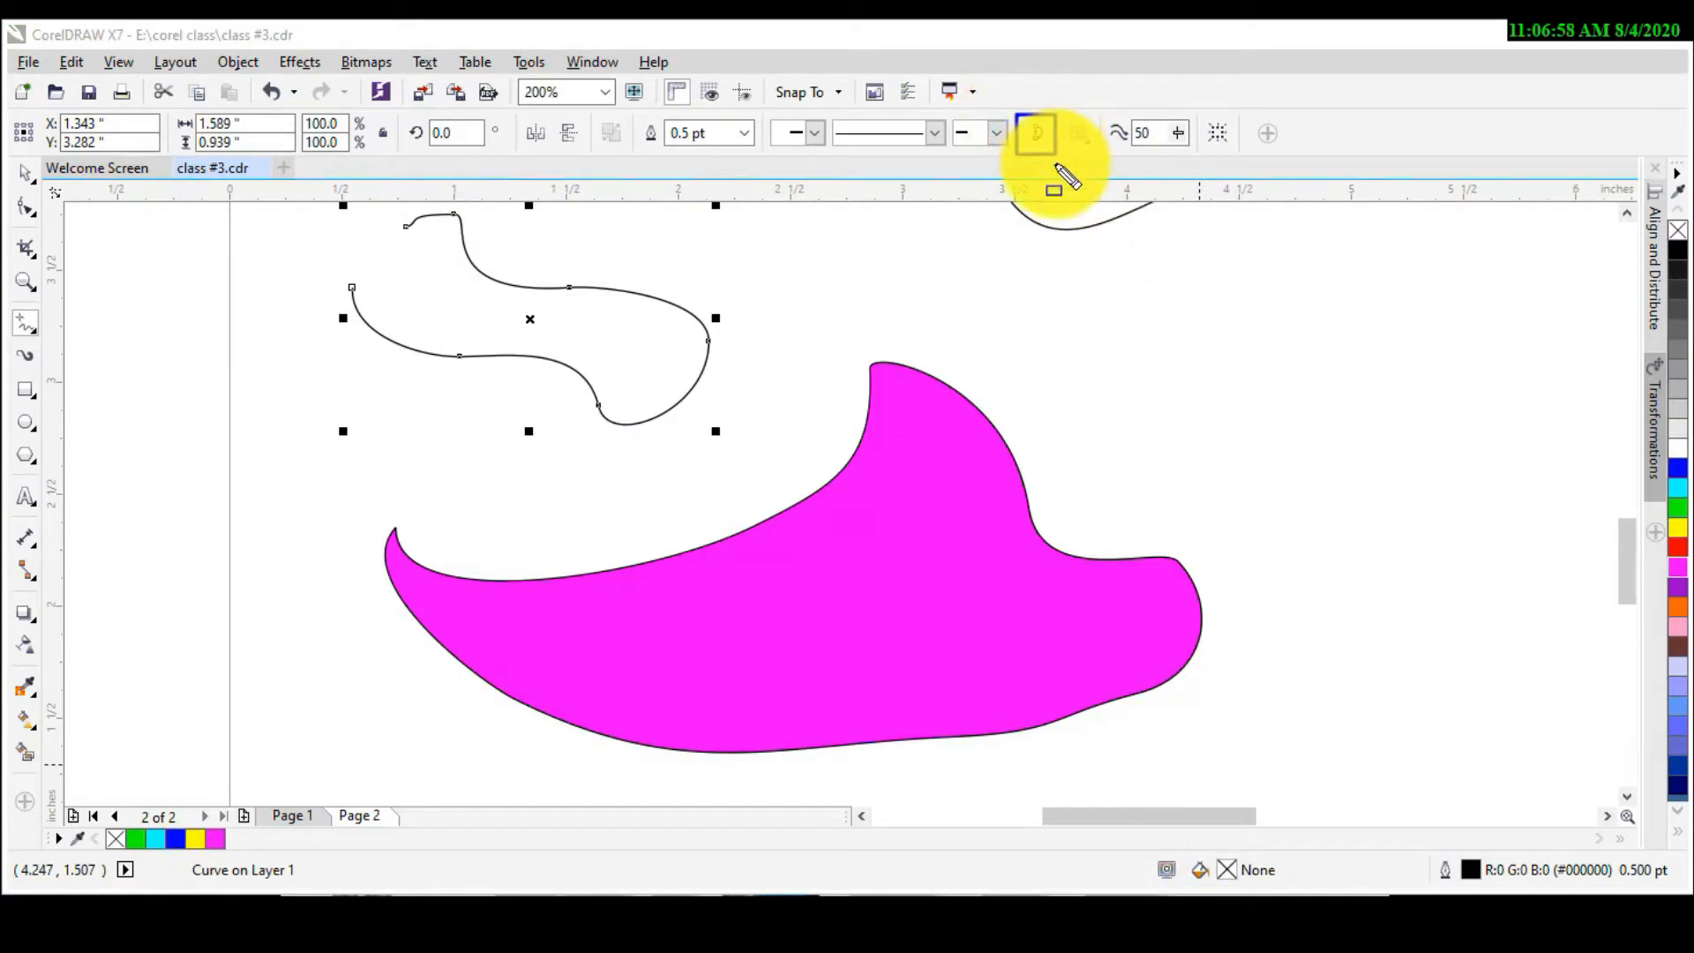
pyautogui.press('Escape')
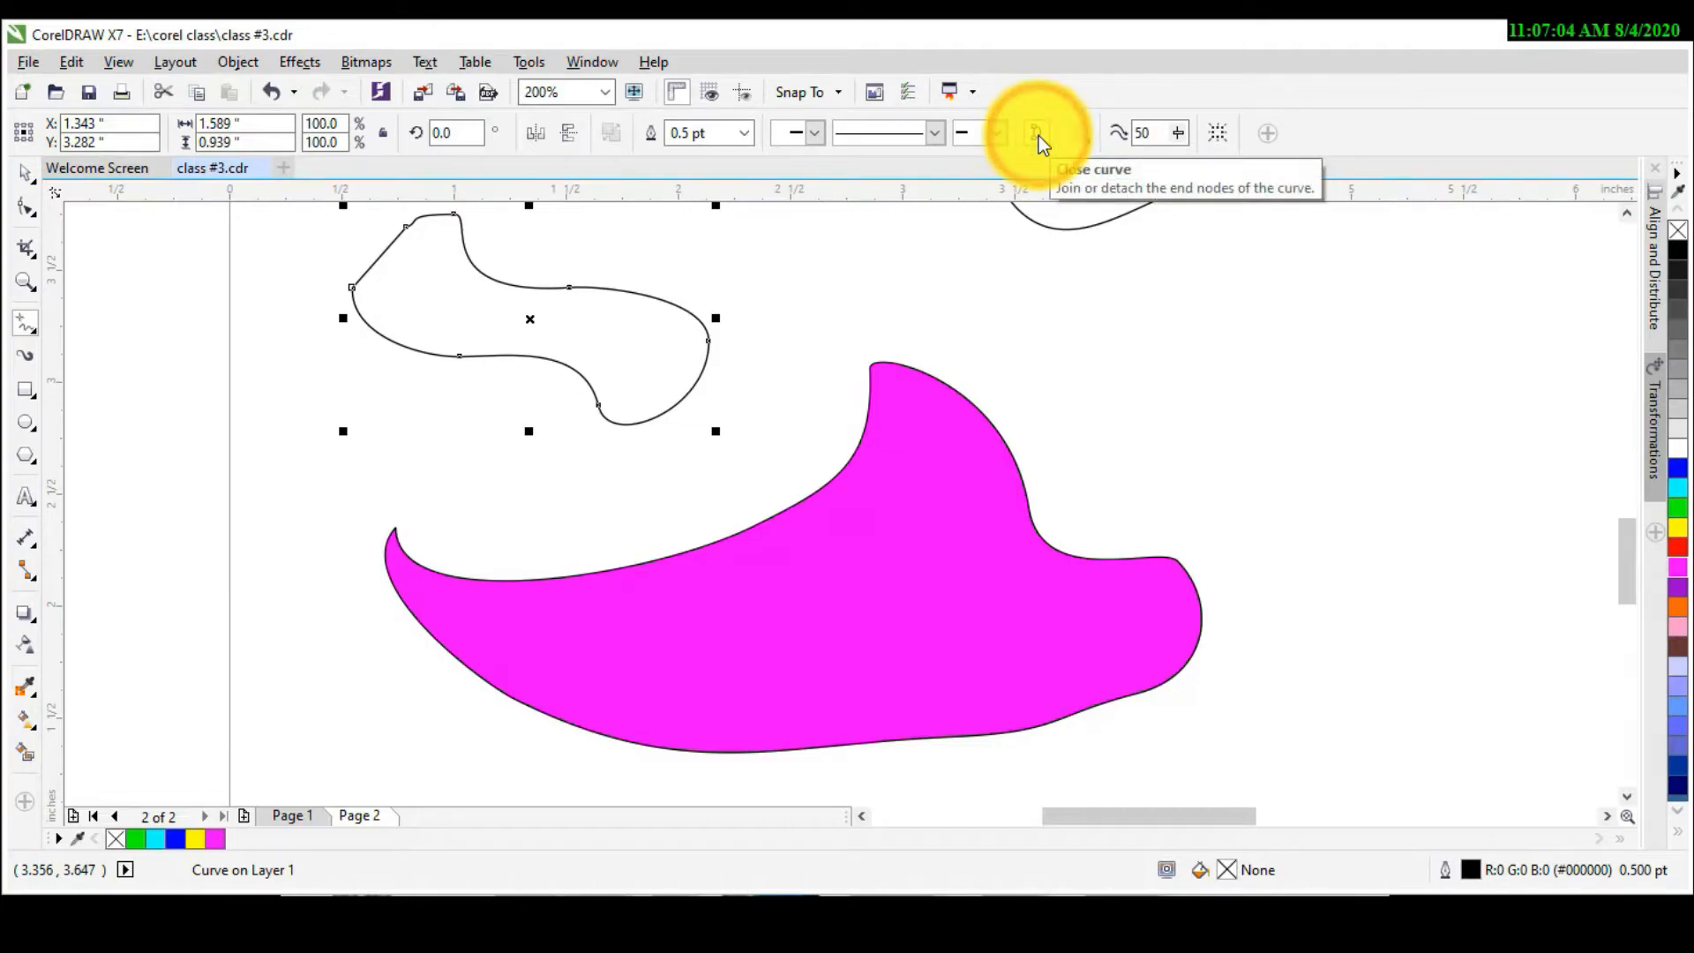
# Step: Close the second freehand curve with the Close Curve command and undo the closure
pyautogui.click(1040, 135)
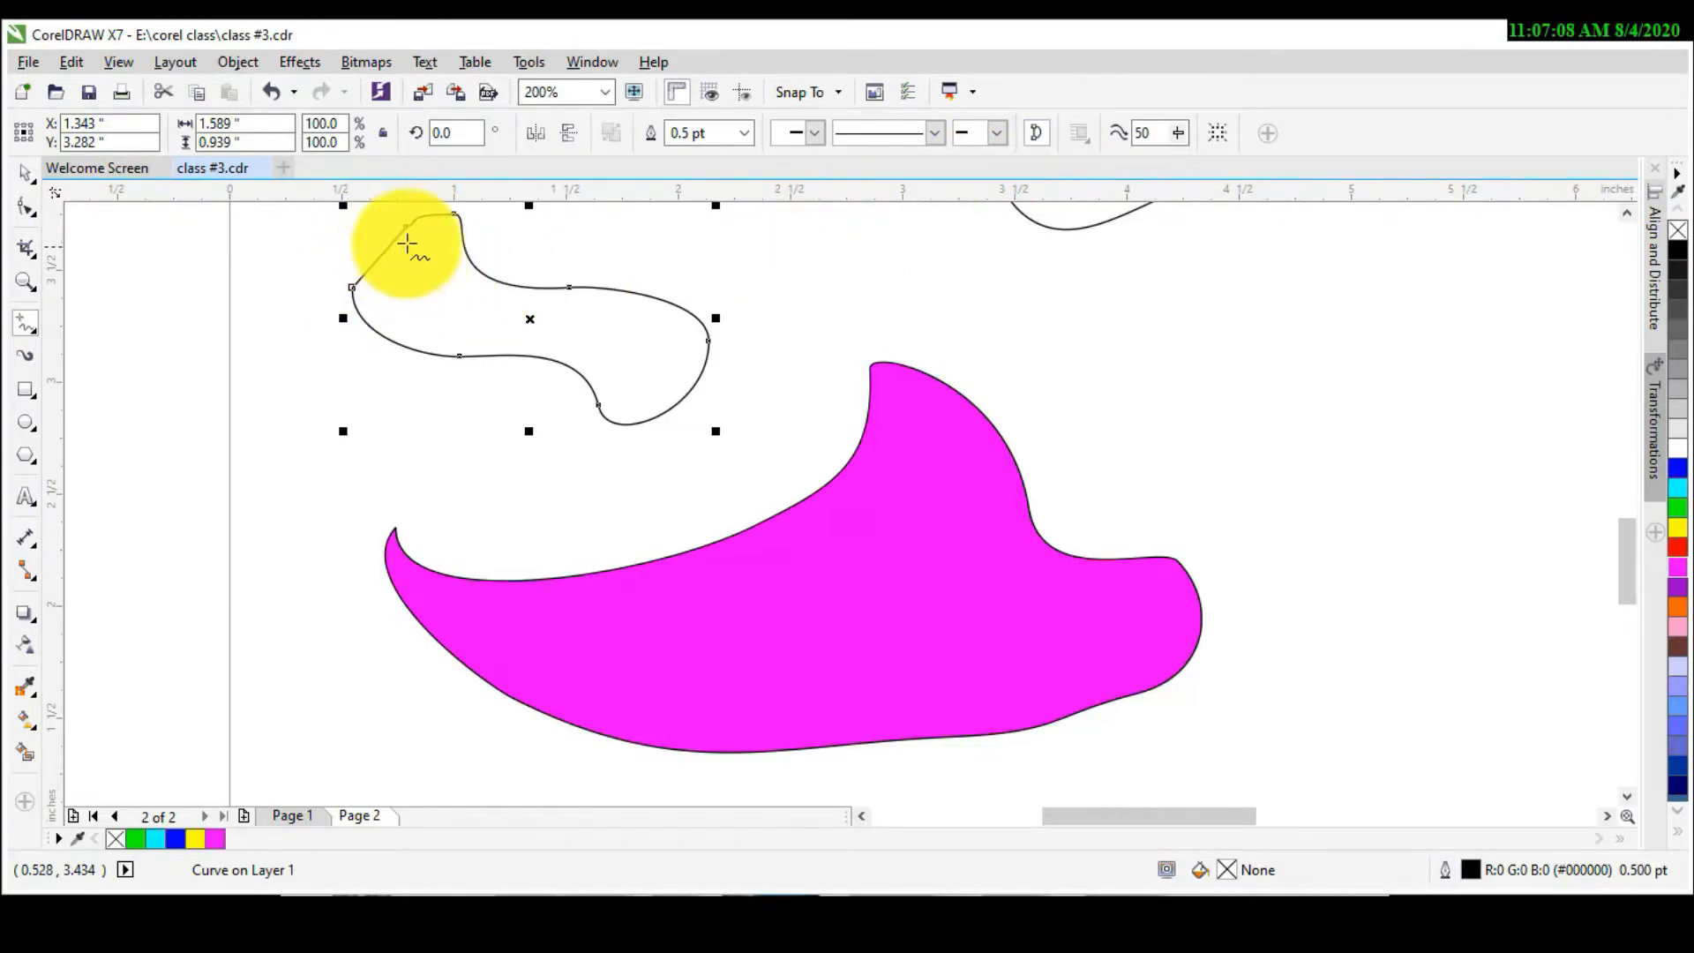
pyautogui.hotkey('ctrl', 'z')
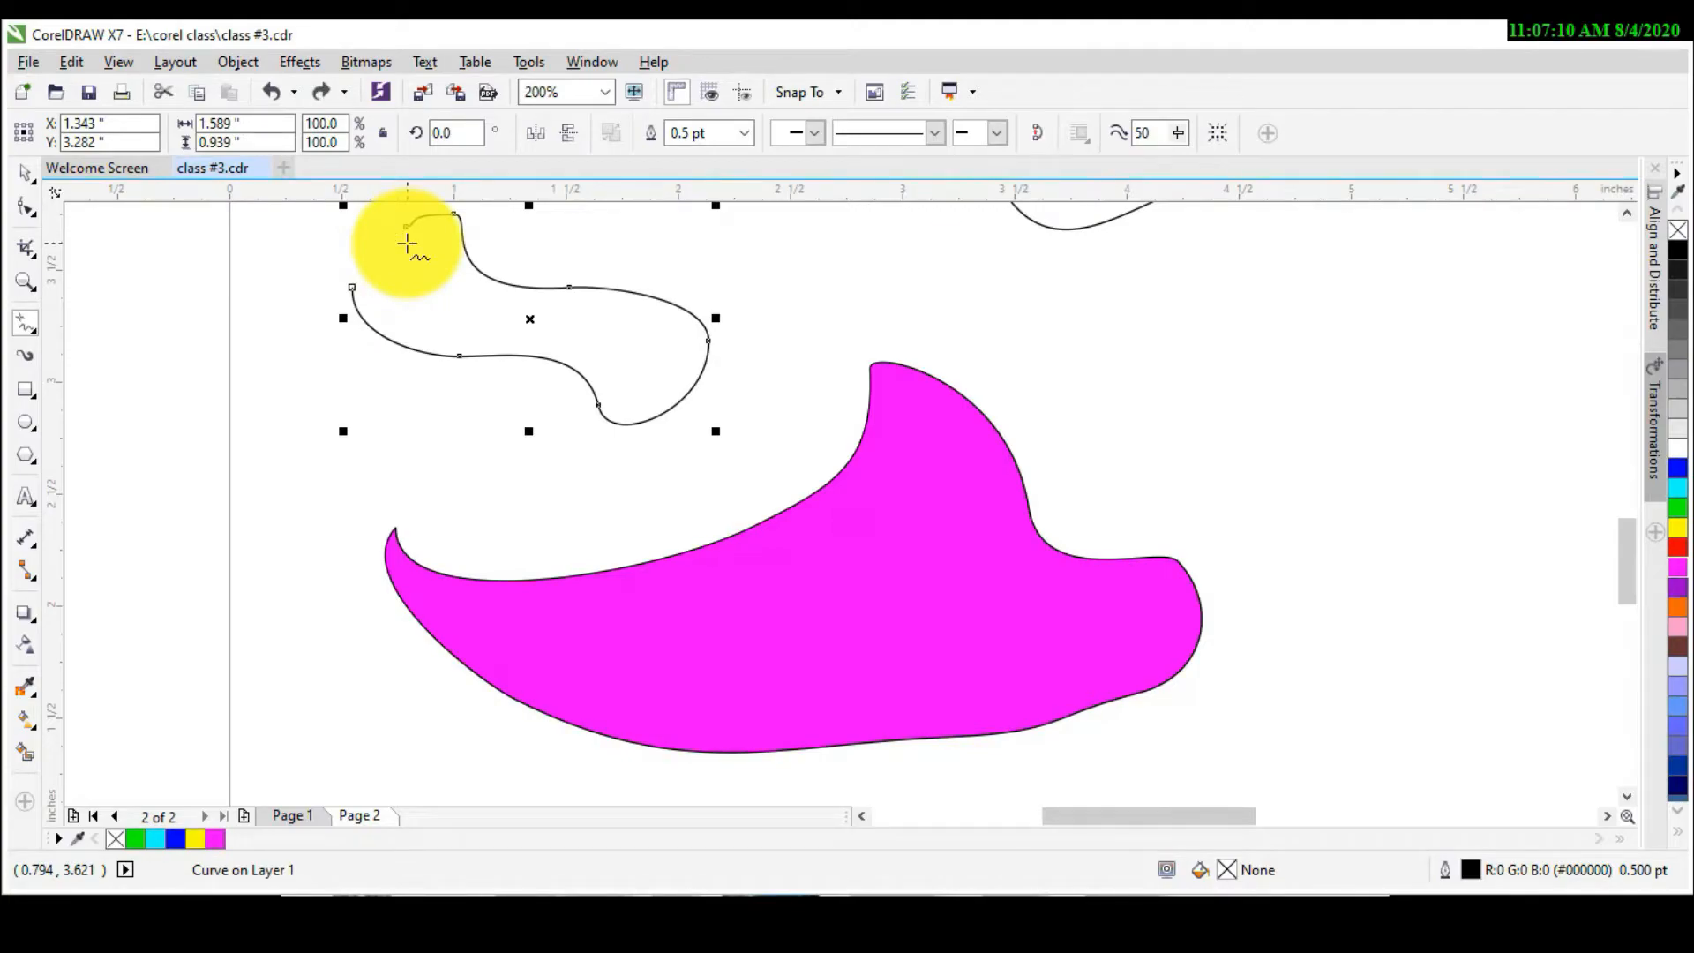
pyautogui.moveTo(1622, 541); pyautogui.dragTo(1622, 522)
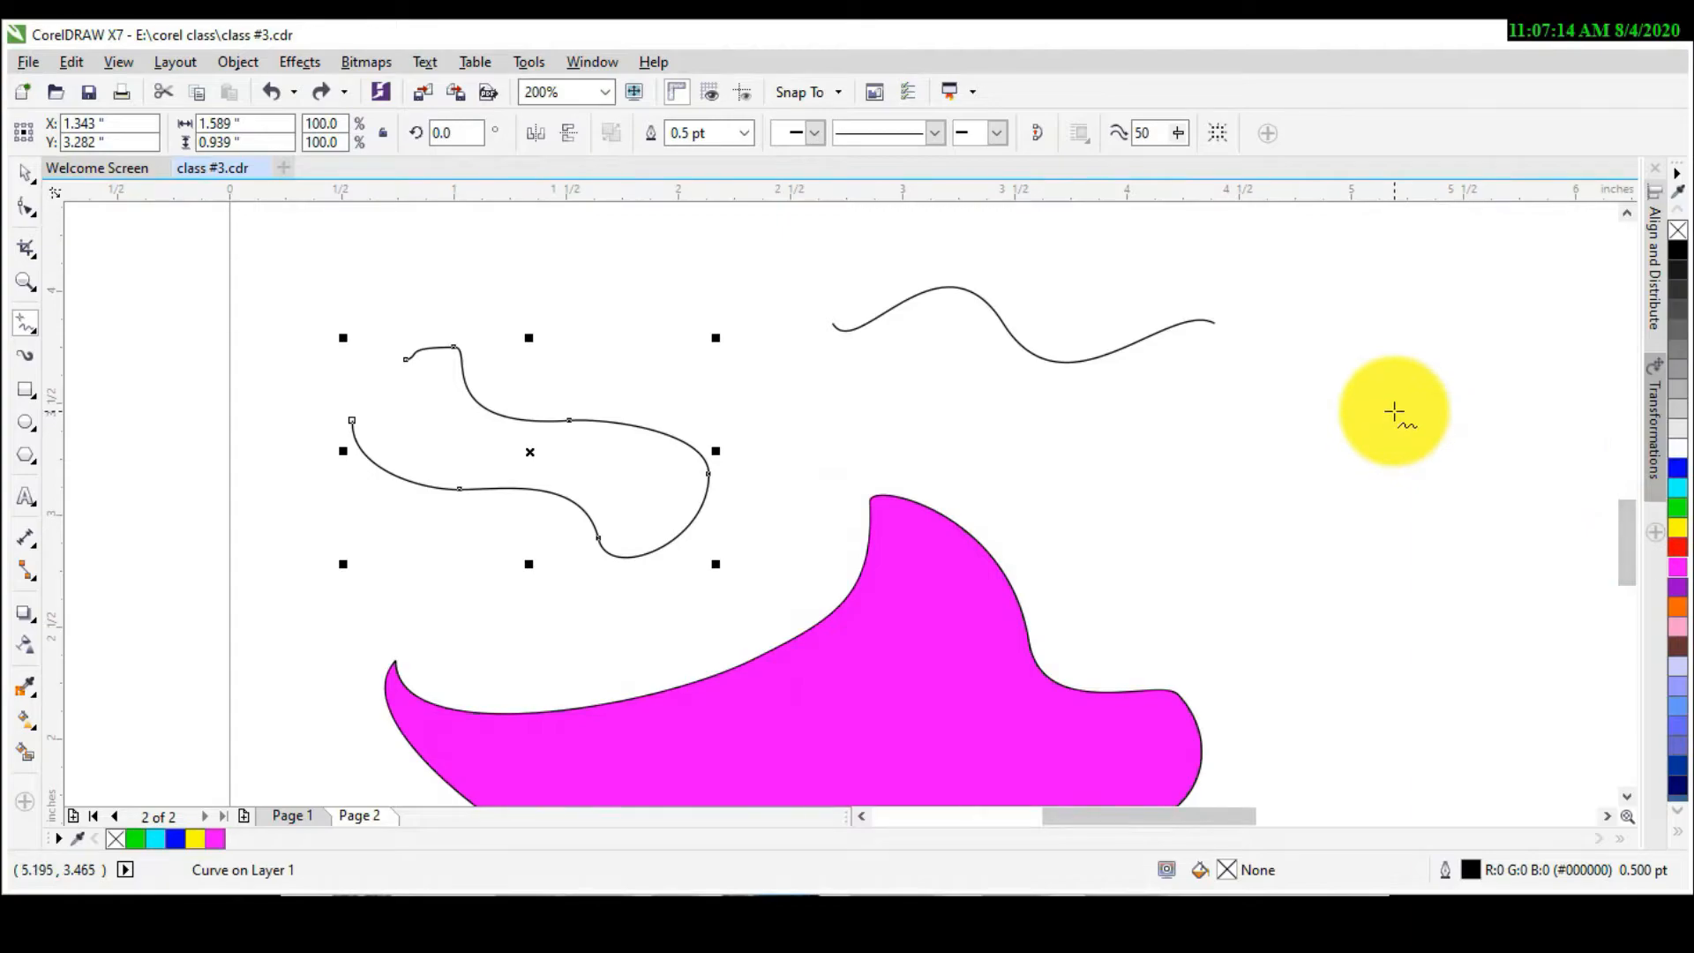
pyautogui.hotkey('ctrl', 'z')
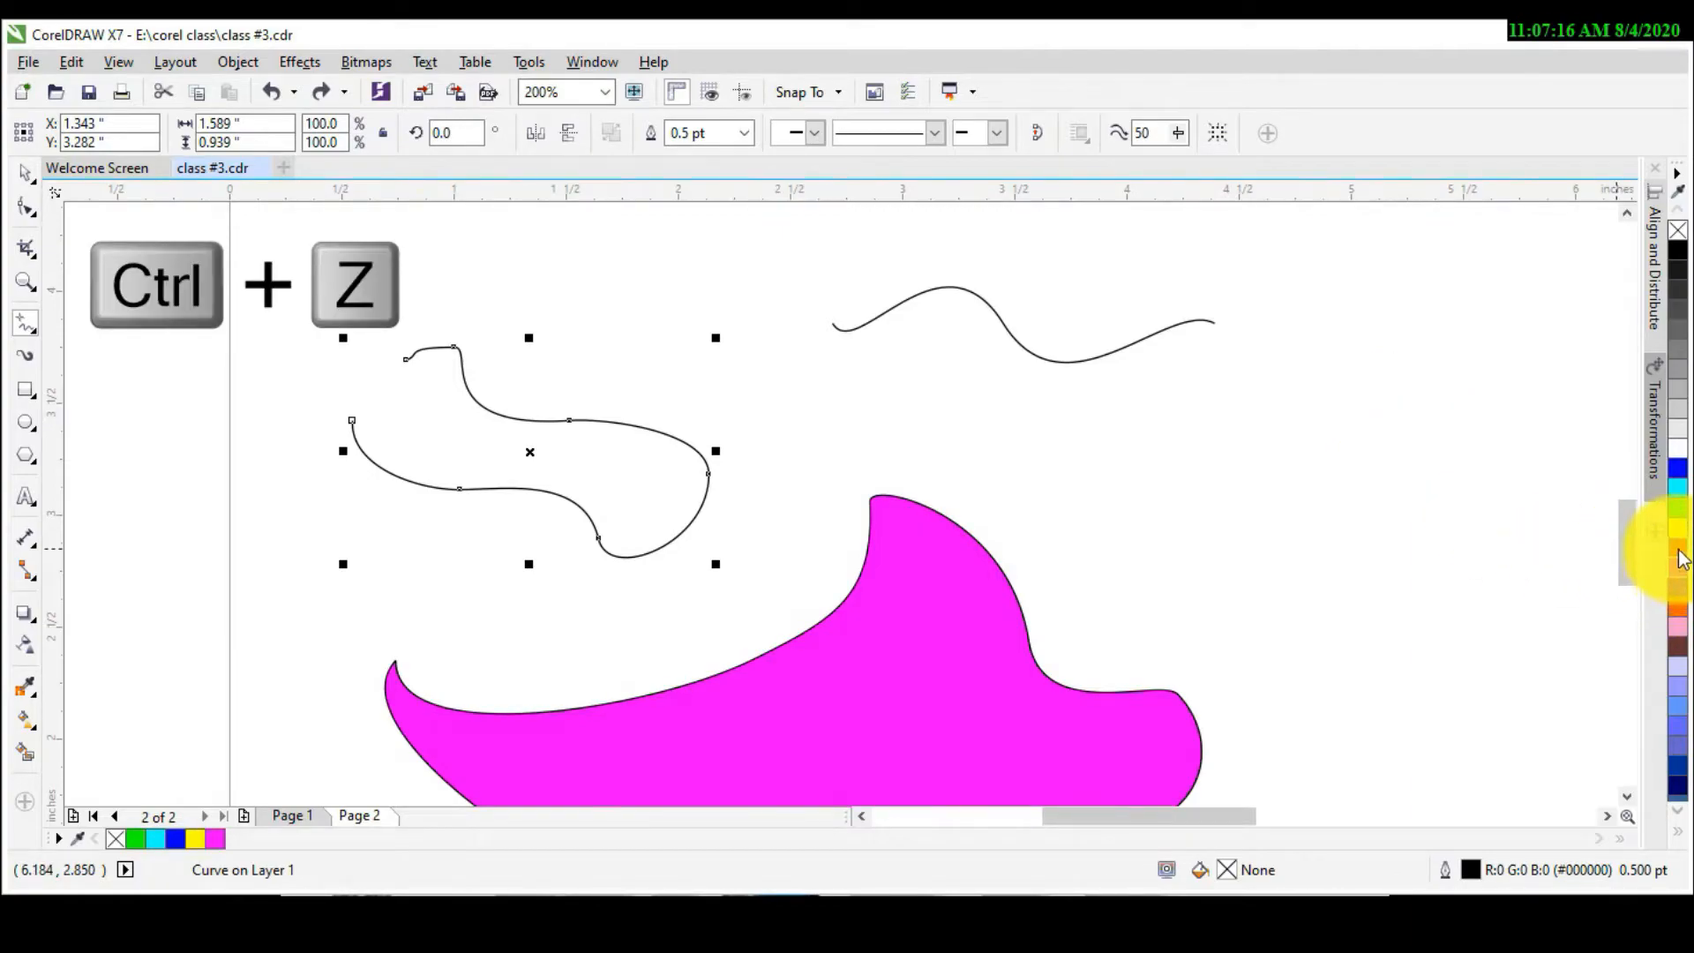
# Step: Fill the second freehand curve with red and join its end nodes with the Close Curve command
pyautogui.click(1676, 546)
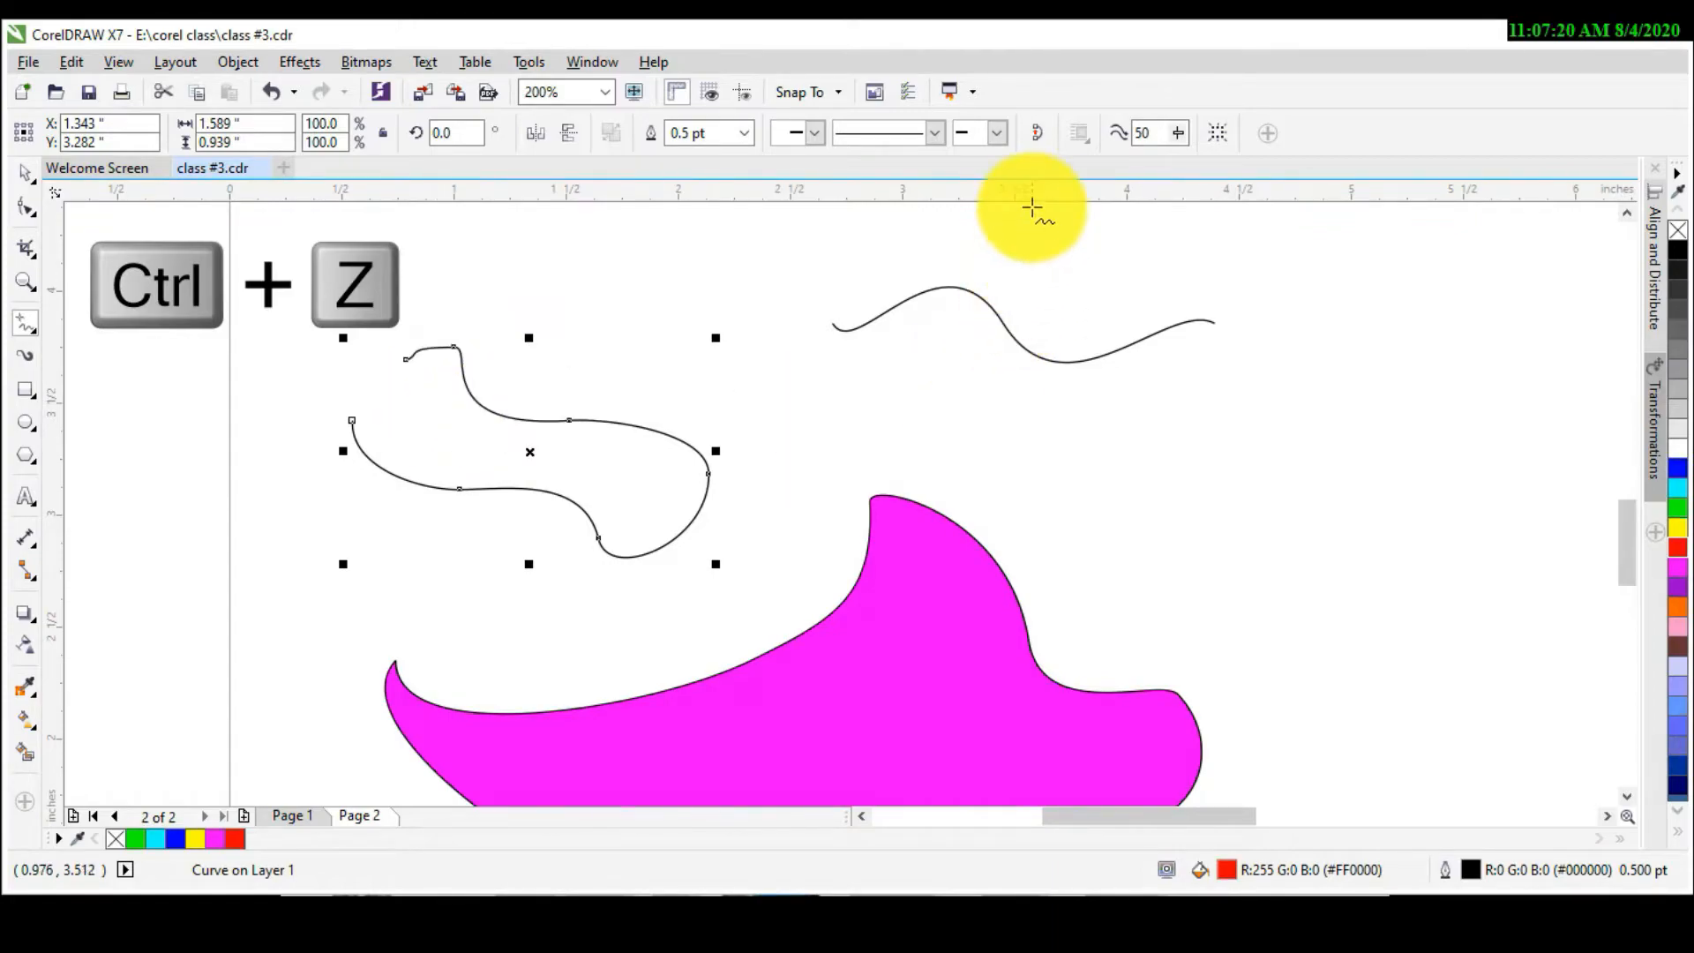
pyautogui.click(1039, 134)
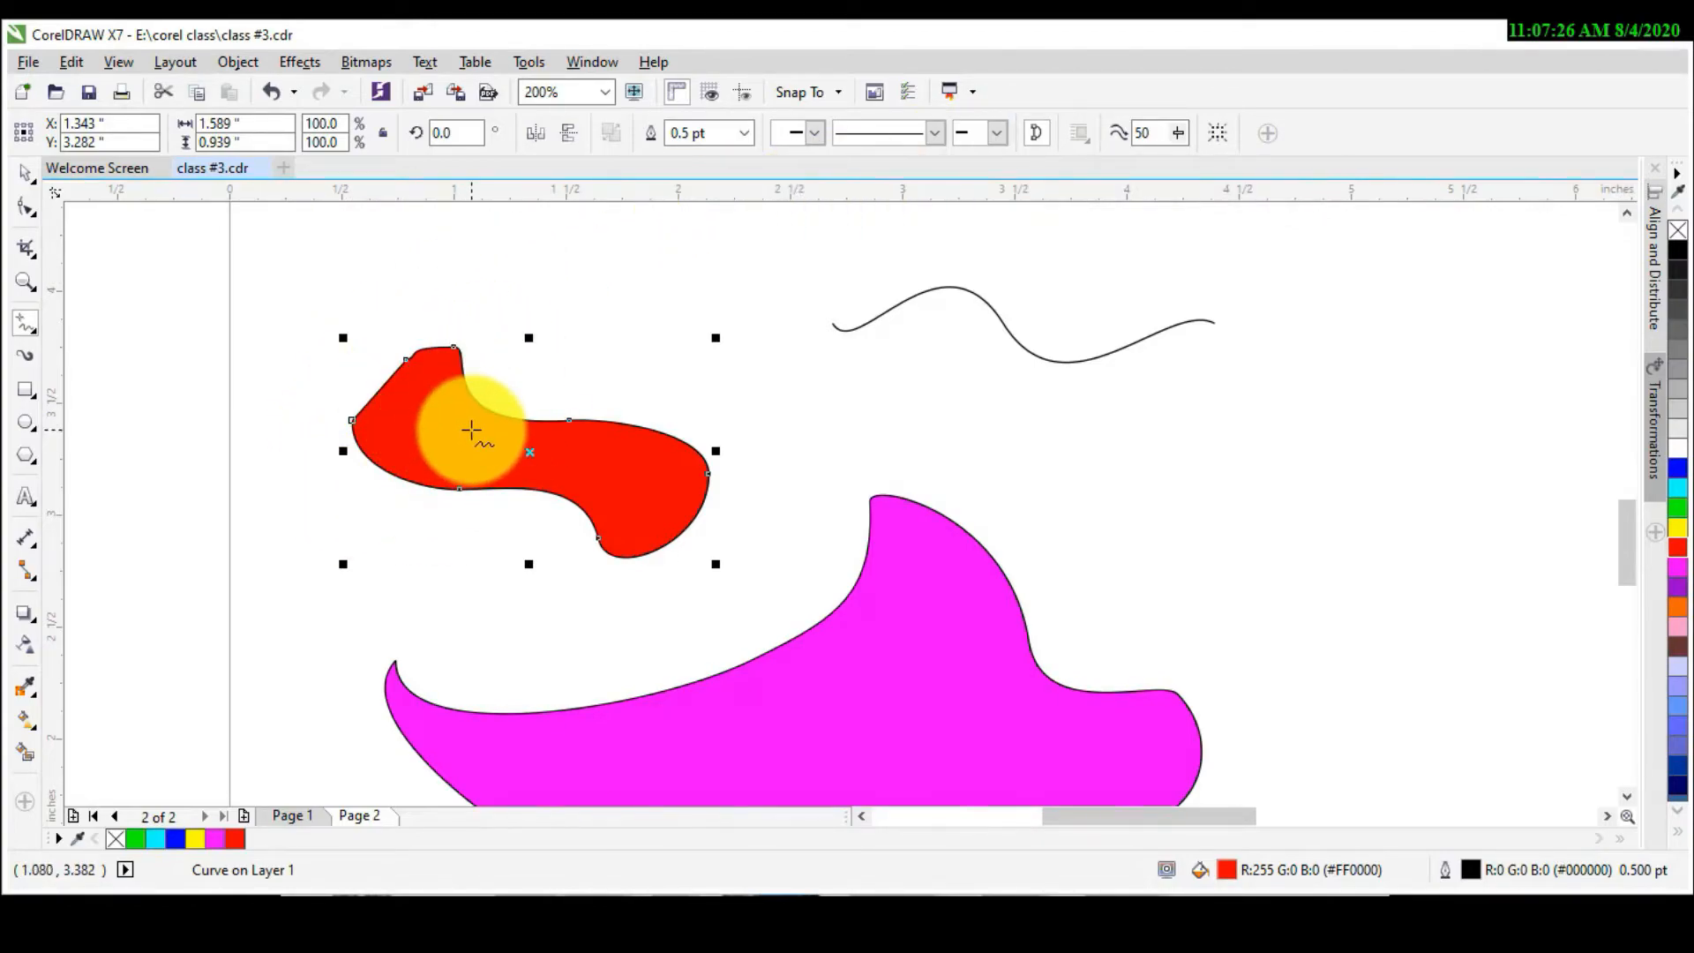
pyautogui.moveTo(472, 430)
pyautogui.mouseDown()
pyautogui.moveTo(435, 367)
pyautogui.moveTo(400, 359)
pyautogui.moveTo(382, 412)
pyautogui.moveTo(430, 308)
pyautogui.moveTo(325, 428)
pyautogui.moveTo(436, 295)
pyautogui.moveTo(419, 301)
pyautogui.mouseUp()
# Step: Move the small open curve up and left, above the right end of the red shape, and show its nodes for editing
pyautogui.scroll(1, 382, 411)
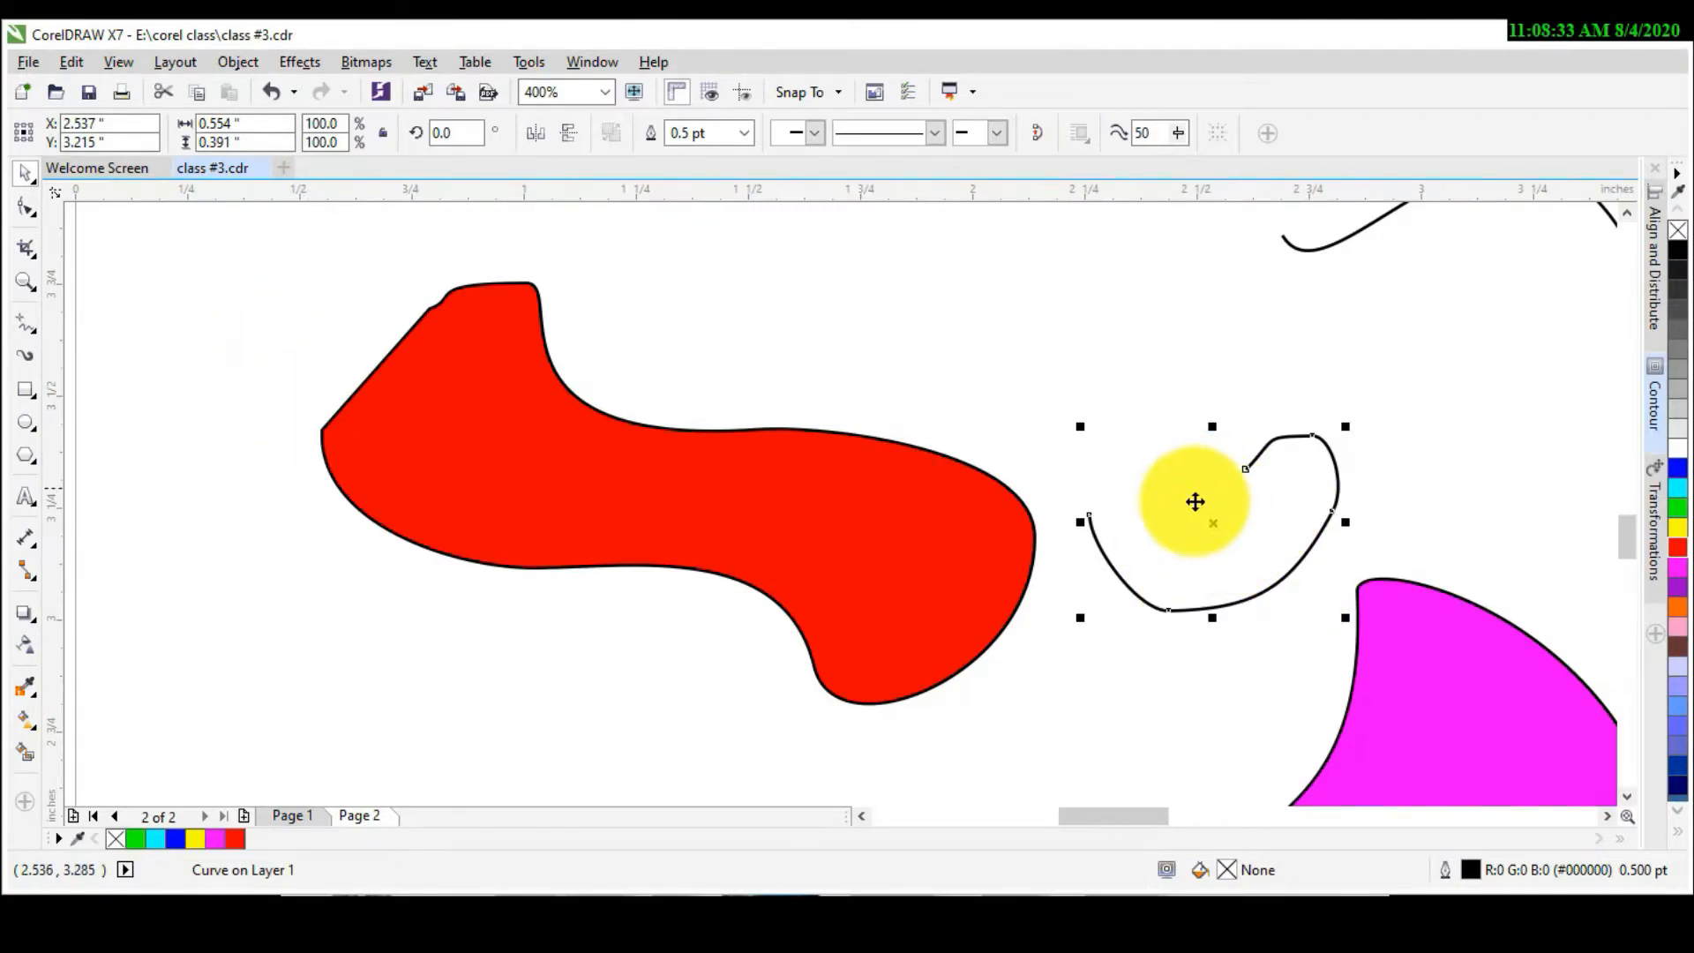
pyautogui.moveTo(1213, 519); pyautogui.dragTo(970, 352)
pyautogui.click(26, 211)
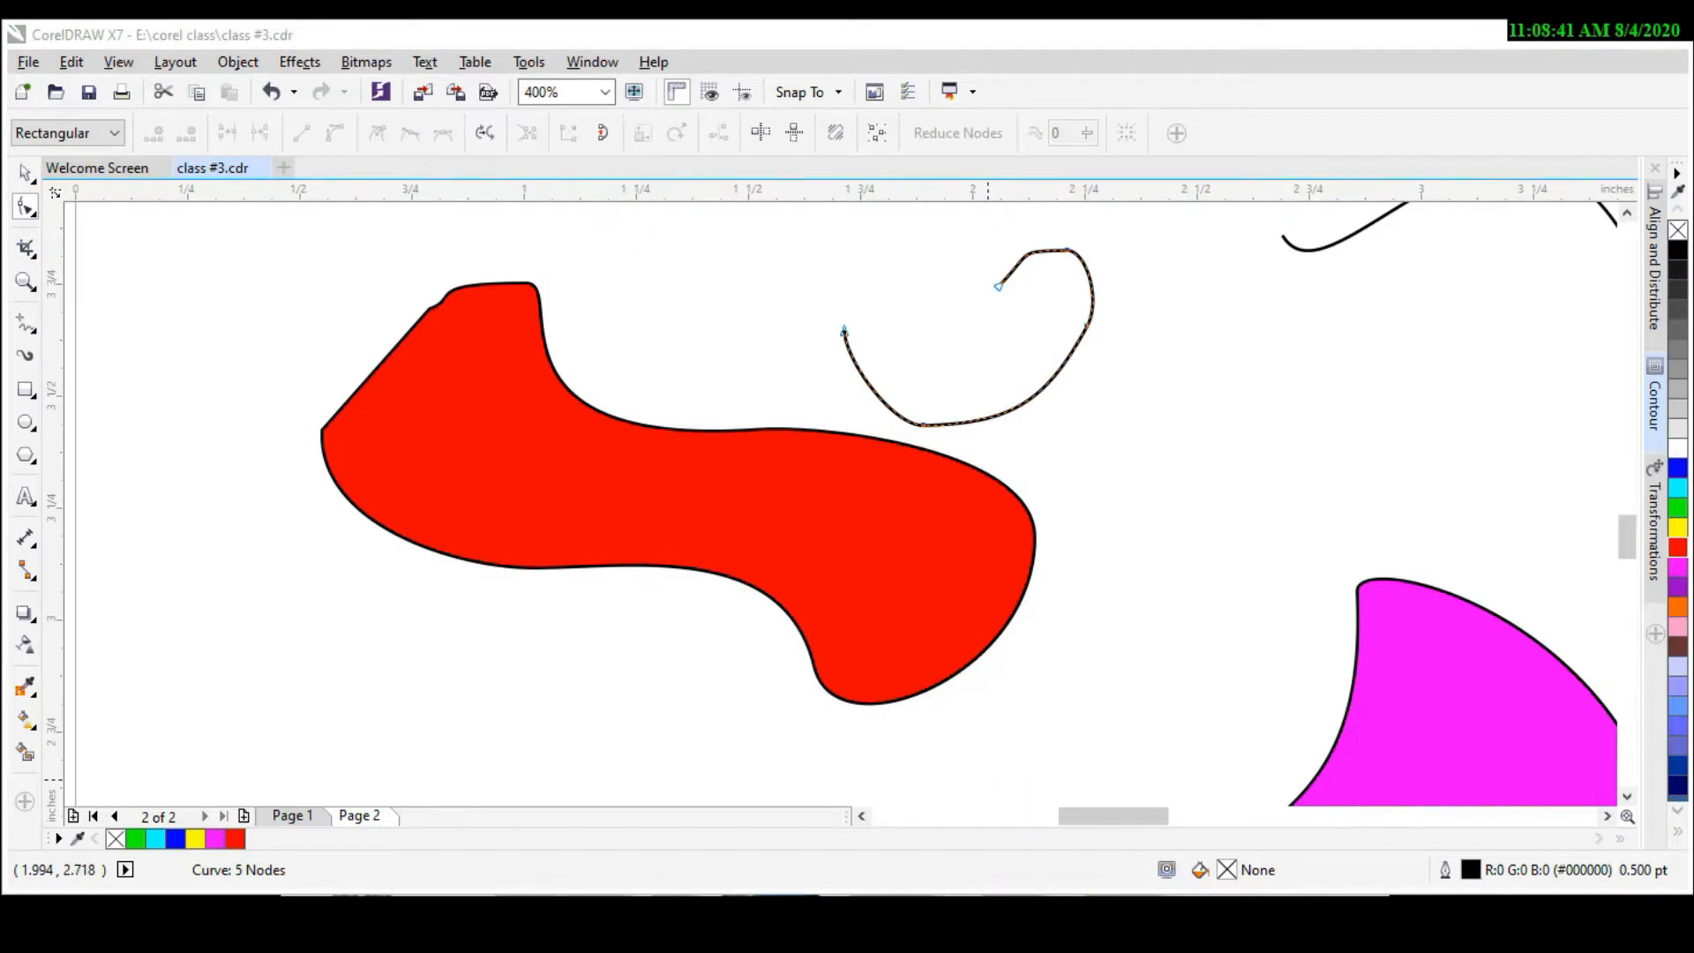
# Step: Close the small open curve above the red shape with the Close Curve command and fill it with cyan
pyautogui.click(603, 134)
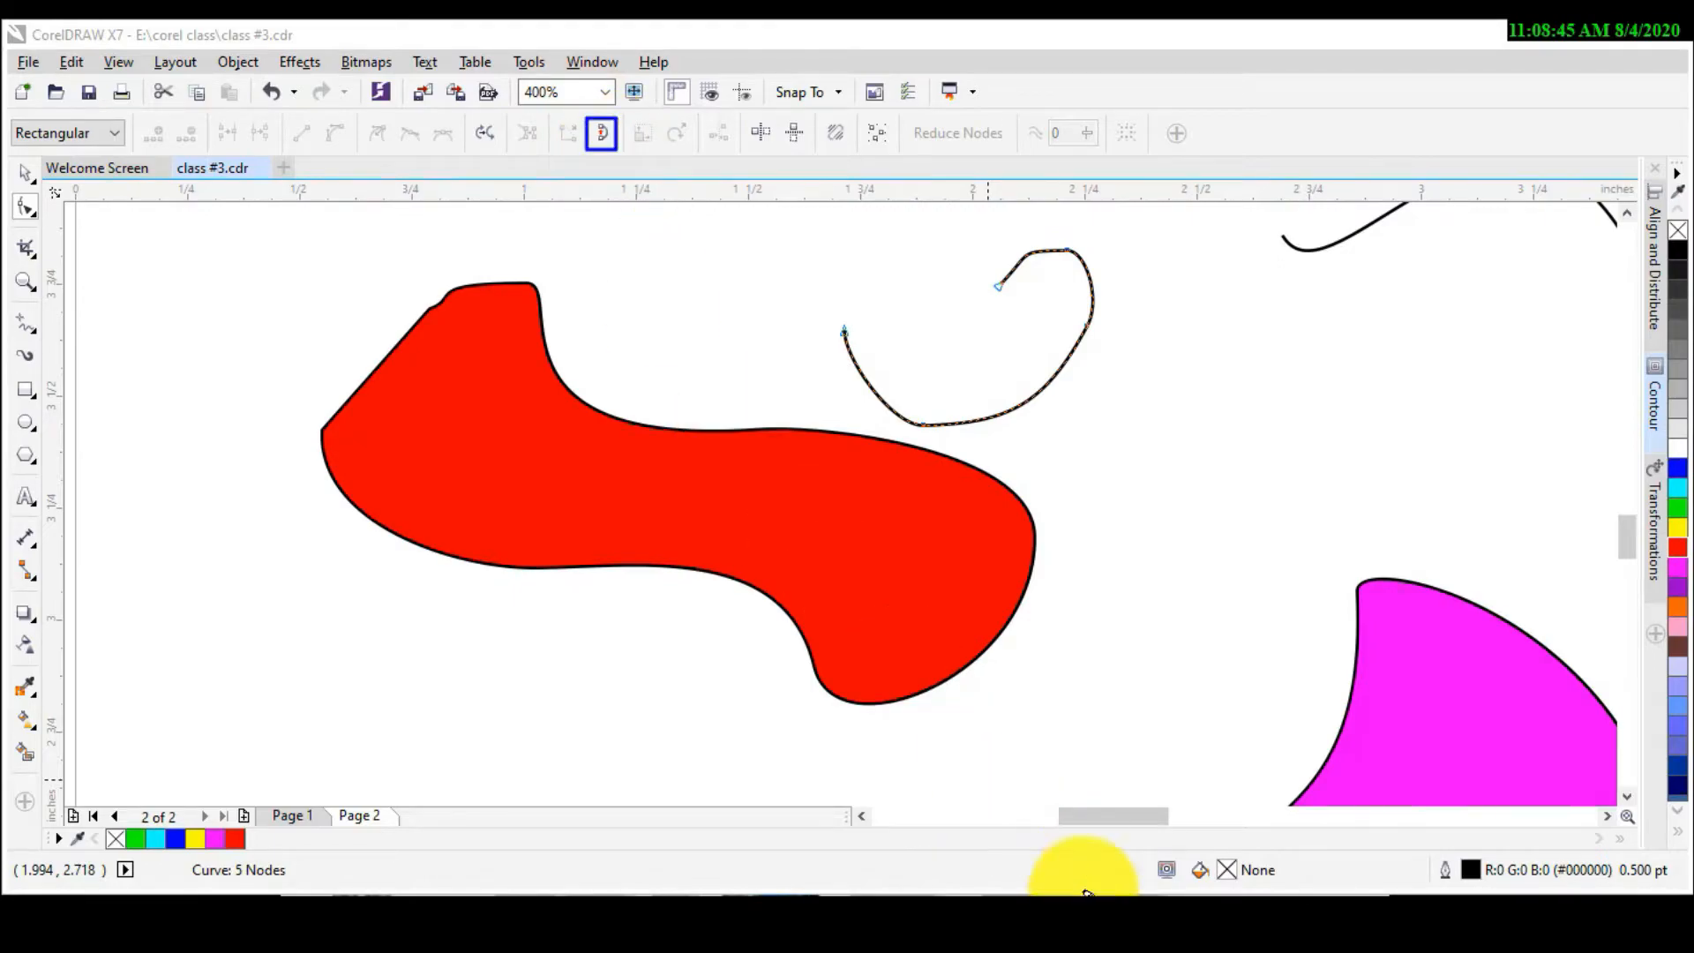
pyautogui.click(600, 137)
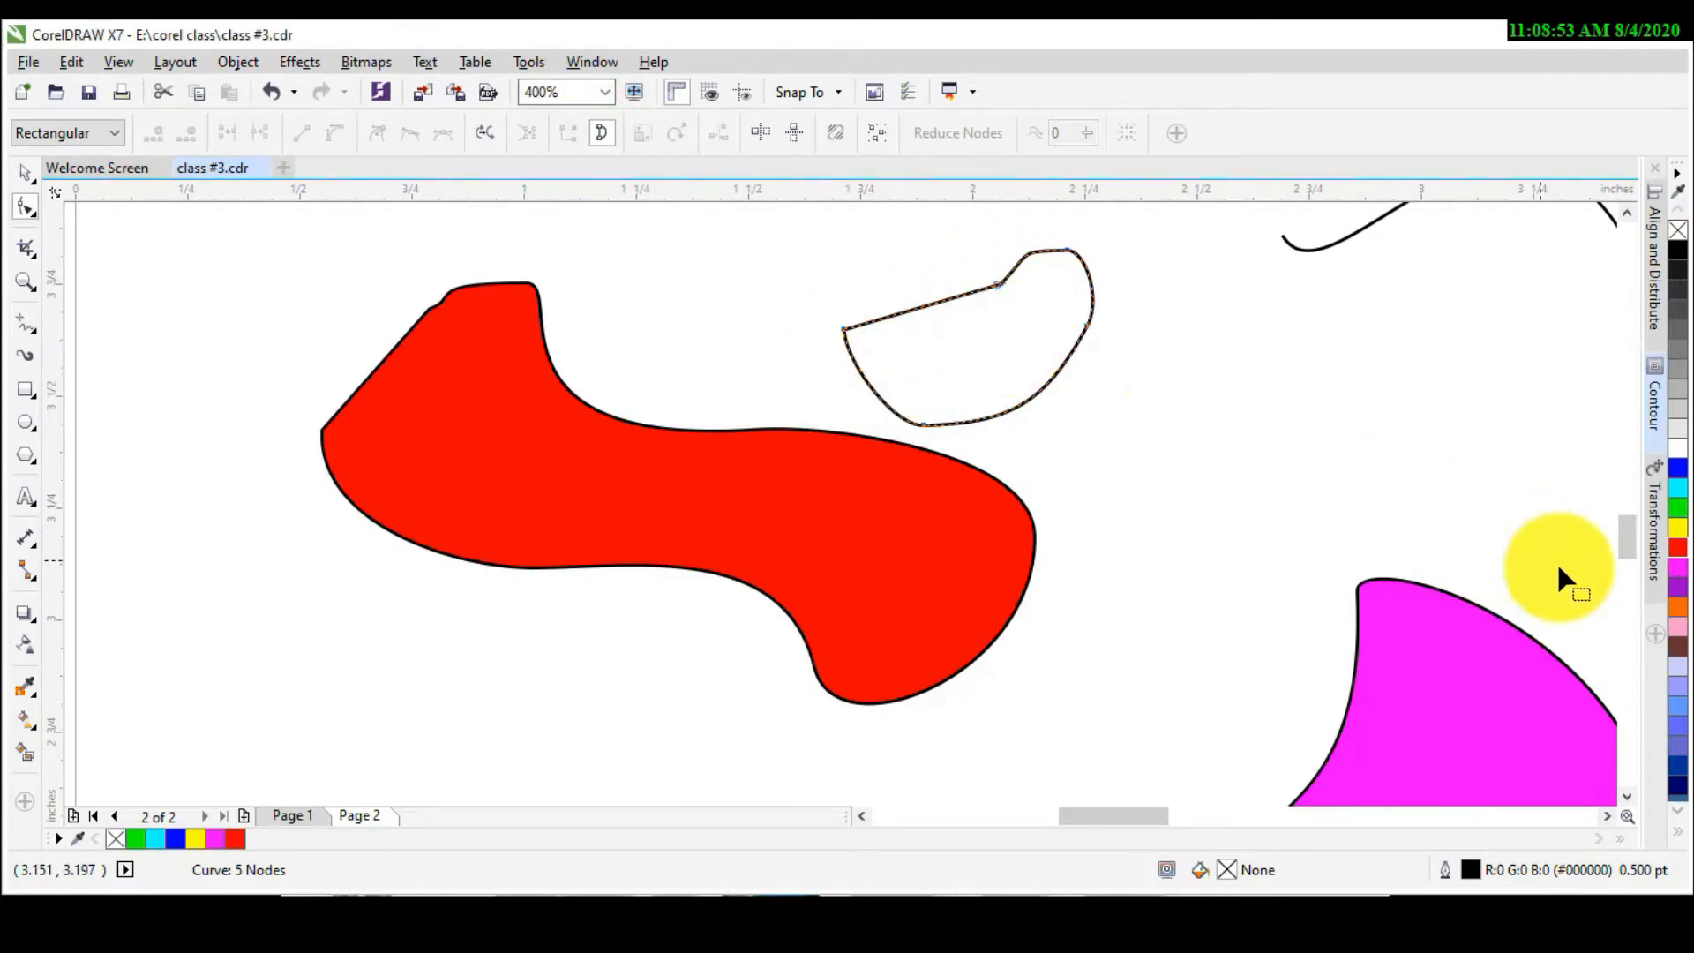
pyautogui.click(1677, 488)
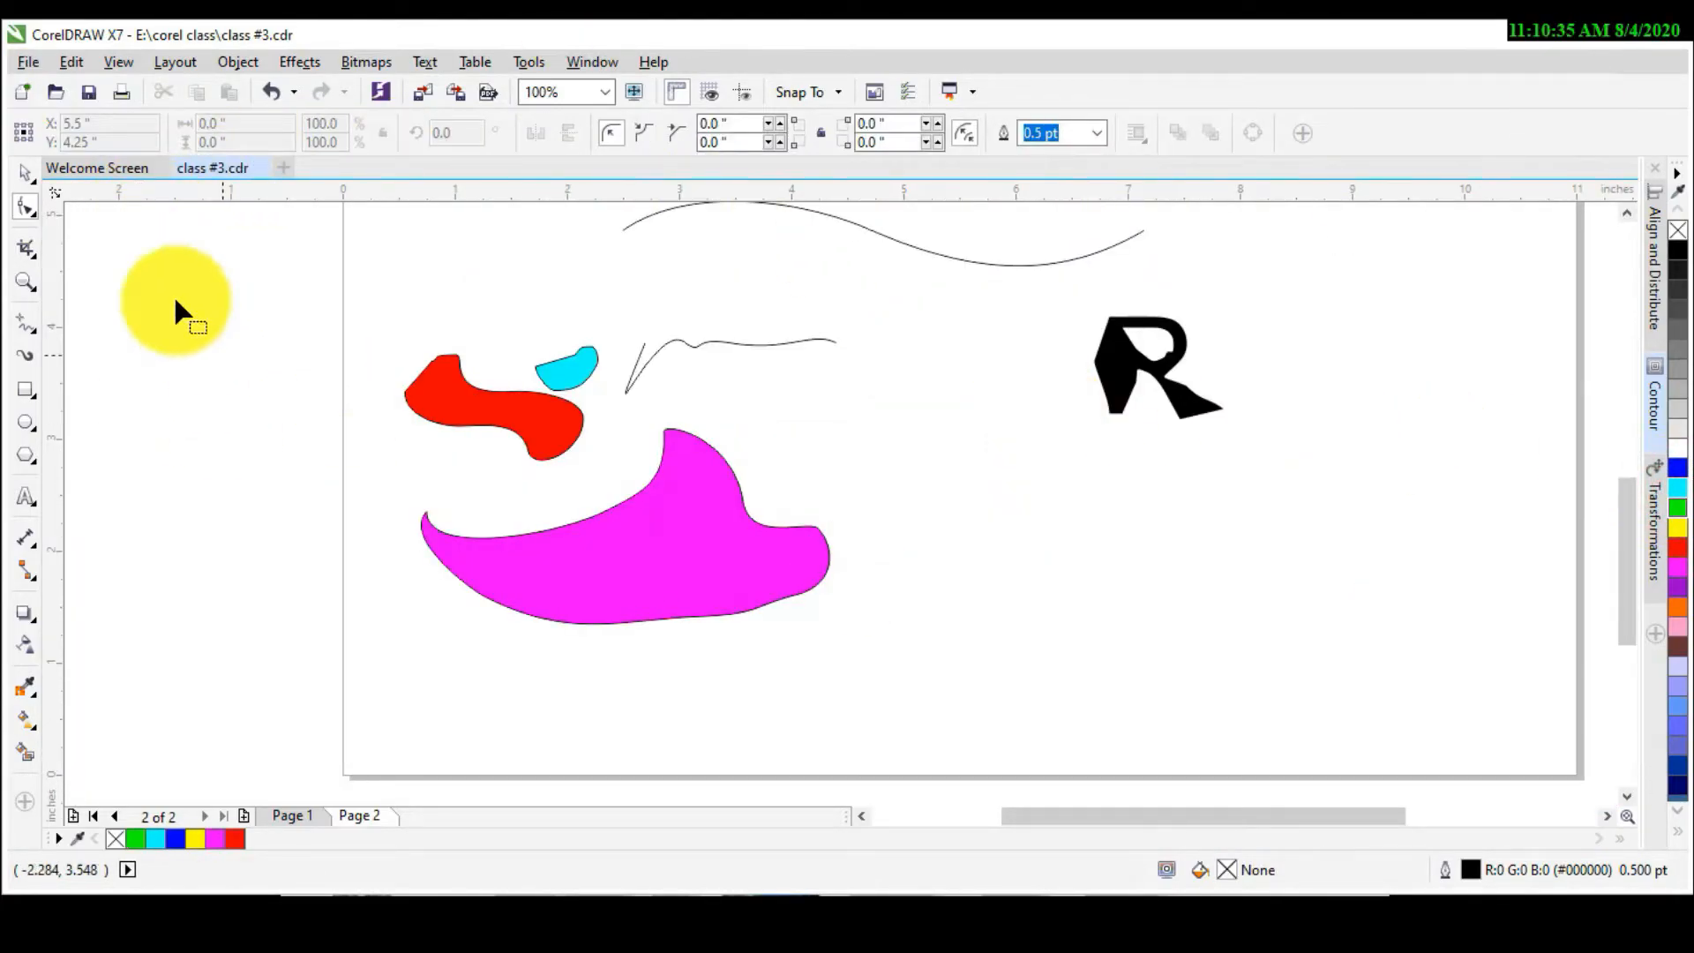
pyautogui.click(35, 217)
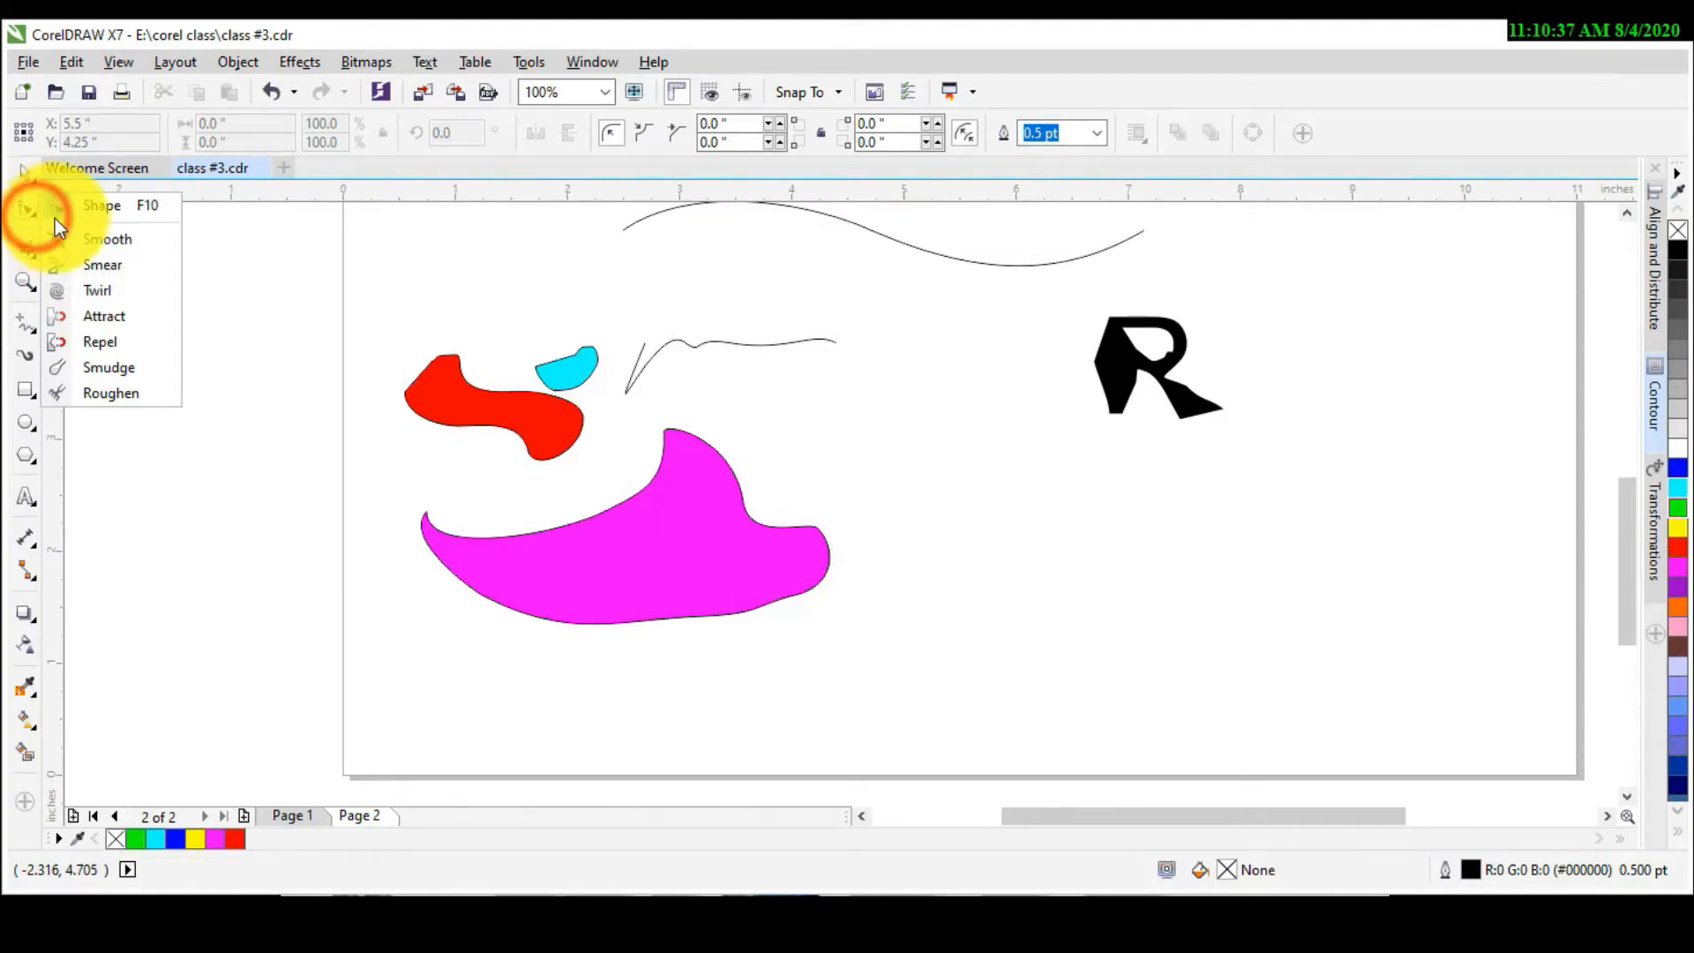
pyautogui.click(150, 242)
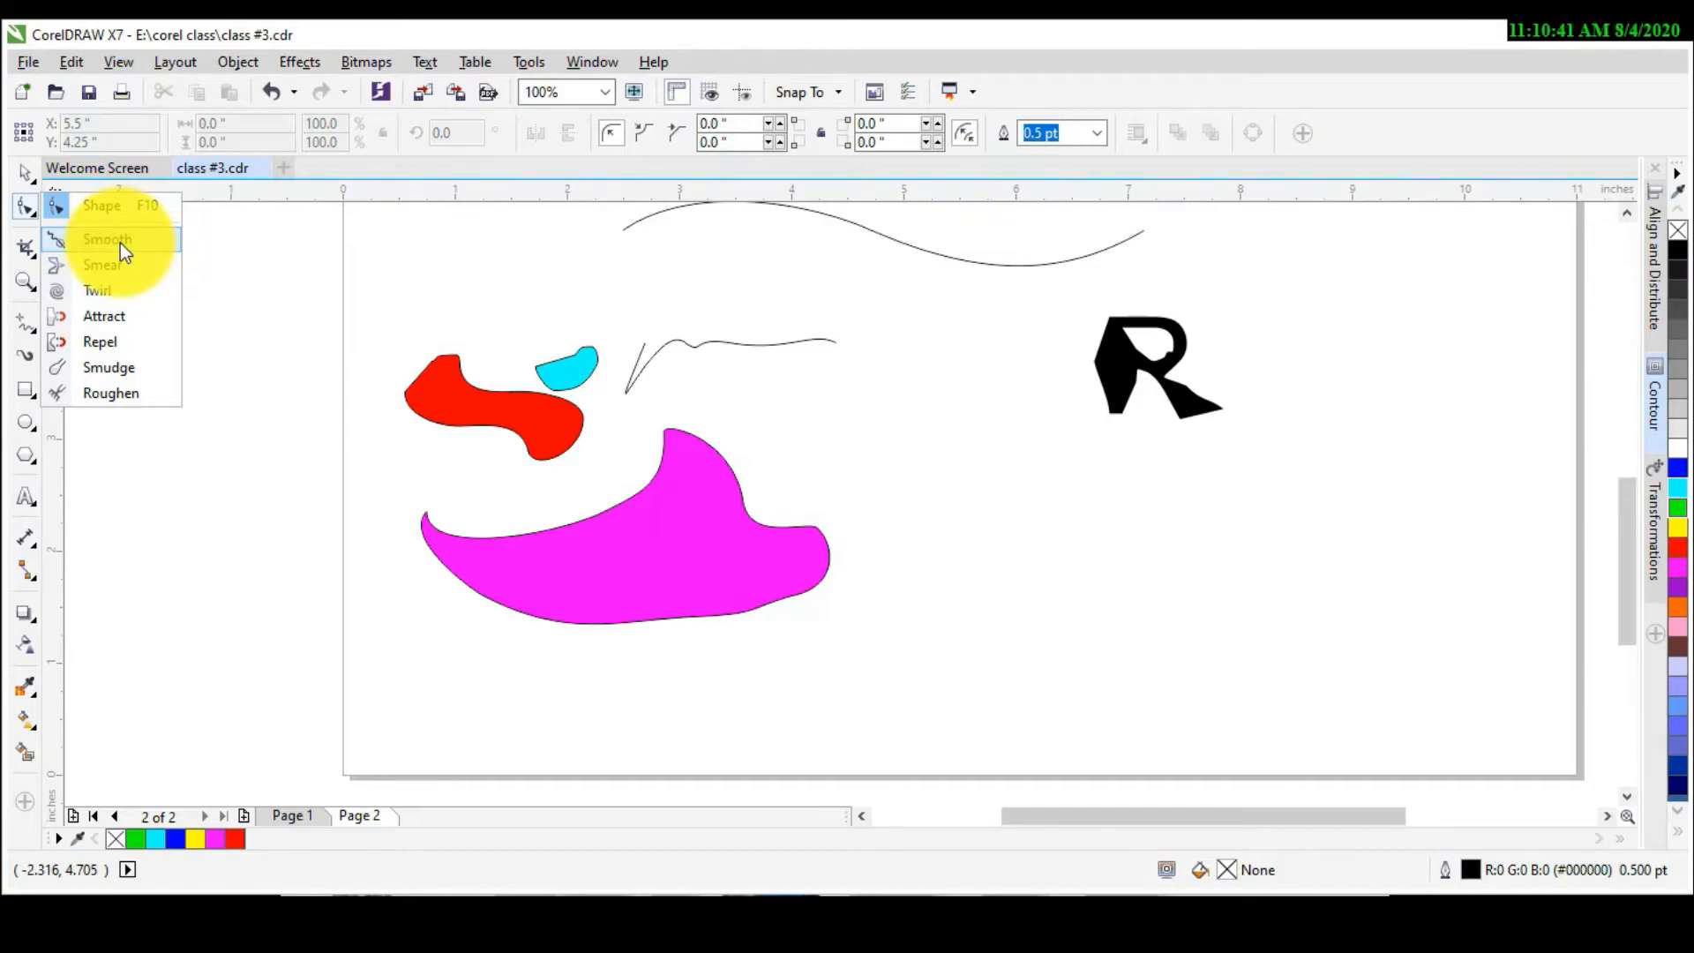
pyautogui.click(284, 289)
pyautogui.click(25, 390)
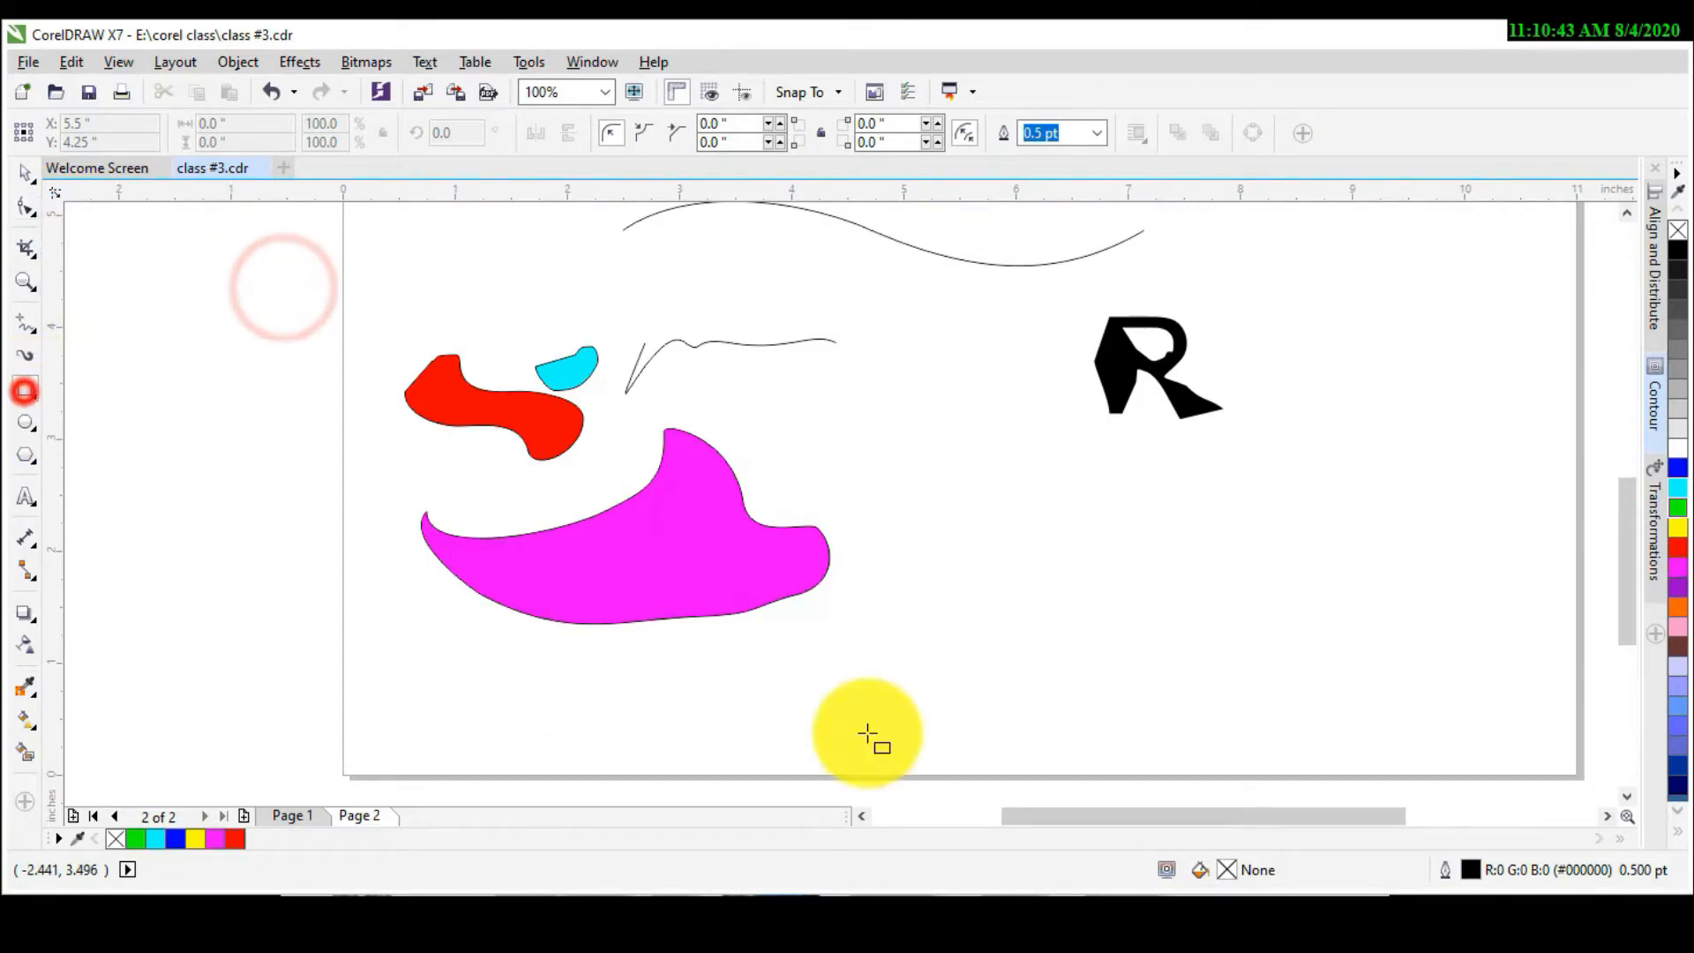
# Step: Delete all the objects on page 2, including the colored shapes, the open curves and the letter R
pyautogui.scroll(-1, 949, 520)
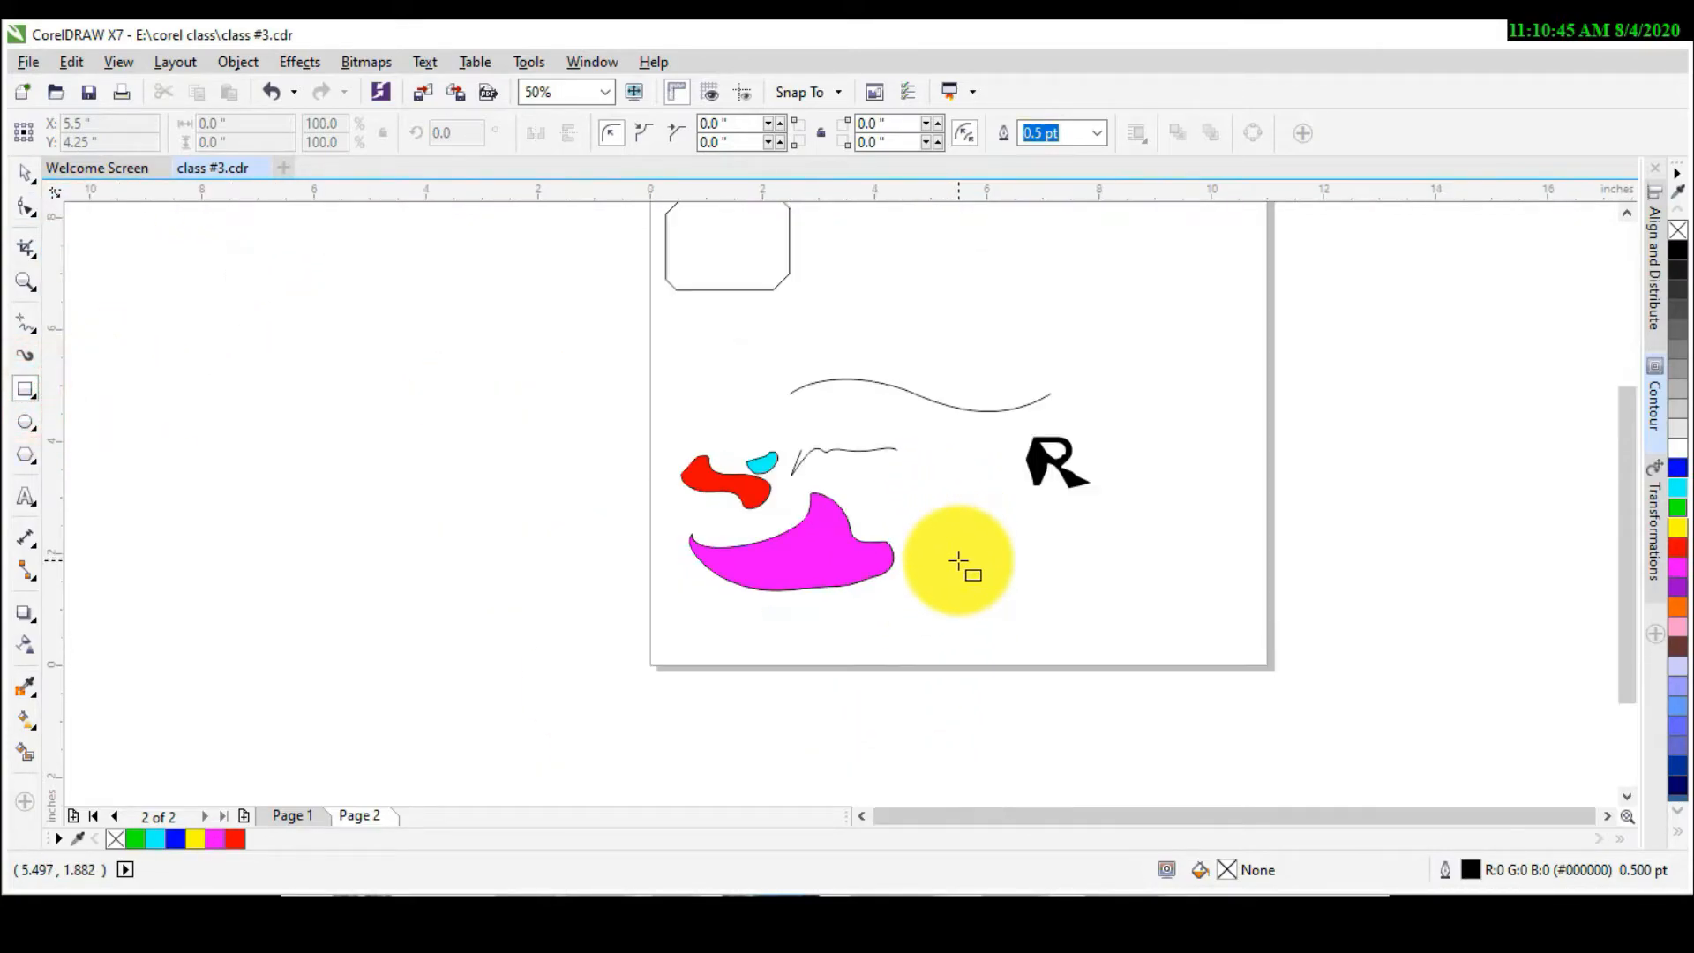
pyautogui.press('space')
pyautogui.moveTo(958, 561); pyautogui.dragTo(726, 393)
pyautogui.click(705, 289)
pyautogui.press('Delete')
pyautogui.moveTo(1165, 675); pyautogui.dragTo(1138, 584)
pyautogui.press('Delete')
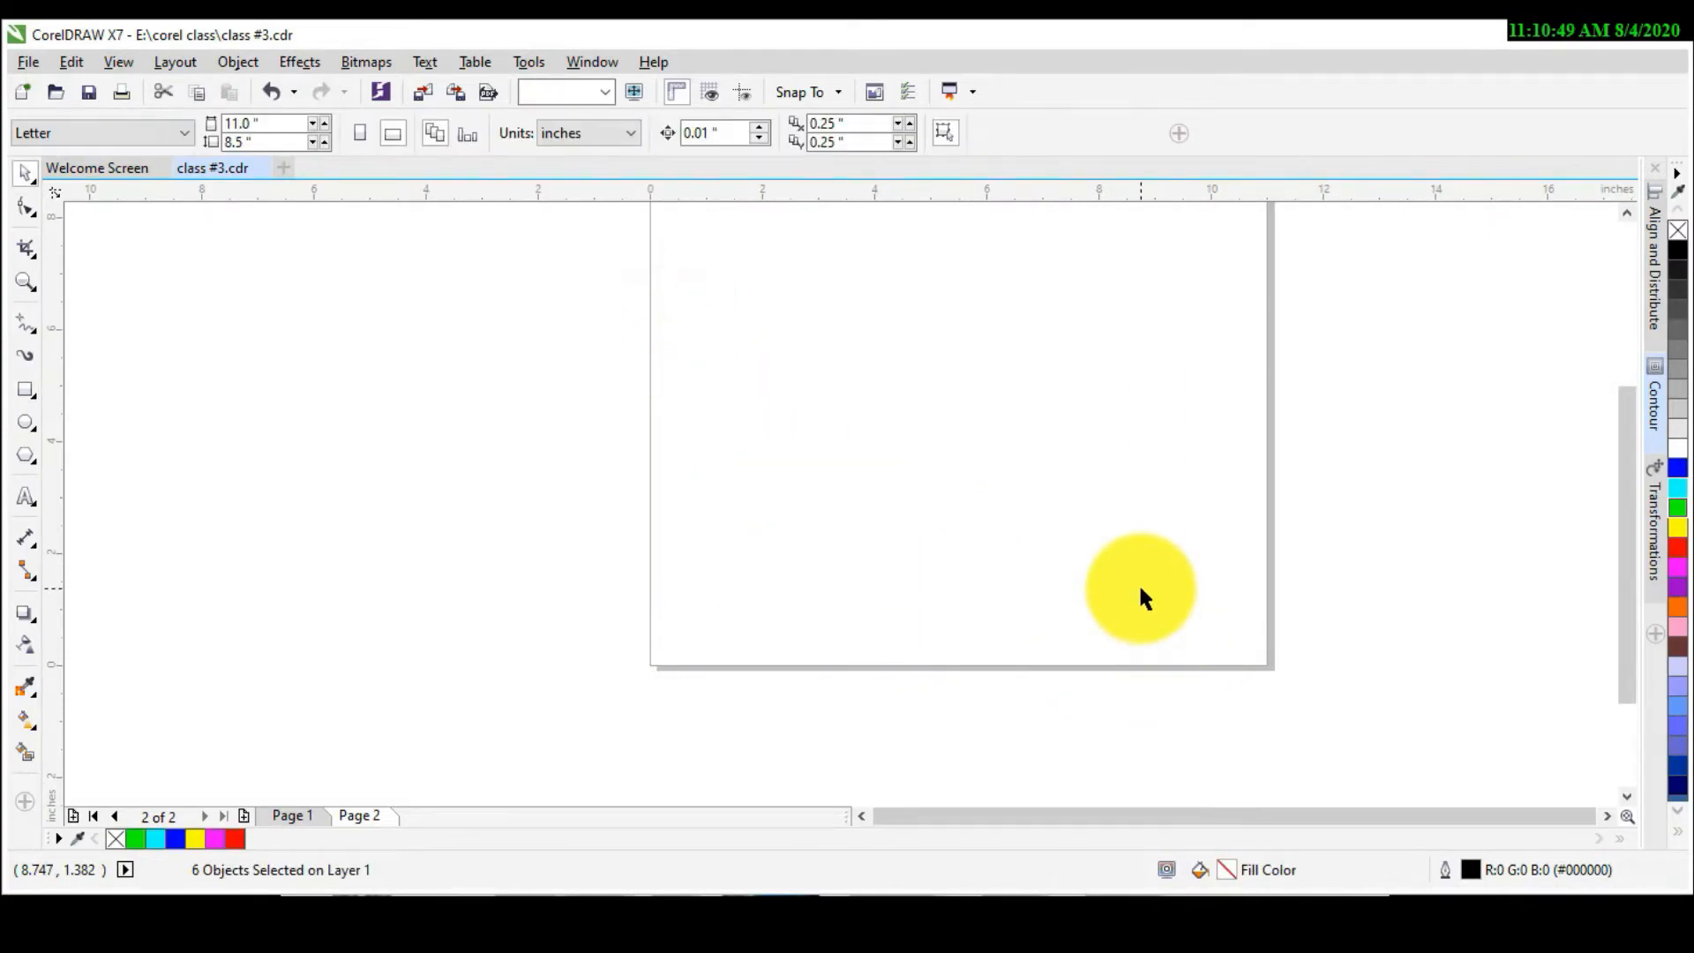
# Step: Draw a rectangle about 2.31 by 1.97 inches on the emptied page
pyautogui.scroll(1, 1285, 422)
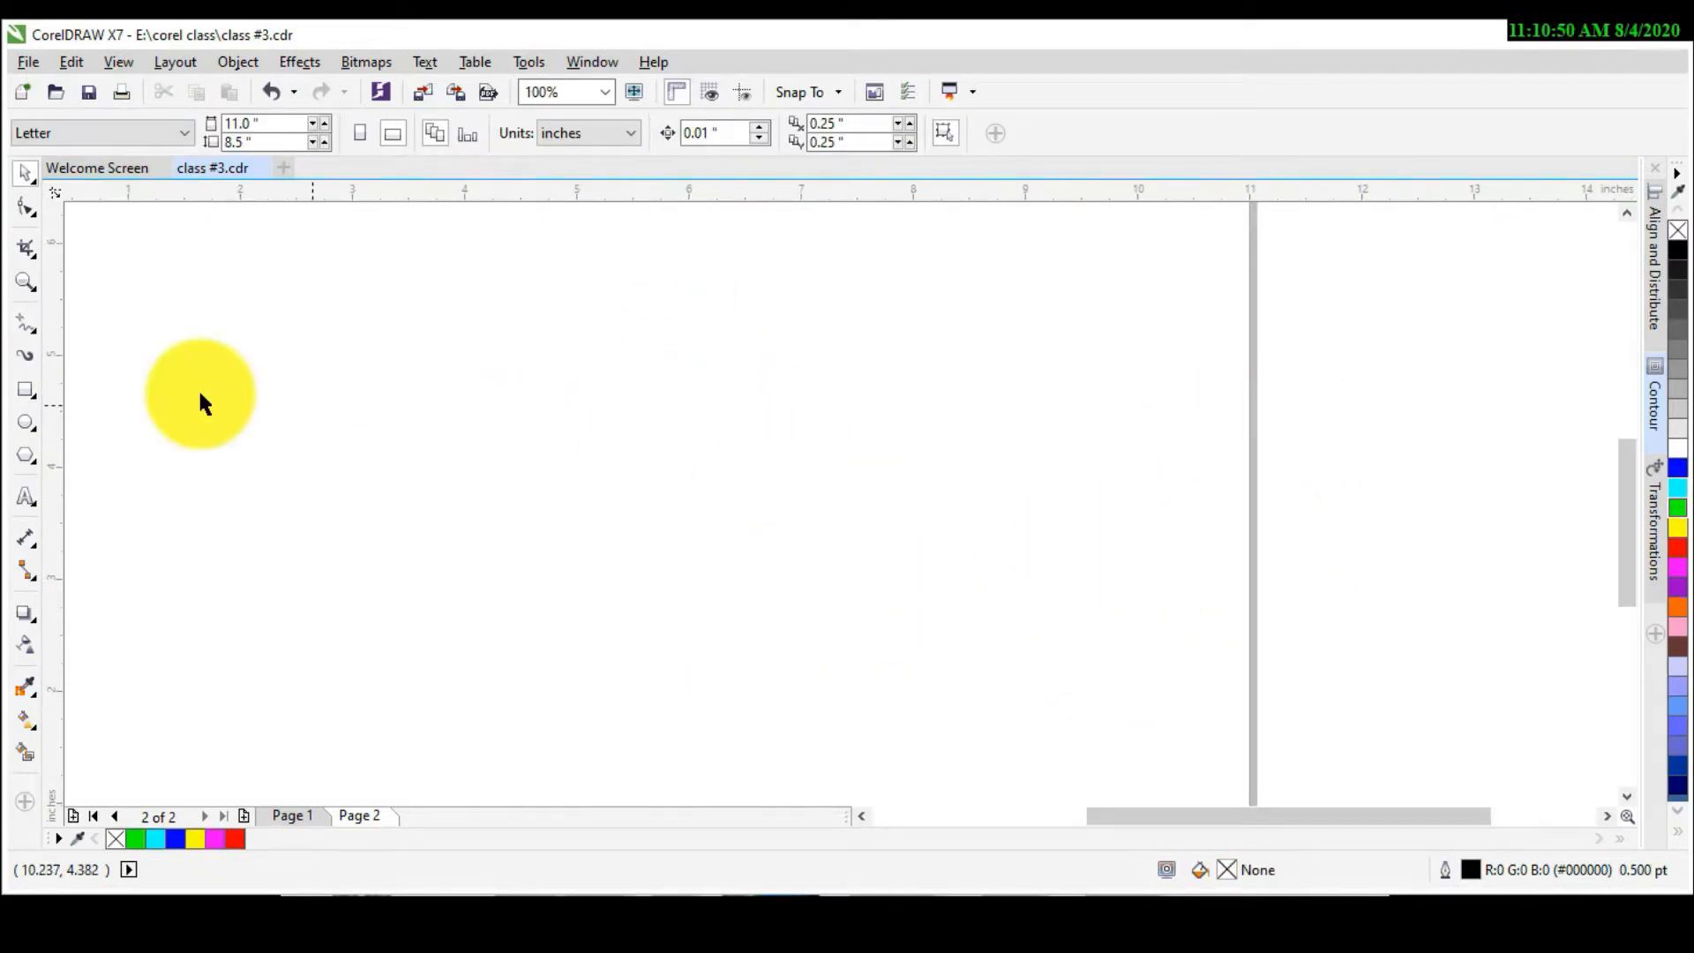
pyautogui.click(27, 388)
pyautogui.moveTo(427, 399); pyautogui.dragTo(686, 620)
# Step: Round the rectangle's two bottom corners by brushing over them with the Smooth tool
pyautogui.scroll(1, 514, 634)
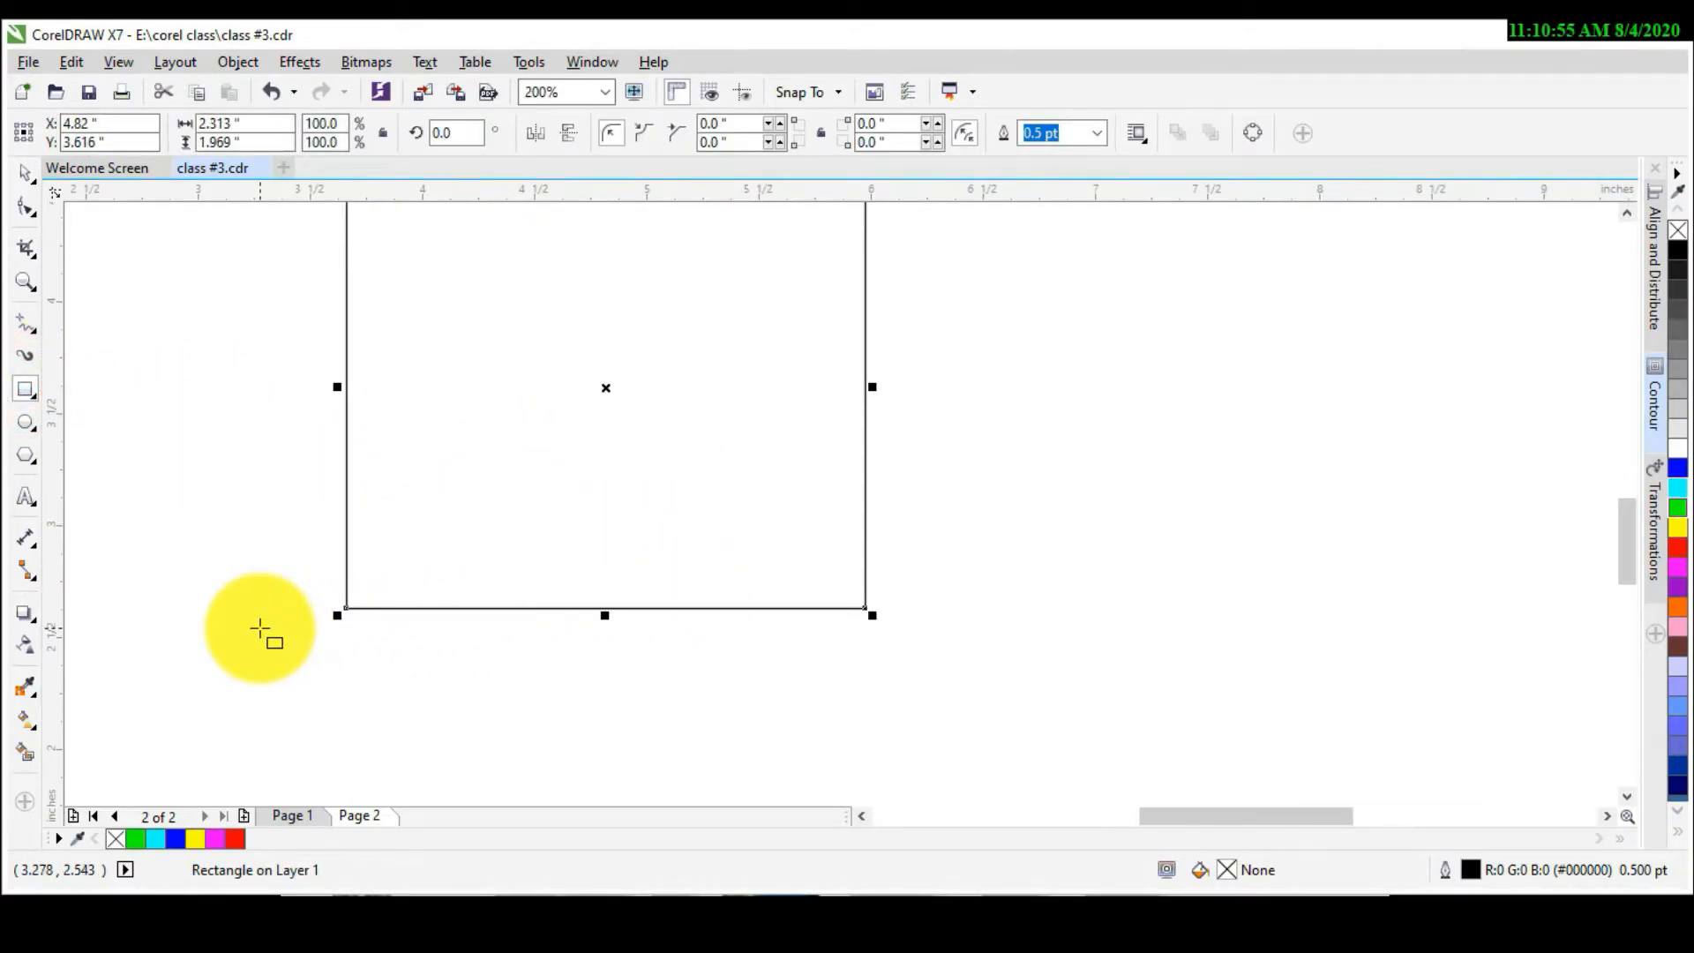
pyautogui.scroll(1, 262, 630)
pyautogui.scroll(1, 437, 615)
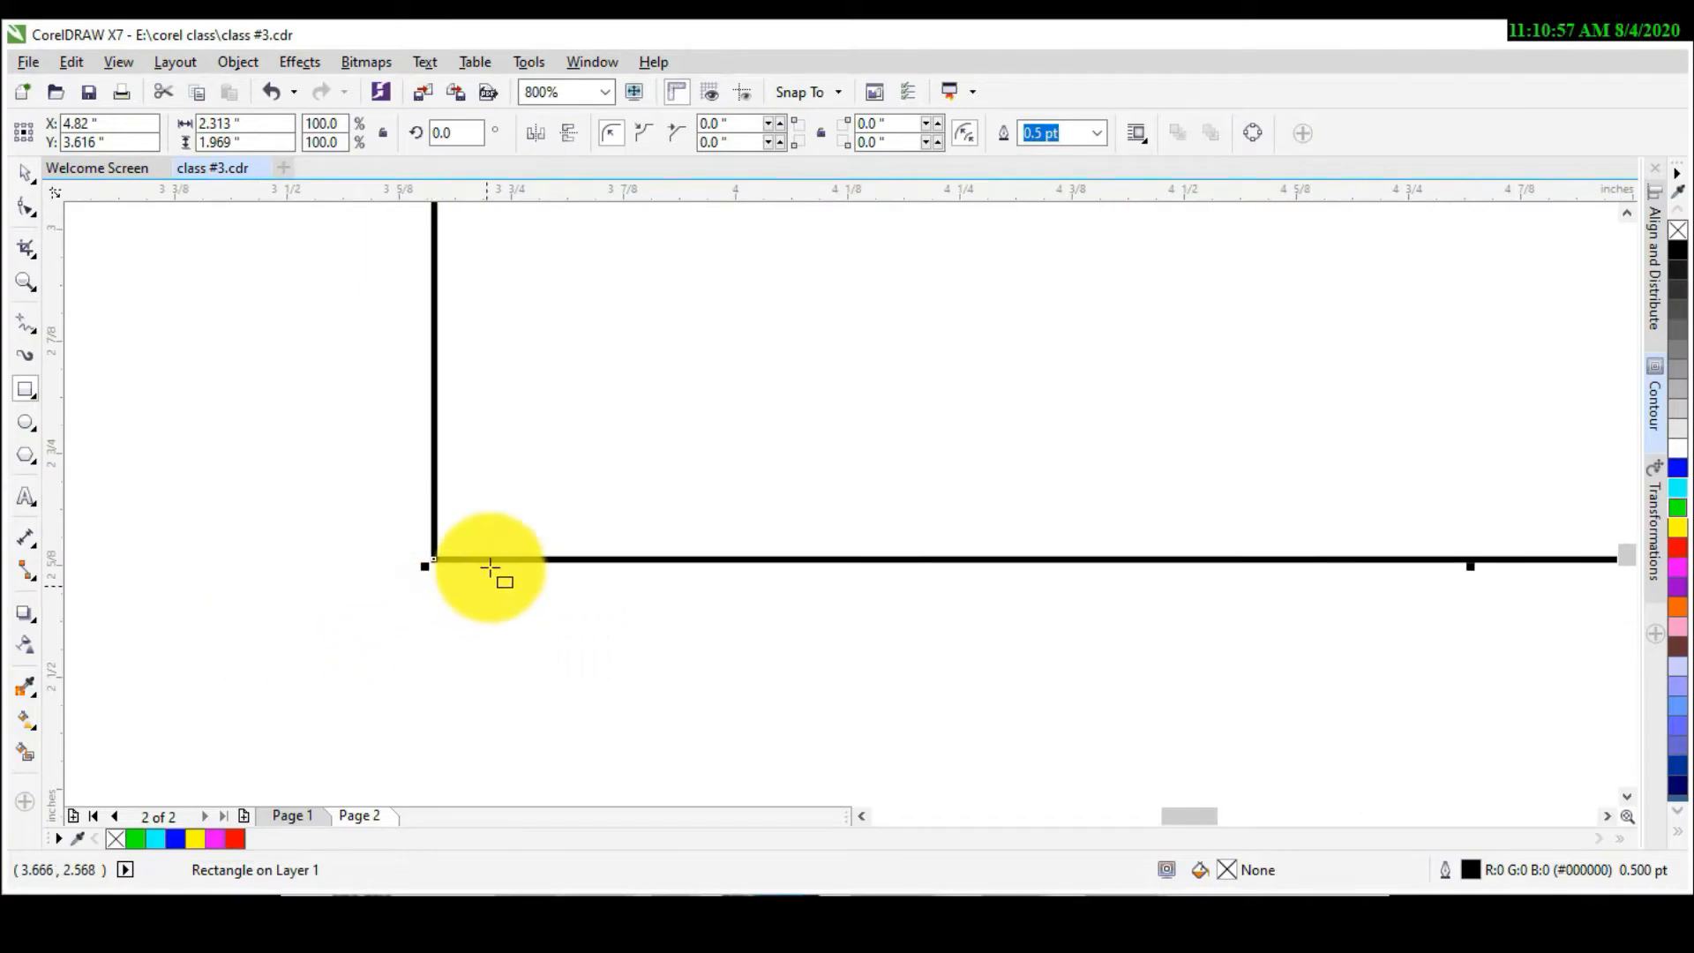
pyautogui.scroll(1, 439, 568)
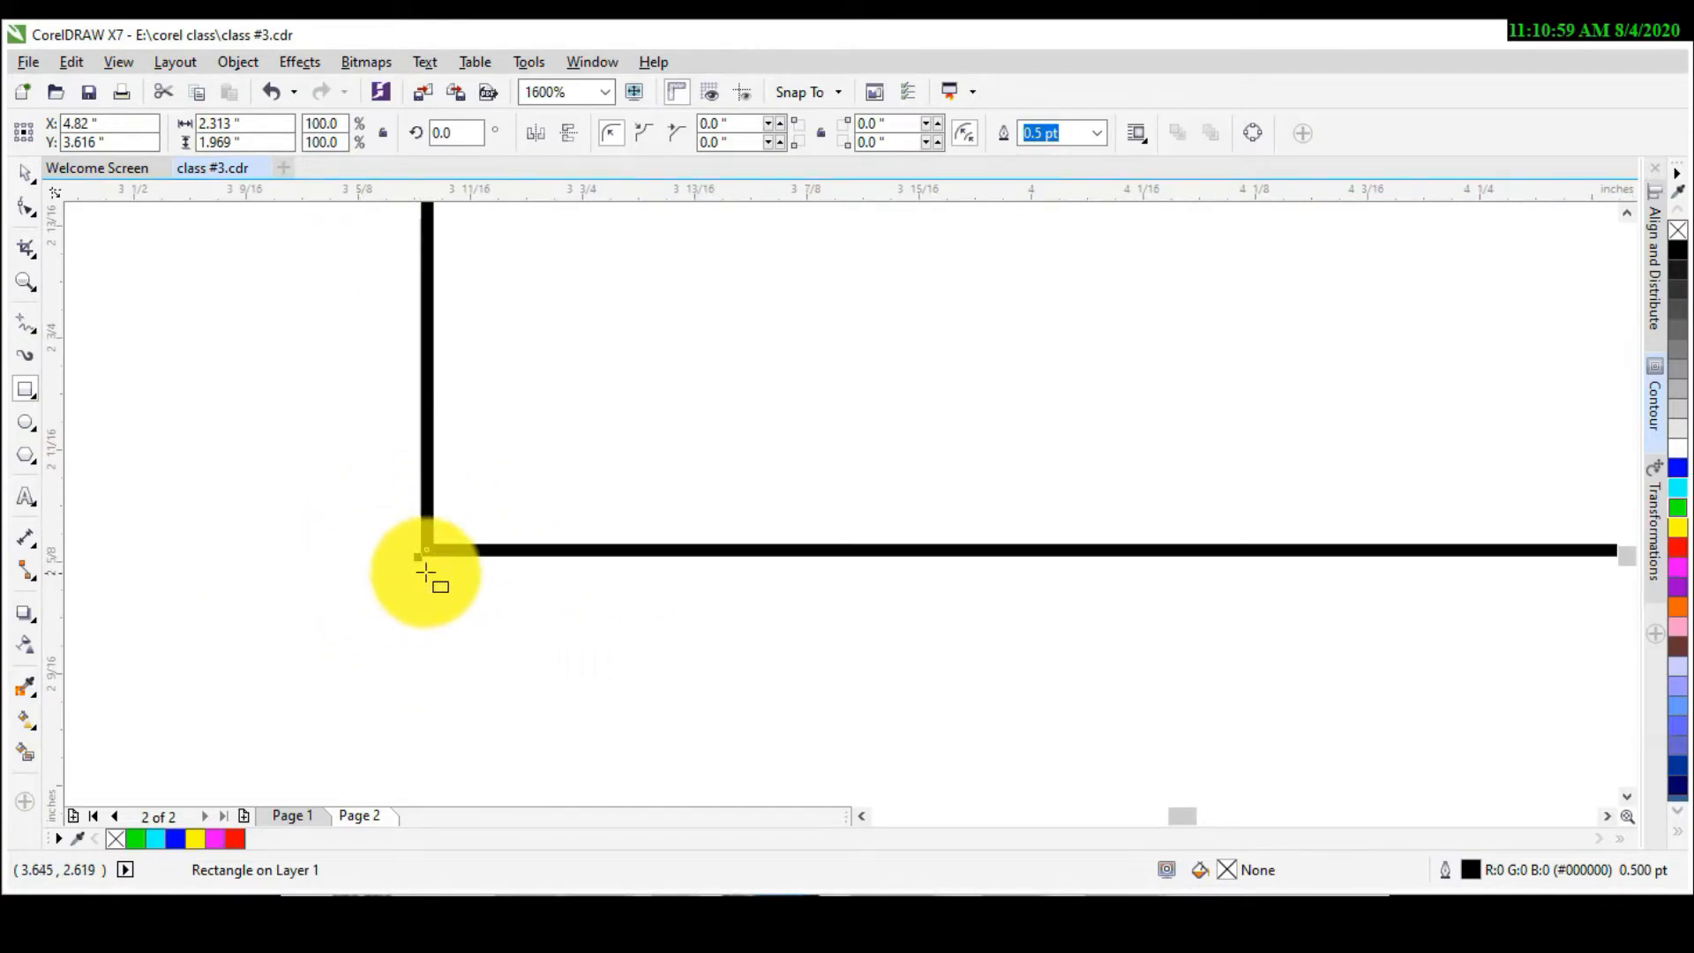
pyautogui.click(34, 213)
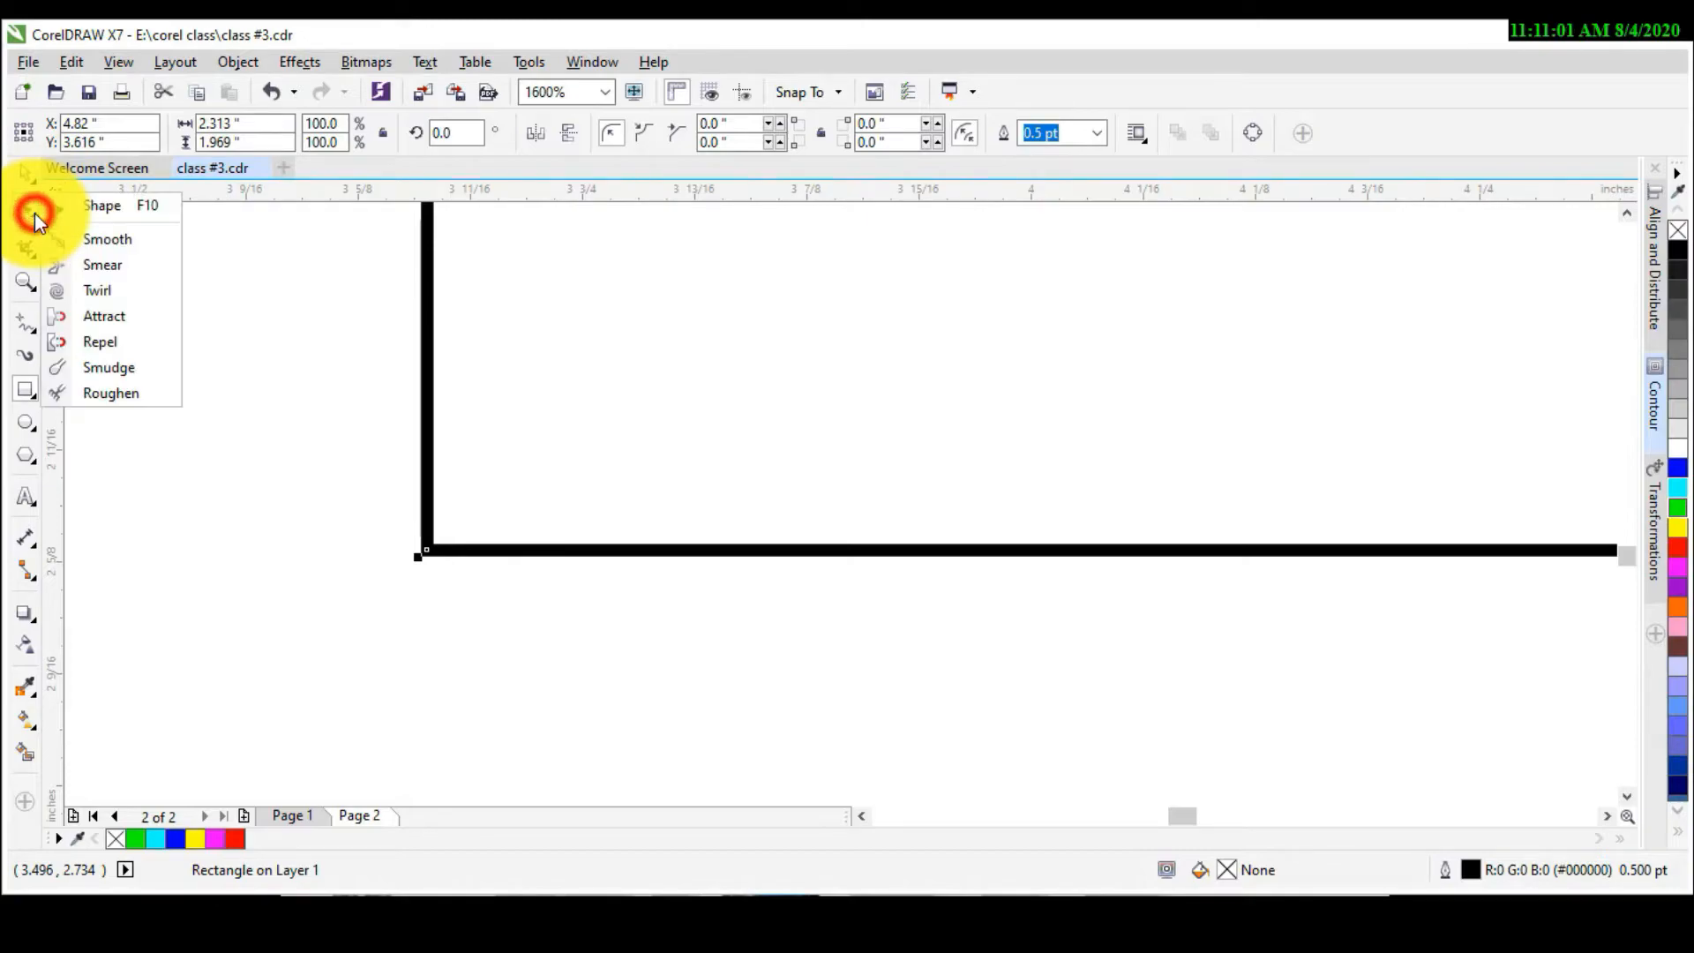
pyautogui.click(106, 240)
pyautogui.scroll(-3, 396, 537)
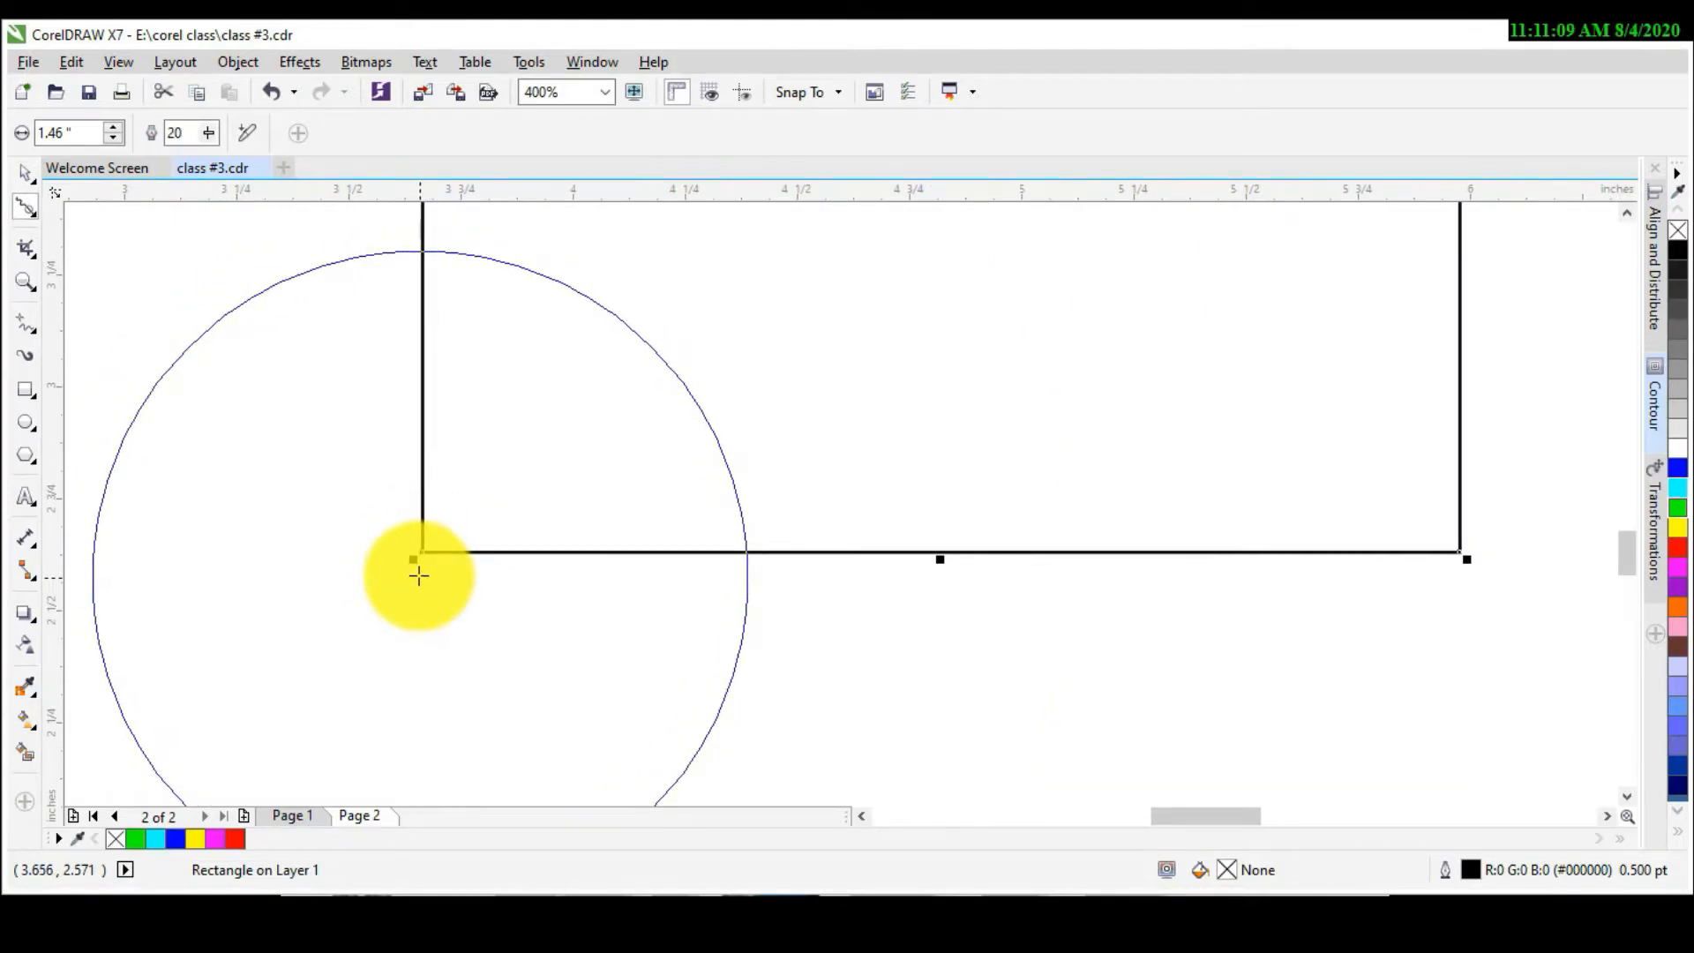
pyautogui.moveTo(405, 567)
pyautogui.mouseDown()
pyautogui.moveTo(484, 503)
pyautogui.moveTo(485, 541)
pyautogui.moveTo(431, 399)
pyautogui.mouseUp()
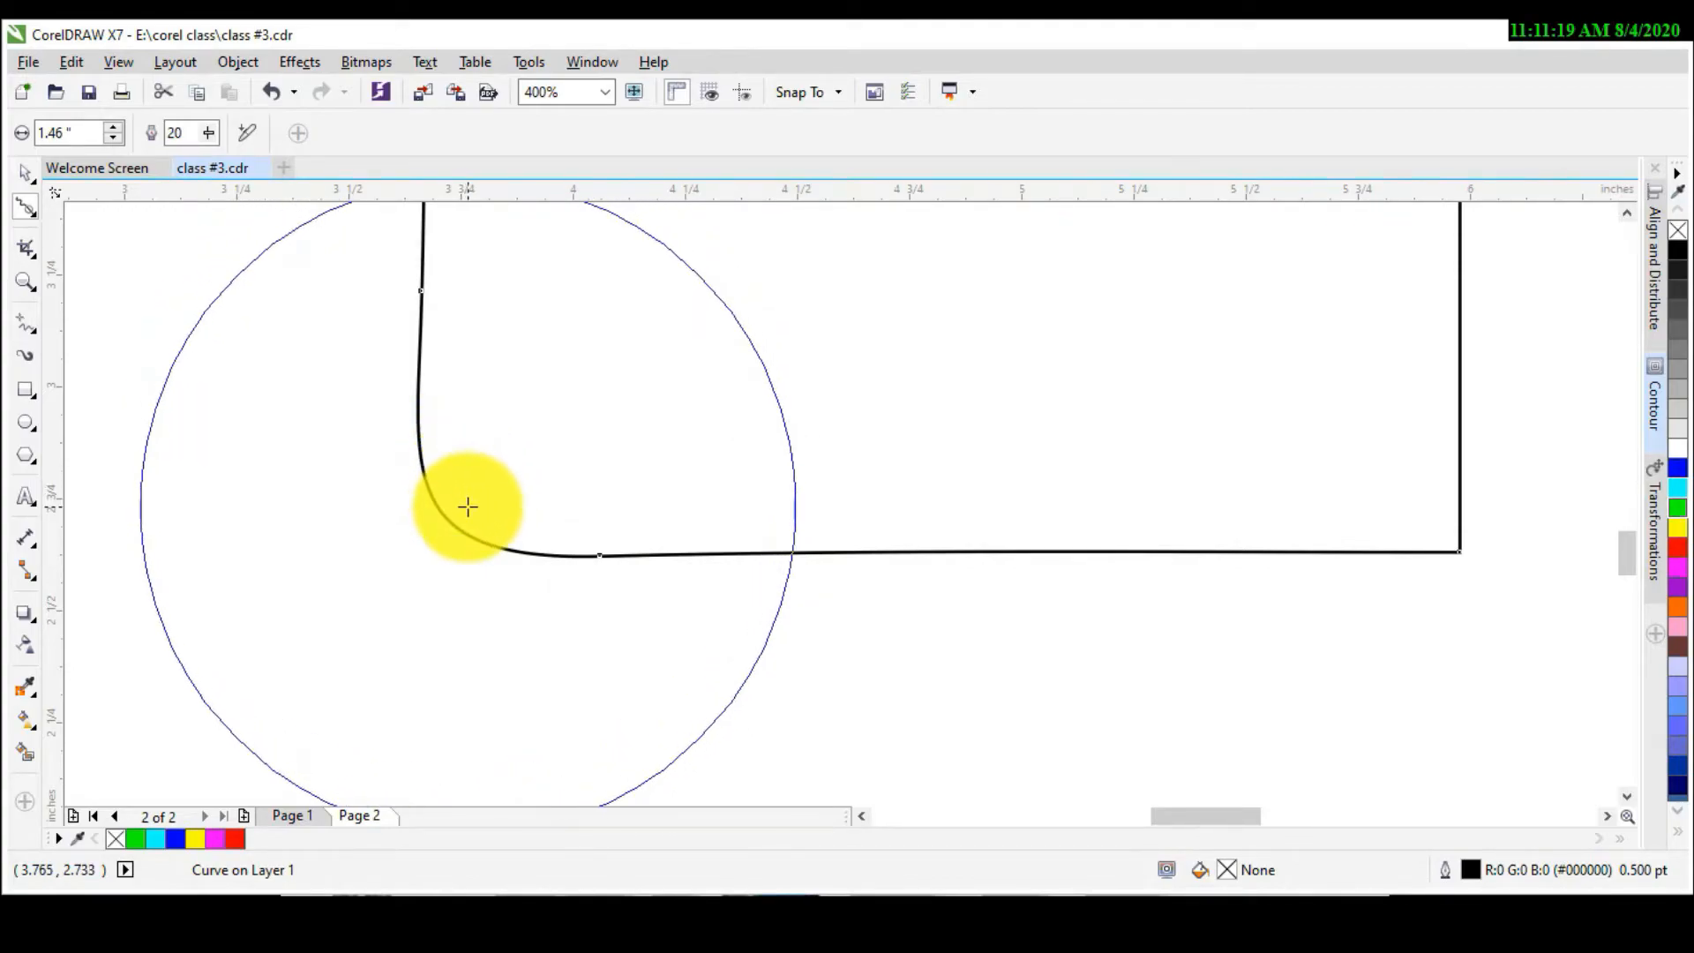
pyautogui.moveTo(1448, 541); pyautogui.dragTo(1525, 625)
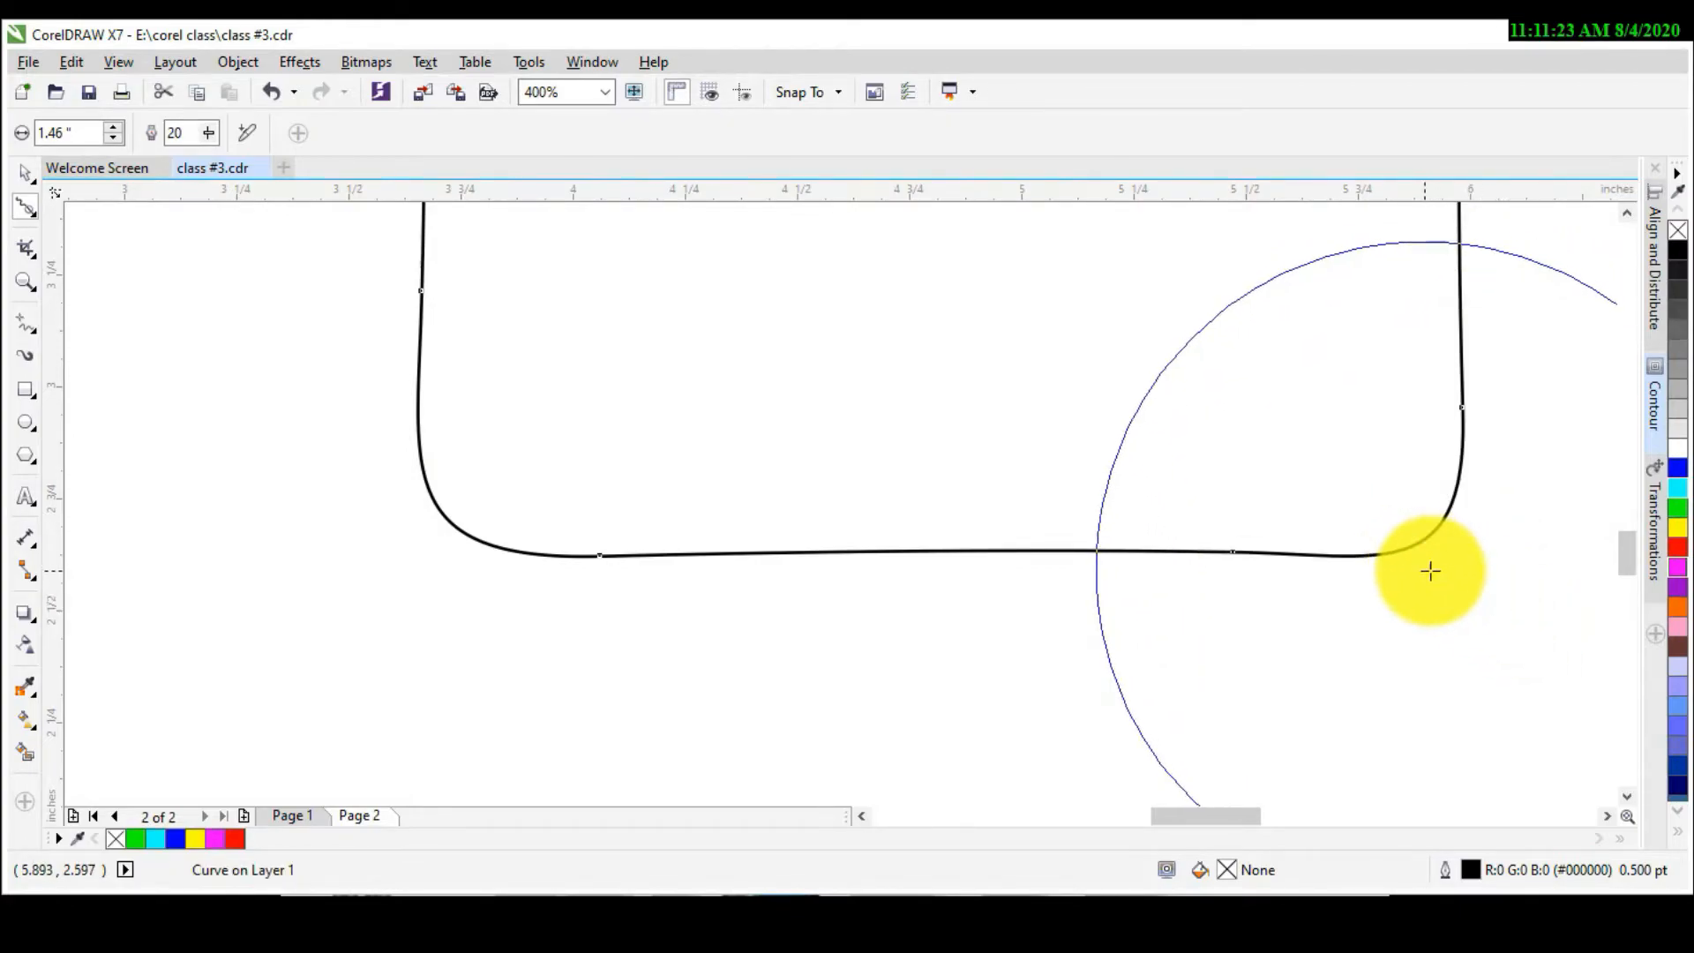
# Step: Round the rectangle's top-right and top-left corners with the Smooth tool
pyautogui.scroll(-2, 1174, 563)
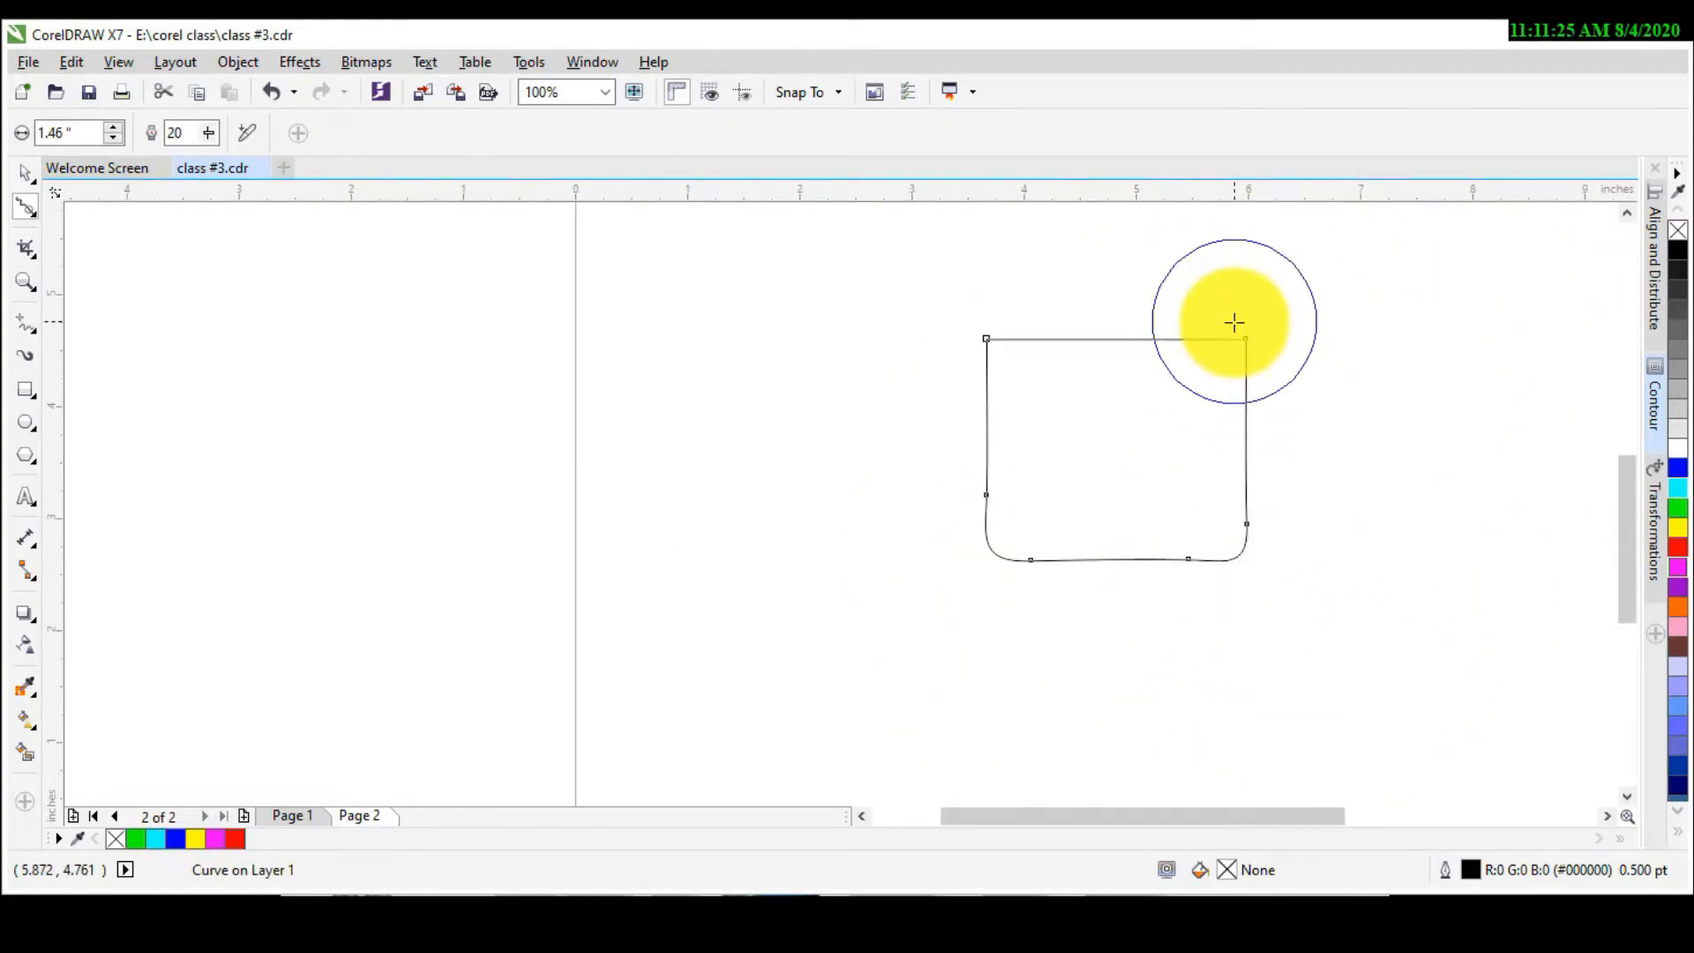
pyautogui.scroll(2, 1229, 323)
pyautogui.moveTo(1205, 319)
pyautogui.mouseDown()
pyautogui.moveTo(956, 227)
pyautogui.moveTo(1294, 396)
pyautogui.mouseUp()
pyautogui.moveTo(1207, 362); pyautogui.dragTo(1327, 480)
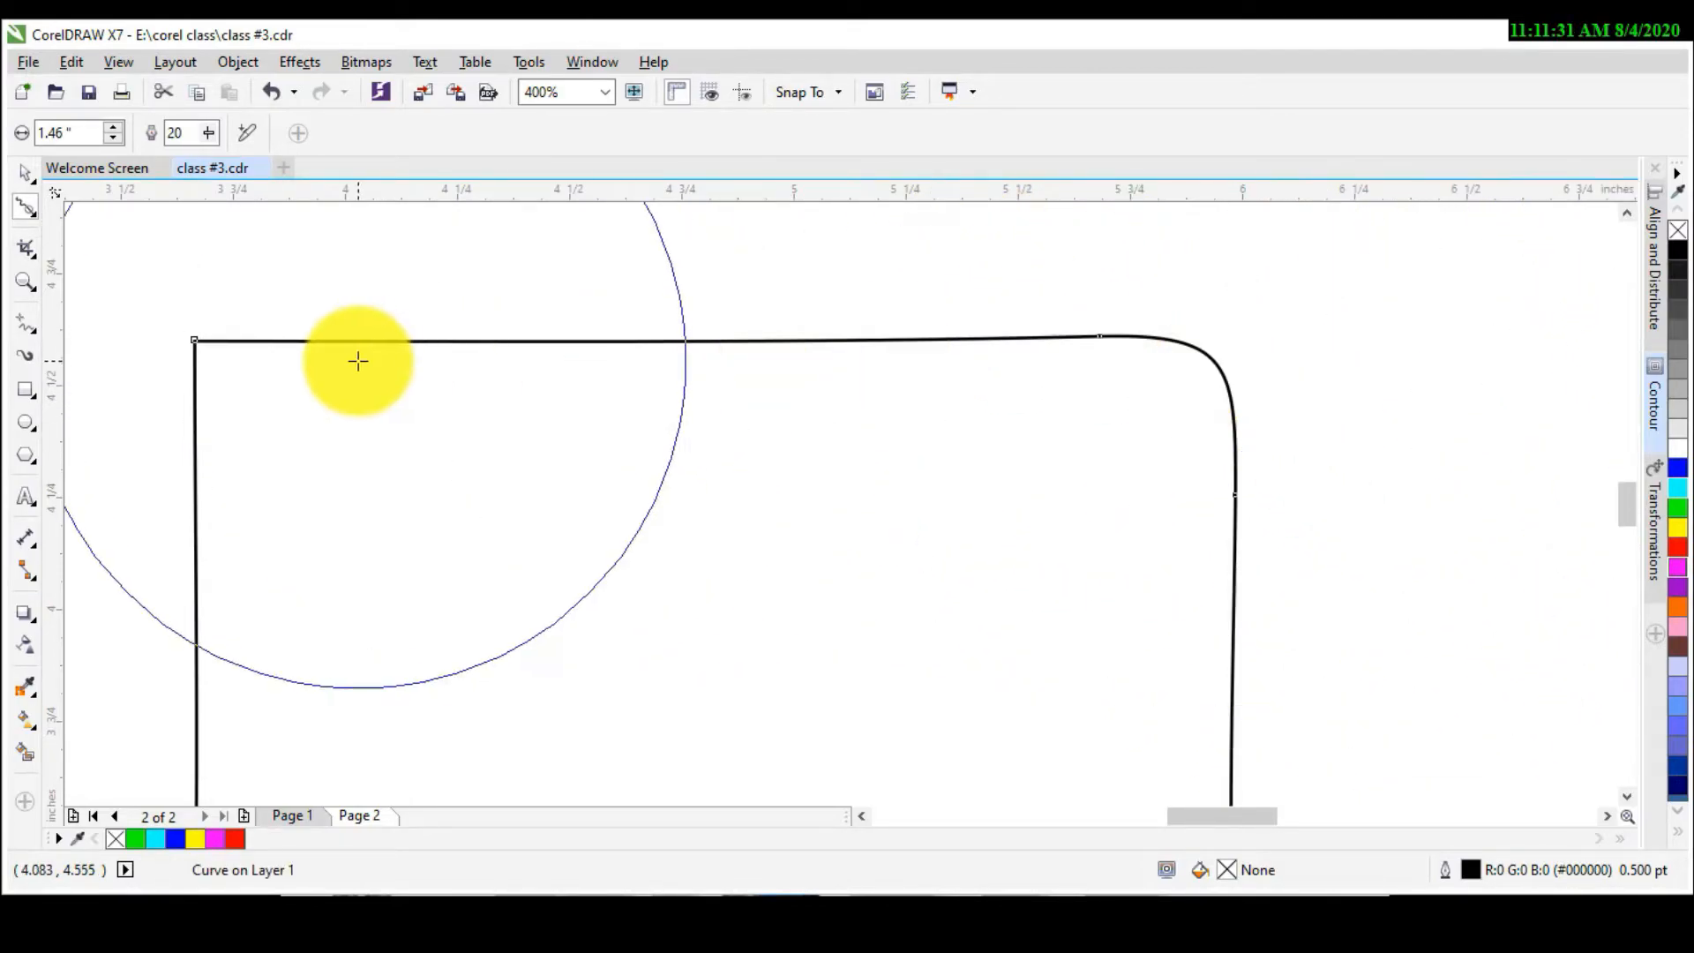
pyautogui.moveTo(193, 339); pyautogui.dragTo(344, 506)
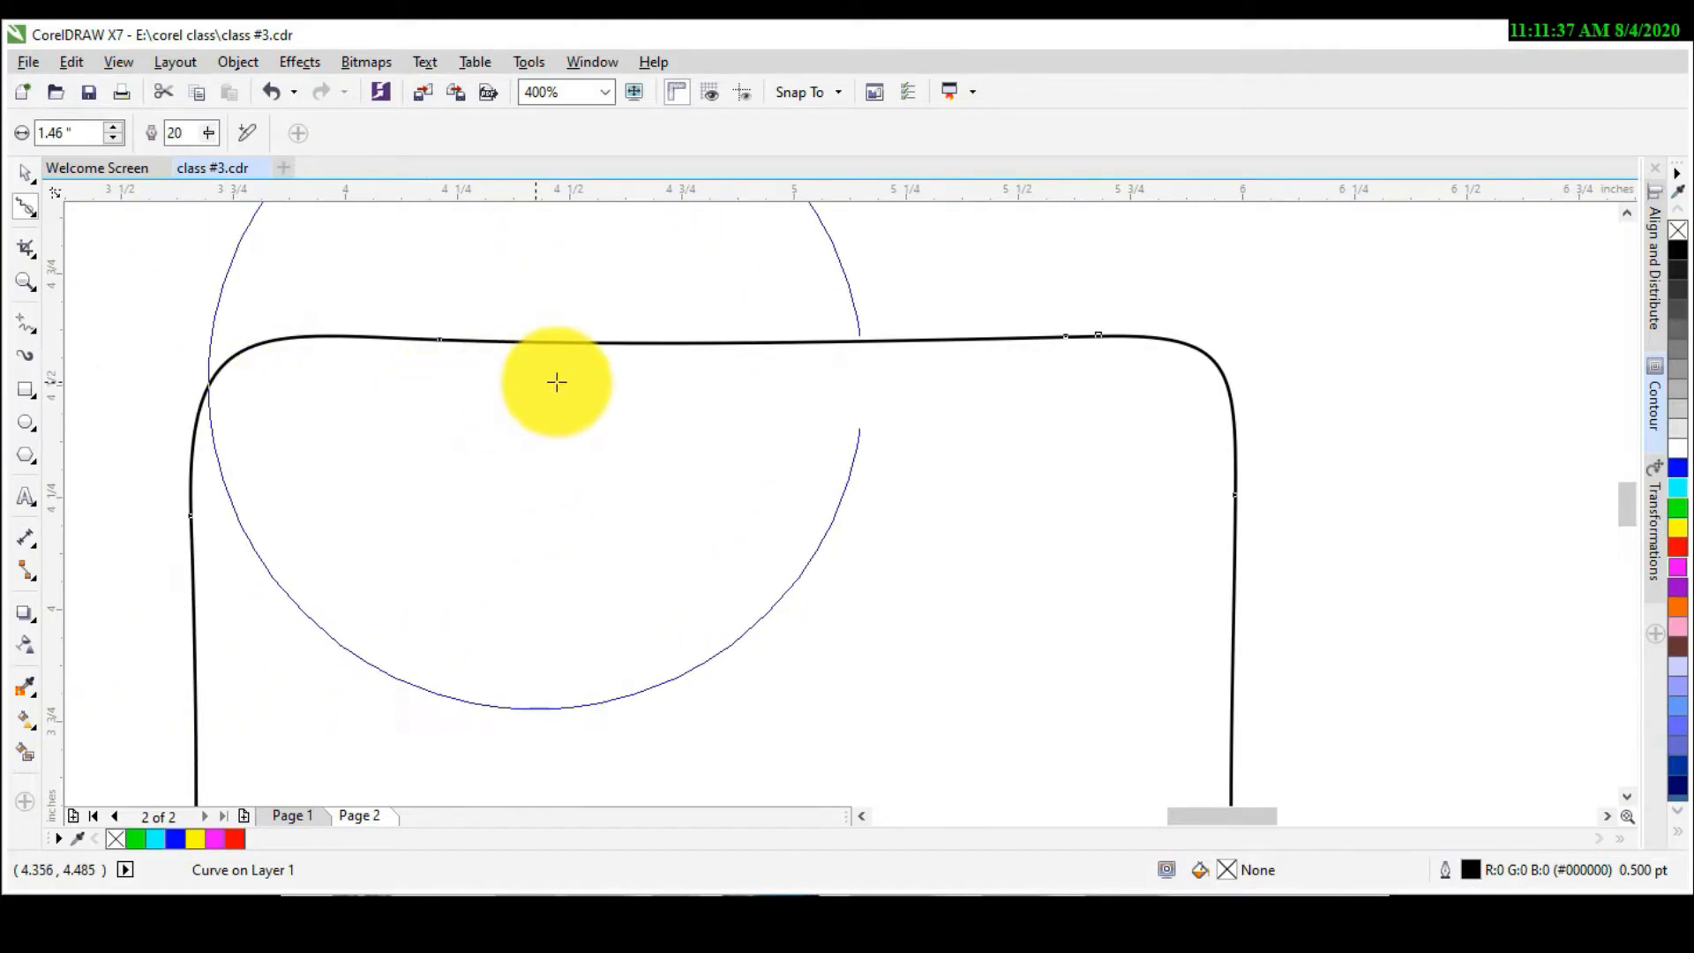
# Step: Brush the Smooth tool along the middle of the rounded rectangle's bottom edge
pyautogui.scroll(-2, 569, 410)
pyautogui.scroll(1, 609, 593)
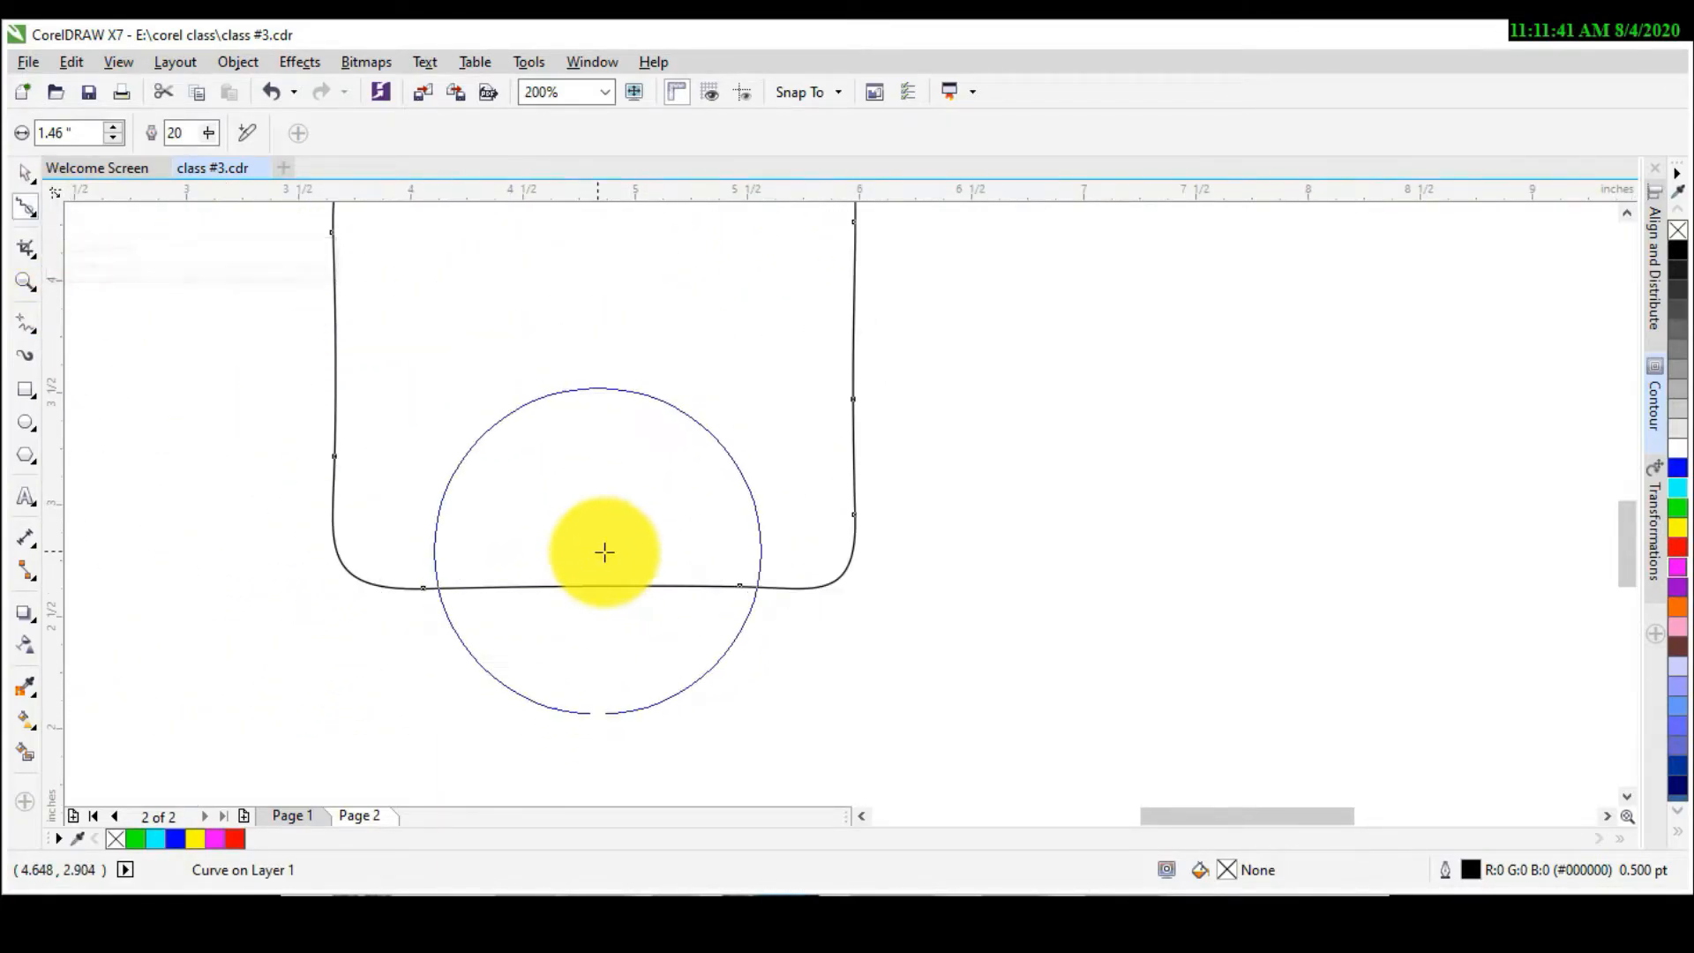
pyautogui.moveTo(653, 590); pyautogui.dragTo(646, 498)
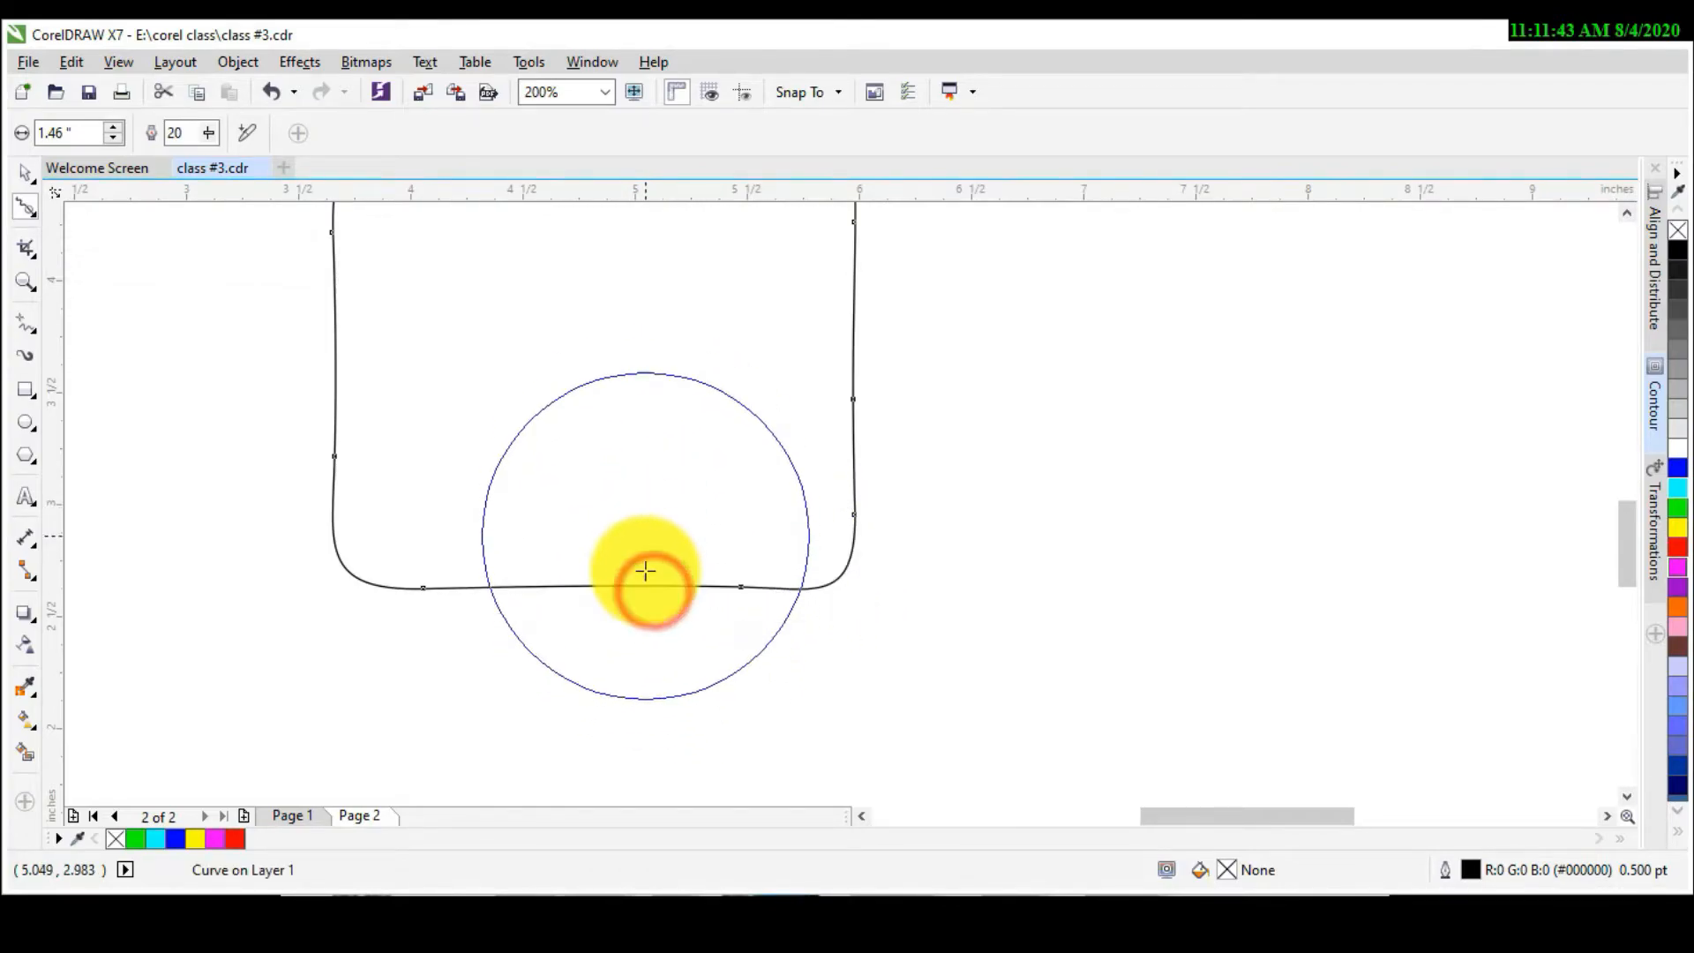
pyautogui.moveTo(591, 587)
pyautogui.mouseDown()
pyautogui.moveTo(585, 516)
pyautogui.moveTo(584, 562)
pyautogui.moveTo(554, 588)
pyautogui.moveTo(555, 514)
pyautogui.moveTo(588, 600)
pyautogui.moveTo(590, 519)
pyautogui.moveTo(599, 617)
pyautogui.moveTo(518, 439)
pyautogui.mouseUp()
pyautogui.scroll(2, 599, 617)
pyautogui.moveTo(503, 503); pyautogui.dragTo(492, 441)
pyautogui.moveTo(442, 499); pyautogui.dragTo(438, 424)
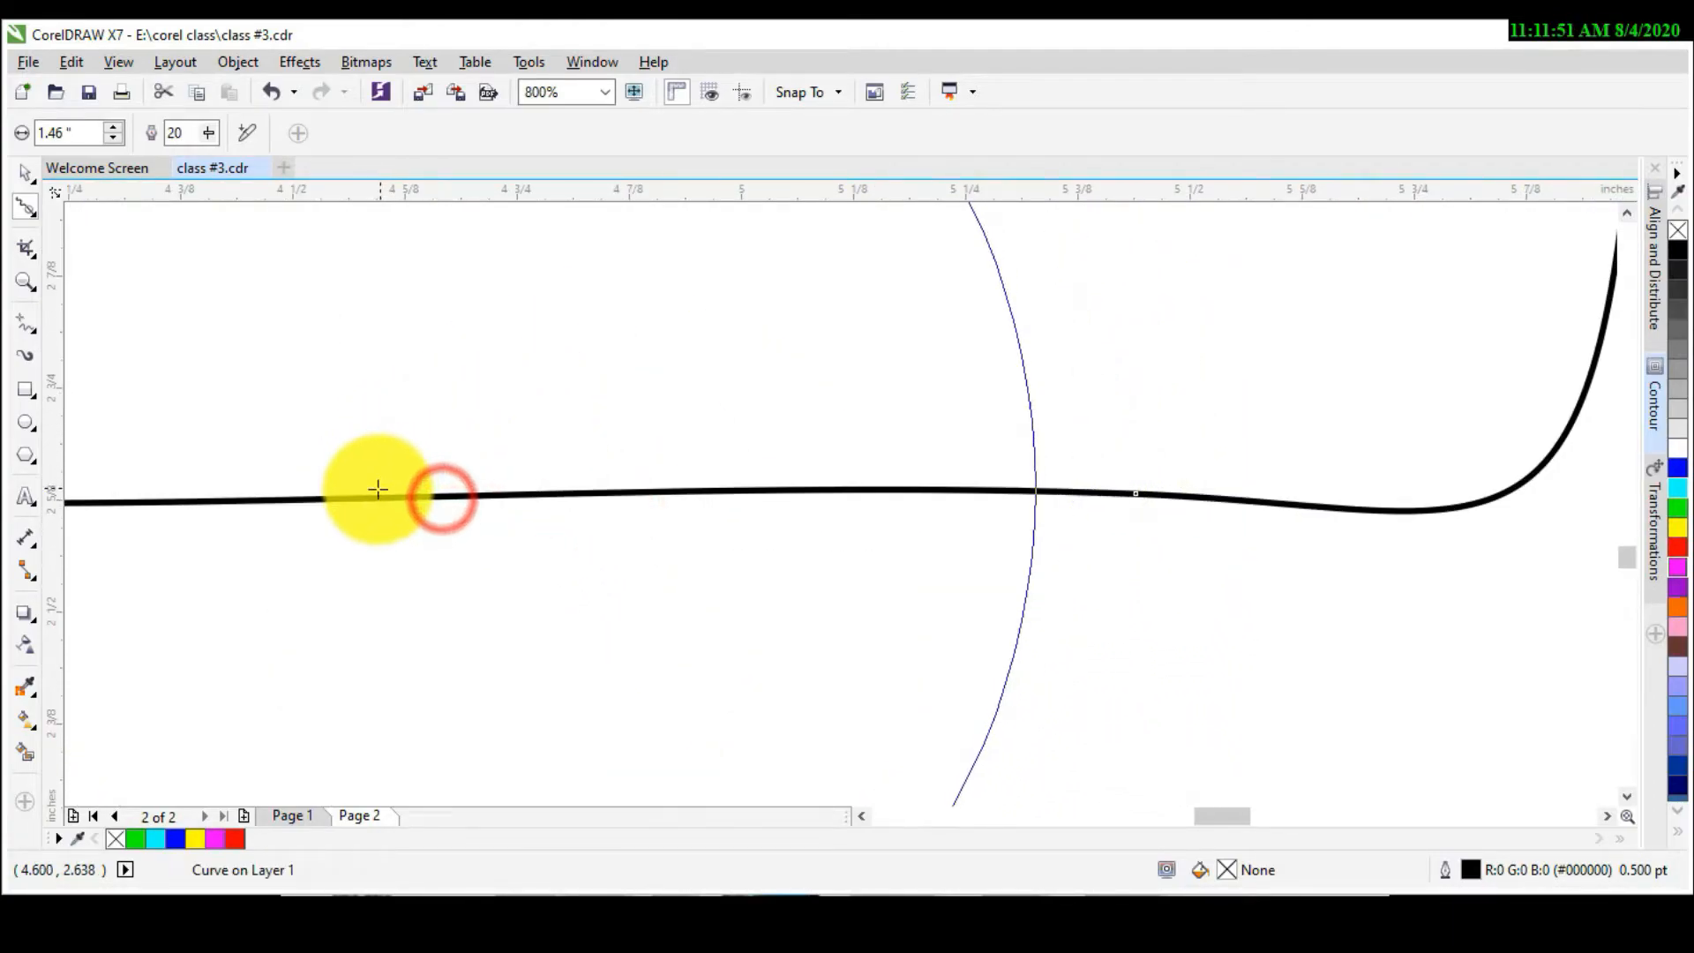
pyautogui.moveTo(363, 500); pyautogui.dragTo(379, 415)
# Step: Smooth the rounded rectangle's bottom-right corner further with the Smooth tool
pyautogui.scroll(-3, 553, 568)
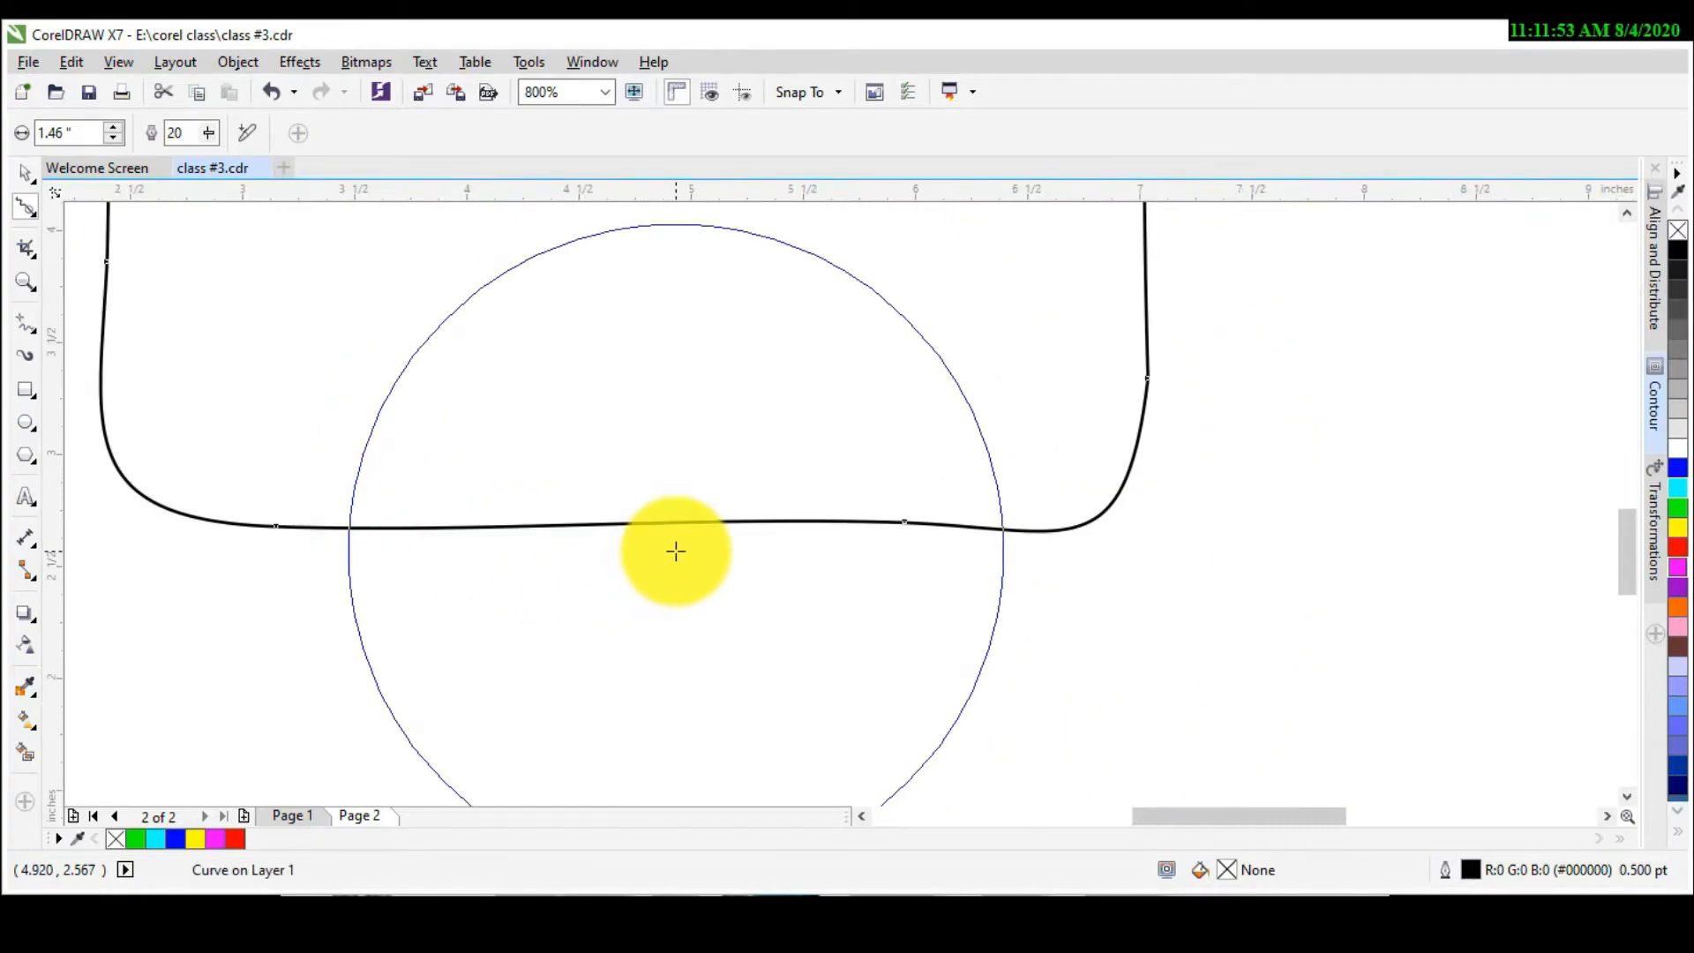
pyautogui.moveTo(786, 542); pyautogui.dragTo(730, 458)
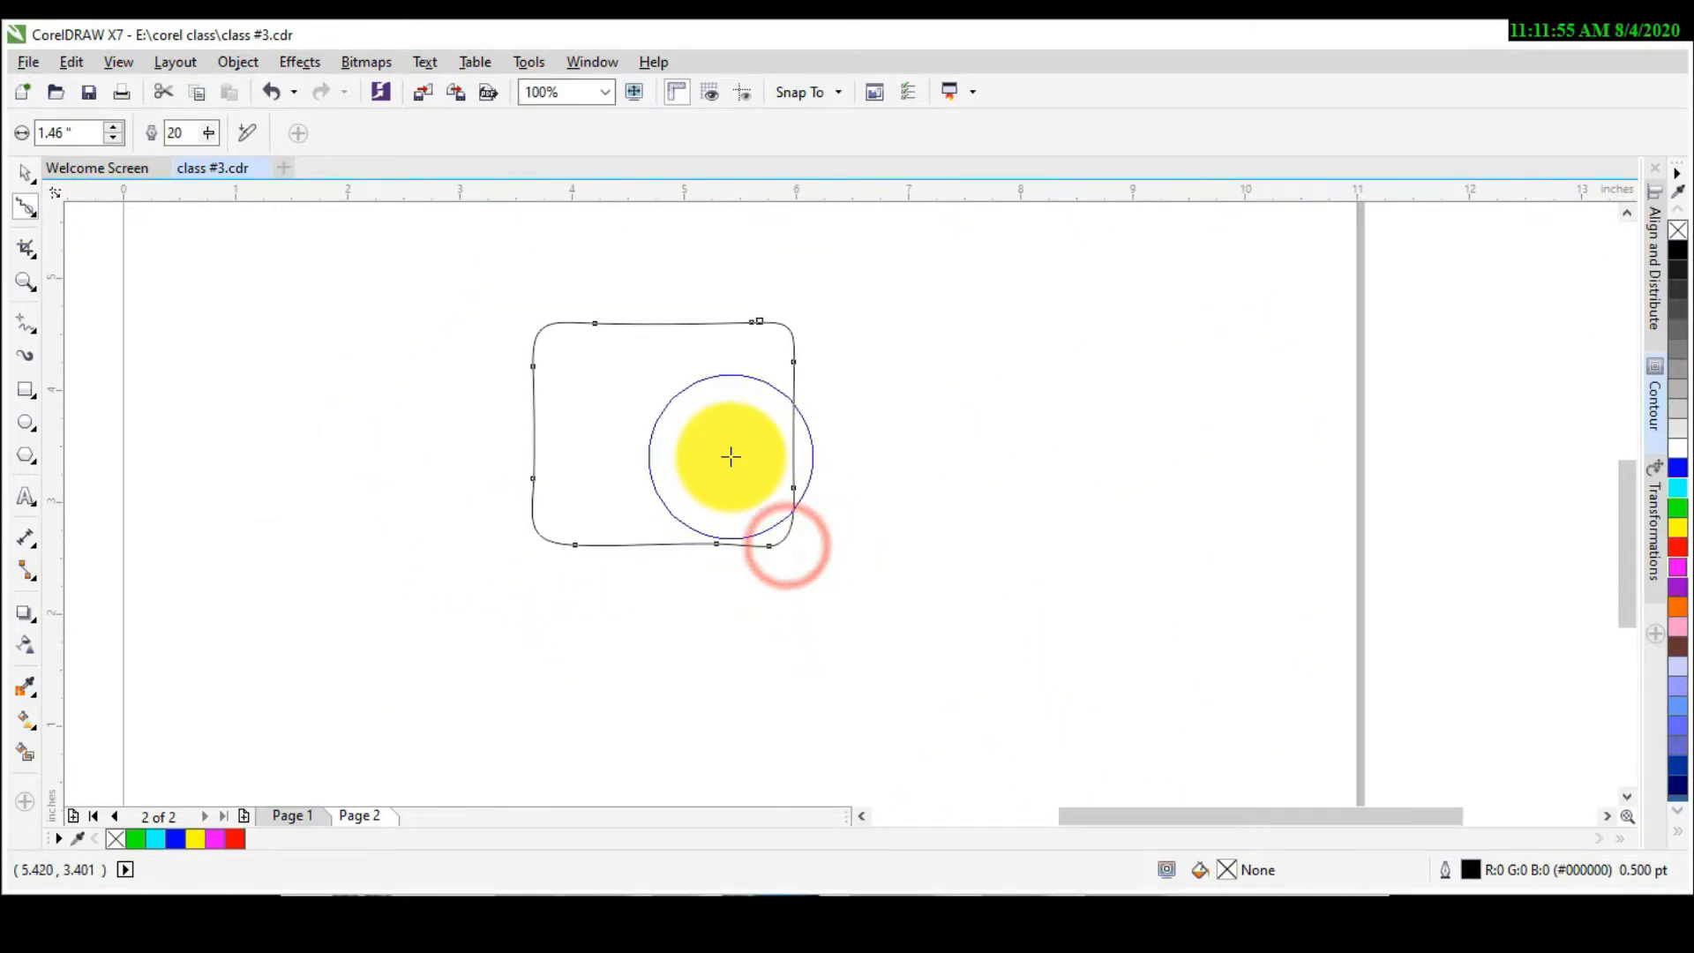
pyautogui.scroll(3, 782, 554)
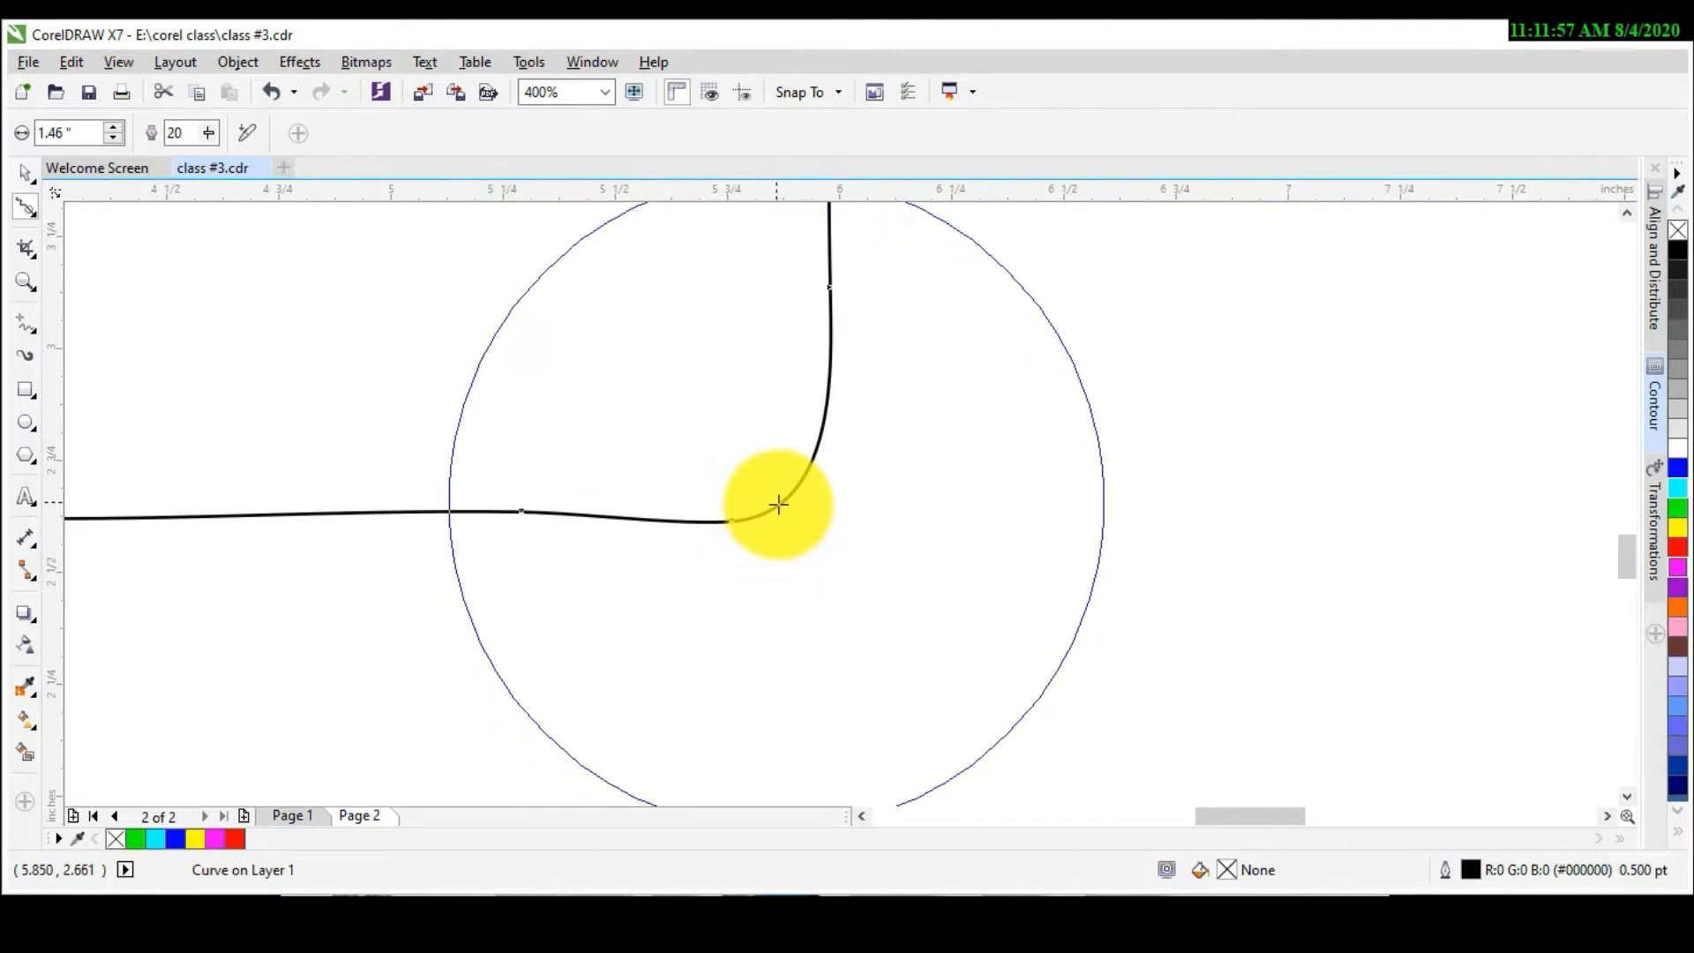
pyautogui.moveTo(782, 507)
pyautogui.mouseDown()
pyautogui.moveTo(644, 362)
pyautogui.moveTo(794, 503)
pyautogui.moveTo(669, 367)
pyautogui.moveTo(771, 481)
pyautogui.moveTo(692, 382)
pyautogui.moveTo(726, 484)
pyautogui.mouseUp()
pyautogui.scroll(-1, 816, 575)
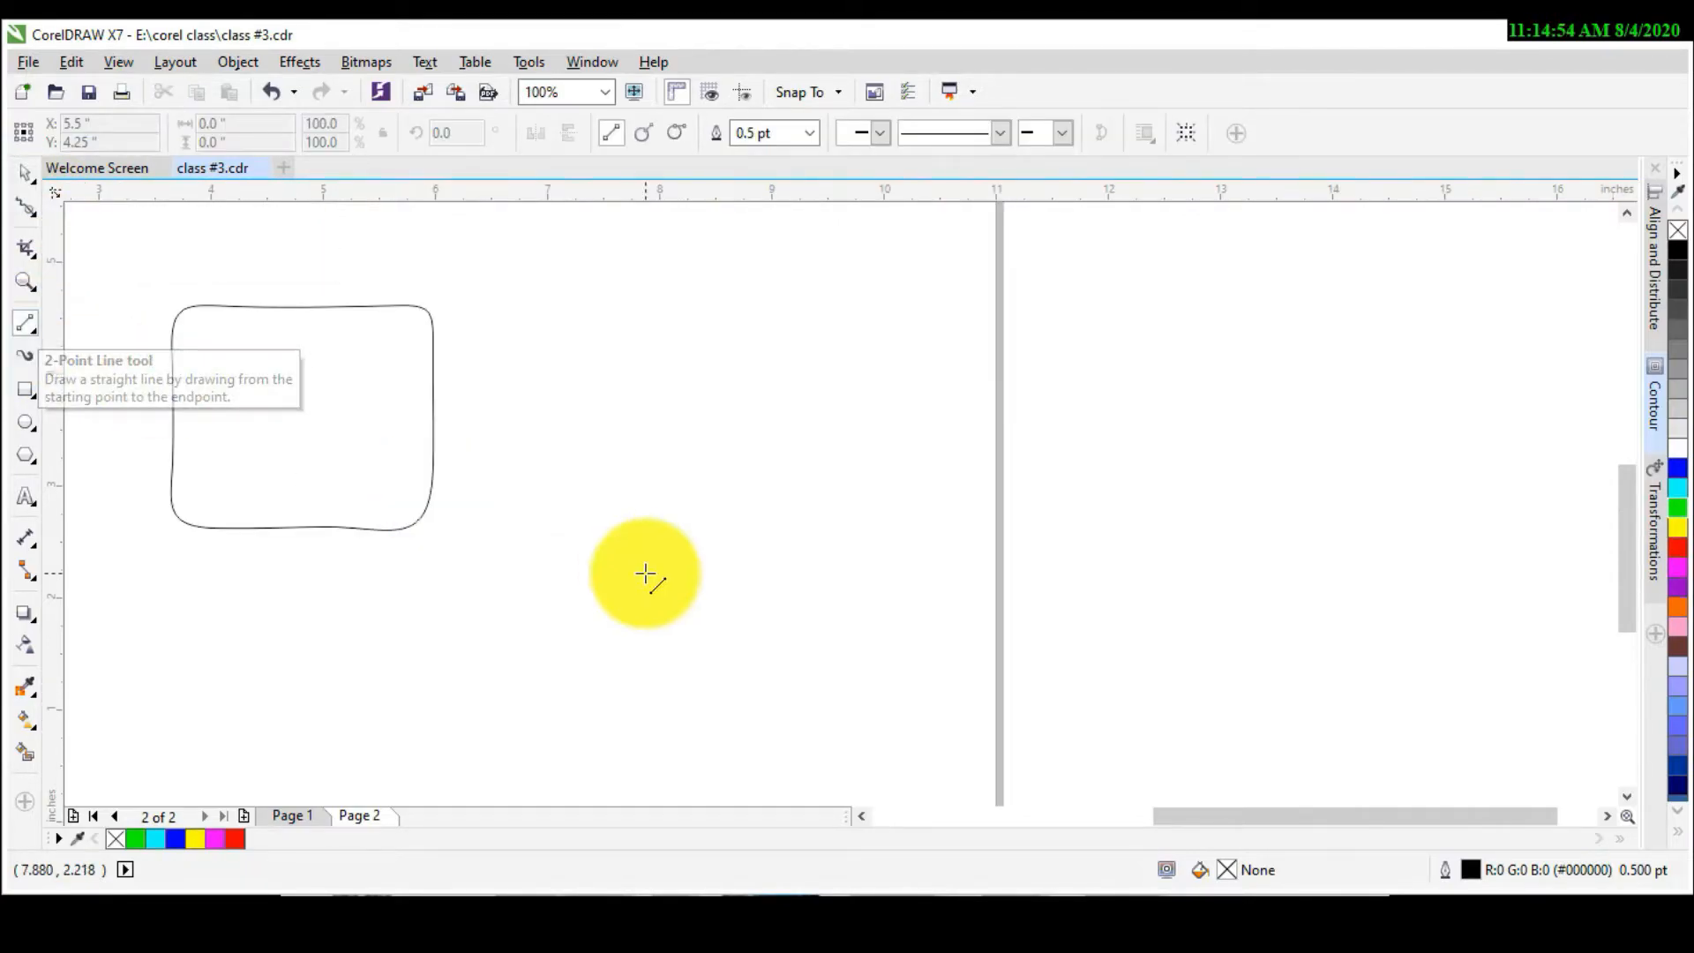
# Step: Draw a horizontal 2-point line about 2.28 inches long beside the rounded rectangle and try to smooth its middle with the Smooth tool
pyautogui.moveTo(512, 509); pyautogui.dragTo(767, 508)
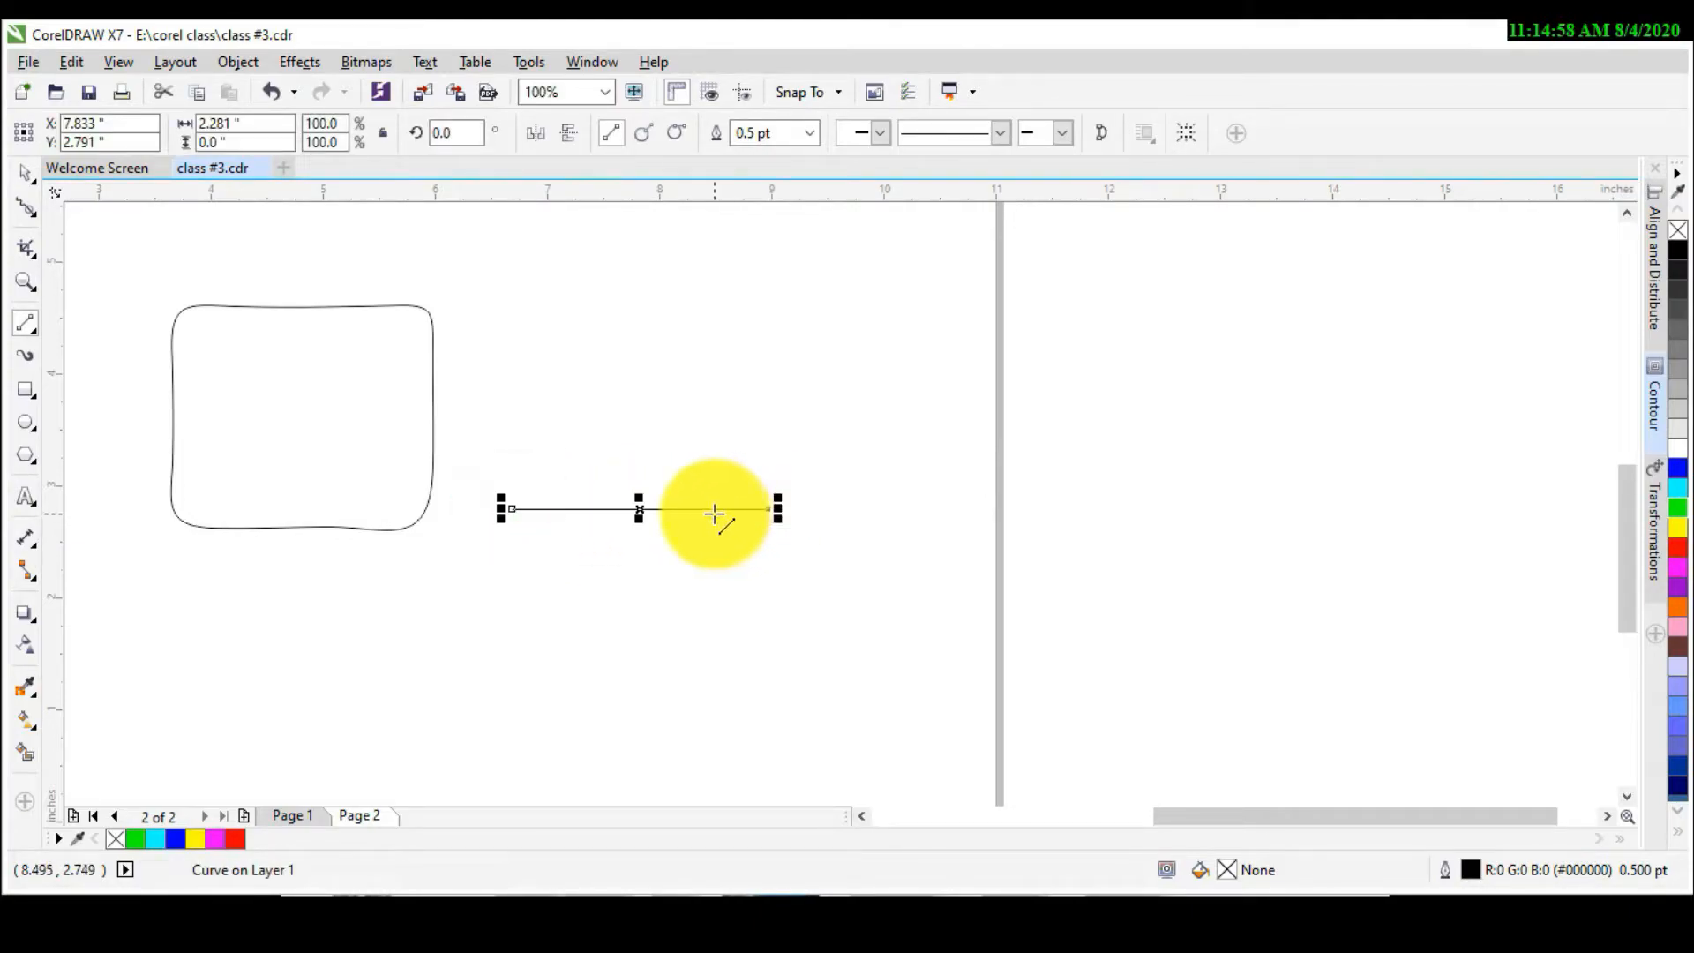
pyautogui.click(28, 210)
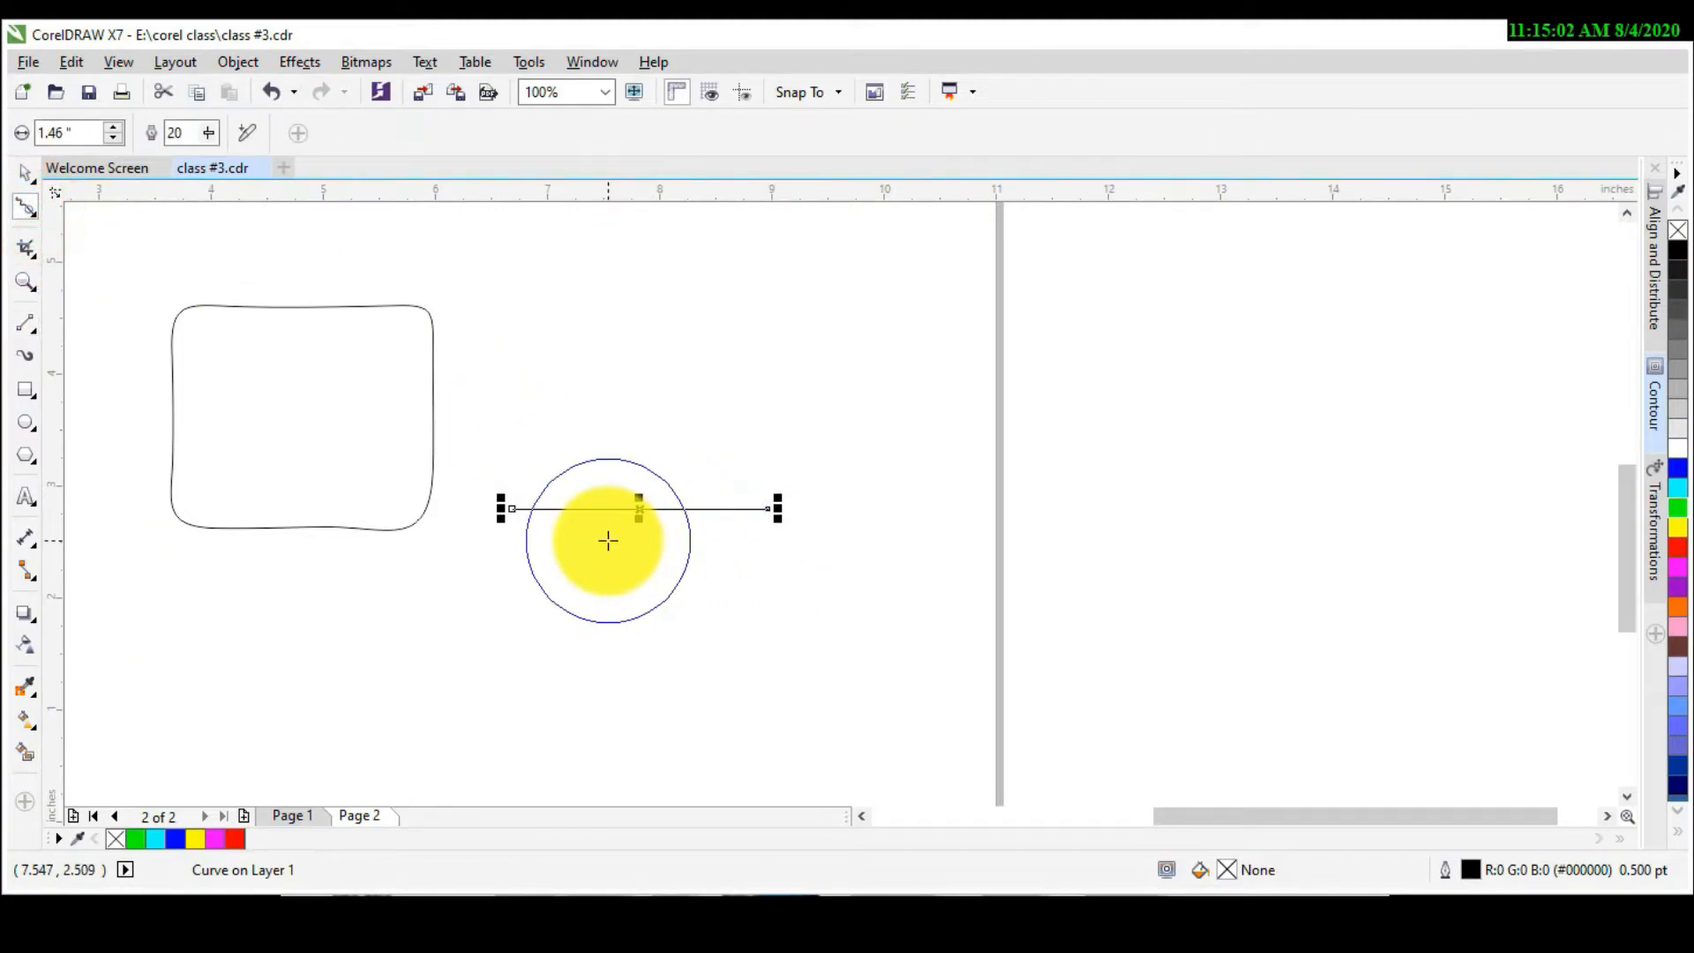
pyautogui.scroll(1, 608, 540)
pyautogui.moveTo(659, 463); pyautogui.dragTo(676, 519)
pyautogui.scroll(1, 662, 485)
pyautogui.moveTo(641, 447)
pyautogui.mouseDown()
pyautogui.moveTo(658, 492)
pyautogui.moveTo(705, 514)
pyautogui.mouseUp()
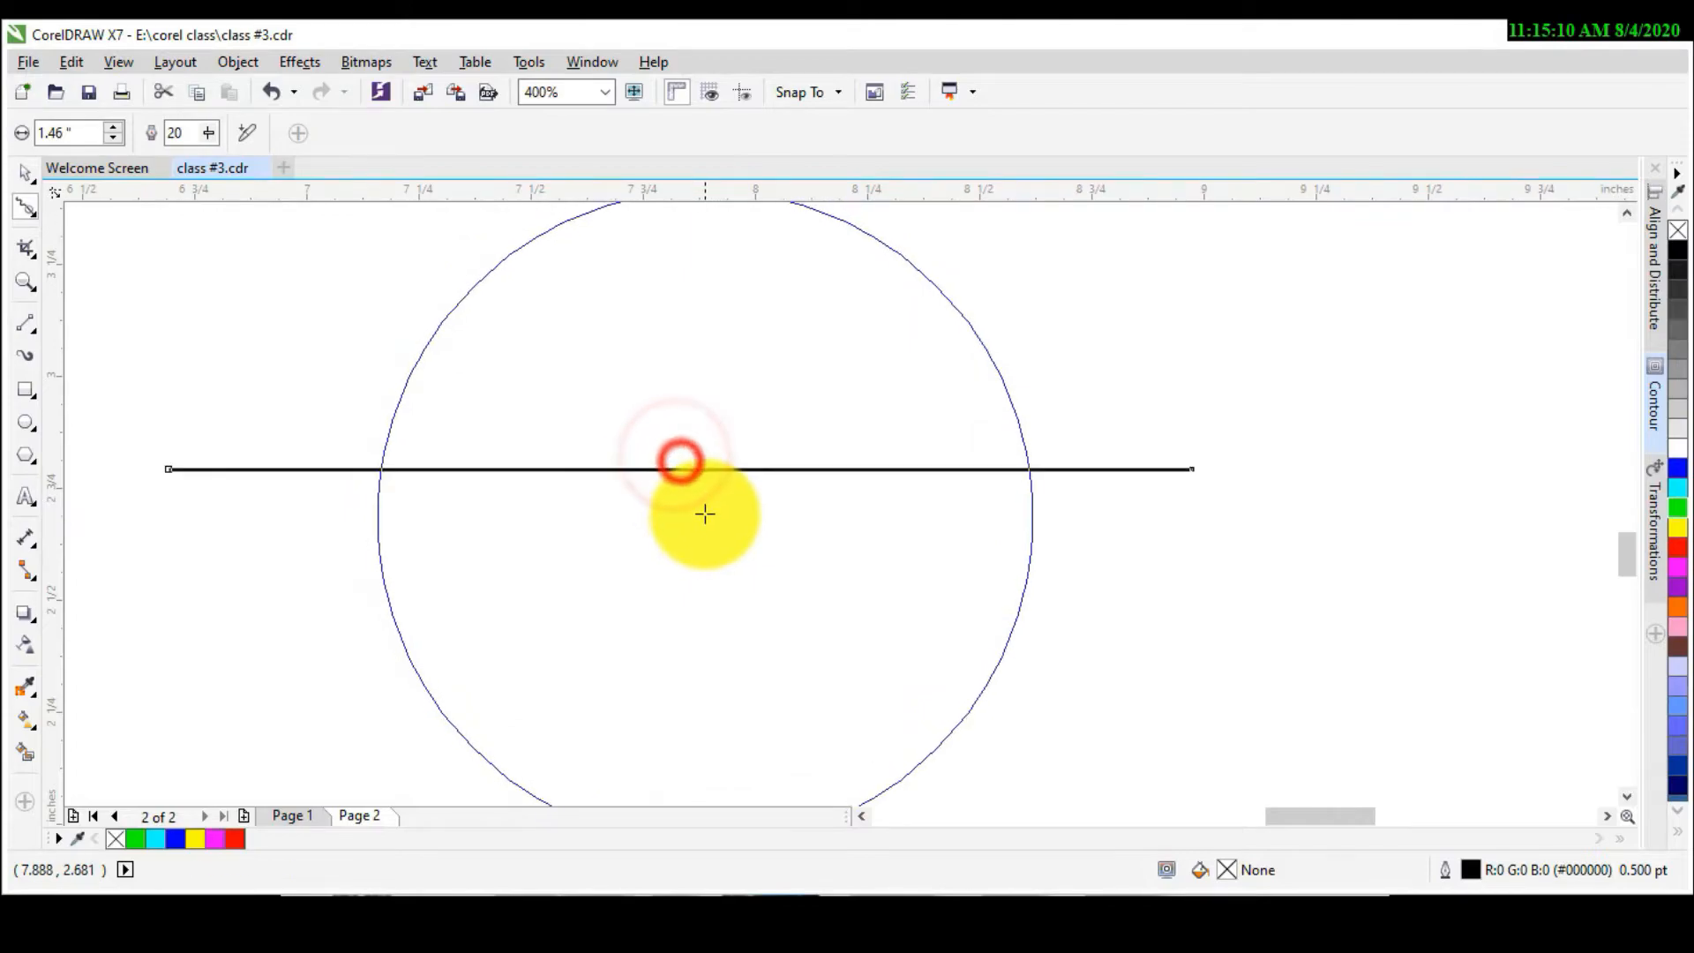
pyautogui.scroll(-2, 704, 512)
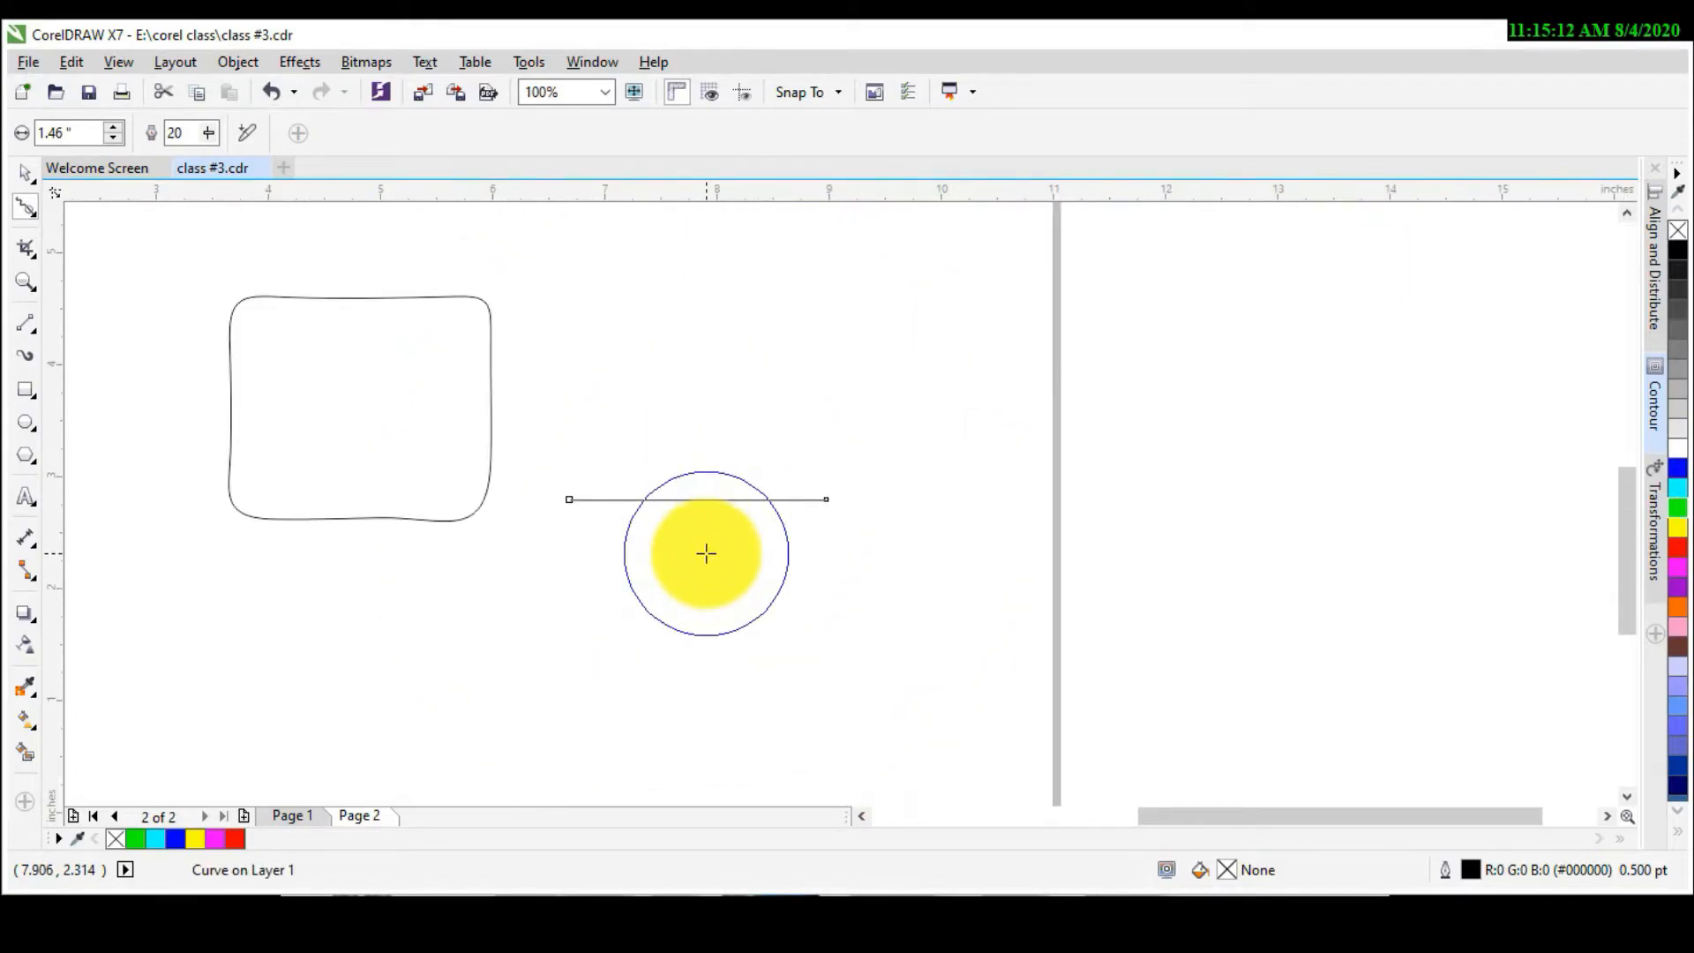
# Step: Convert the horizontal line's outline to an object and try the Smooth tool on its middle
pyautogui.press('space')
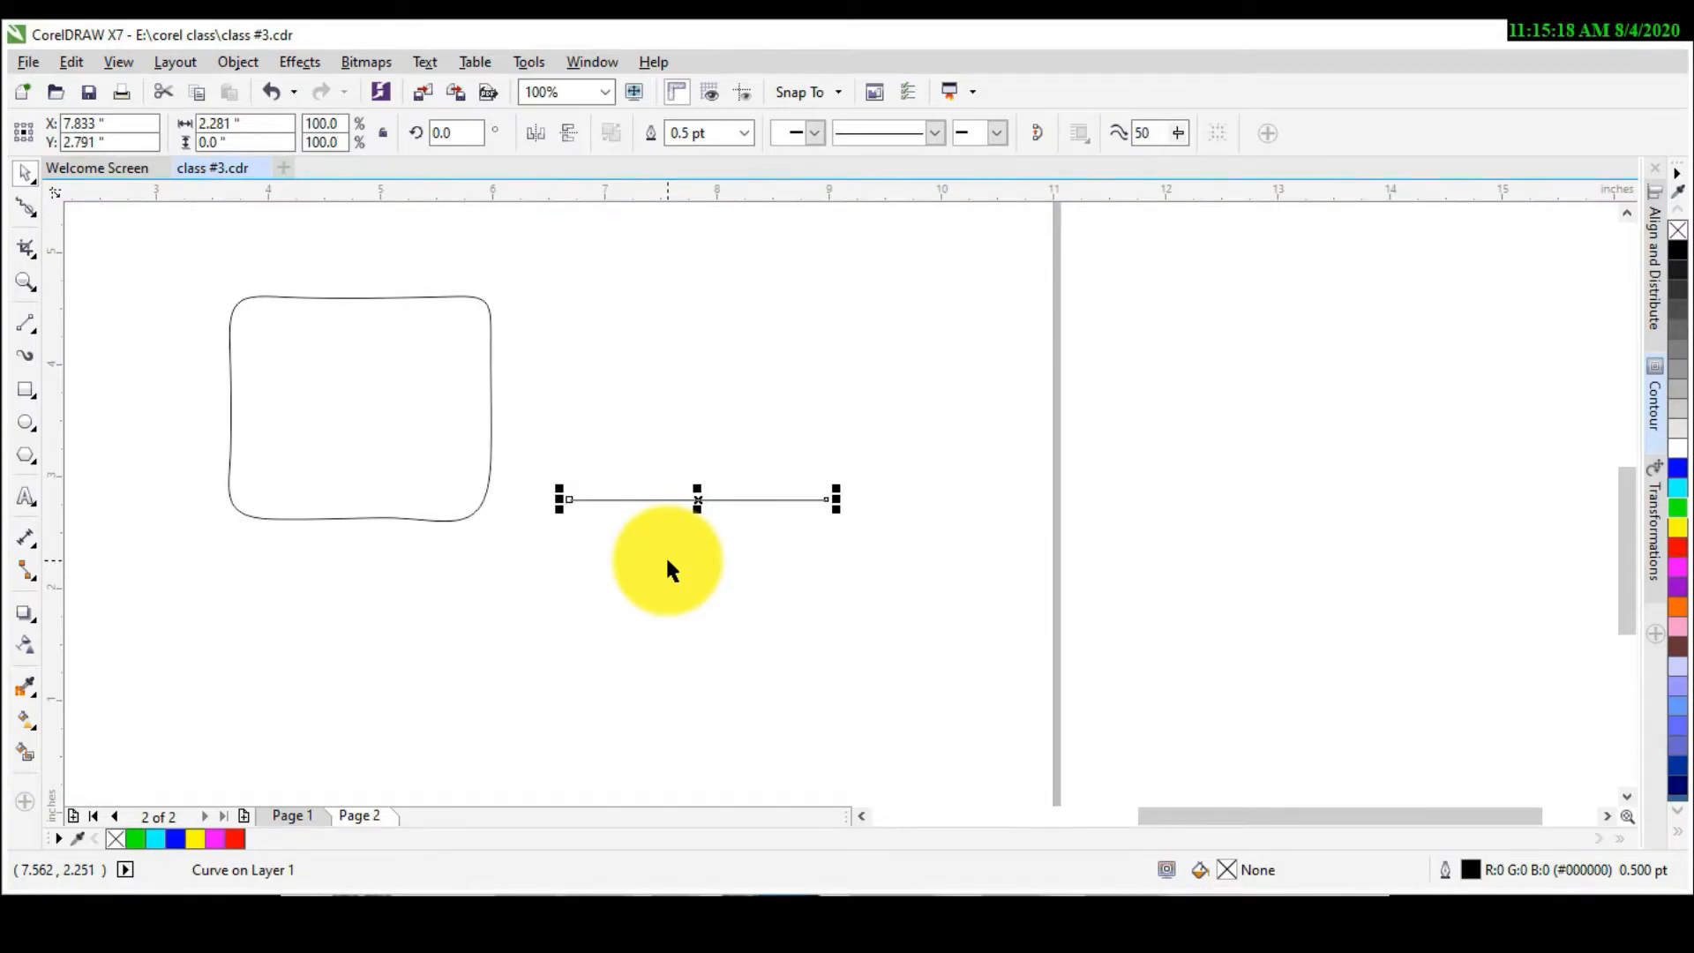
pyautogui.hotkey('ctrl', 'shift', 'q')
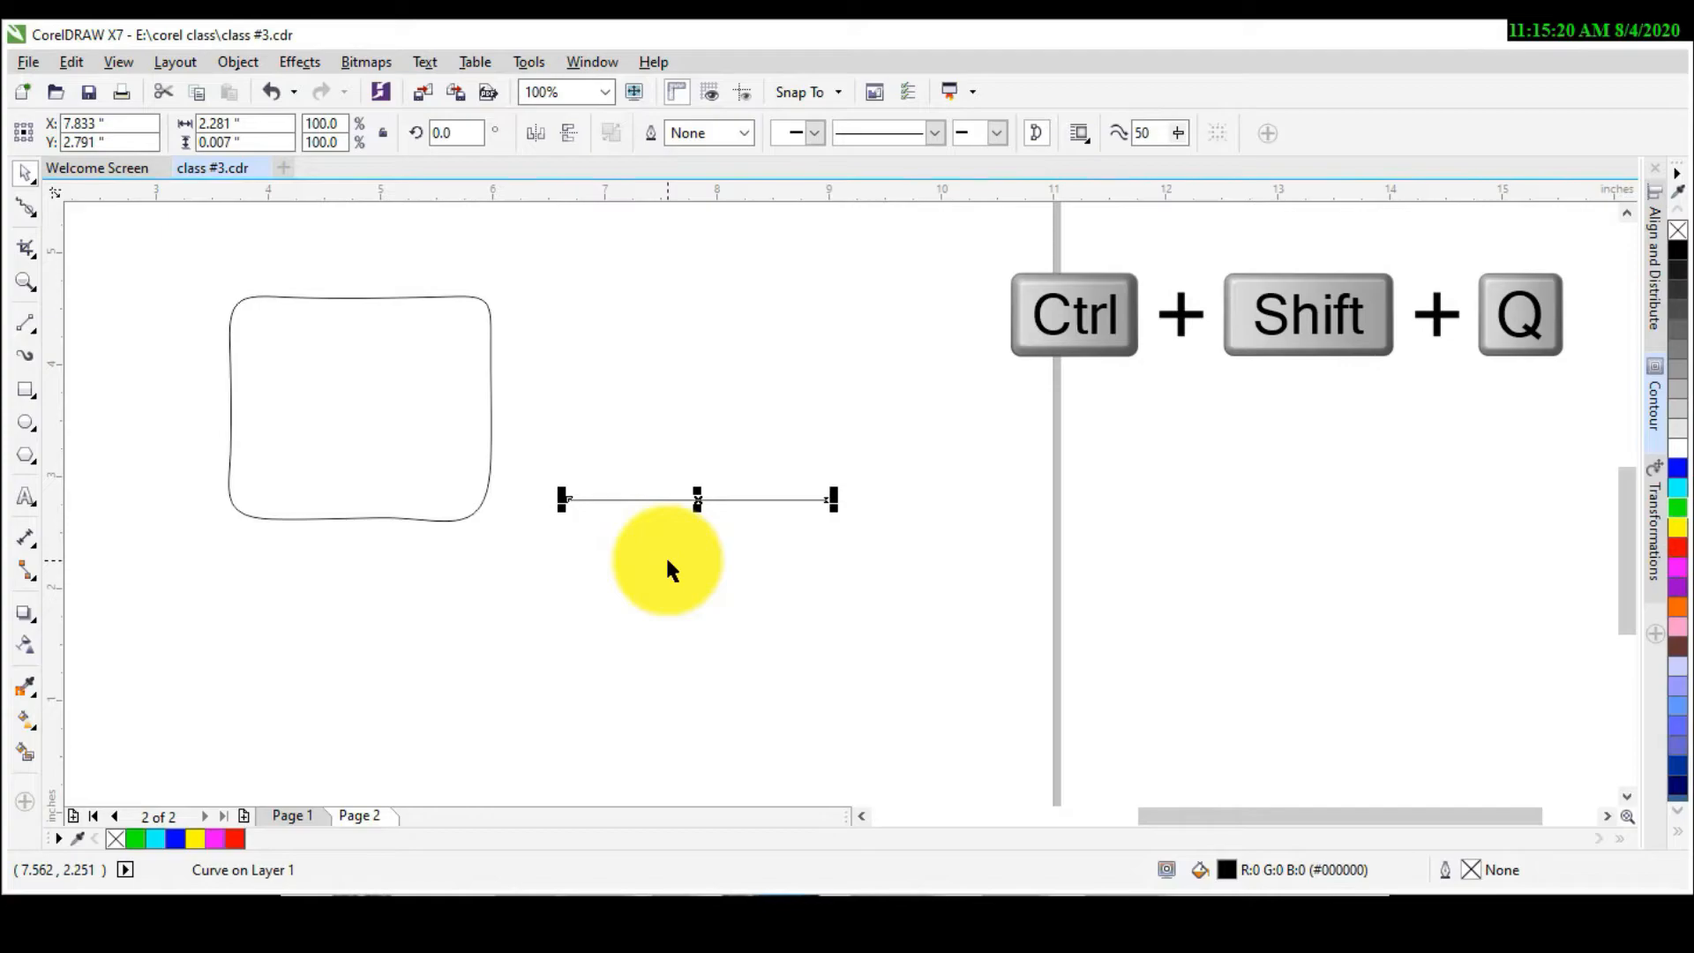
pyautogui.scroll(2, 618, 514)
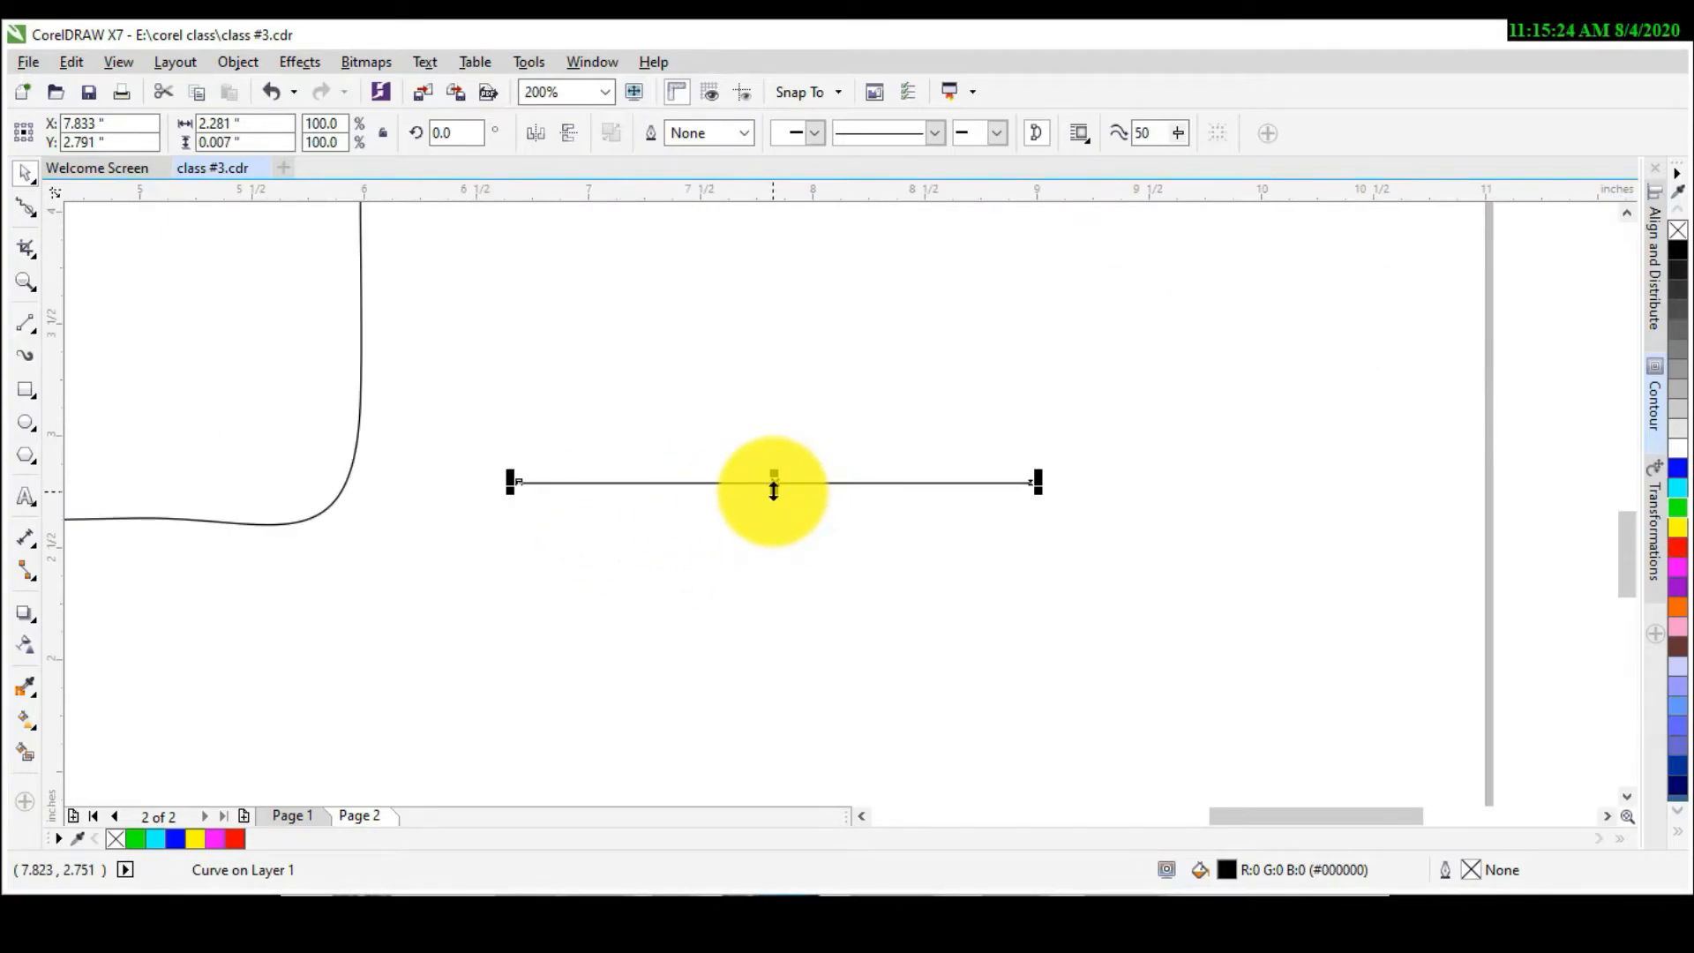
pyautogui.scroll(2, 773, 492)
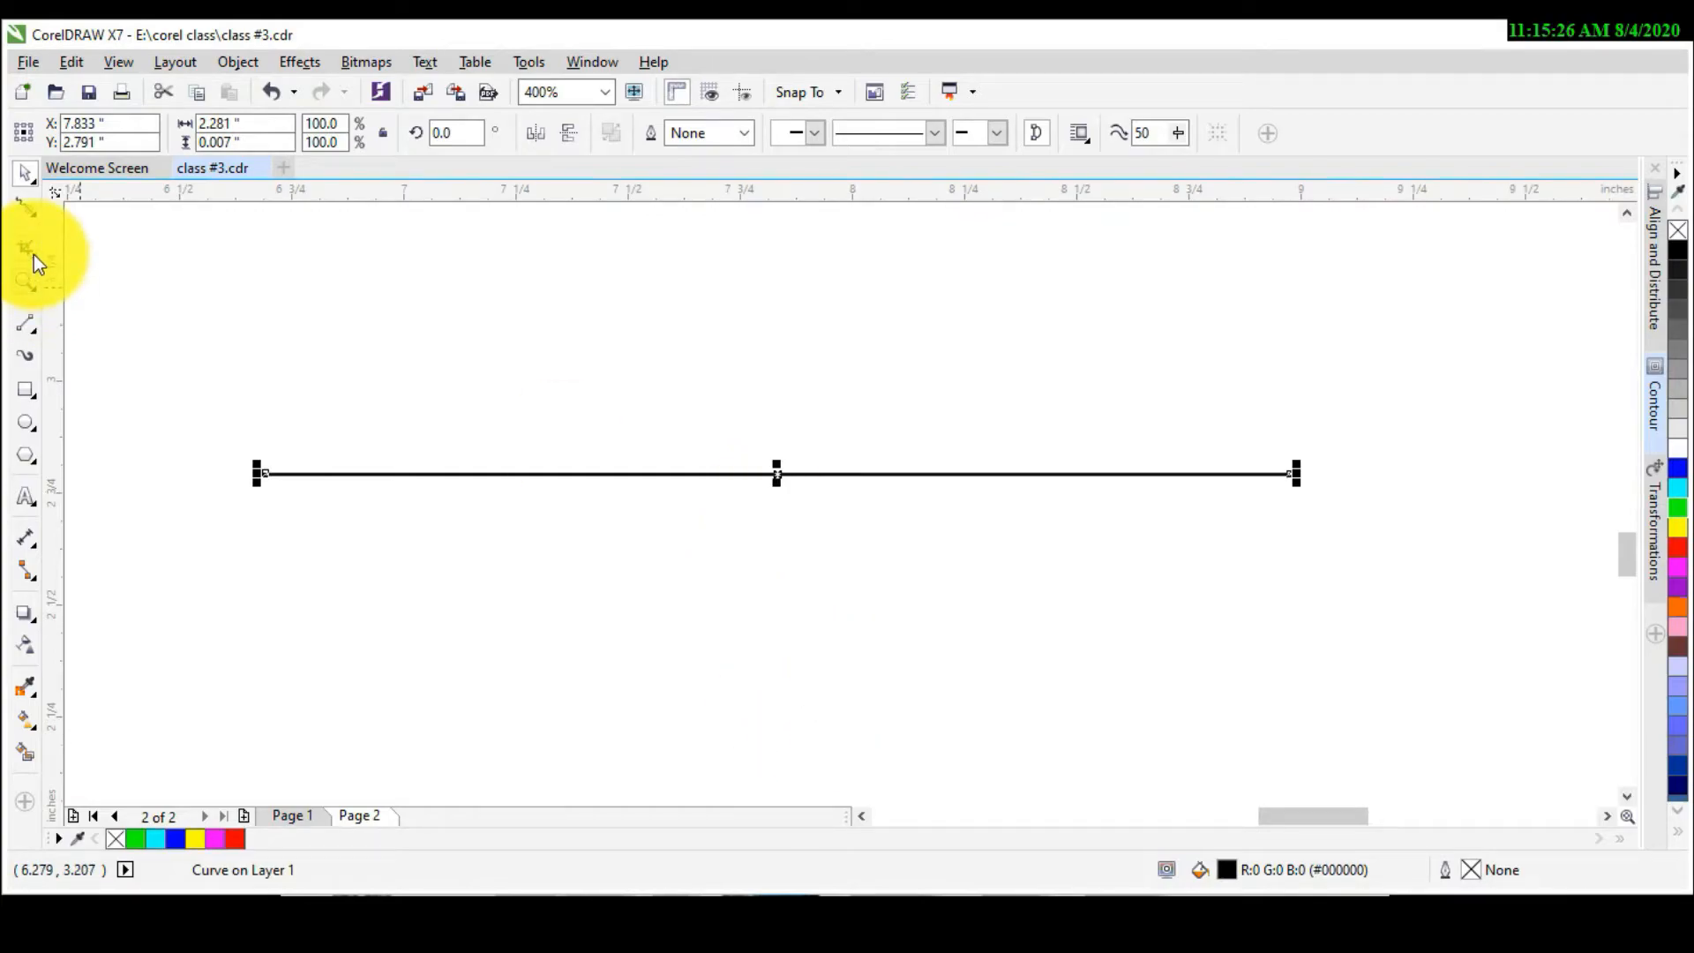
pyautogui.click(27, 212)
pyautogui.moveTo(761, 451)
pyautogui.mouseDown()
pyautogui.moveTo(783, 534)
pyautogui.moveTo(778, 500)
pyautogui.mouseUp()
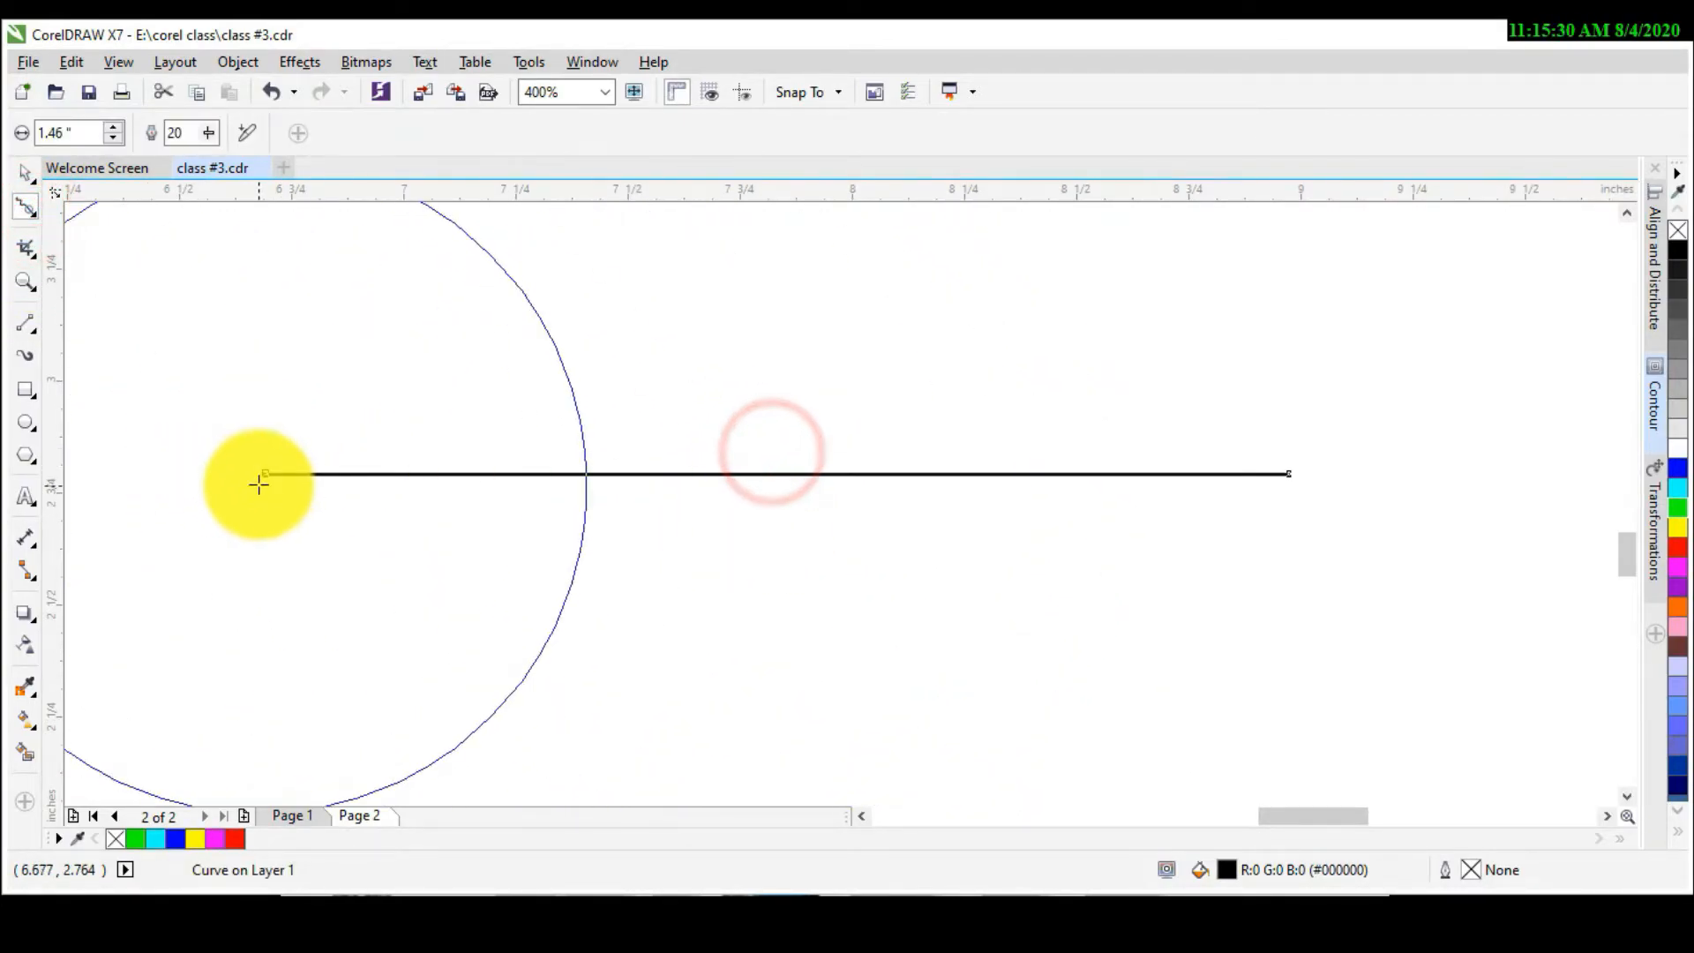
# Step: Smooth the left and right ends of the horizontal line object with the Smooth tool and fill it with green
pyautogui.scroll(5, 276, 472)
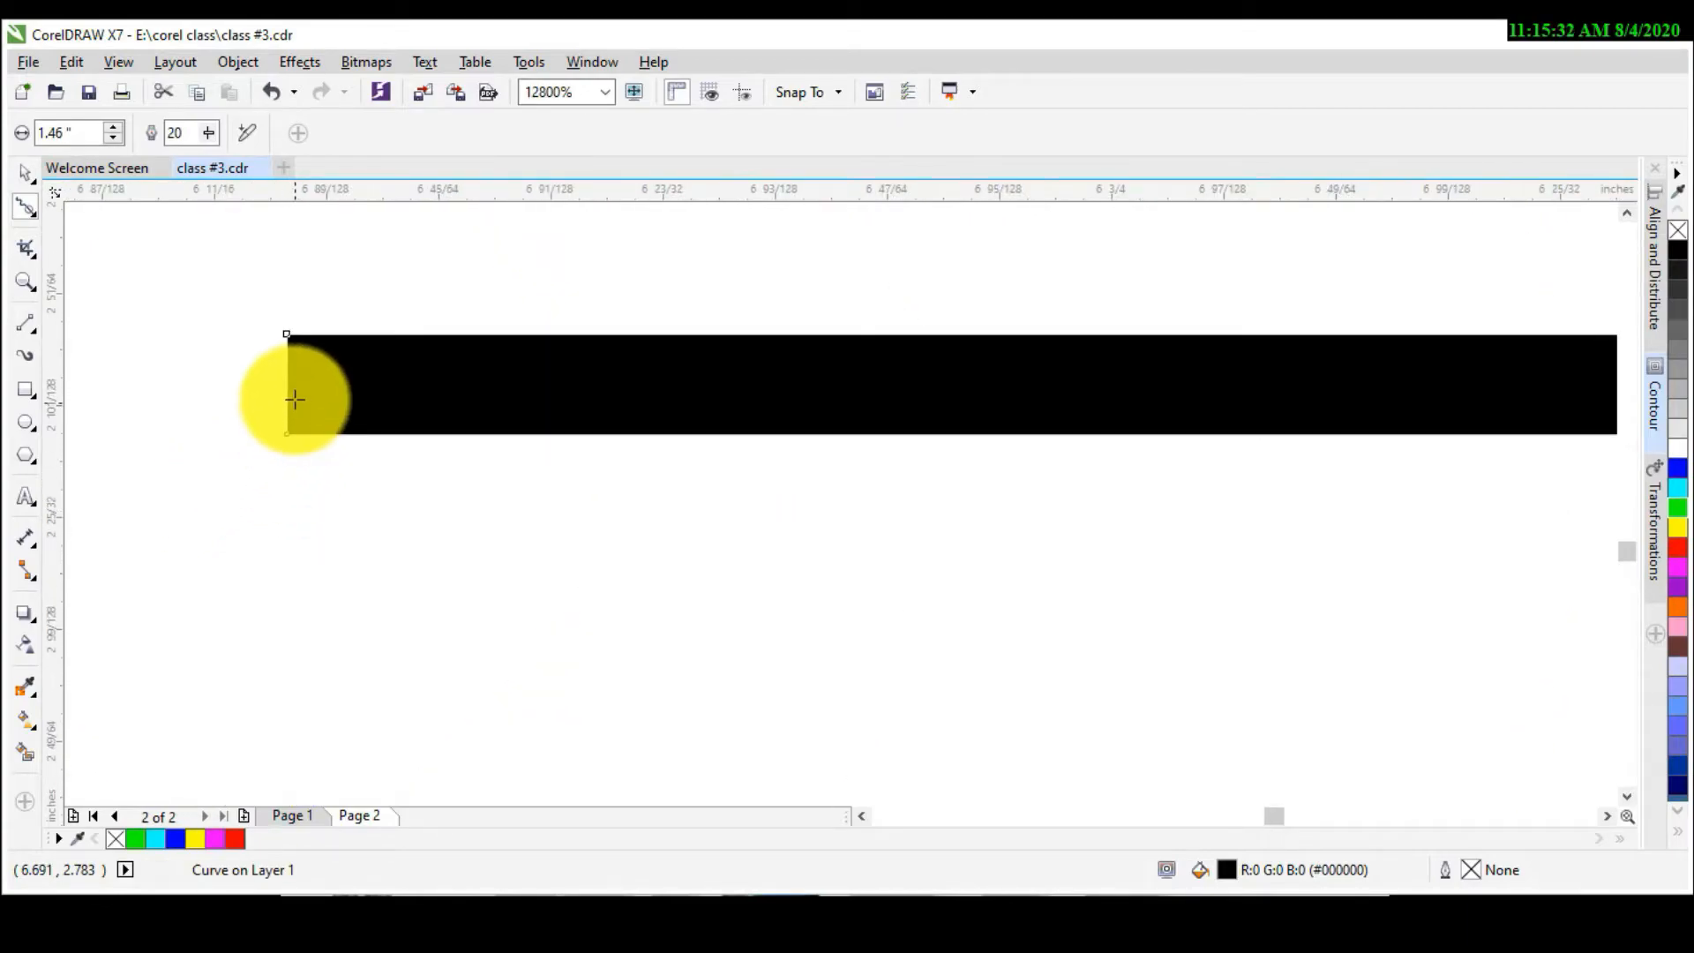
pyautogui.moveTo(273, 387)
pyautogui.mouseDown()
pyautogui.moveTo(314, 390)
pyautogui.moveTo(264, 397)
pyautogui.mouseUp()
pyautogui.scroll(-5, 267, 401)
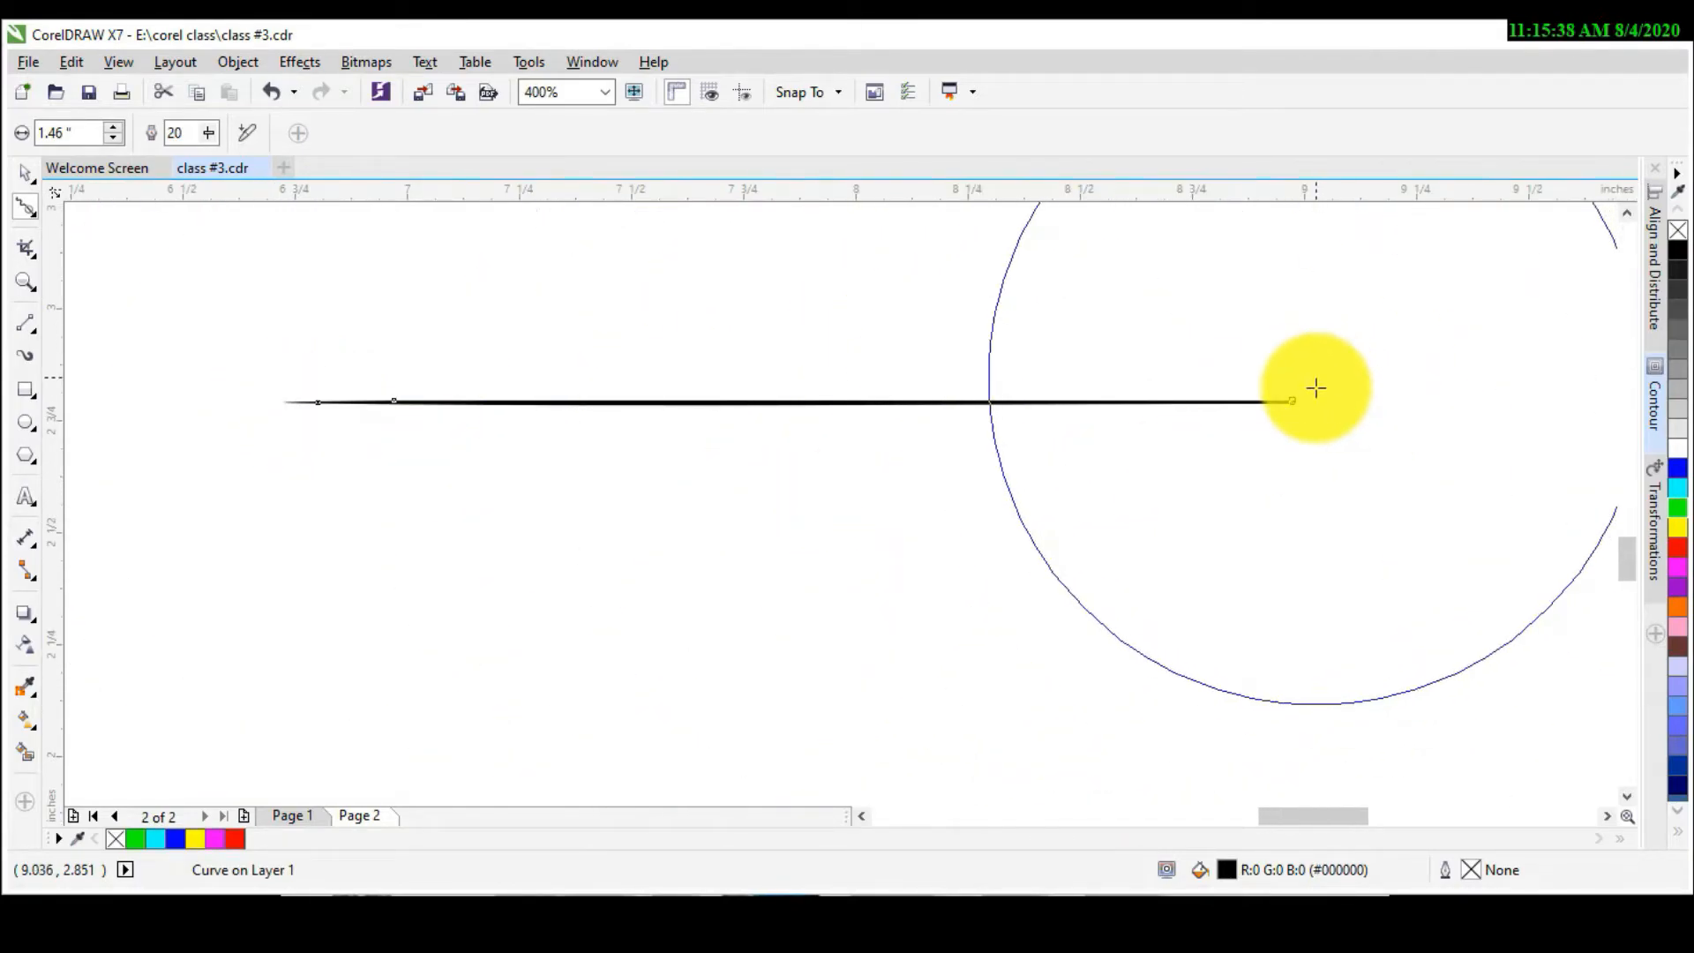
pyautogui.scroll(4, 1297, 402)
pyautogui.moveTo(1315, 412); pyautogui.dragTo(1100, 417)
pyautogui.scroll(-2, 1099, 428)
pyautogui.scroll(-4, 1099, 429)
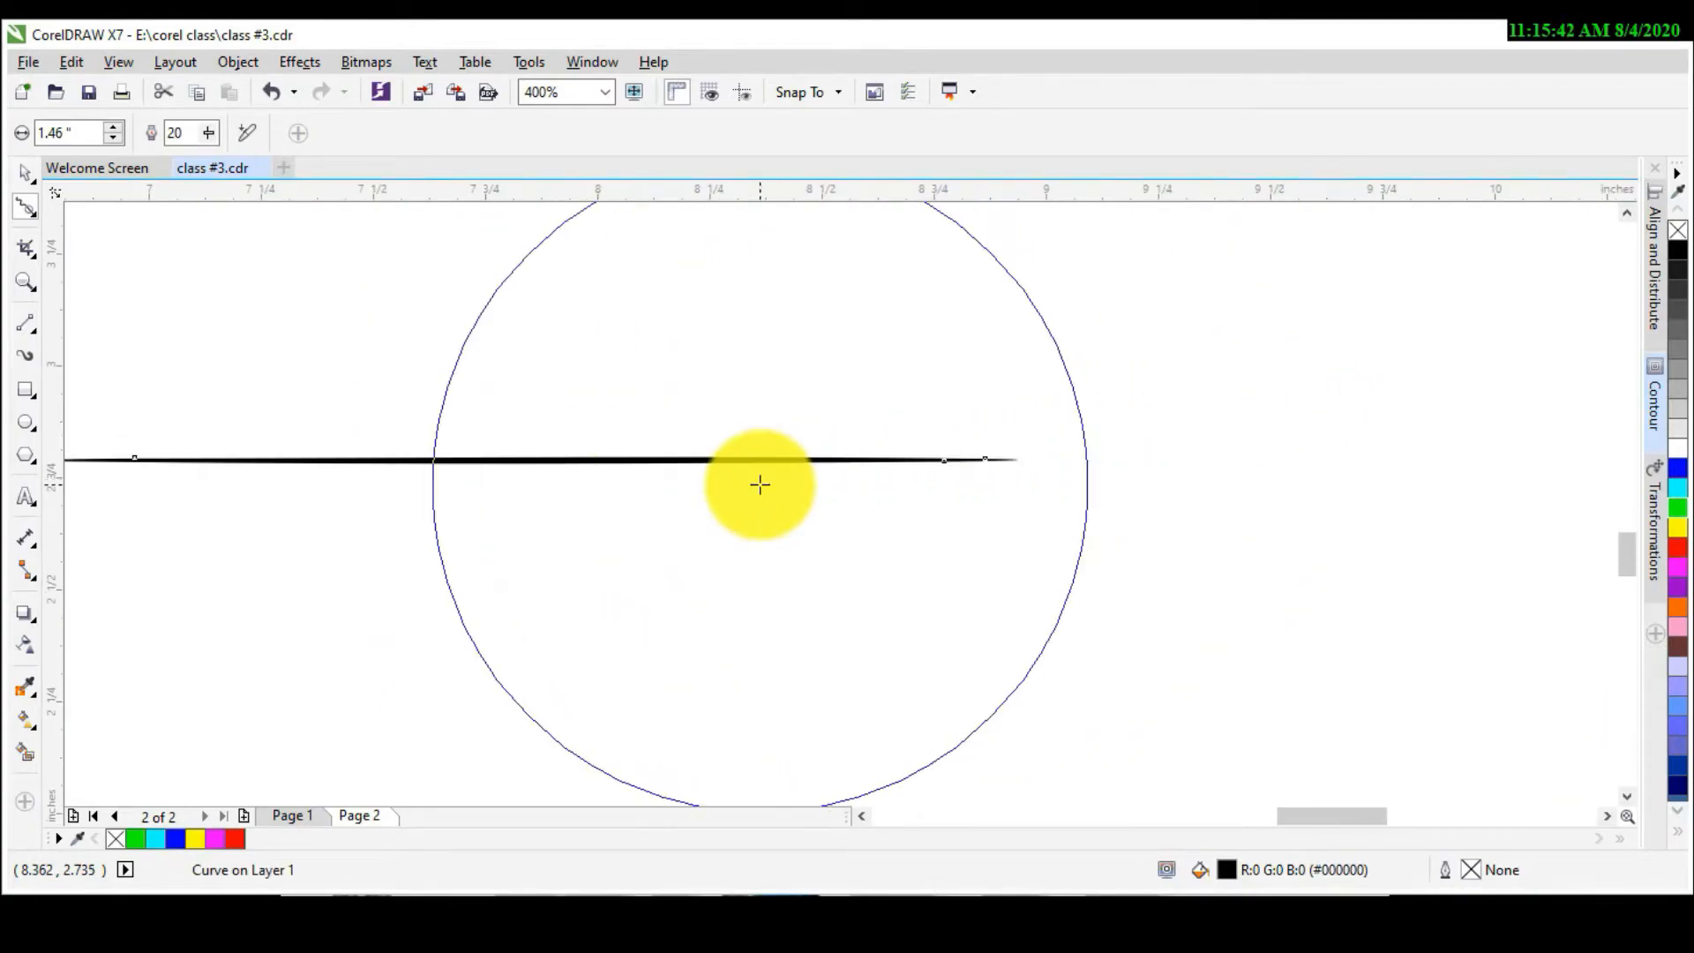
pyautogui.click(1679, 516)
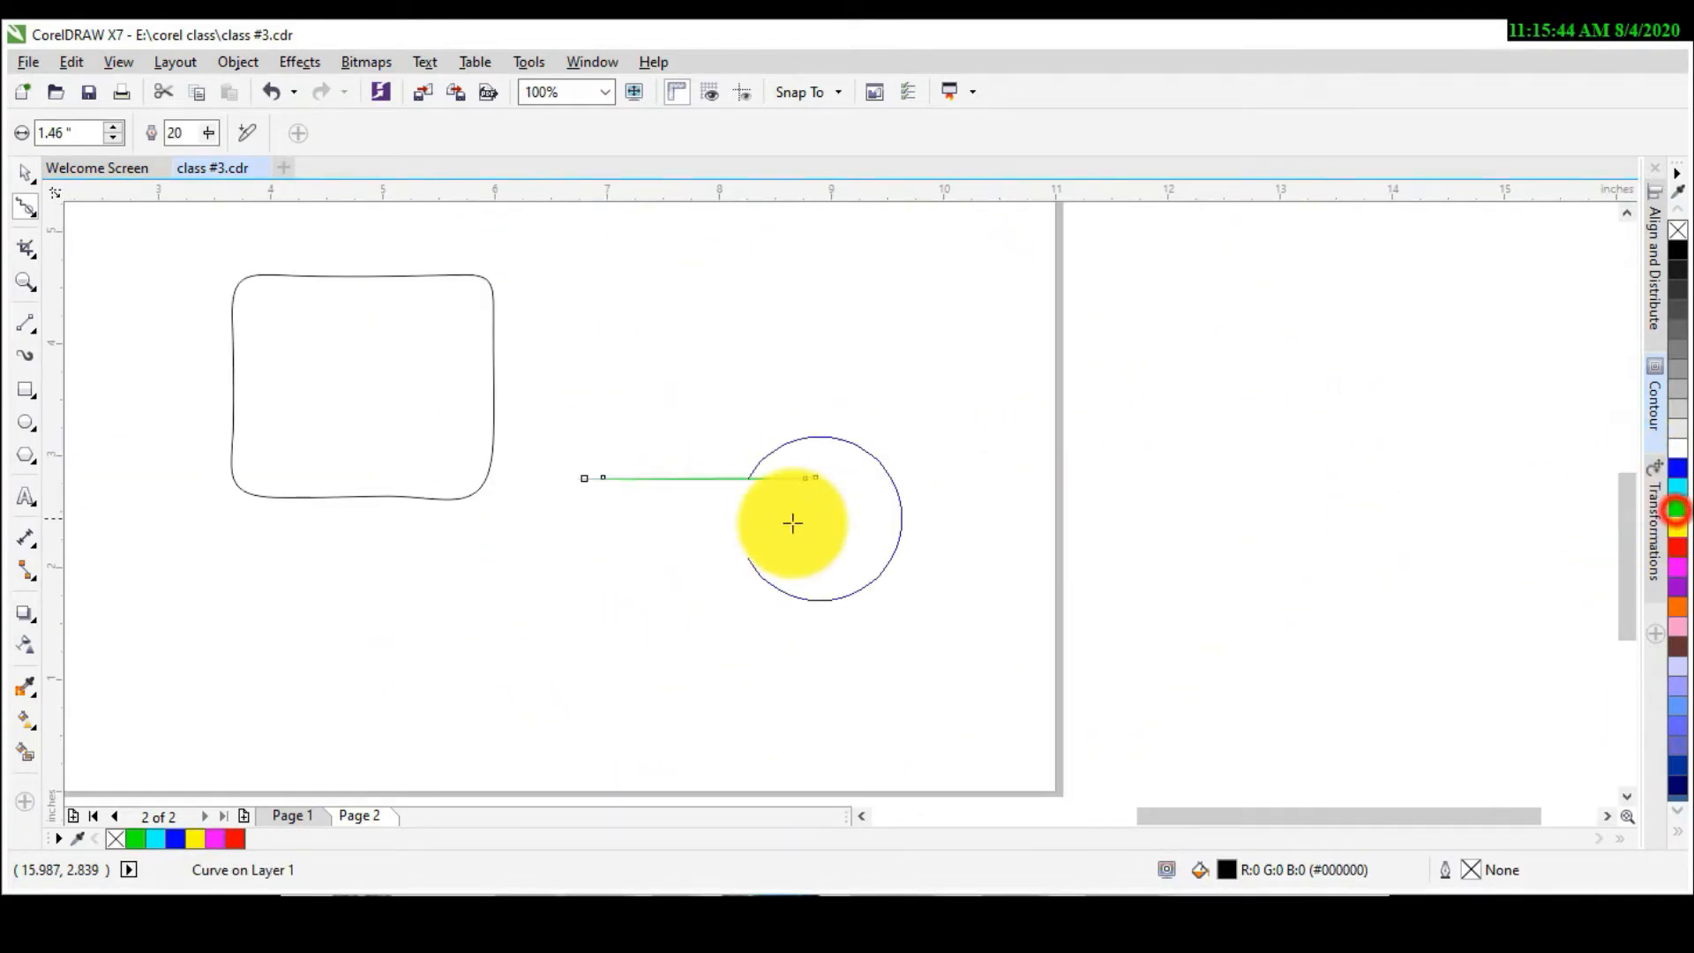
pyautogui.scroll(2, 659, 503)
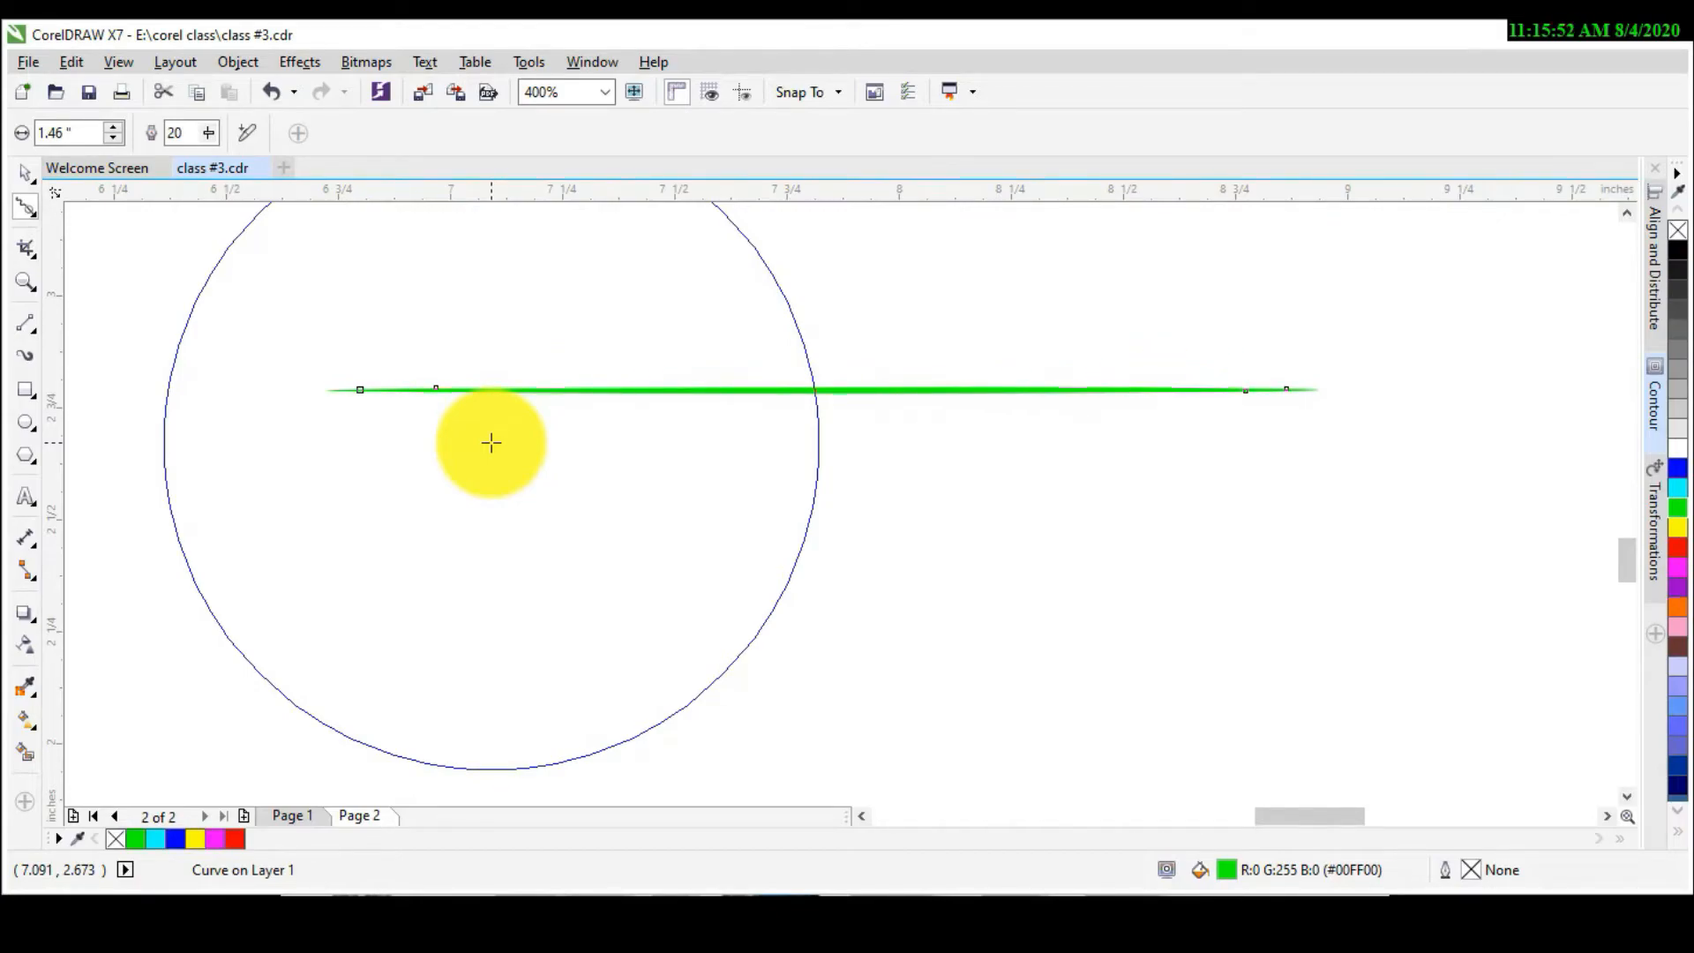
# Step: Delete the rounded rectangle from page 2
pyautogui.press('space')
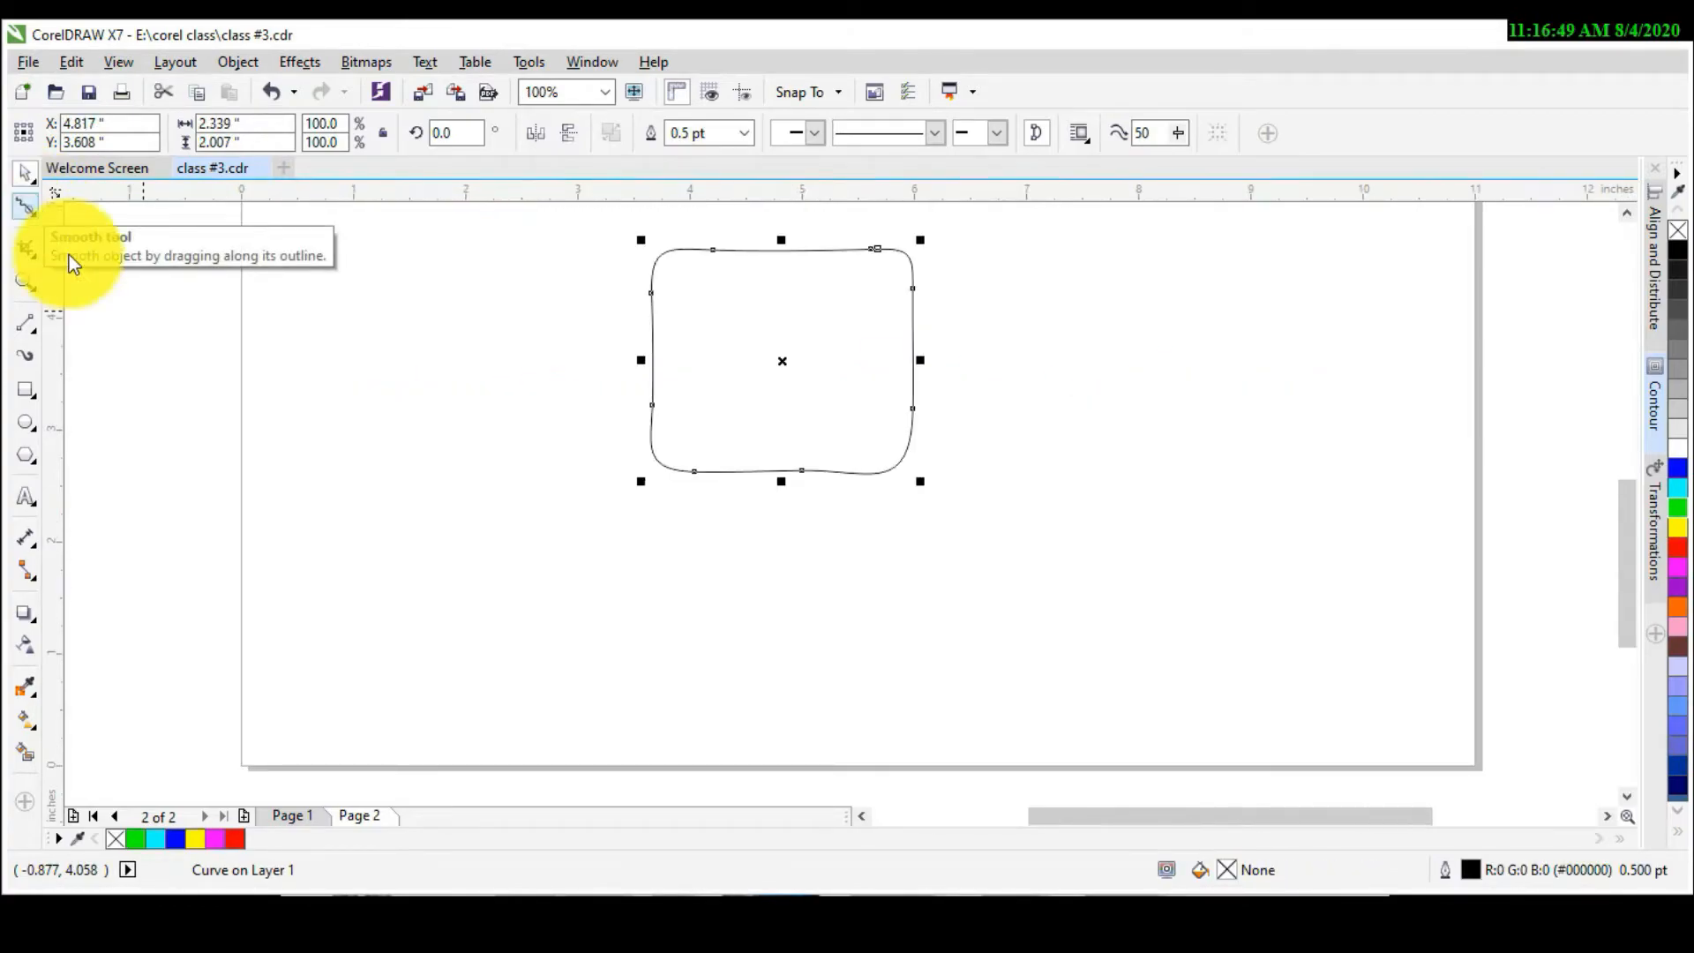
pyautogui.press('space')
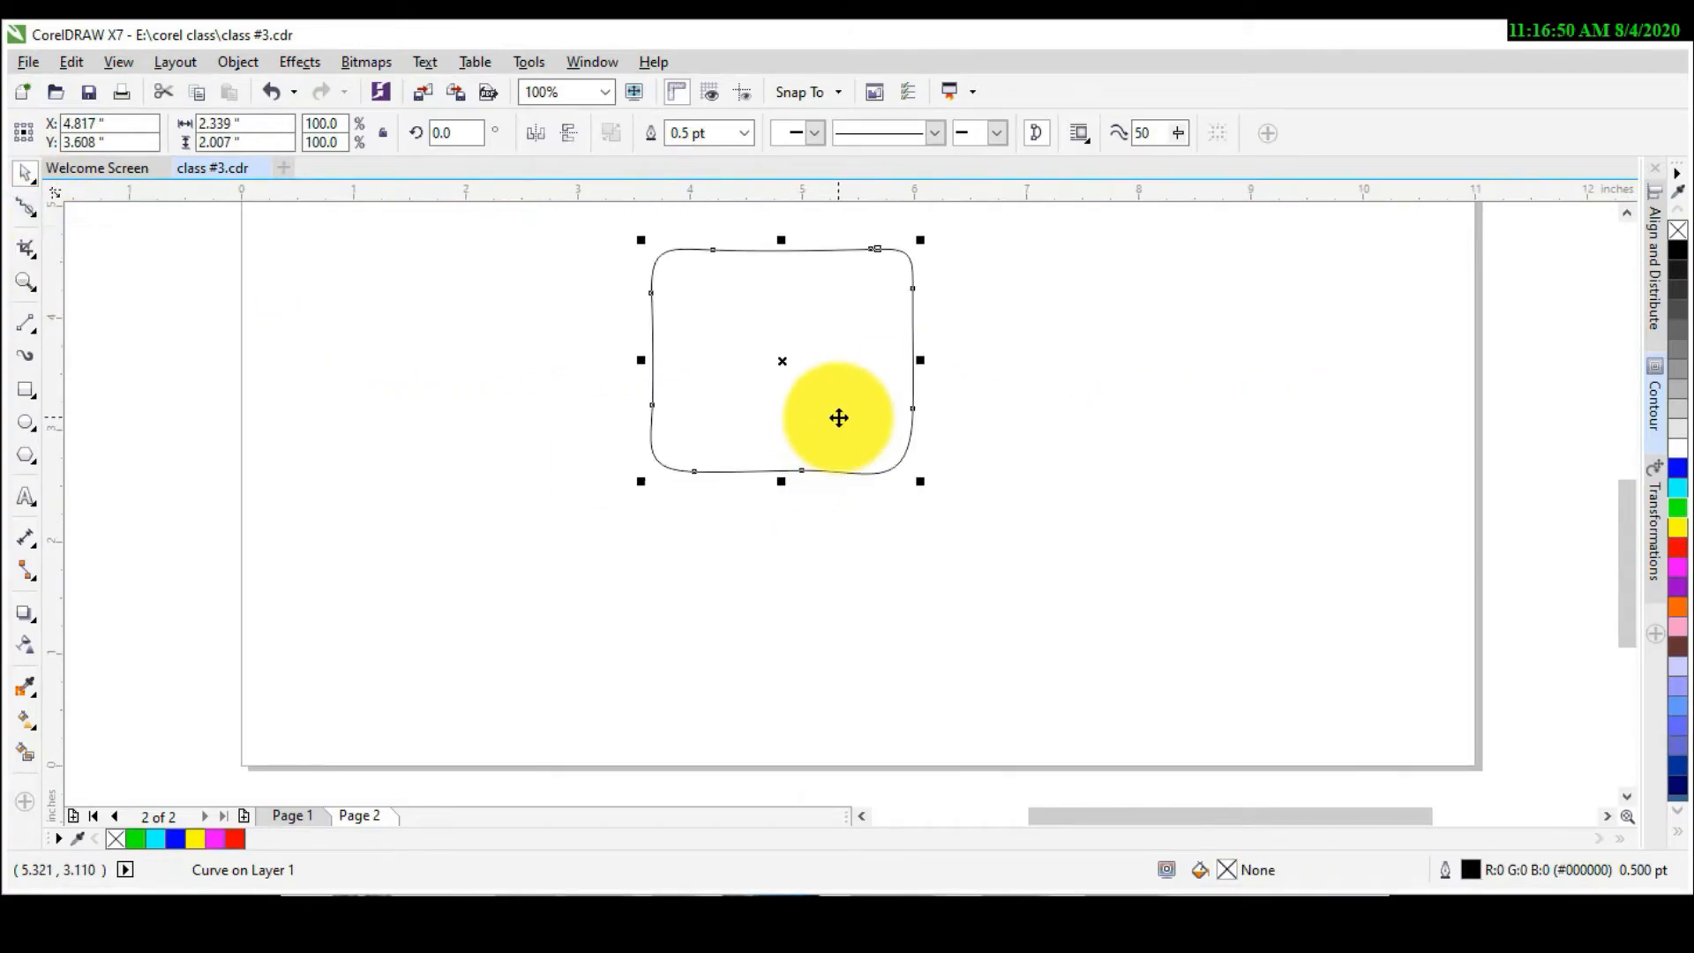
pyautogui.press('Delete')
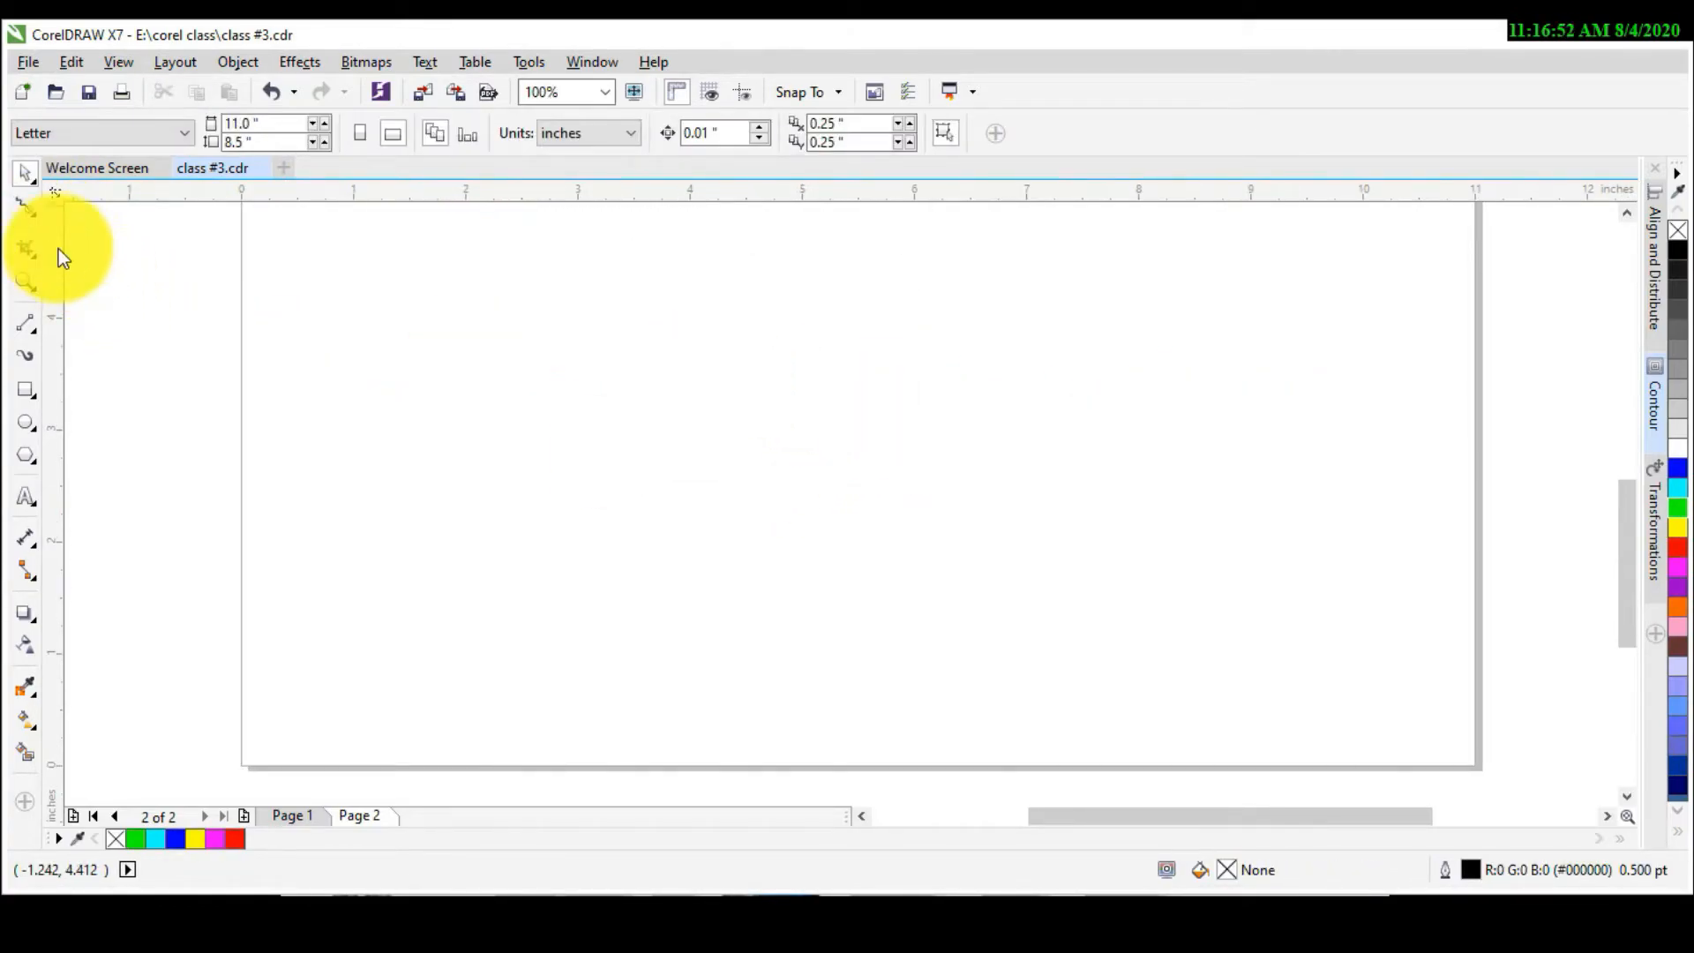
# Step: Draw a rectangle about 1.26 by 0.87 inches and a horizontal 2-point line about 2.21 inches long below it
pyautogui.click(37, 217)
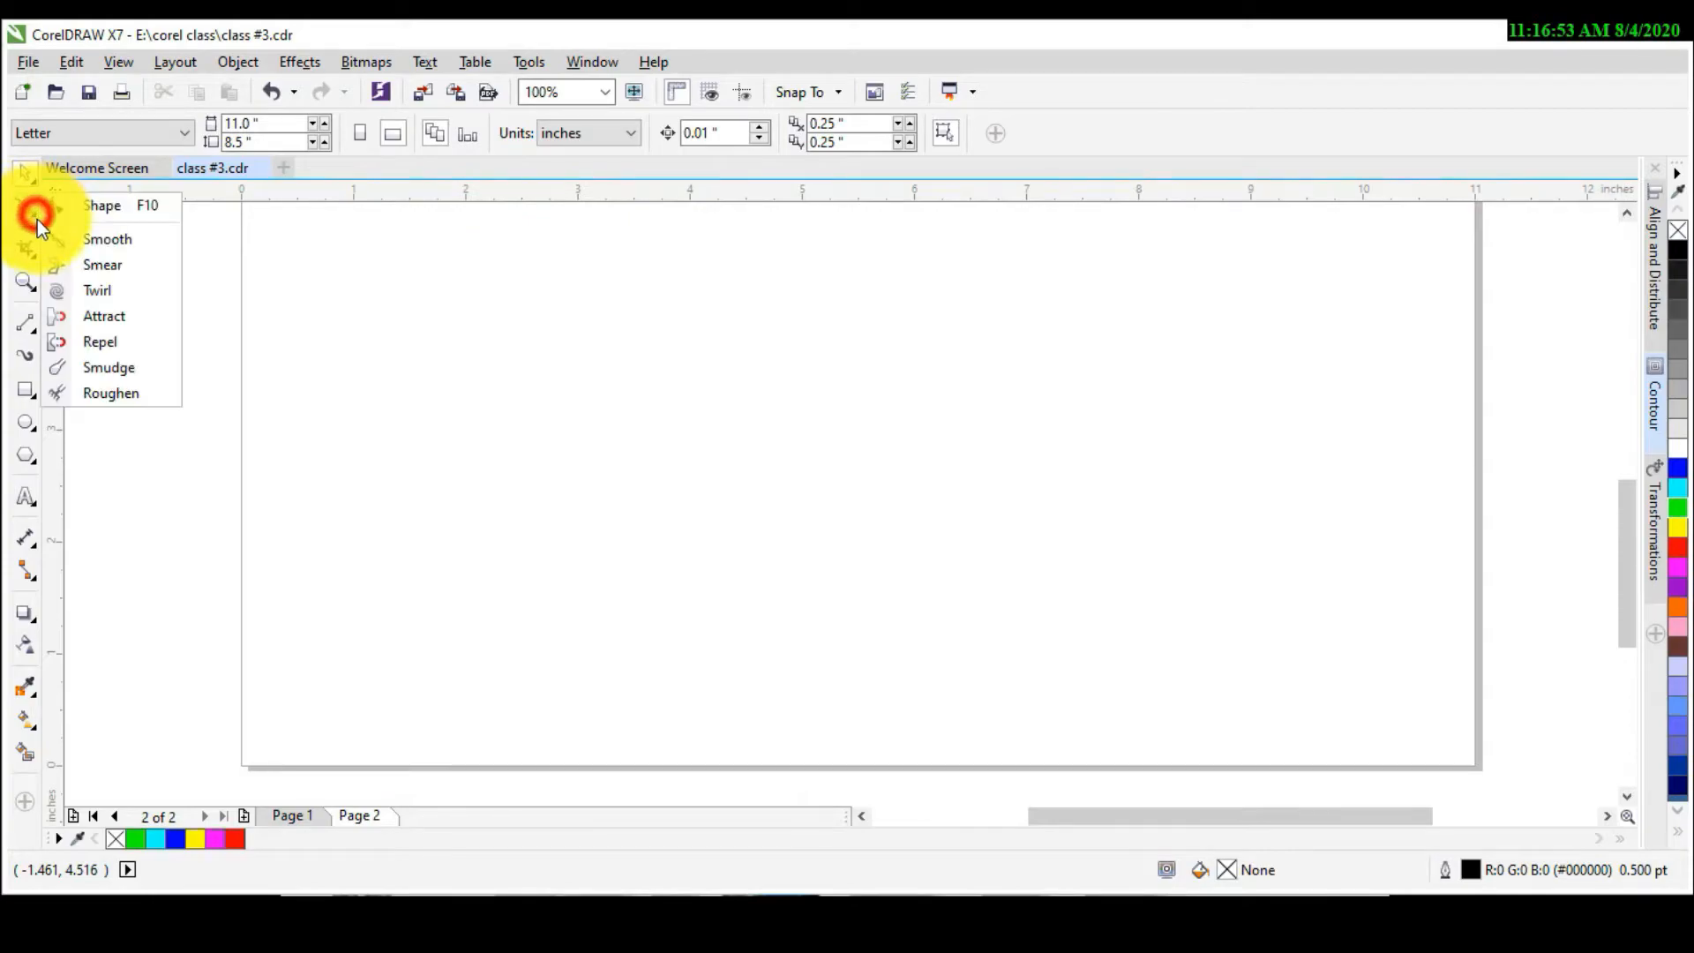
pyautogui.click(104, 268)
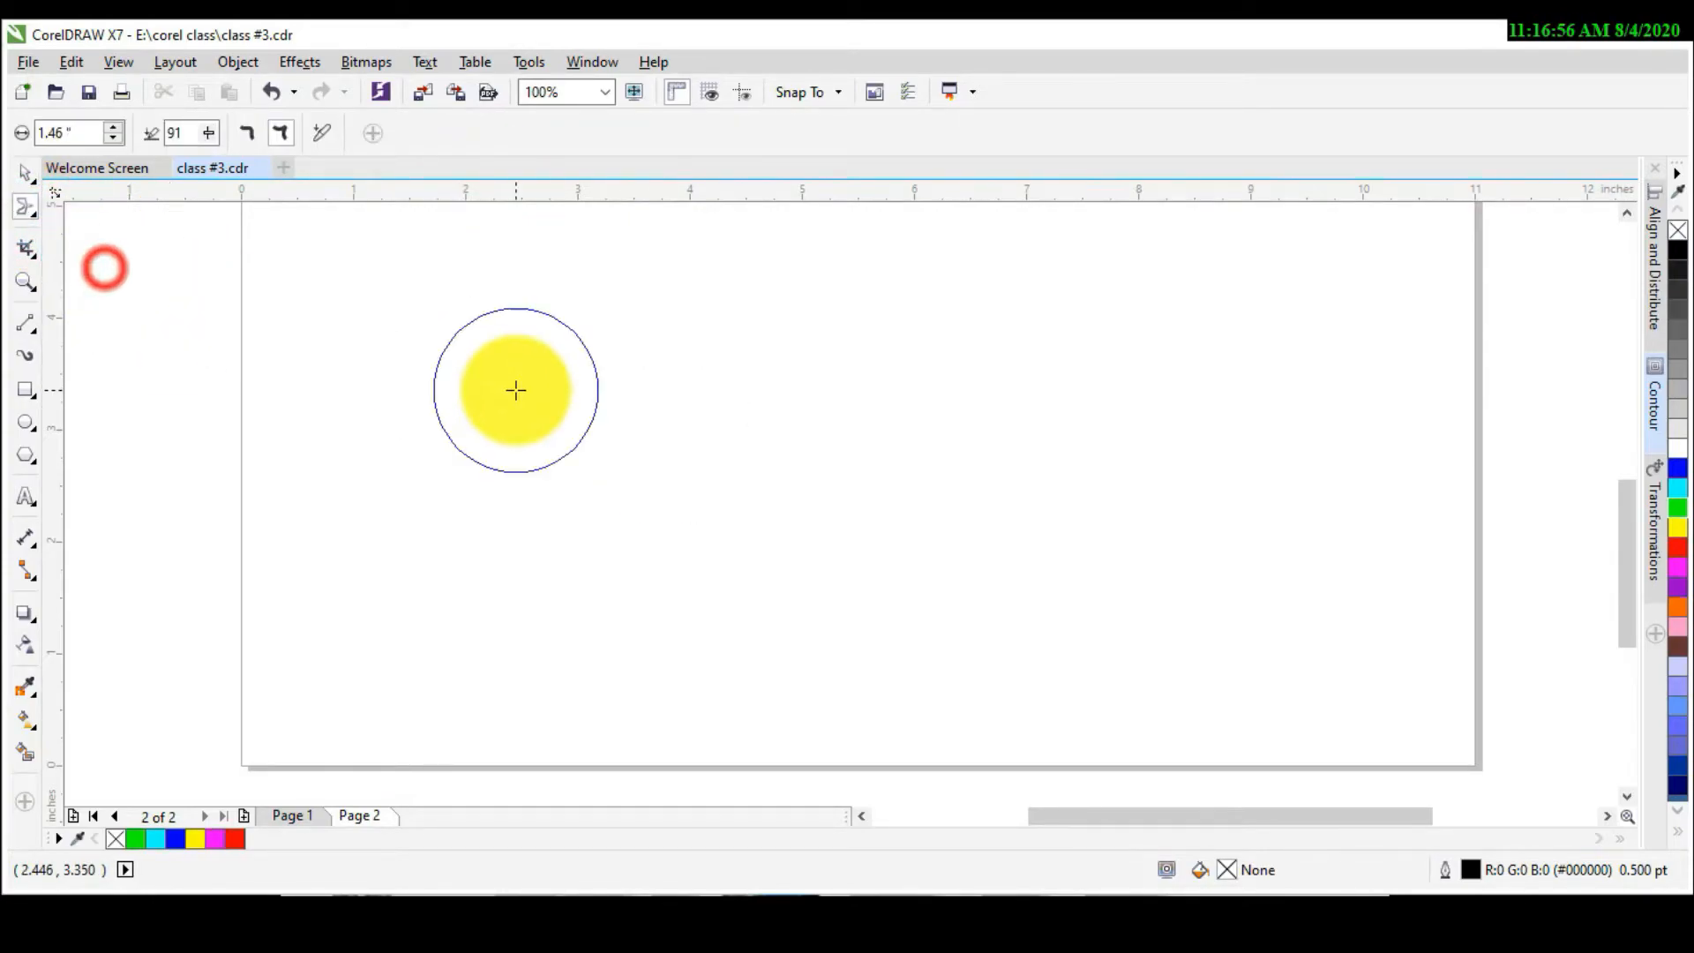
pyautogui.click(26, 386)
pyautogui.moveTo(548, 302); pyautogui.dragTo(691, 400)
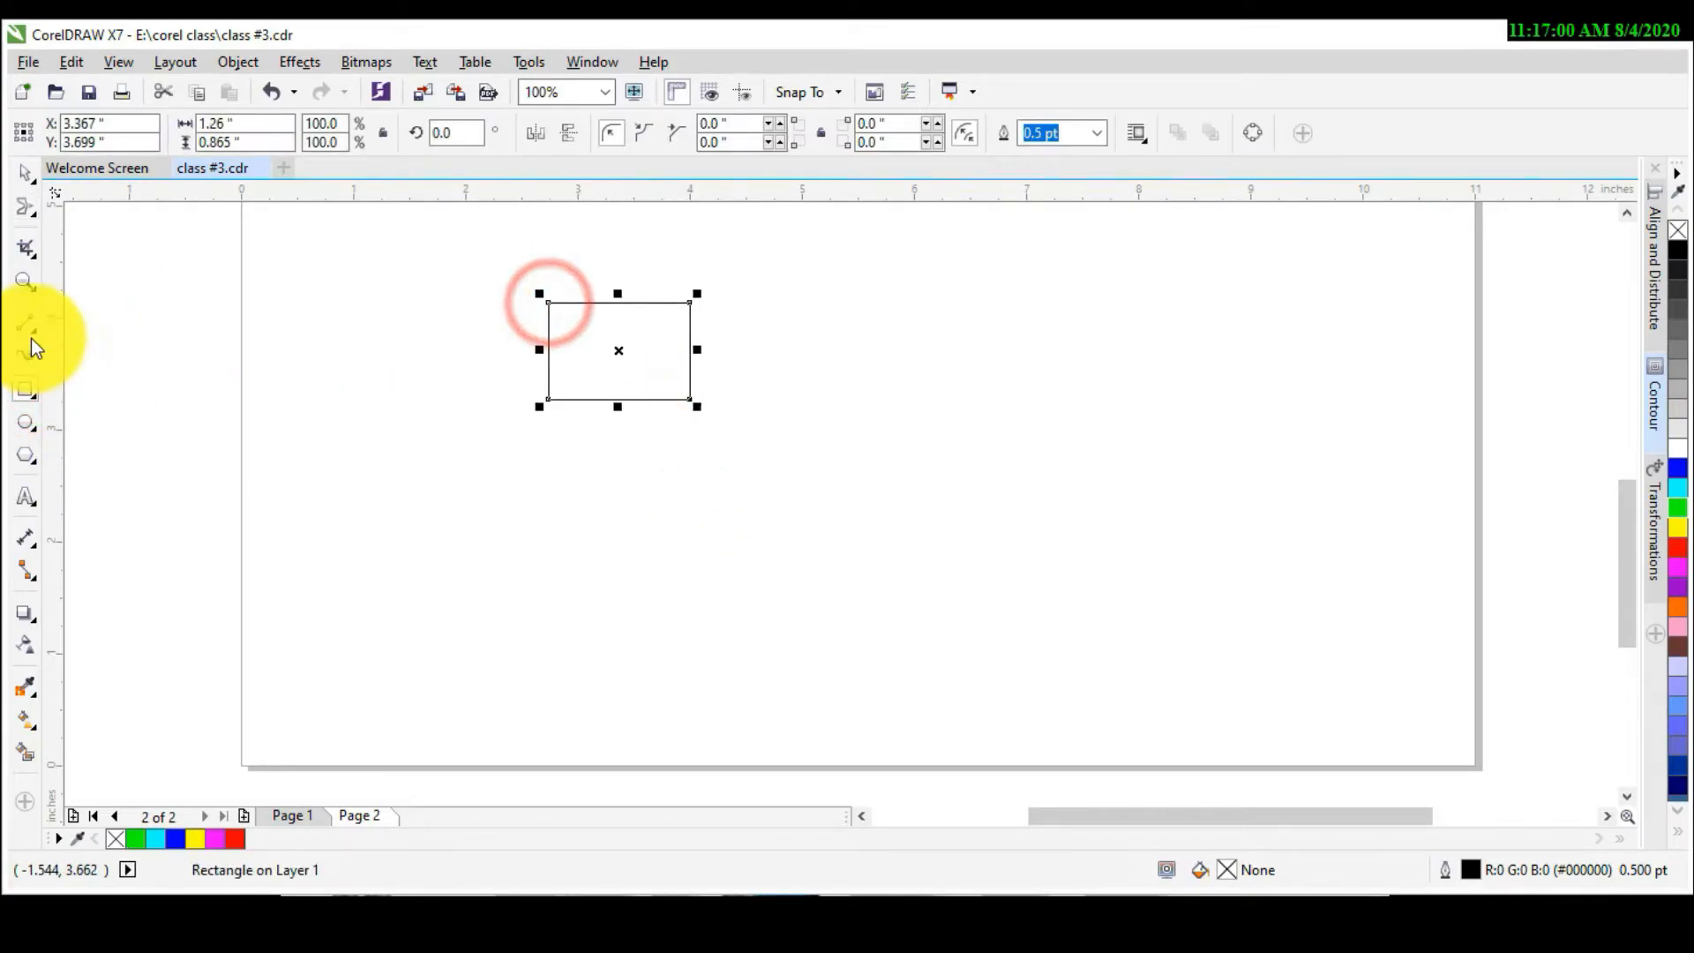
pyautogui.click(30, 320)
pyautogui.moveTo(665, 496); pyautogui.dragTo(911, 496)
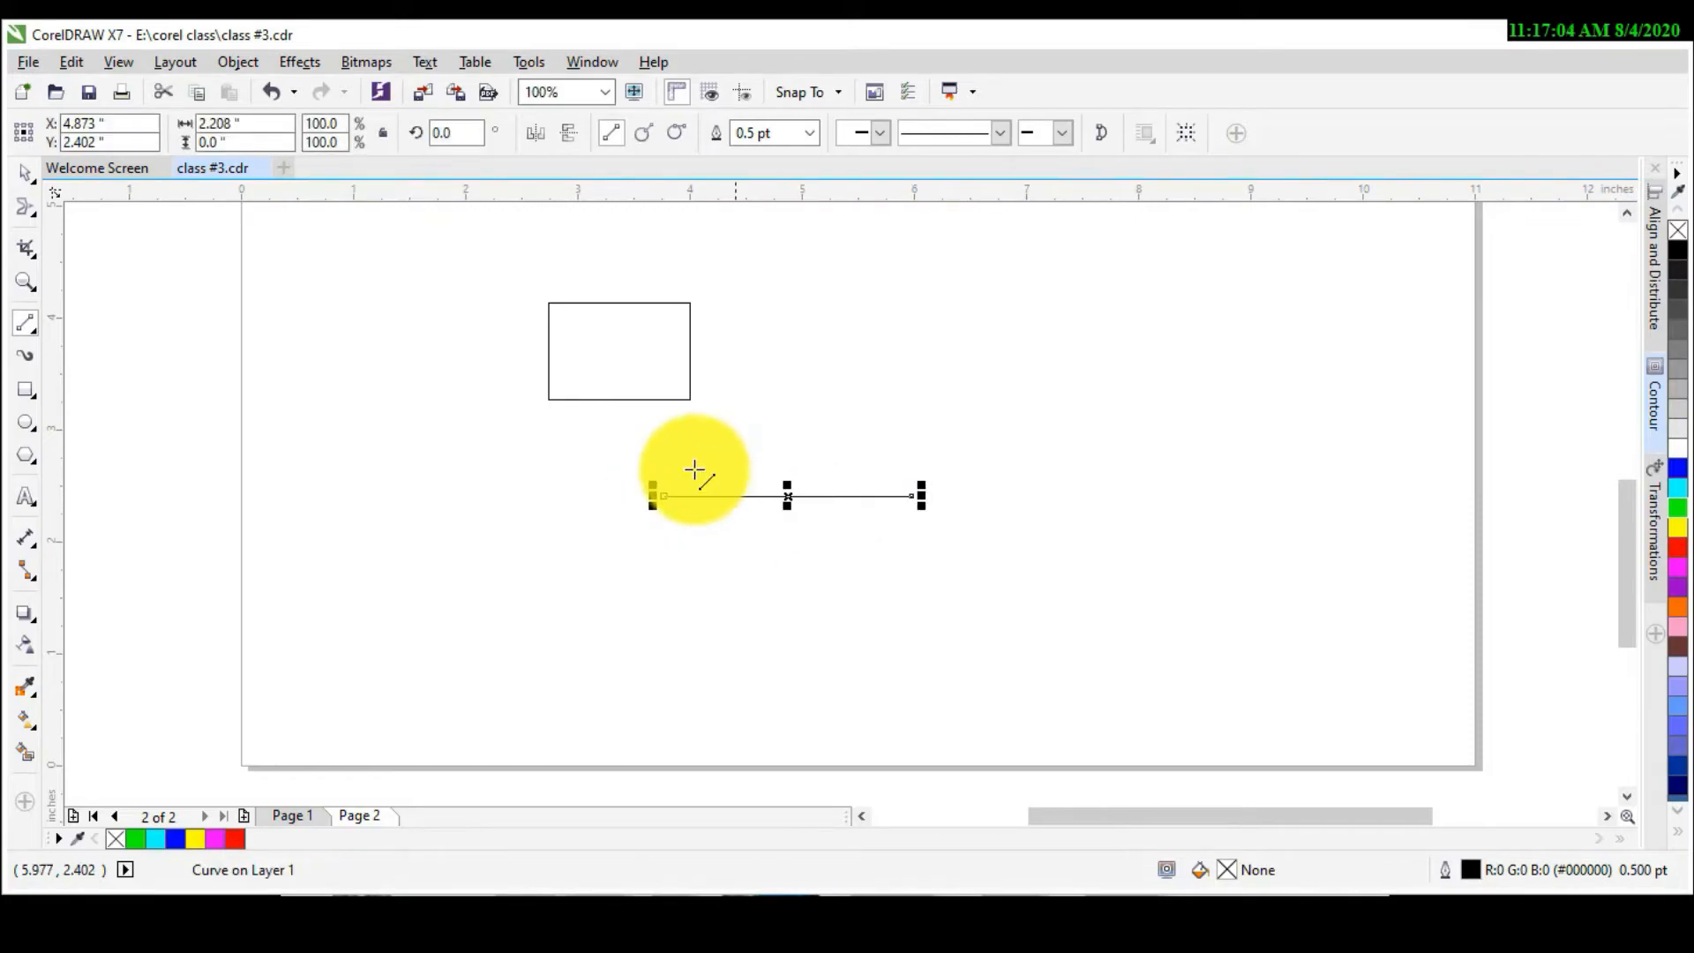
# Step: Activate the Smear tool and review its nib size, pressure and smear type settings
pyautogui.click(36, 216)
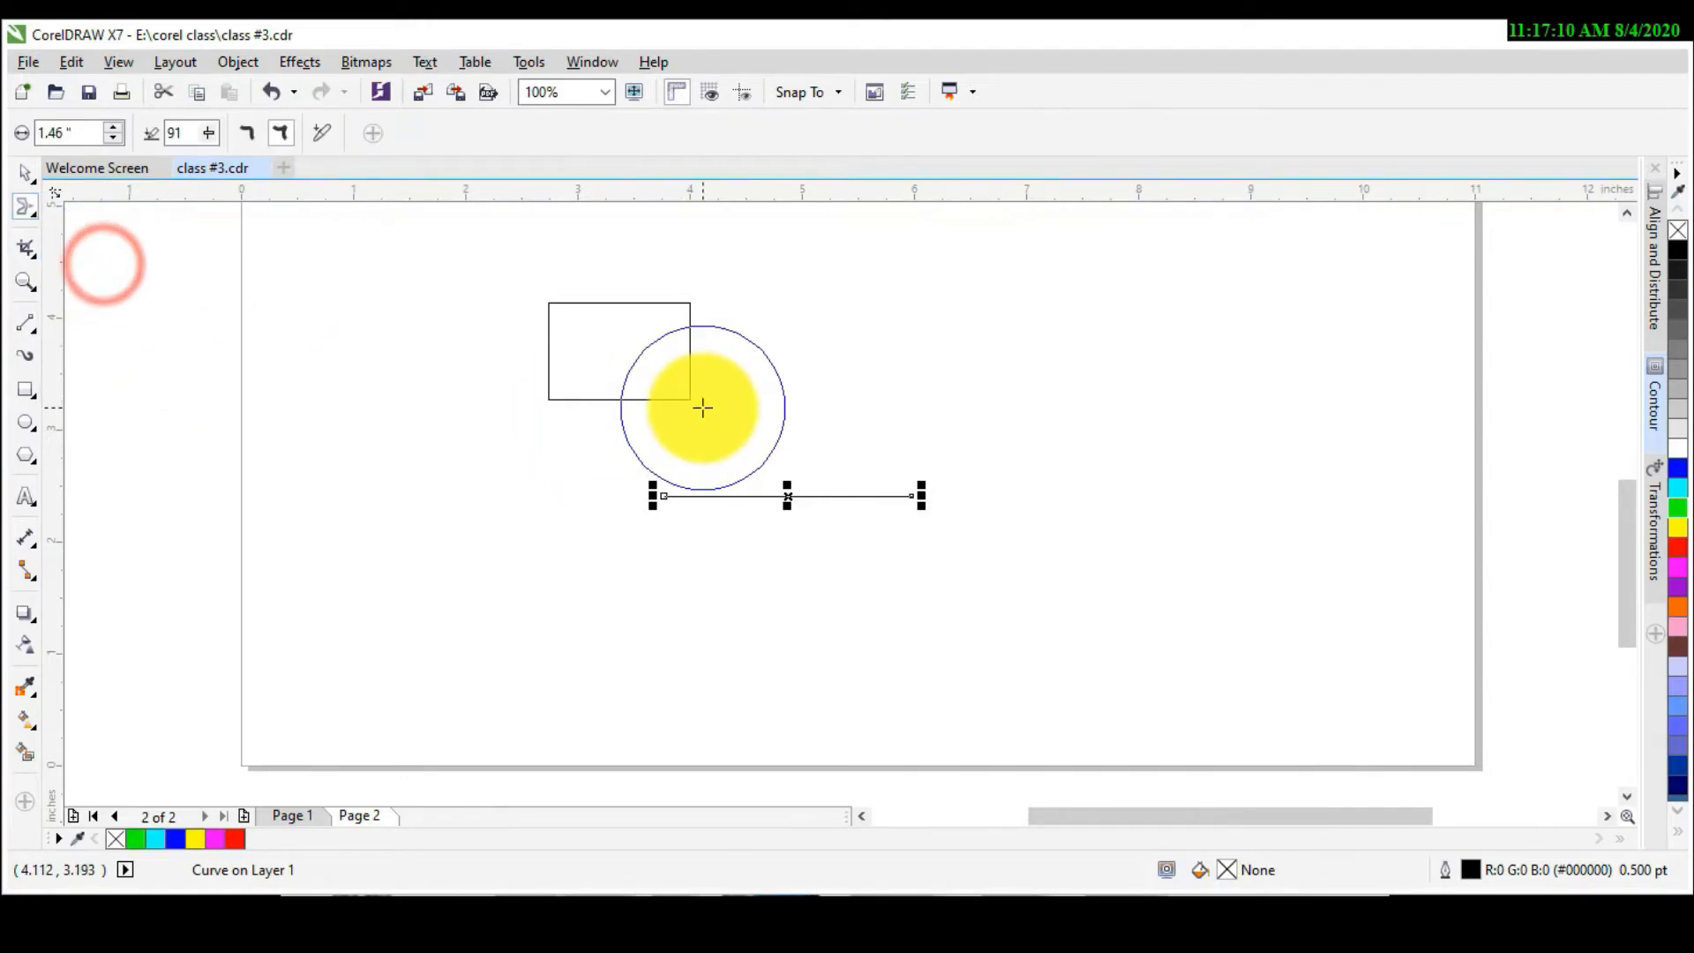
pyautogui.scroll(3, 665, 405)
pyautogui.scroll(-1, 665, 405)
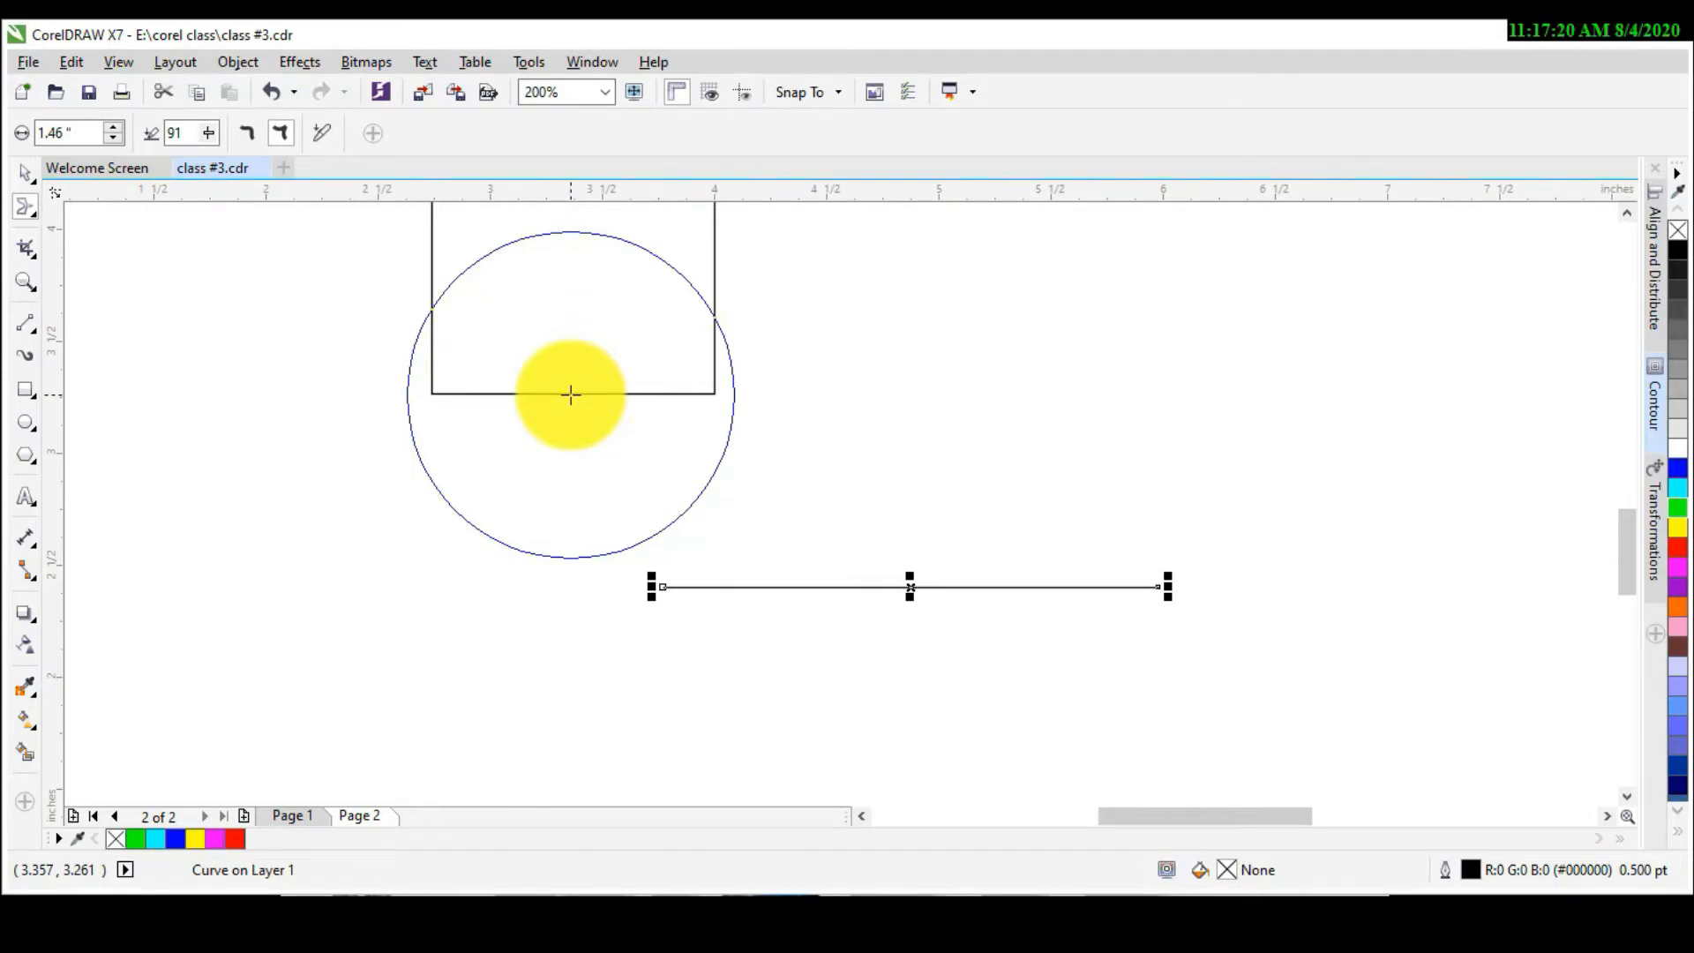
pyautogui.moveTo(571, 394); pyautogui.dragTo(680, 798)
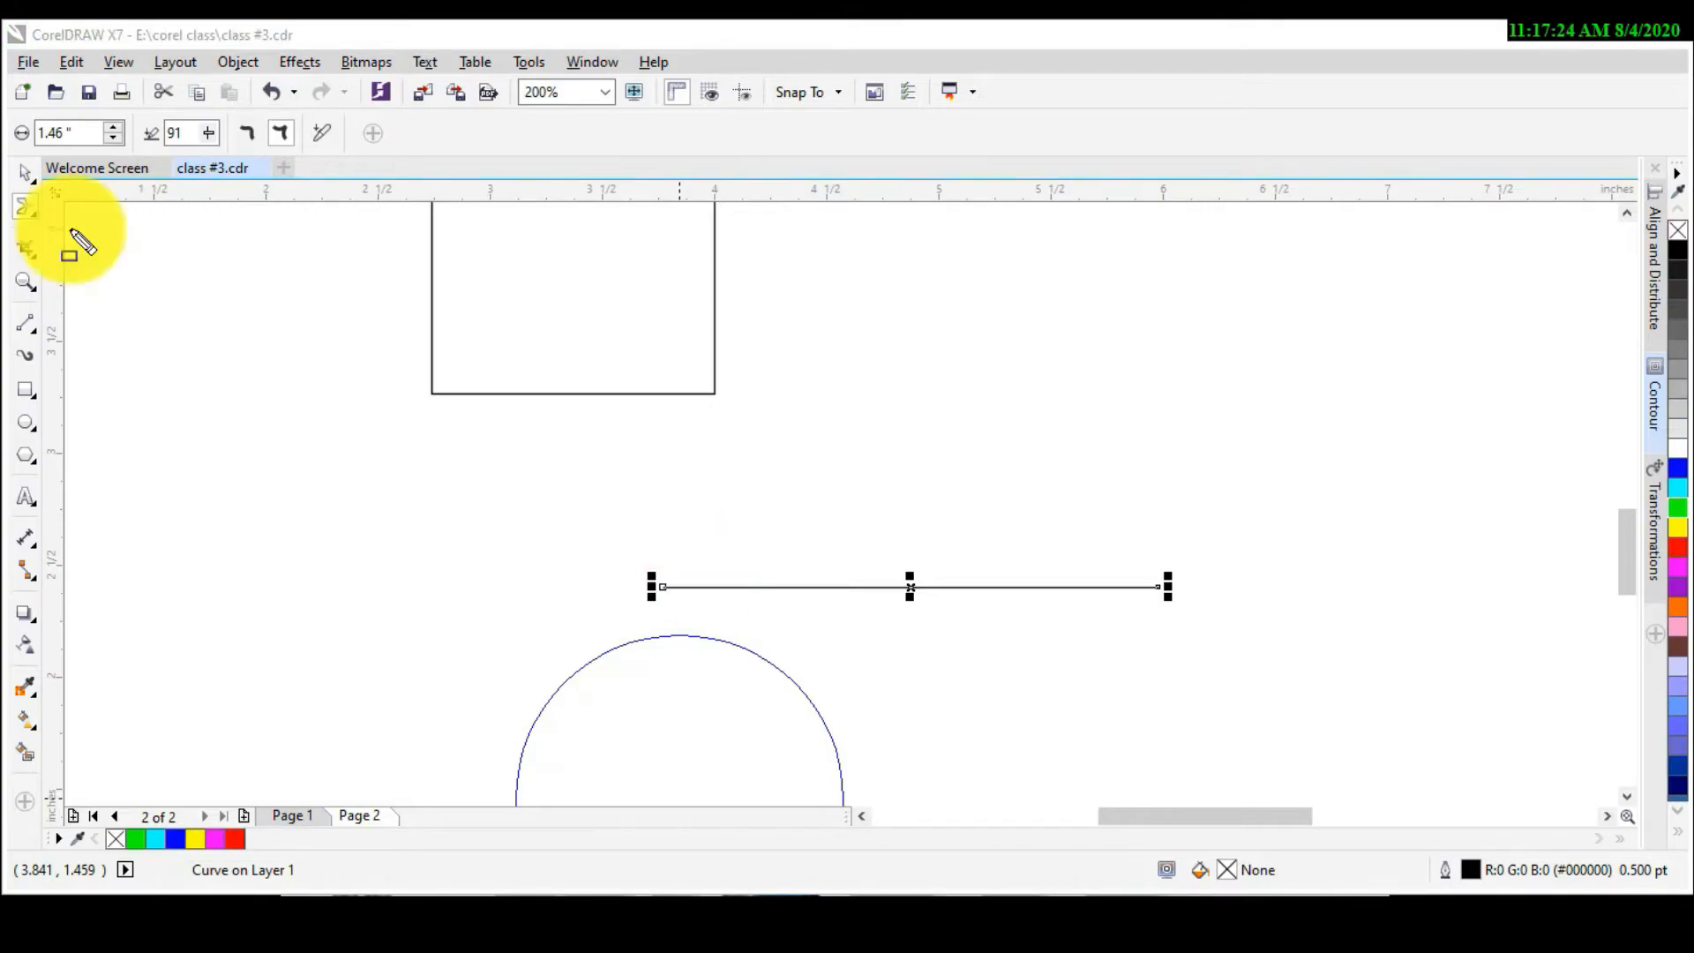
pyautogui.moveTo(9, 116); pyautogui.dragTo(340, 165)
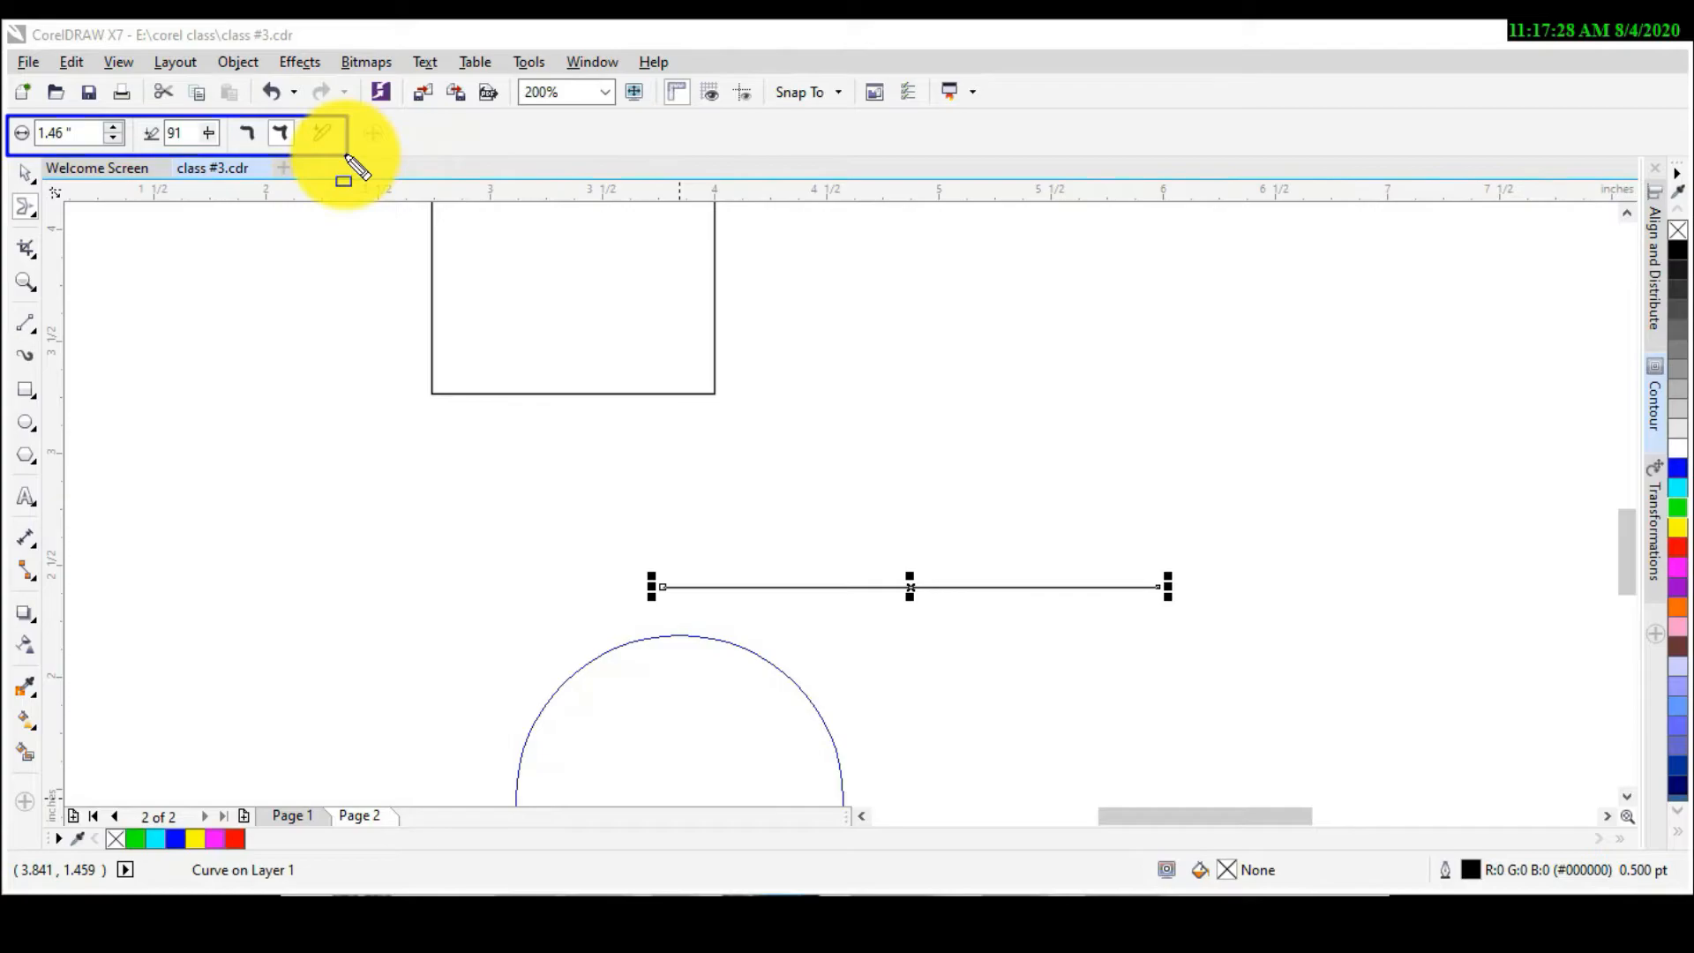
pyautogui.moveTo(679, 795)
pyautogui.mouseDown()
pyautogui.moveTo(238, 484)
pyautogui.moveTo(200, 157)
pyautogui.mouseUp()
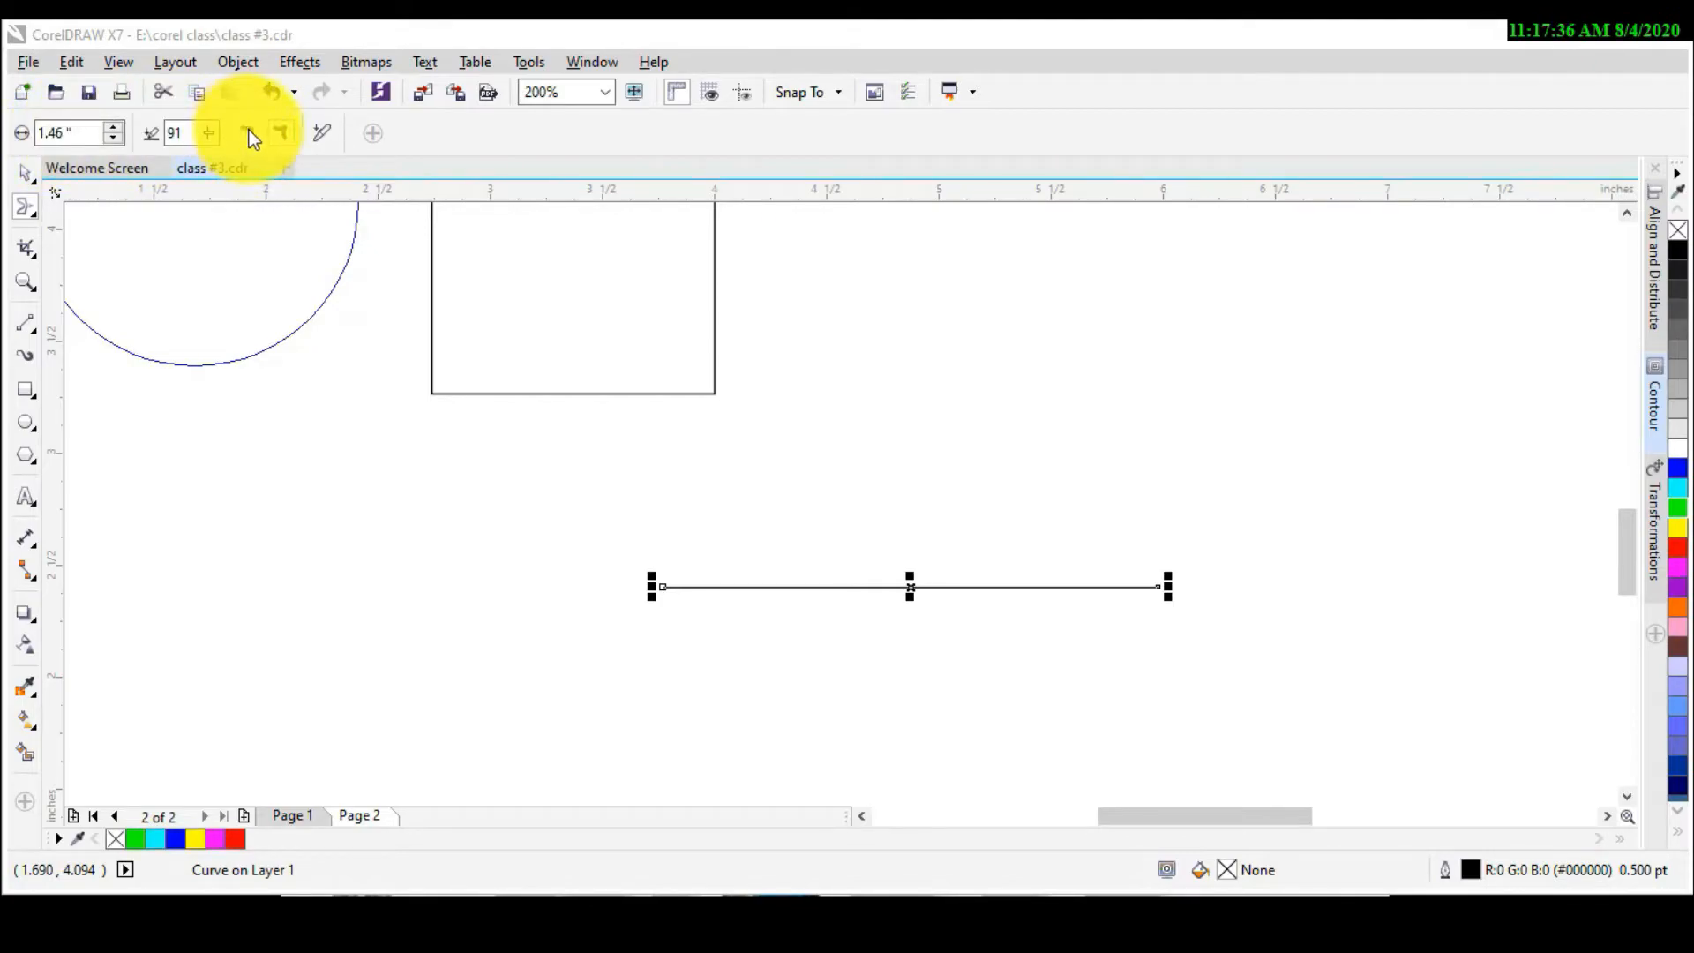
pyautogui.click(18, 184)
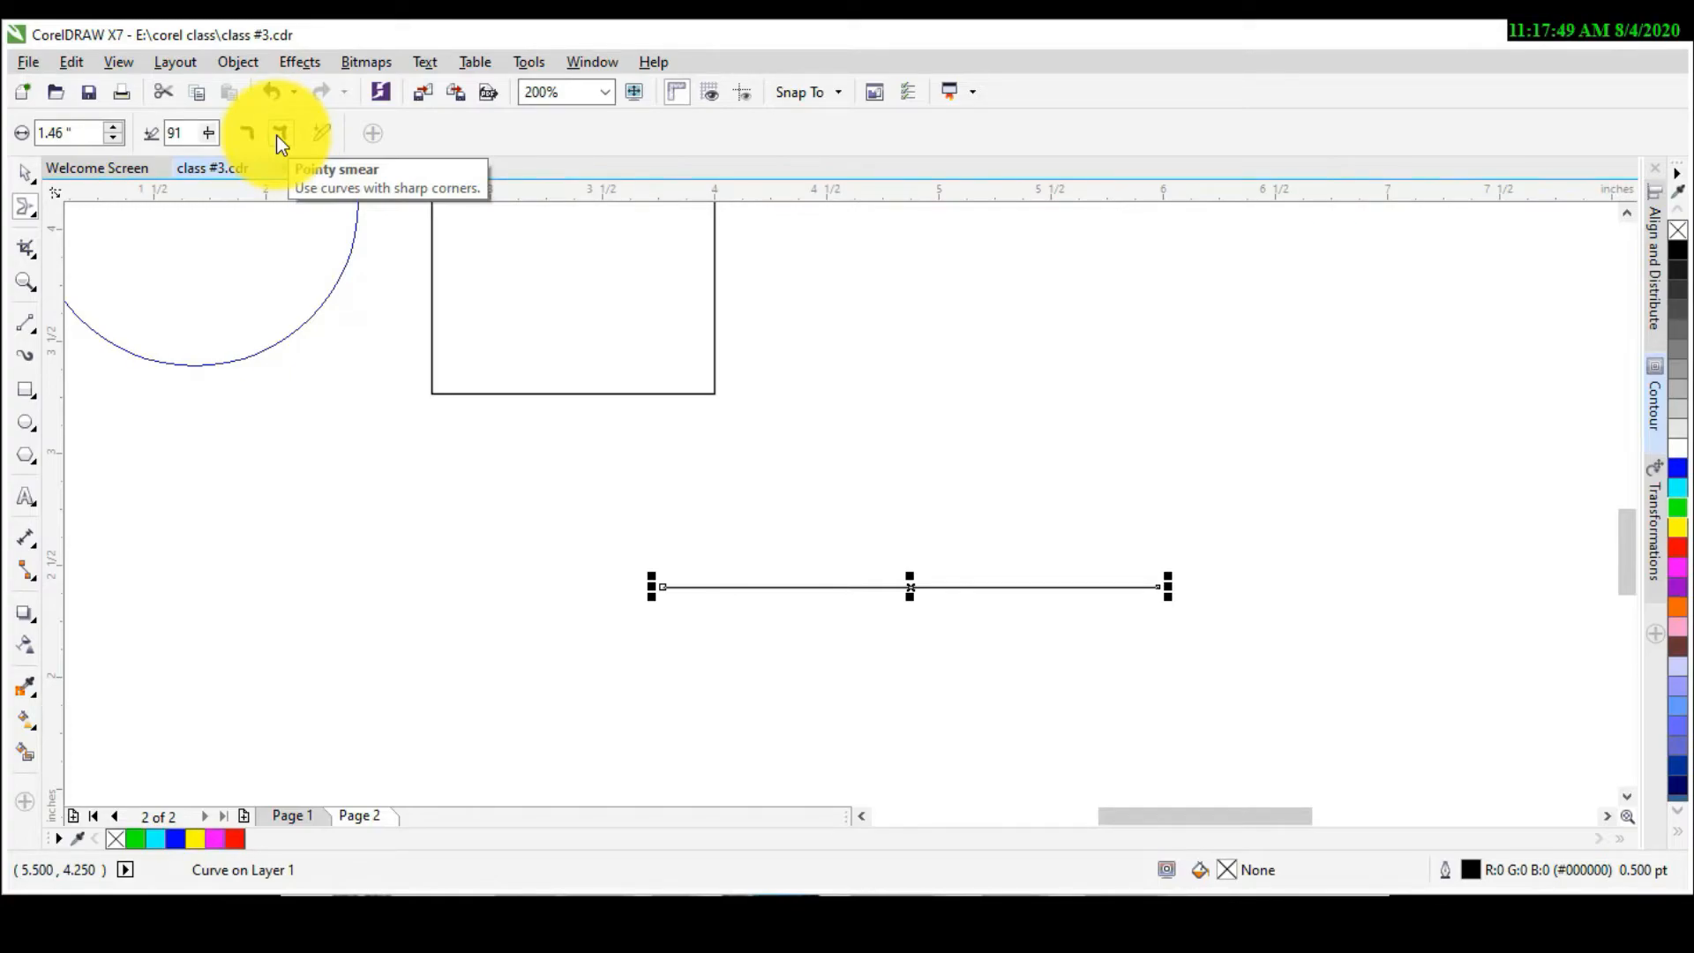
# Step: Set the Smear tool to smooth smear and try to pull the middle of the rectangle's bottom edge downward
pyautogui.click(279, 135)
pyautogui.click(247, 133)
pyautogui.click(571, 405)
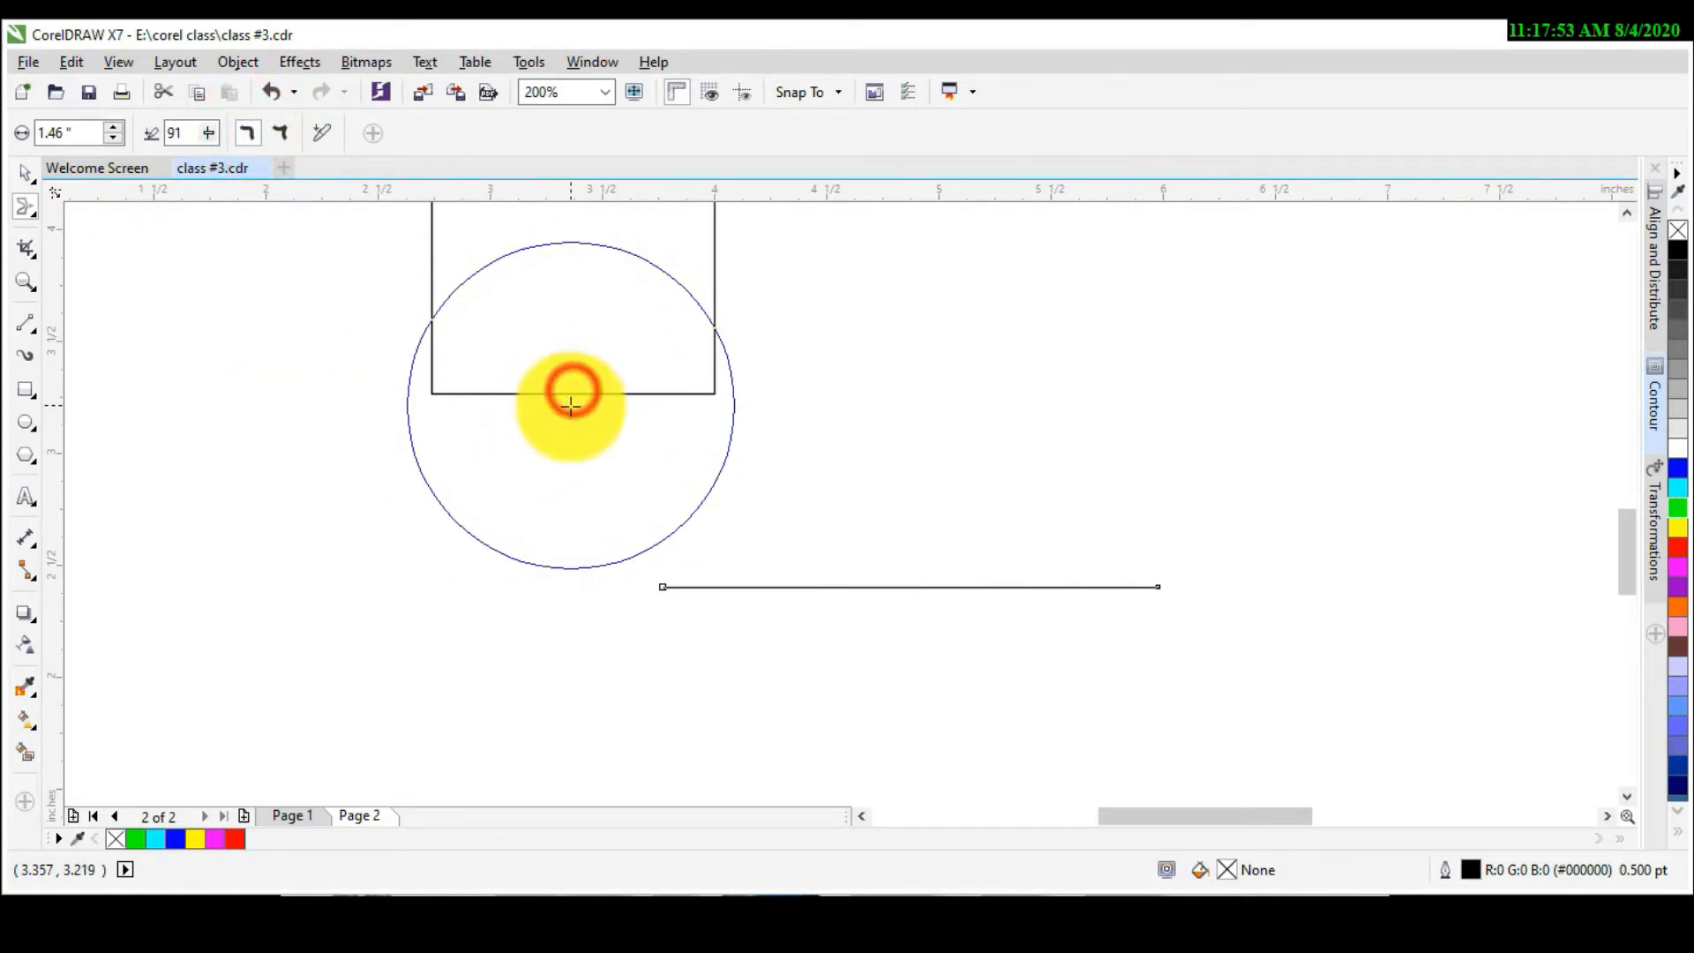
pyautogui.moveTo(571, 393); pyautogui.dragTo(570, 409)
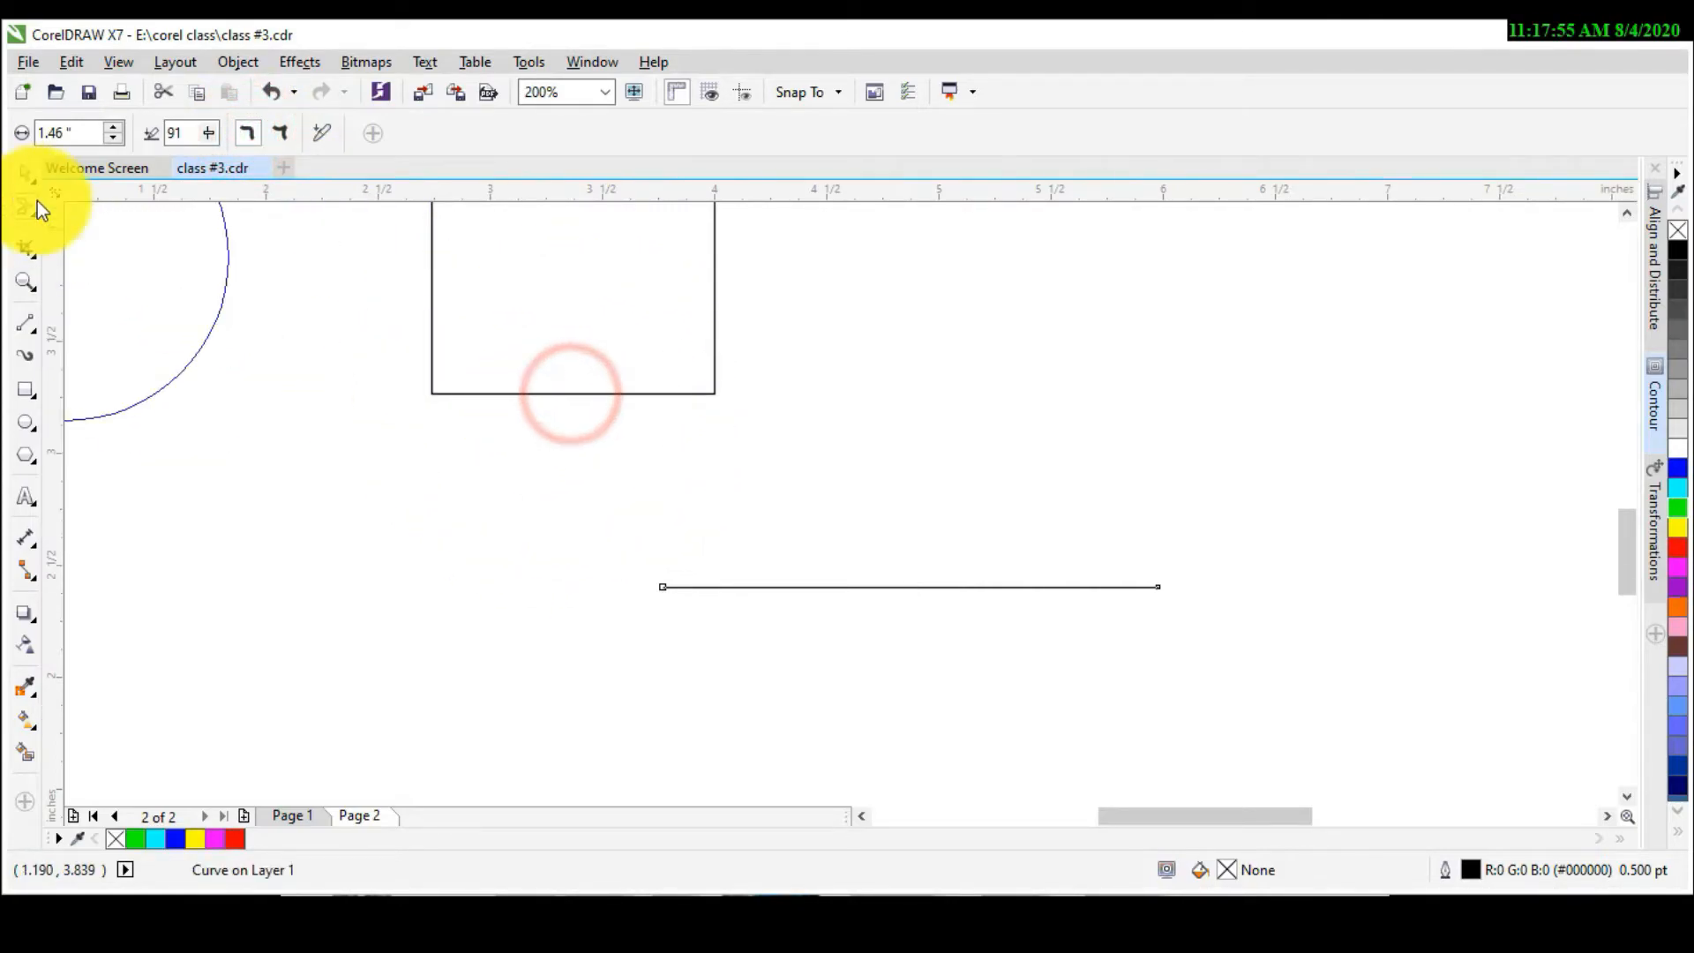
# Step: Select the rectangle and smear its bottom, top and side edges outward into a wavy closed shape
pyautogui.click(505, 337)
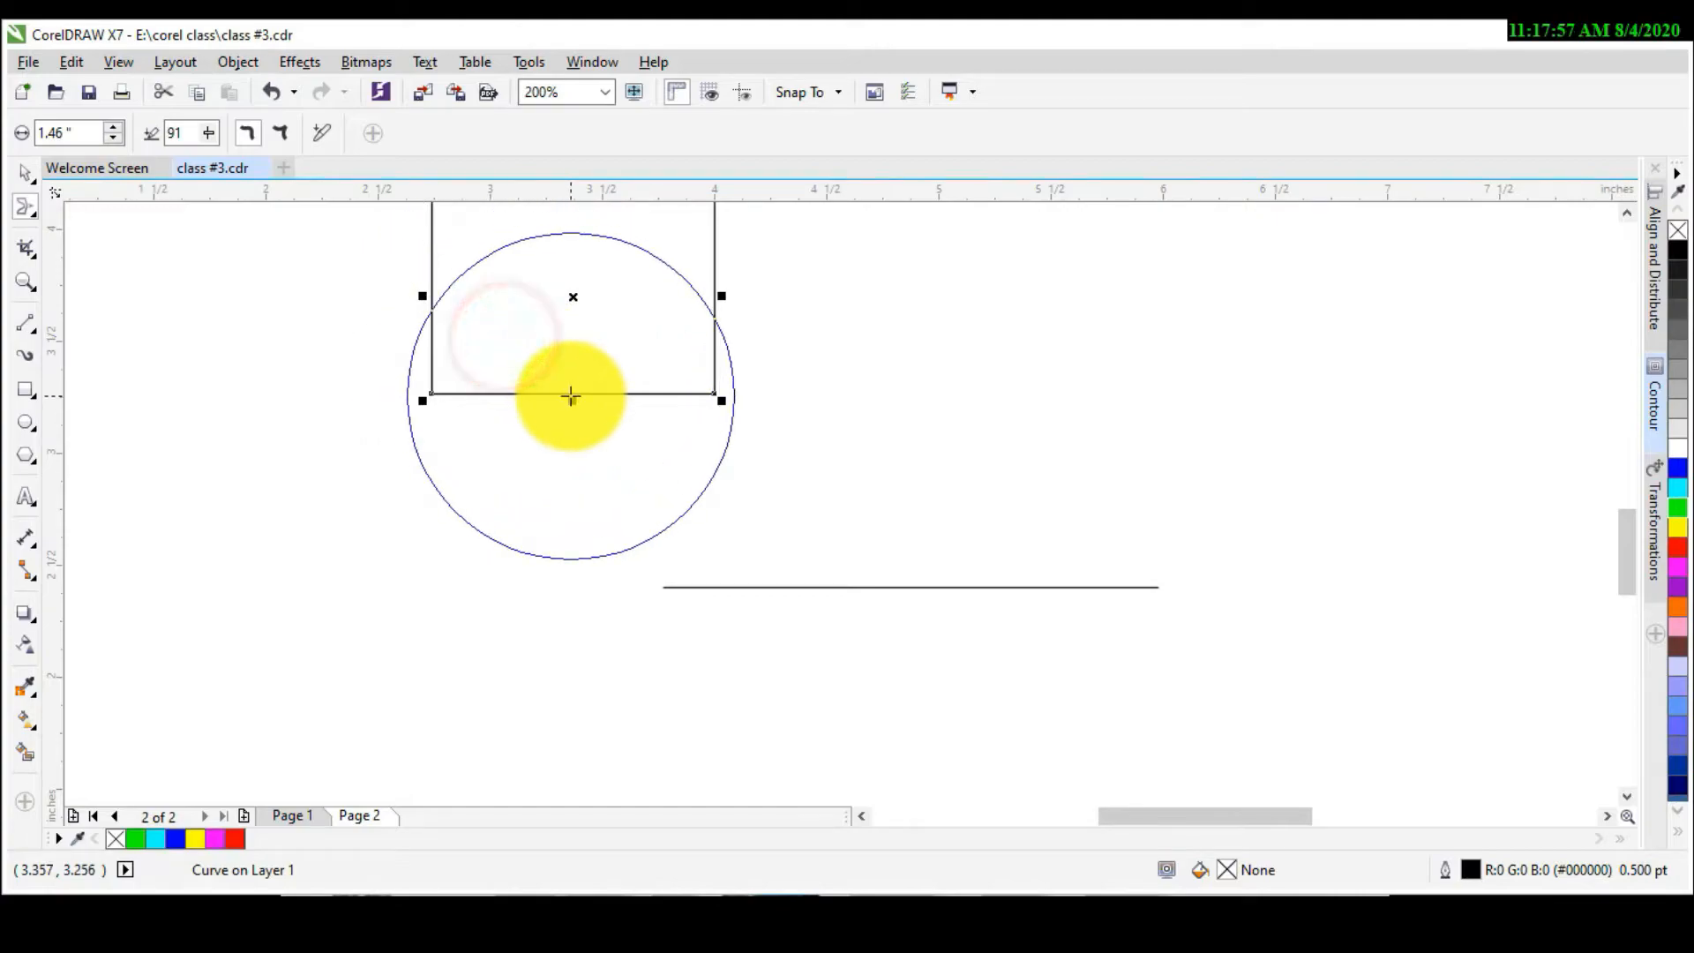
pyautogui.moveTo(571, 390); pyautogui.dragTo(572, 463)
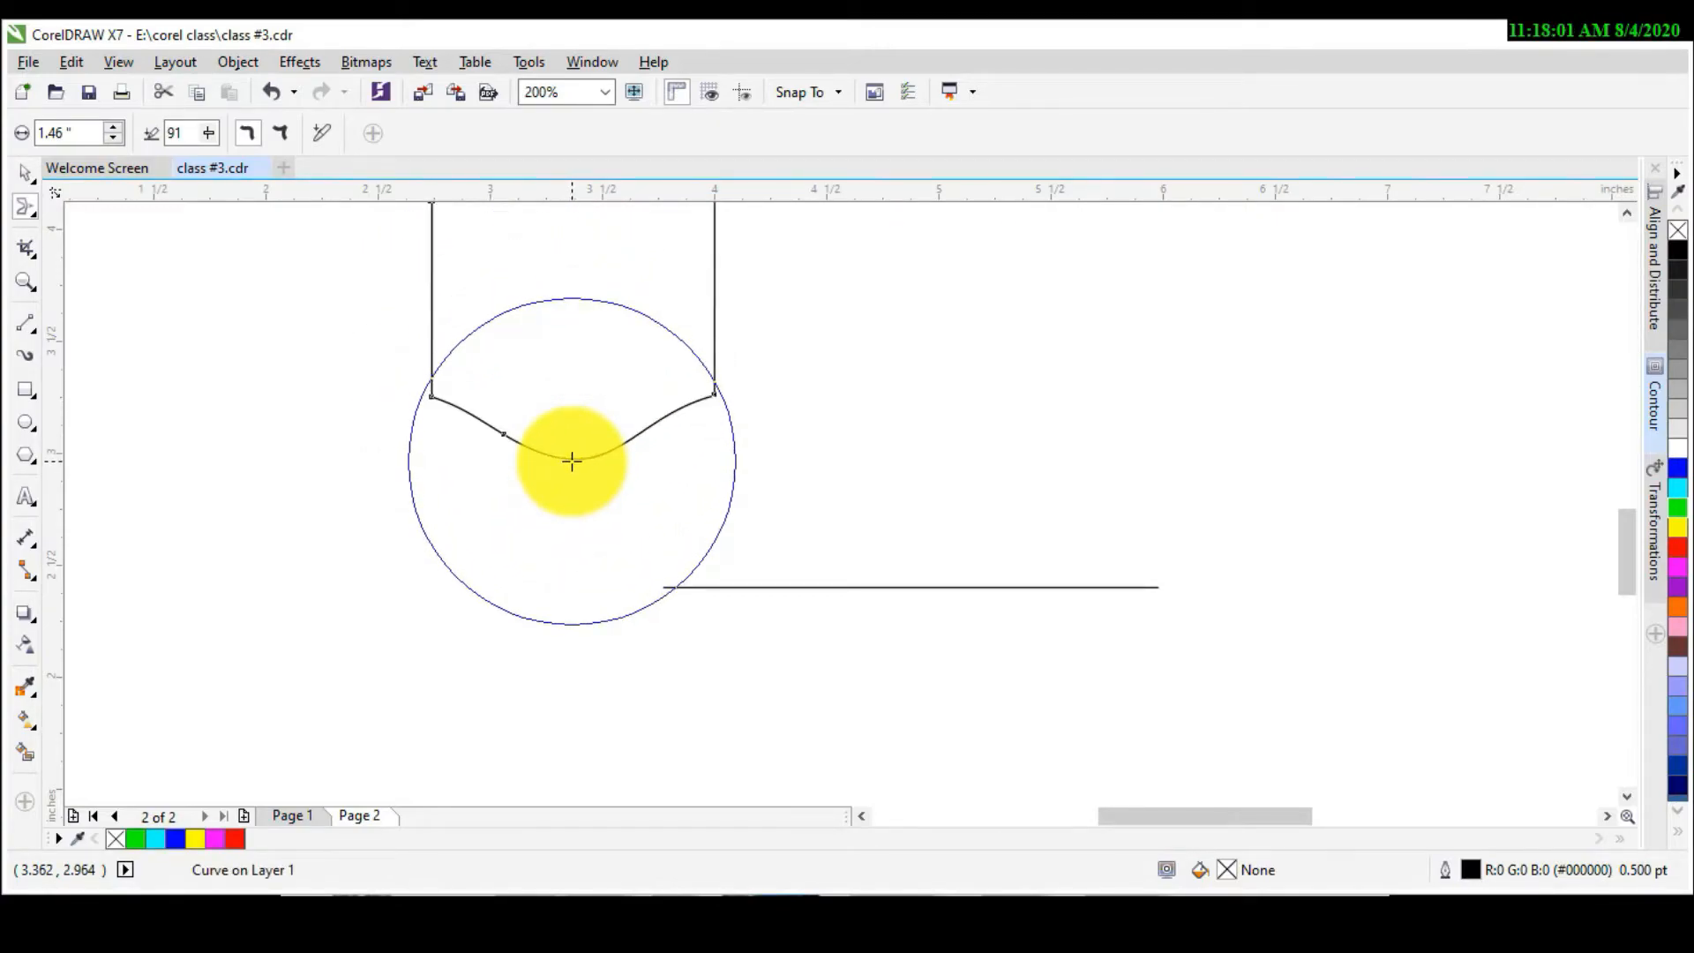
pyautogui.scroll(-2, 572, 461)
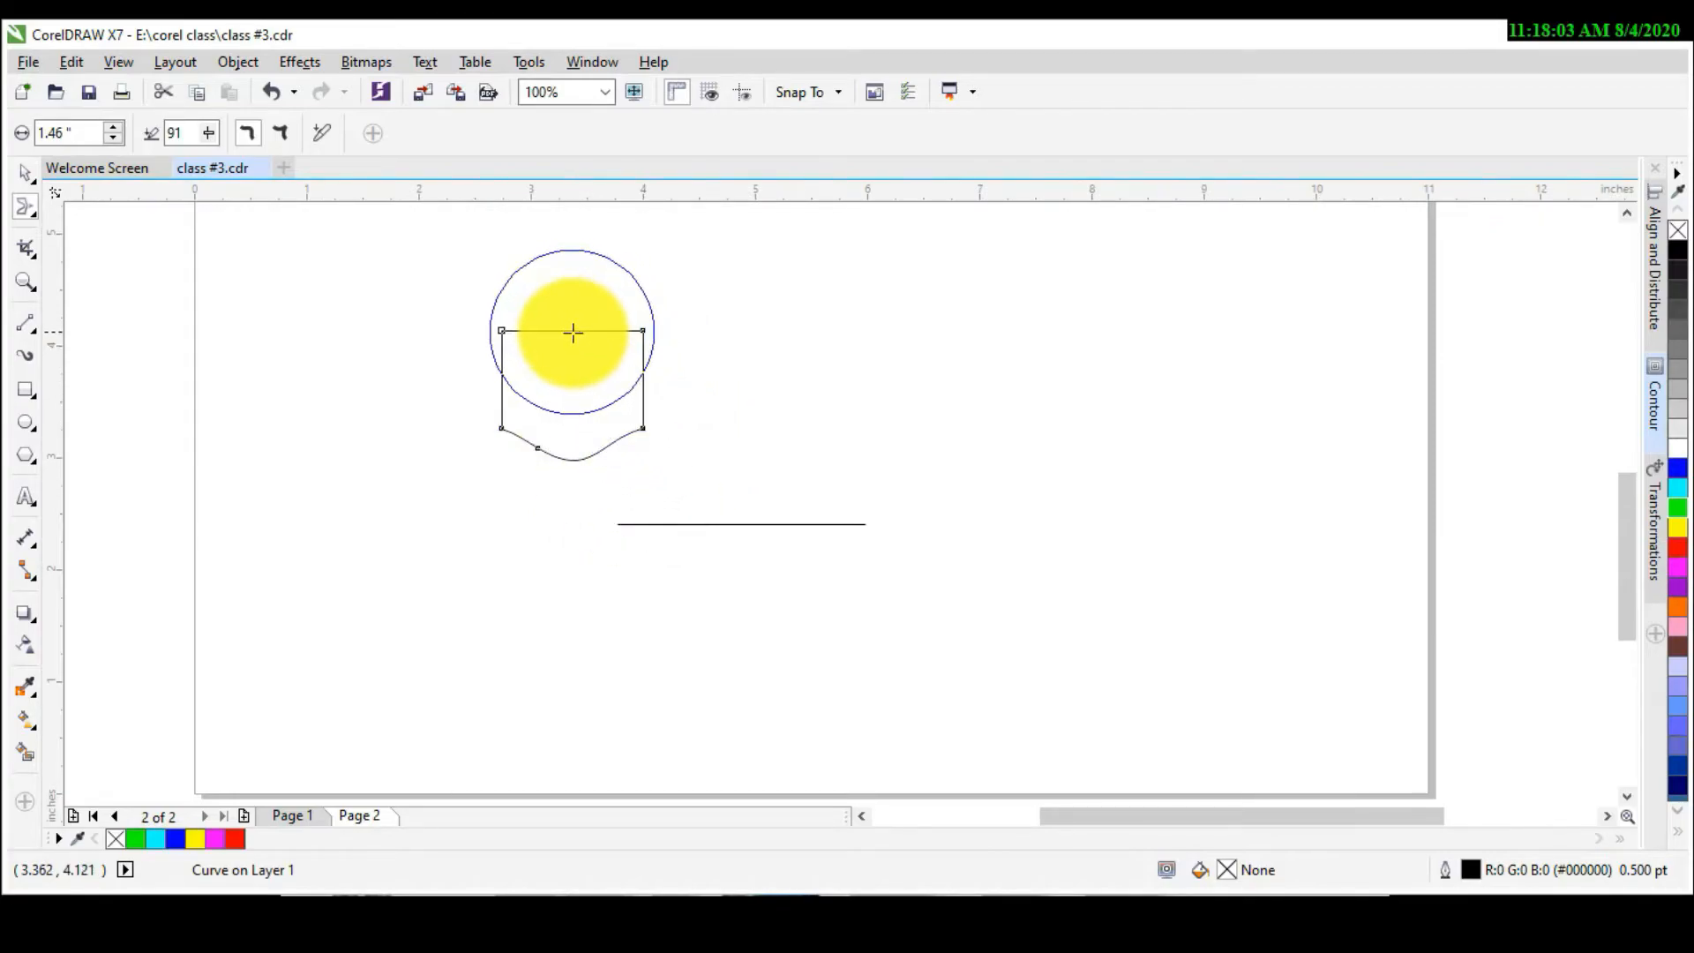
pyautogui.moveTo(565, 330); pyautogui.dragTo(565, 293)
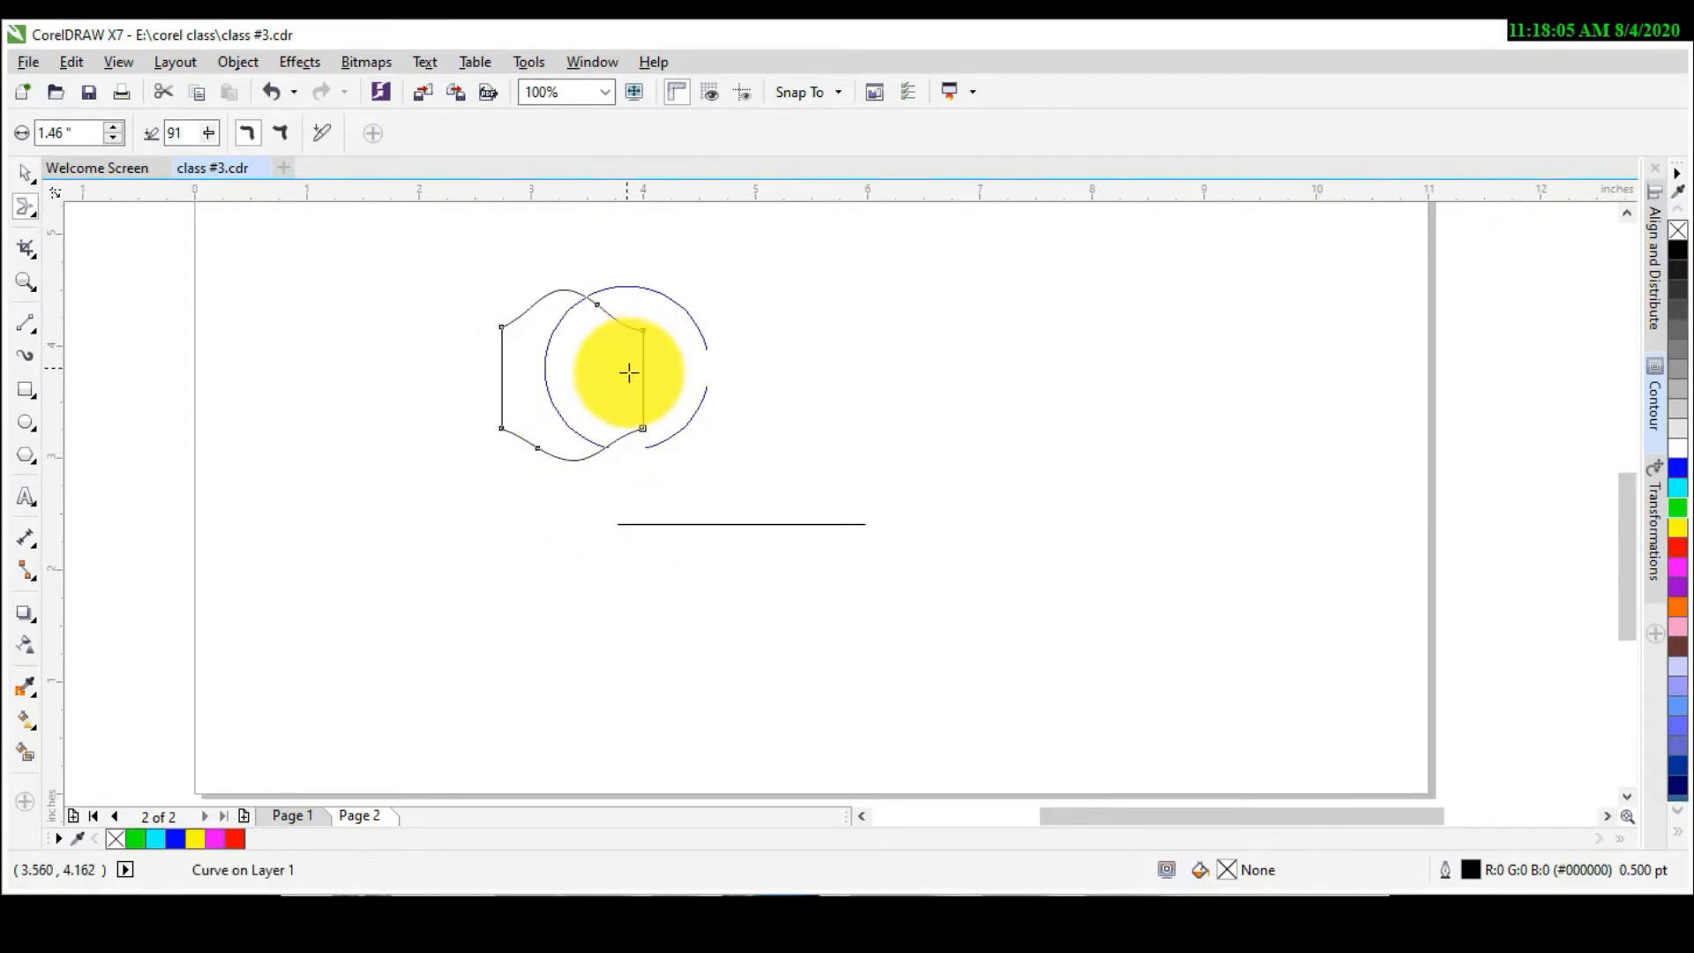
pyautogui.moveTo(644, 390)
pyautogui.mouseDown()
pyautogui.moveTo(702, 383)
pyautogui.moveTo(722, 420)
pyautogui.moveTo(481, 380)
pyautogui.moveTo(425, 417)
pyautogui.moveTo(397, 362)
pyautogui.mouseUp()
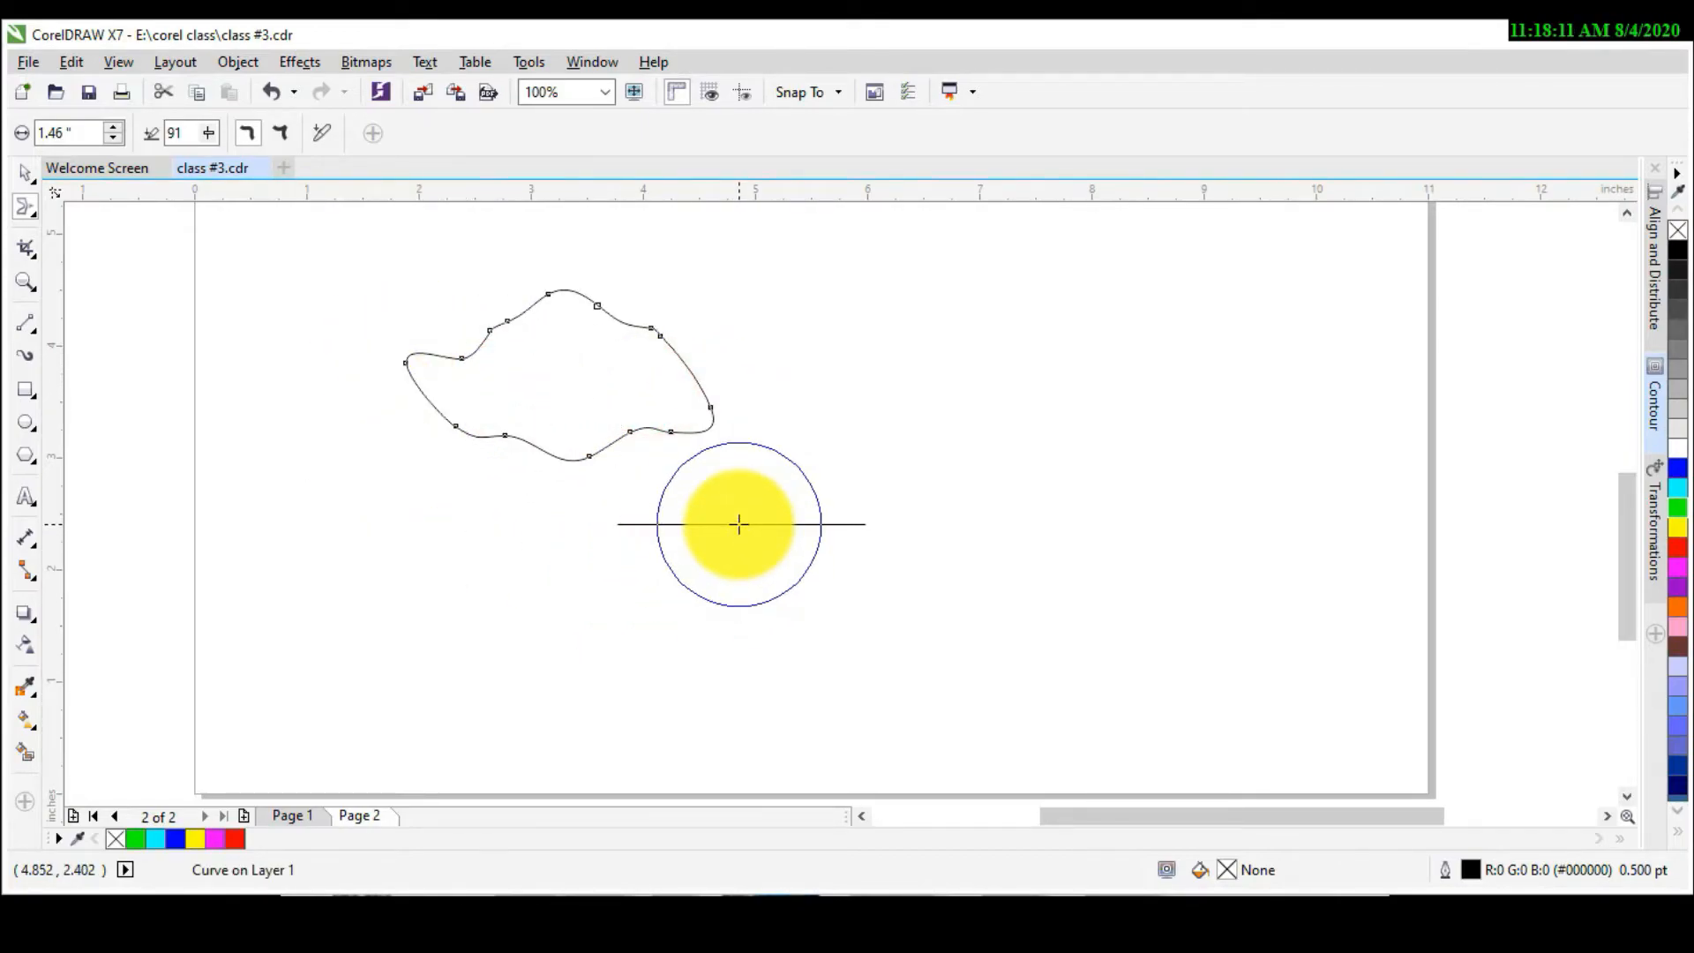
# Step: Bend the horizontal line into a wavy curve with the Smear tool
pyautogui.scroll(1, 740, 522)
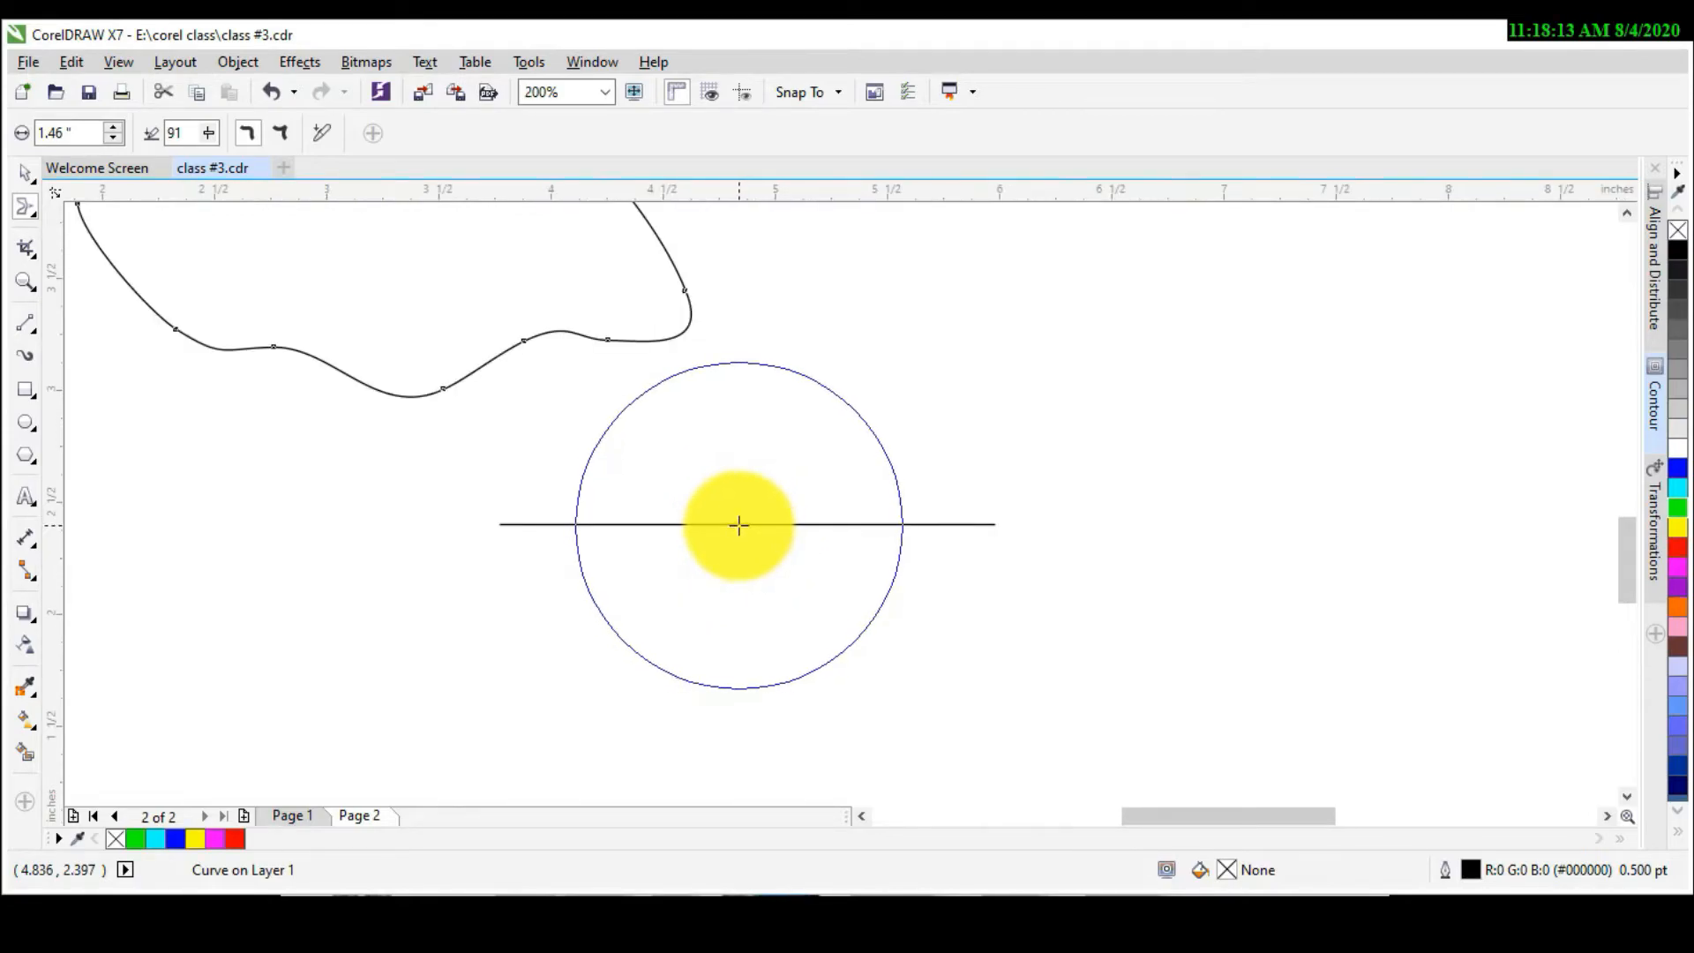
pyautogui.click(738, 523)
pyautogui.click(745, 524)
pyautogui.moveTo(744, 524)
pyautogui.mouseDown()
pyautogui.moveTo(745, 601)
pyautogui.moveTo(919, 533)
pyautogui.moveTo(907, 473)
pyautogui.moveTo(882, 473)
pyautogui.mouseUp()
pyautogui.moveTo(600, 526)
pyautogui.mouseDown()
pyautogui.moveTo(598, 584)
pyautogui.moveTo(556, 585)
pyautogui.mouseUp()
# Step: Add the letter D as artistic text in Arial above the wavy curve and enlarge it to about 40 pt
pyautogui.click(42, 497)
pyautogui.click(839, 371)
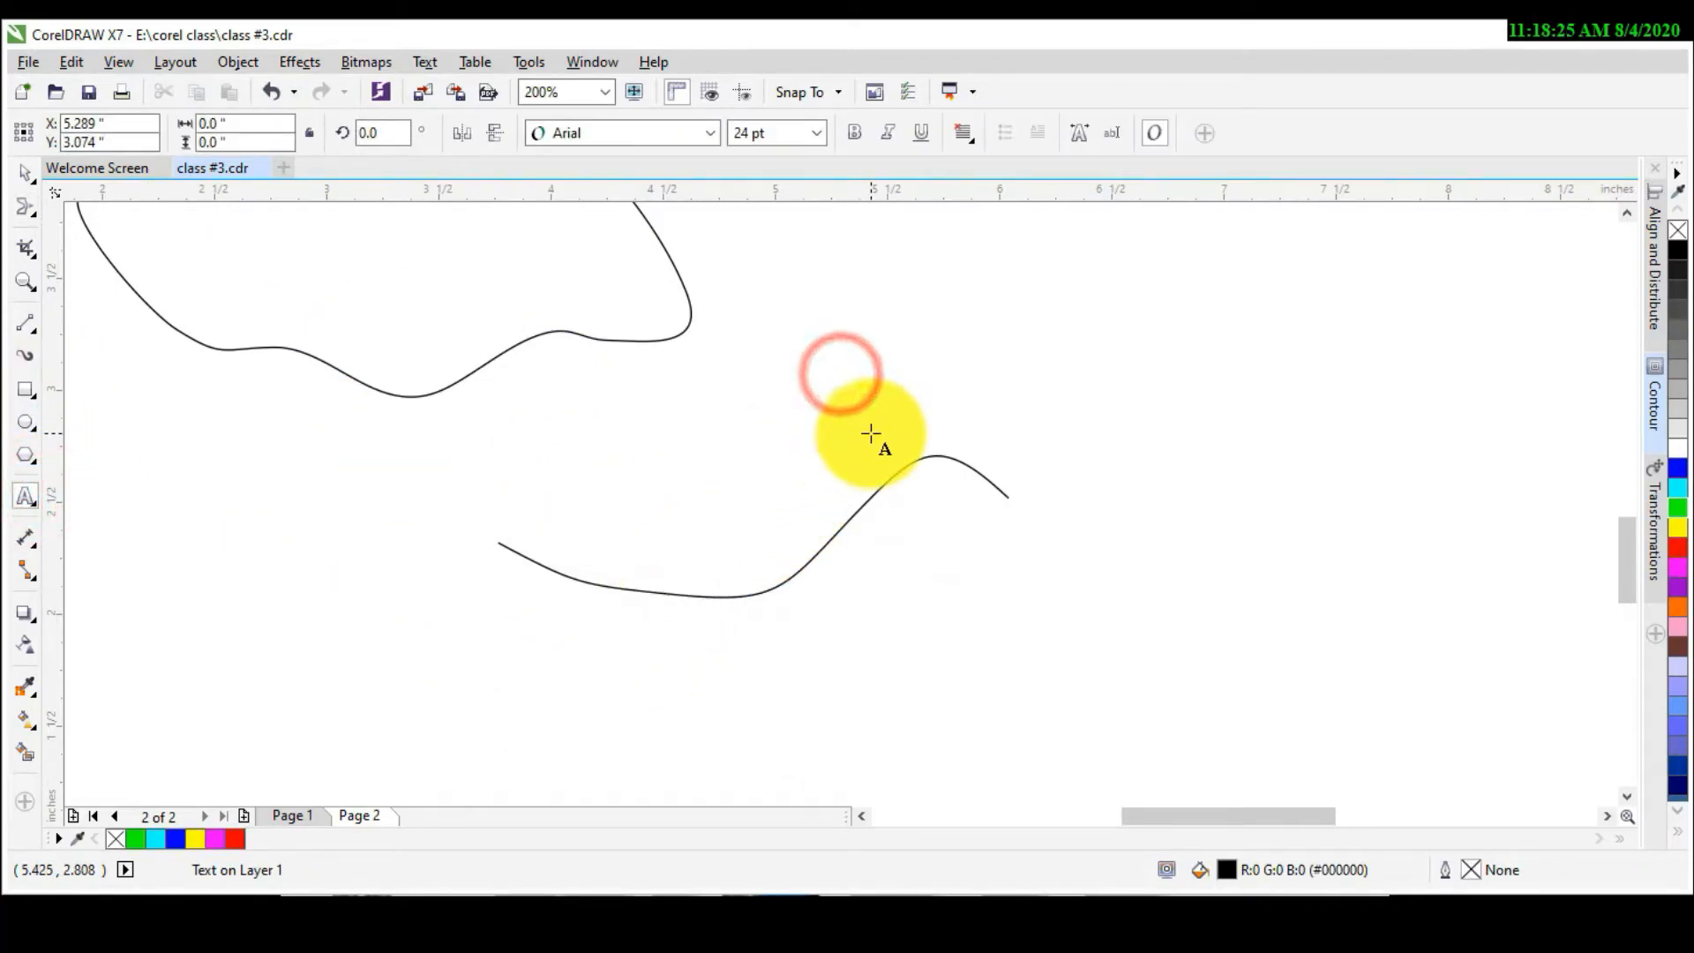
pyautogui.moveTo(898, 385); pyautogui.dragTo(927, 416)
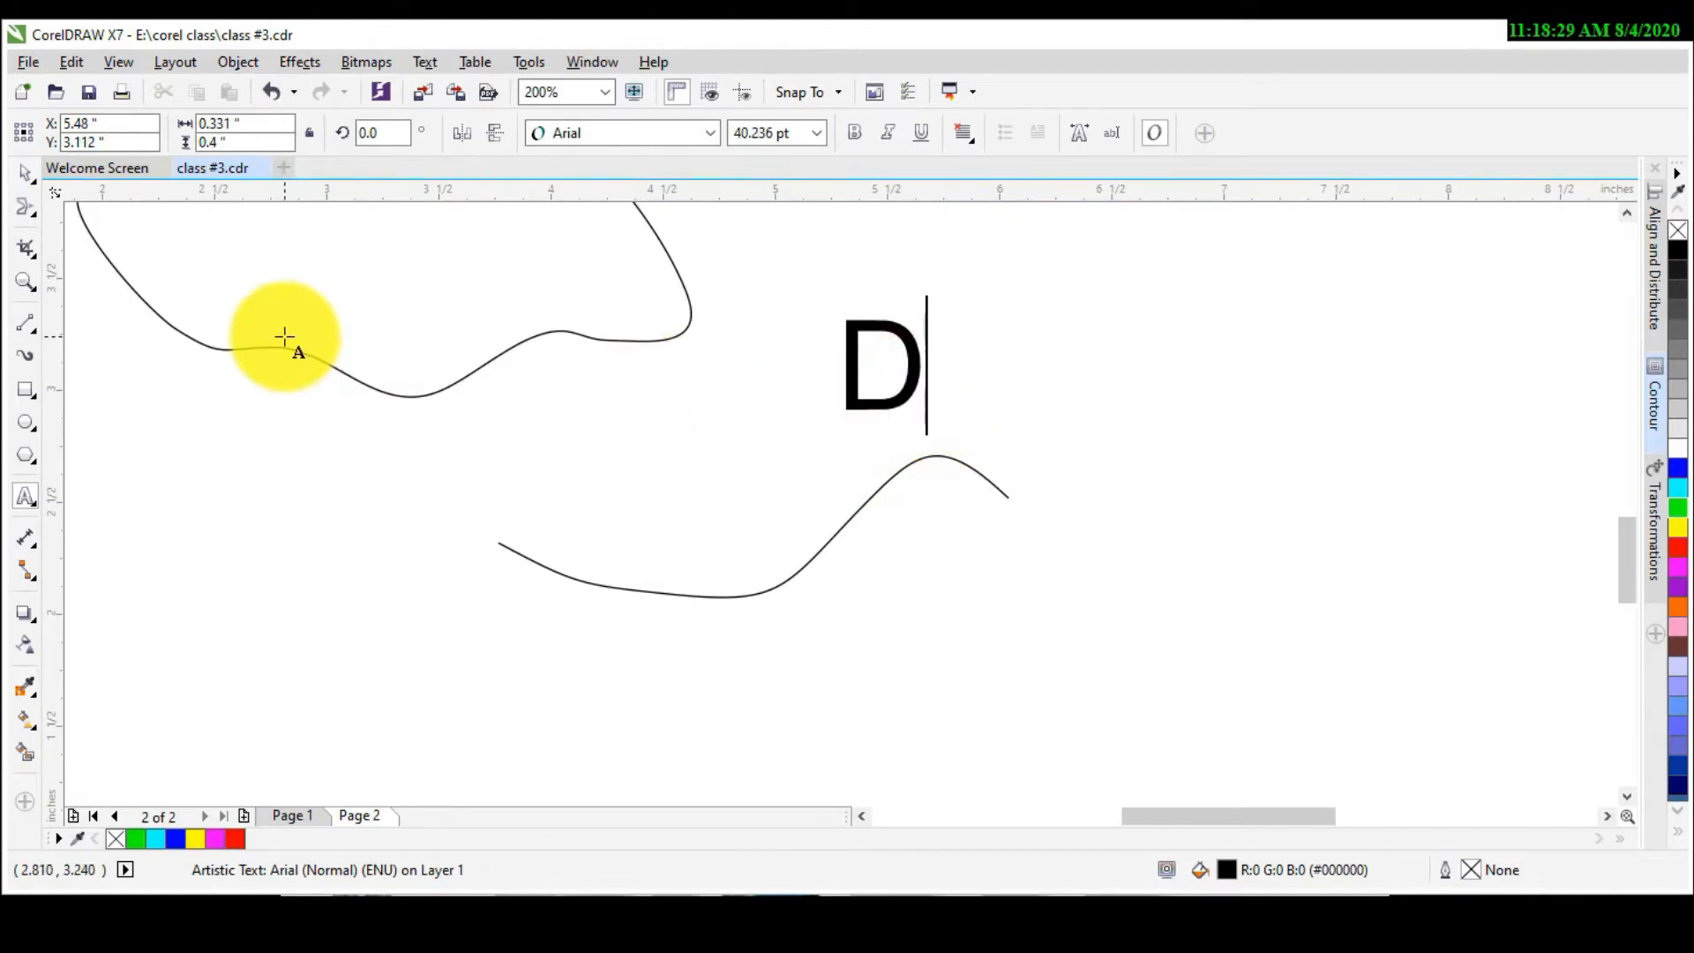
pyautogui.hotkey('ctrl', 'space')
# Step: Try to distort the artistic text letter D with the Smear tool
pyautogui.click(27, 210)
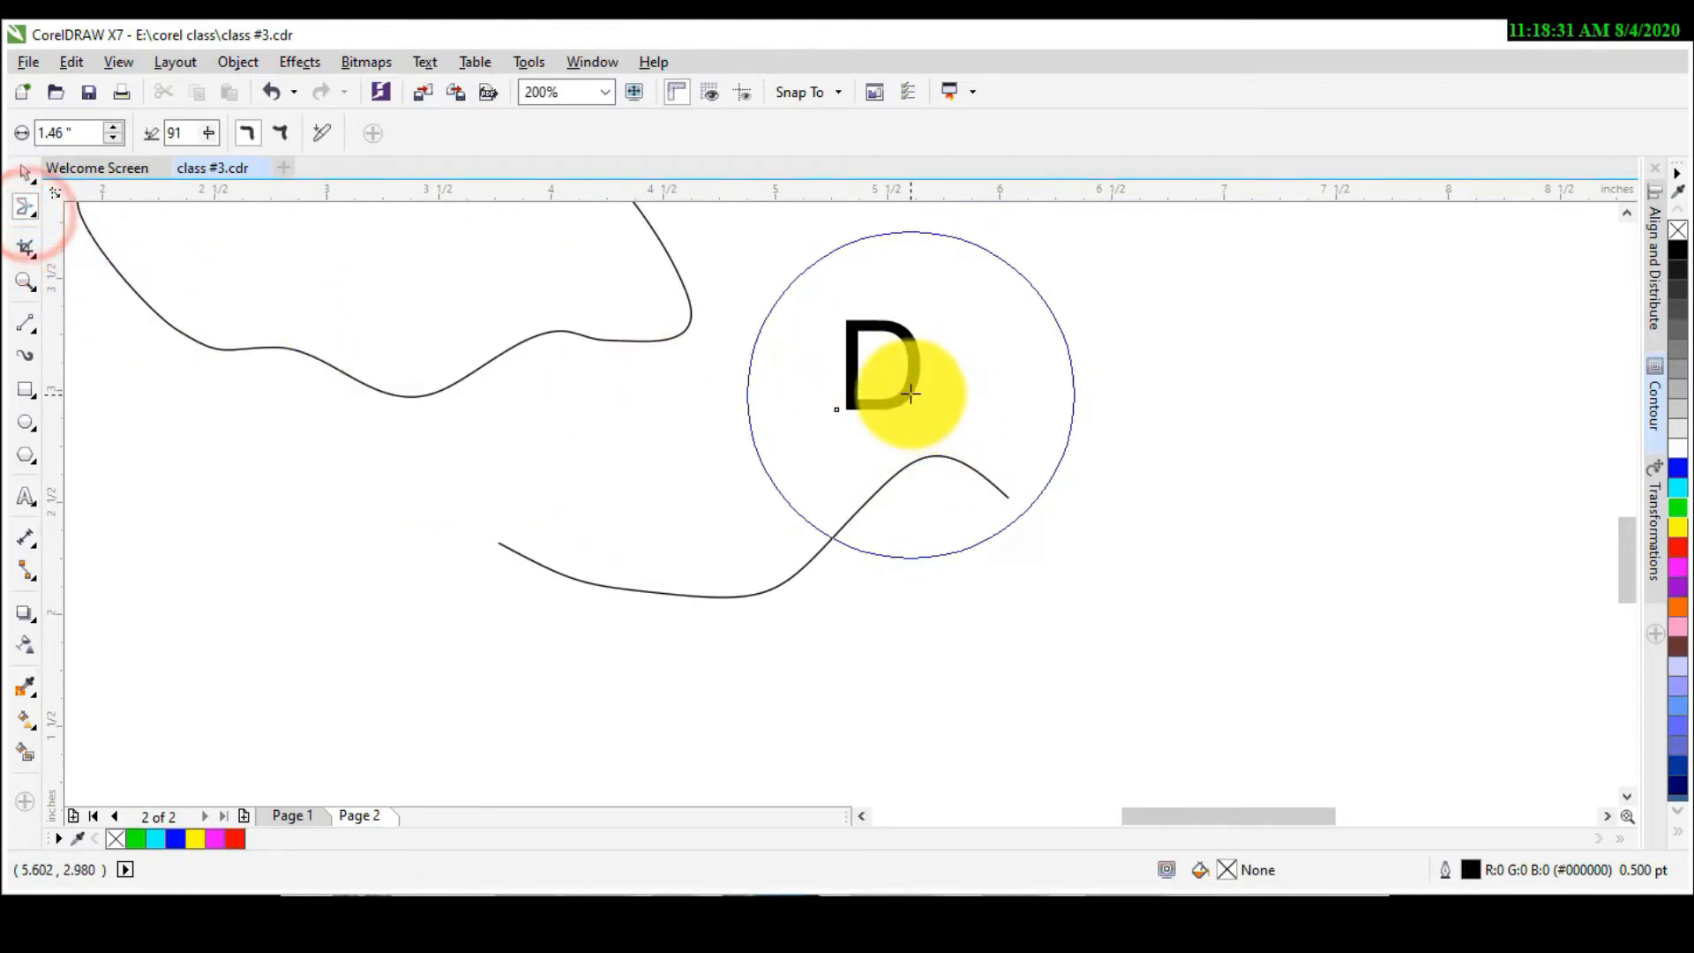
pyautogui.click(914, 365)
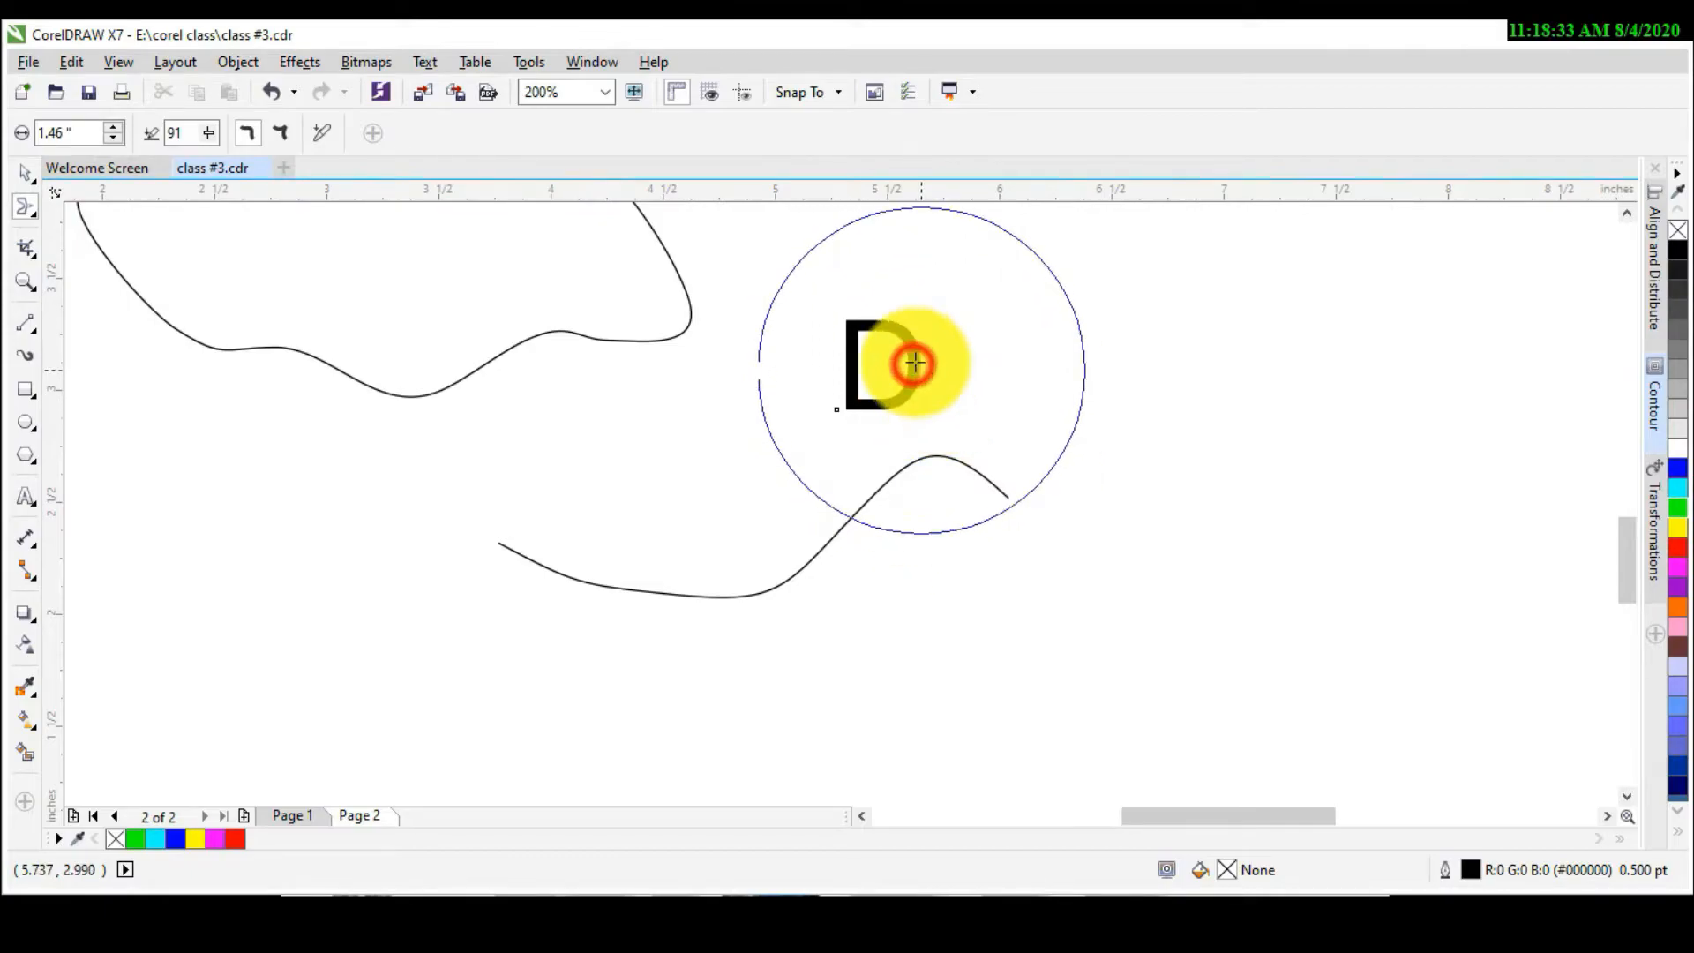
pyautogui.click(878, 325)
pyautogui.click(857, 382)
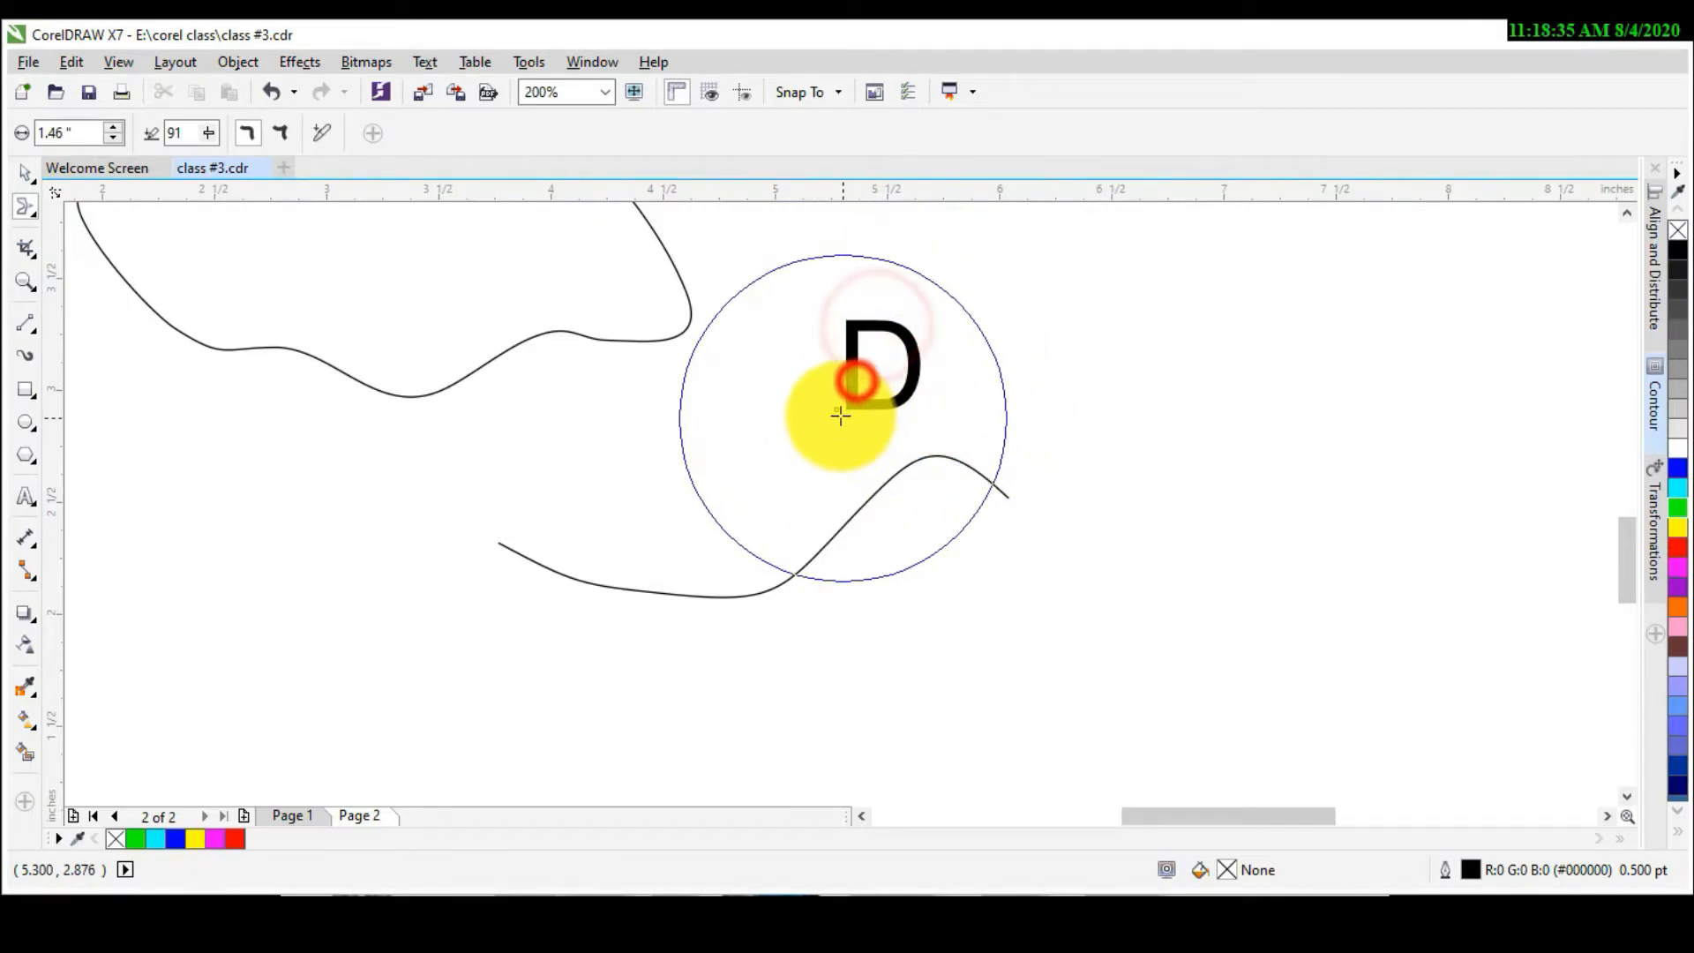
pyautogui.click(862, 397)
pyautogui.click(860, 397)
pyautogui.click(896, 395)
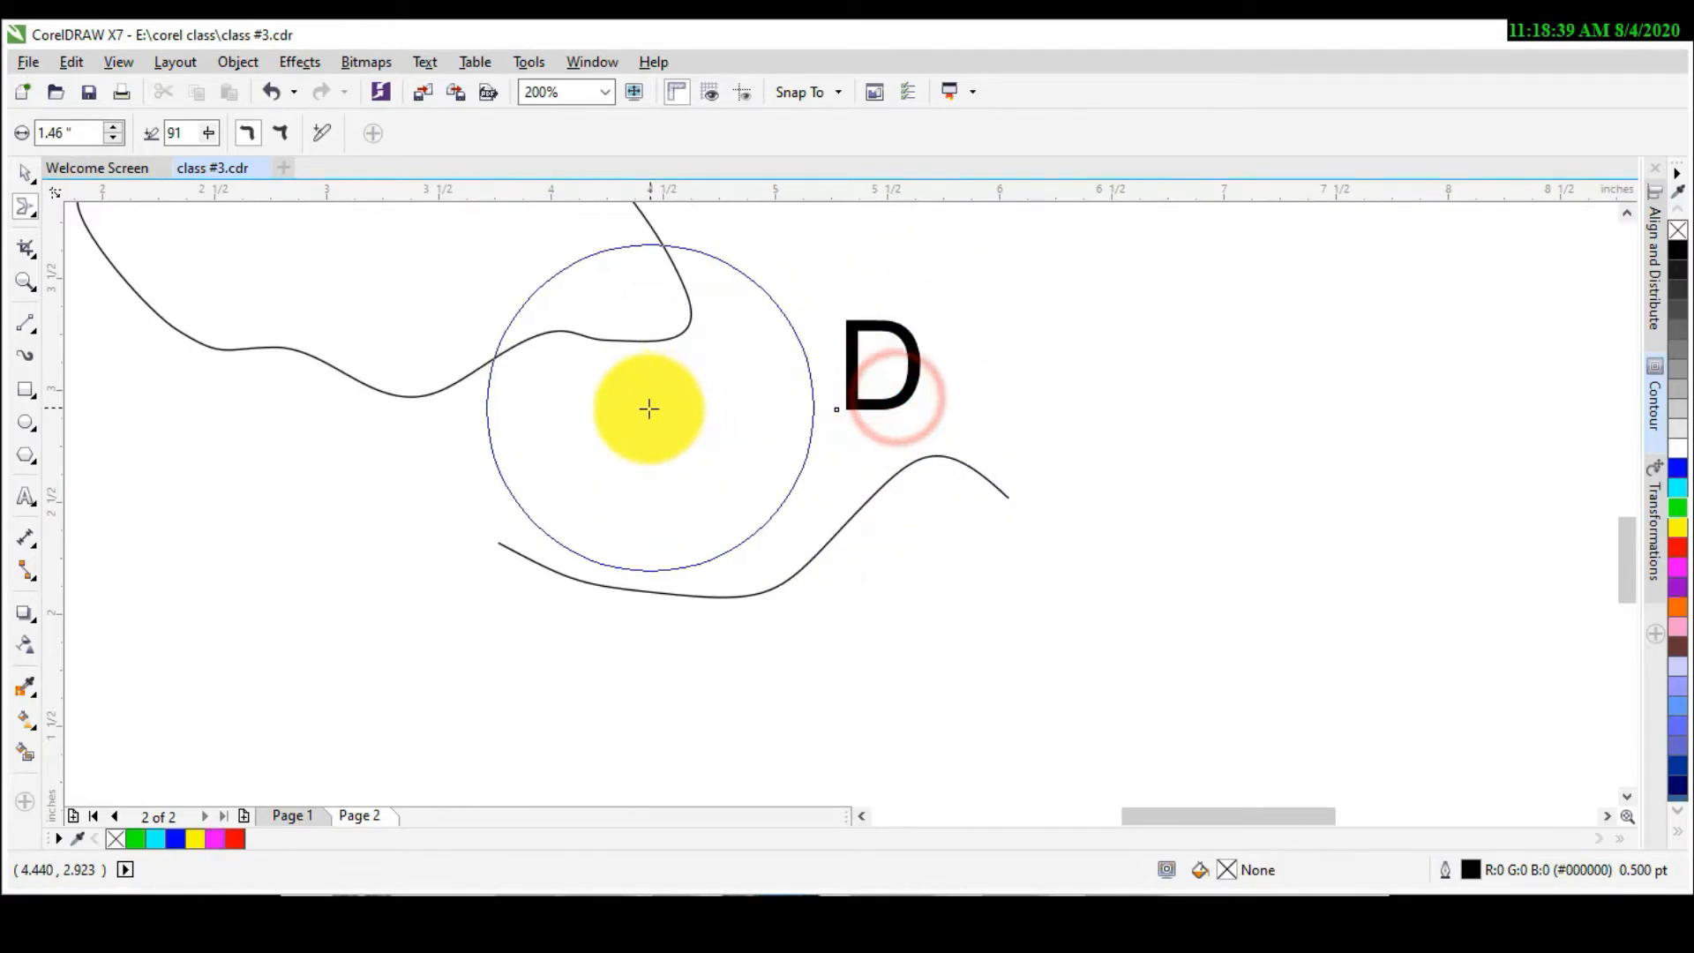
# Step: Select the letter D and convert it to curves
pyautogui.press('space')
pyautogui.click(865, 411)
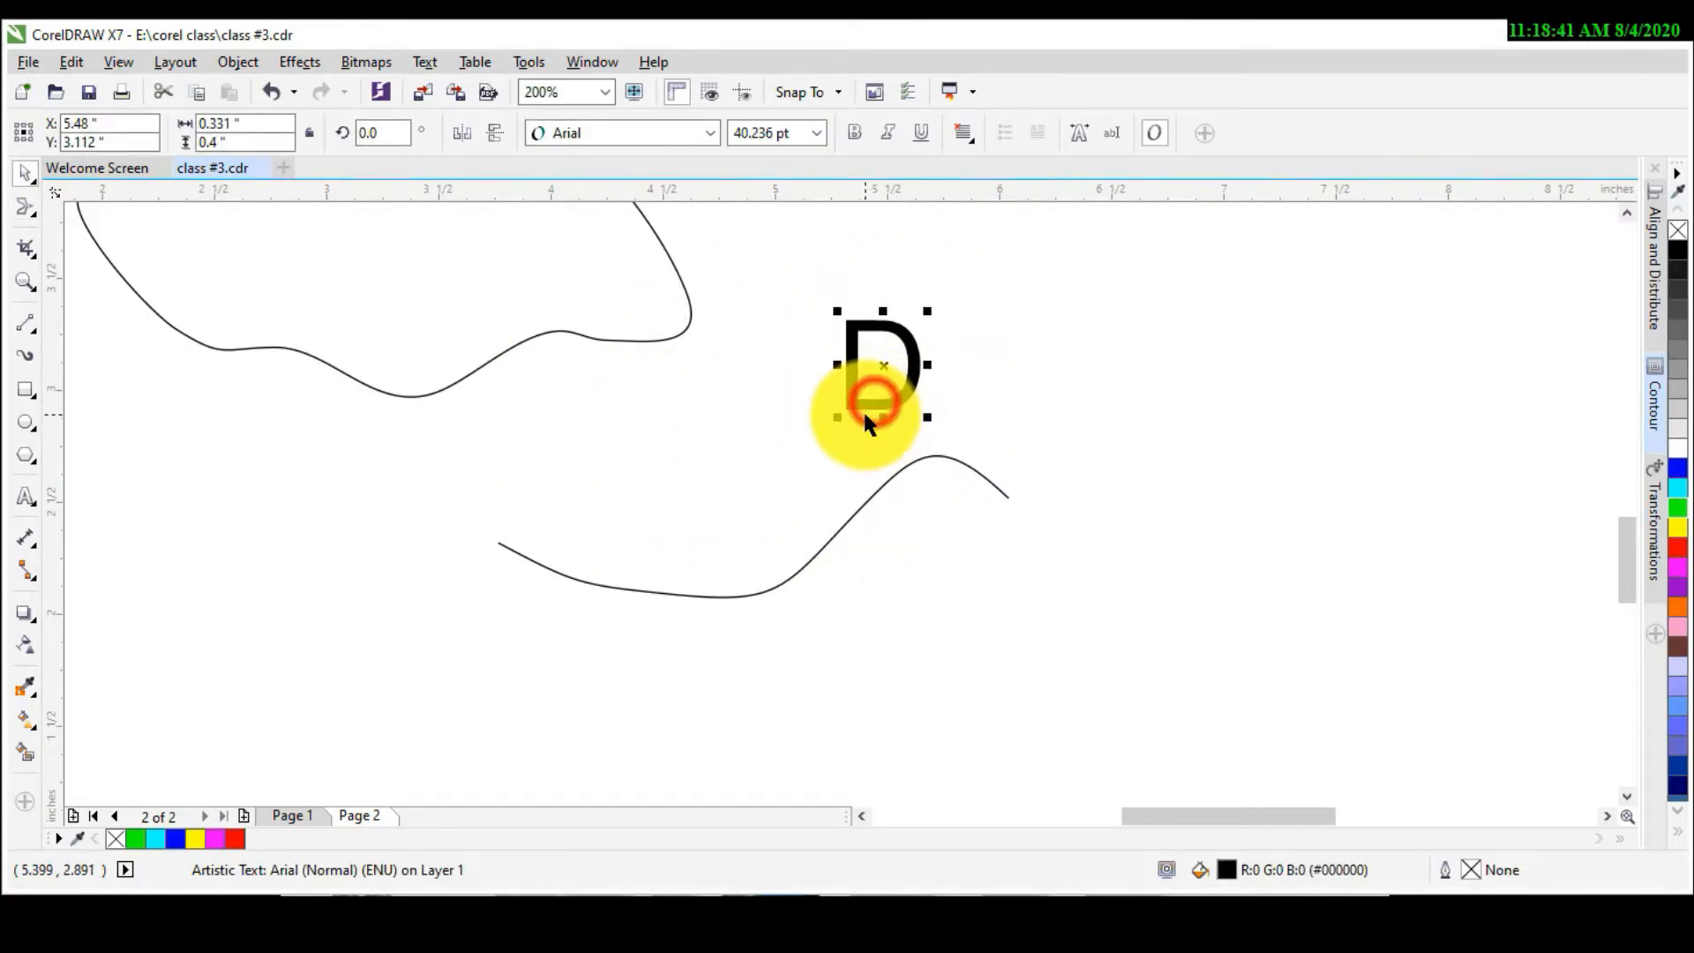
pyautogui.hotkey('ctrl', 'q')
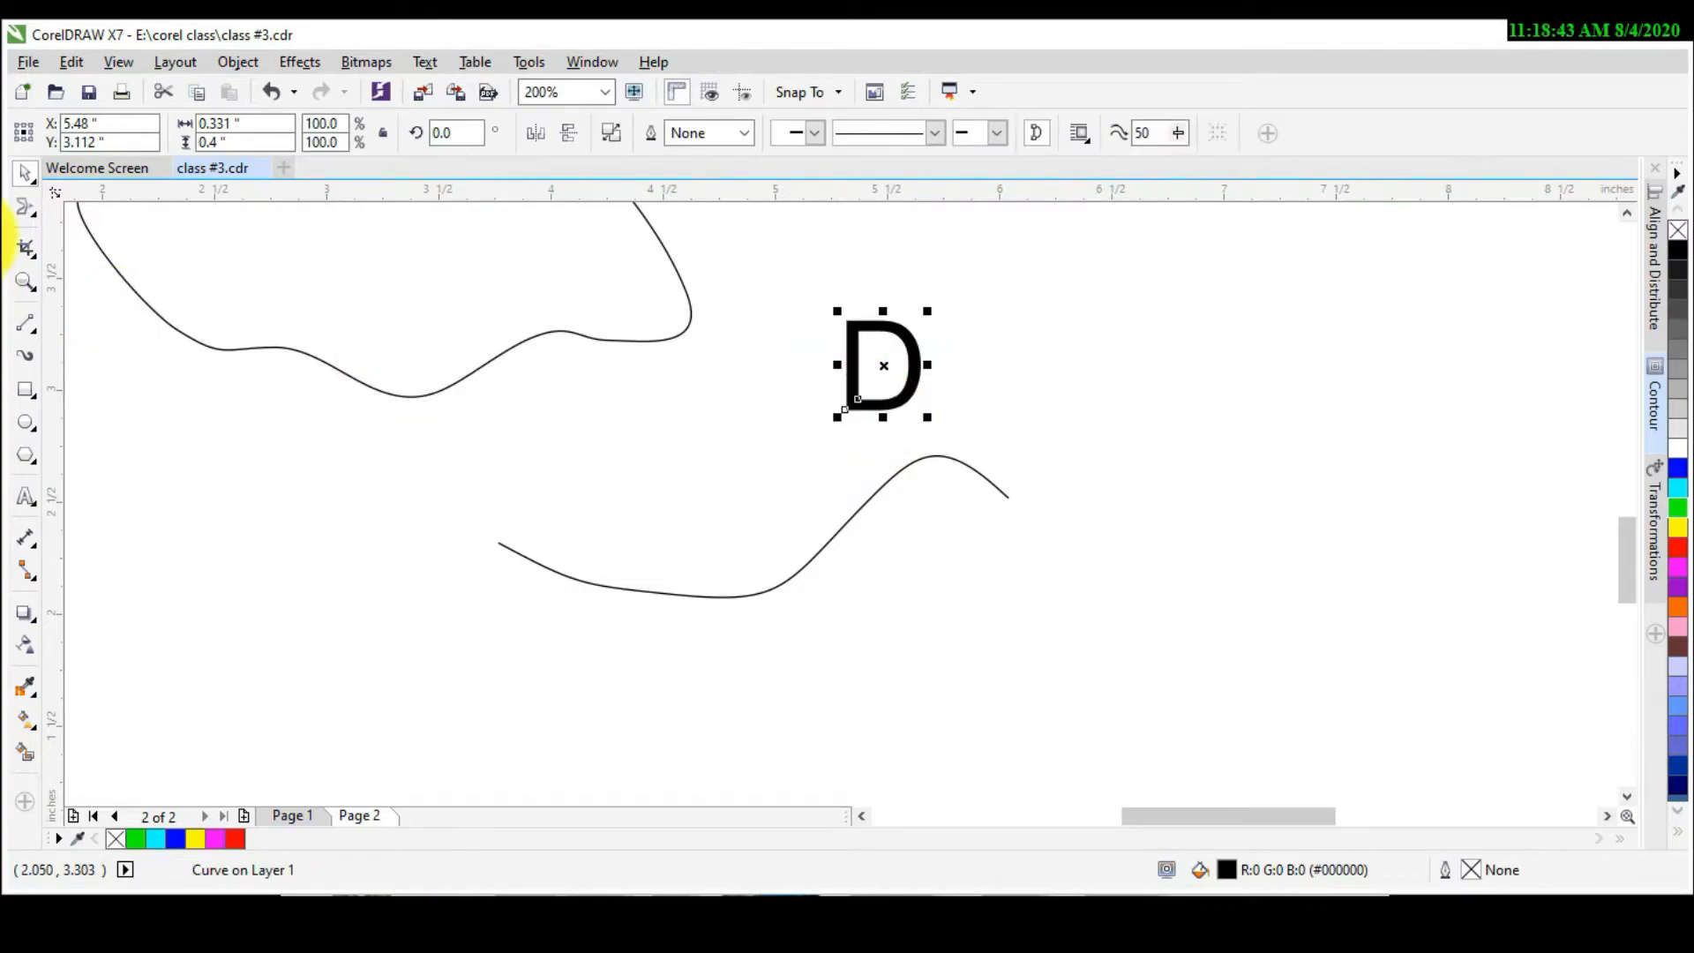
# Step: Stretch the outline of the converted letter D outward with the Smear tool into an irregular ring about 1.75 by 1.5 inches
pyautogui.click(26, 209)
pyautogui.moveTo(909, 401)
pyautogui.mouseDown()
pyautogui.moveTo(877, 388)
pyautogui.moveTo(907, 409)
pyautogui.moveTo(910, 439)
pyautogui.moveTo(930, 371)
pyautogui.moveTo(1044, 318)
pyautogui.moveTo(821, 394)
pyautogui.moveTo(839, 379)
pyautogui.moveTo(892, 415)
pyautogui.moveTo(923, 594)
pyautogui.mouseUp()
pyautogui.moveTo(887, 350); pyautogui.dragTo(895, 250)
pyautogui.moveTo(1020, 357); pyautogui.dragTo(1118, 397)
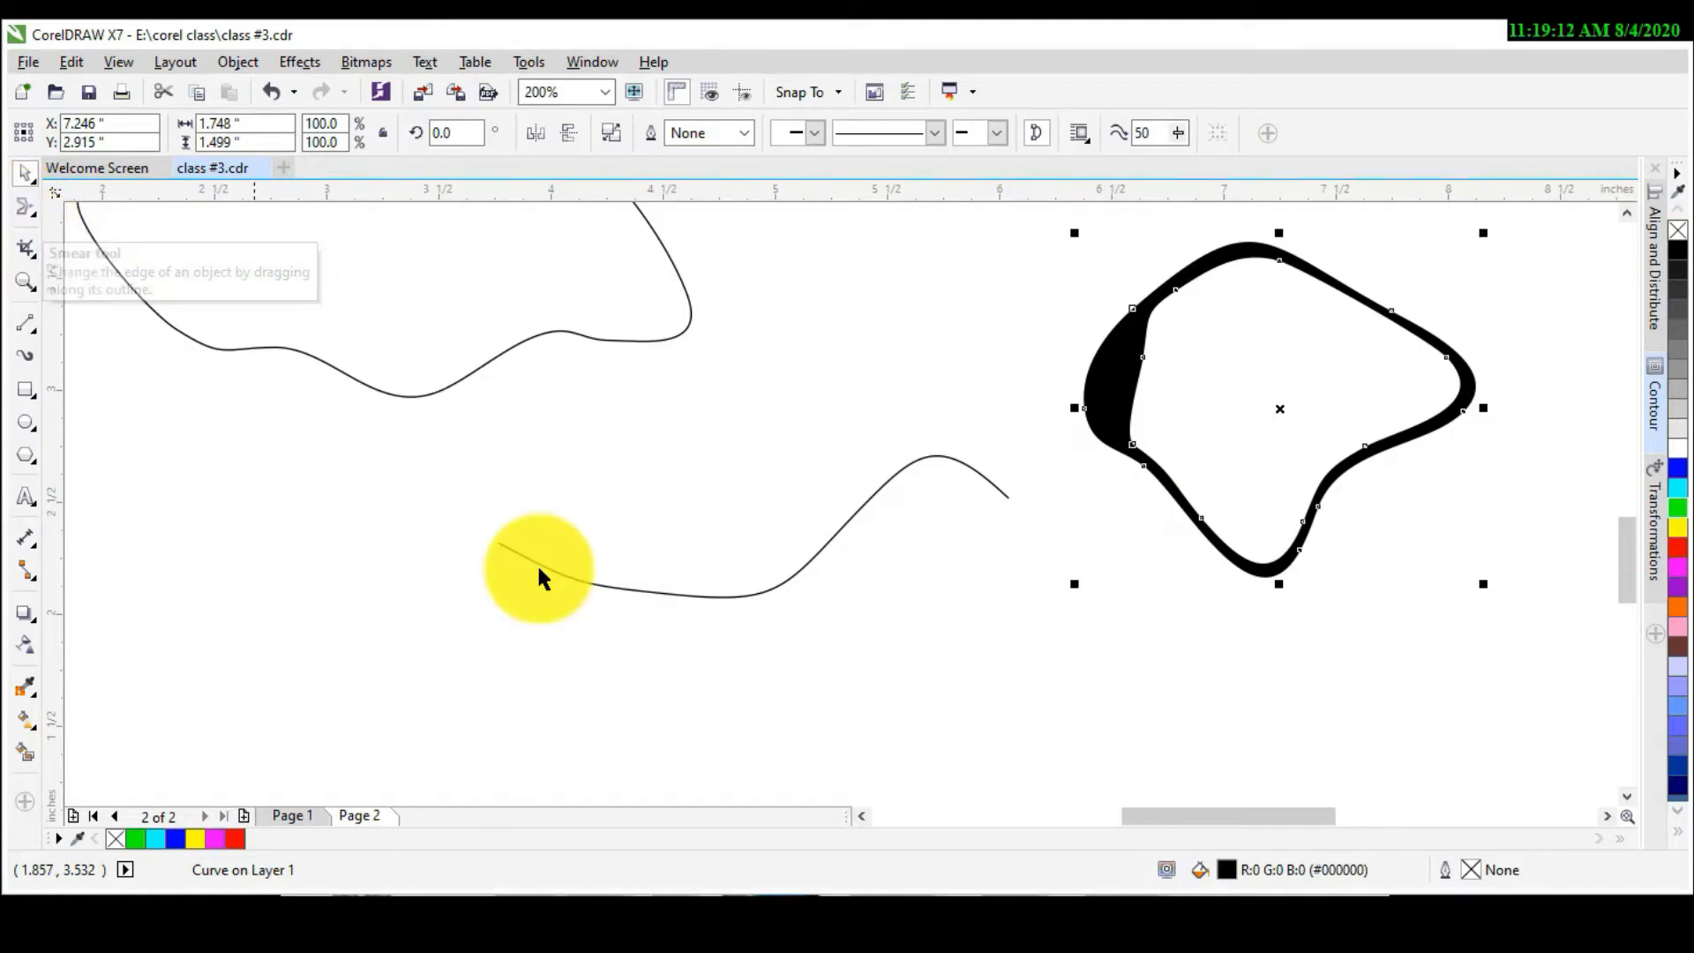
# Step: Push the lower bend of the wavy open curve slightly upward with the Smear tool
pyautogui.click(614, 583)
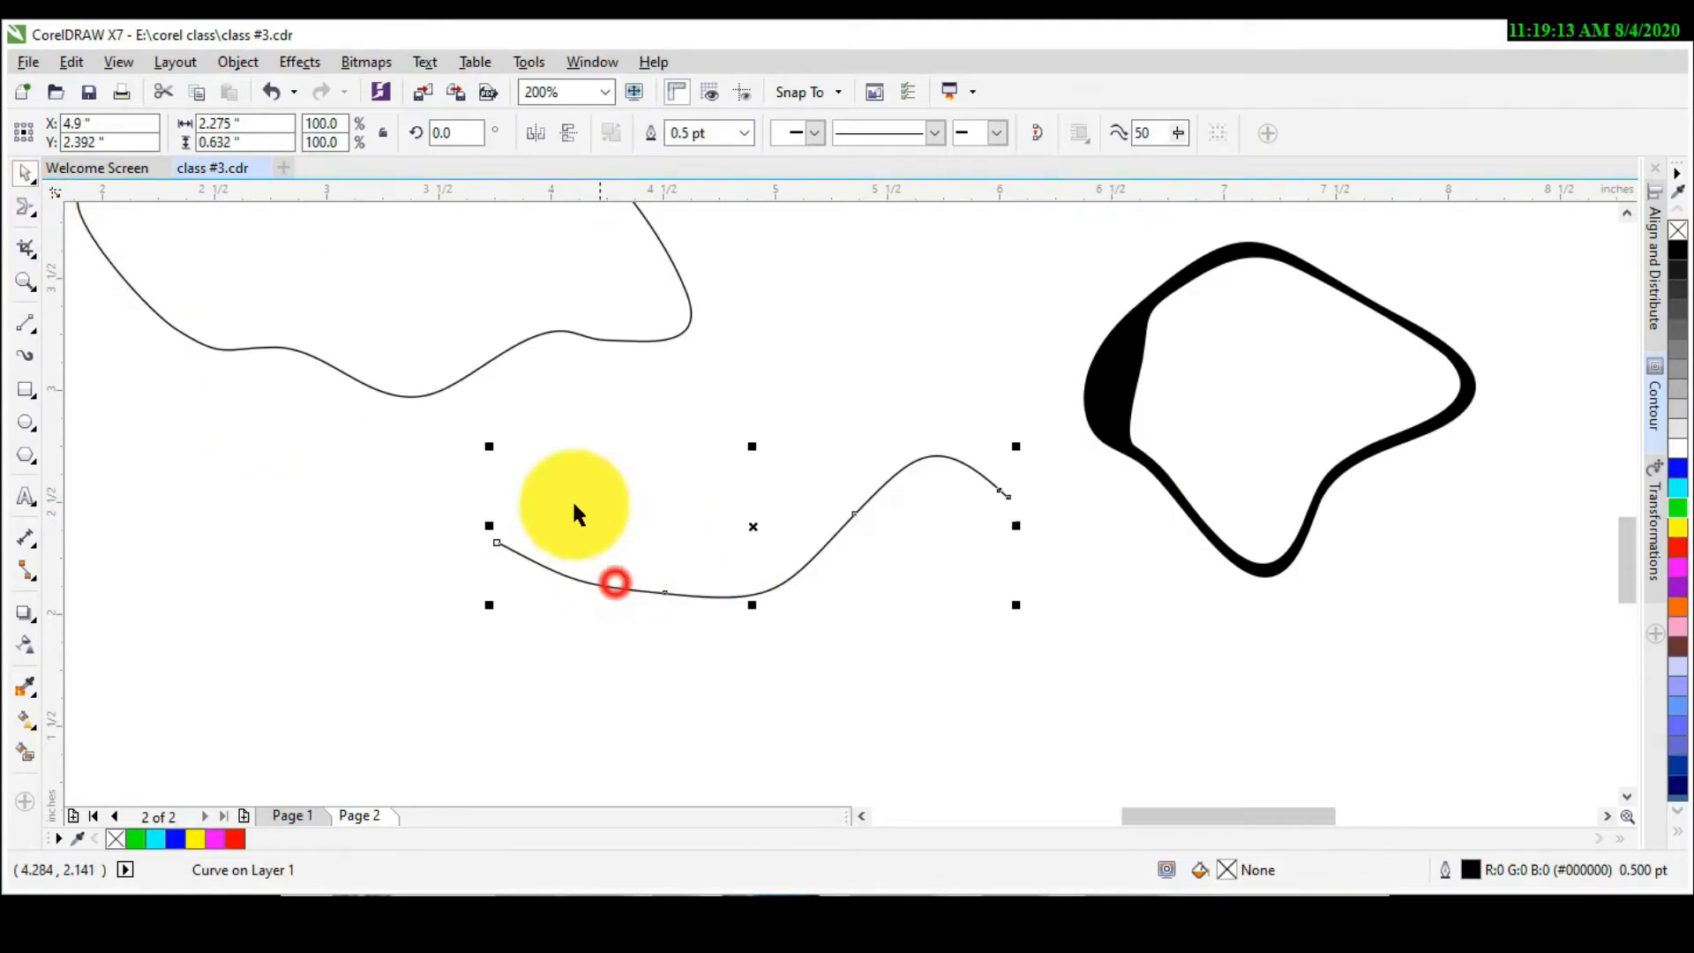
pyautogui.click(442, 388)
pyautogui.click(25, 206)
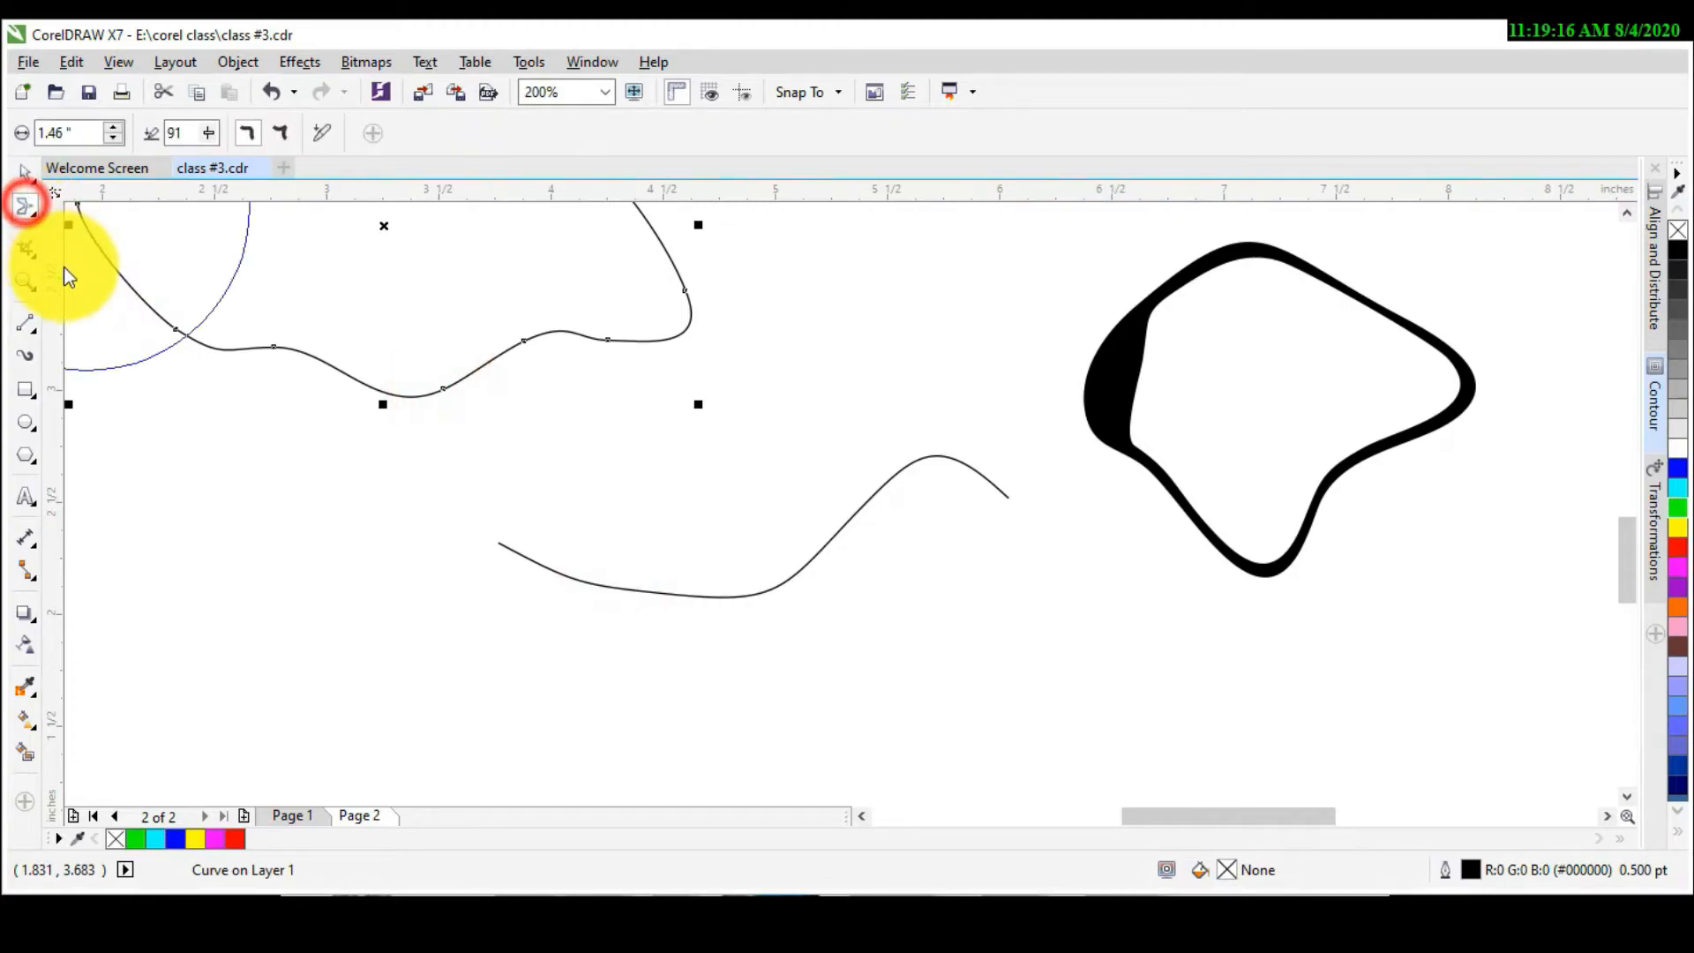
pyautogui.moveTo(782, 584); pyautogui.dragTo(832, 608)
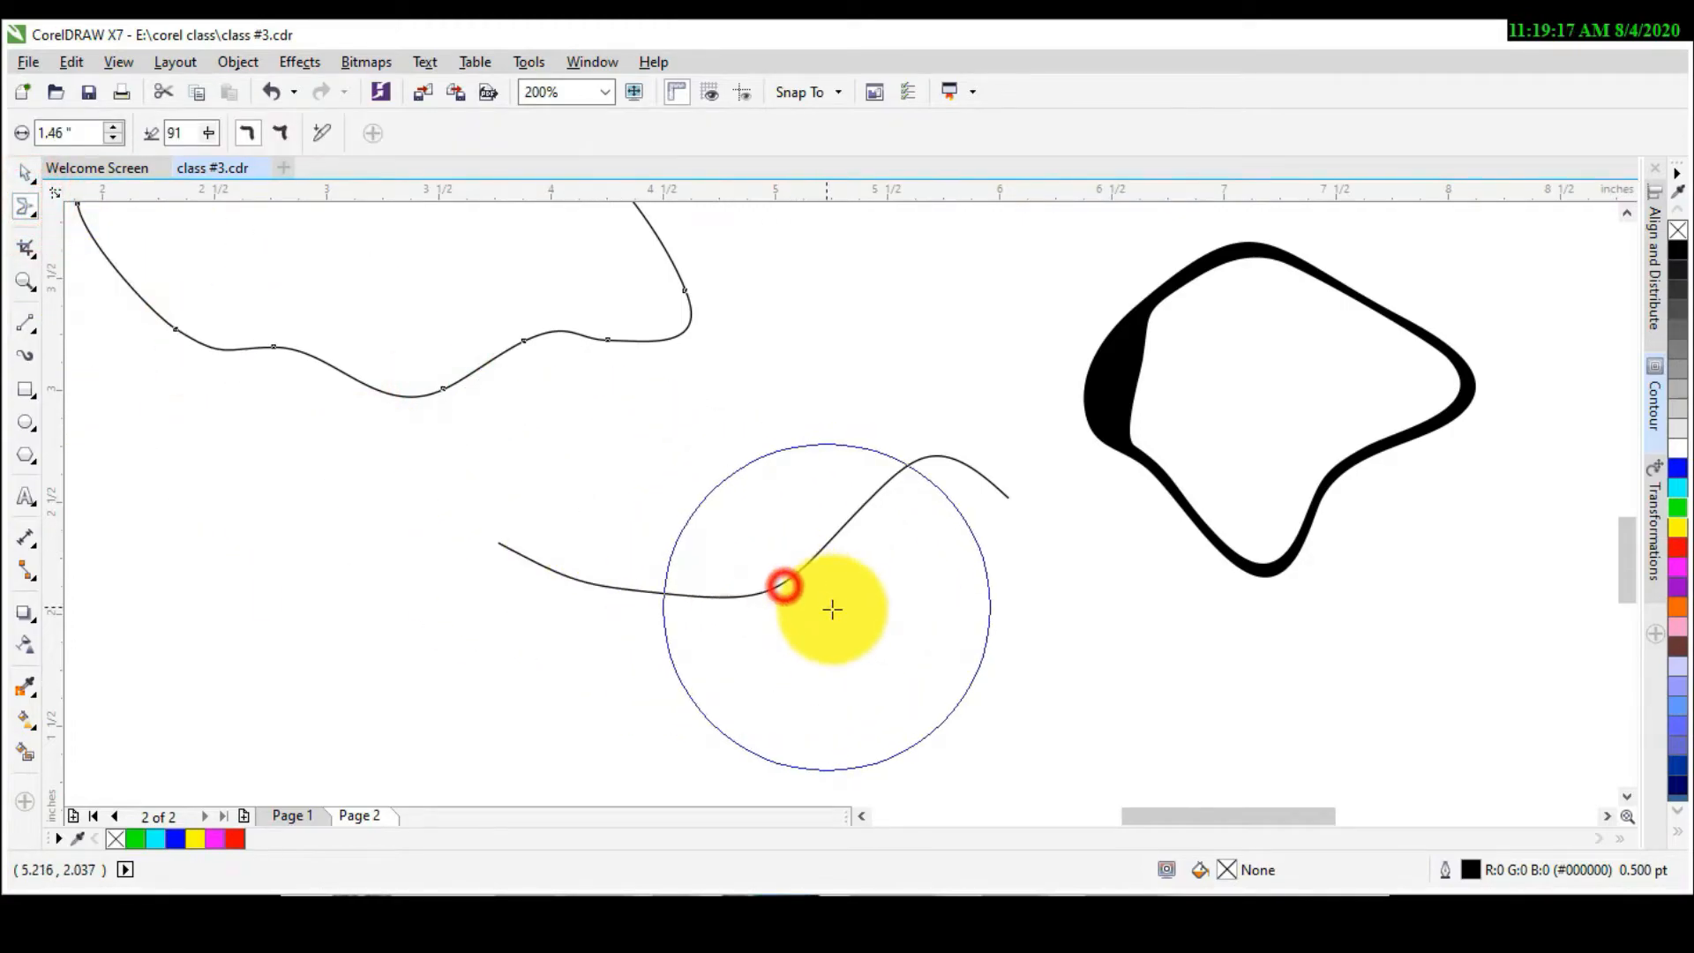
pyautogui.click(786, 578)
pyautogui.click(769, 586)
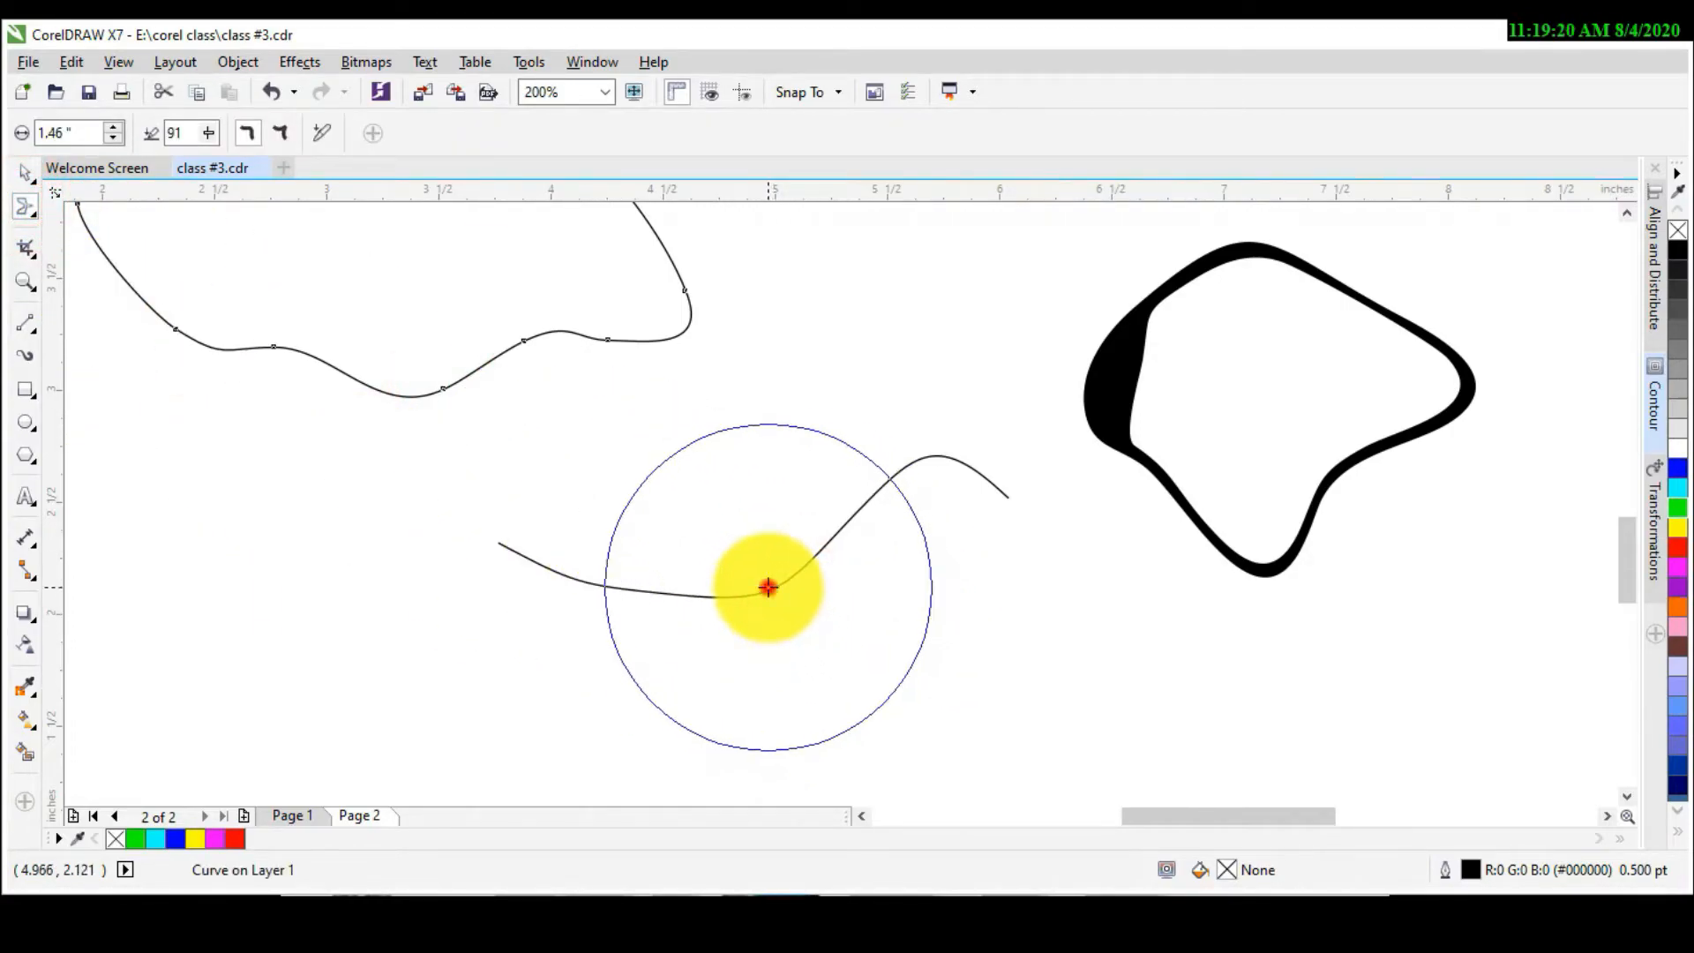
pyautogui.moveTo(772, 589)
pyautogui.mouseDown()
pyautogui.moveTo(748, 520)
pyautogui.moveTo(794, 569)
pyautogui.mouseUp()
# Step: Twirl the middle of the wavy open curve into a multi-turn counterclockwise spiral with the Twirl tool
pyautogui.click(39, 215)
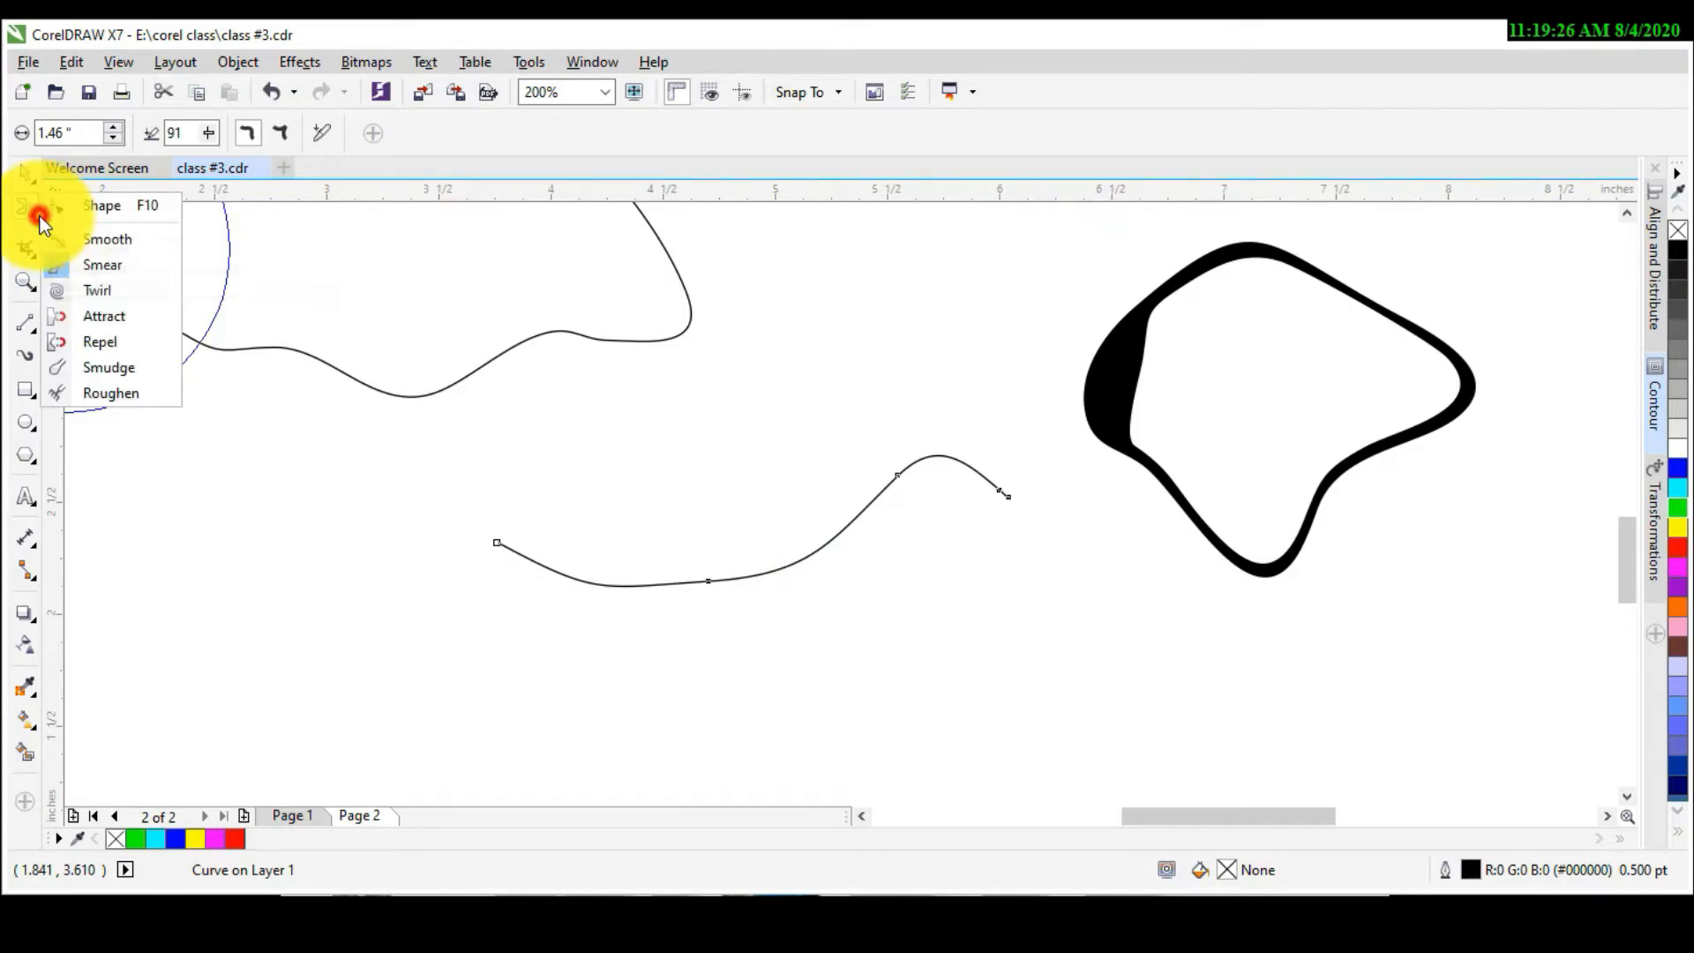
pyautogui.click(104, 302)
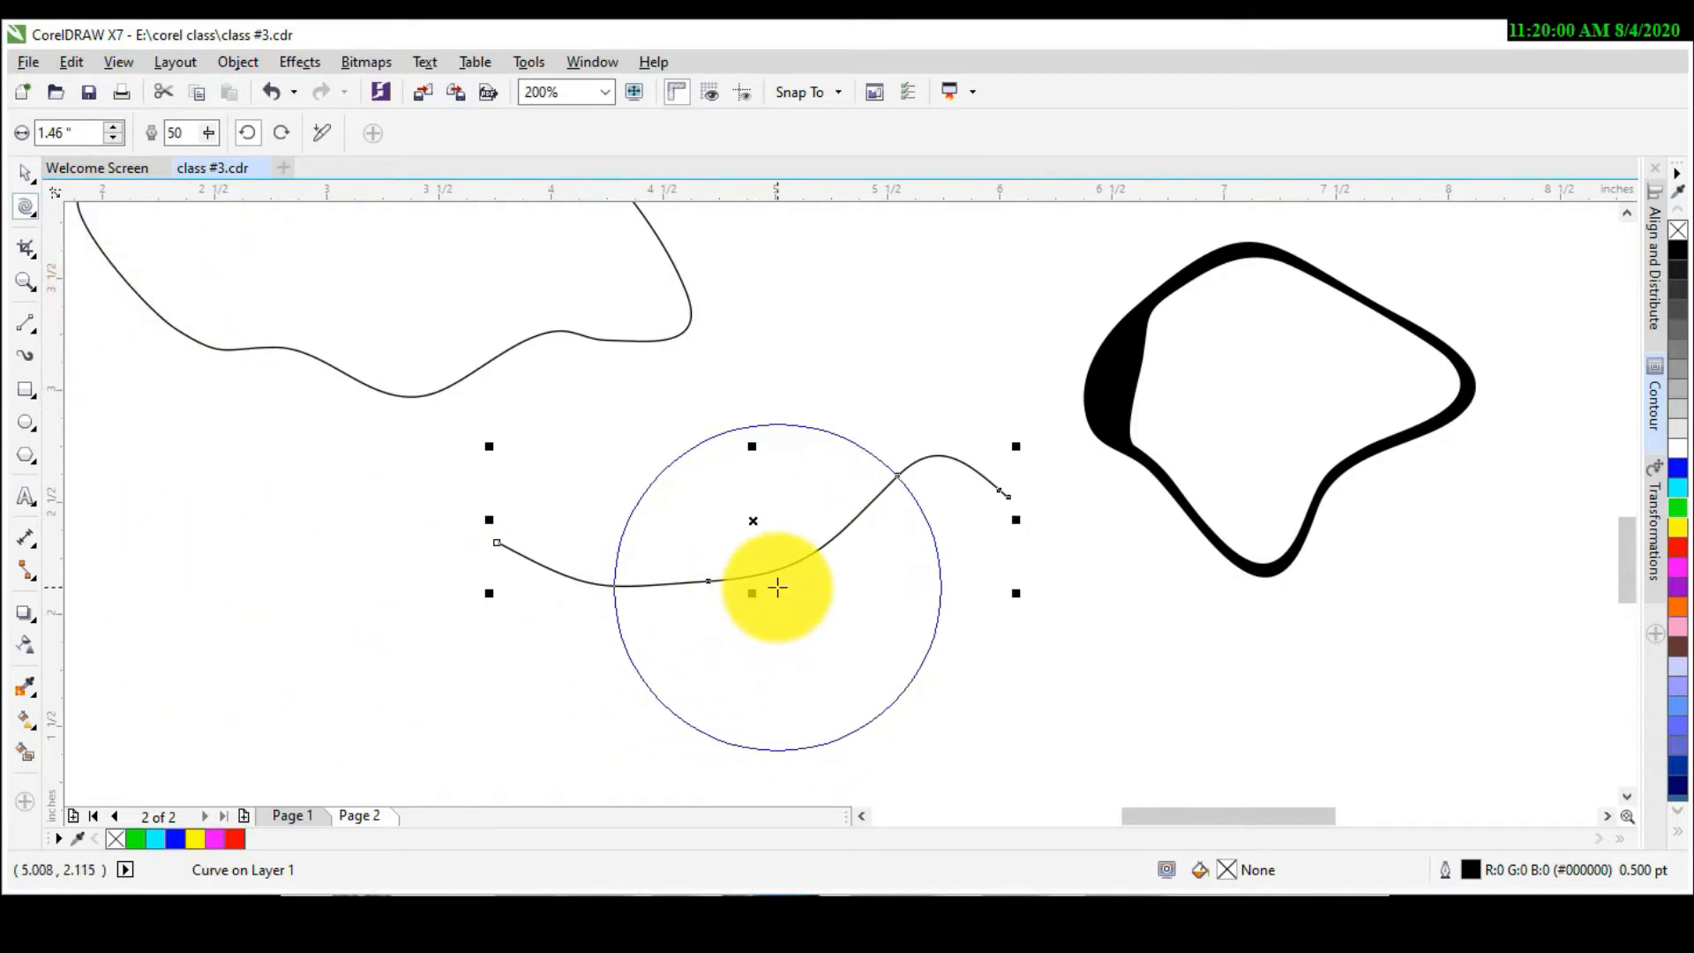
pyautogui.scroll(-1, 777, 587)
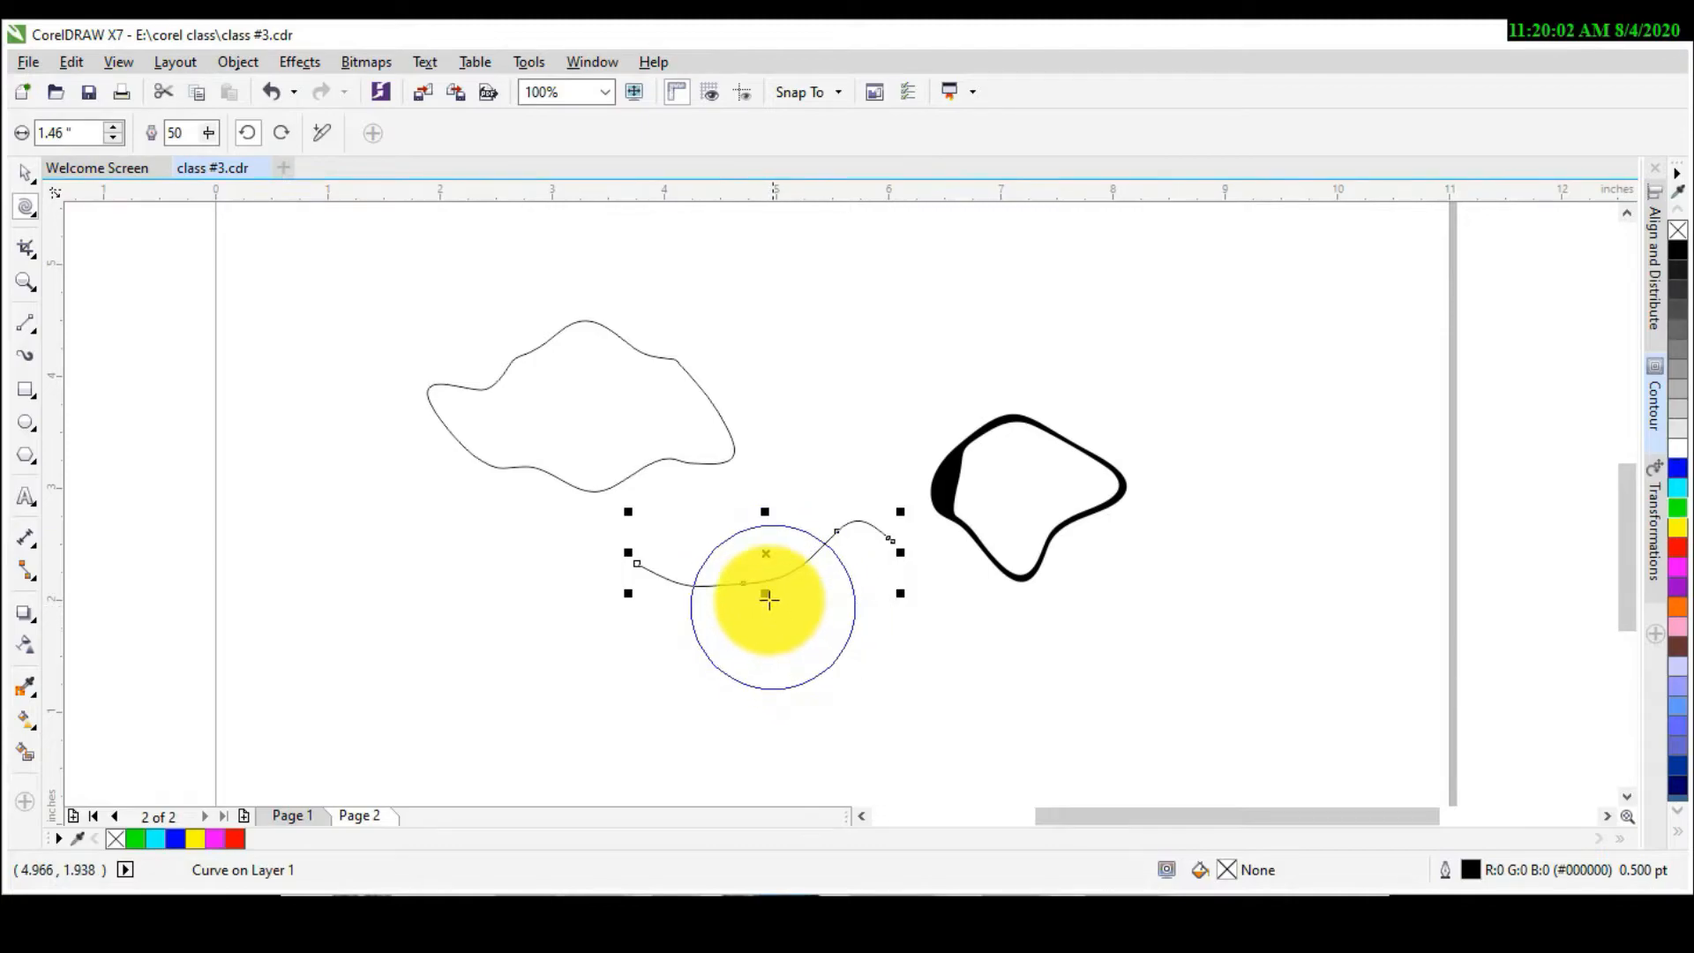
pyautogui.scroll(1, 760, 593)
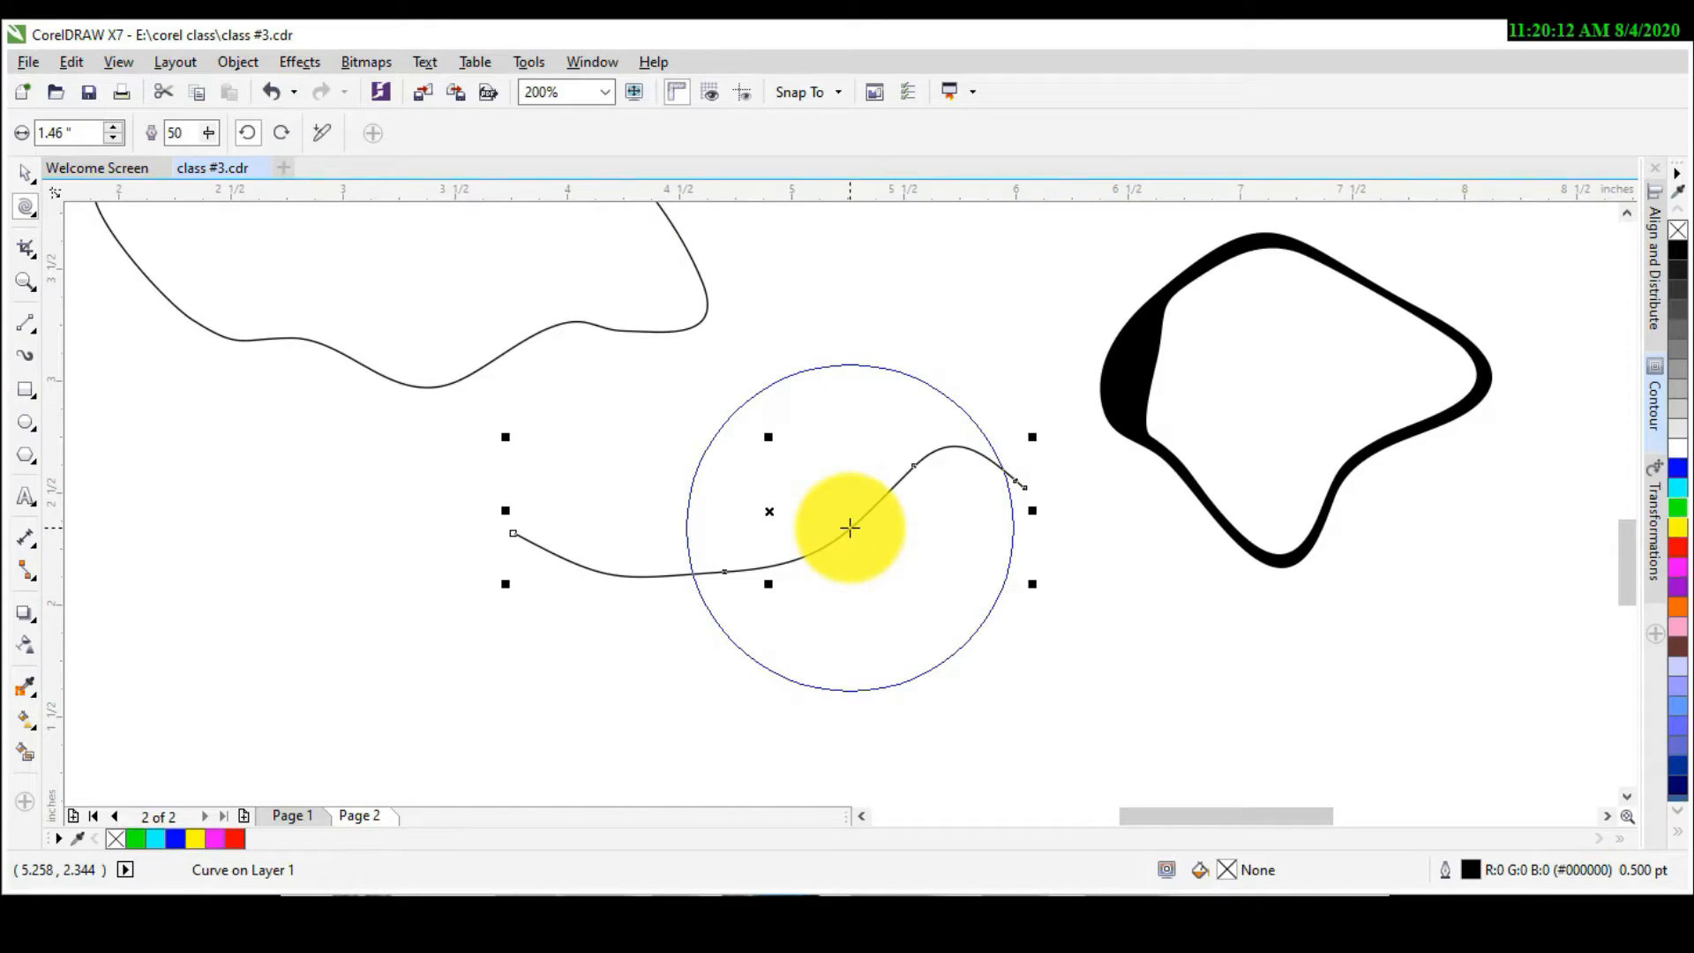
pyautogui.moveTo(849, 528); pyautogui.dragTo(850, 527)
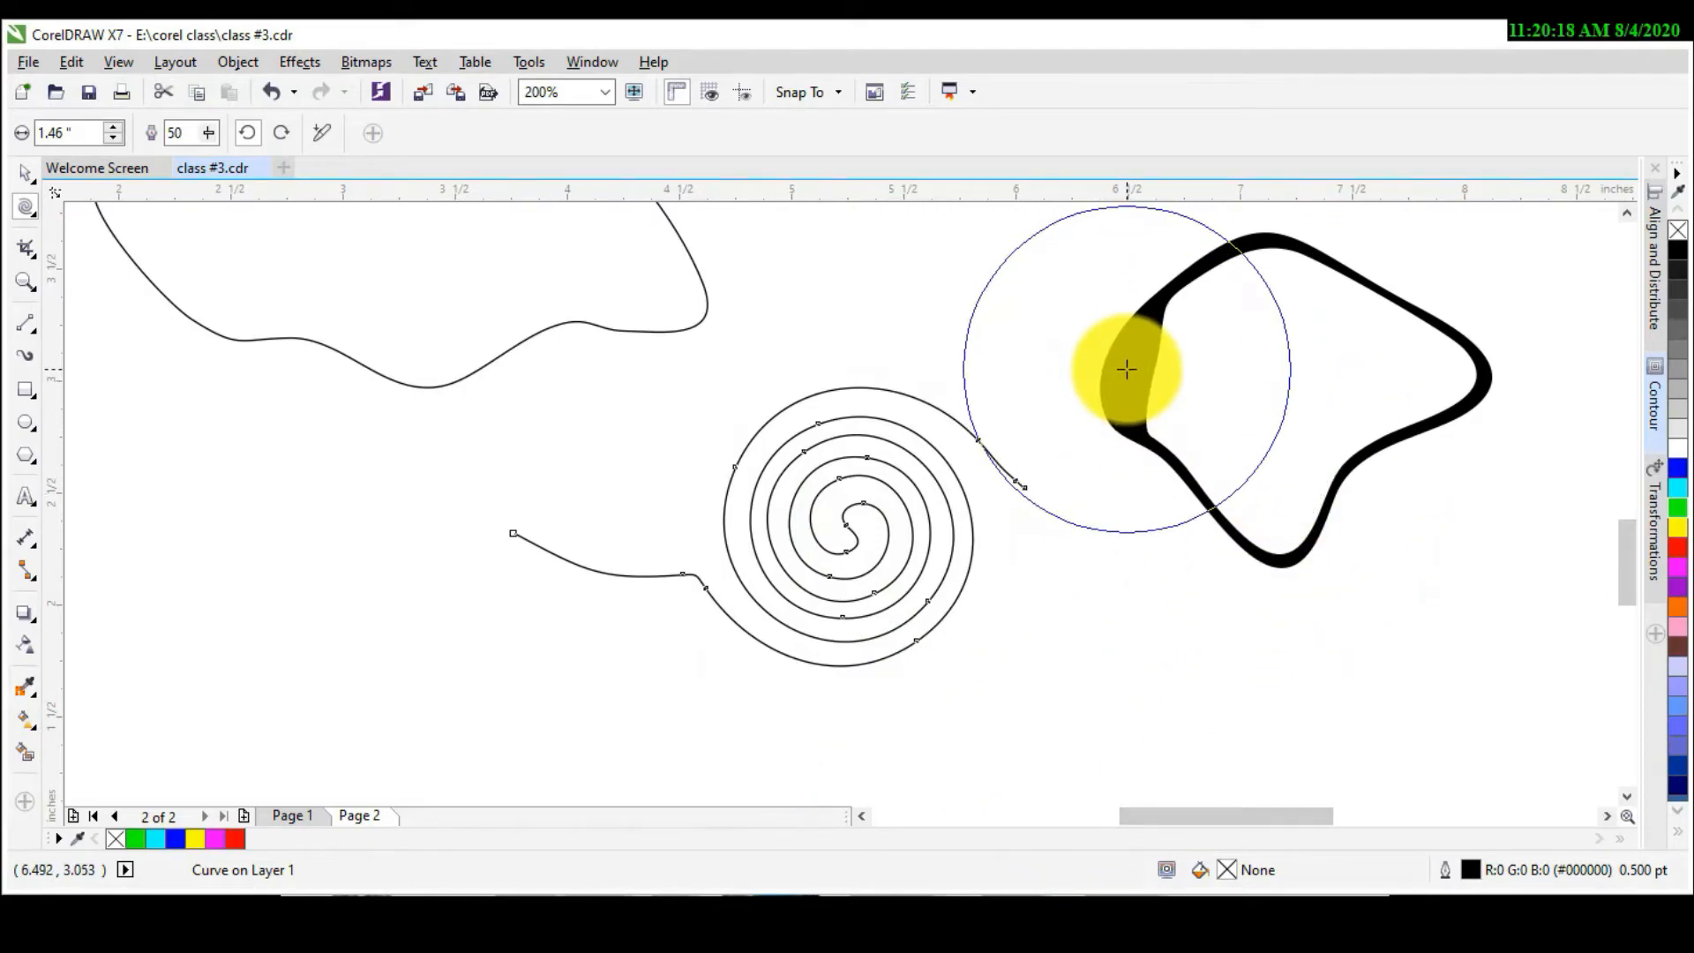
# Step: Twirl the thick side of the black ring and the lower edge of the closed wavy shape into spirals
pyautogui.click(1302, 549)
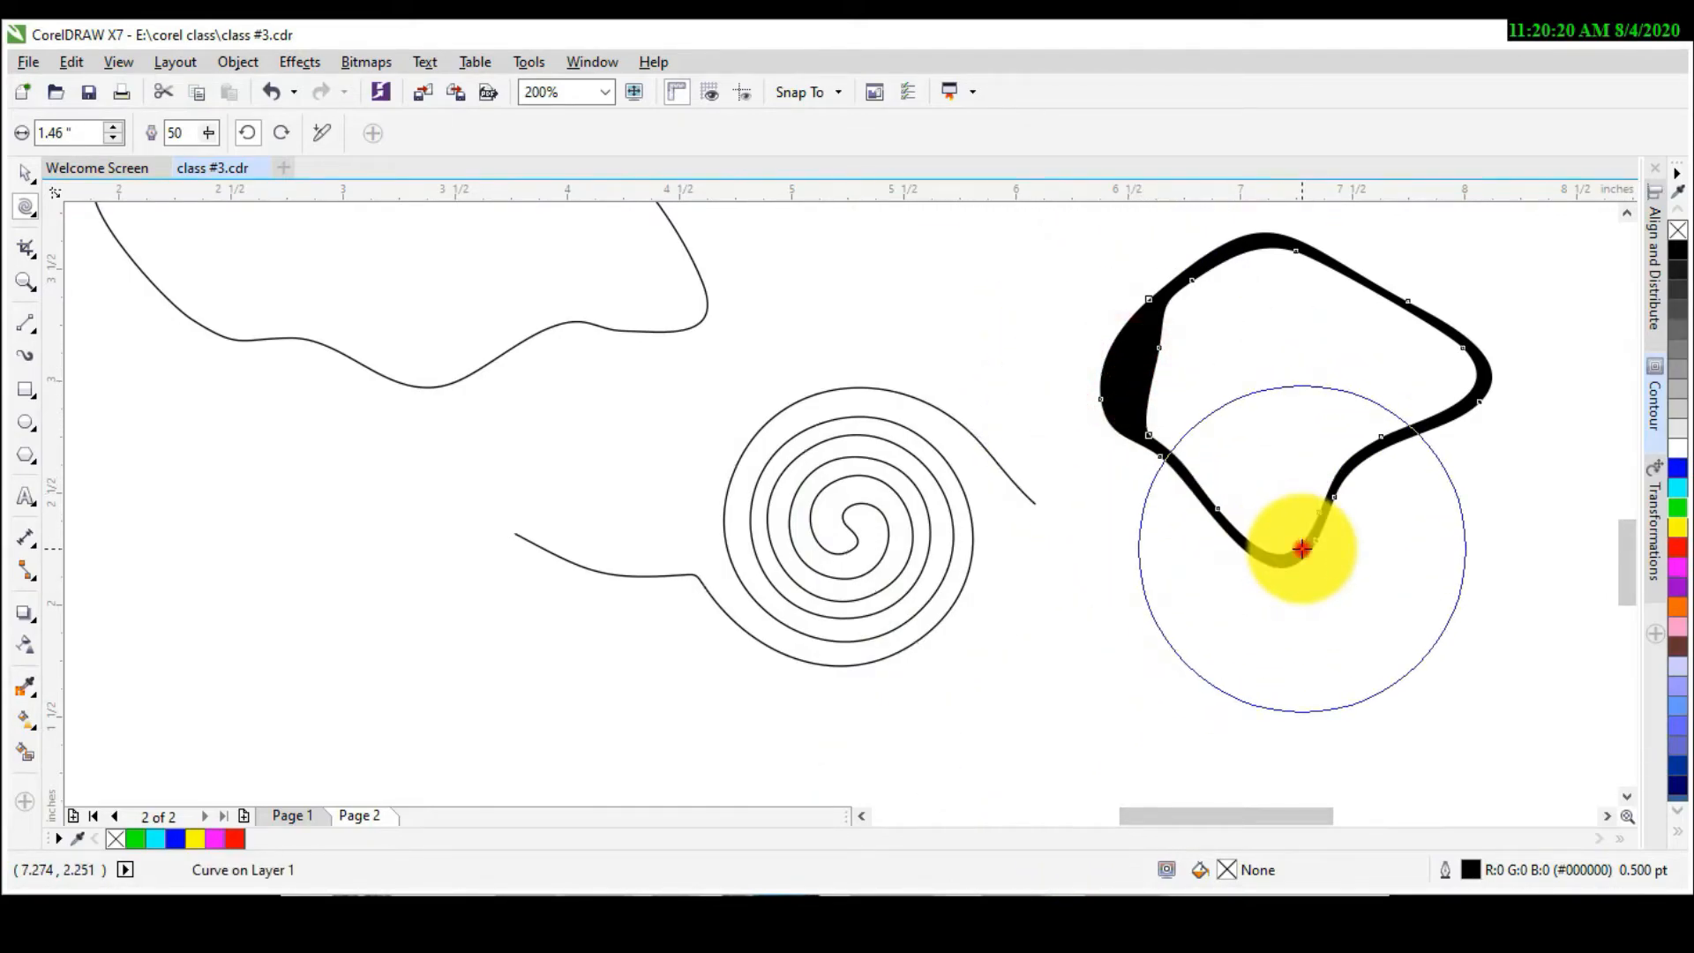
pyautogui.moveTo(1138, 381); pyautogui.dragTo(1138, 381)
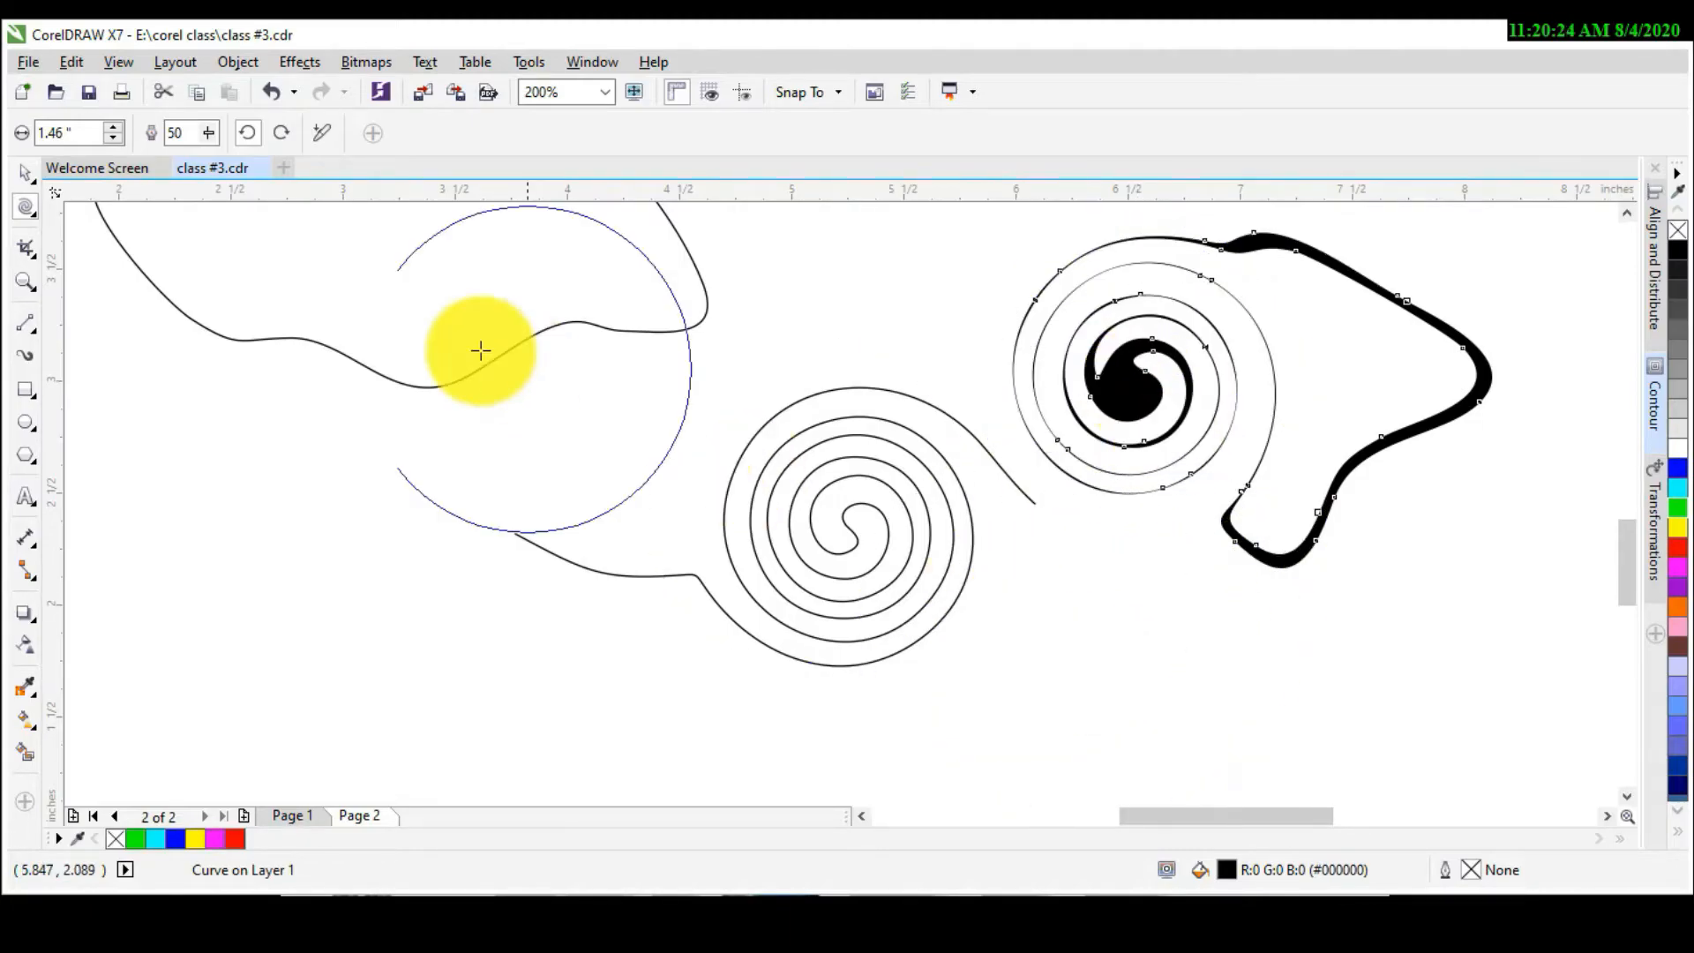
pyautogui.click(428, 388)
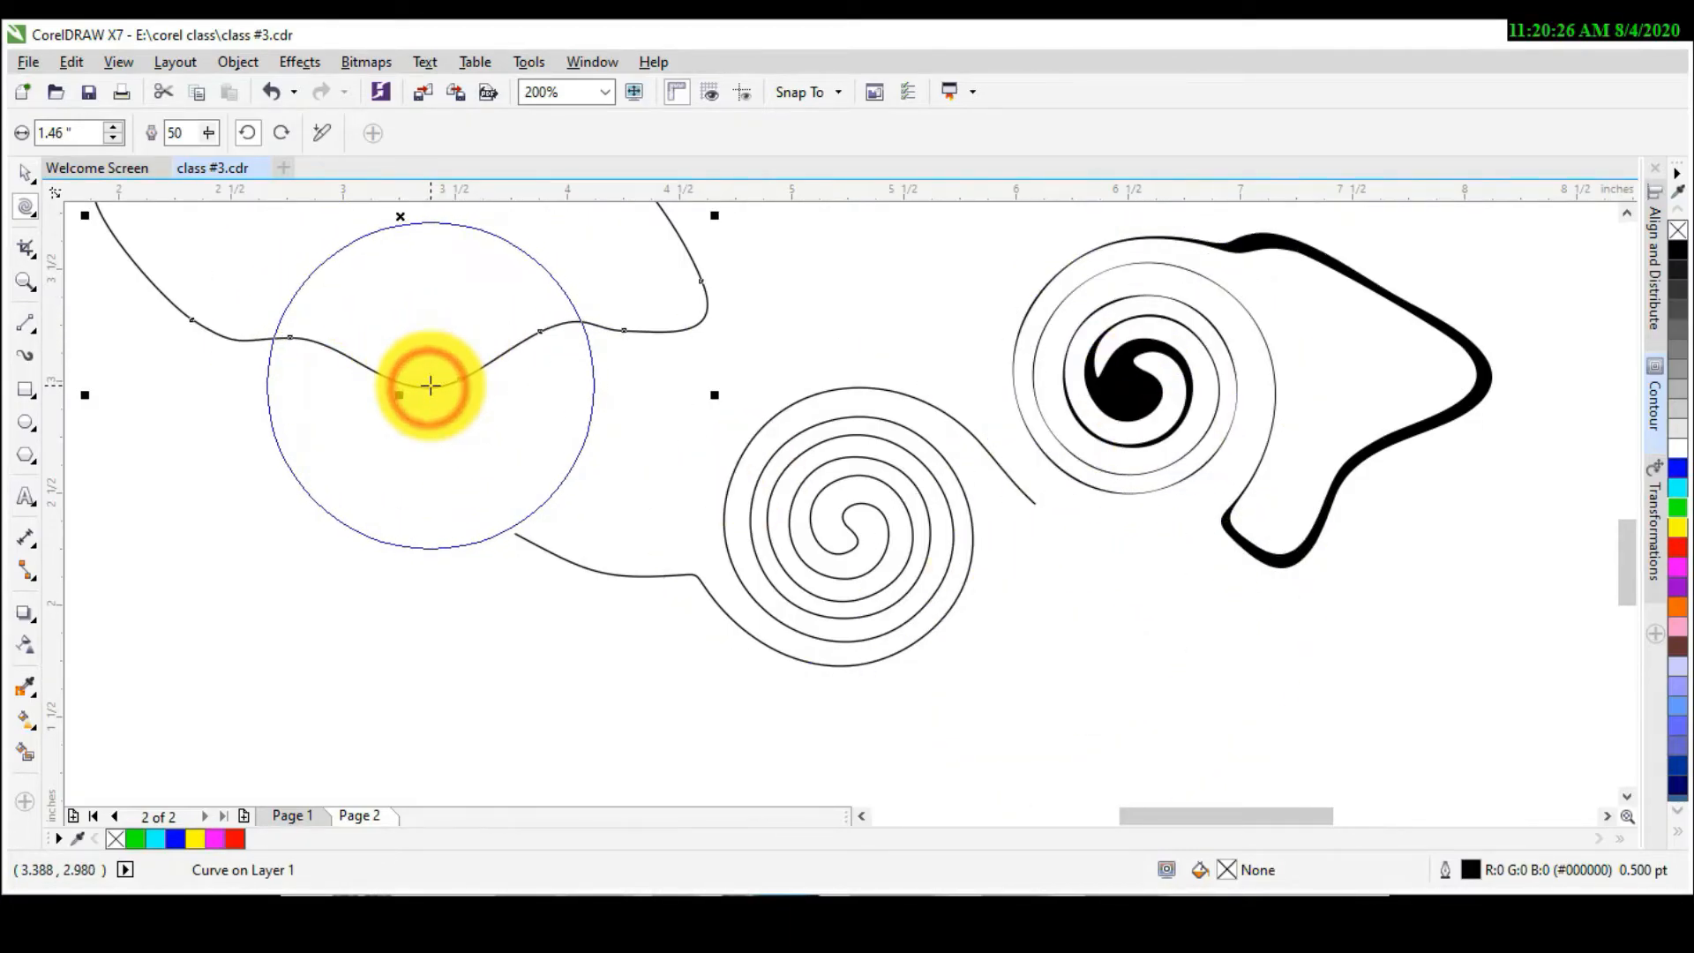
pyautogui.moveTo(430, 385); pyautogui.dragTo(429, 385)
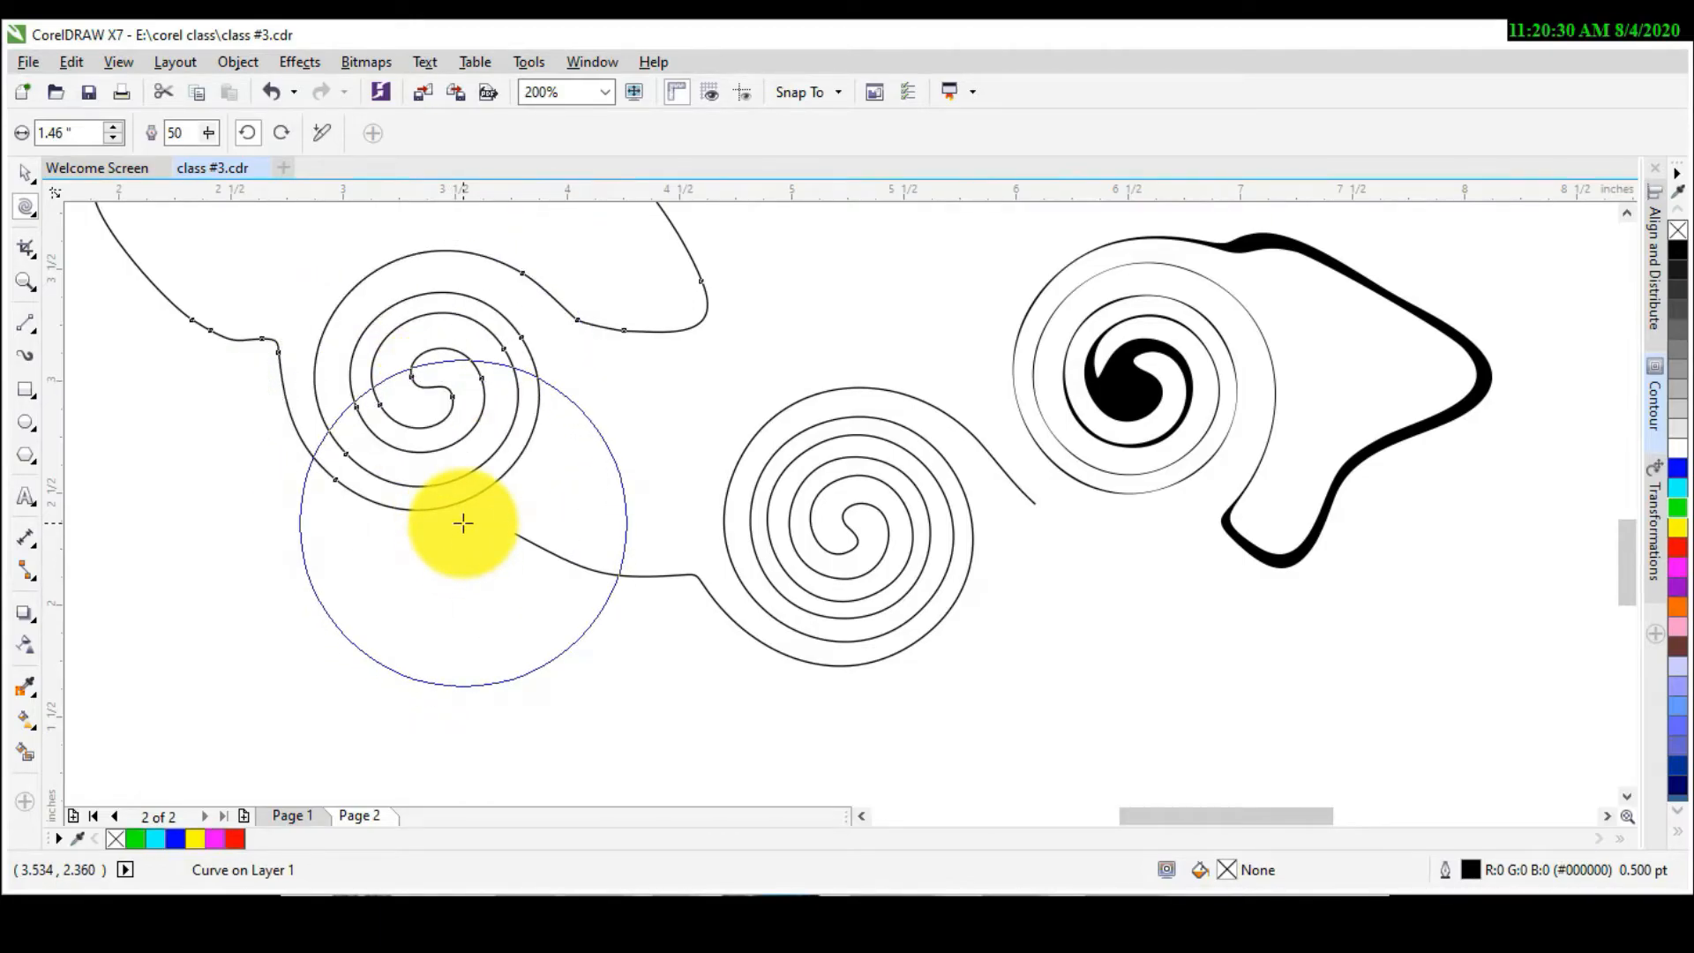
# Step: Draw a rectangle below the closed shape's spiral and twirl it from its centre into a dense round coil
pyautogui.click(26, 394)
pyautogui.moveTo(202, 524); pyautogui.dragTo(453, 670)
pyautogui.click(27, 209)
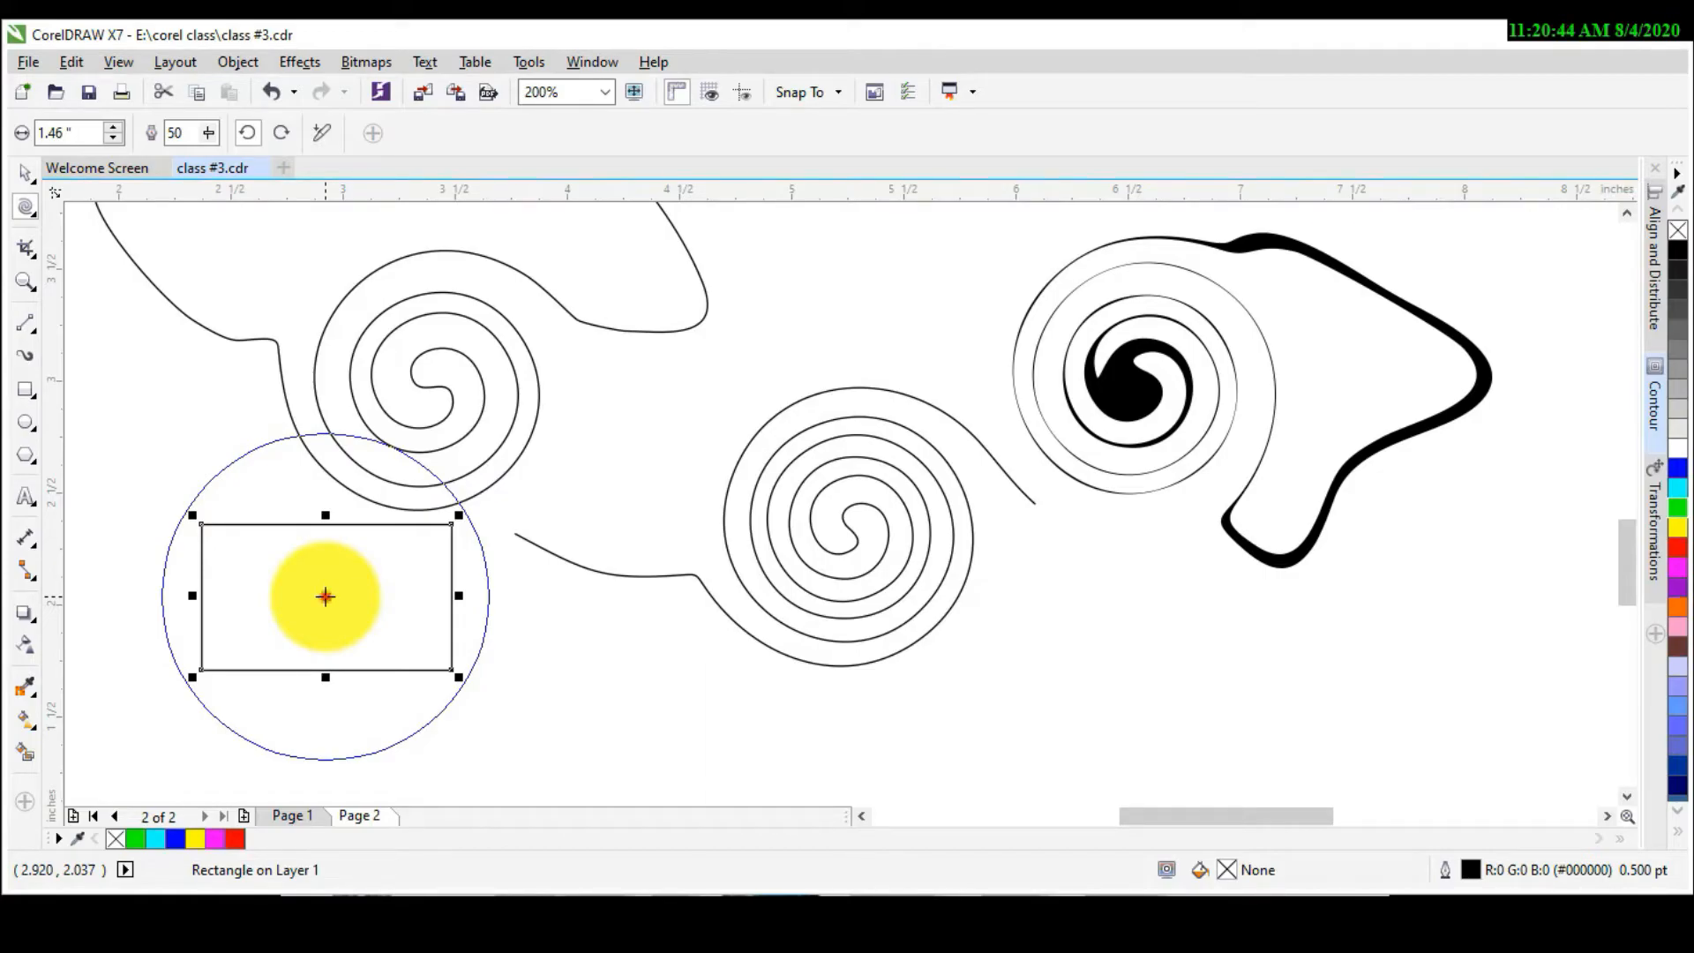
pyautogui.moveTo(326, 597); pyautogui.dragTo(325, 597)
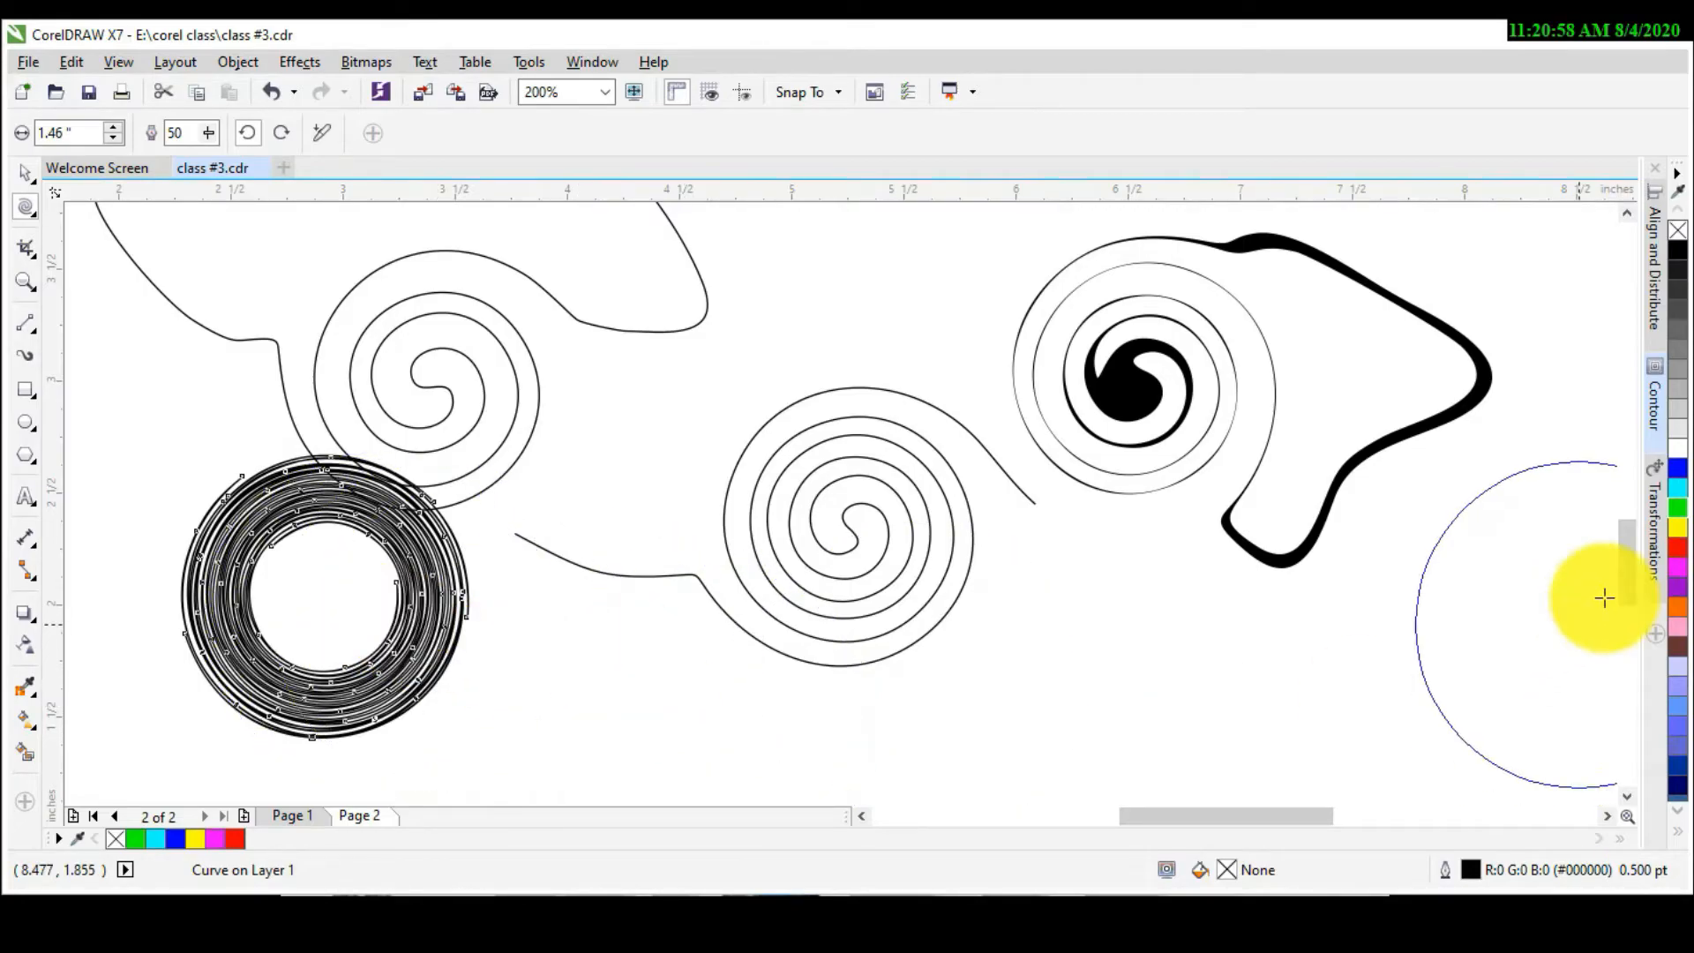
# Step: Fill the round coil yellow, the closed wavy shape red, the open spiral curve orange and the twirled ring dark brown
pyautogui.click(1676, 529)
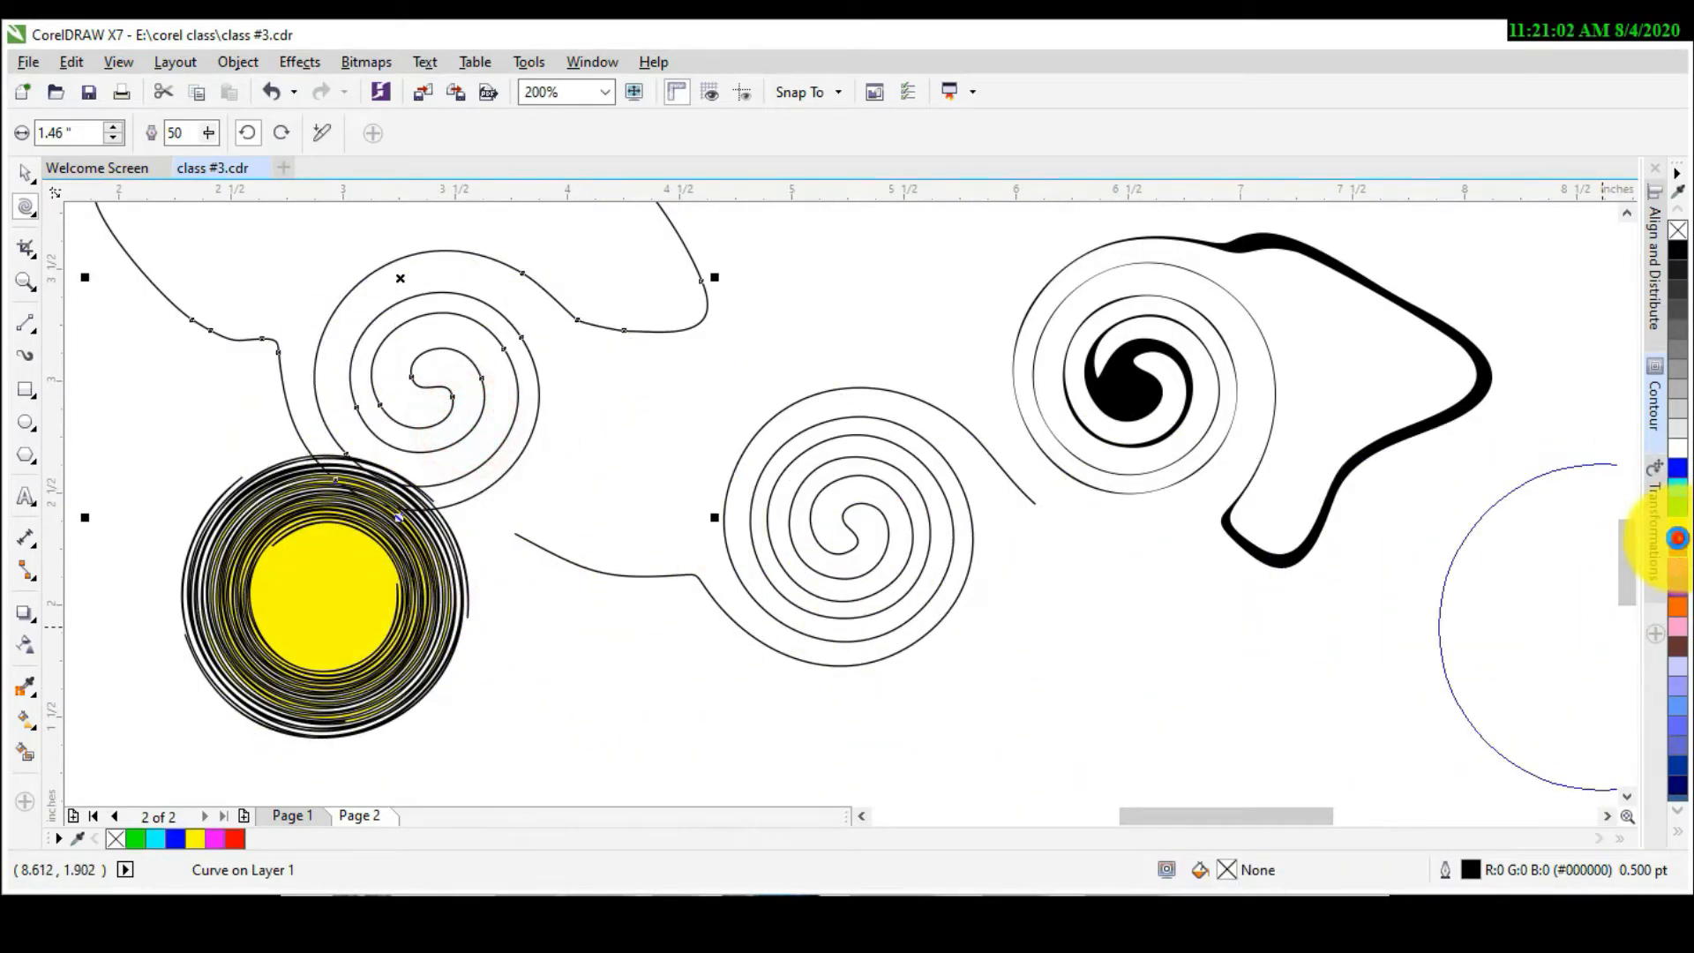
pyautogui.click(1677, 540)
pyautogui.click(766, 530)
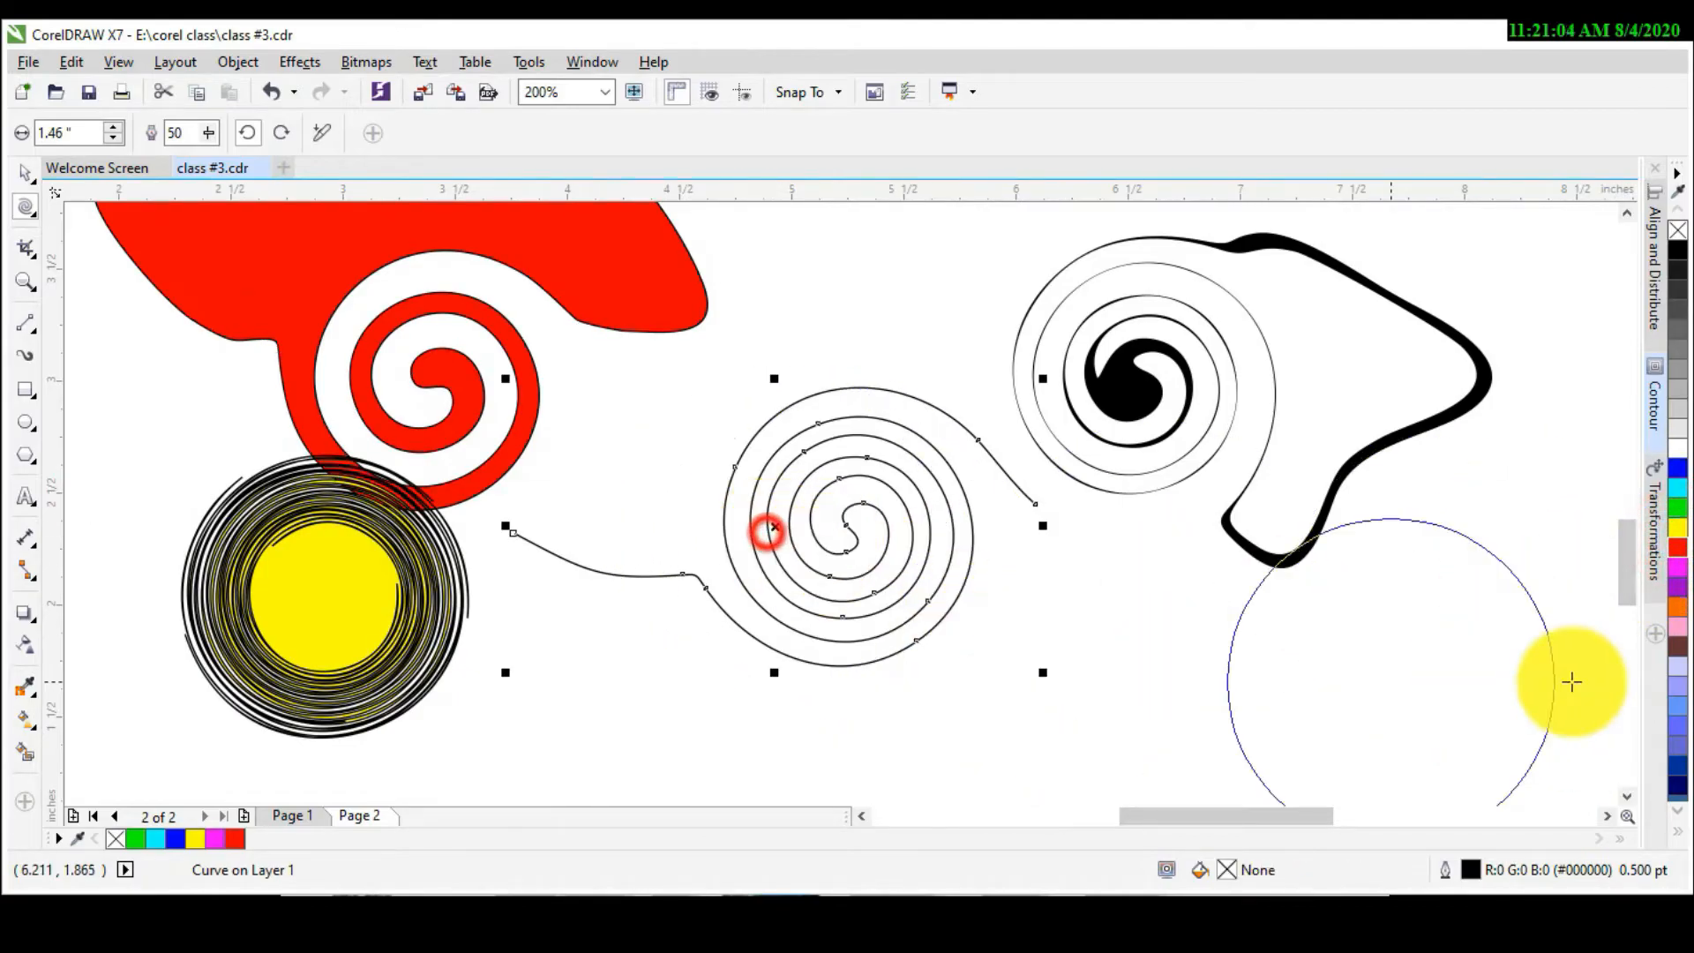
pyautogui.click(1679, 611)
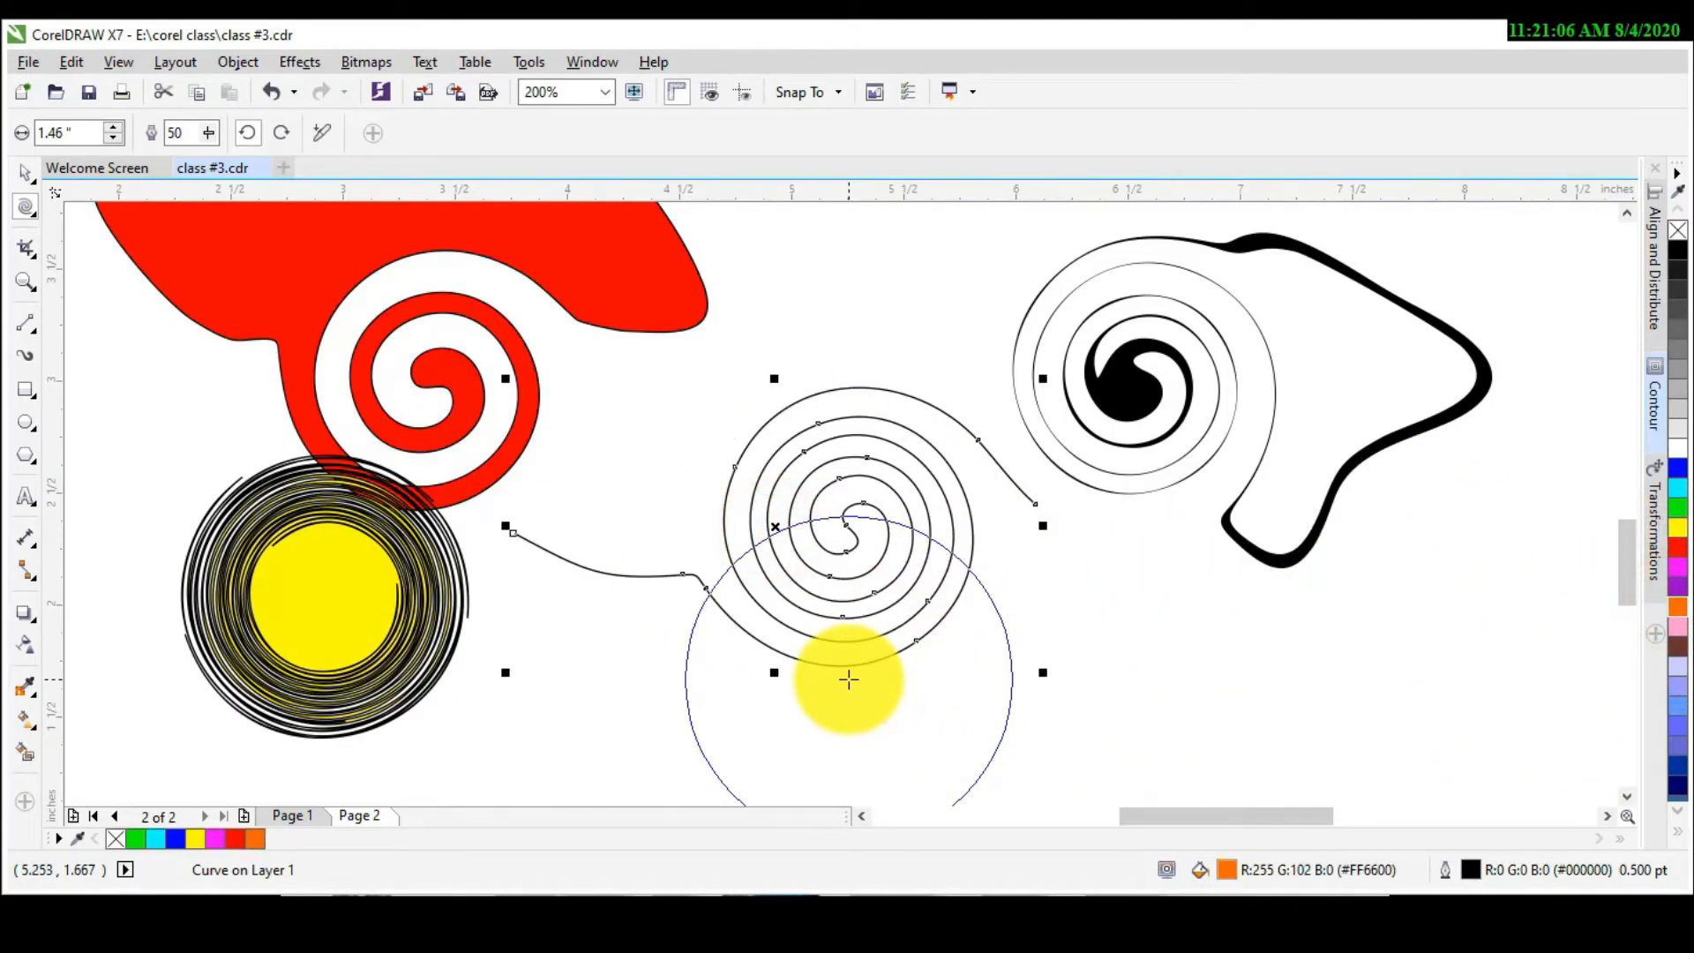
pyautogui.click(1201, 444)
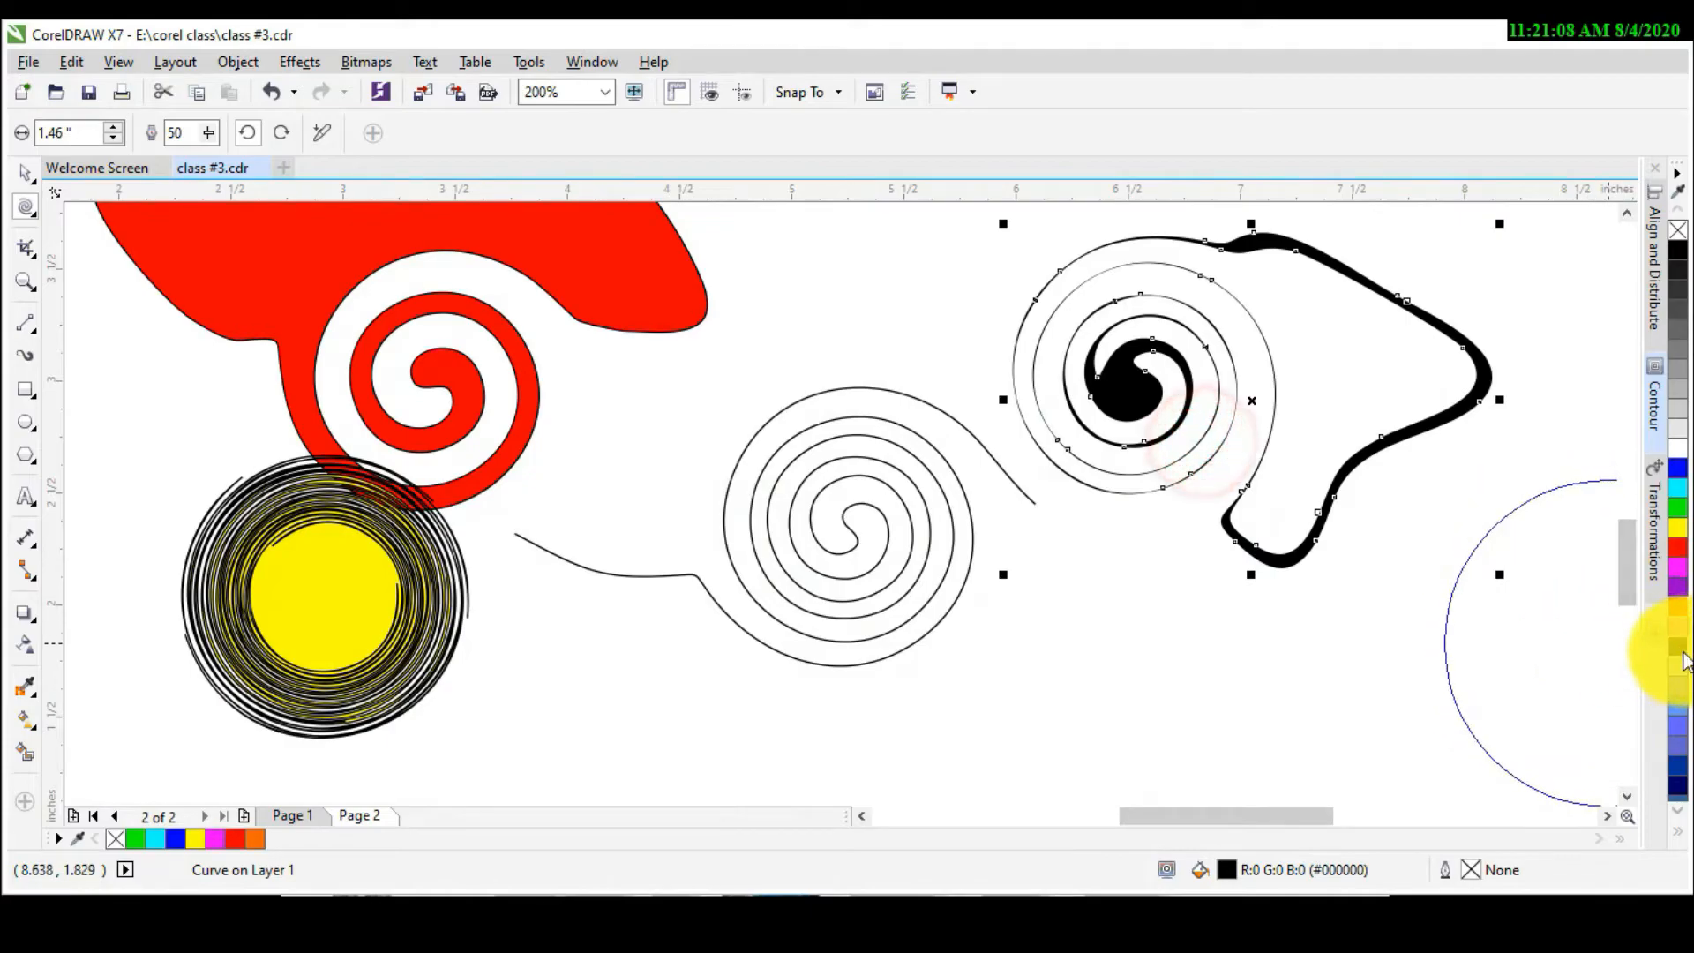
pyautogui.click(1679, 649)
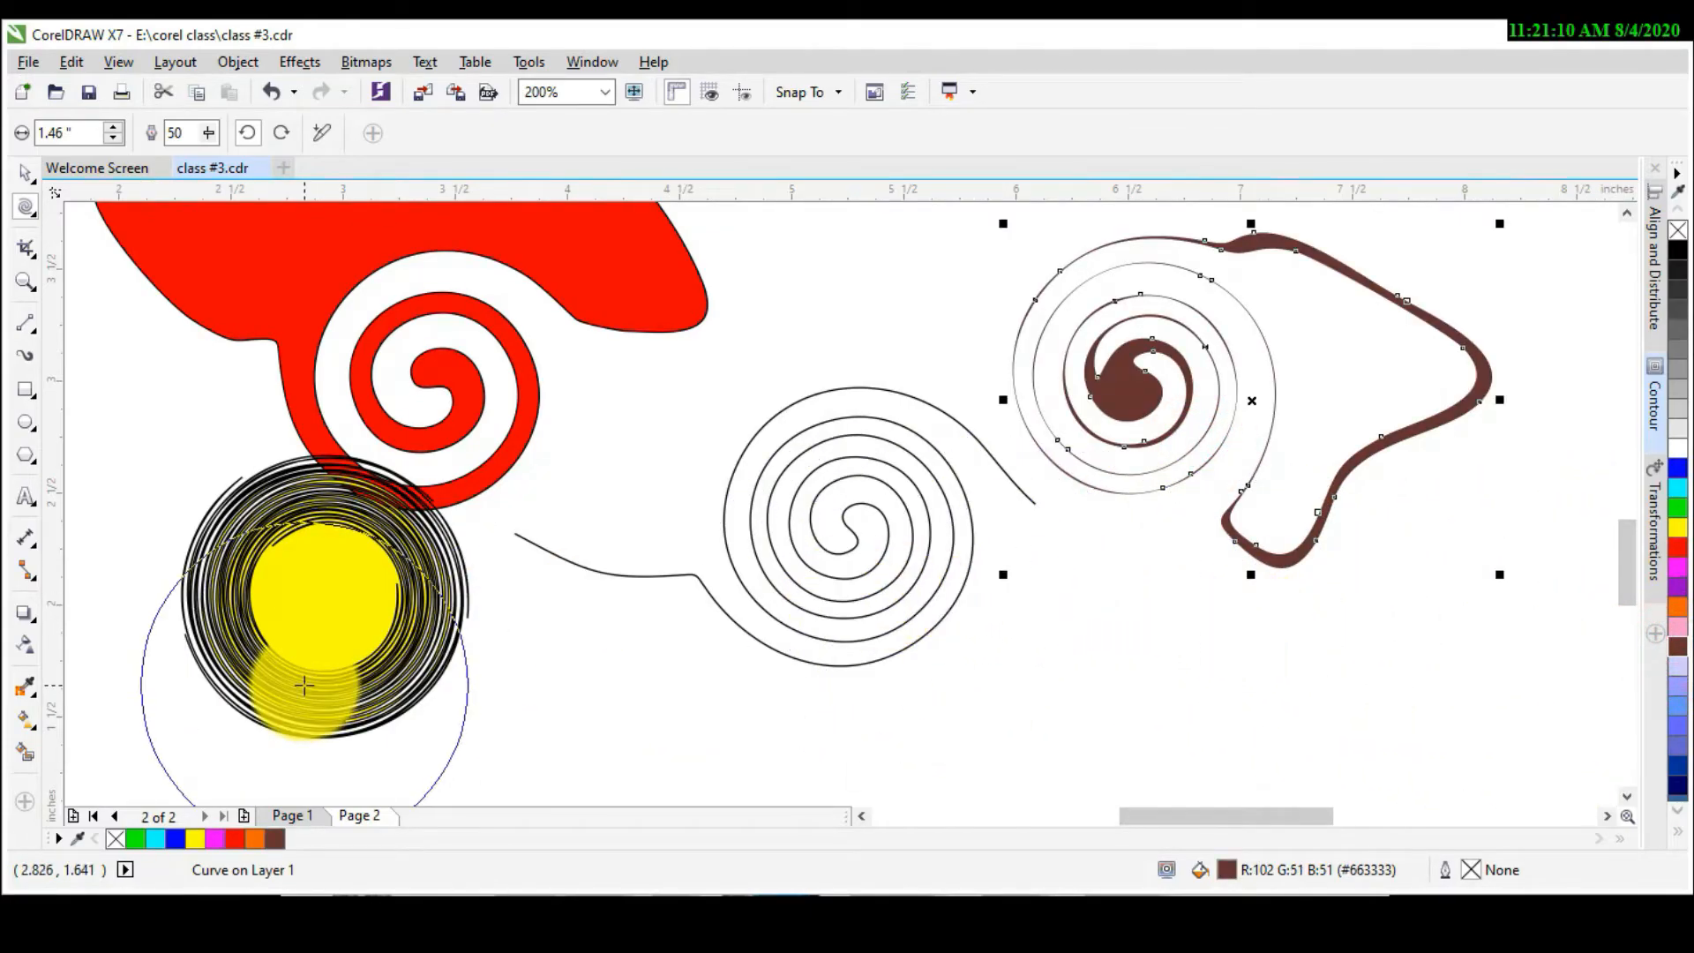
pyautogui.moveTo(315, 673); pyautogui.dragTo(331, 660)
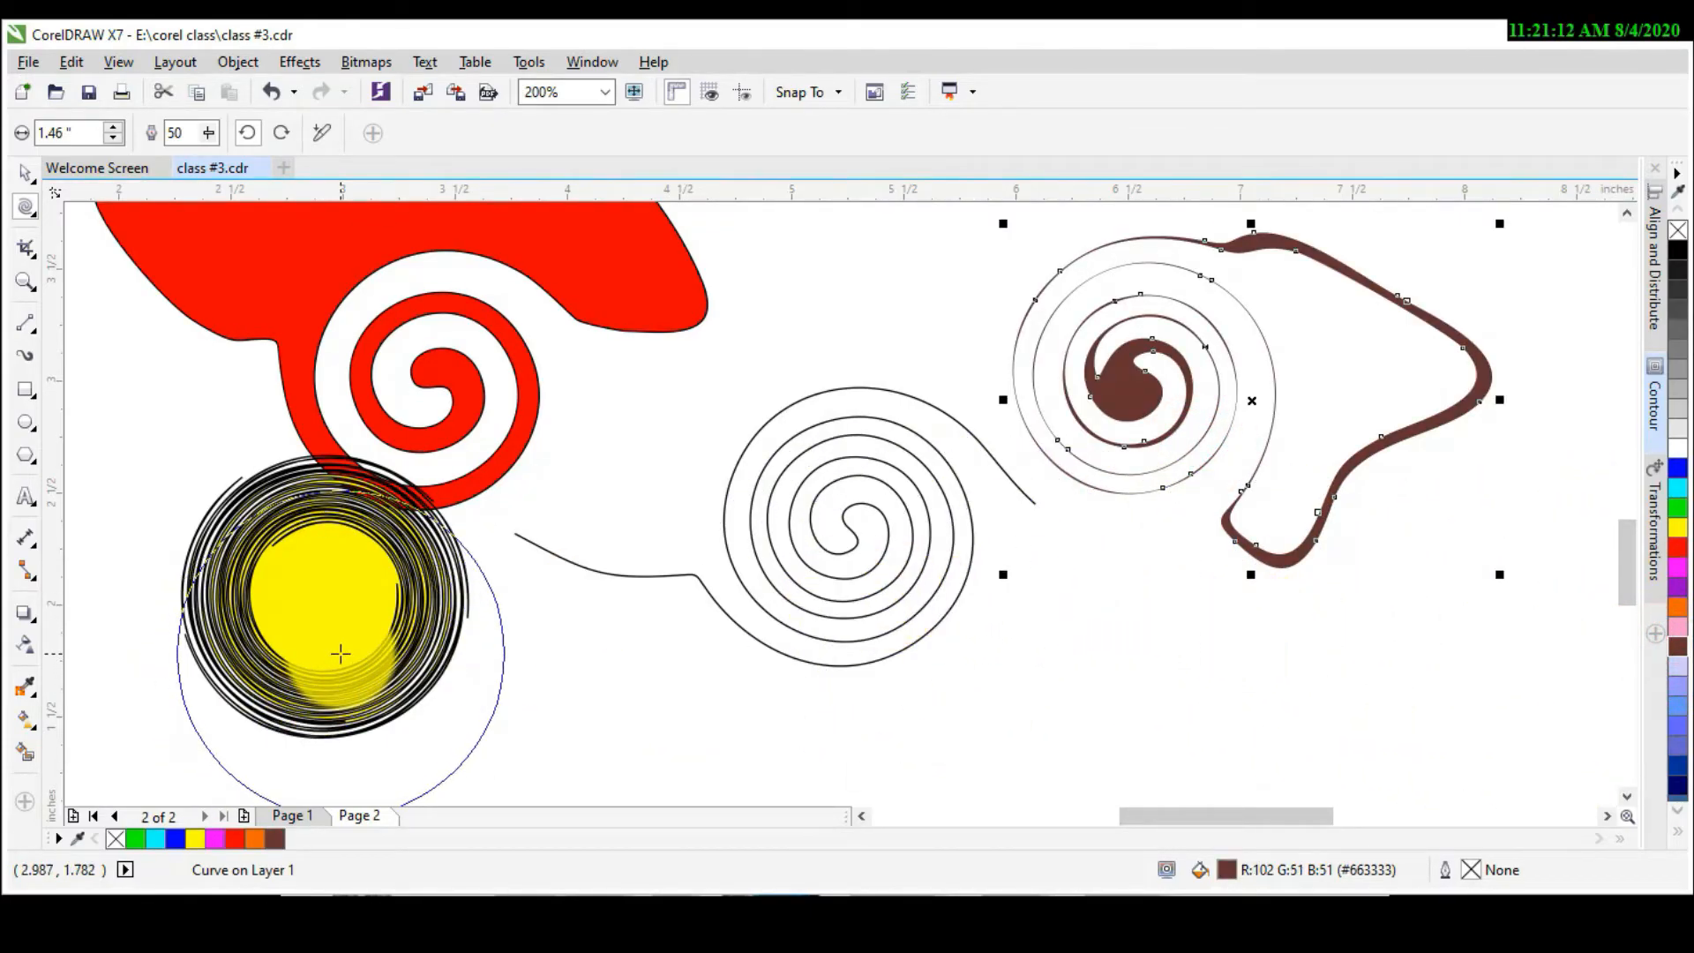
# Step: Add the letter V as artistic text in Arial below the open spiral and enlarge it to about 42 pt
pyautogui.click(25, 496)
pyautogui.click(637, 675)
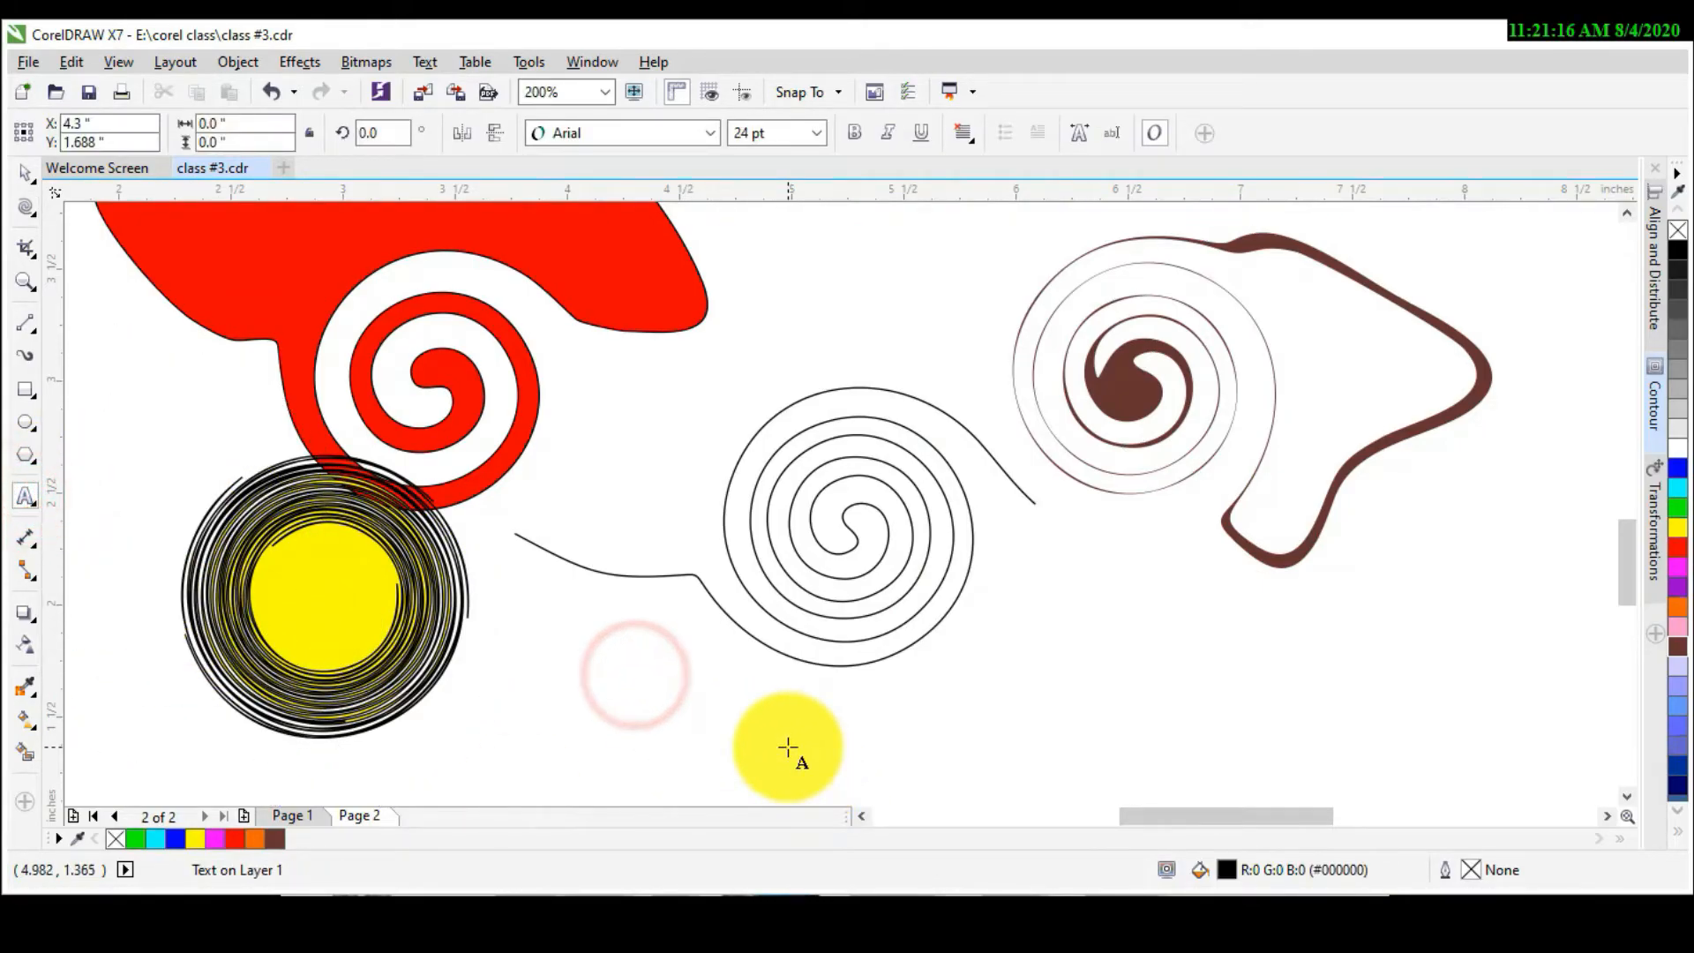
pyautogui.write('V')
pyautogui.moveTo(691, 682); pyautogui.dragTo(731, 723)
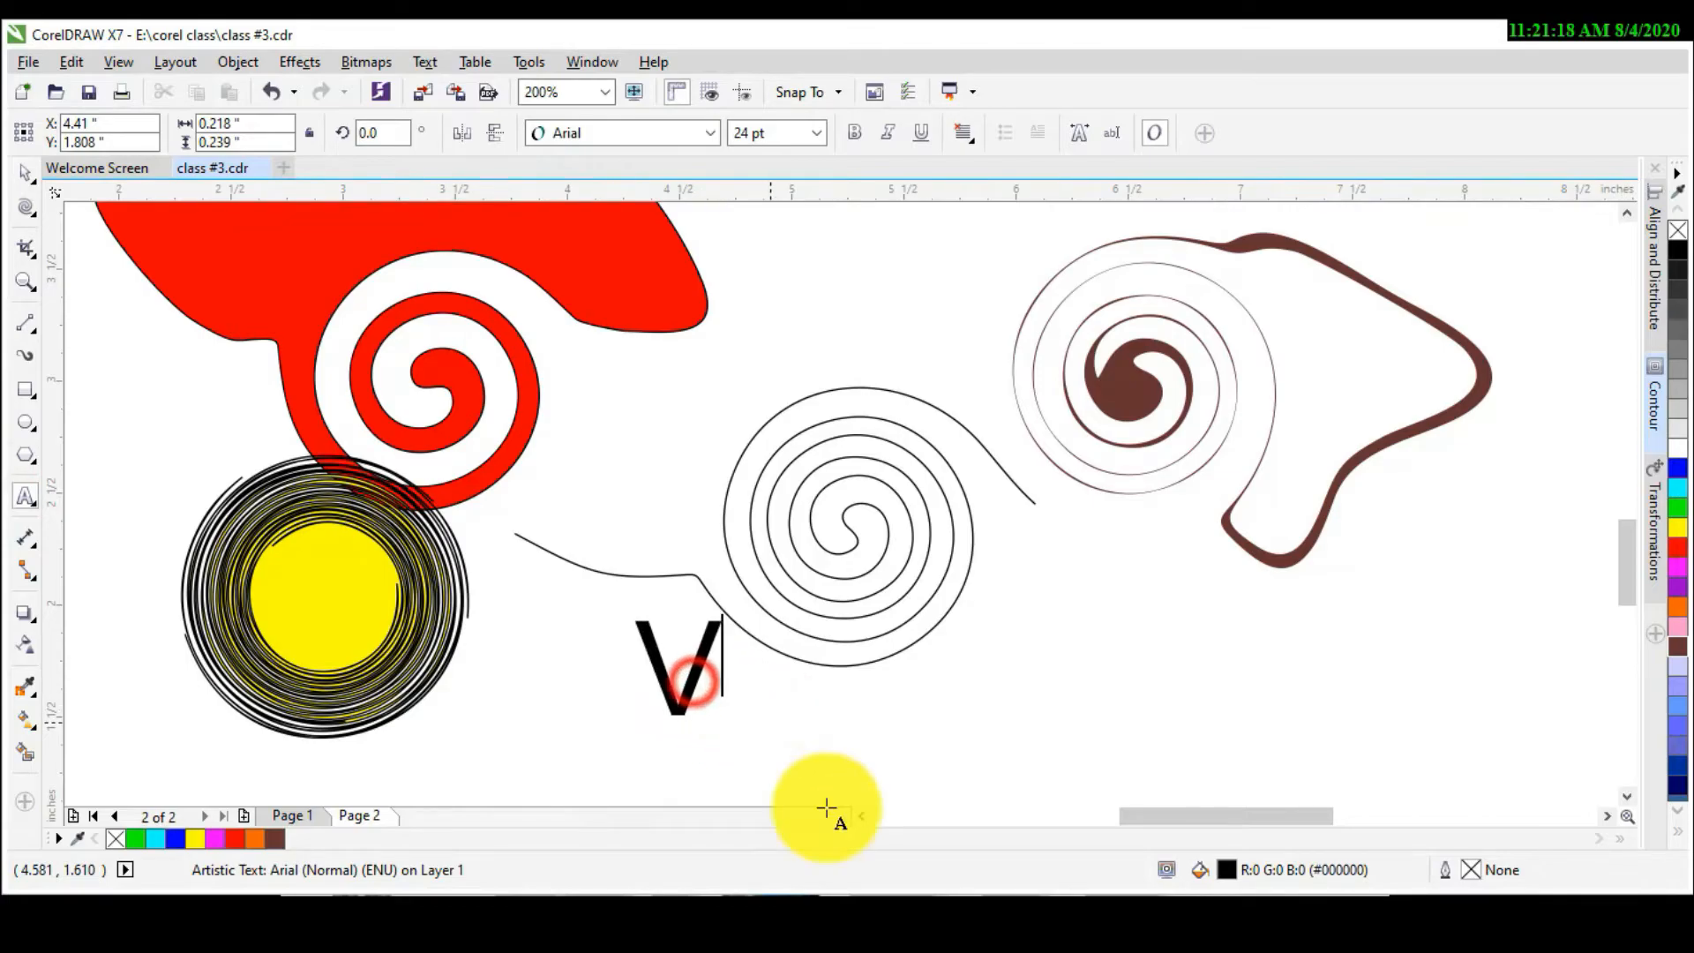
# Step: Try to distort the artistic text letter V with the Twirl tool
pyautogui.click(26, 207)
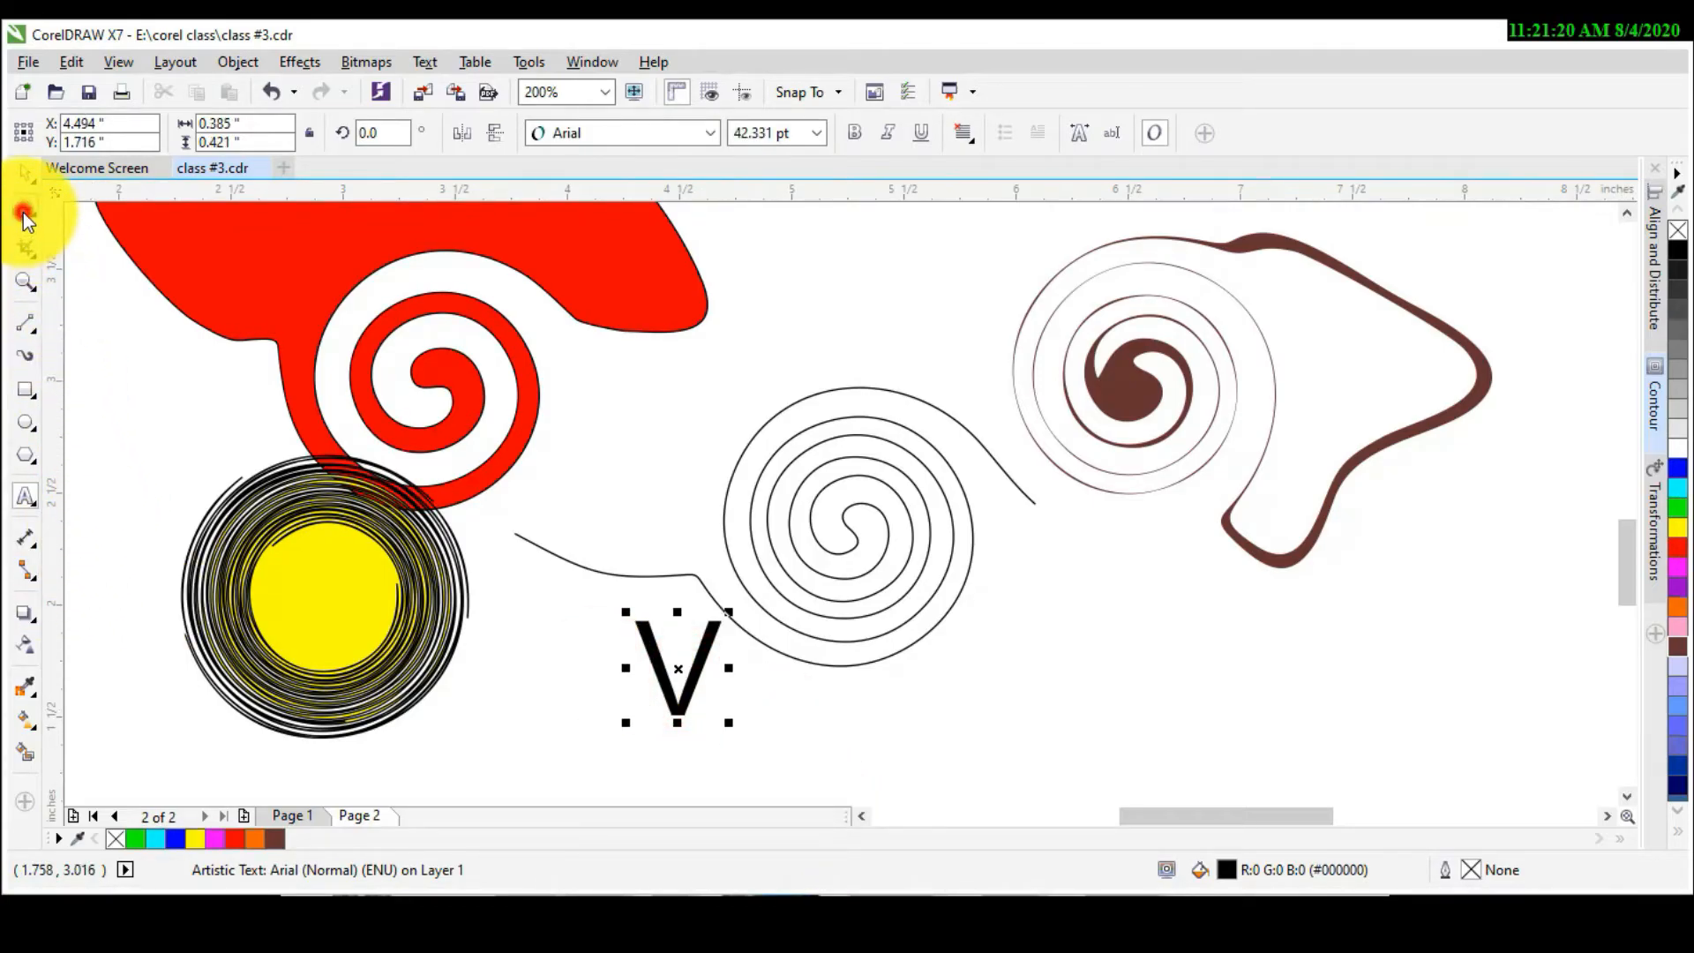
pyautogui.click(681, 712)
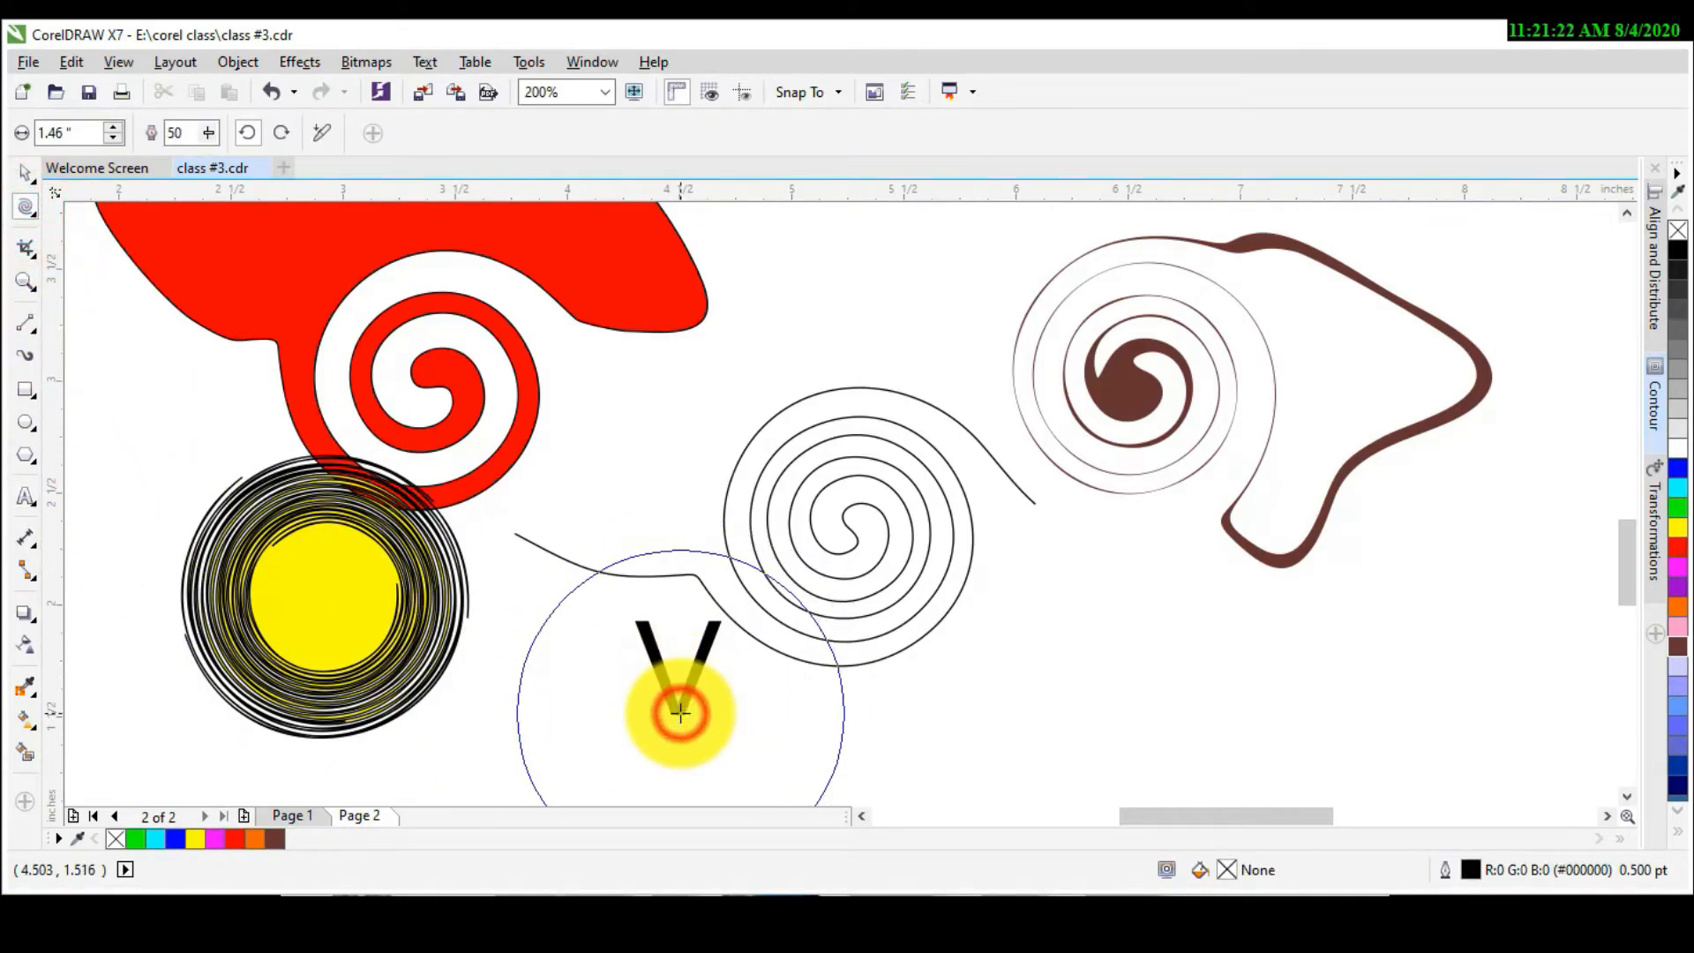
pyautogui.click(688, 698)
pyautogui.click(685, 689)
pyautogui.click(681, 707)
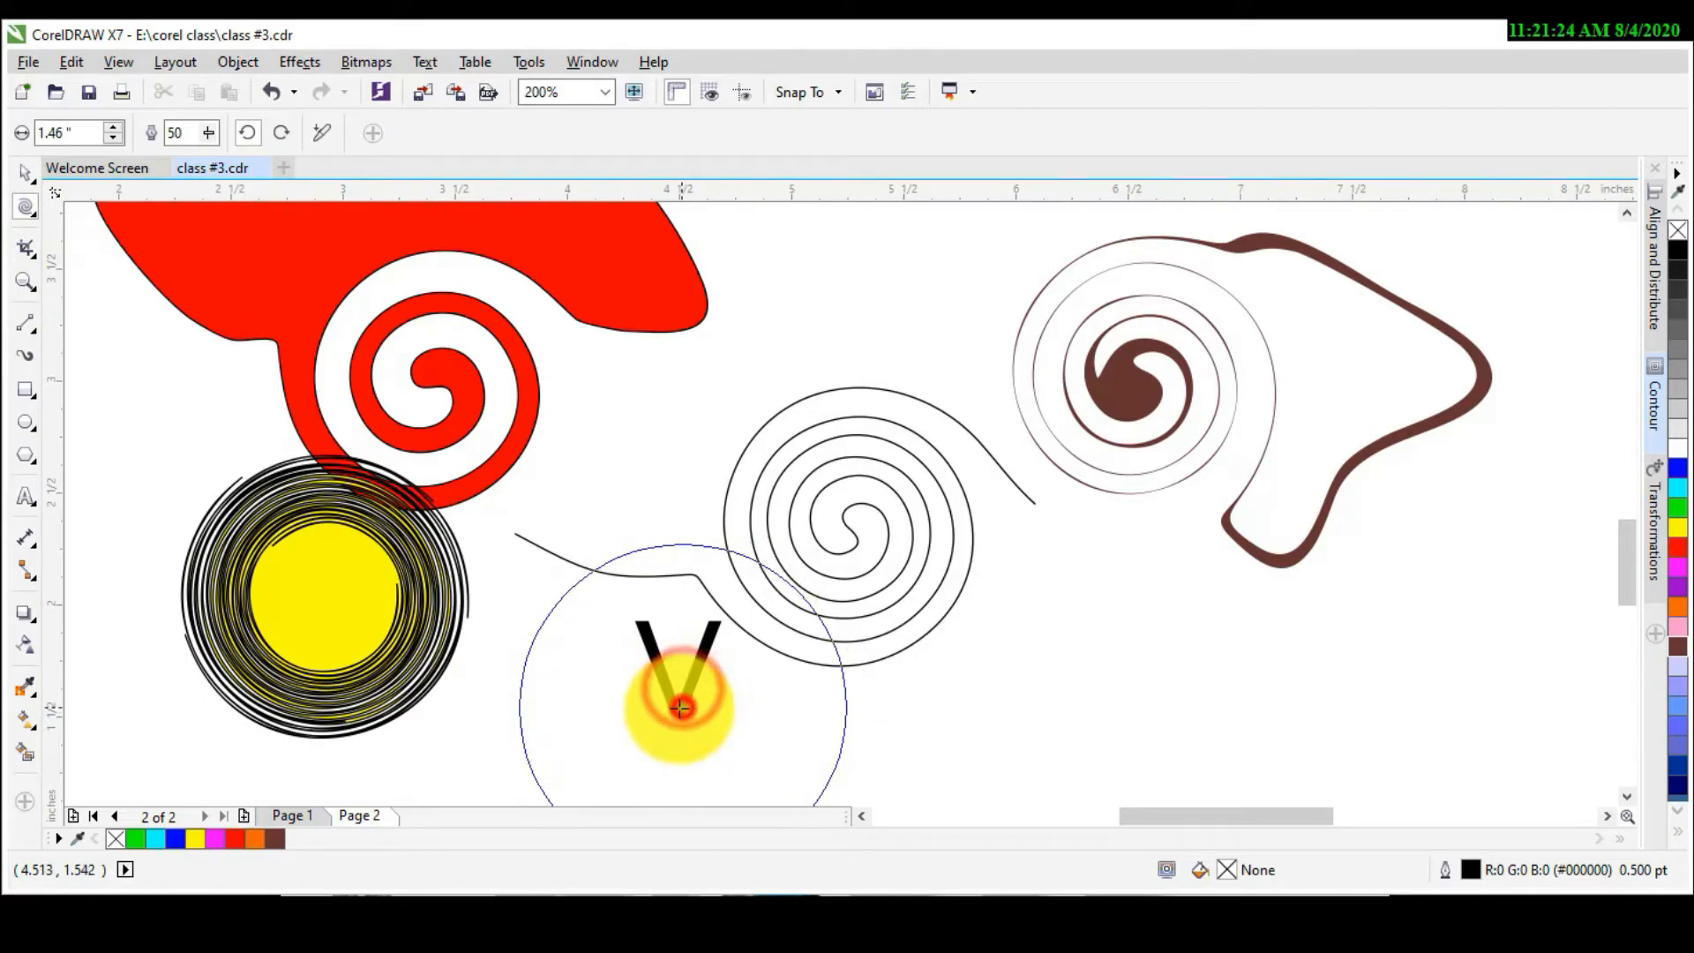
pyautogui.scroll(-1, 665, 690)
pyautogui.scroll(2, 667, 697)
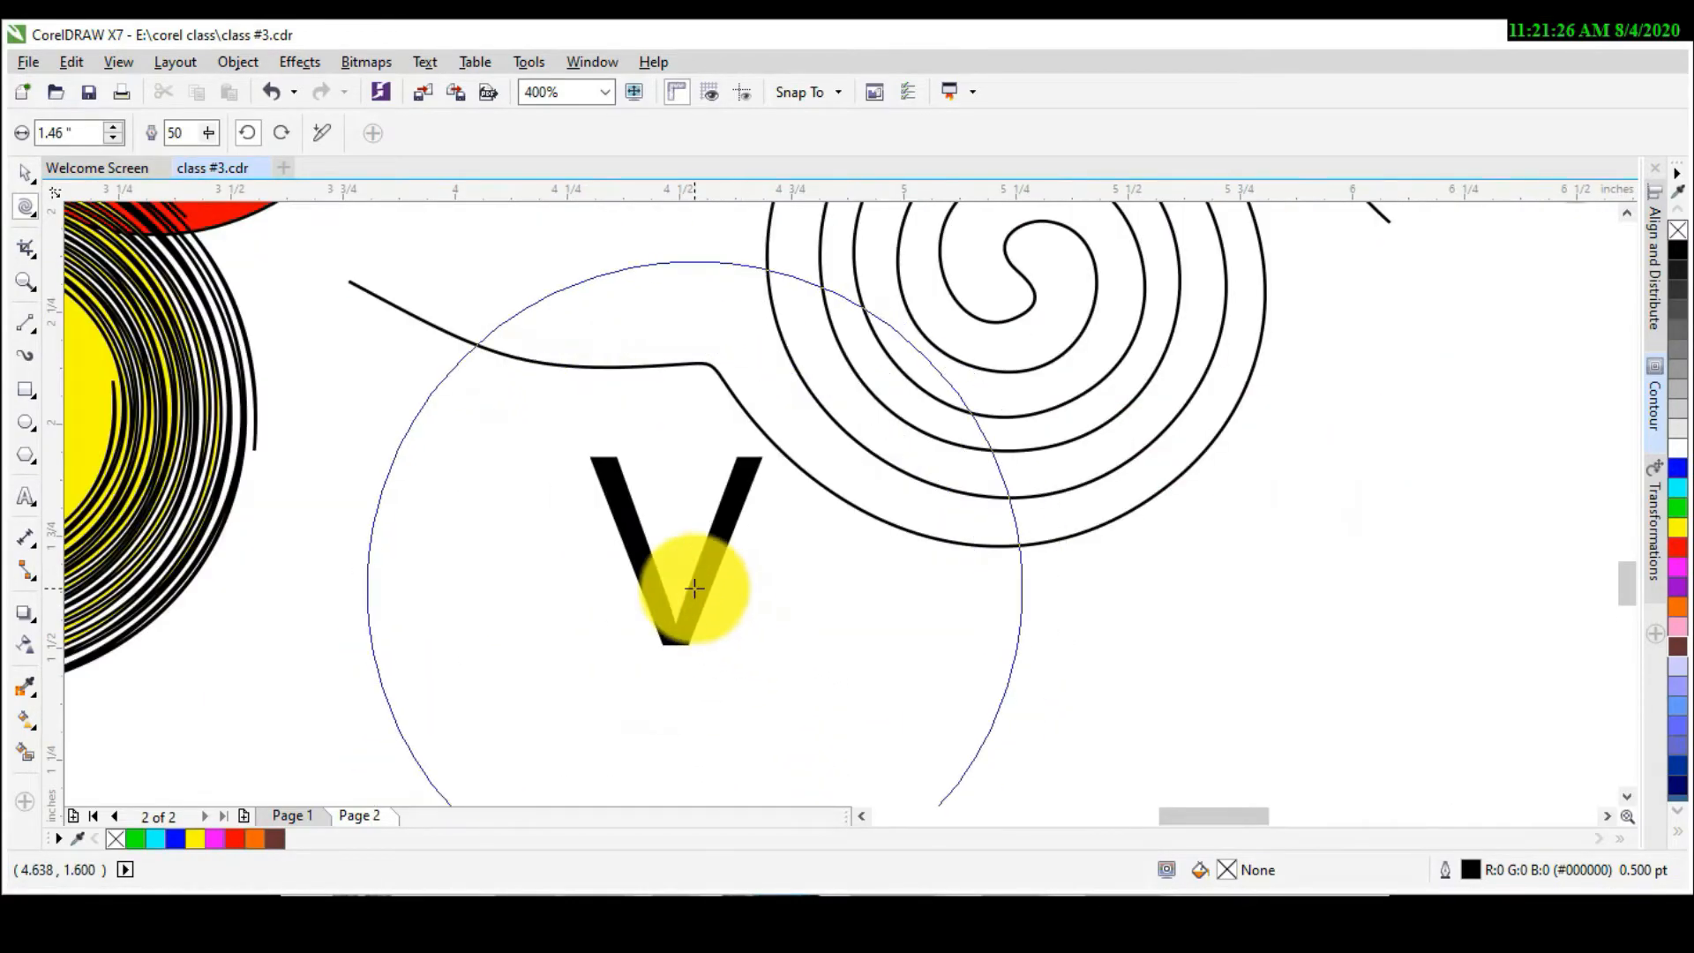
pyautogui.scroll(1, 697, 609)
pyautogui.click(697, 622)
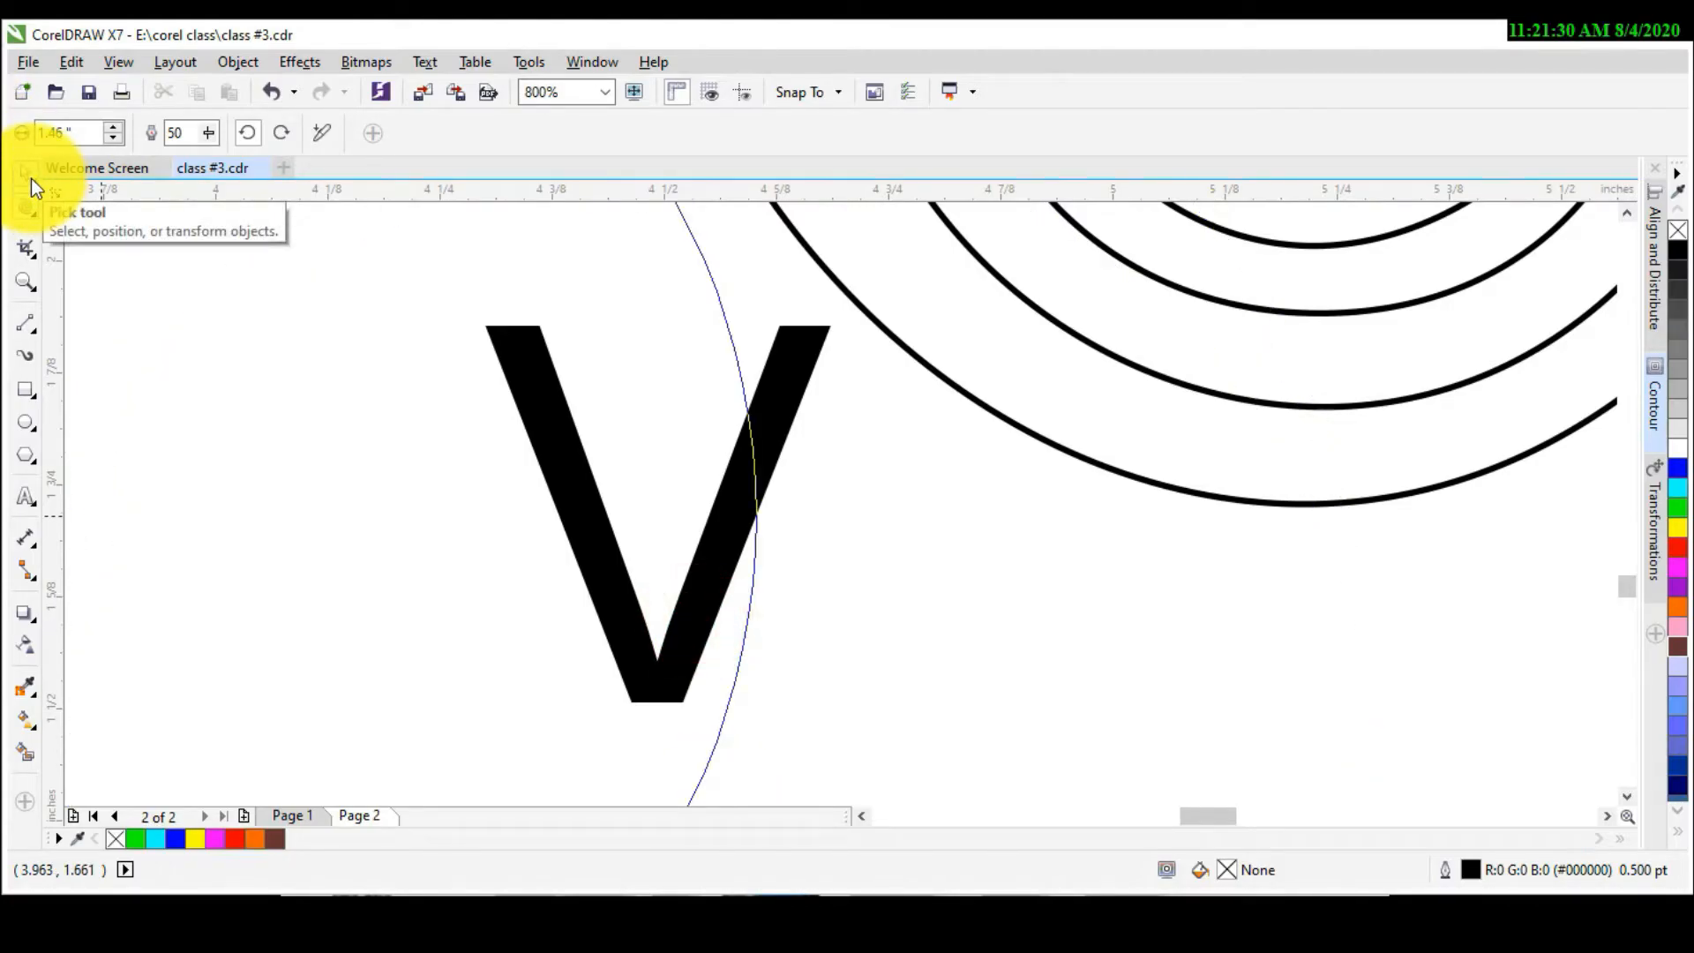
# Step: Select the letter V and convert it to curves
pyautogui.click(30, 178)
pyautogui.click(613, 566)
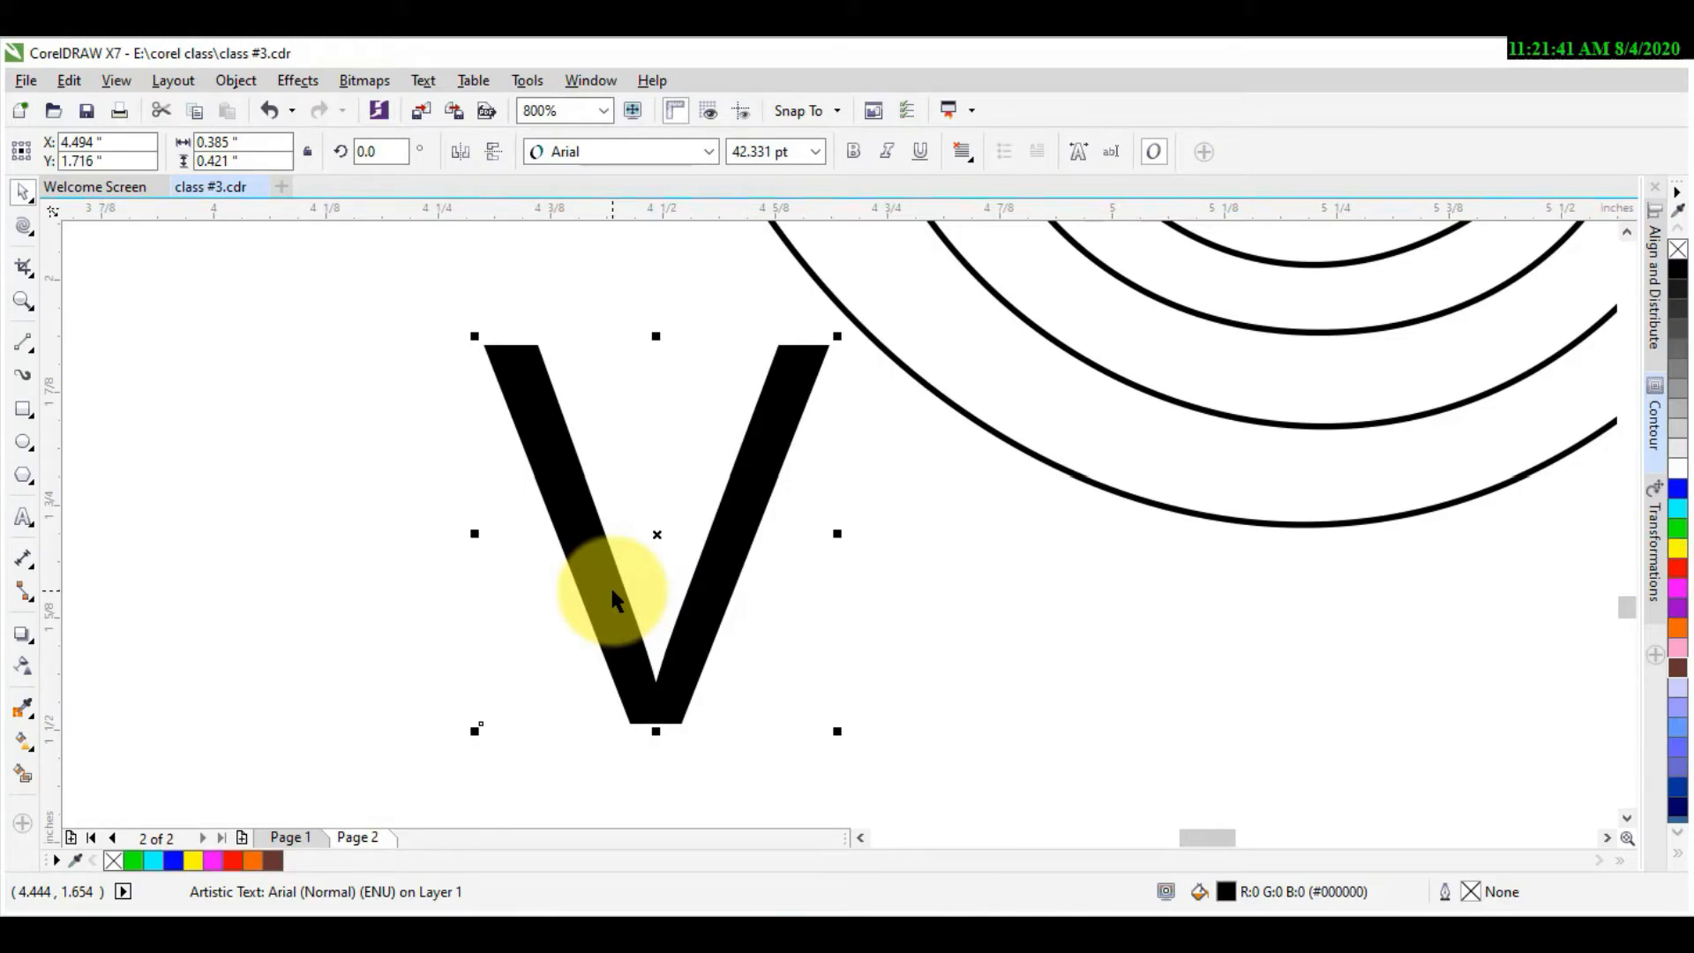
pyautogui.hotkey('ctrl', 'q')
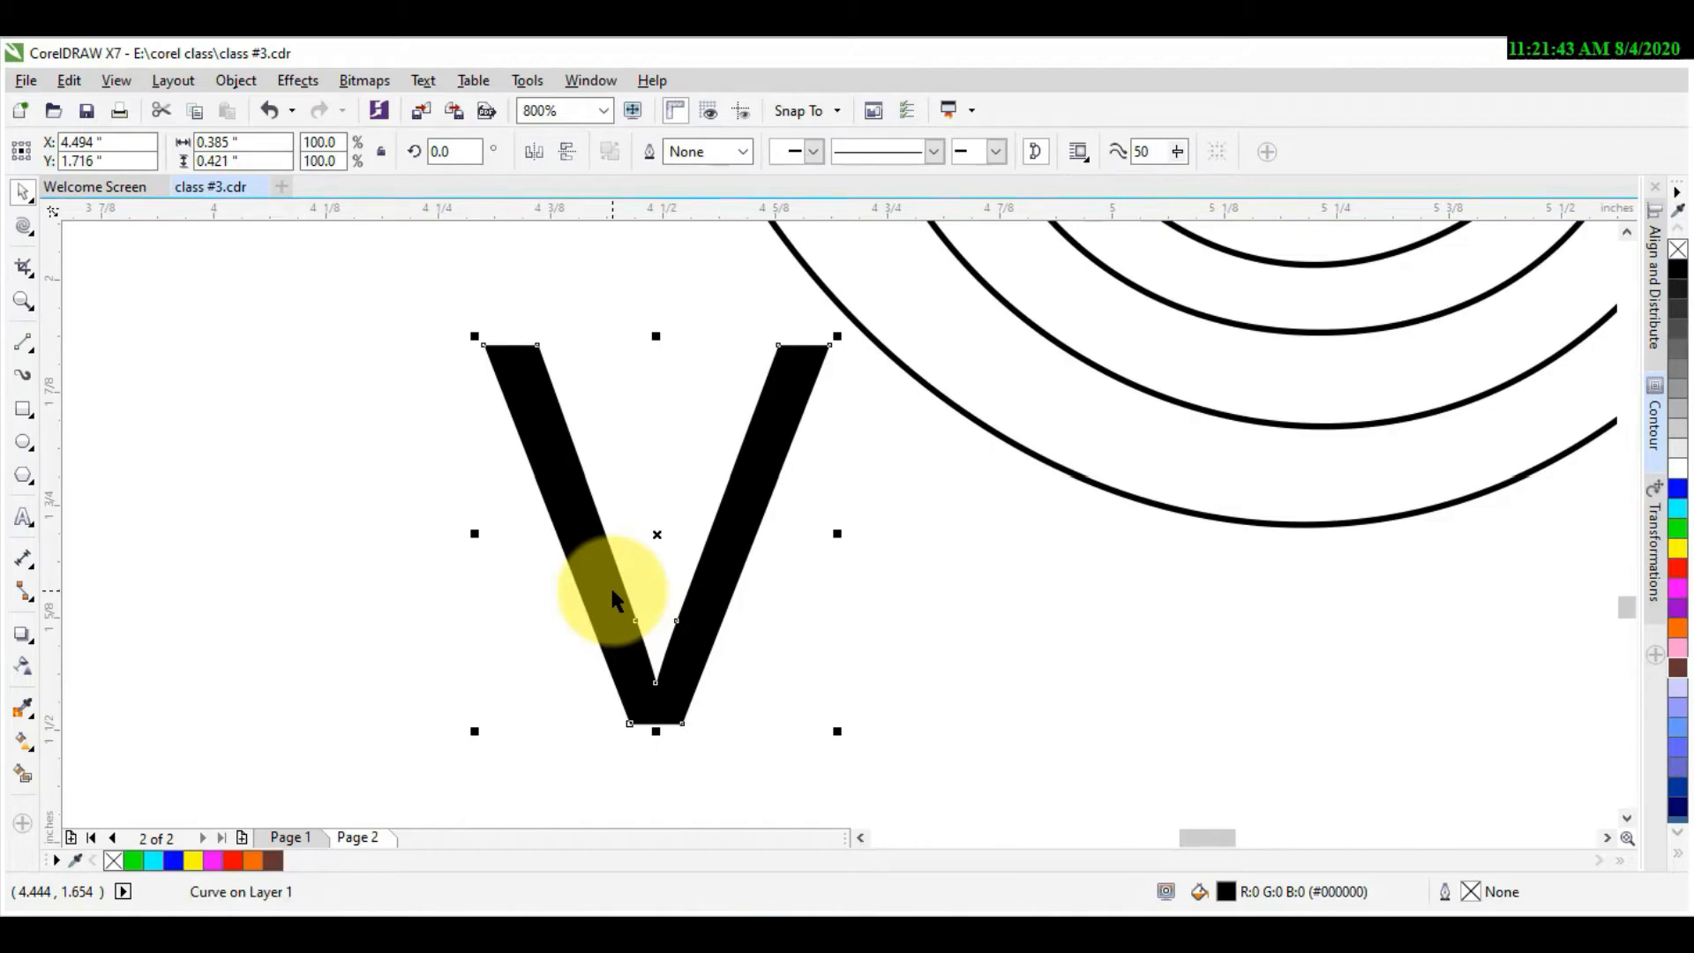
# Step: Twirl the converted letter V around its lower part into a swirl and fill it with cyan
pyautogui.click(22, 225)
pyautogui.moveTo(617, 605); pyautogui.dragTo(619, 601)
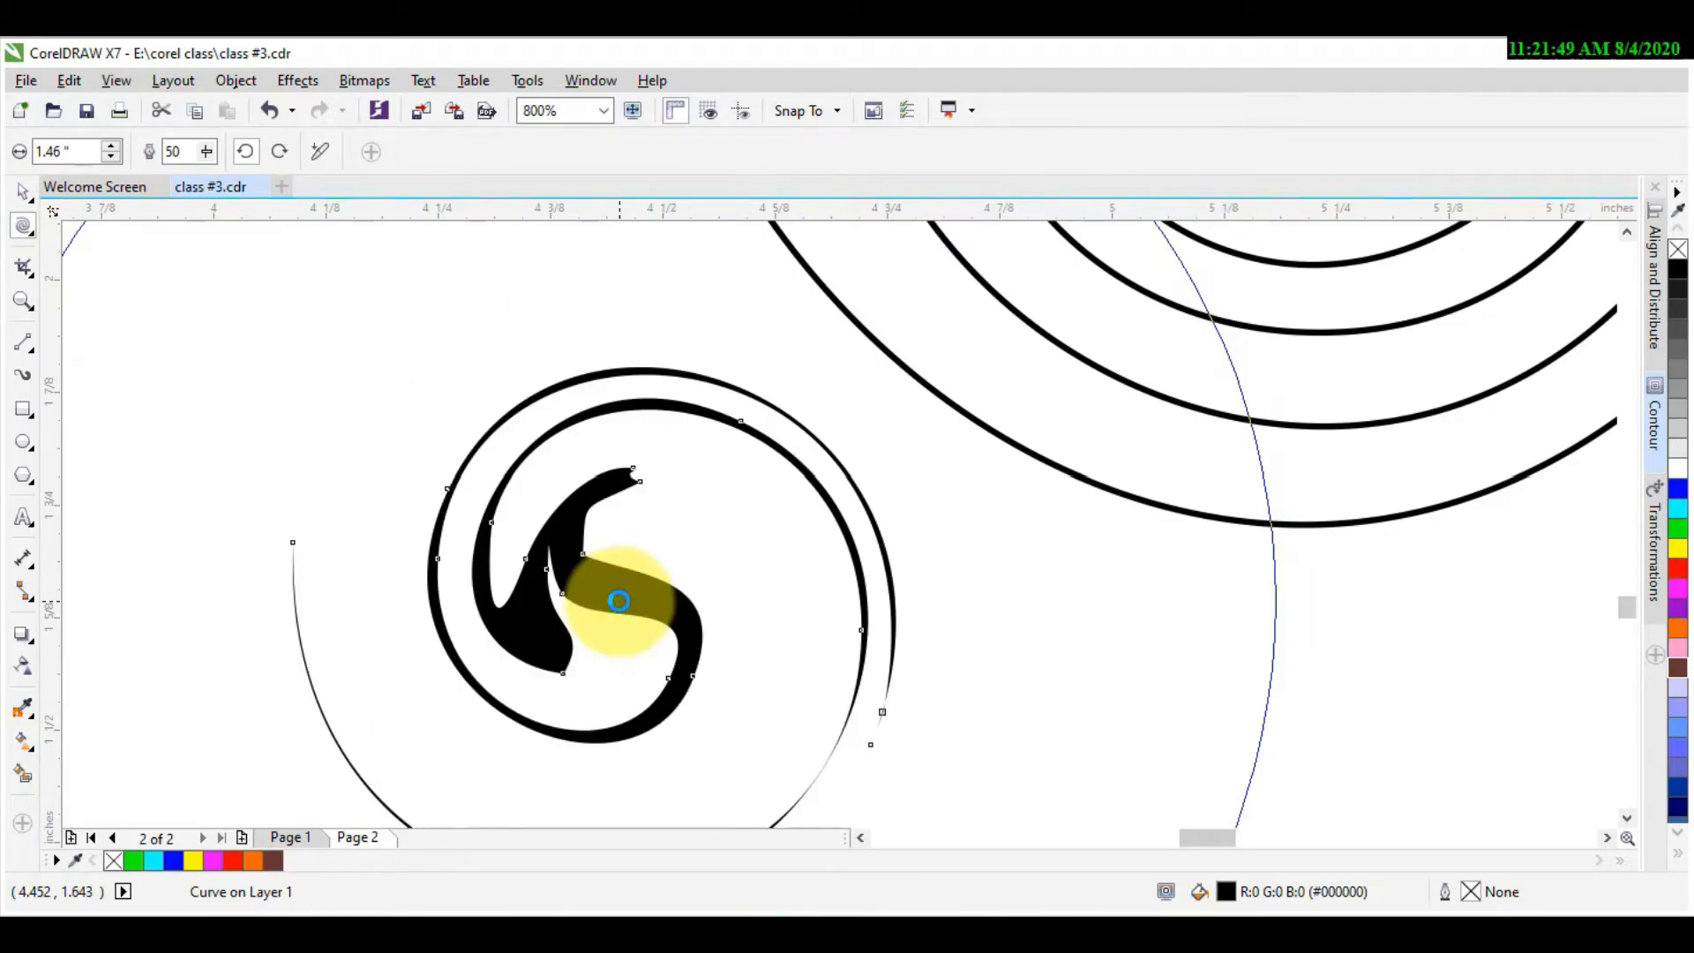
pyautogui.scroll(-2, 619, 601)
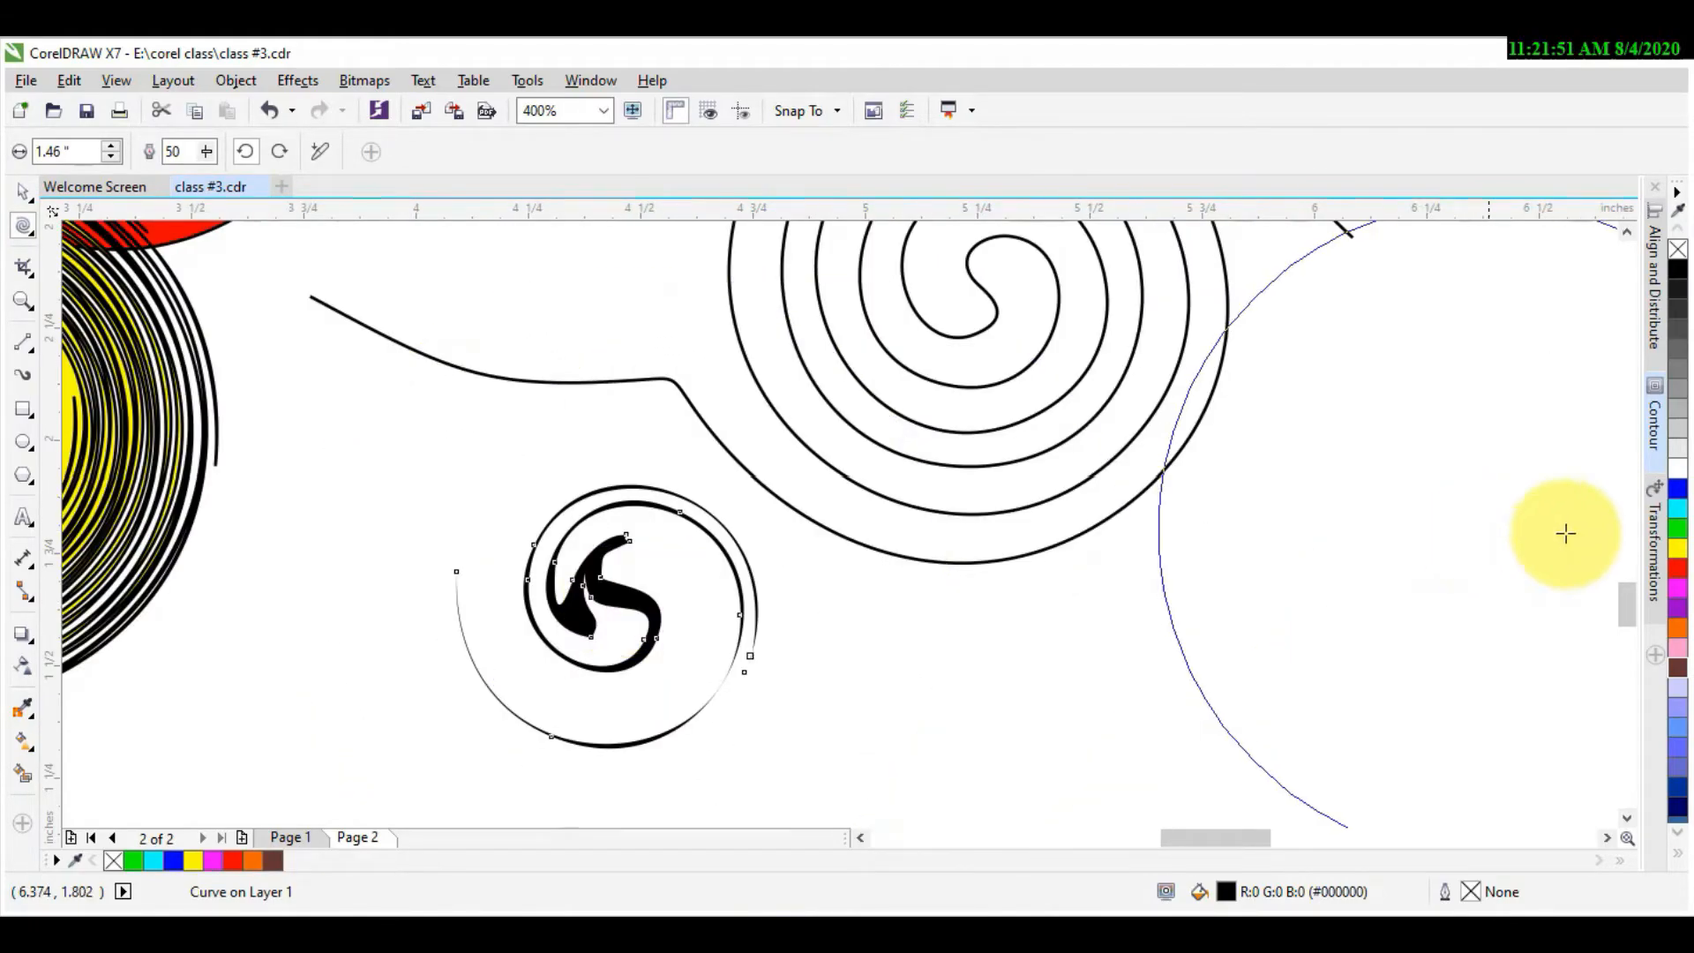
pyautogui.click(1678, 509)
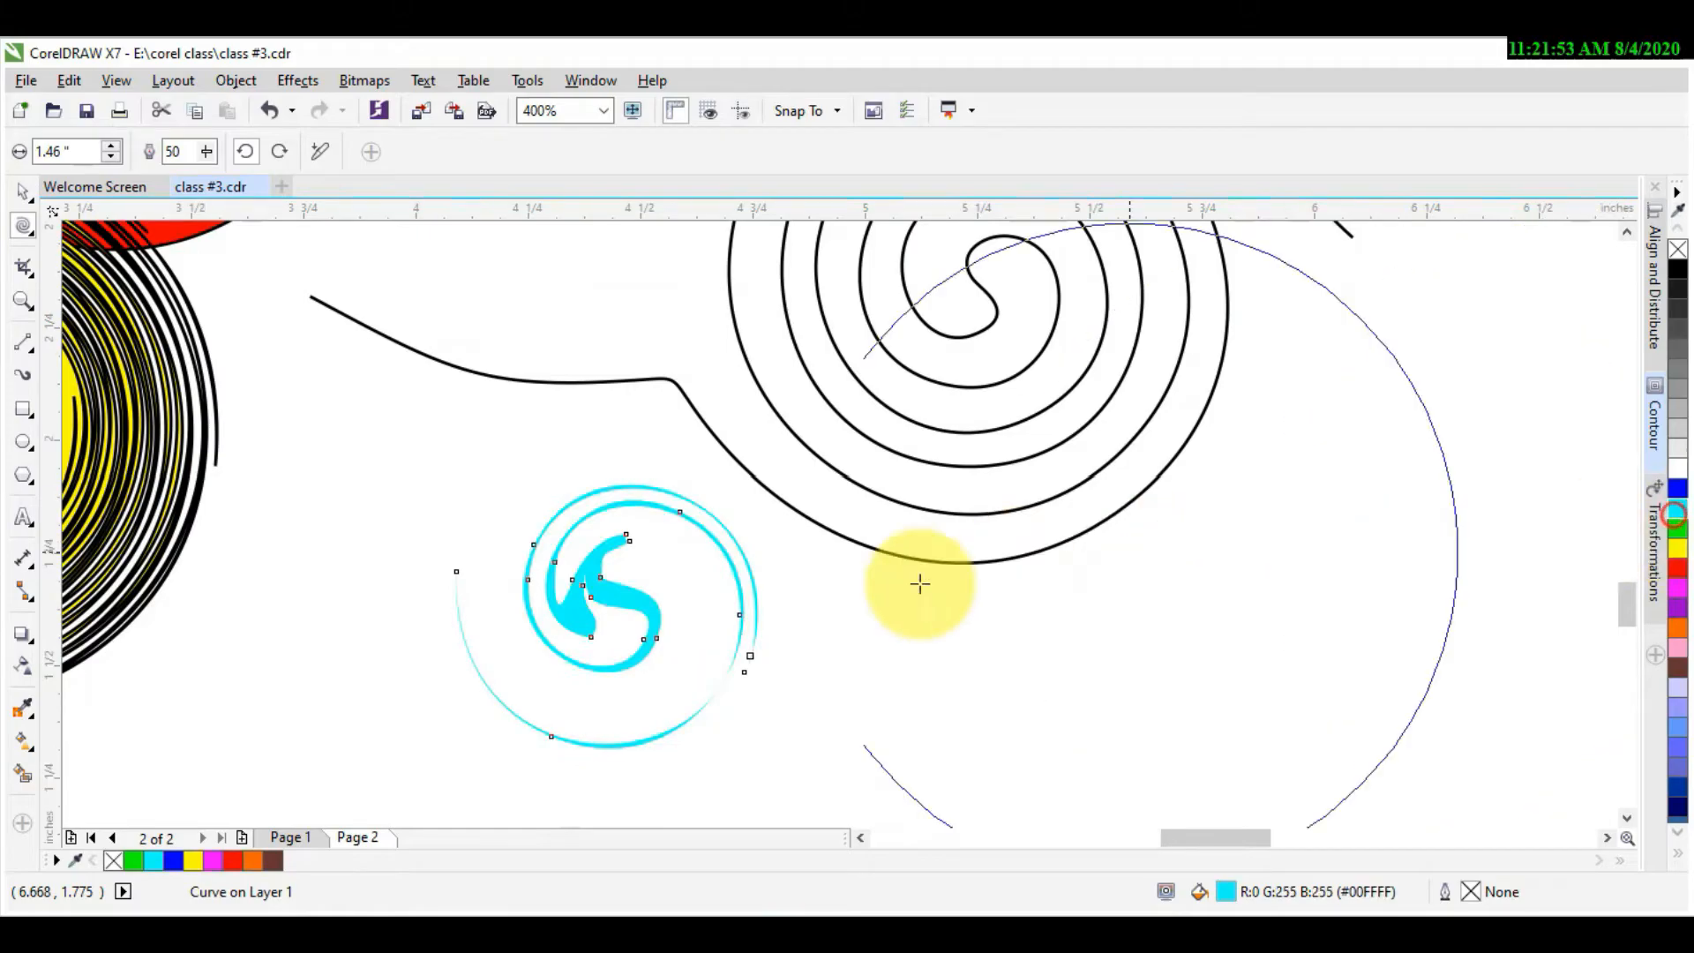
pyautogui.scroll(1, 589, 672)
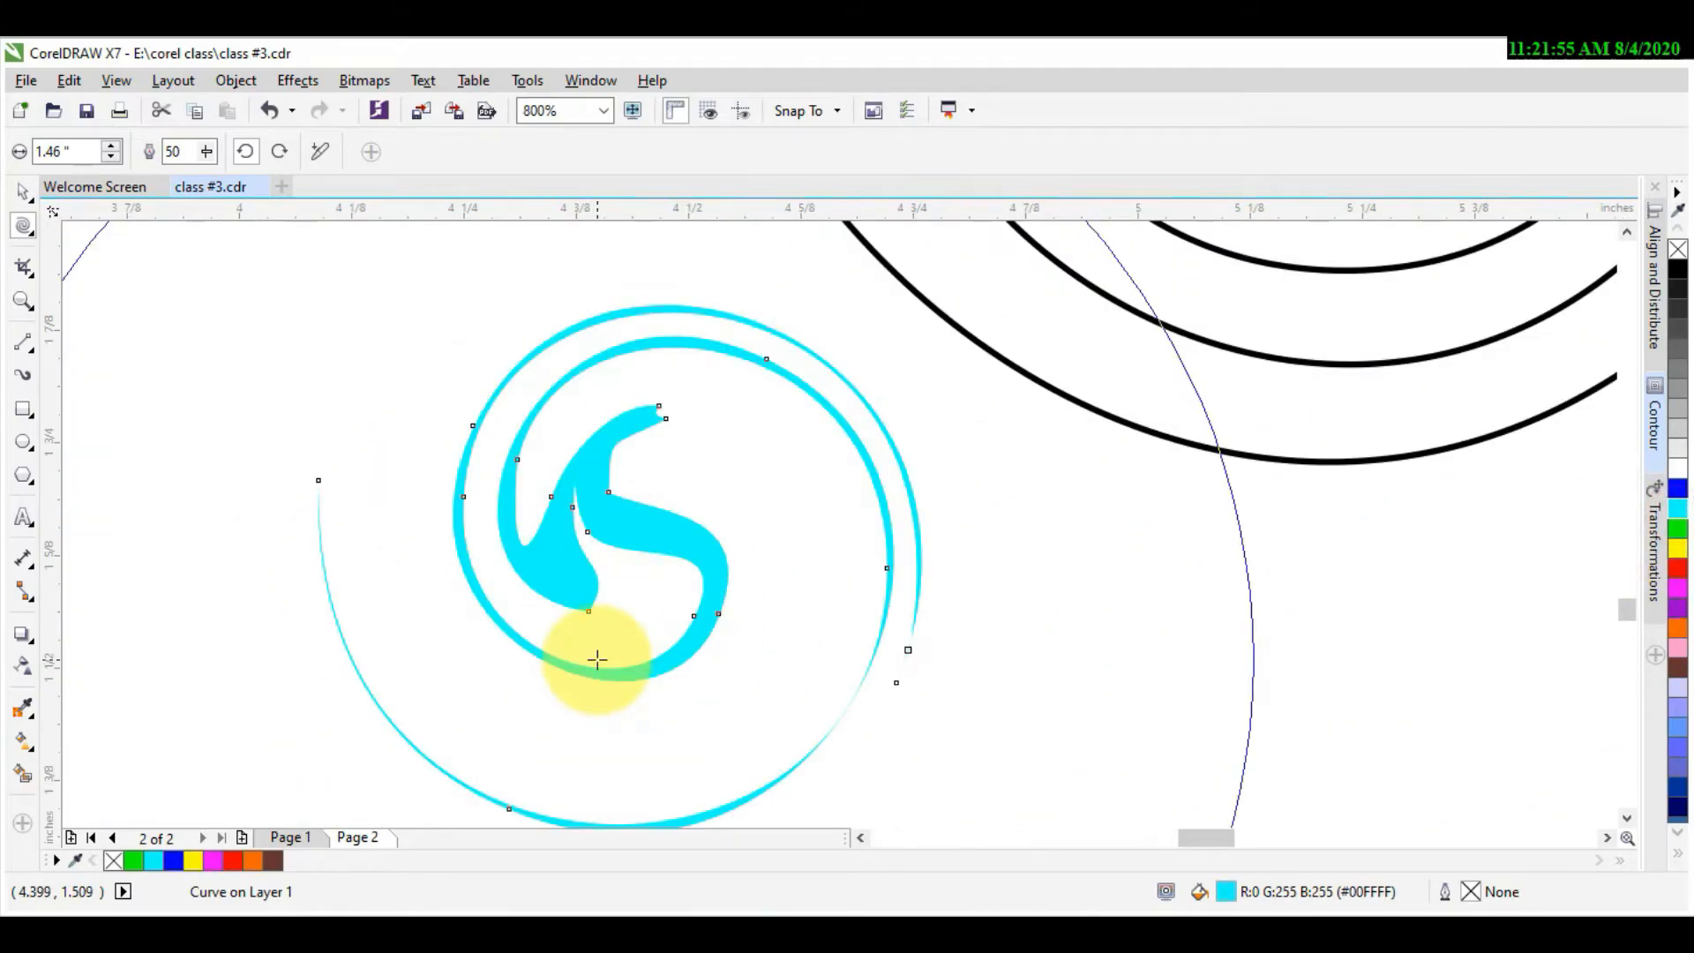
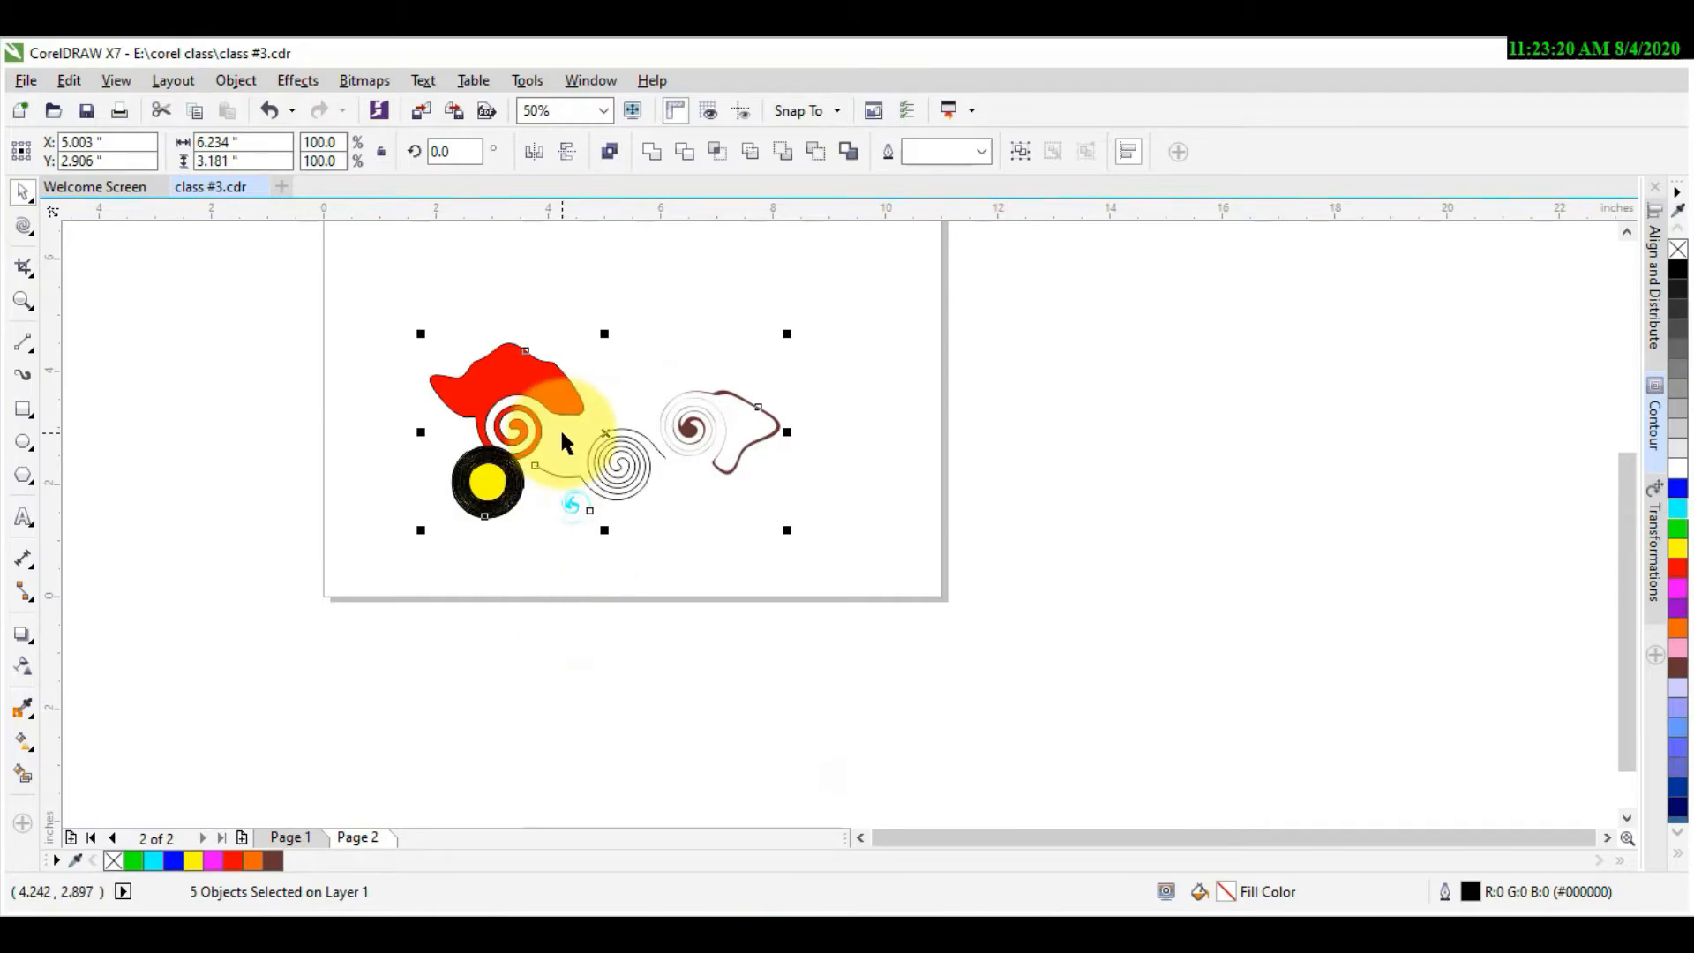
# Step: Delete all five swirled and distorted objects from page 2
pyautogui.press('Delete')
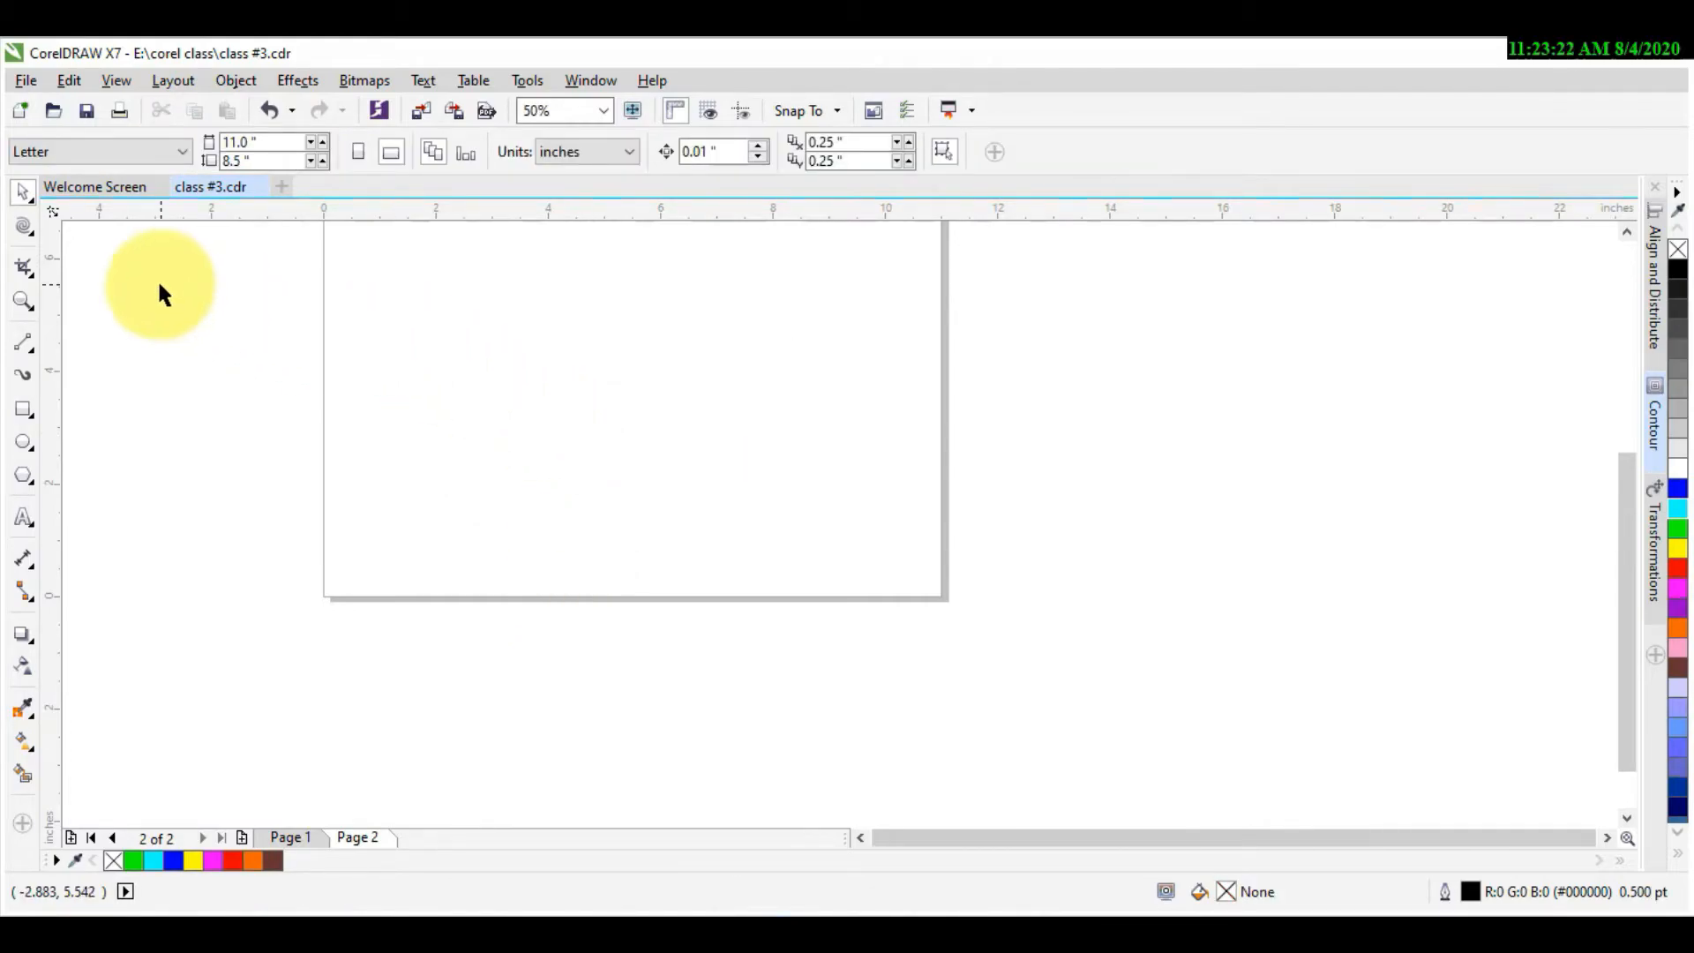
pyautogui.scroll(1, 328, 362)
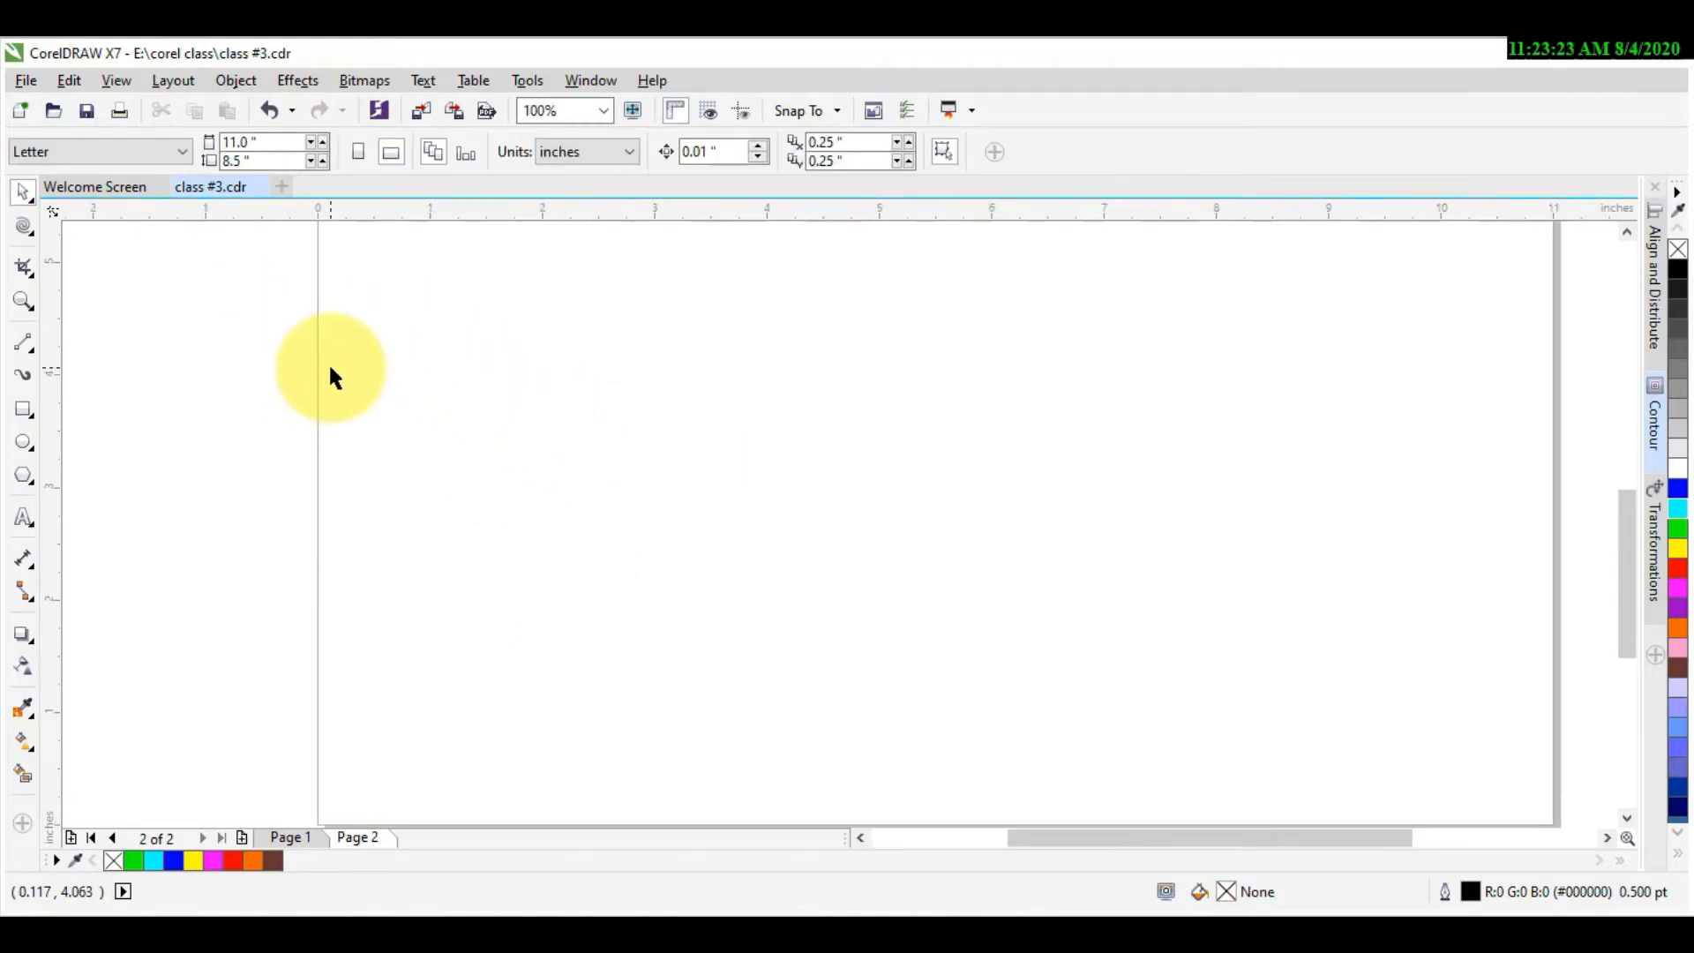
pyautogui.click(34, 235)
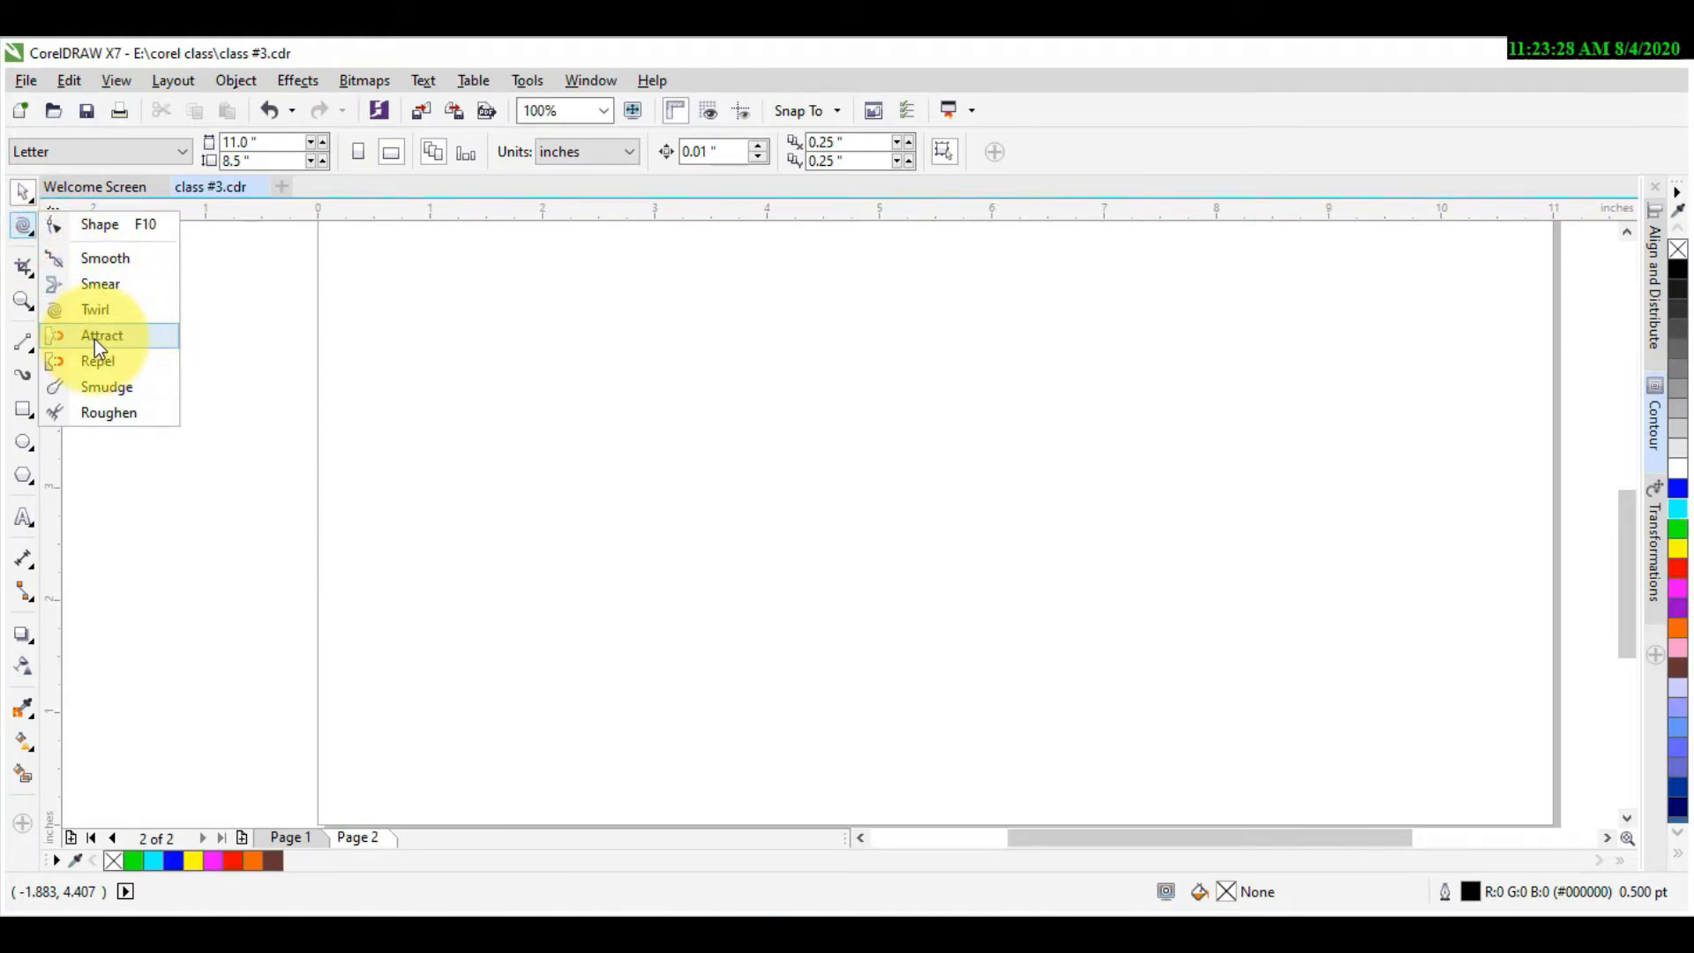
pyautogui.click(204, 517)
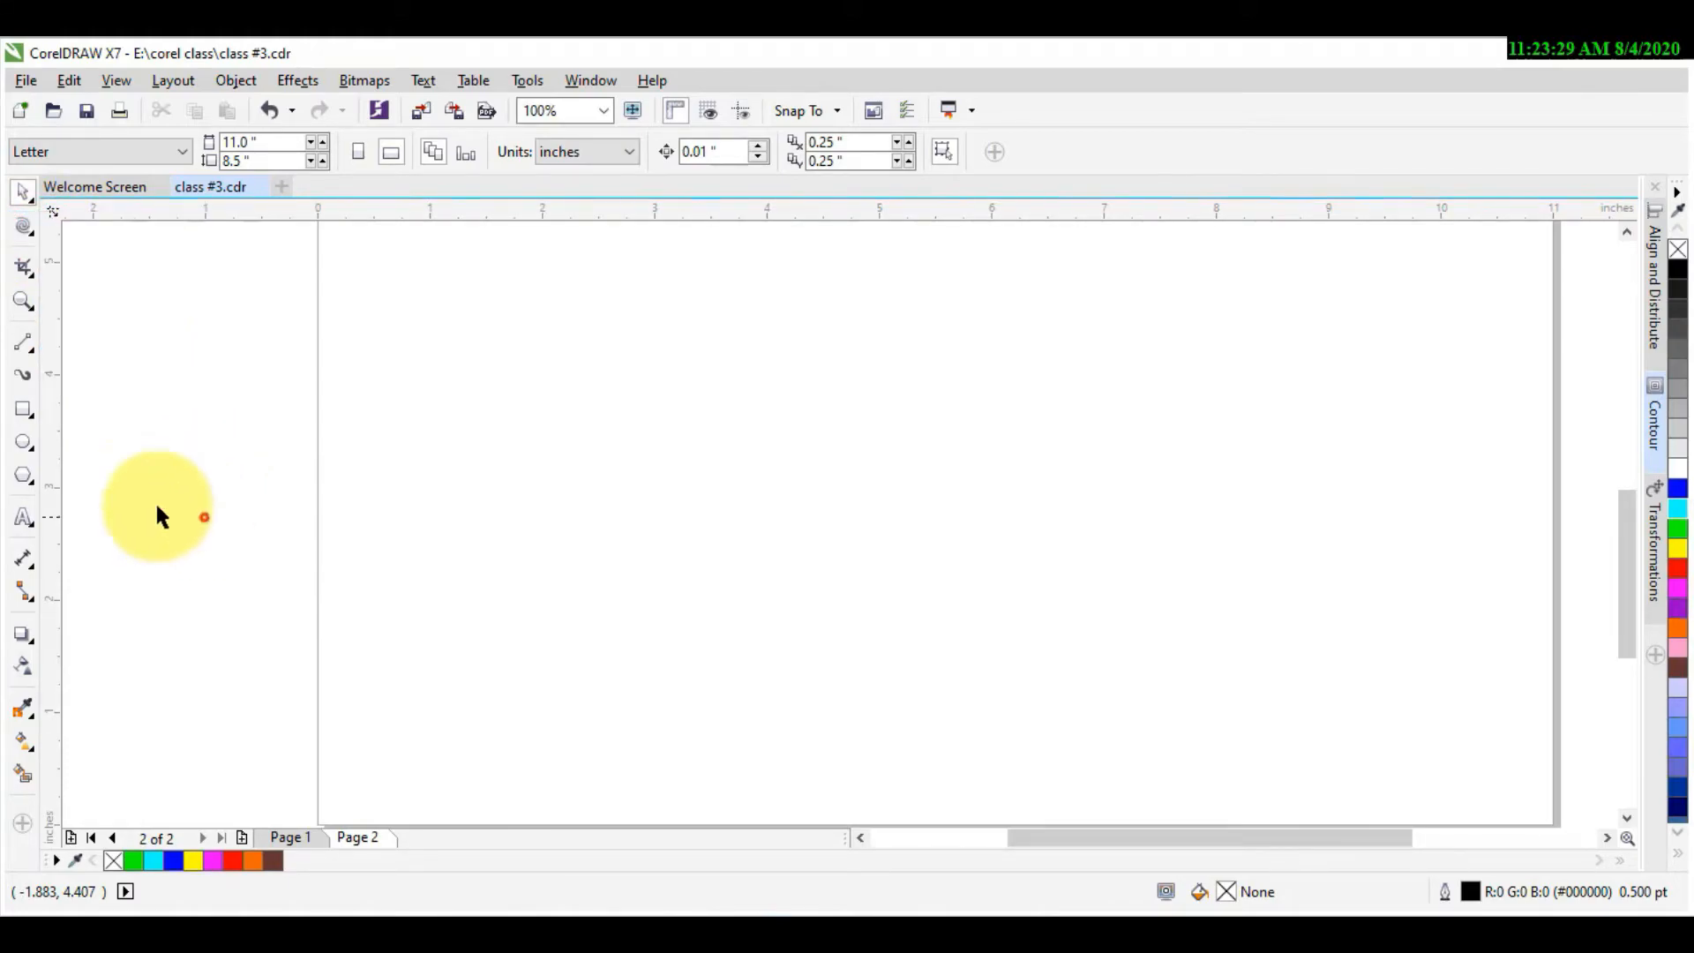
# Step: Draw a rectangle about 0.93 by 0.82 inches and a horizontal line about 1.7 inches long to its right
pyautogui.click(23, 413)
pyautogui.moveTo(520, 306); pyautogui.dragTo(625, 399)
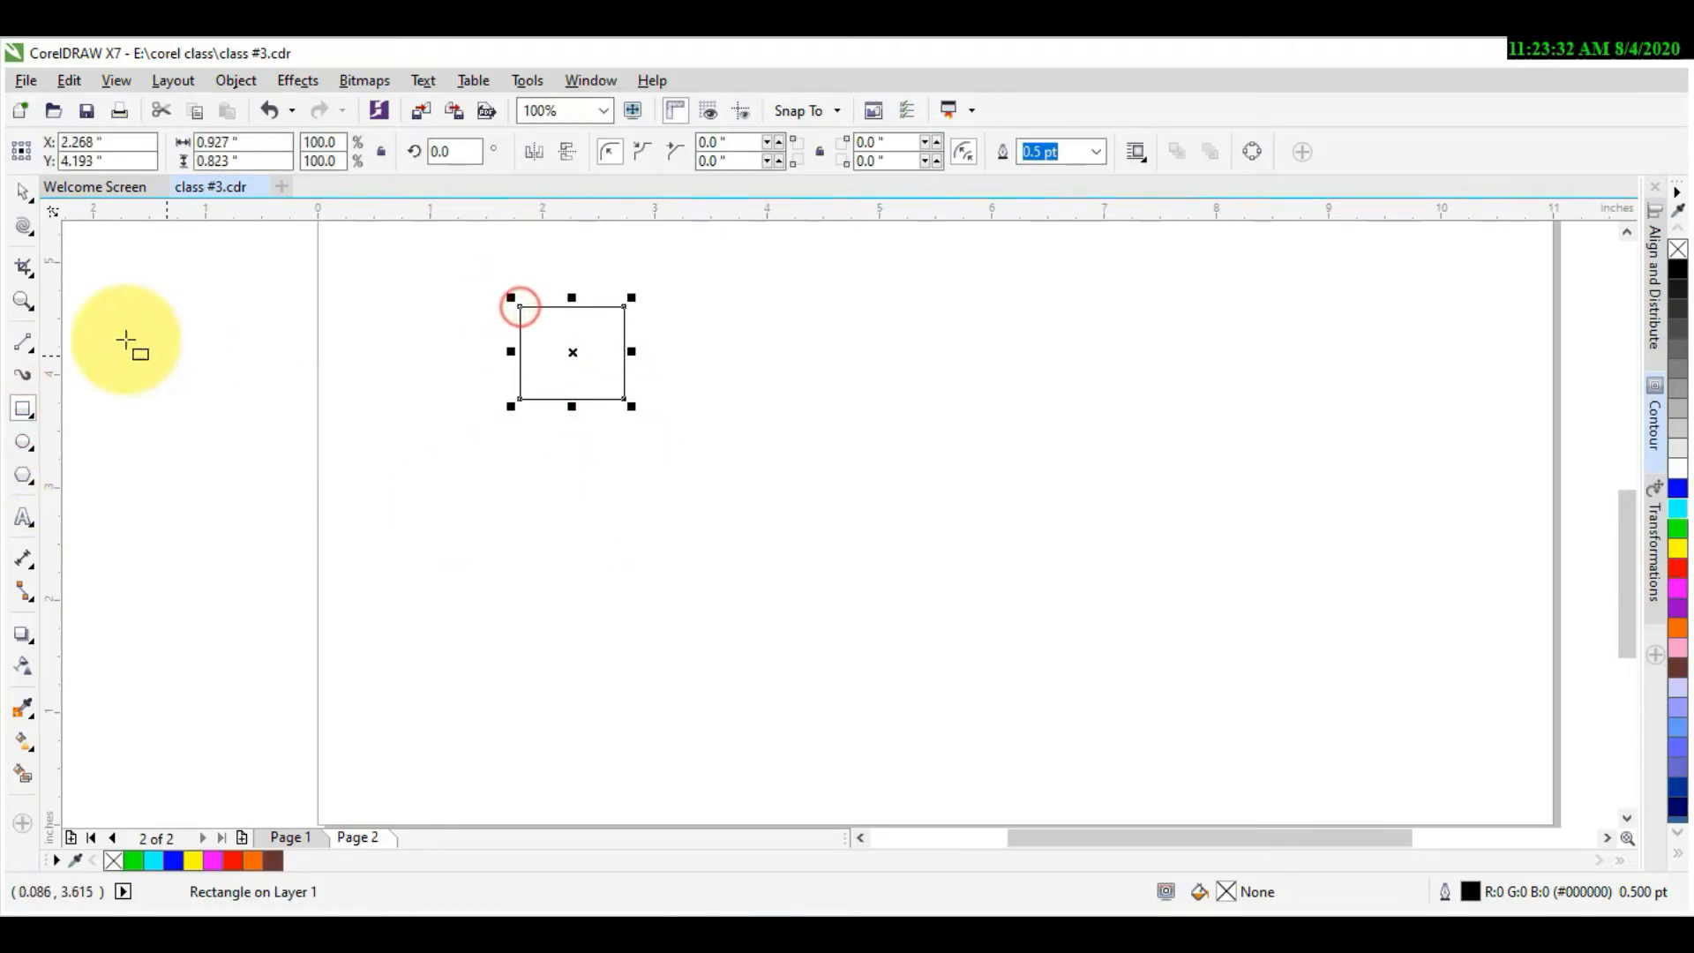
pyautogui.click(24, 343)
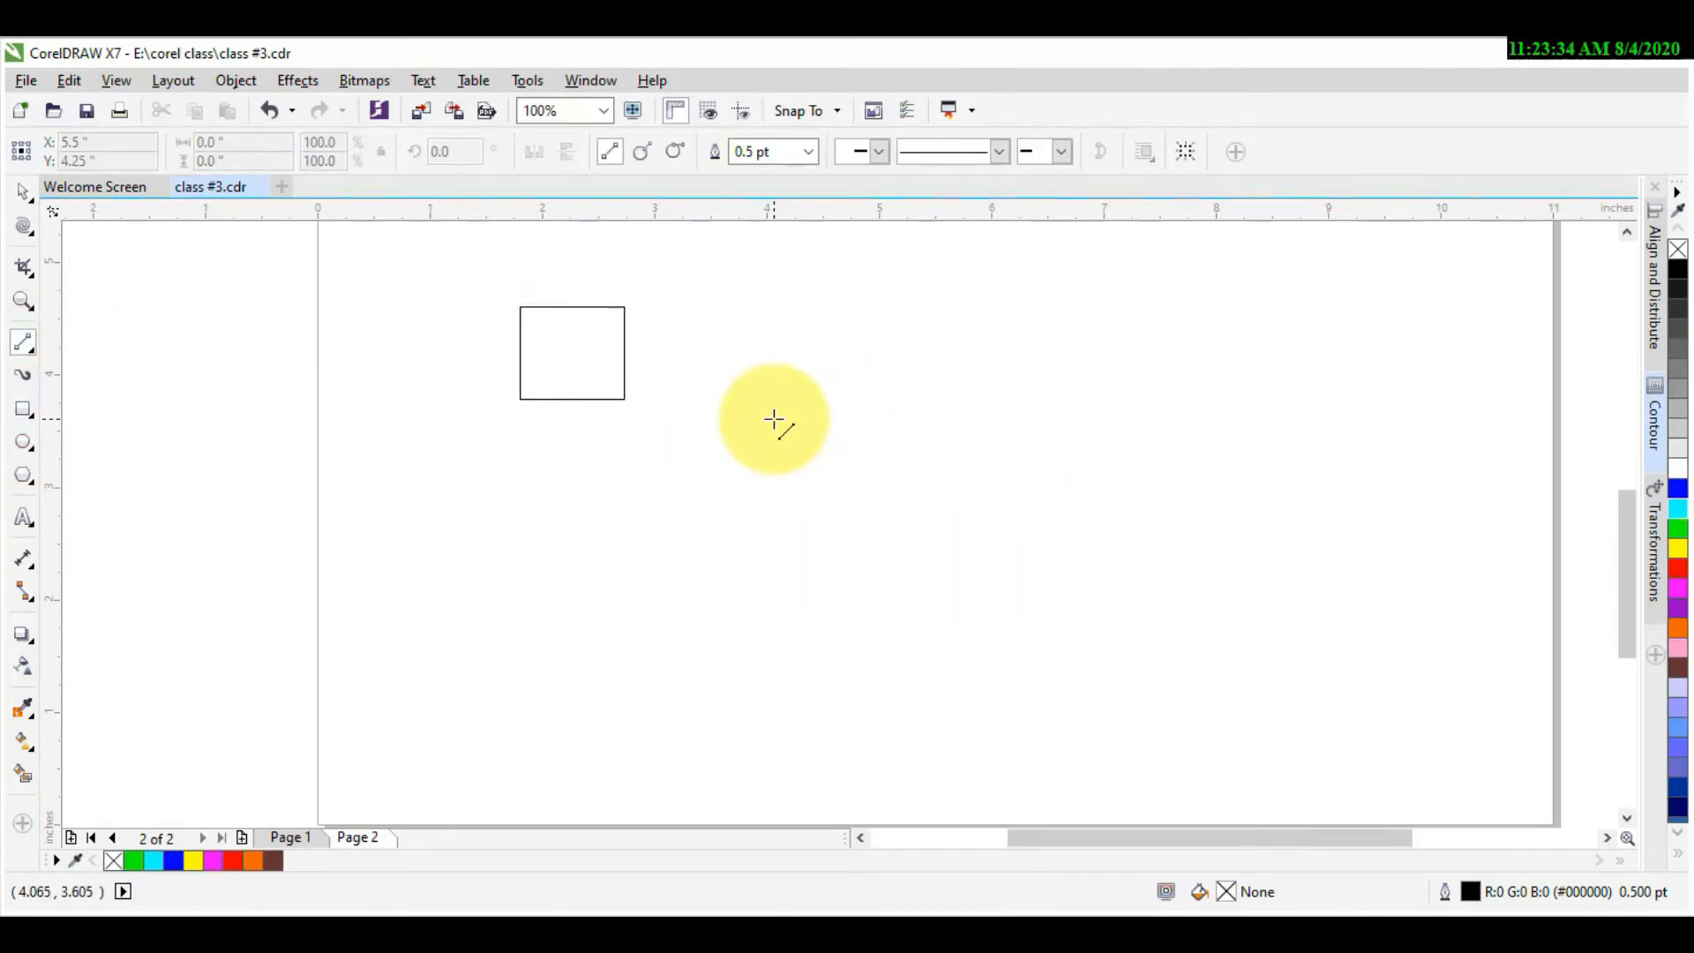
pyautogui.click(777, 422)
pyautogui.click(974, 433)
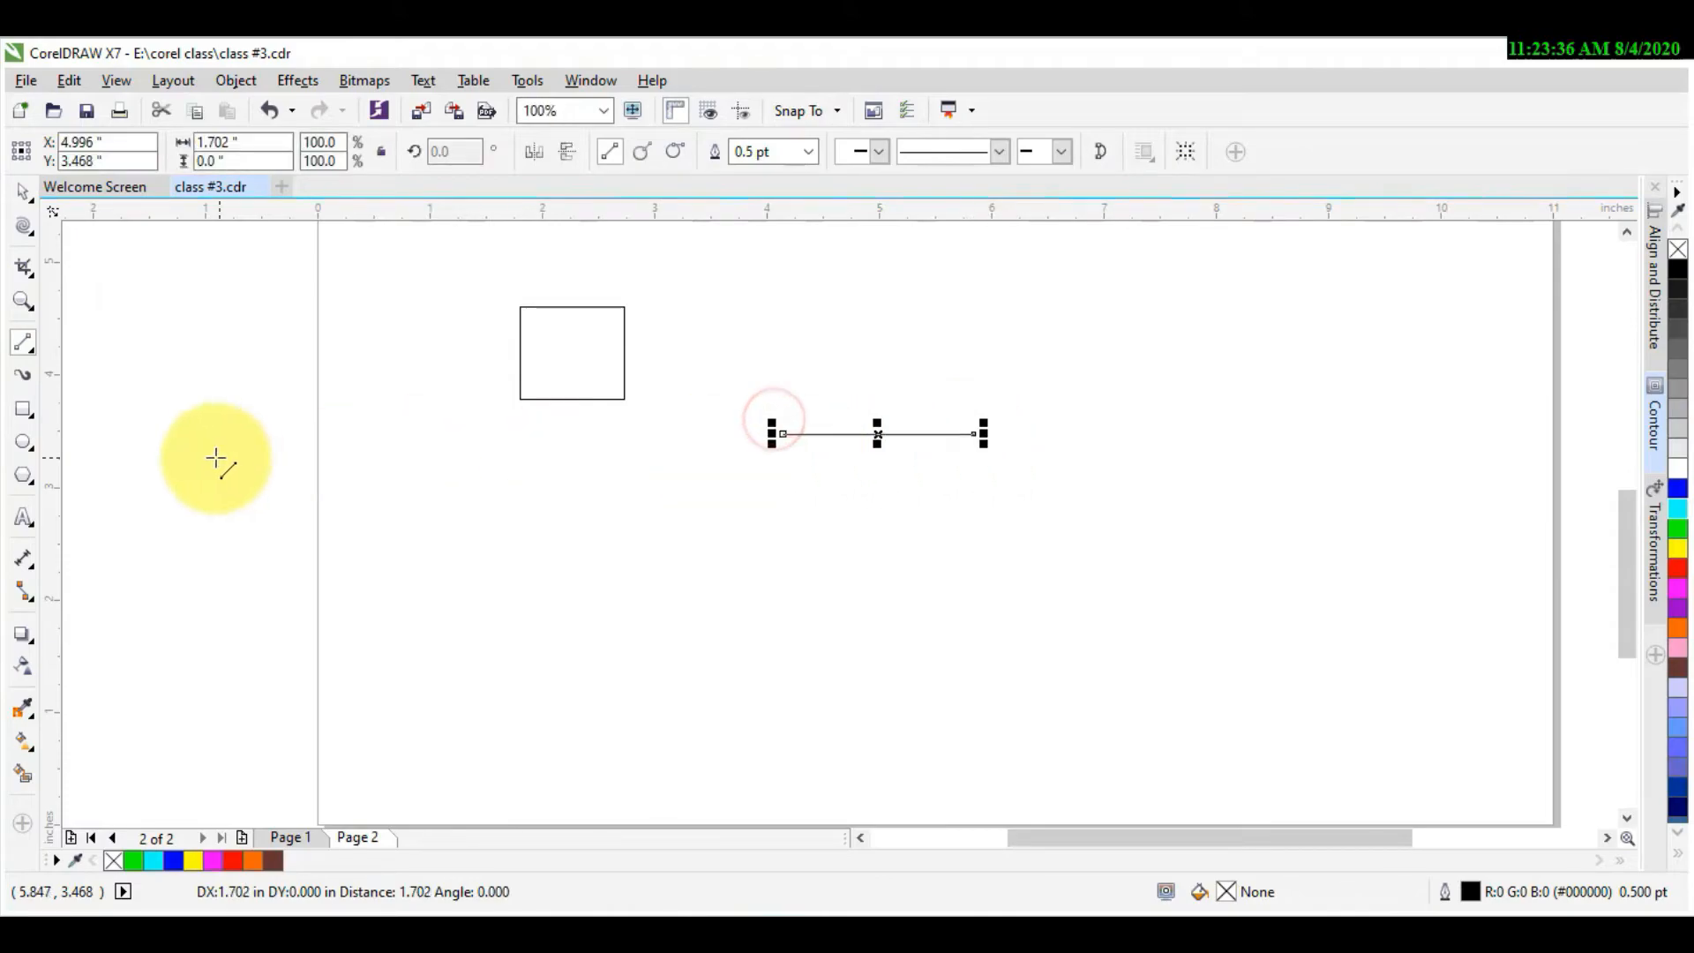
# Step: Draw a circle about 1.9 inches across and place it to the right of the horizontal line
pyautogui.click(24, 442)
pyautogui.moveTo(541, 522); pyautogui.dragTo(754, 675)
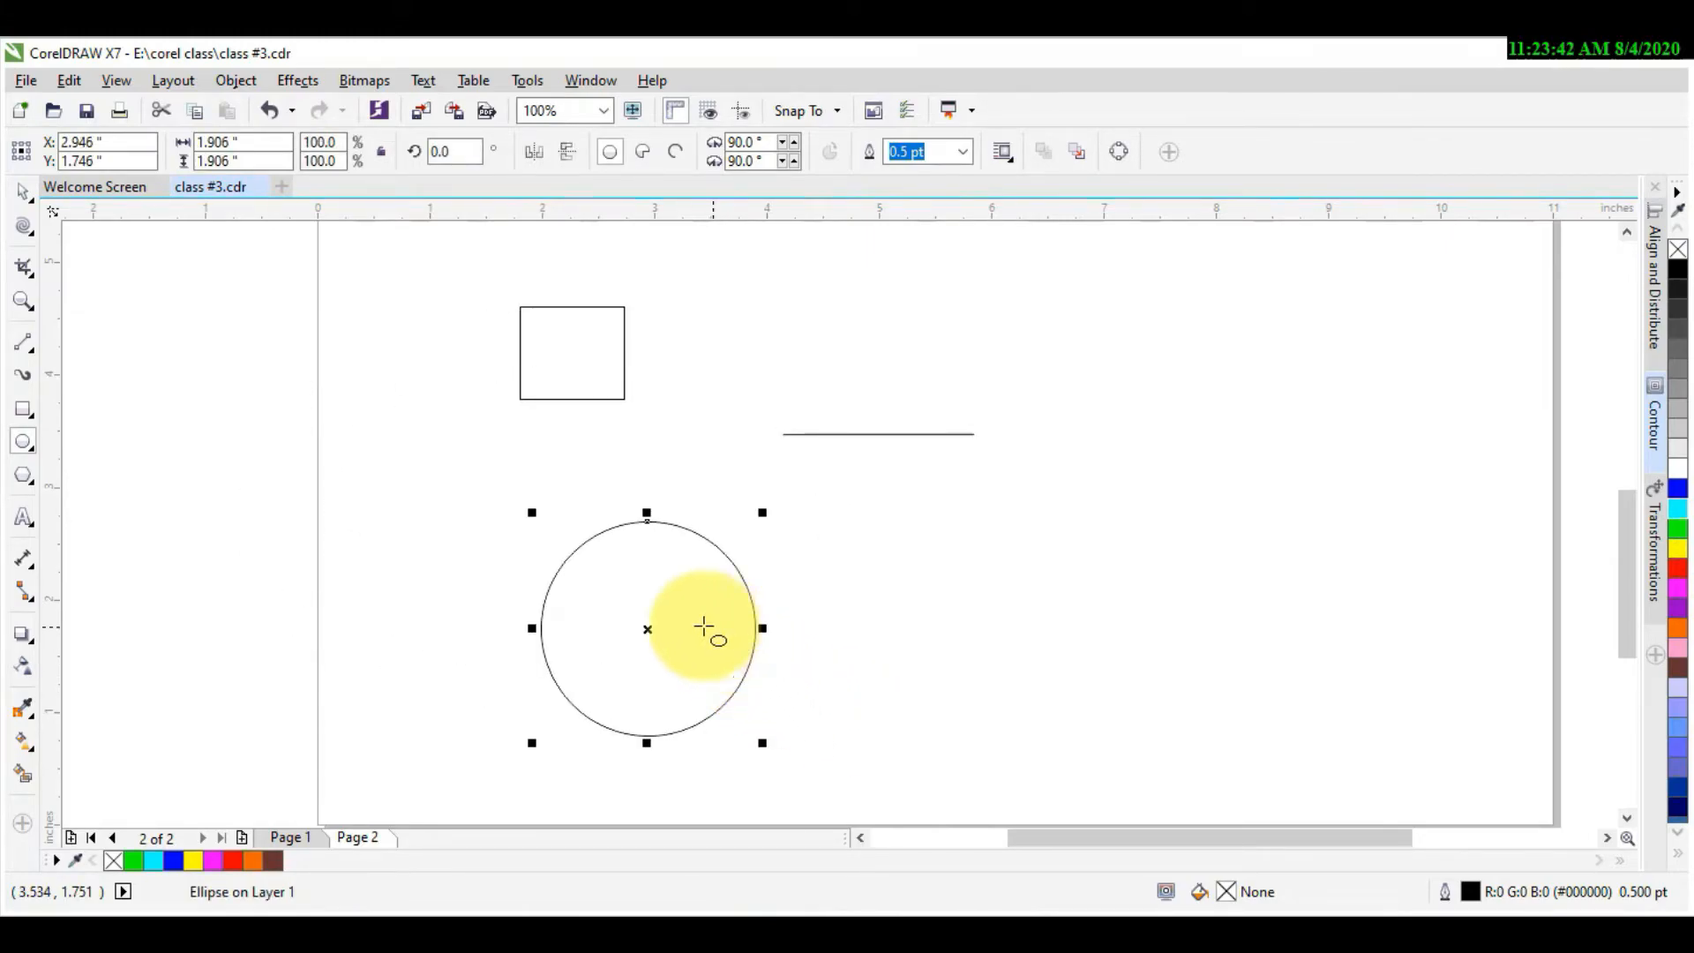
pyautogui.moveTo(647, 628)
pyautogui.mouseDown()
pyautogui.moveTo(1199, 454)
pyautogui.moveTo(1196, 409)
pyautogui.mouseUp()
# Step: Reshape the rectangle with the Attract tool, pulling its corners and sides inward into a small irregular curve
pyautogui.click(34, 238)
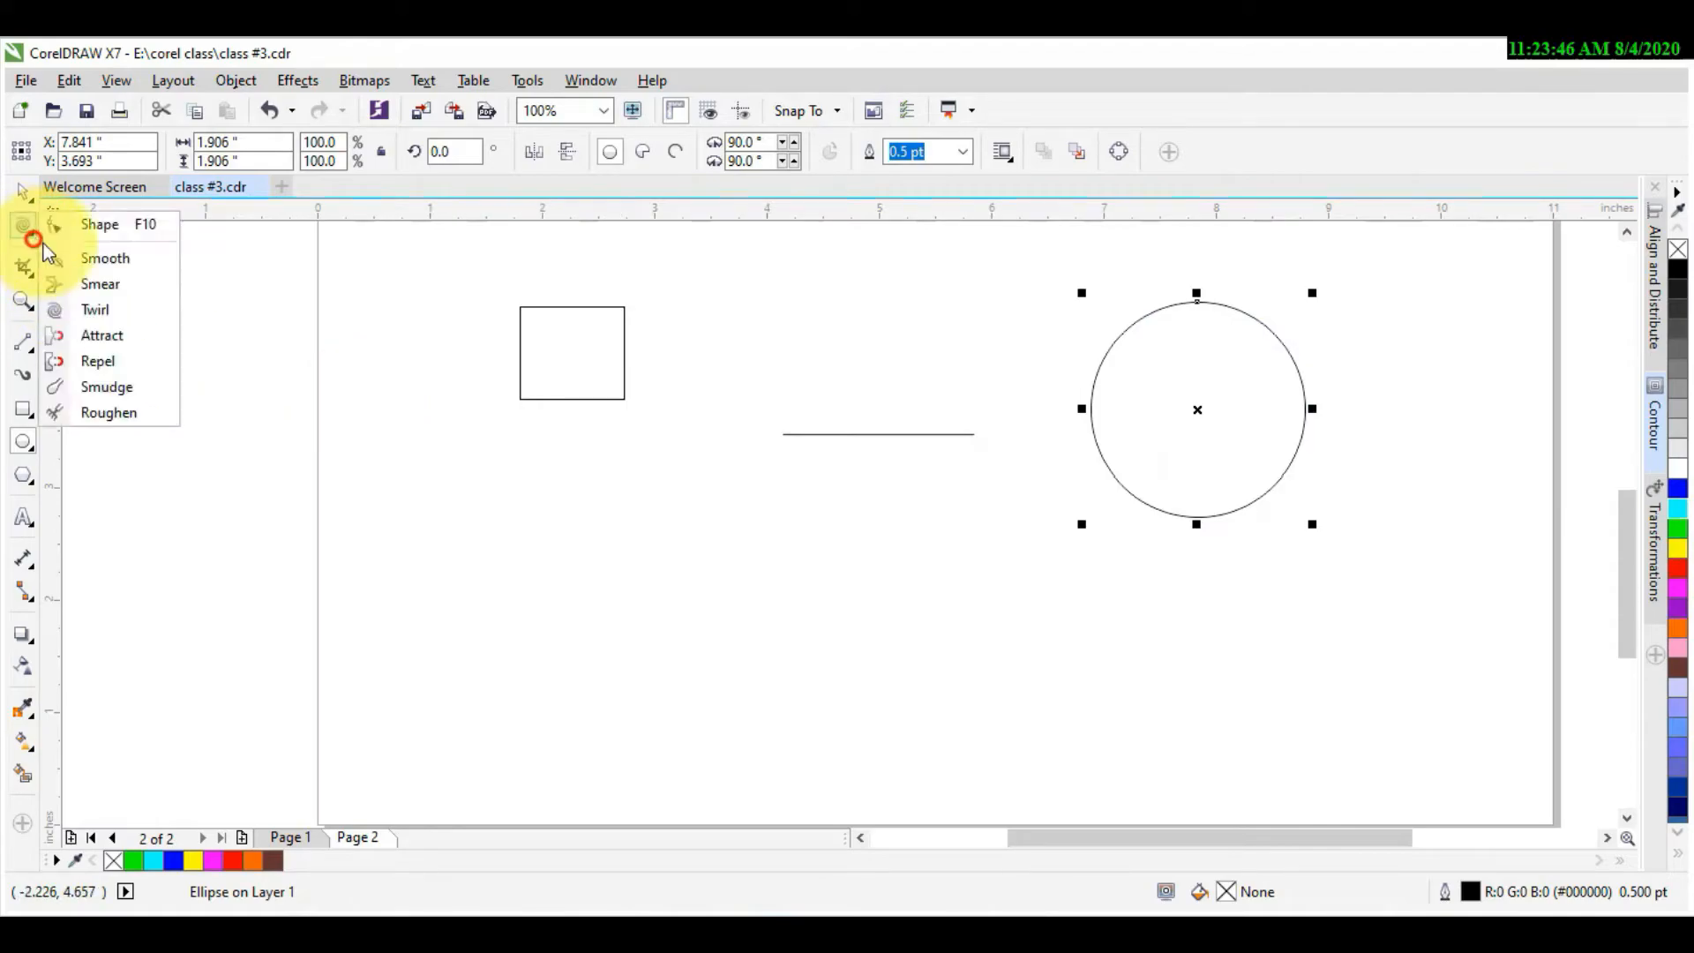
pyautogui.click(111, 338)
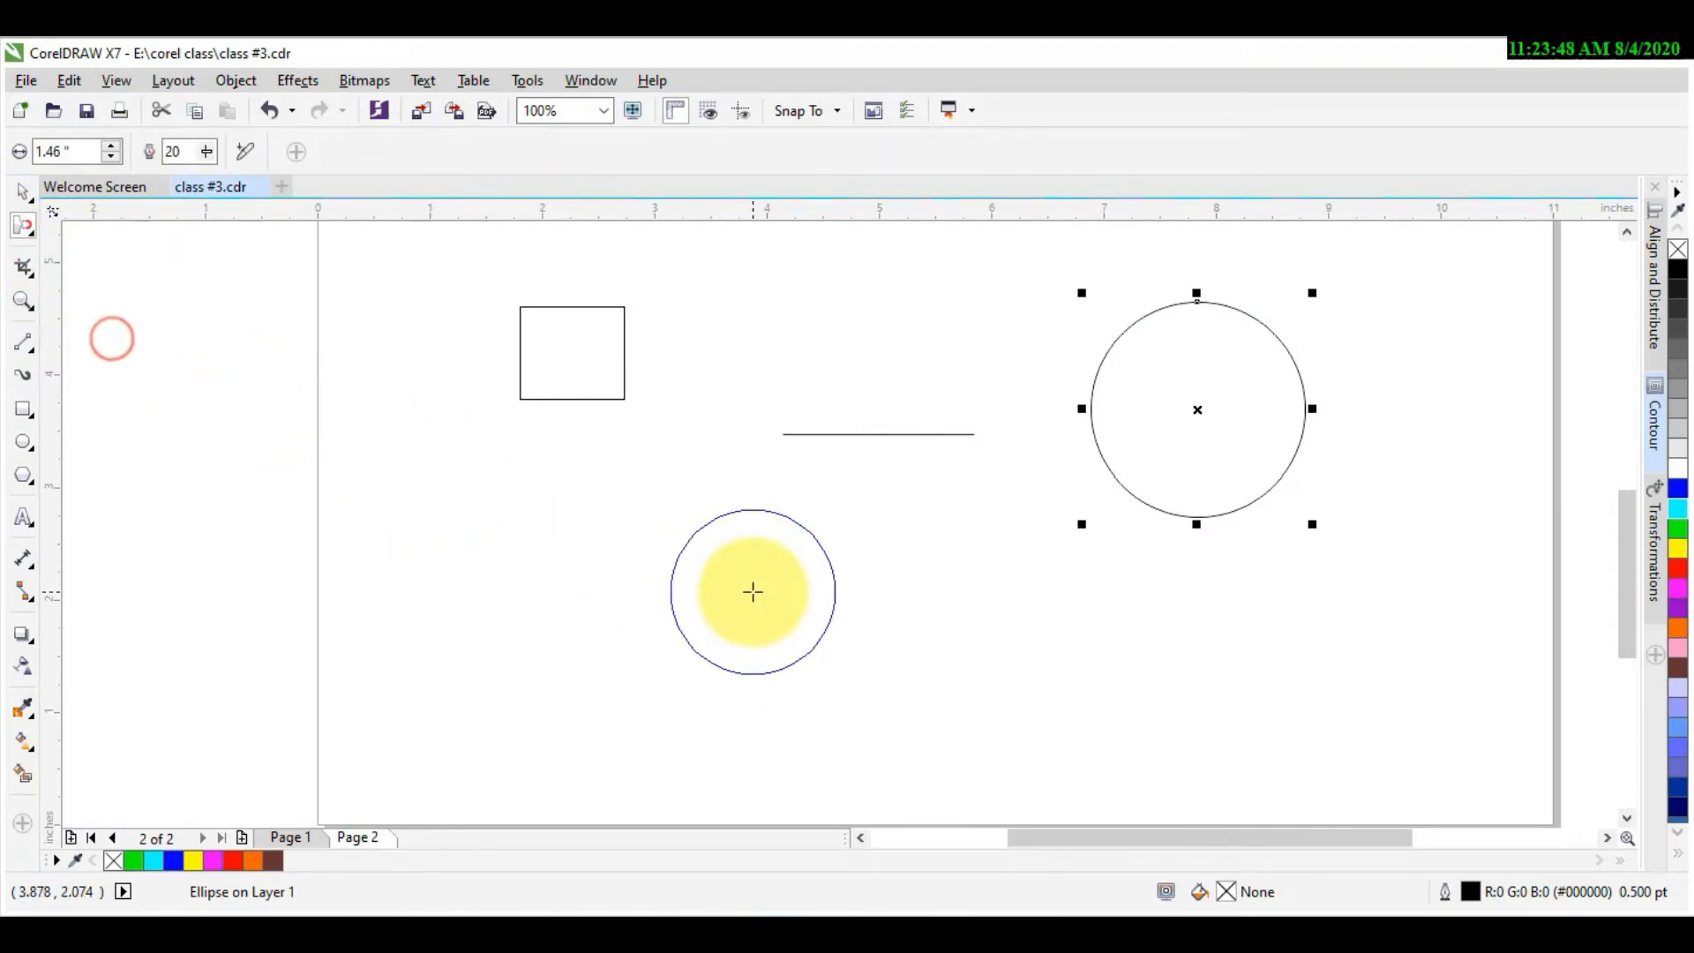
pyautogui.scroll(1, 537, 371)
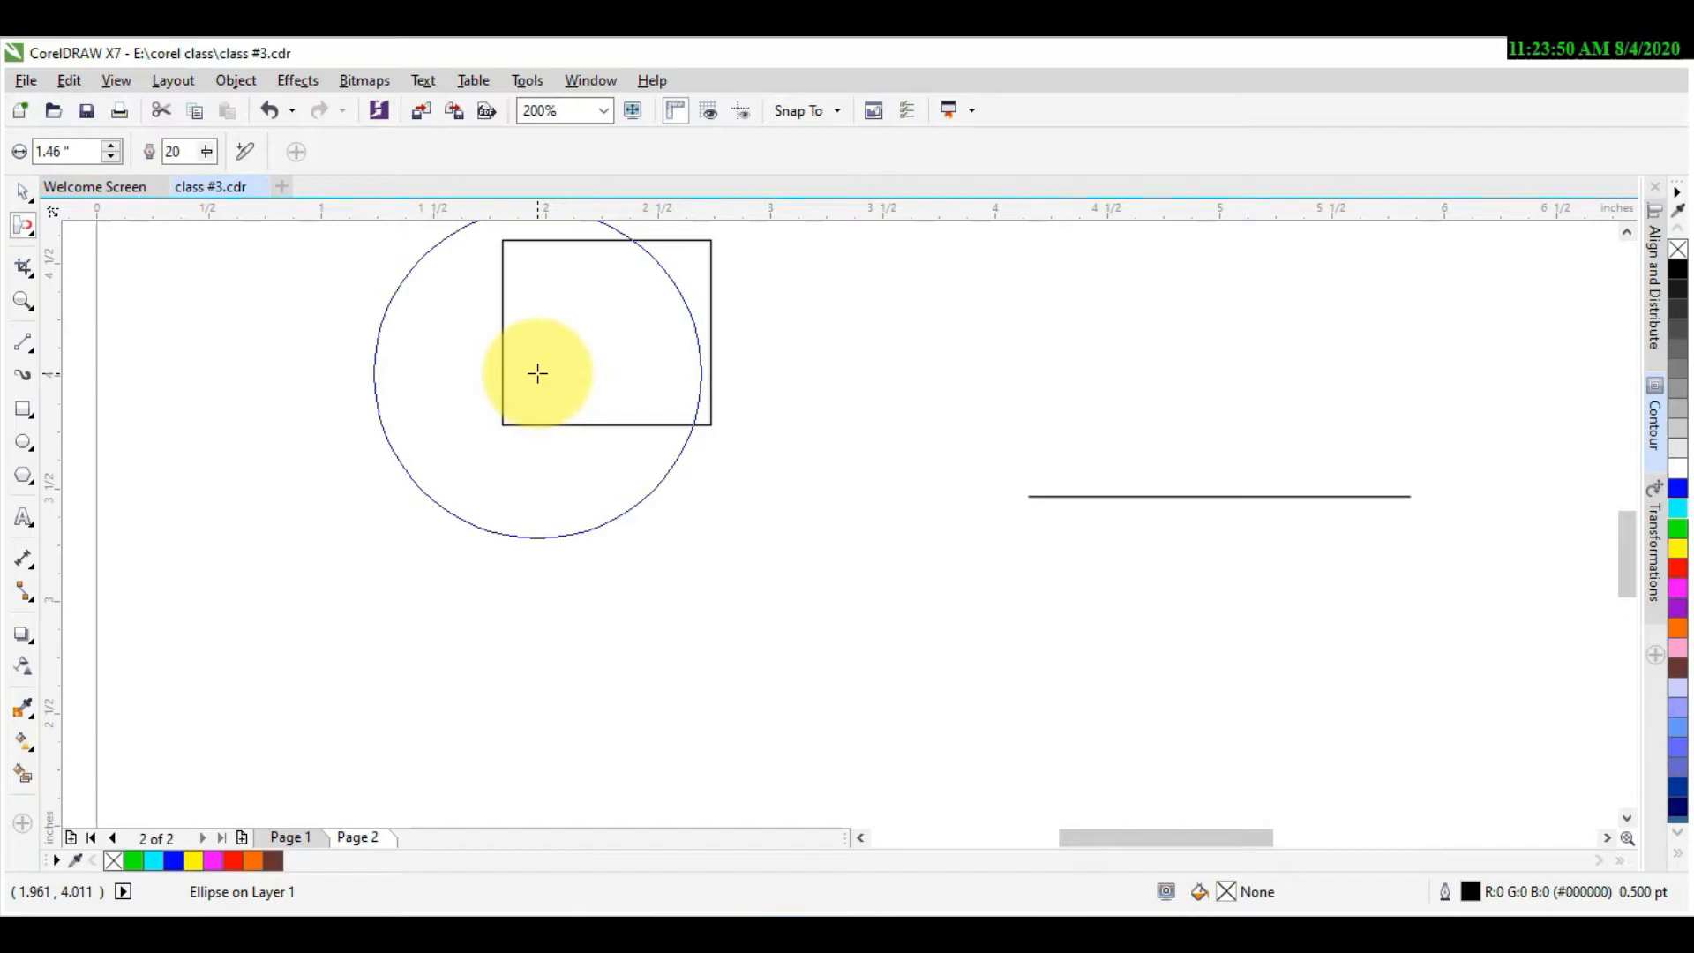
pyautogui.moveTo(538, 374)
pyautogui.mouseDown()
pyautogui.moveTo(507, 420)
pyautogui.moveTo(503, 329)
pyautogui.moveTo(462, 340)
pyautogui.moveTo(470, 386)
pyautogui.mouseUp()
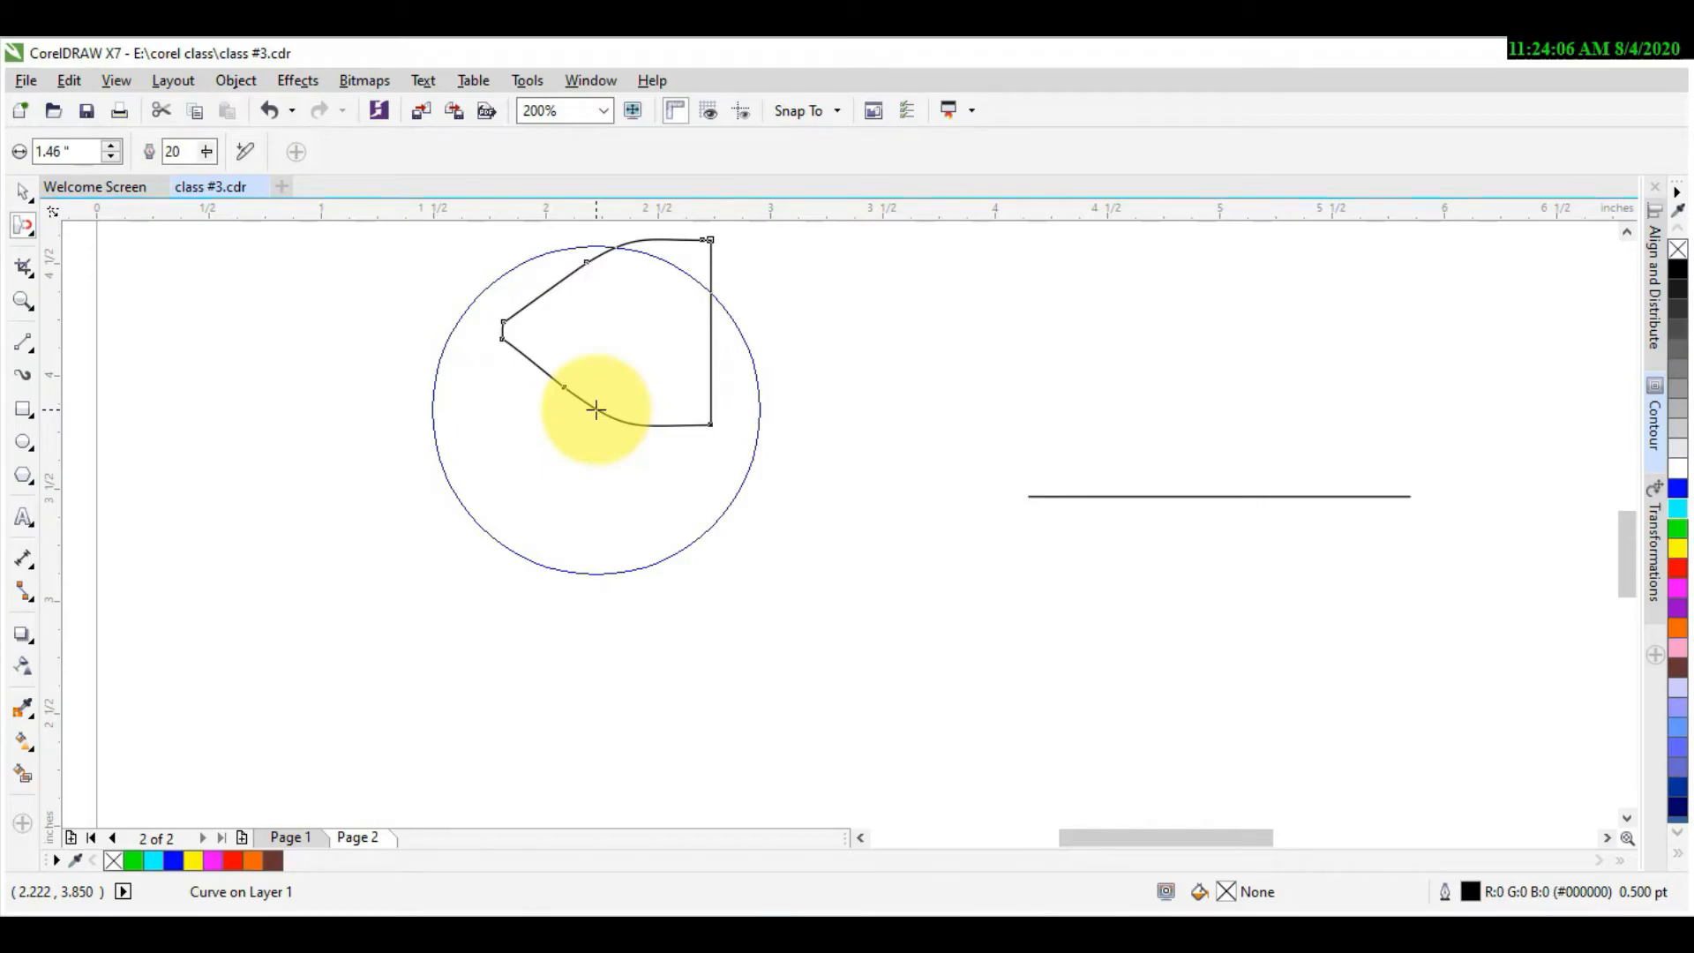
pyautogui.moveTo(597, 410); pyautogui.dragTo(597, 446)
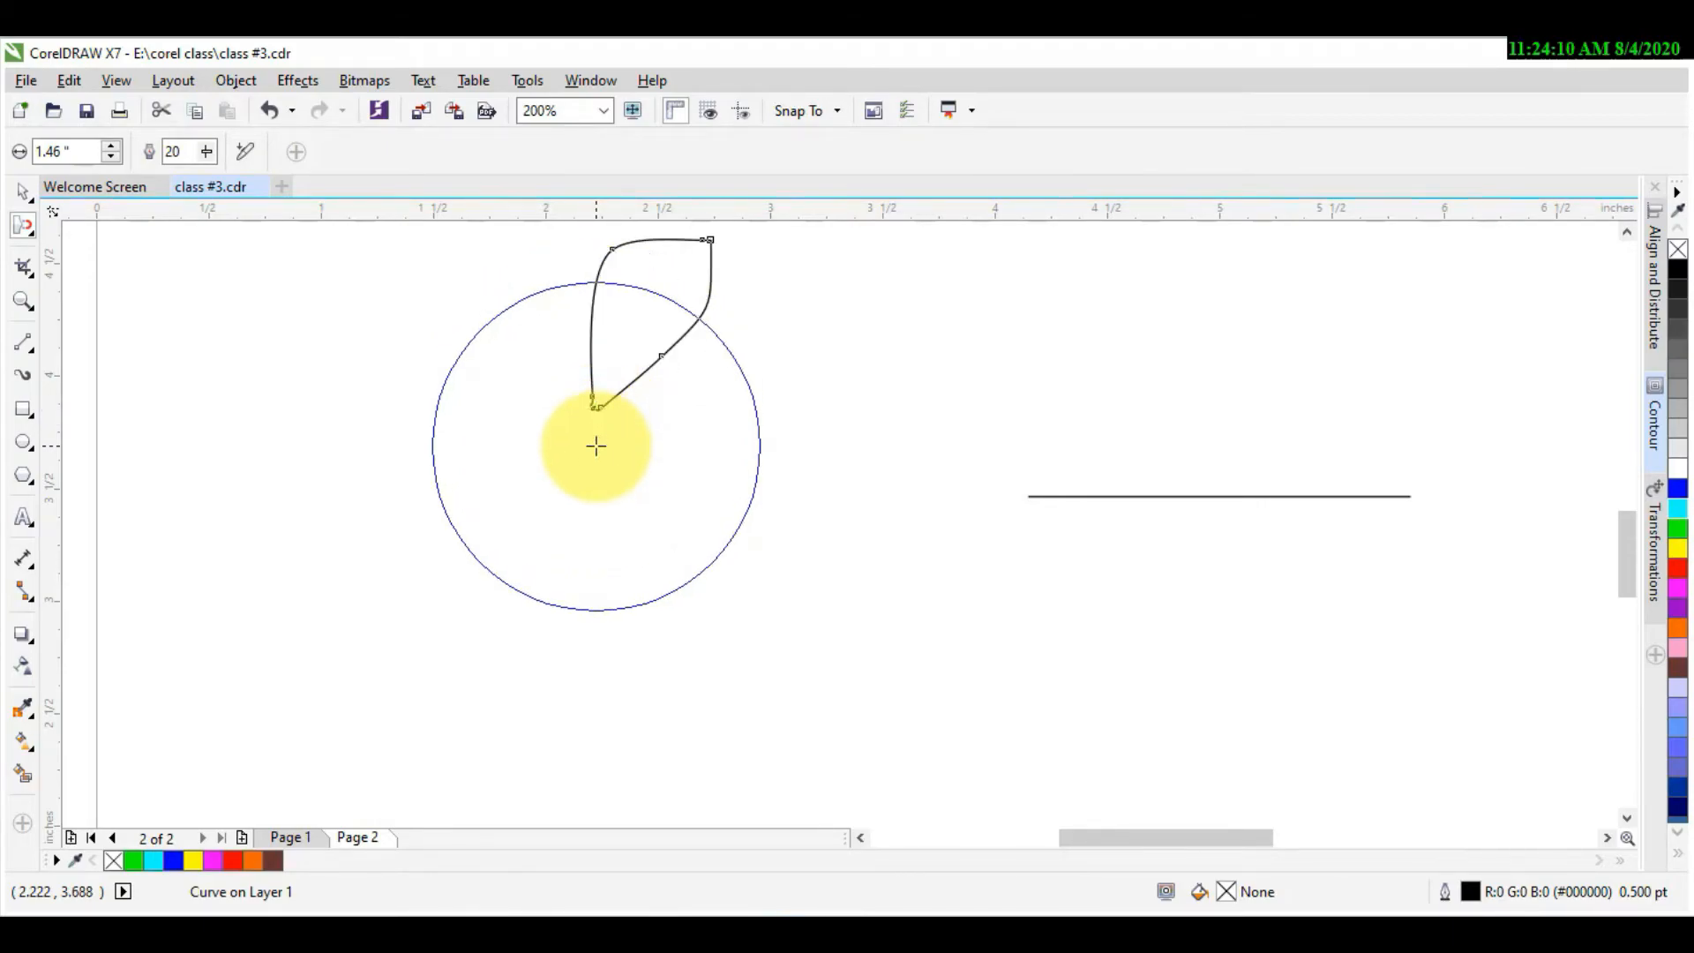
pyautogui.moveTo(696, 339); pyautogui.dragTo(696, 340)
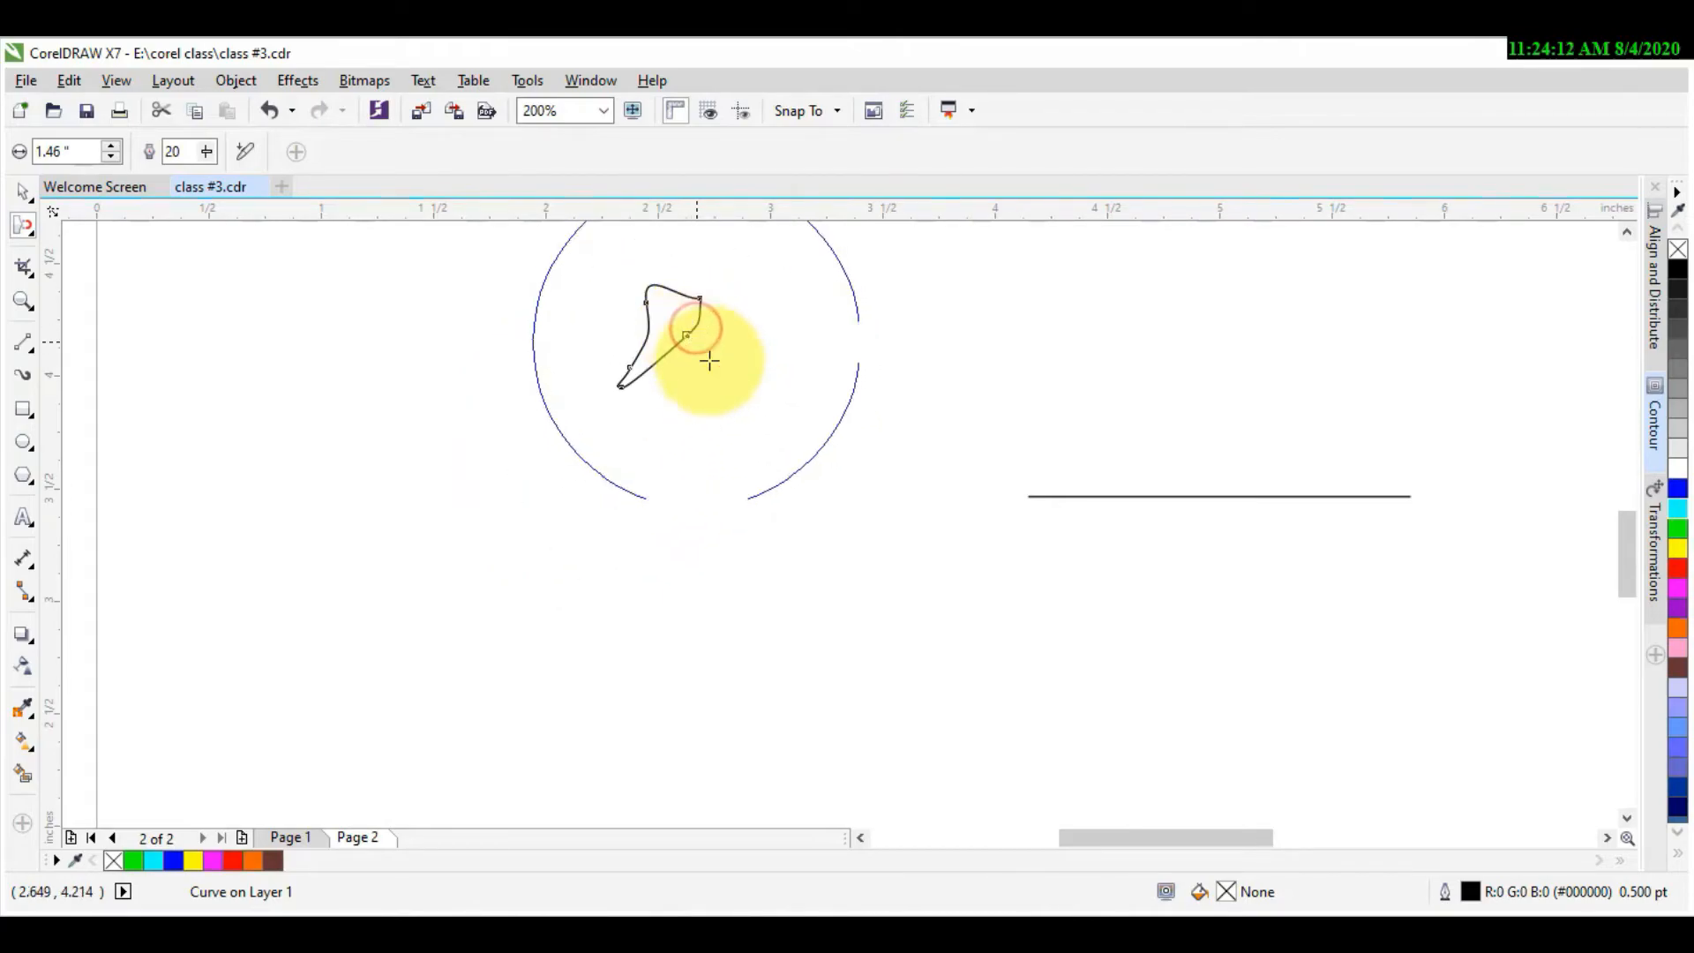
# Step: Pull the middle of the horizontal line down and then up into a peak with the Attract tool
pyautogui.click(1226, 498)
pyautogui.click(1223, 496)
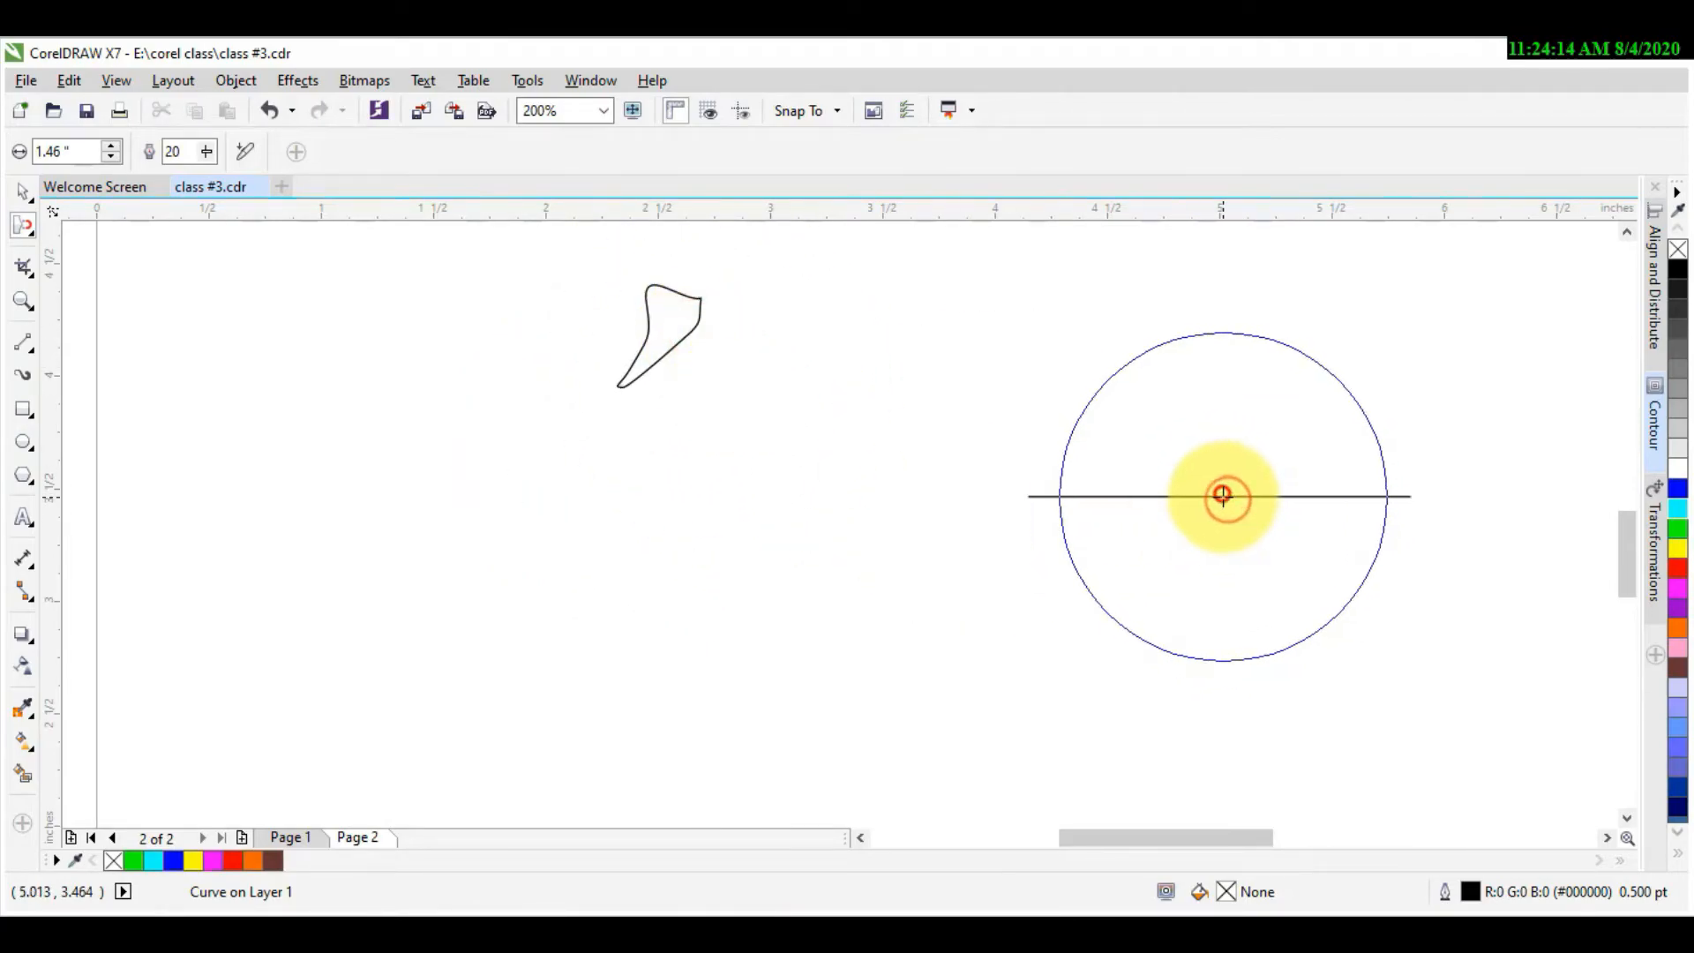
pyautogui.moveTo(1220, 496); pyautogui.dragTo(1229, 582)
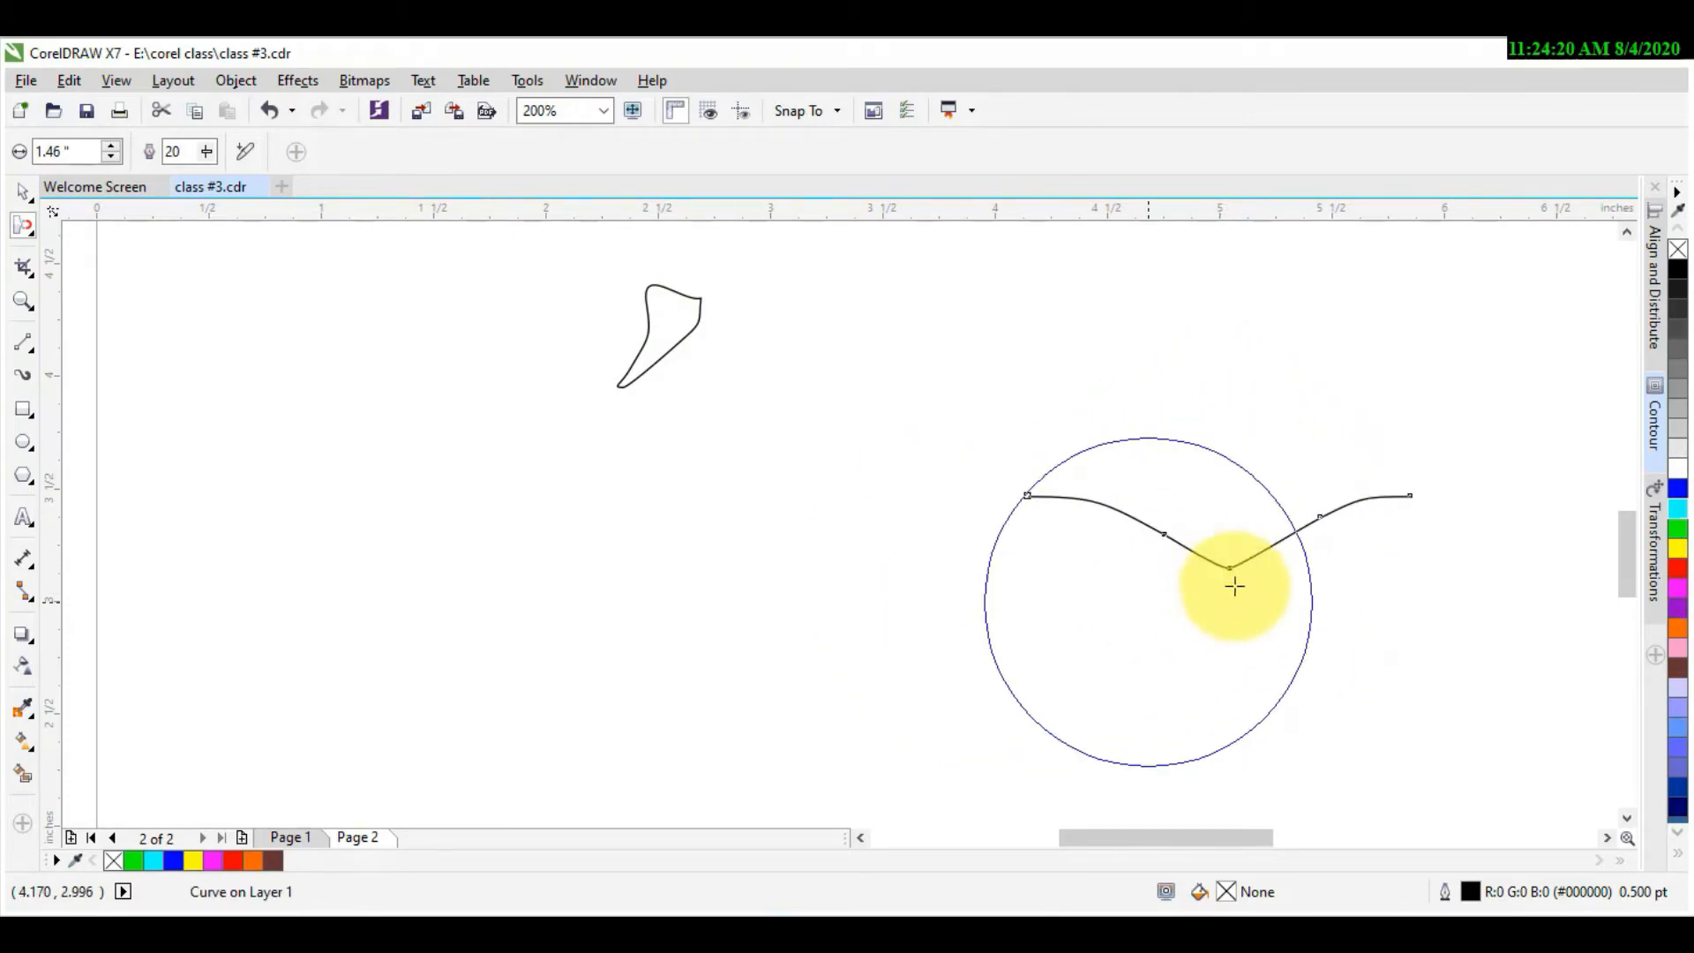
pyautogui.moveTo(1229, 566)
pyautogui.mouseDown()
pyautogui.moveTo(1214, 405)
pyautogui.moveTo(1217, 424)
pyautogui.mouseUp()
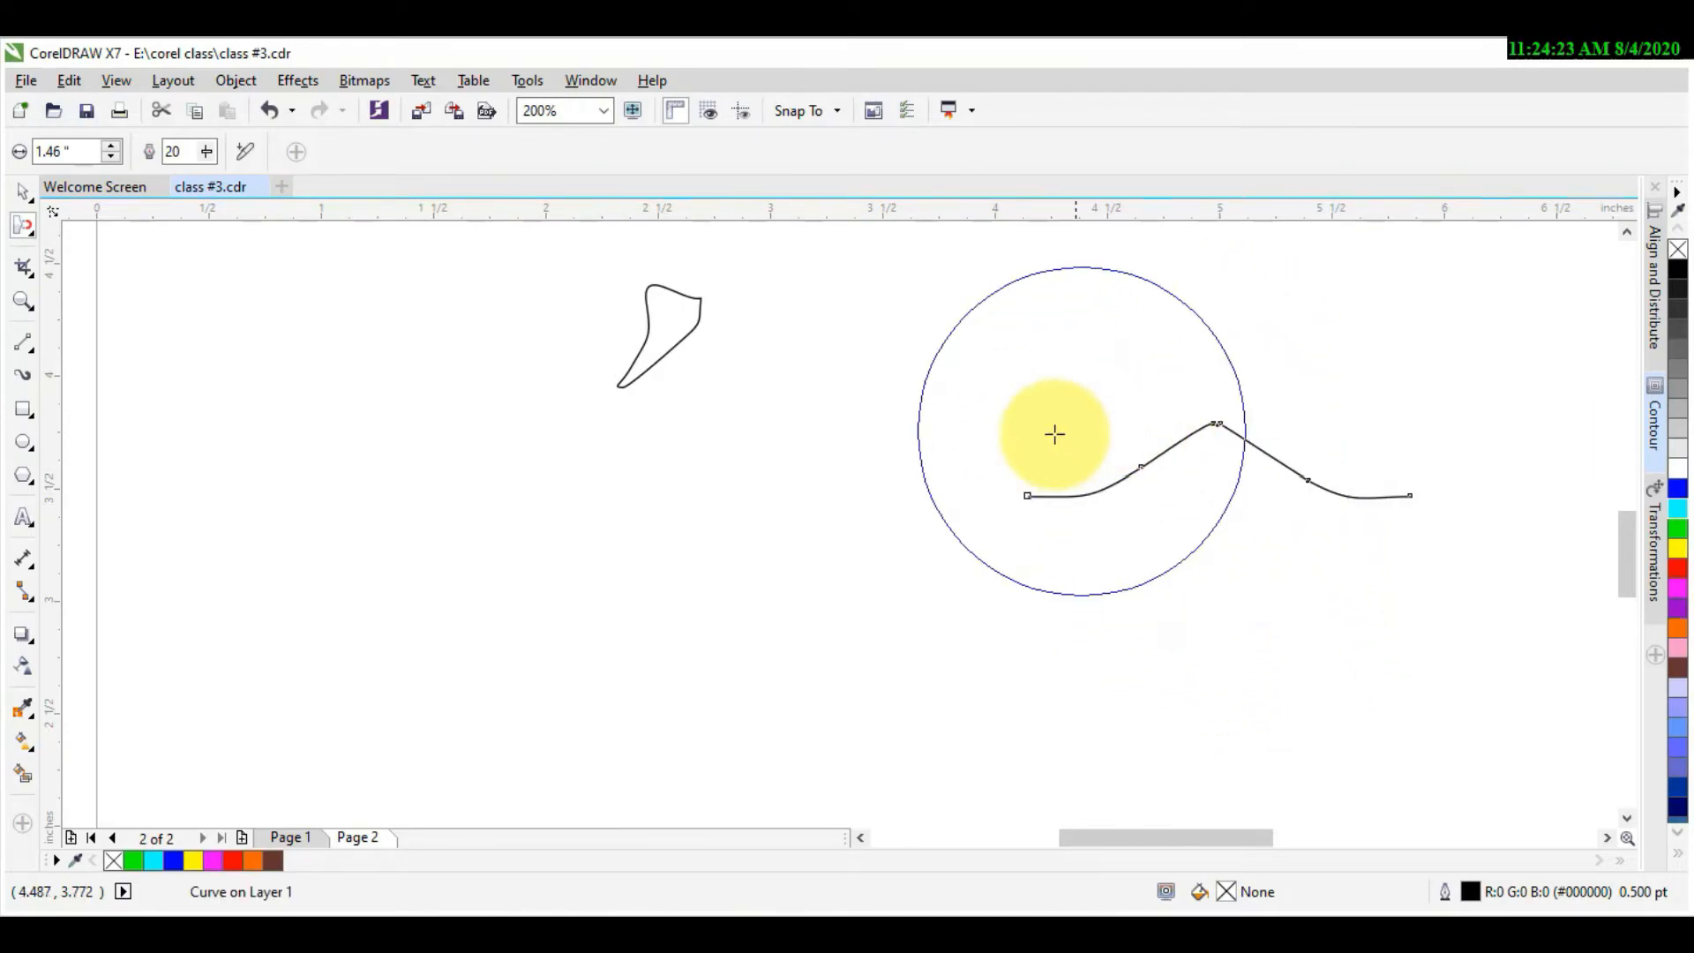
# Step: Reshape the circle with the Attract tool on its lower-left, right and upper edges into an irregular rounded polygon
pyautogui.click(33, 238)
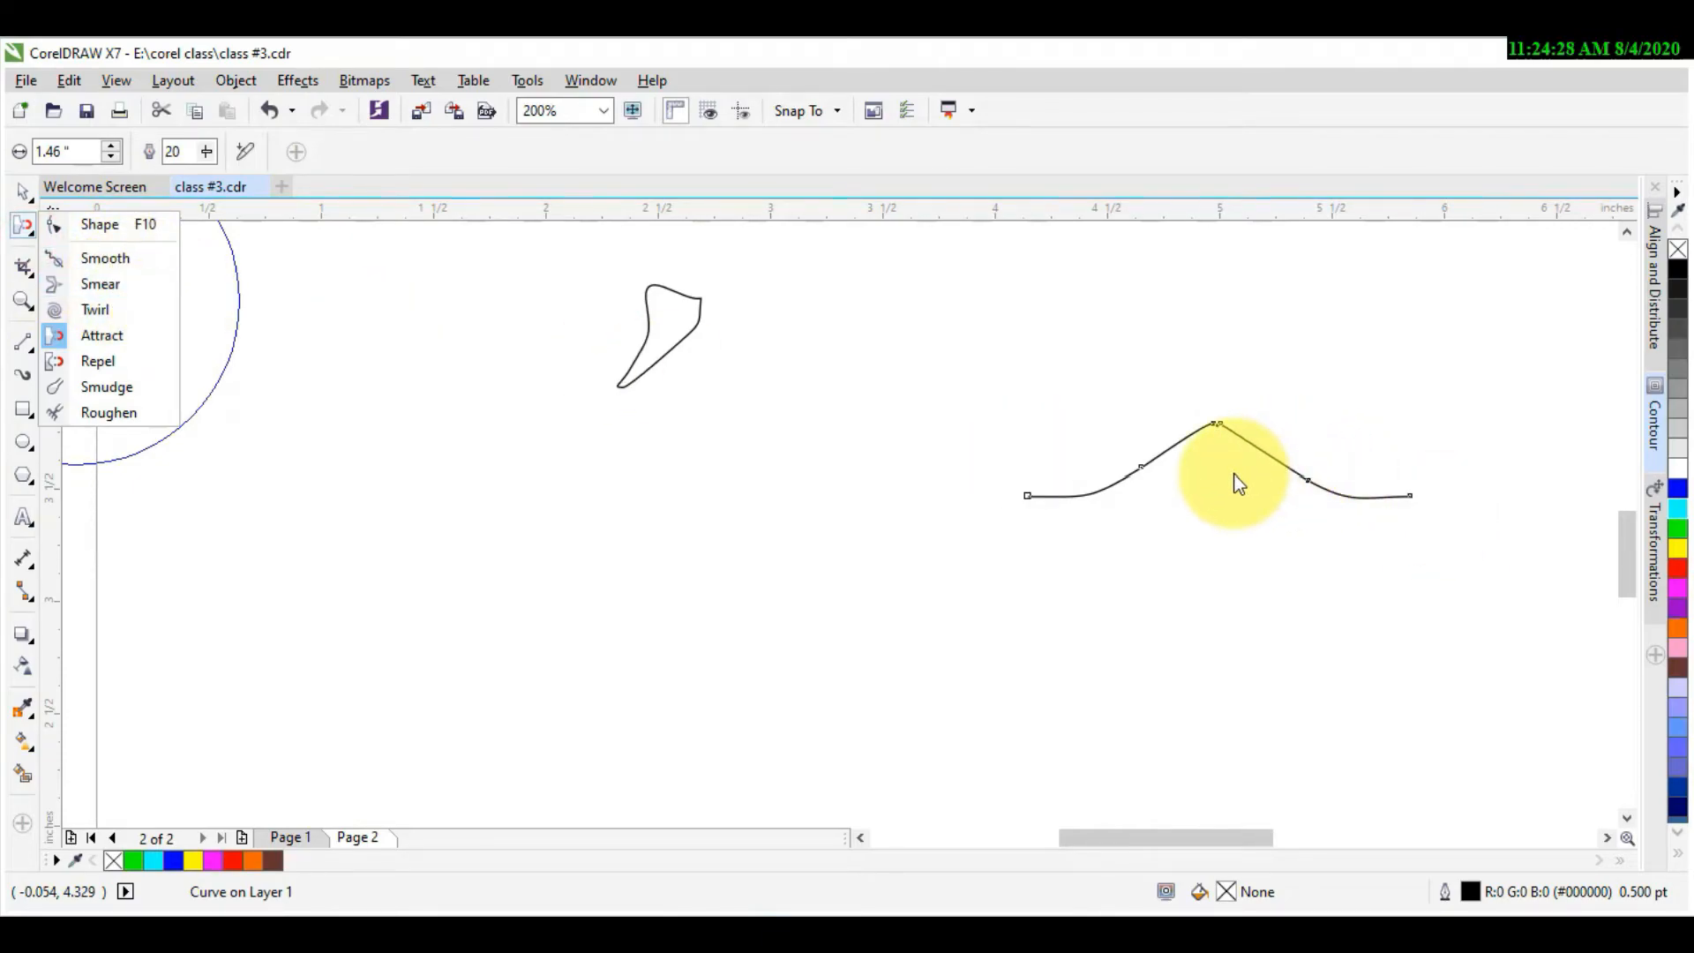
pyautogui.scroll(-1, 798, 472)
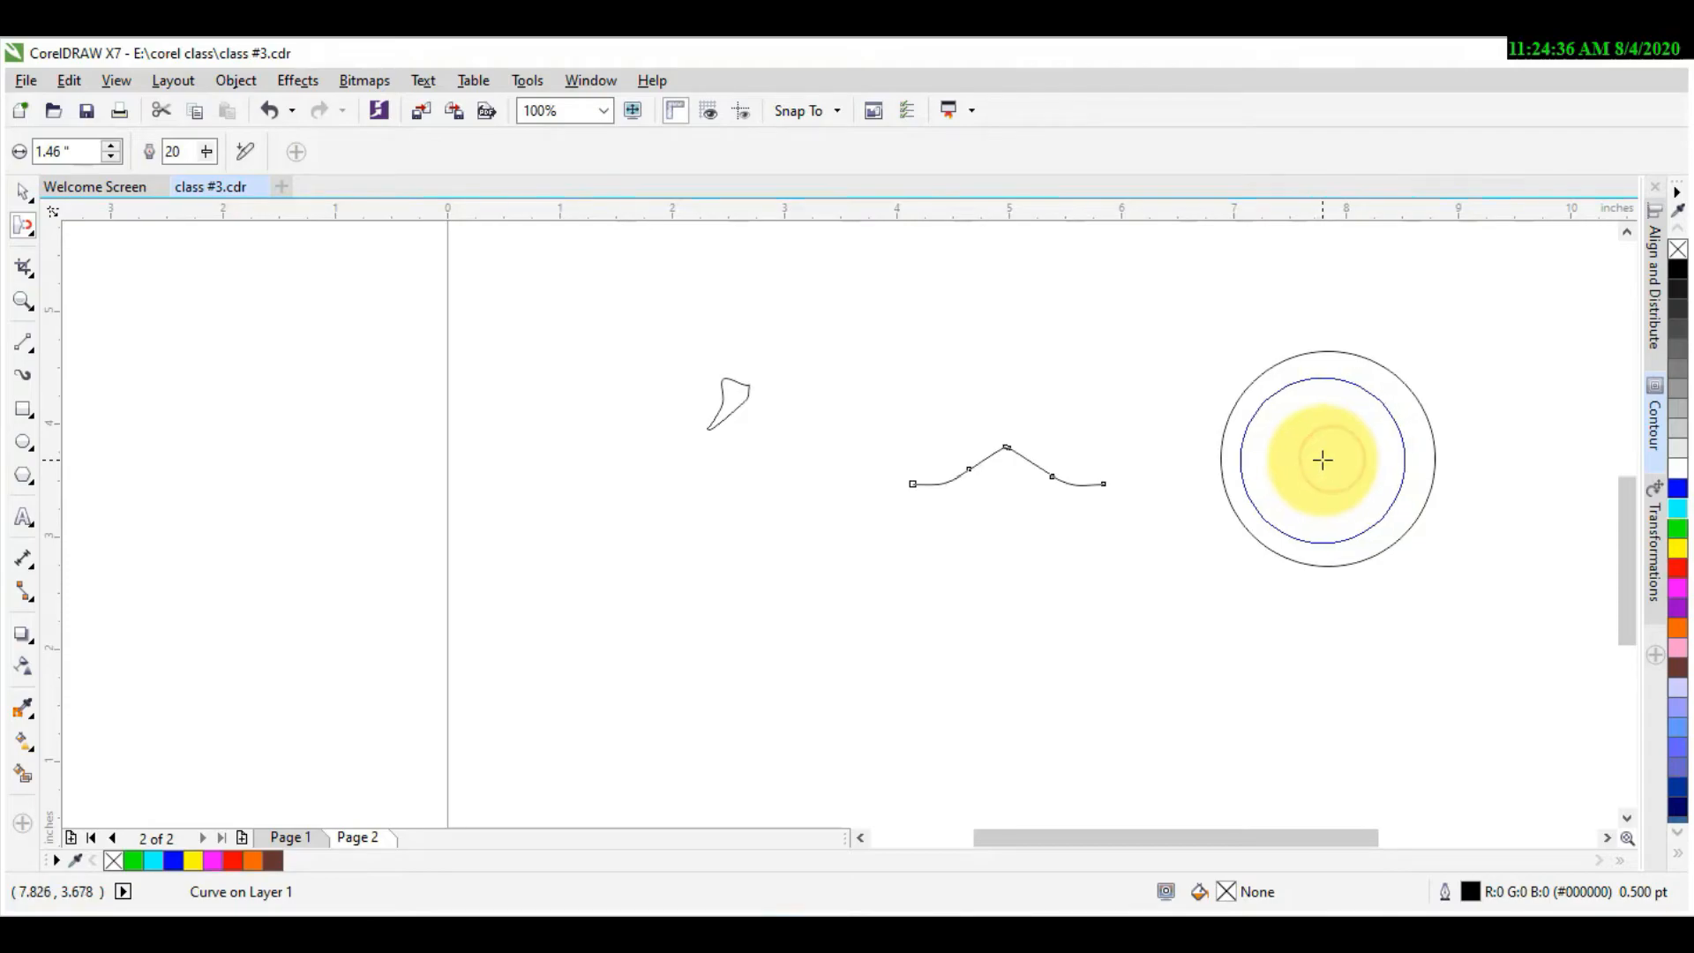
pyautogui.click(1293, 521)
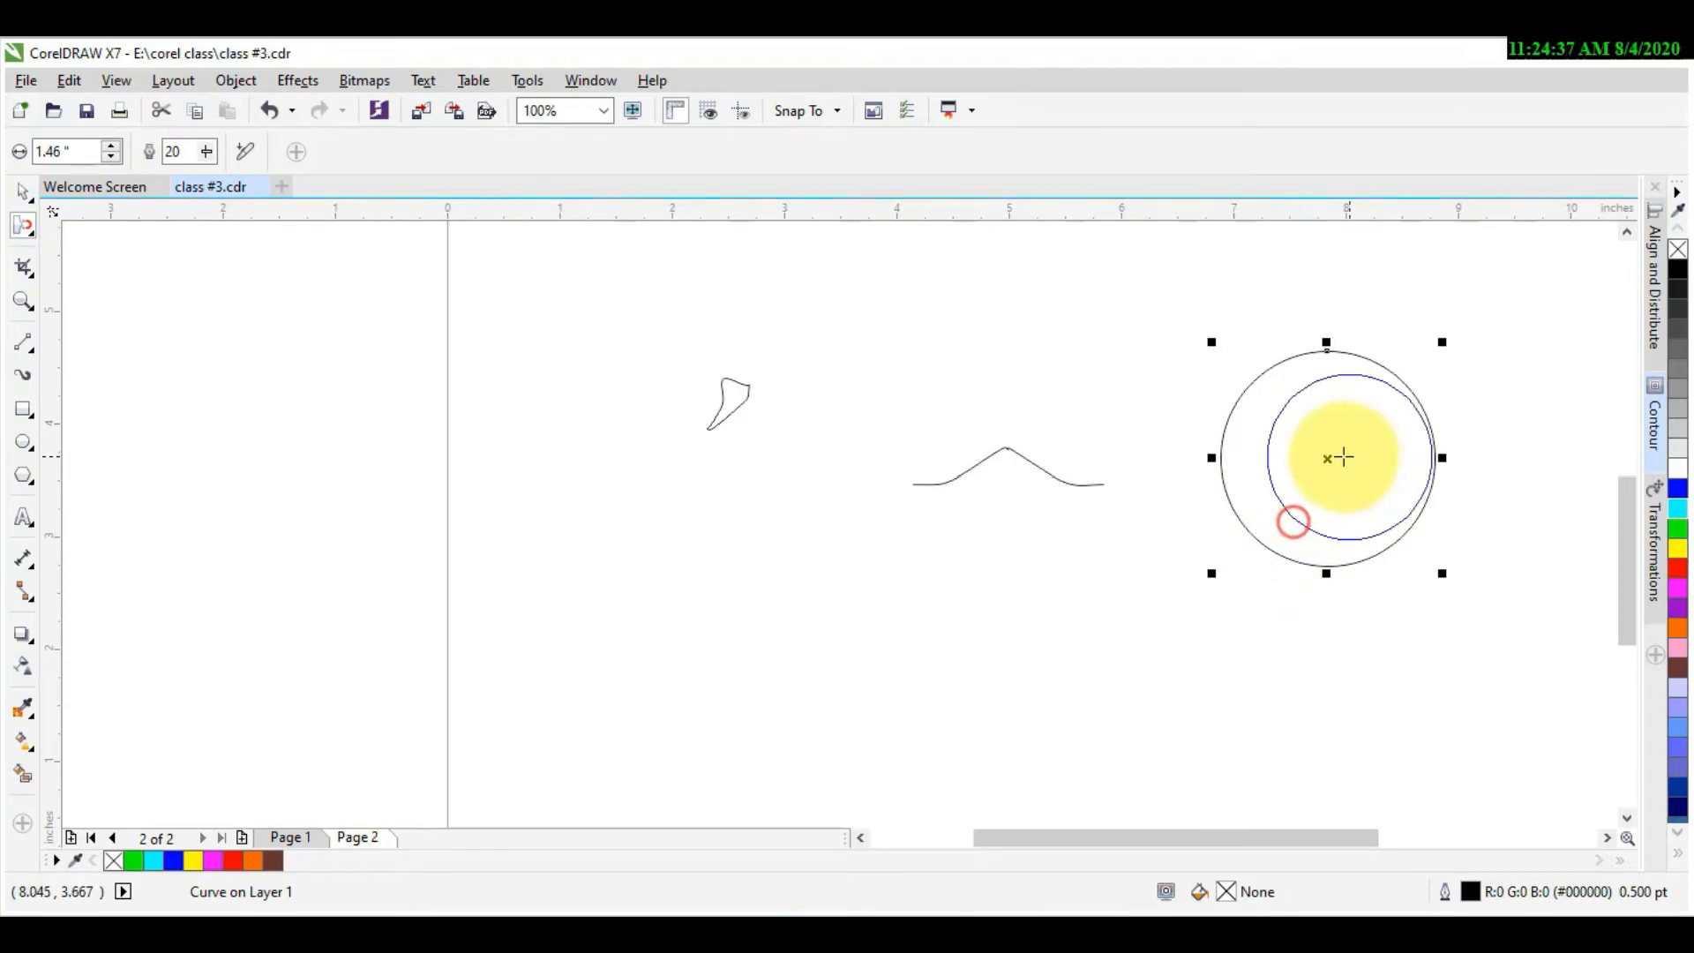
pyautogui.click(1329, 459)
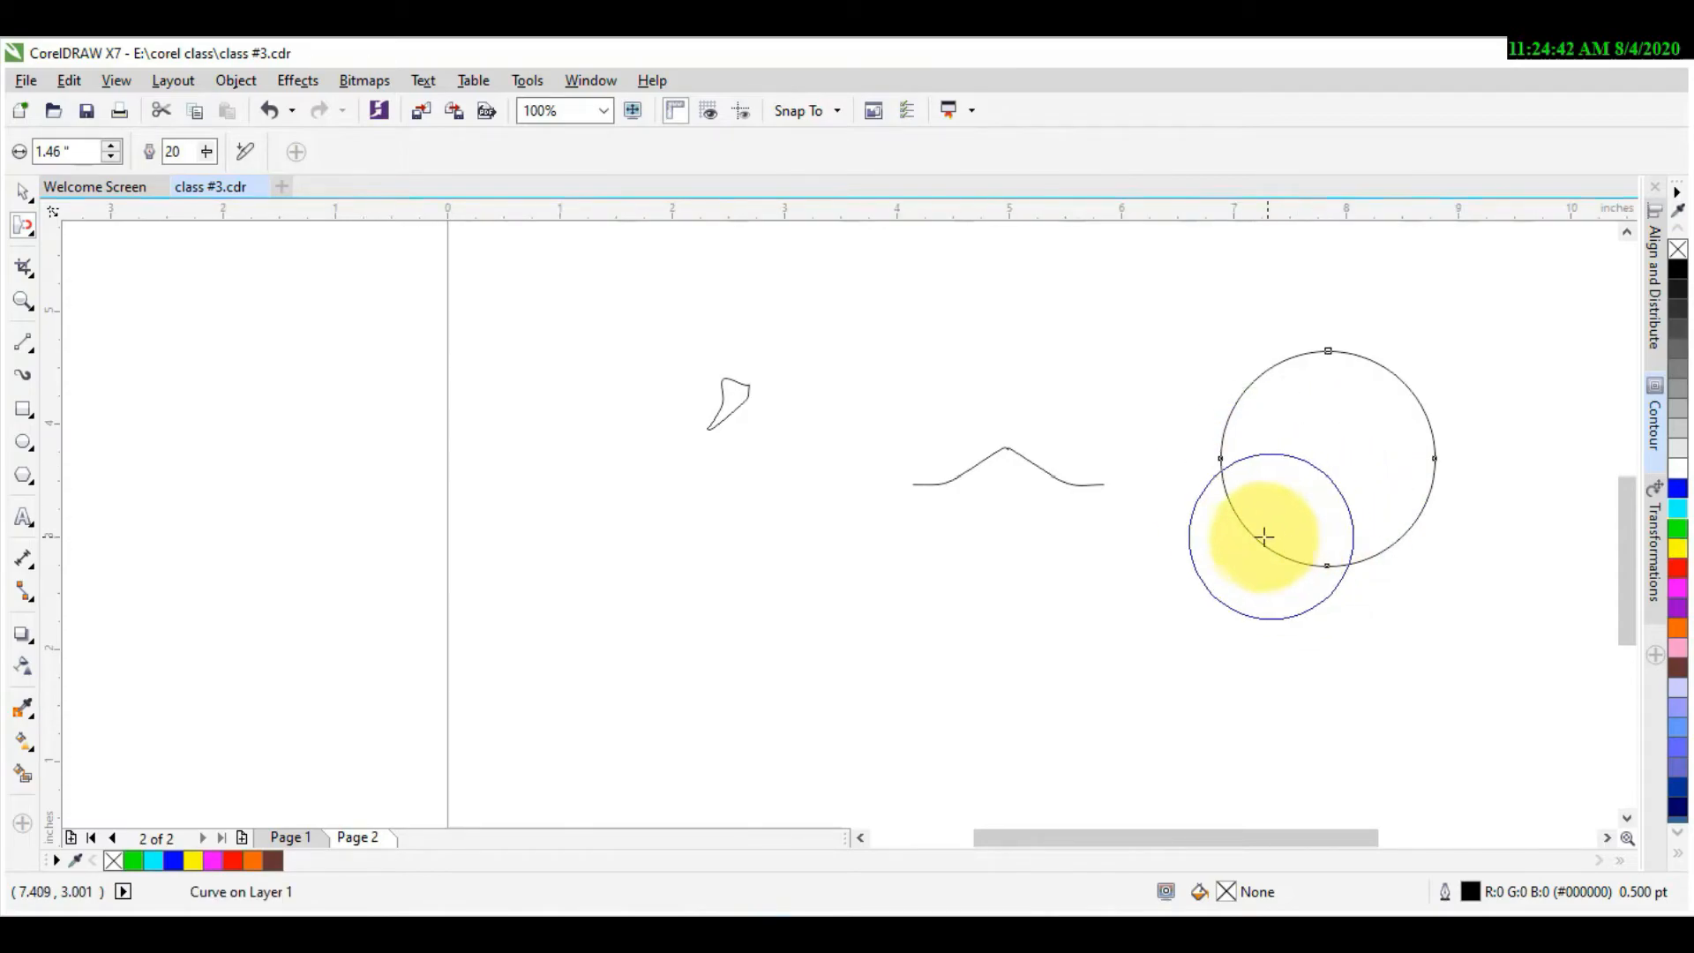
pyautogui.moveTo(1243, 524); pyautogui.dragTo(1269, 491)
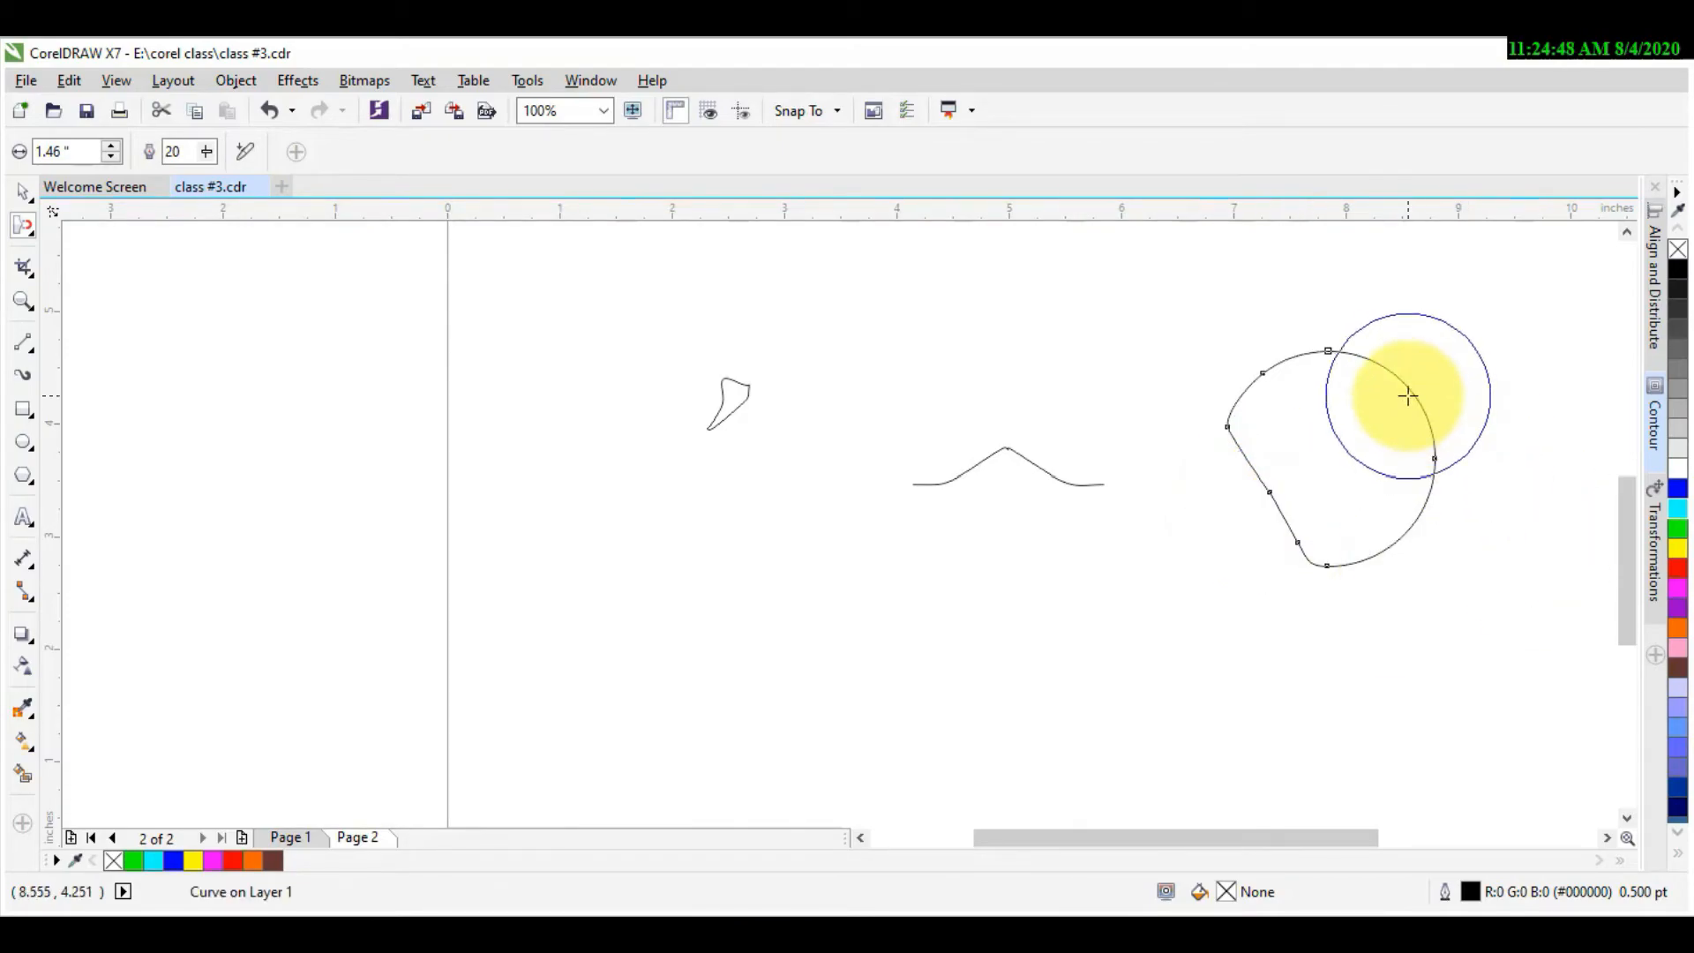
pyautogui.moveTo(1435, 456); pyautogui.dragTo(1435, 455)
pyautogui.moveTo(1330, 347); pyautogui.dragTo(1324, 352)
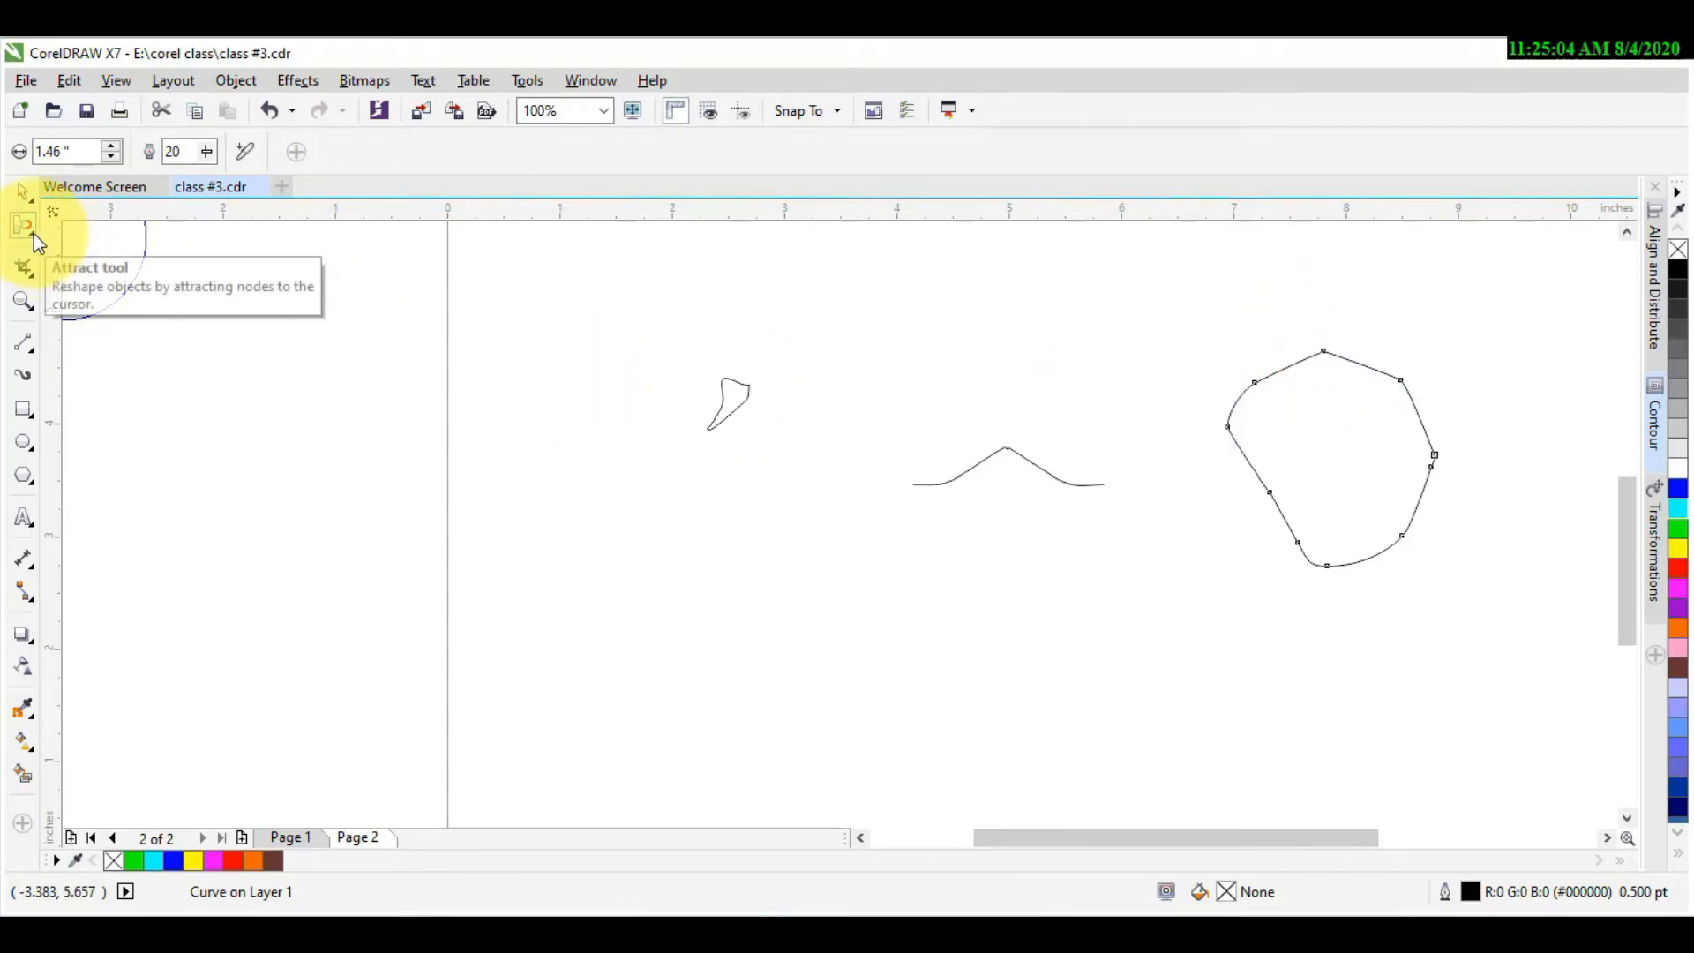
# Step: Draw a rectangle about 2.06 by 1.2 inches below the small curve and bulge both its ends with the Repel tool
pyautogui.click(23, 409)
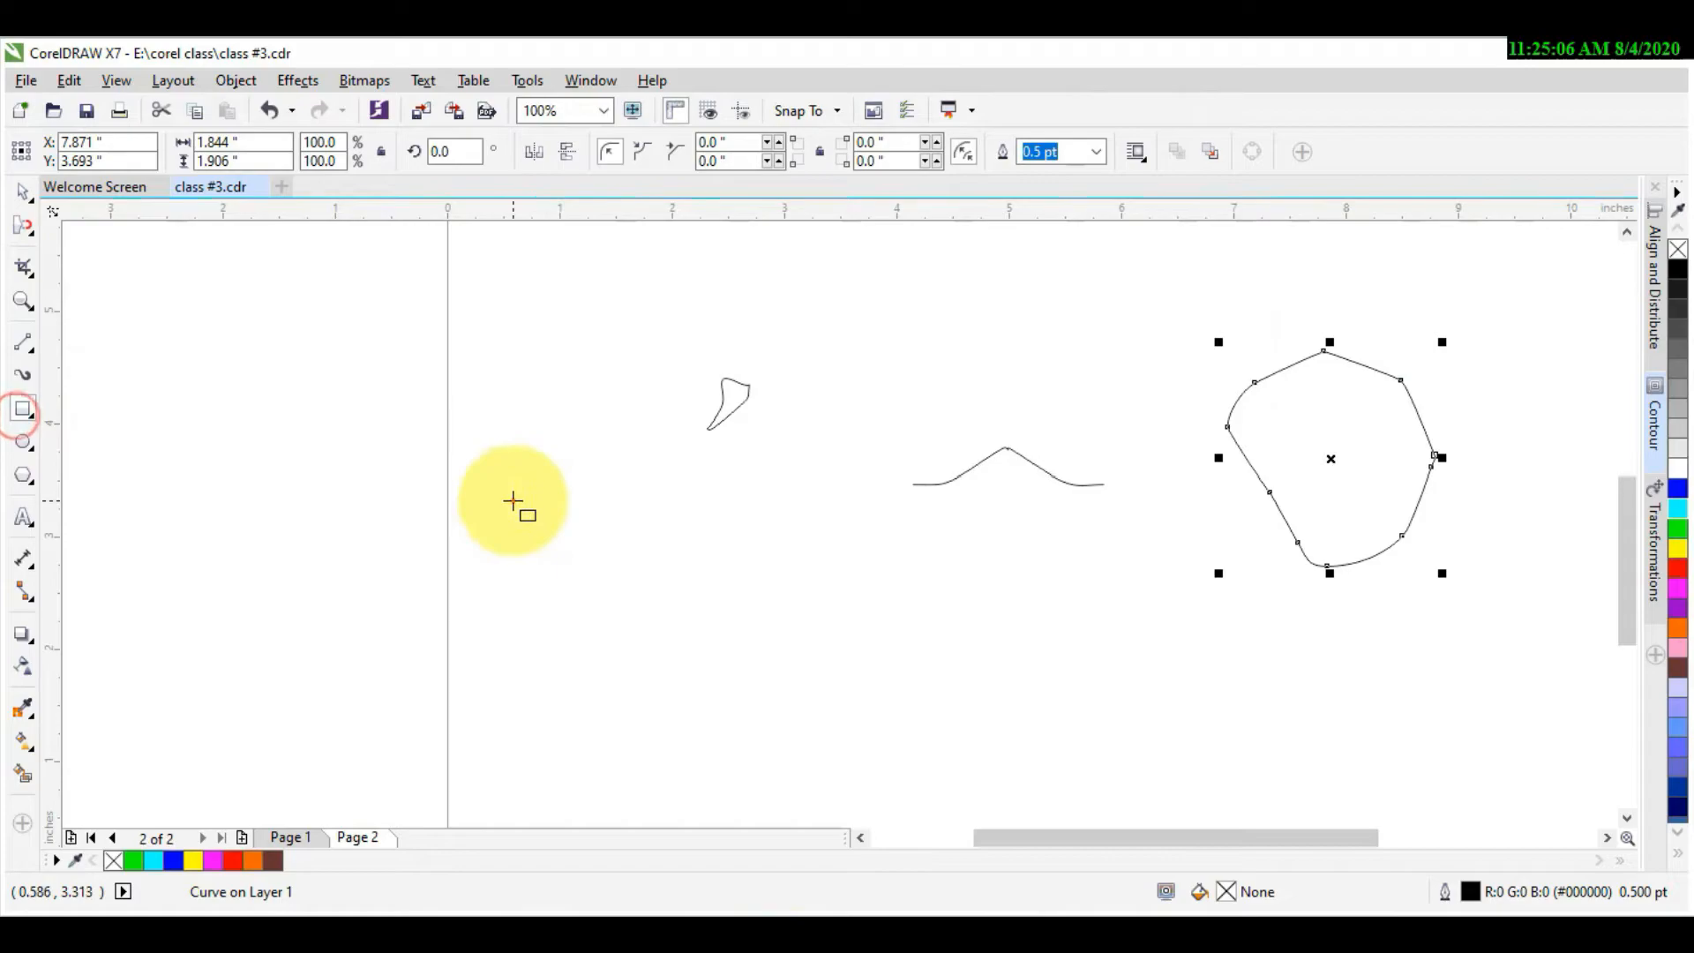
pyautogui.moveTo(513, 501); pyautogui.dragTo(746, 636)
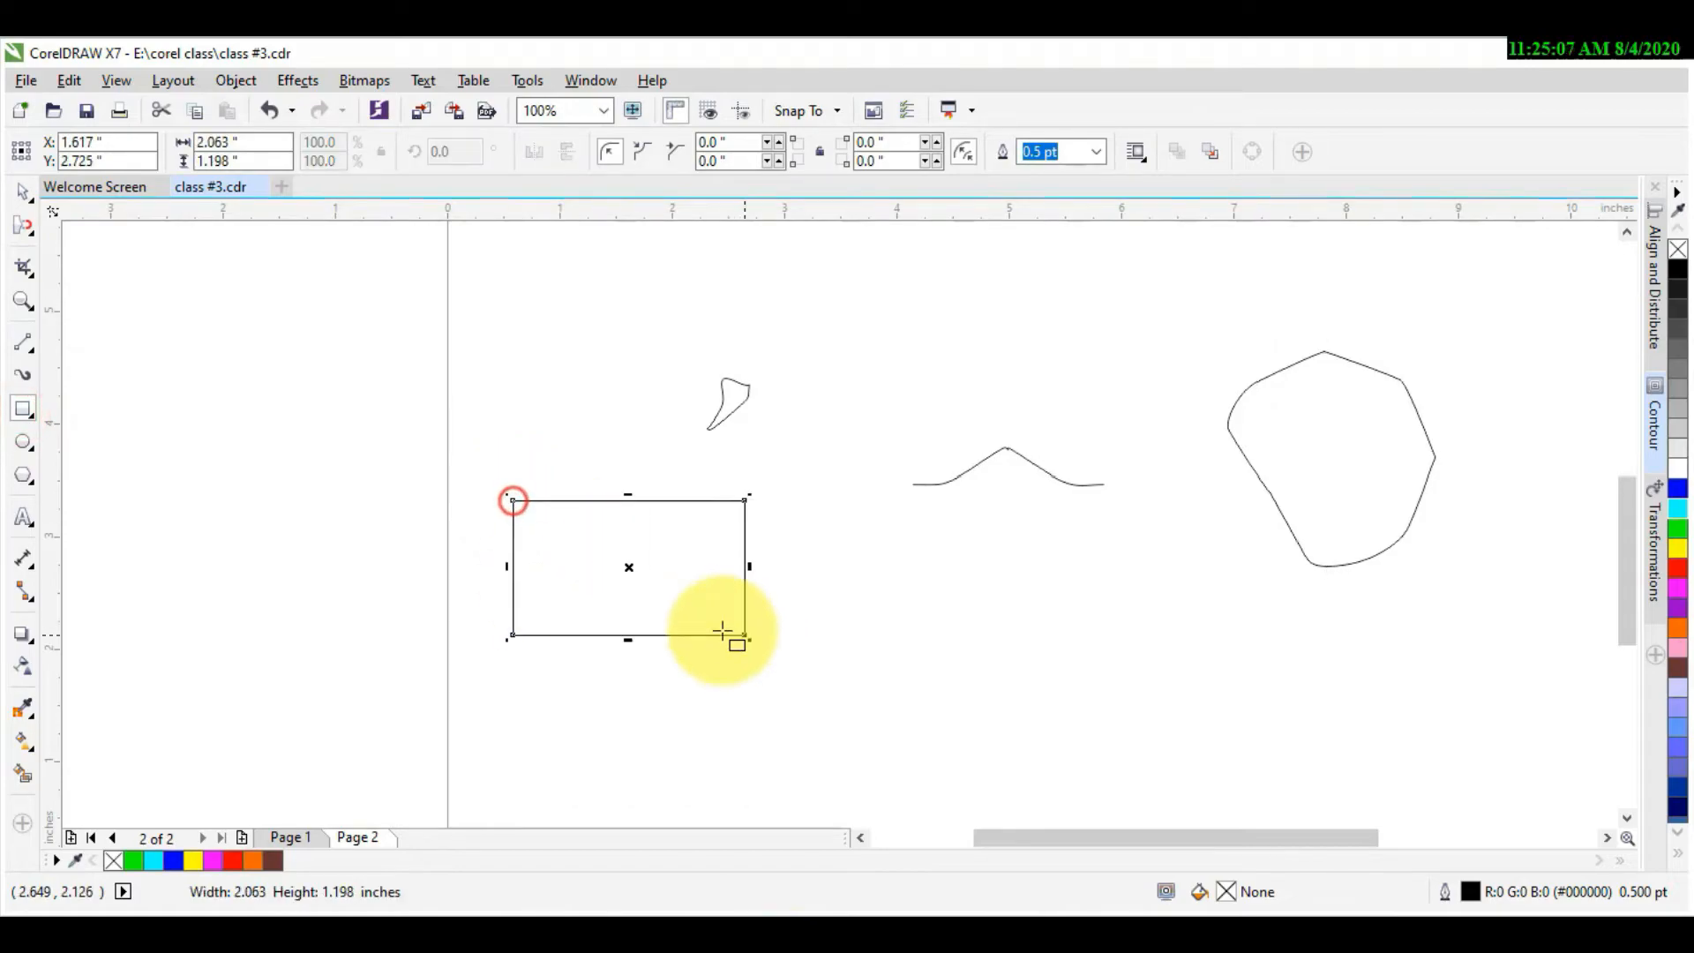
pyautogui.click(33, 235)
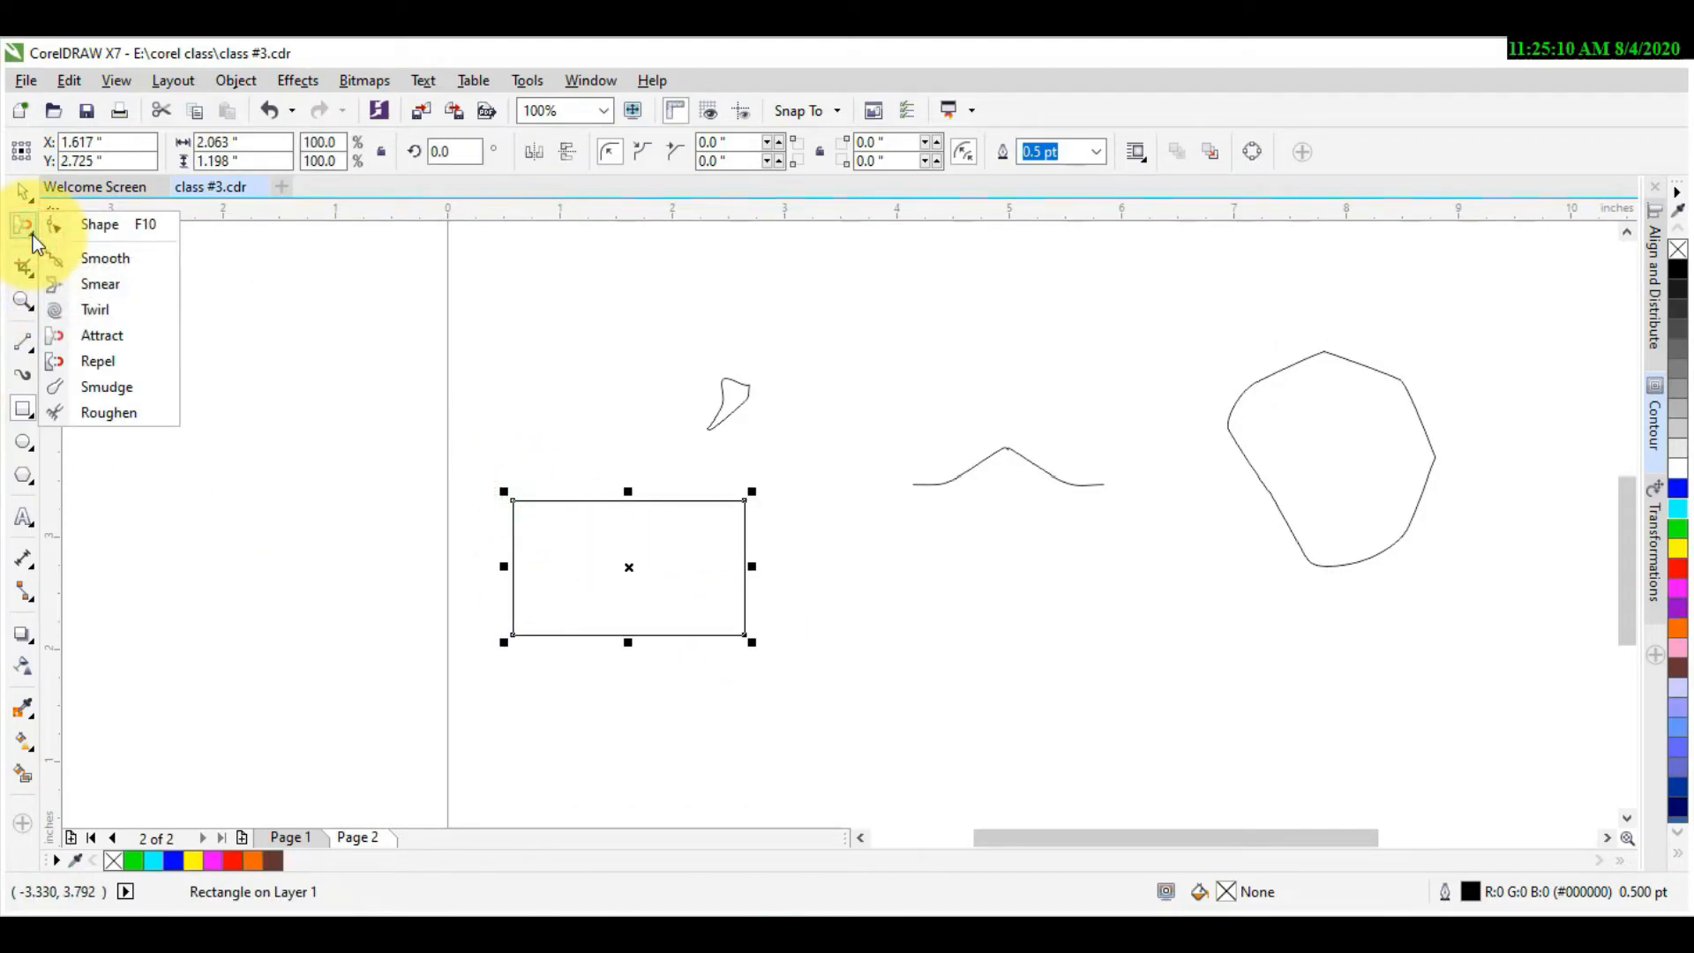
pyautogui.click(94, 360)
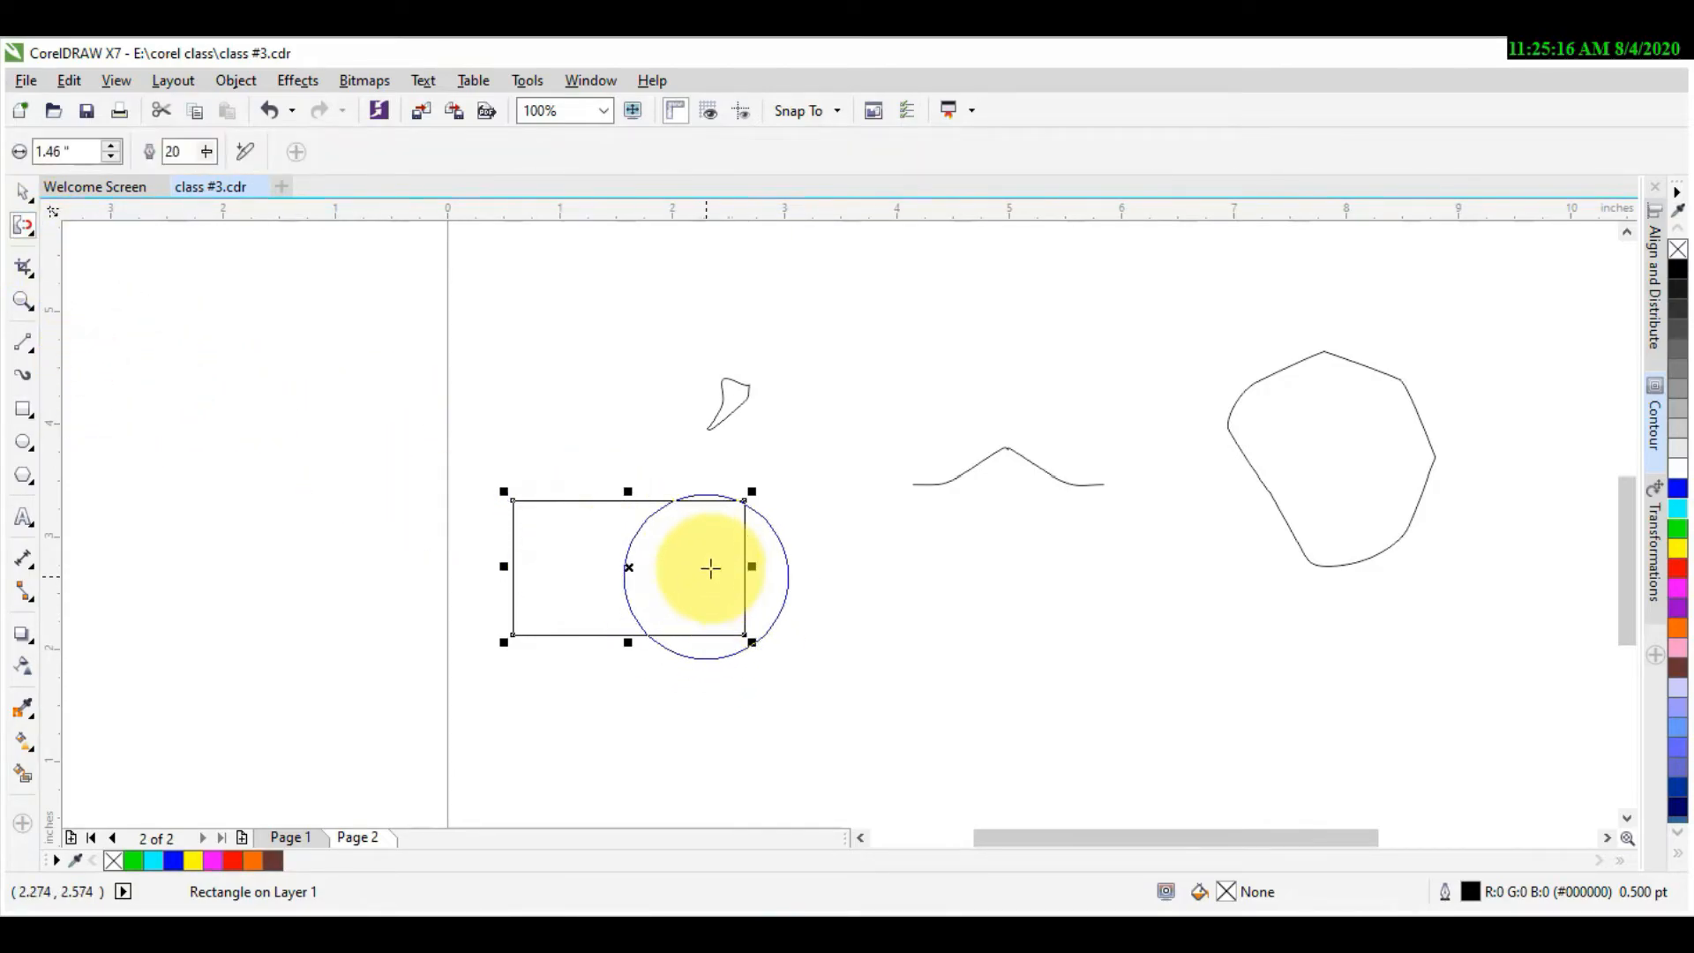
pyautogui.click(34, 236)
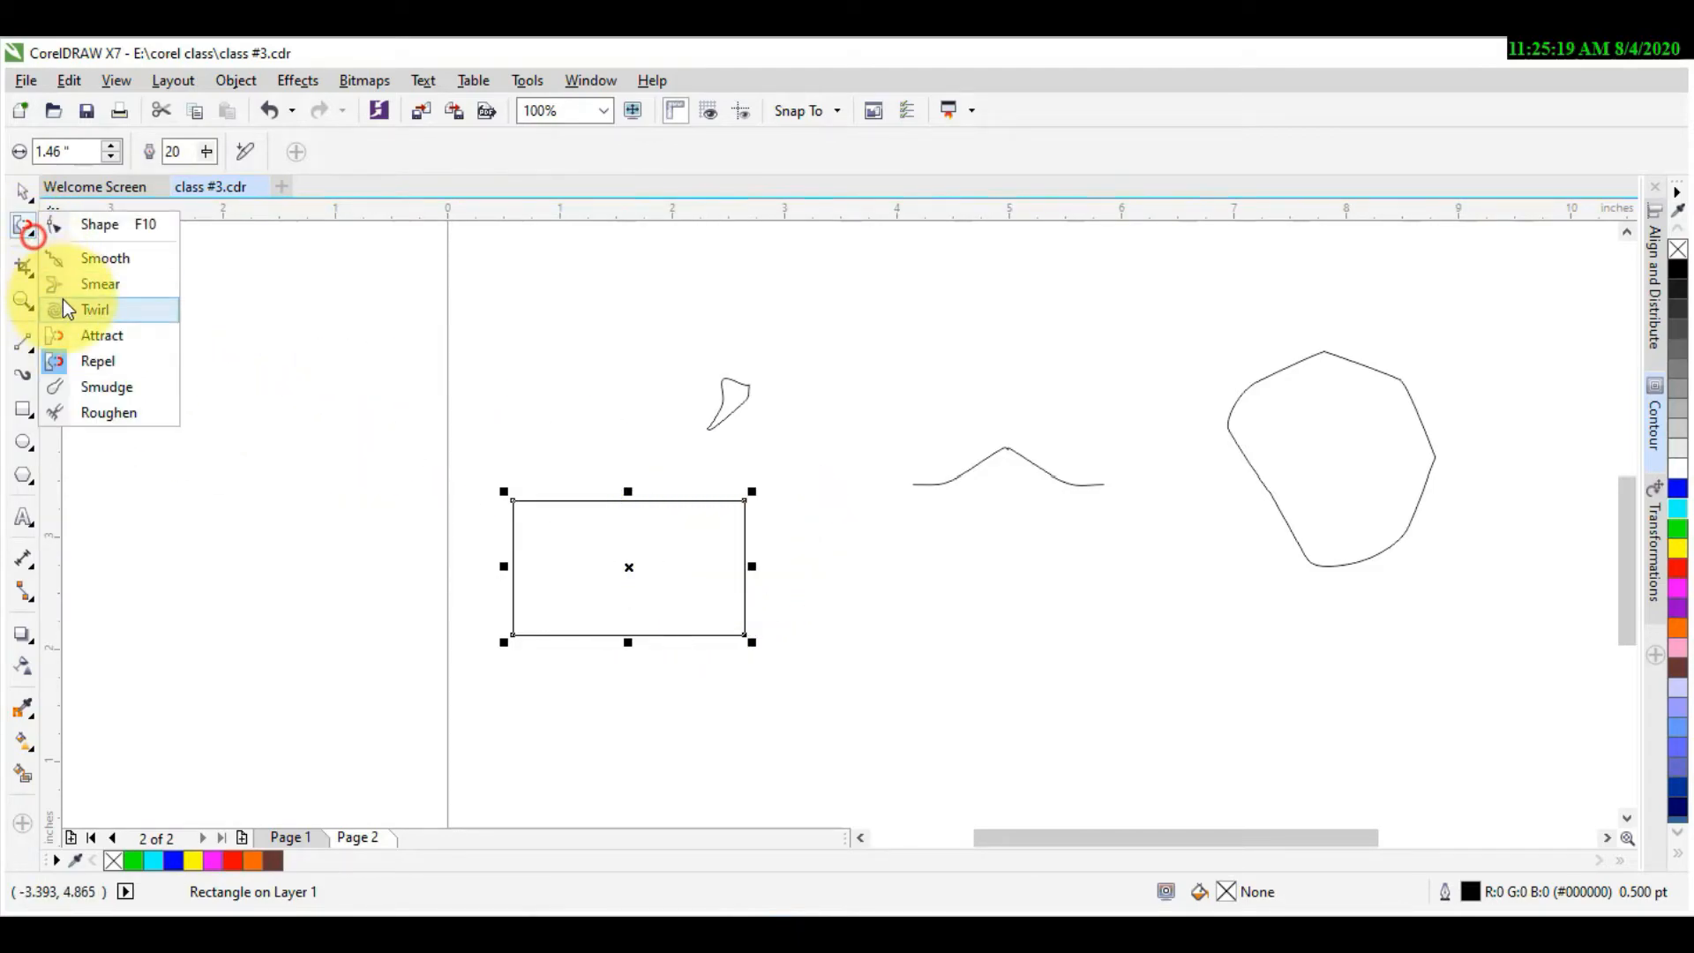
pyautogui.click(105, 362)
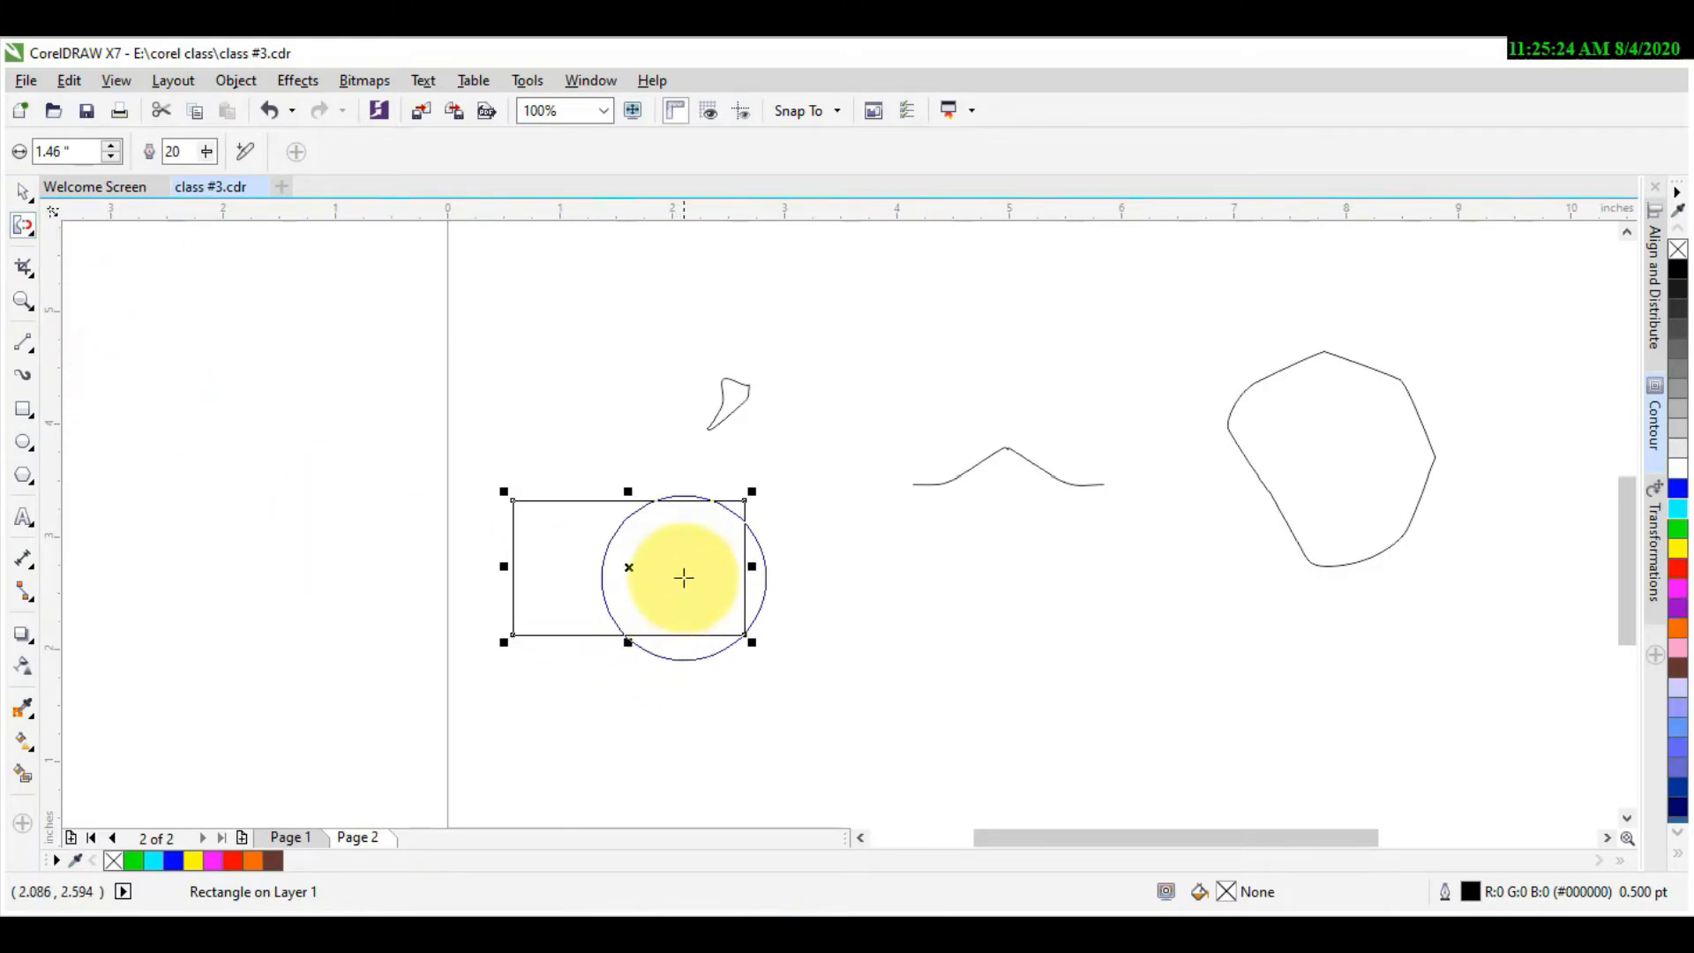
pyautogui.moveTo(736, 564); pyautogui.dragTo(527, 565)
# Step: Push the peaked line up into an arch and expand the rounded polygon outward with the Repel tool
pyautogui.click(1009, 462)
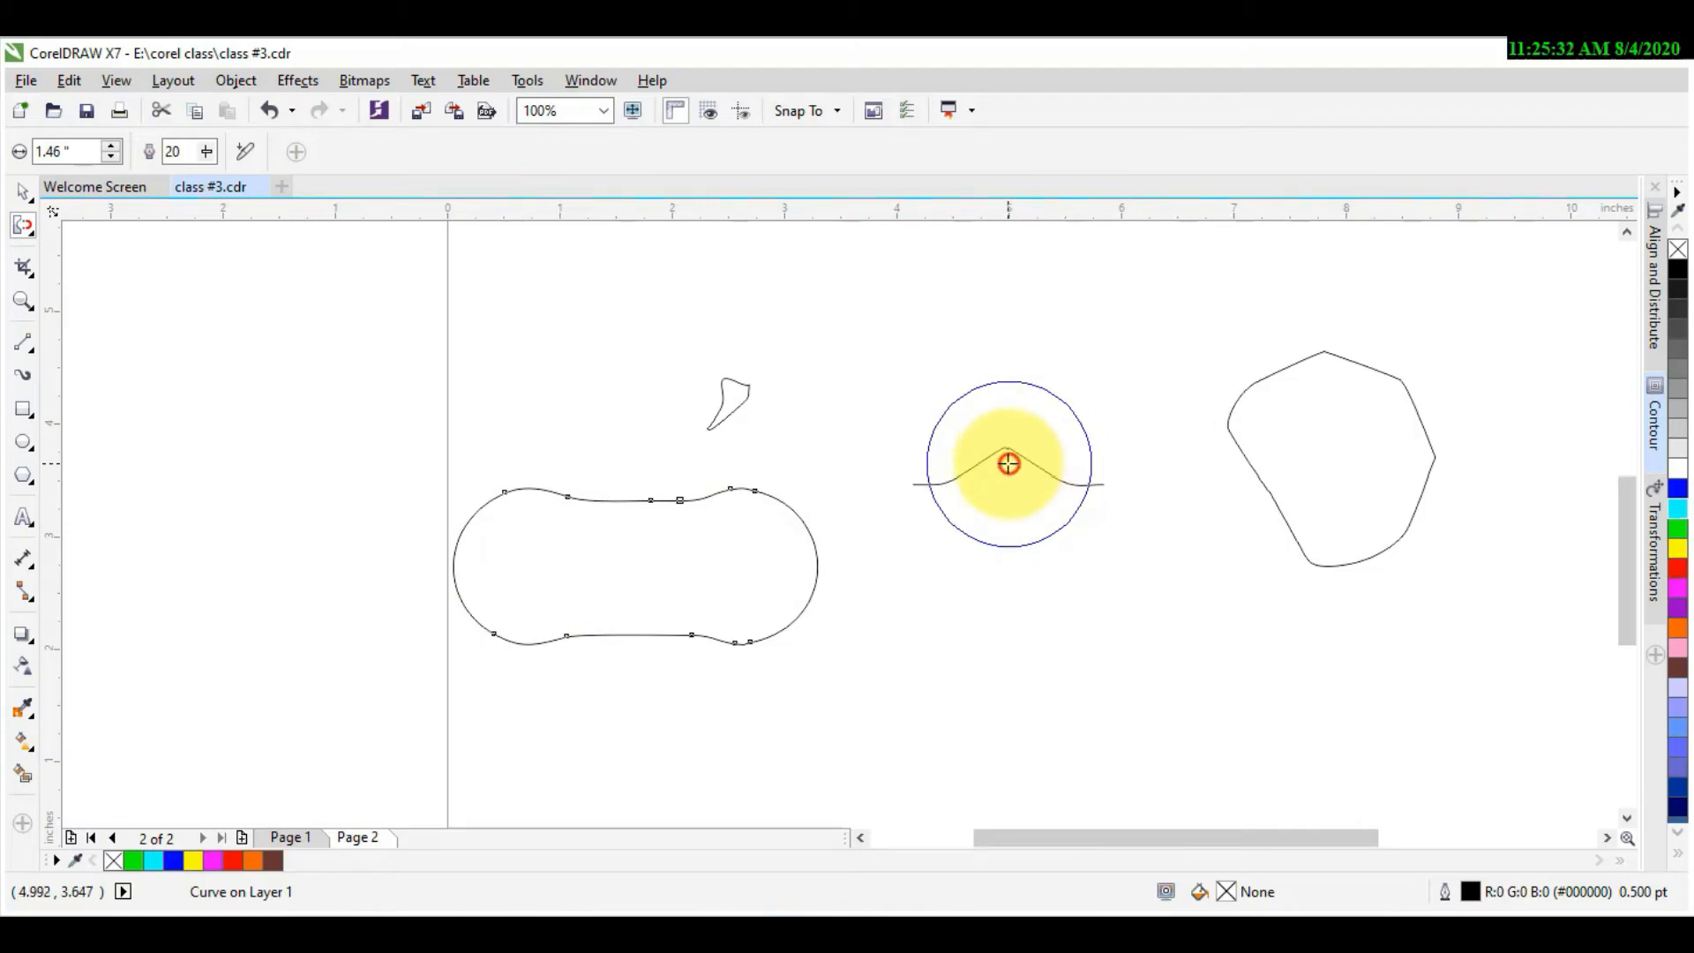
pyautogui.moveTo(1007, 476); pyautogui.dragTo(1007, 472)
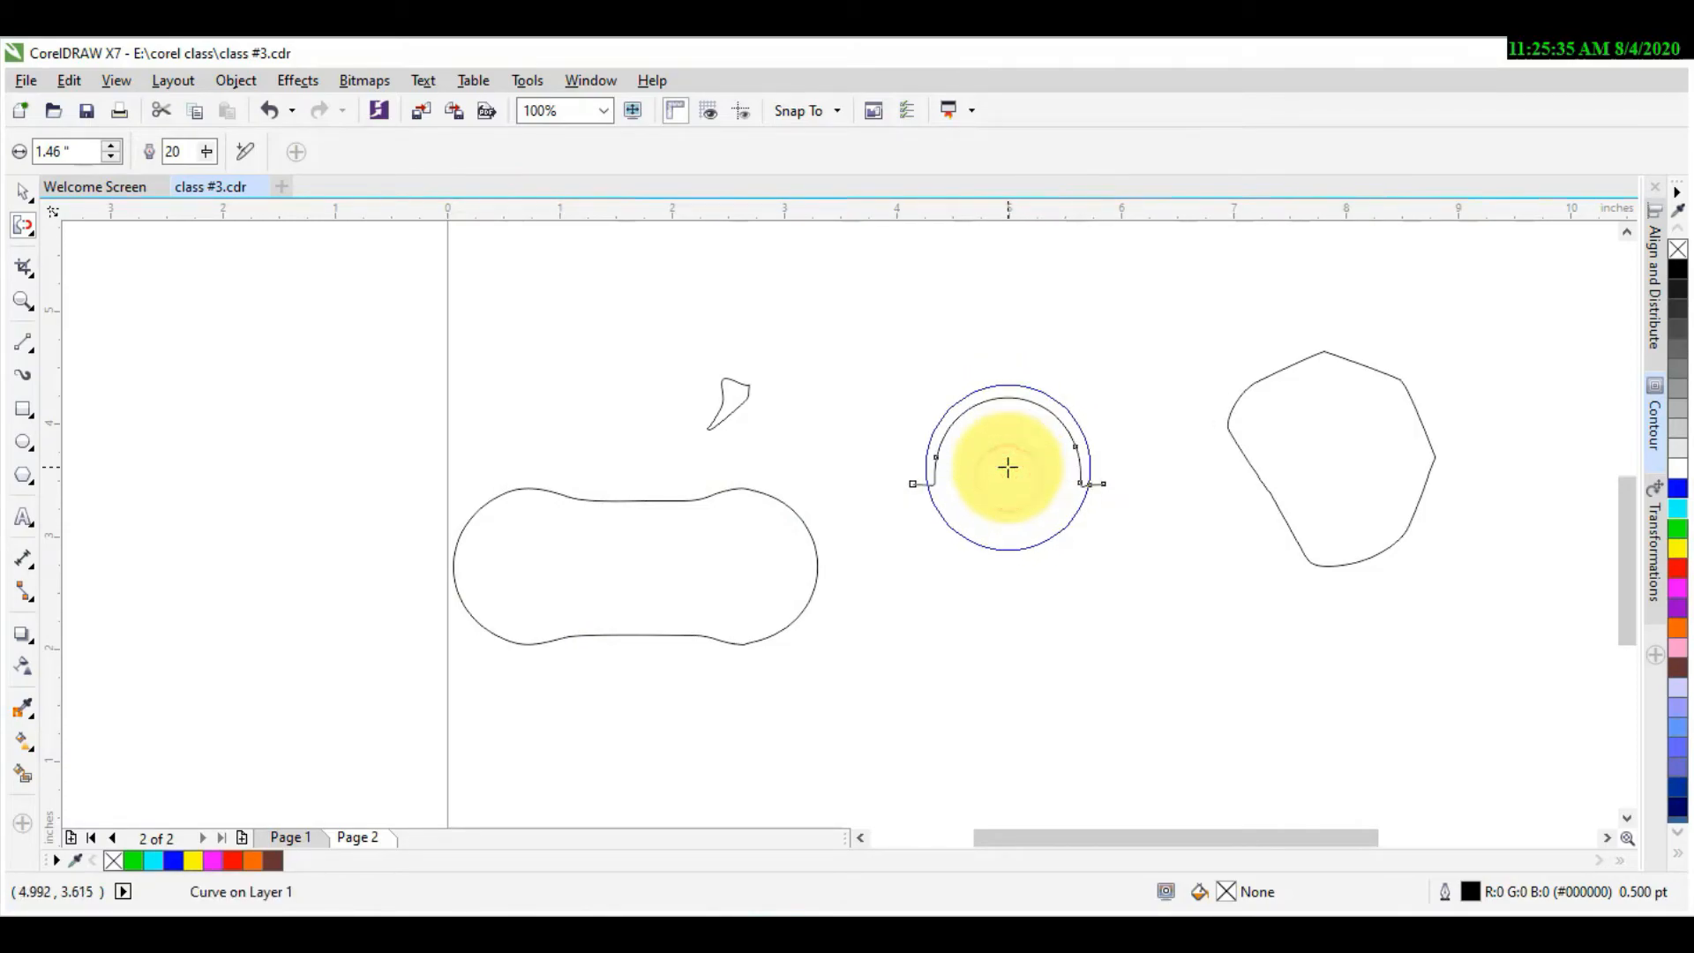
pyautogui.click(1370, 463)
pyautogui.moveTo(1389, 464)
pyautogui.mouseDown()
pyautogui.moveTo(1342, 380)
pyautogui.moveTo(1270, 402)
pyautogui.moveTo(1259, 440)
pyautogui.moveTo(1282, 494)
pyautogui.moveTo(1324, 530)
pyautogui.moveTo(1368, 506)
pyautogui.moveTo(1392, 453)
pyautogui.moveTo(1373, 401)
pyautogui.moveTo(1338, 382)
pyautogui.moveTo(1286, 389)
pyautogui.moveTo(1262, 450)
pyautogui.moveTo(1350, 541)
pyautogui.moveTo(1365, 511)
pyautogui.mouseUp()
# Step: Repel the small irregular curve outward into a circle and push out the right end of the bulged rectangle
pyautogui.scroll(2, 759, 422)
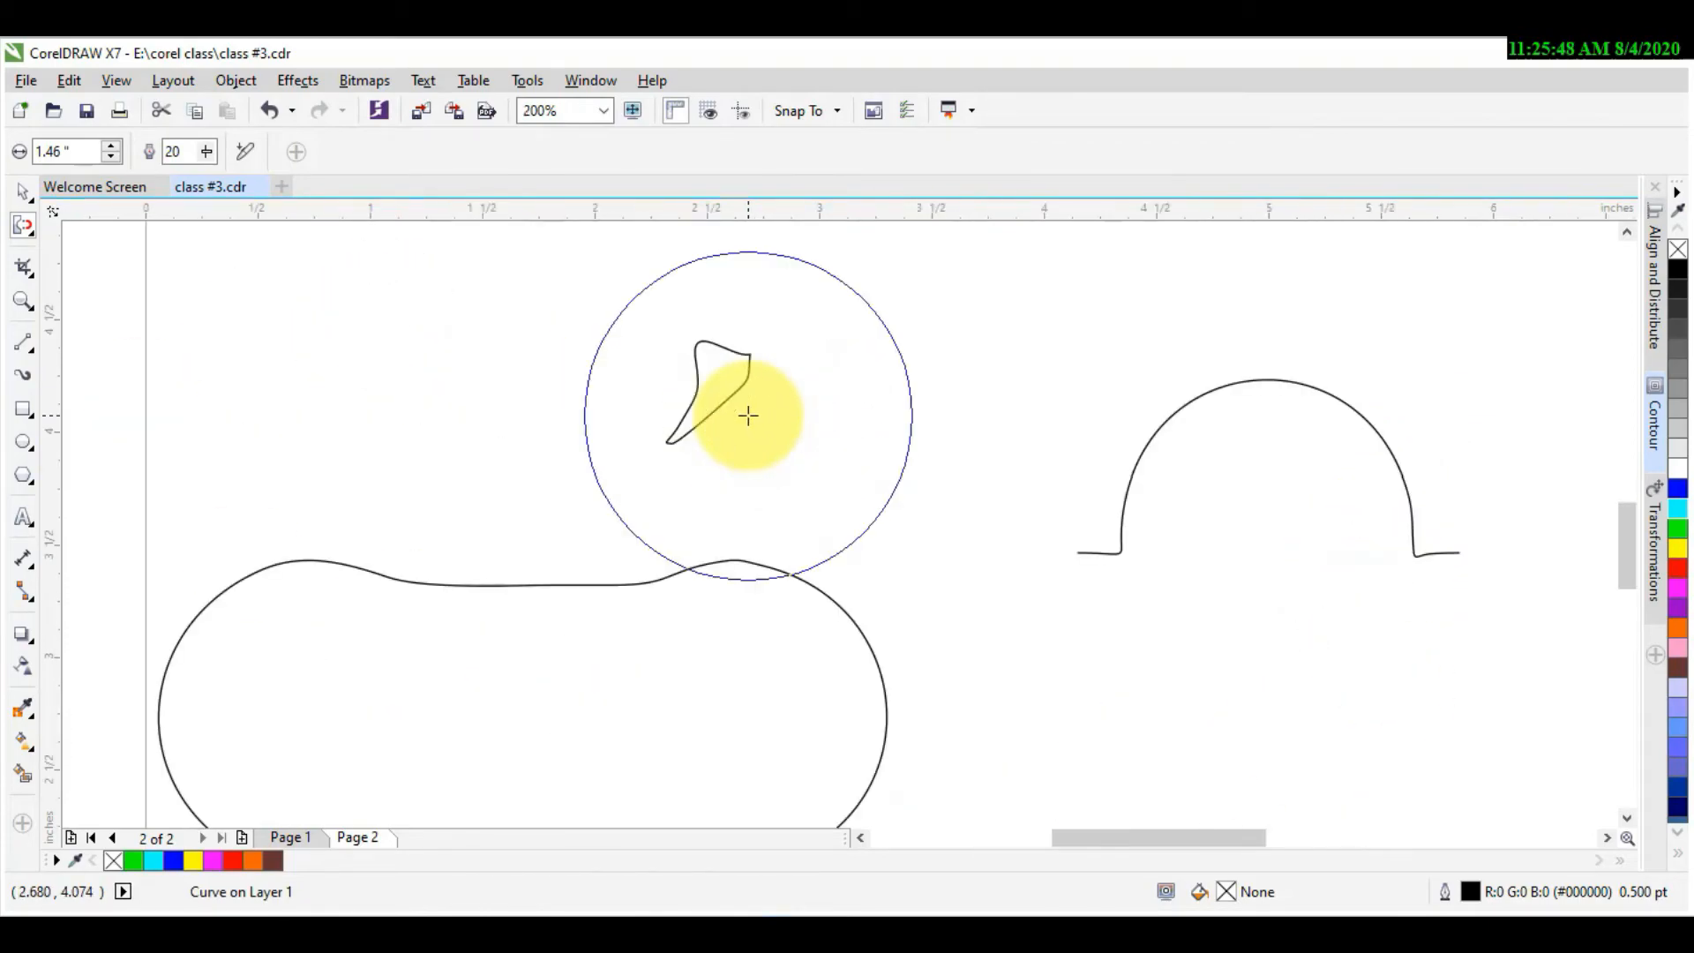
pyautogui.click(733, 397)
pyautogui.moveTo(715, 377); pyautogui.dragTo(740, 390)
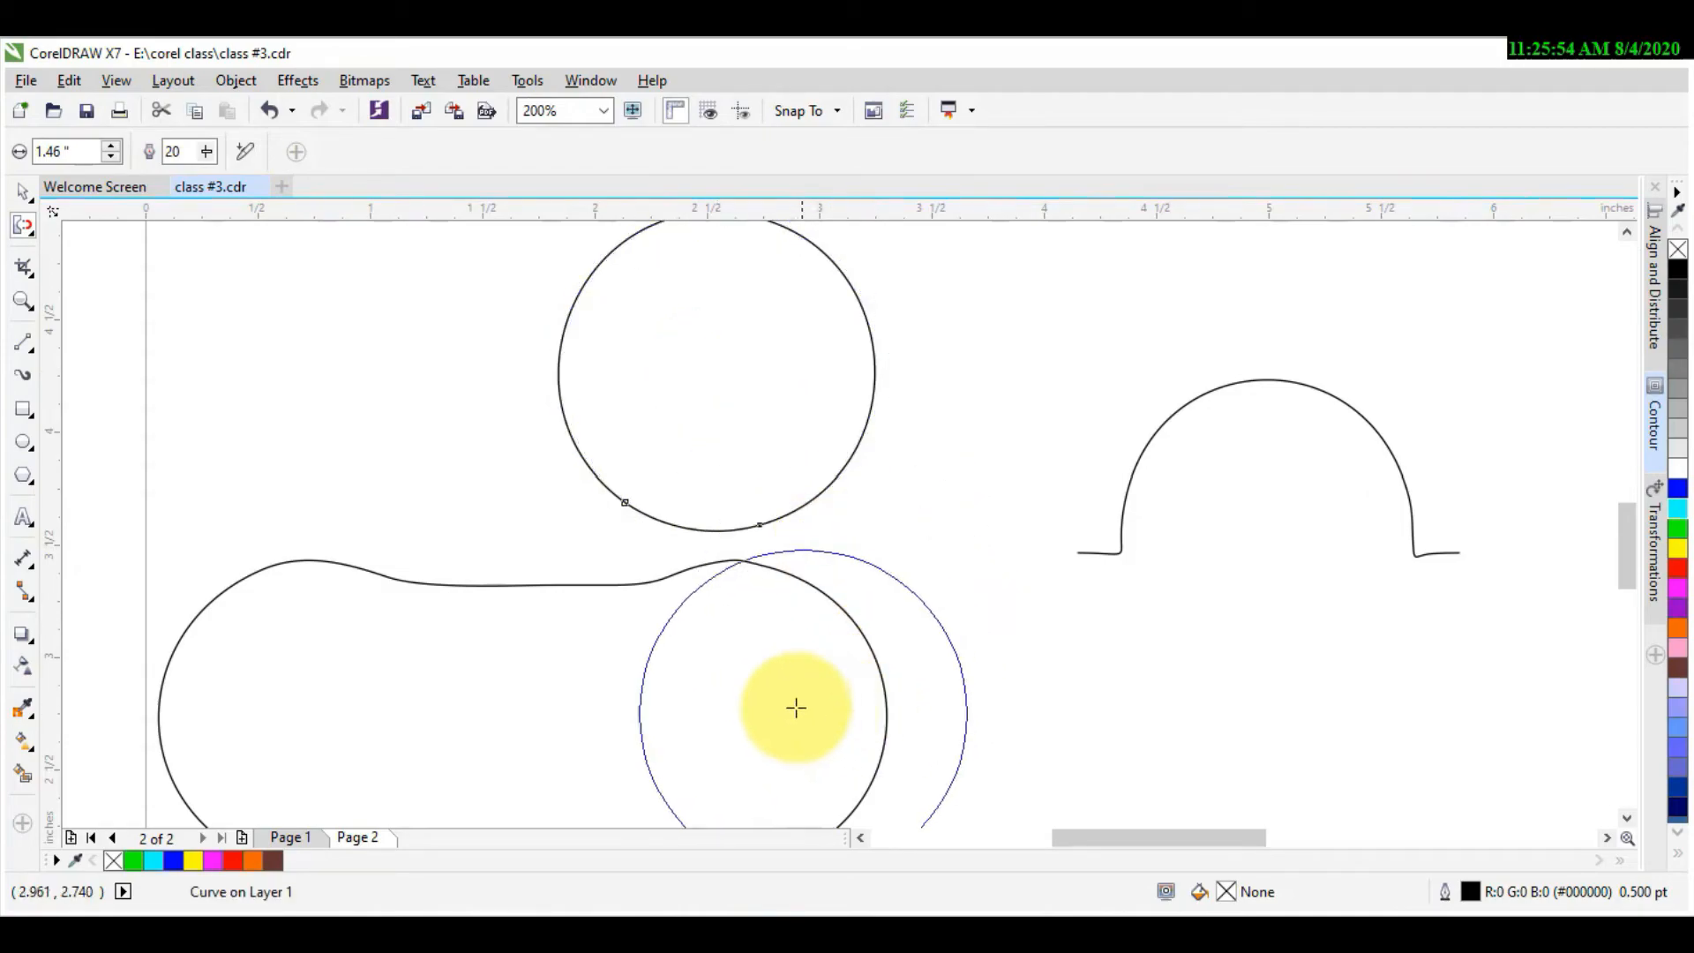
pyautogui.scroll(-2, 794, 688)
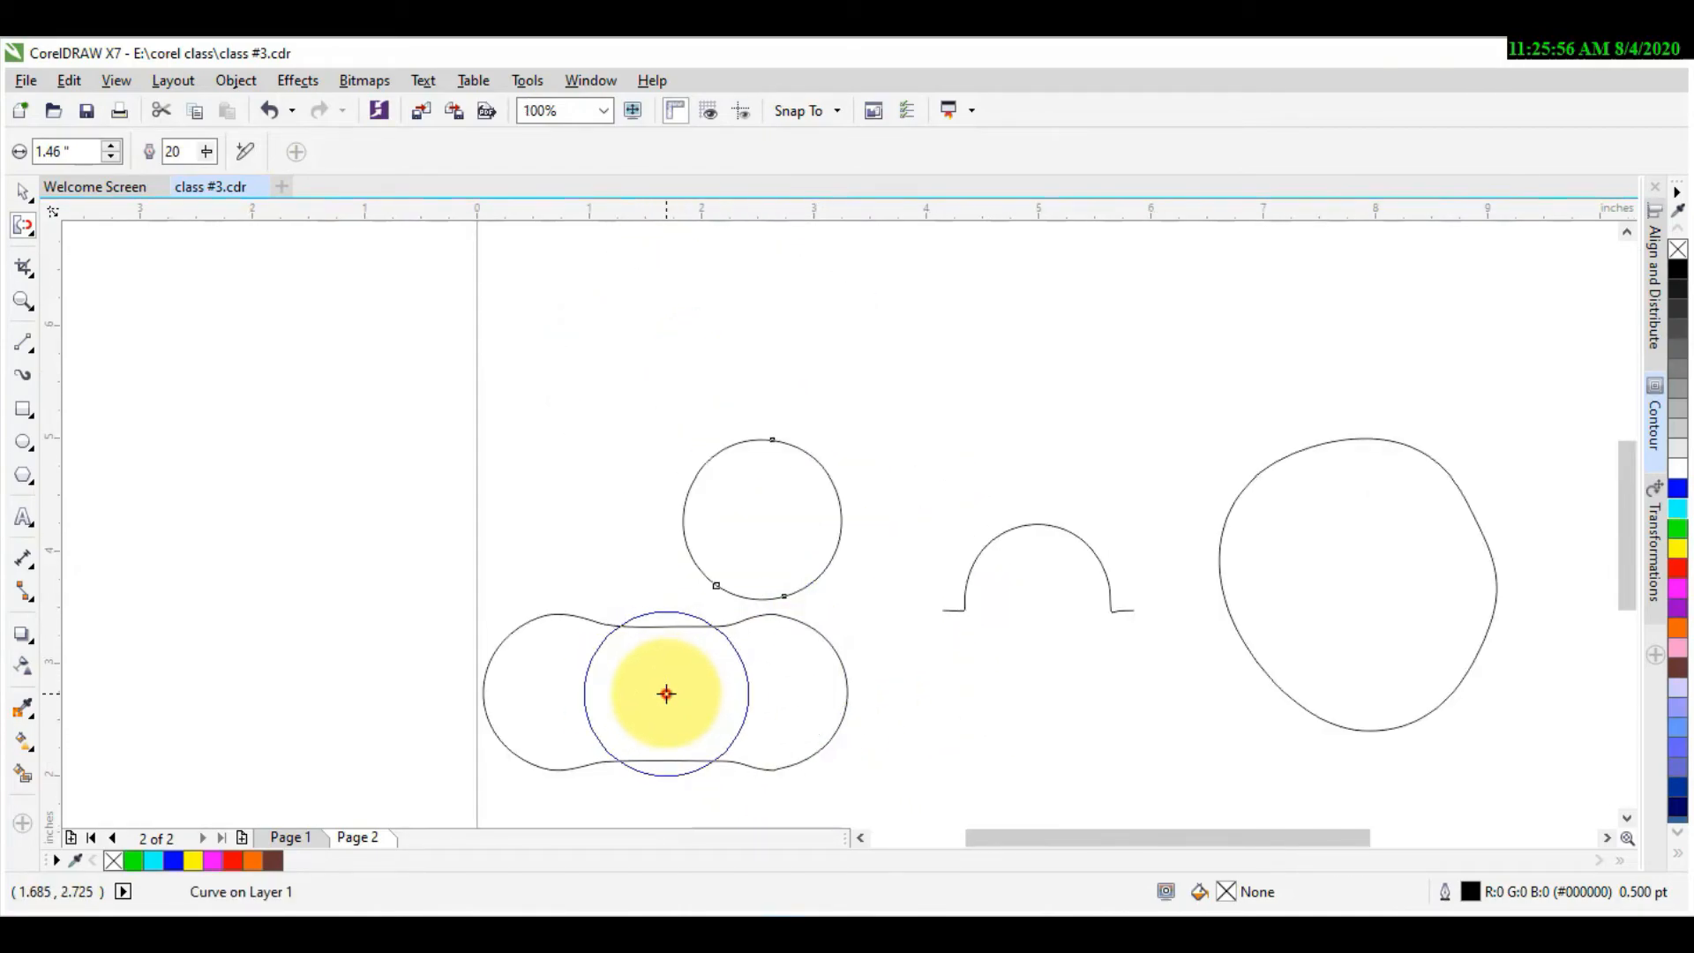
pyautogui.moveTo(666, 694); pyautogui.dragTo(771, 691)
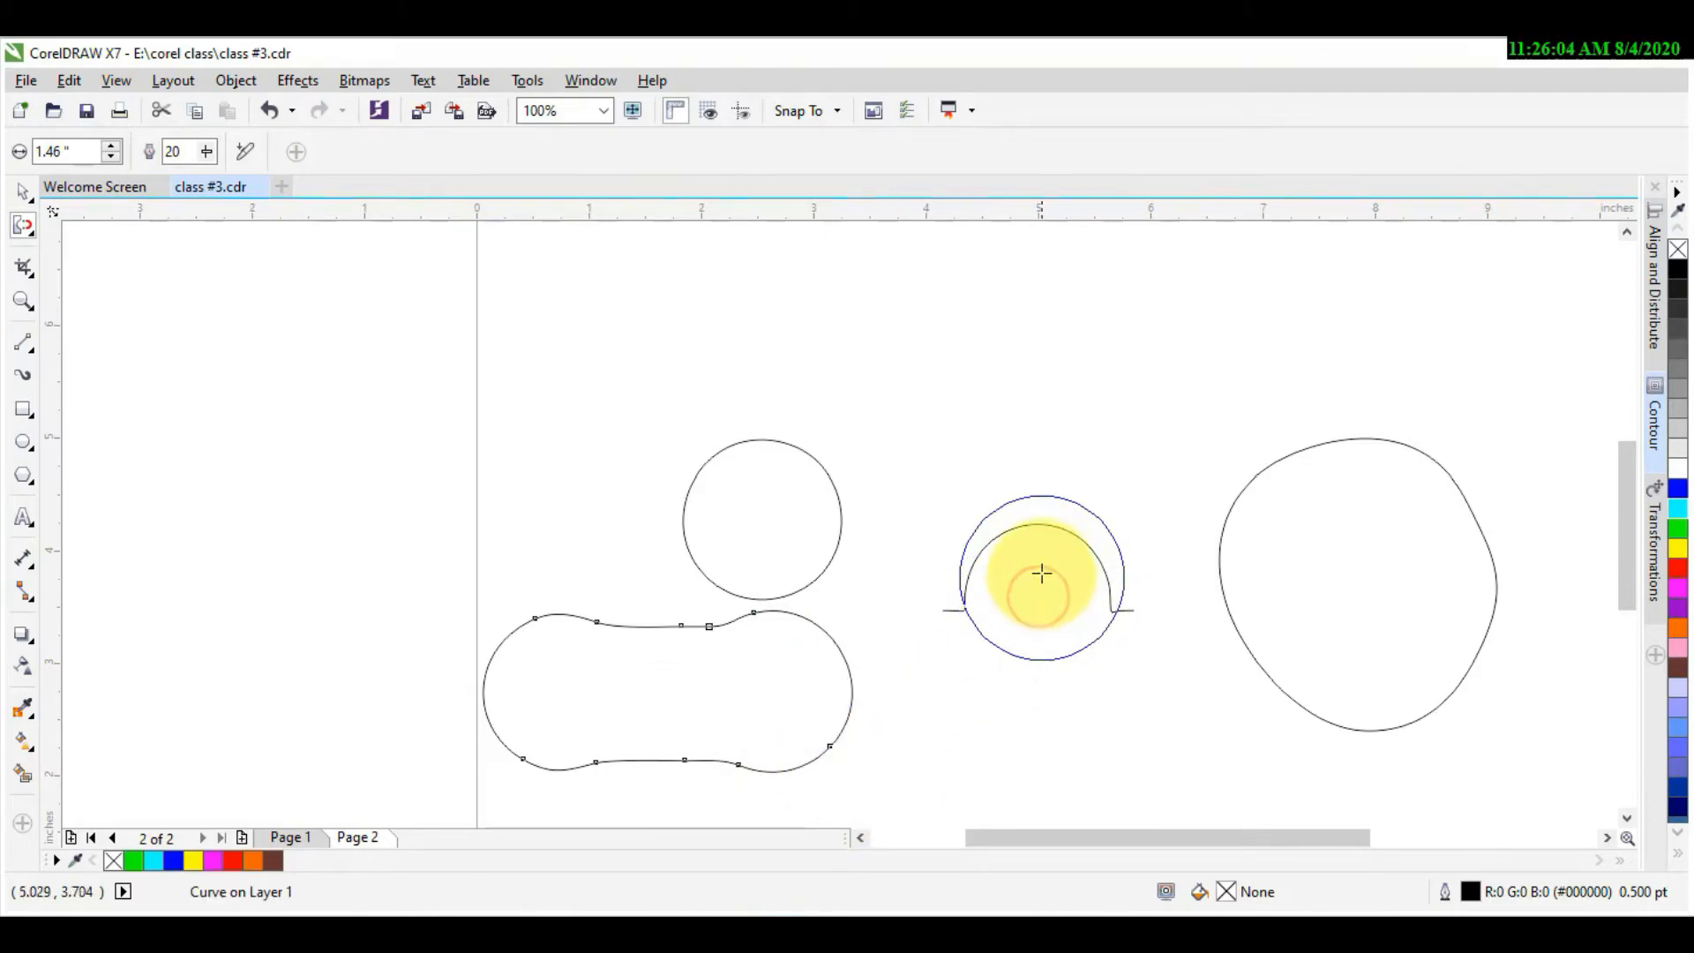
# Step: Expand the arch outward with the Repel tool, and push it to the page's right edge using a 20-inch nib and pressure 56
pyautogui.click(1034, 529)
pyautogui.moveTo(1042, 582); pyautogui.dragTo(1042, 581)
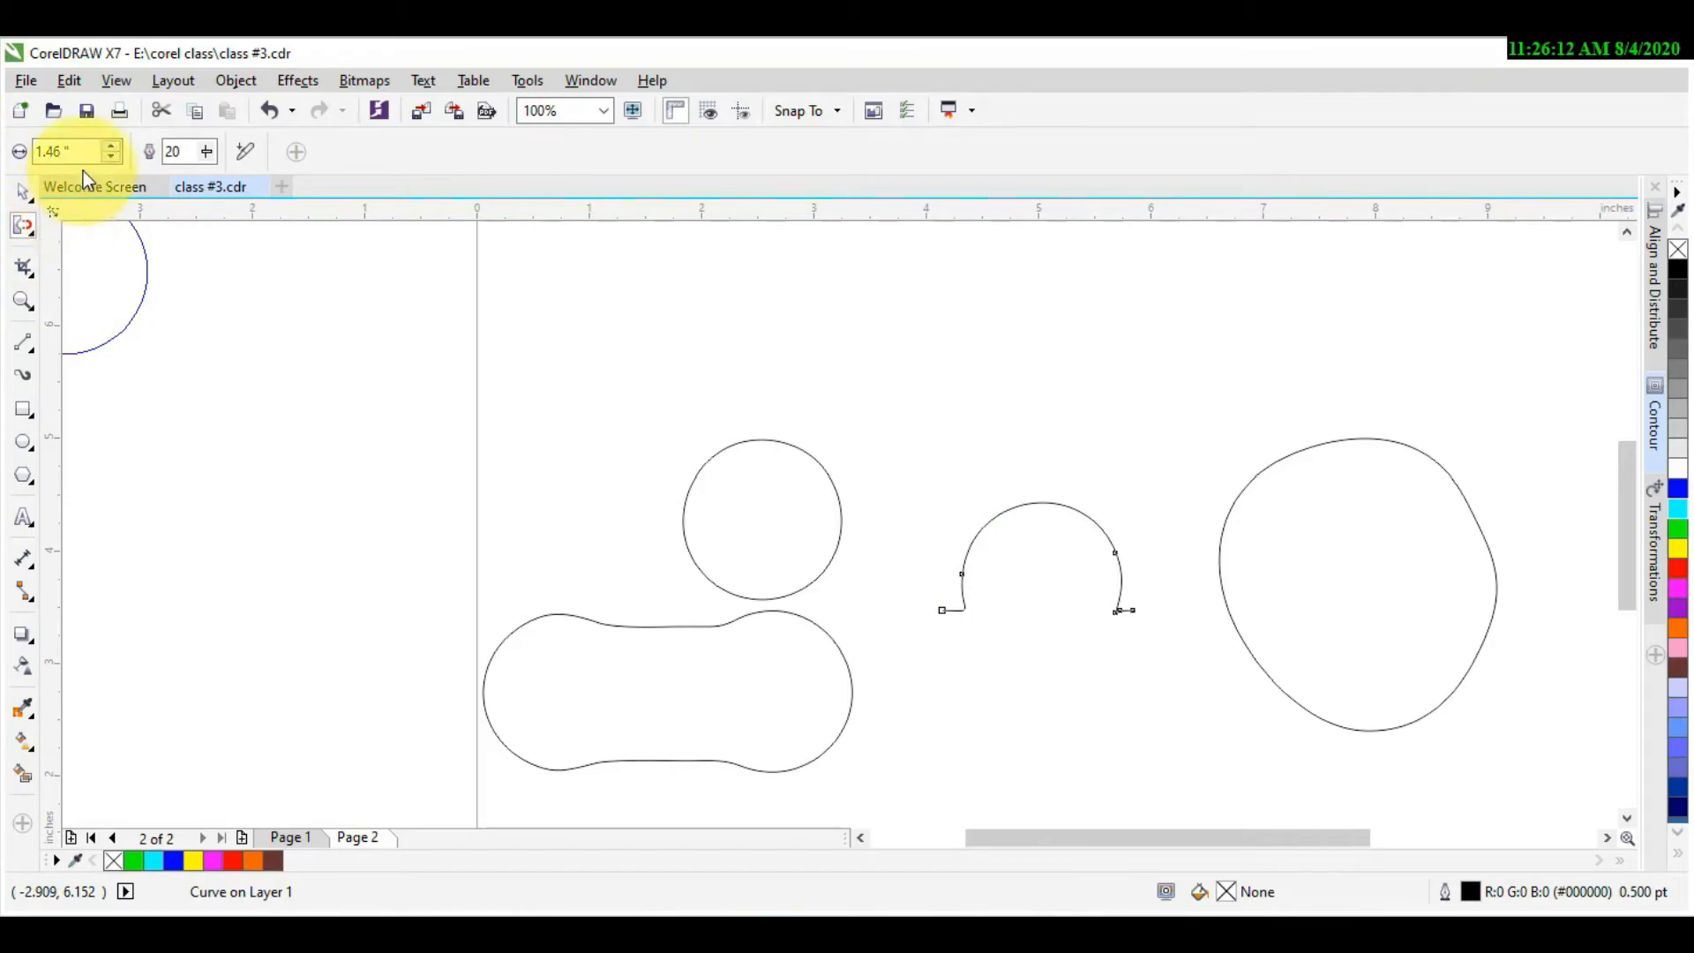
pyautogui.click(113, 159)
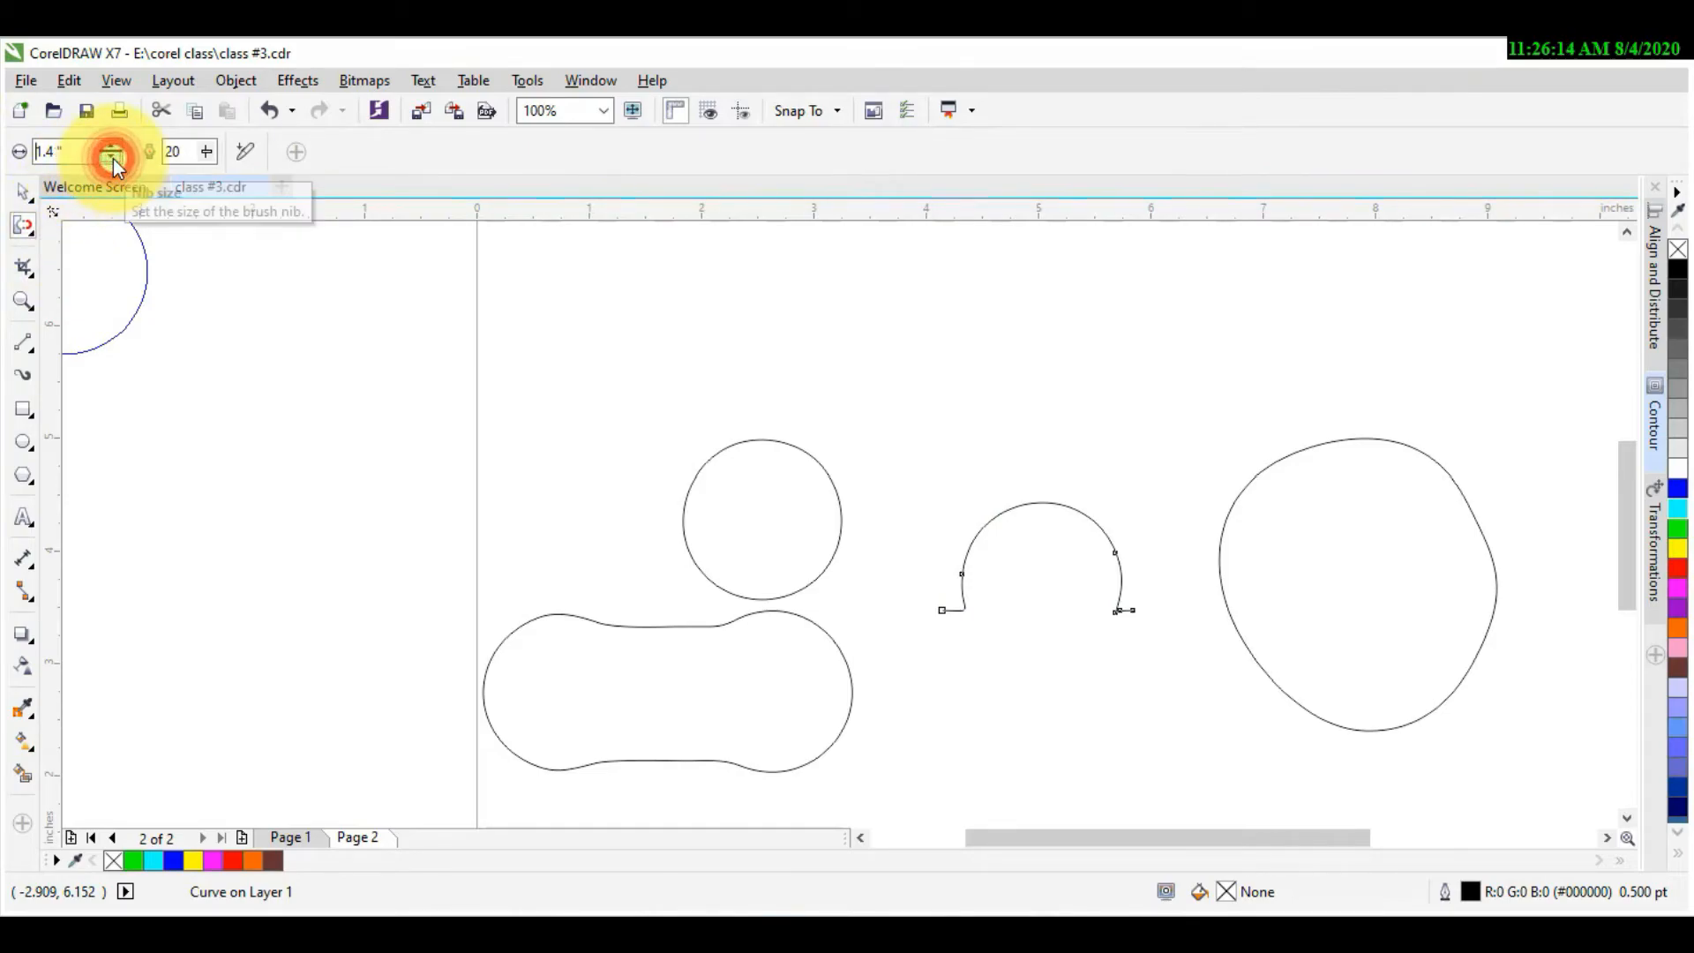
pyautogui.click(111, 143)
pyautogui.moveTo(72, 152); pyautogui.dragTo(37, 152)
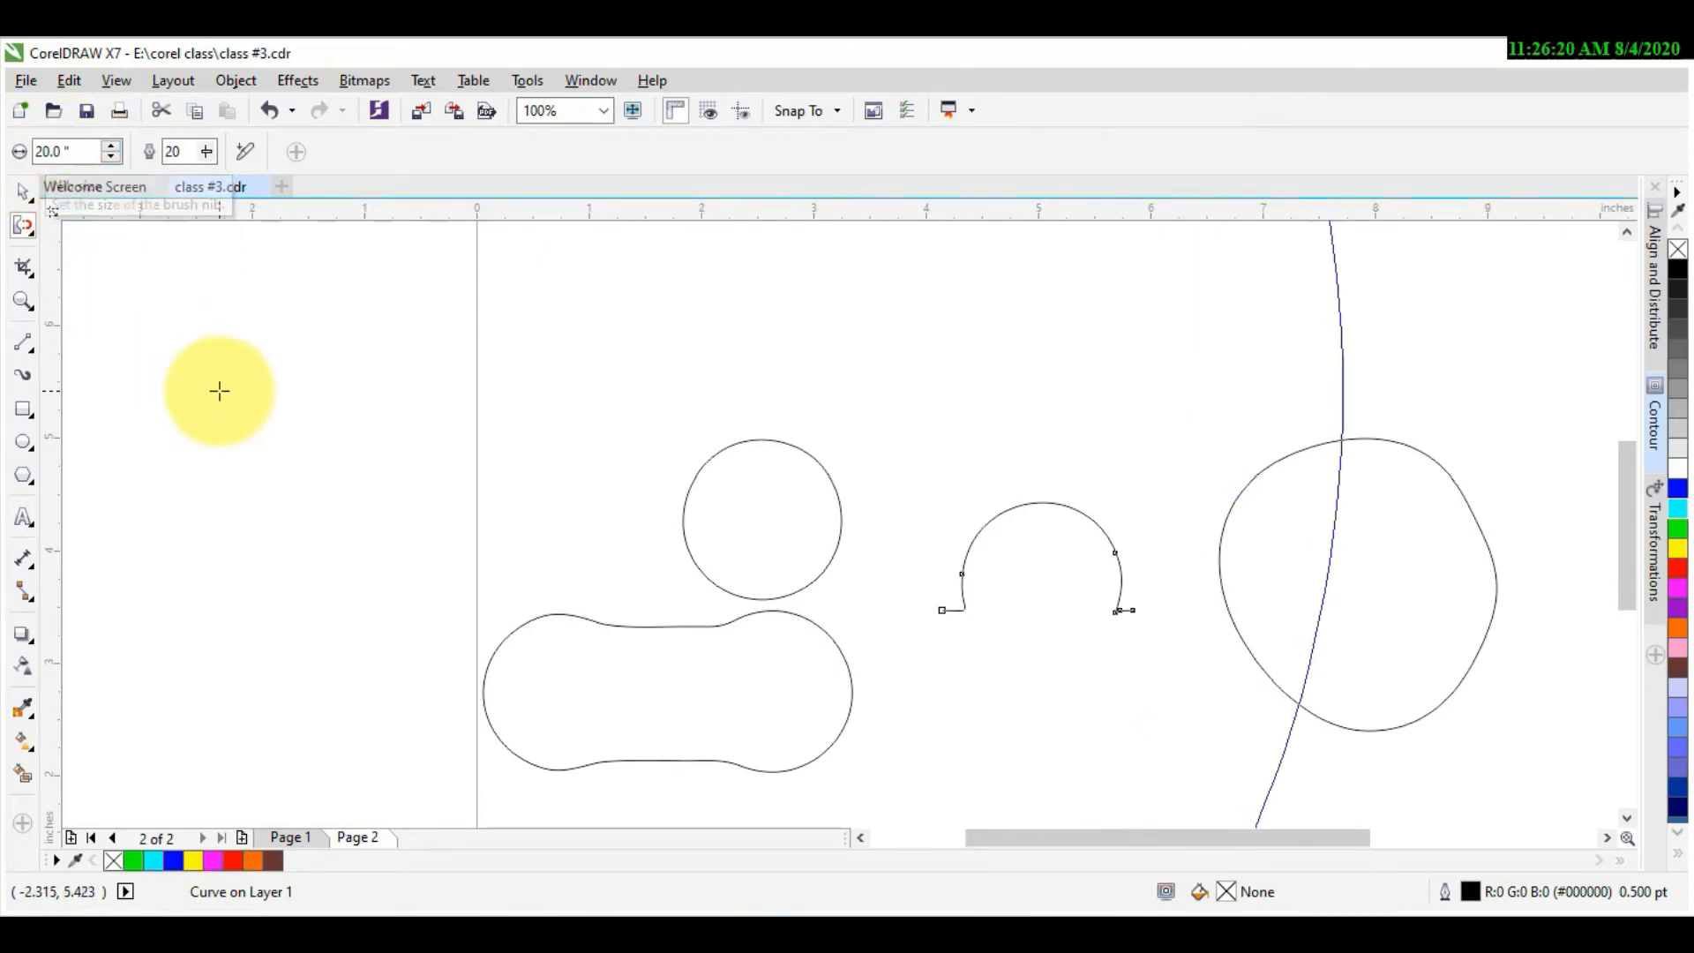
pyautogui.scroll(-3, 765, 524)
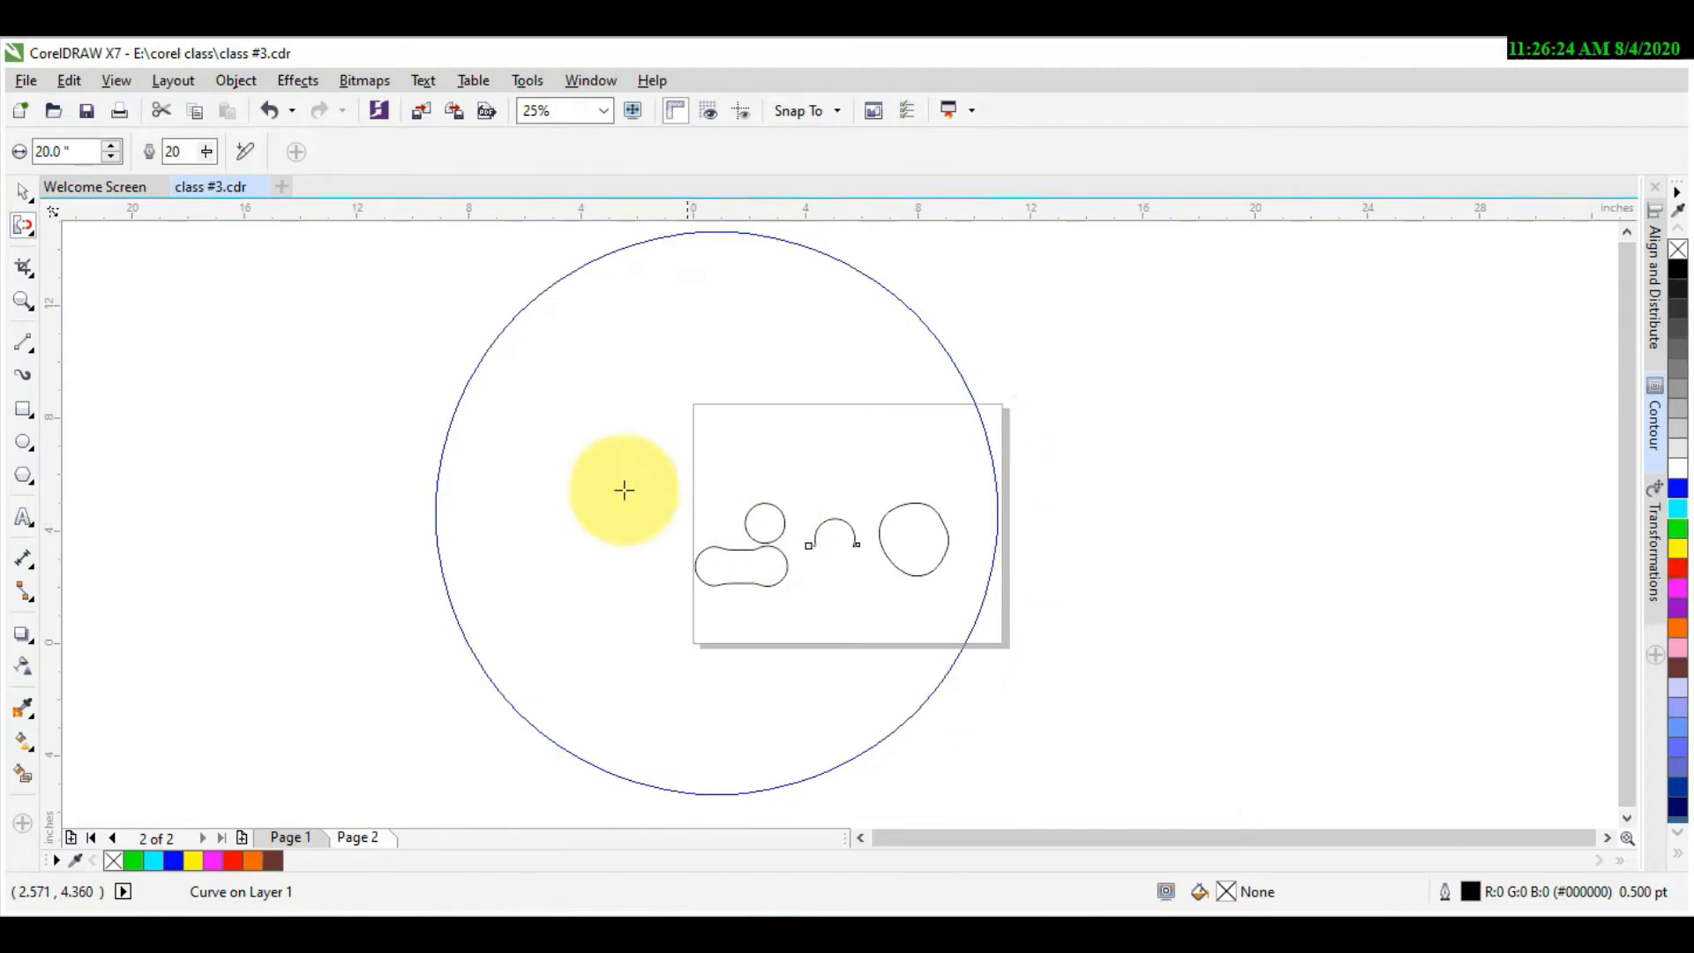
pyautogui.click(206, 154)
pyautogui.moveTo(211, 156); pyautogui.dragTo(243, 161)
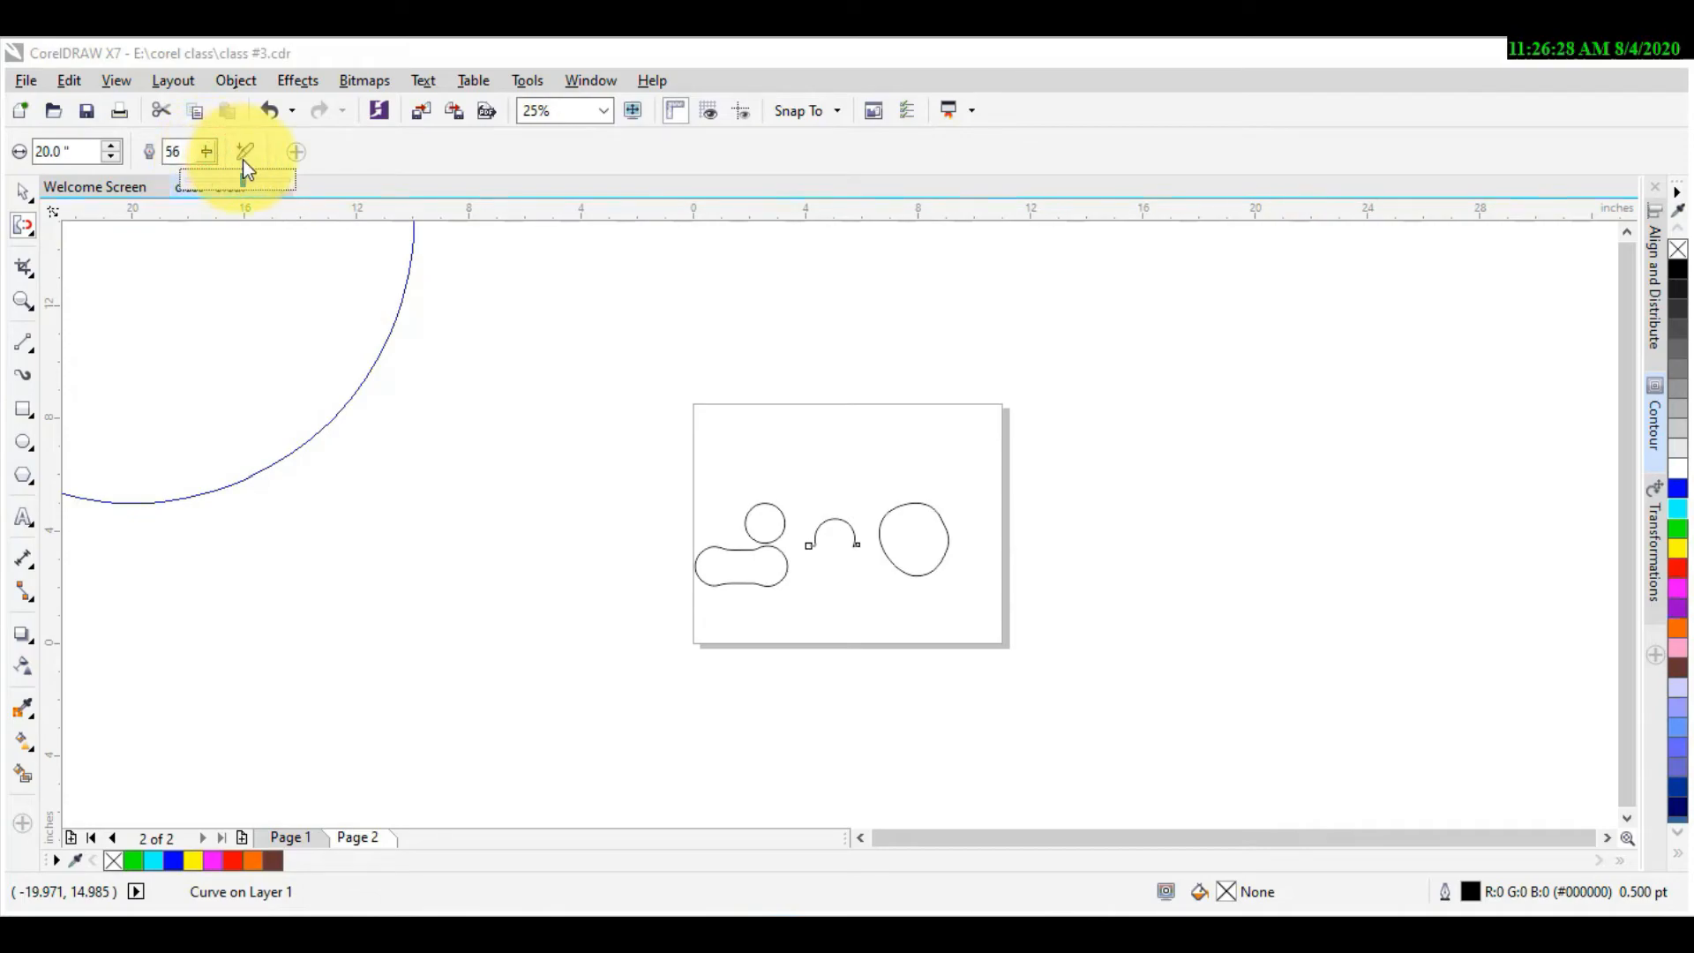
pyautogui.moveTo(769, 562); pyautogui.dragTo(768, 562)
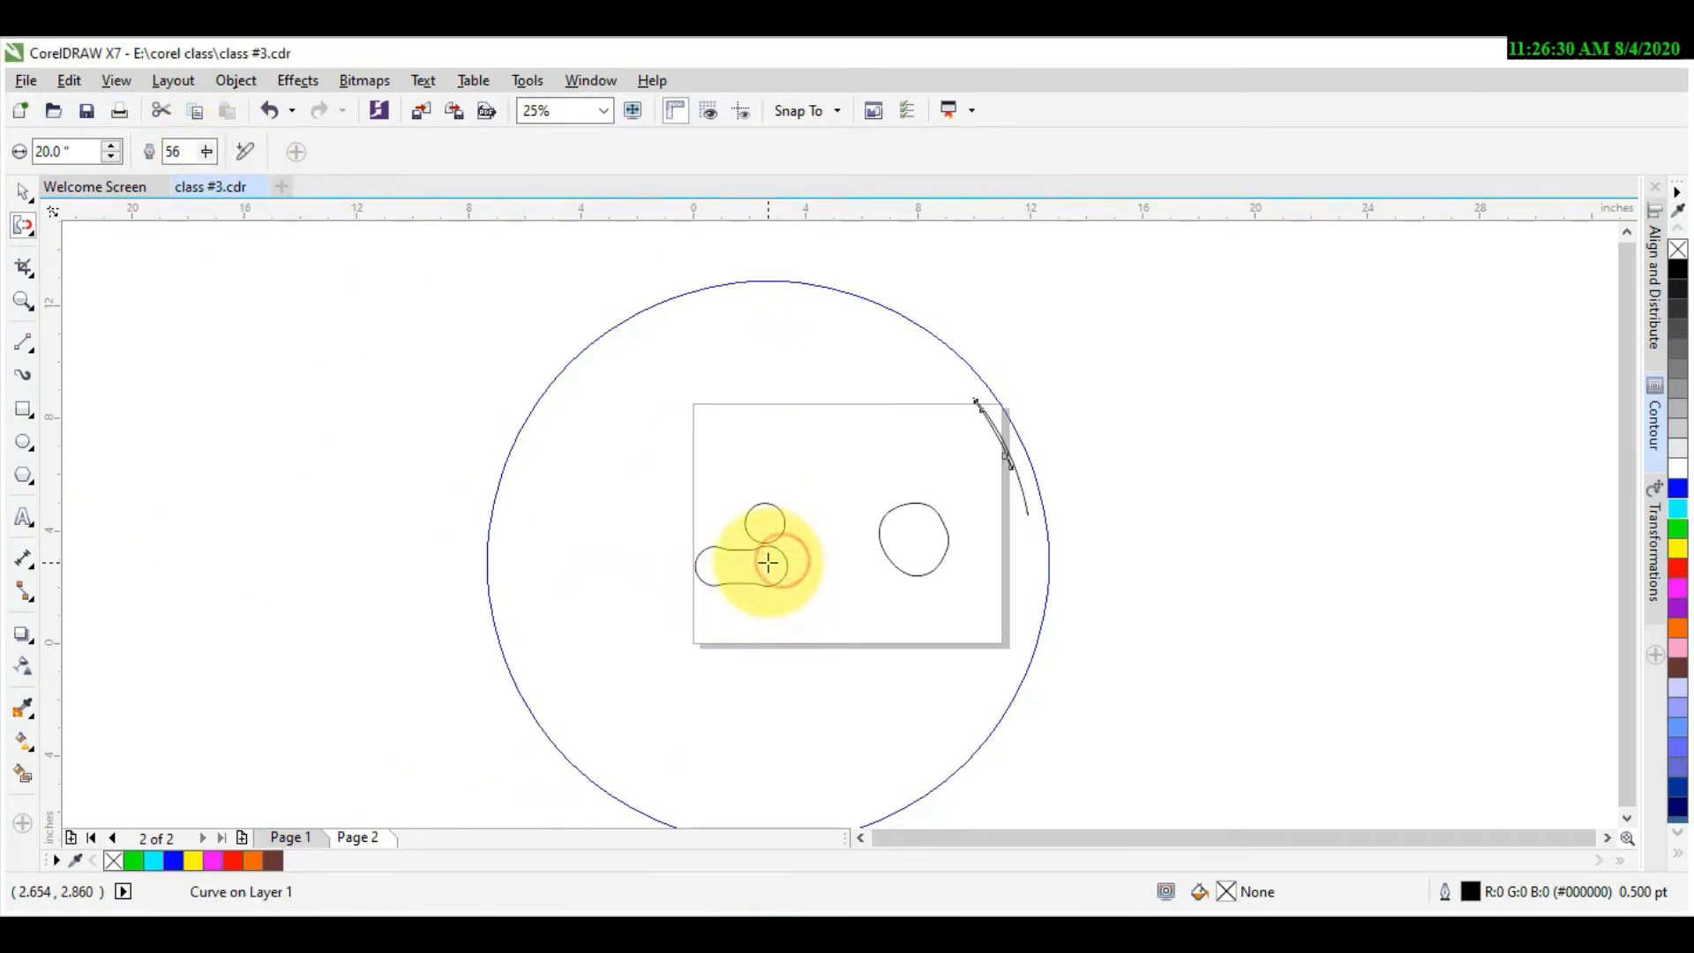
# Step: Set the nib size to 1 inch and repel the middle of the bulged rectangle's upper edge upward into a bump
pyautogui.click(54, 152)
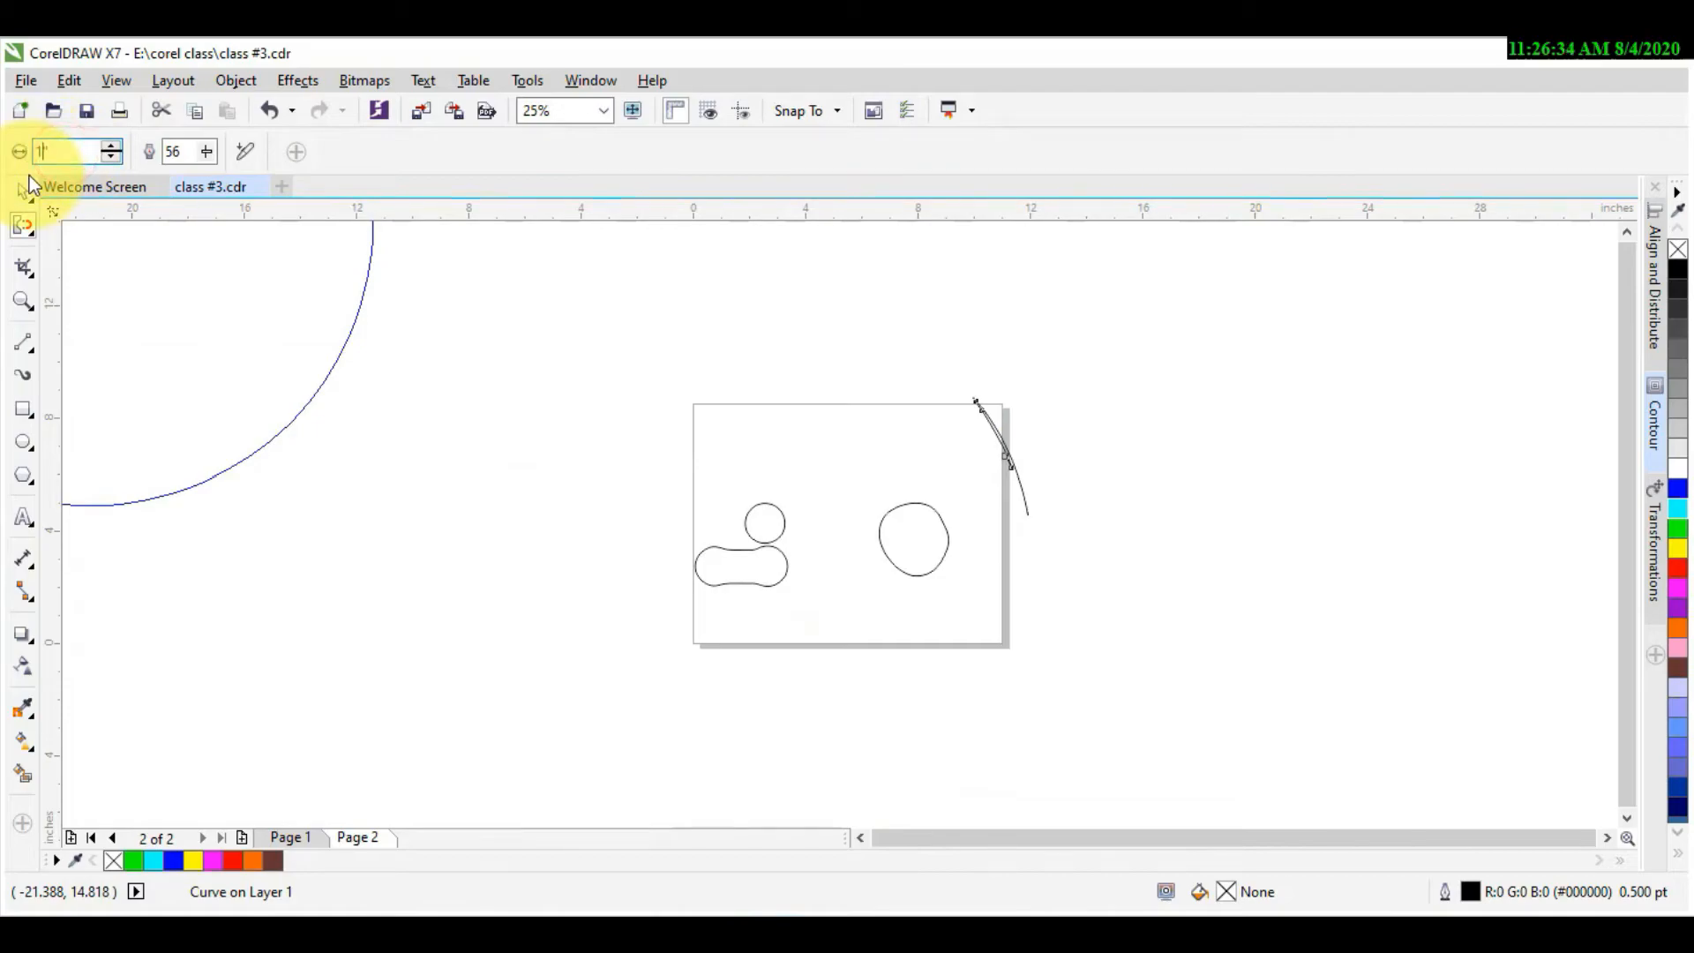
pyautogui.write('1')
pyautogui.press('Return')
pyautogui.scroll(1, 887, 555)
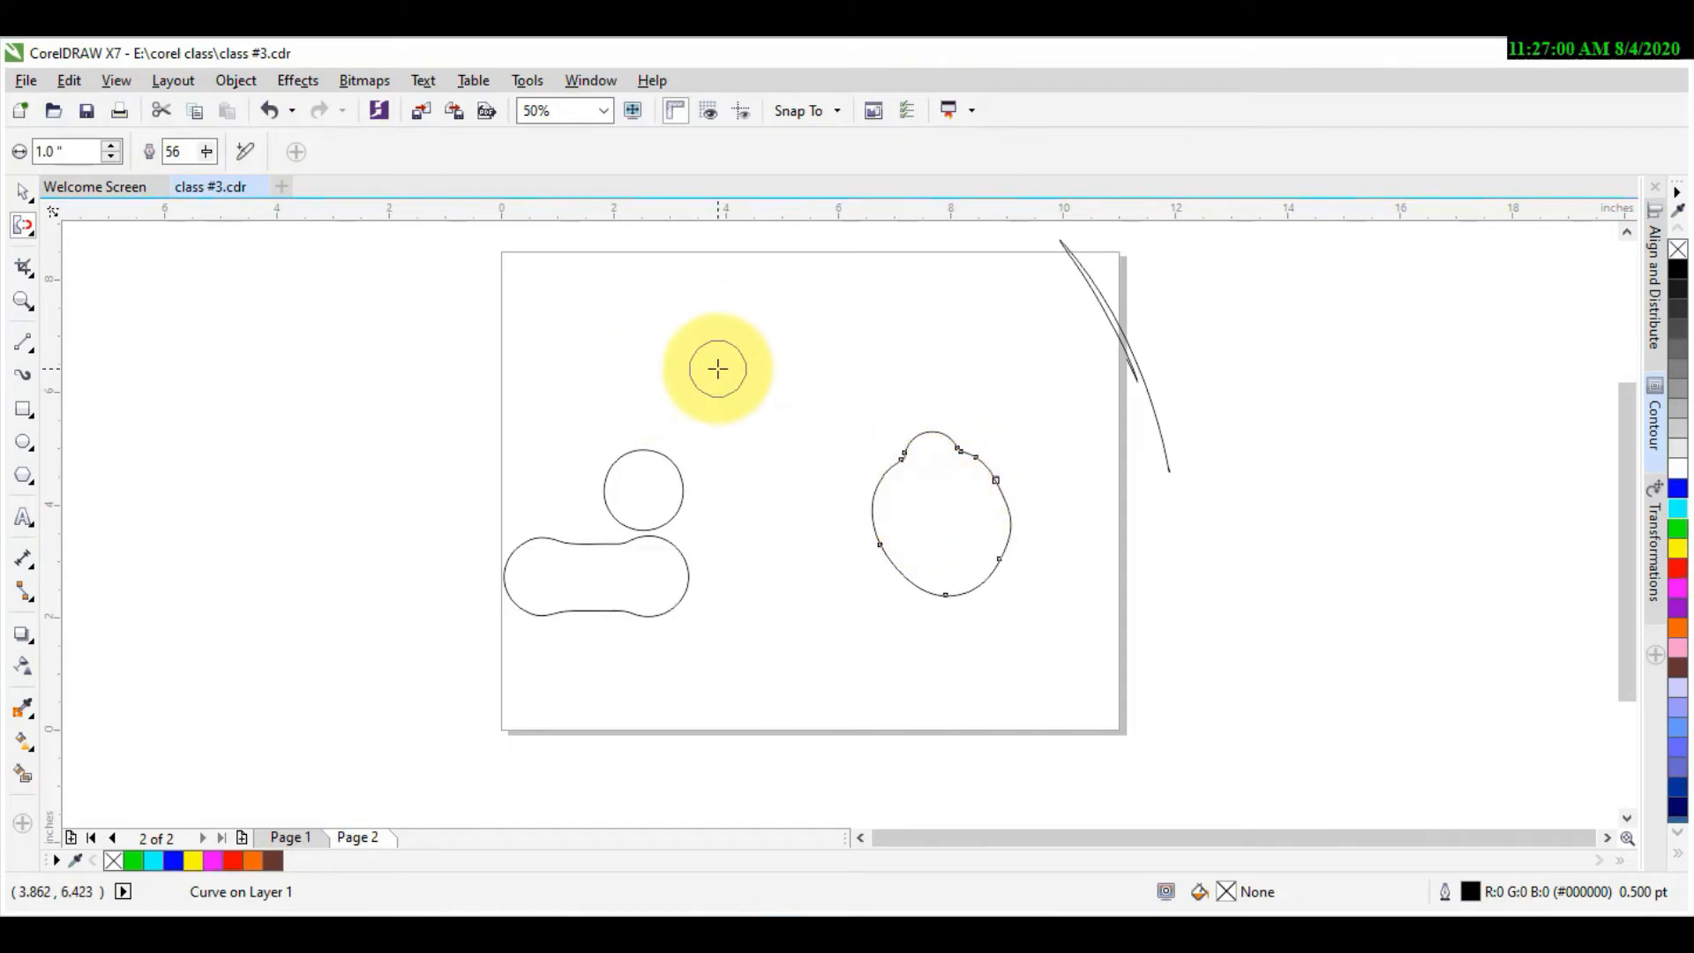
pyautogui.moveTo(638, 572); pyautogui.dragTo(595, 561)
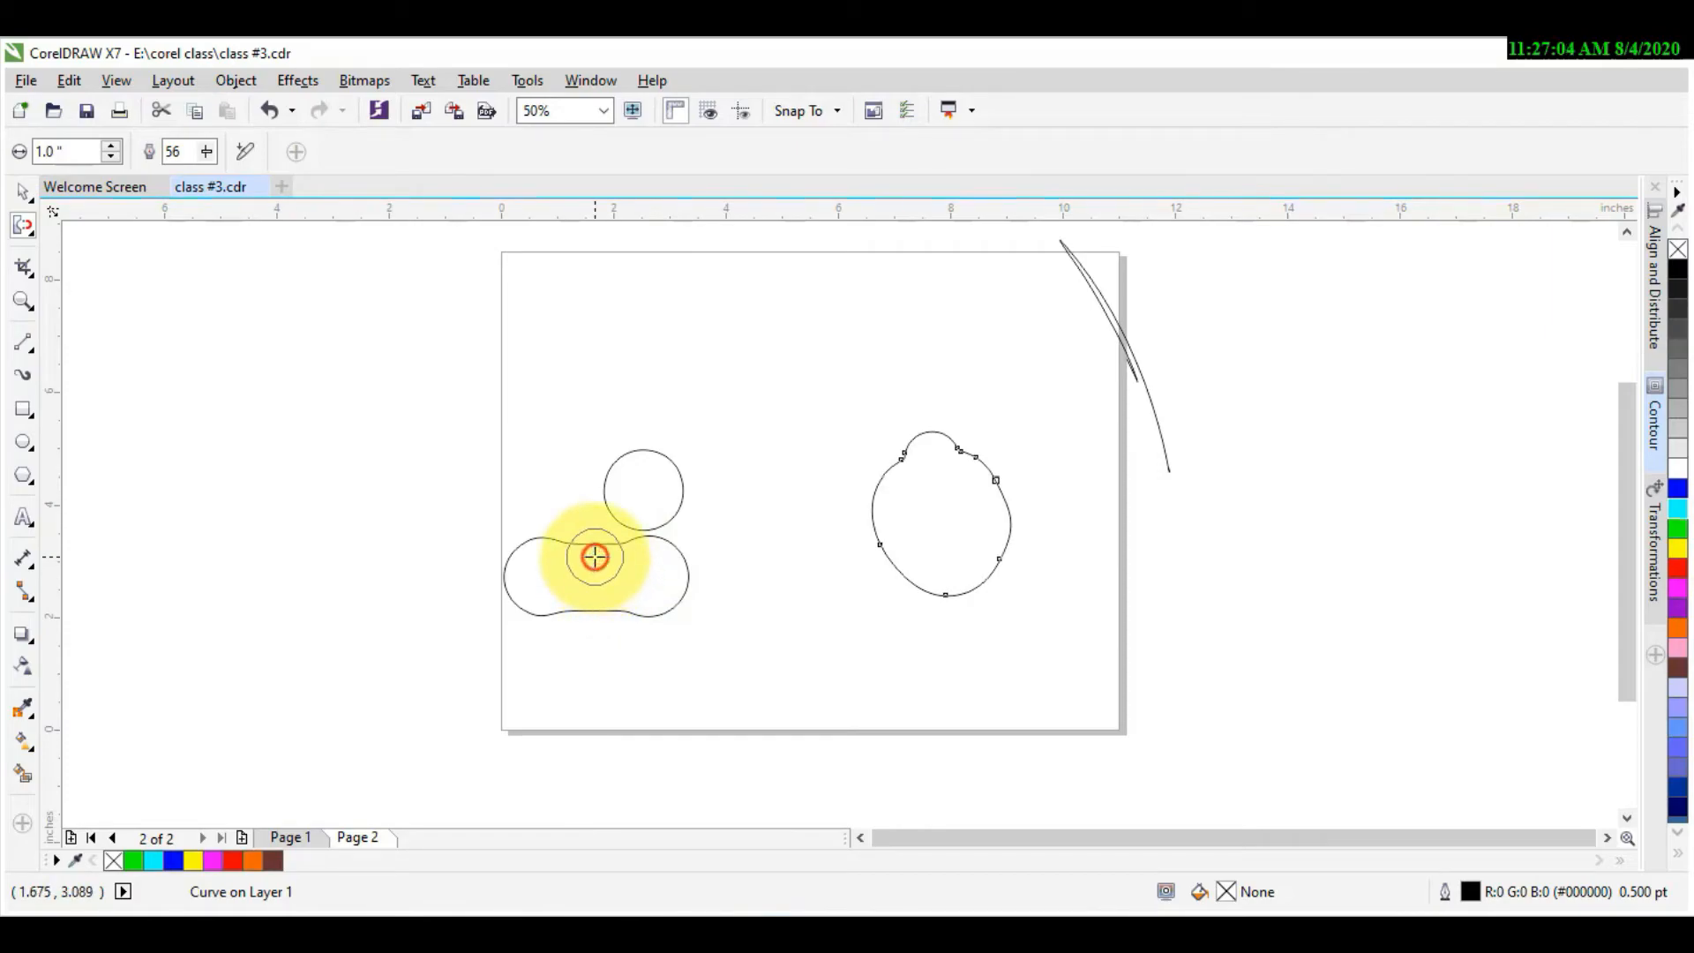
pyautogui.click(595, 556)
pyautogui.click(595, 556)
pyautogui.scroll(3, 594, 556)
pyautogui.click(594, 556)
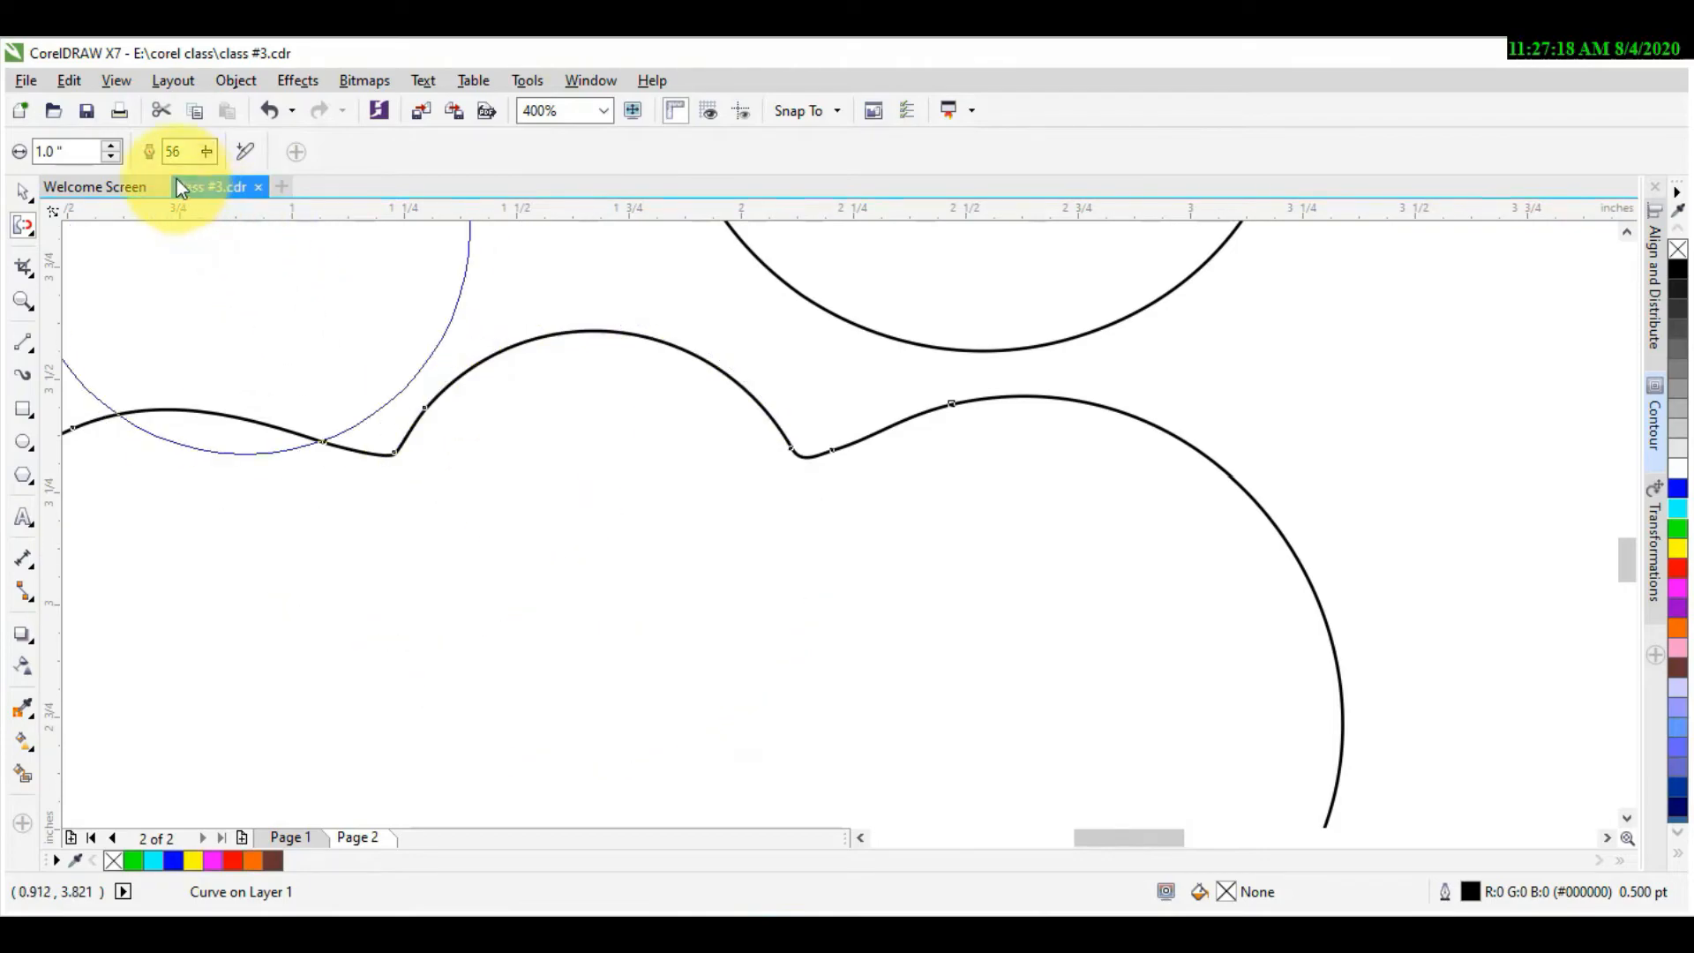
# Step: Set the nib size to 2 inches and repel the bumped rectangle further outward from inside its upper middle and right side
pyautogui.click(41, 152)
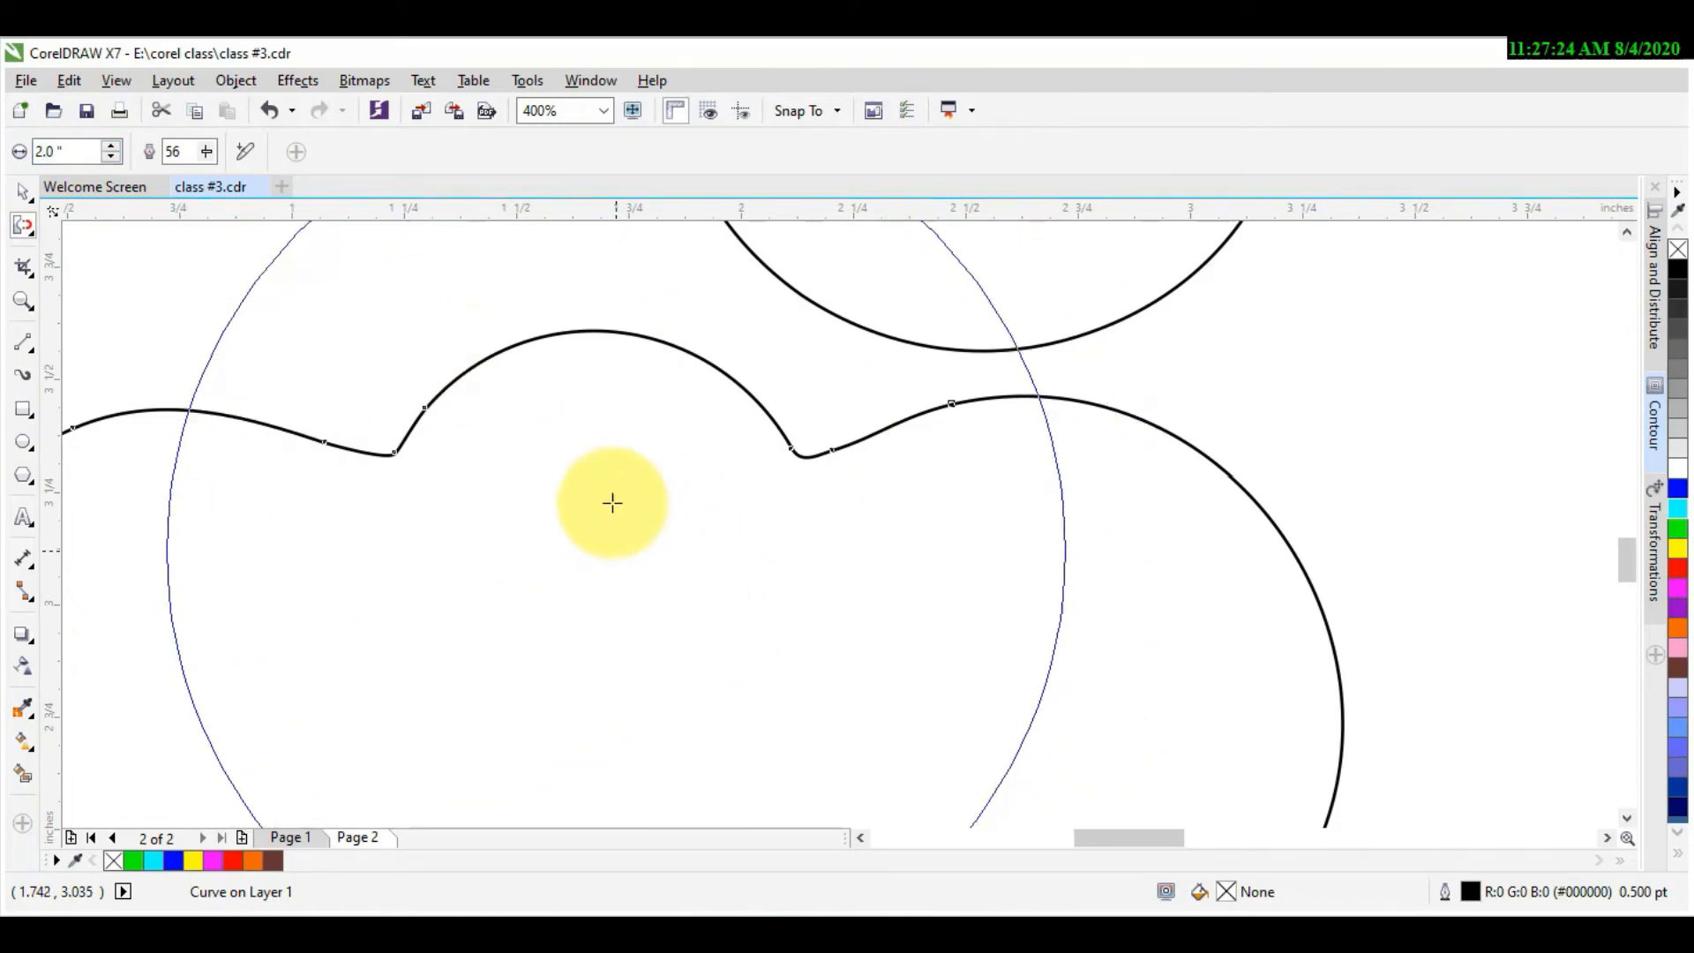
pyautogui.moveTo(578, 576); pyautogui.dragTo(585, 564)
pyautogui.scroll(-1, 584, 564)
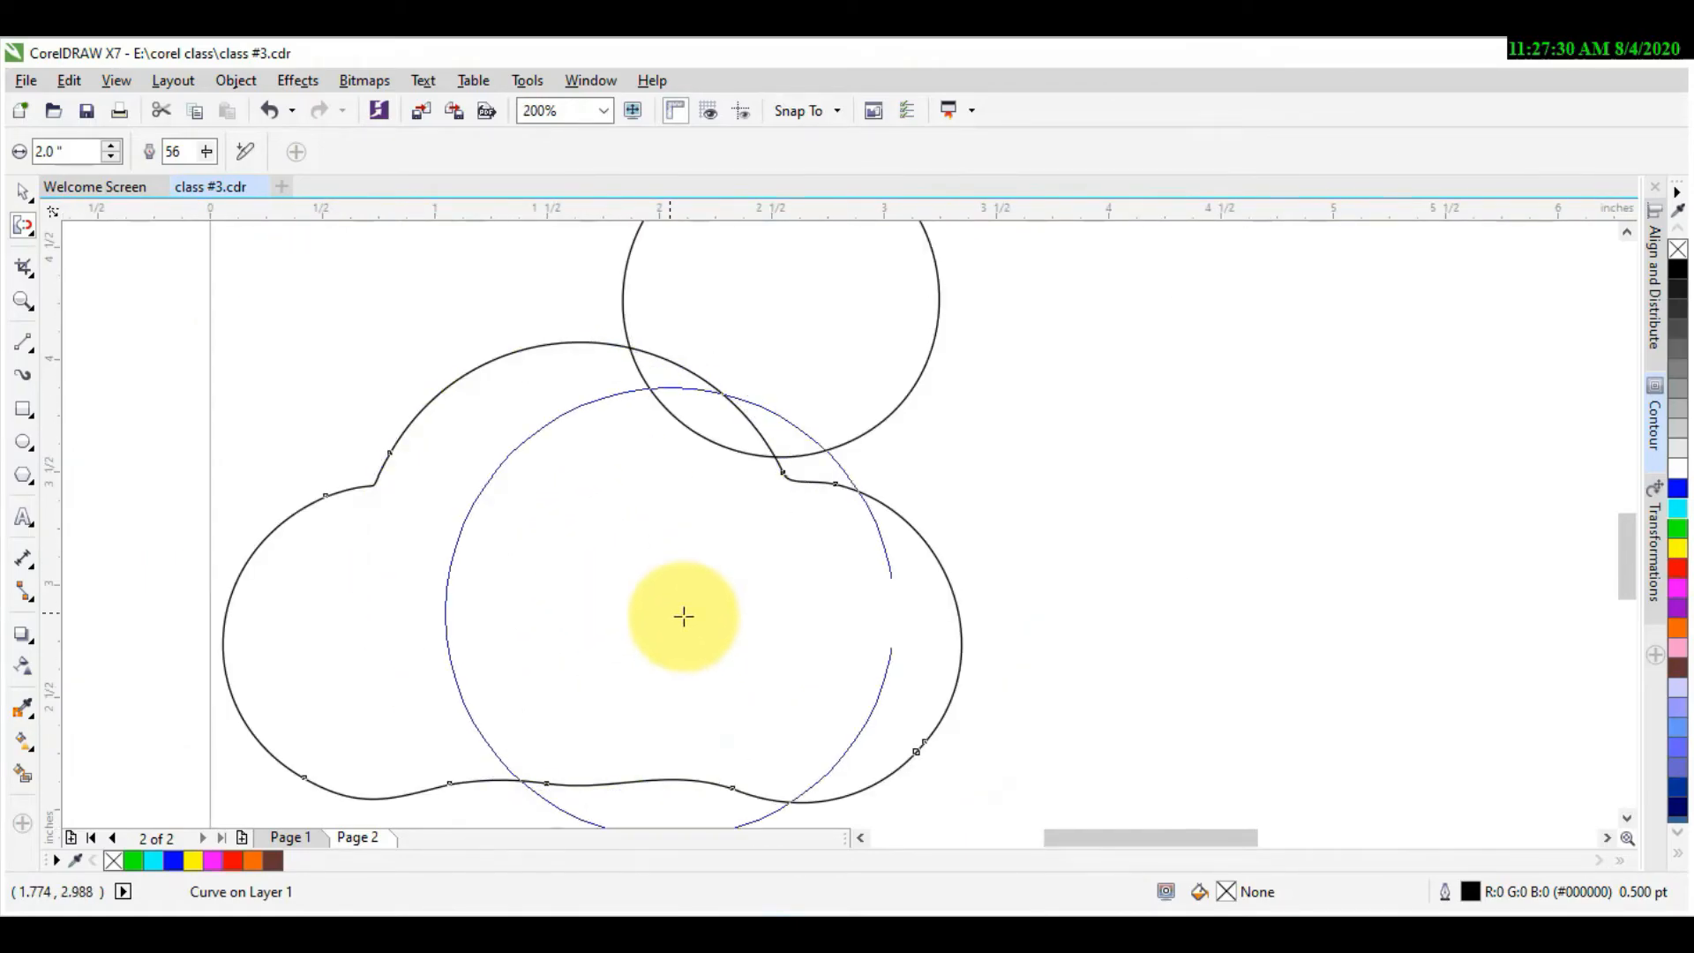
pyautogui.moveTo(879, 588); pyautogui.dragTo(880, 588)
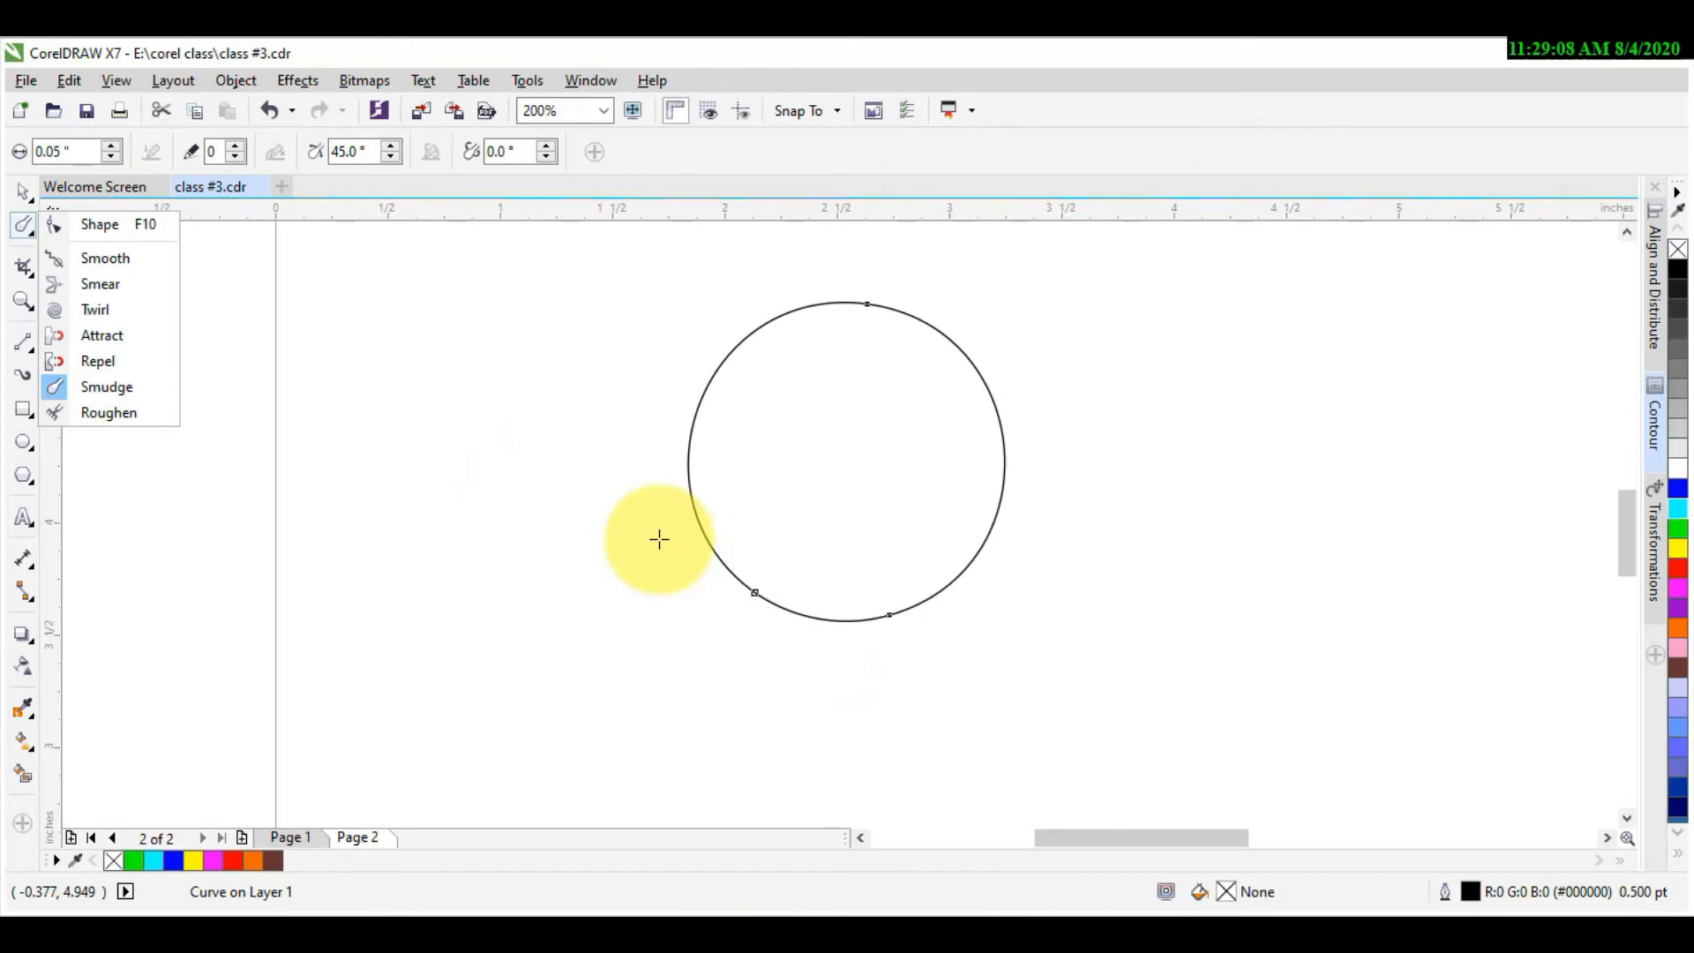
# Step: Smudge a long winding tail out of the circle's right edge and fill the shape with cyan
pyautogui.click(123, 389)
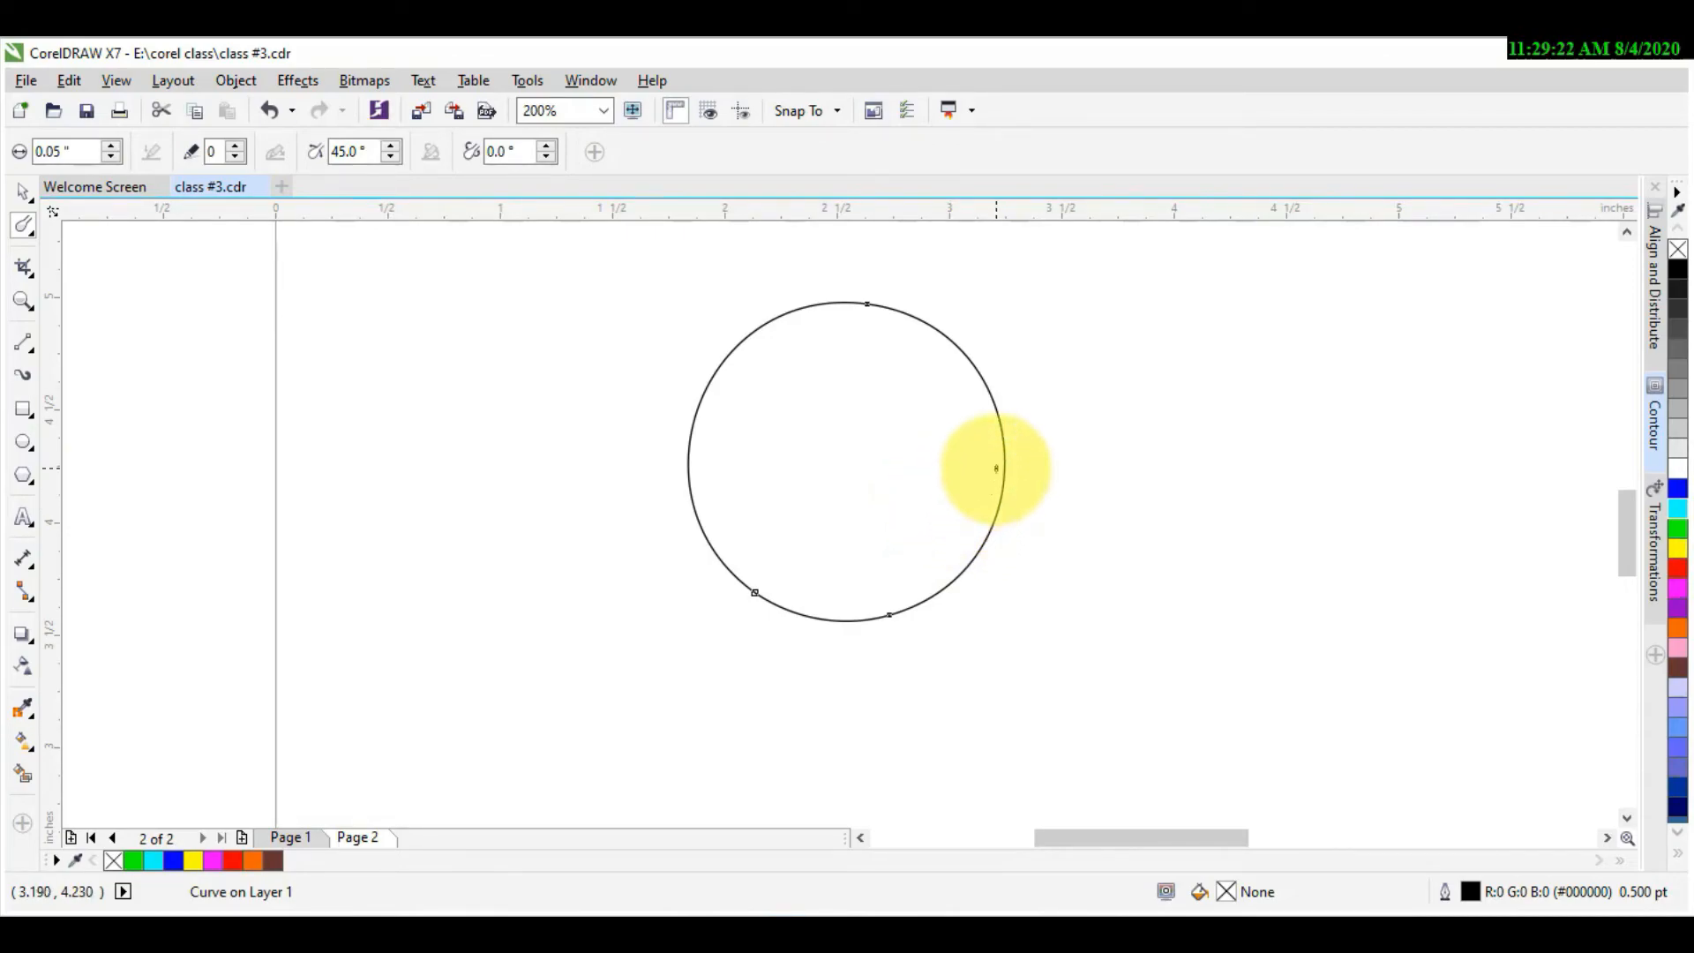
pyautogui.moveTo(999, 468)
pyautogui.mouseDown()
pyautogui.moveTo(1100, 496)
pyautogui.moveTo(1116, 529)
pyautogui.moveTo(1111, 560)
pyautogui.moveTo(1034, 598)
pyautogui.moveTo(1039, 667)
pyautogui.moveTo(1153, 667)
pyautogui.moveTo(1216, 547)
pyautogui.moveTo(1170, 440)
pyautogui.moveTo(1171, 395)
pyautogui.moveTo(1298, 460)
pyautogui.moveTo(1312, 624)
pyautogui.moveTo(1201, 717)
pyautogui.moveTo(1096, 752)
pyautogui.moveTo(962, 726)
pyautogui.moveTo(960, 642)
pyautogui.mouseUp()
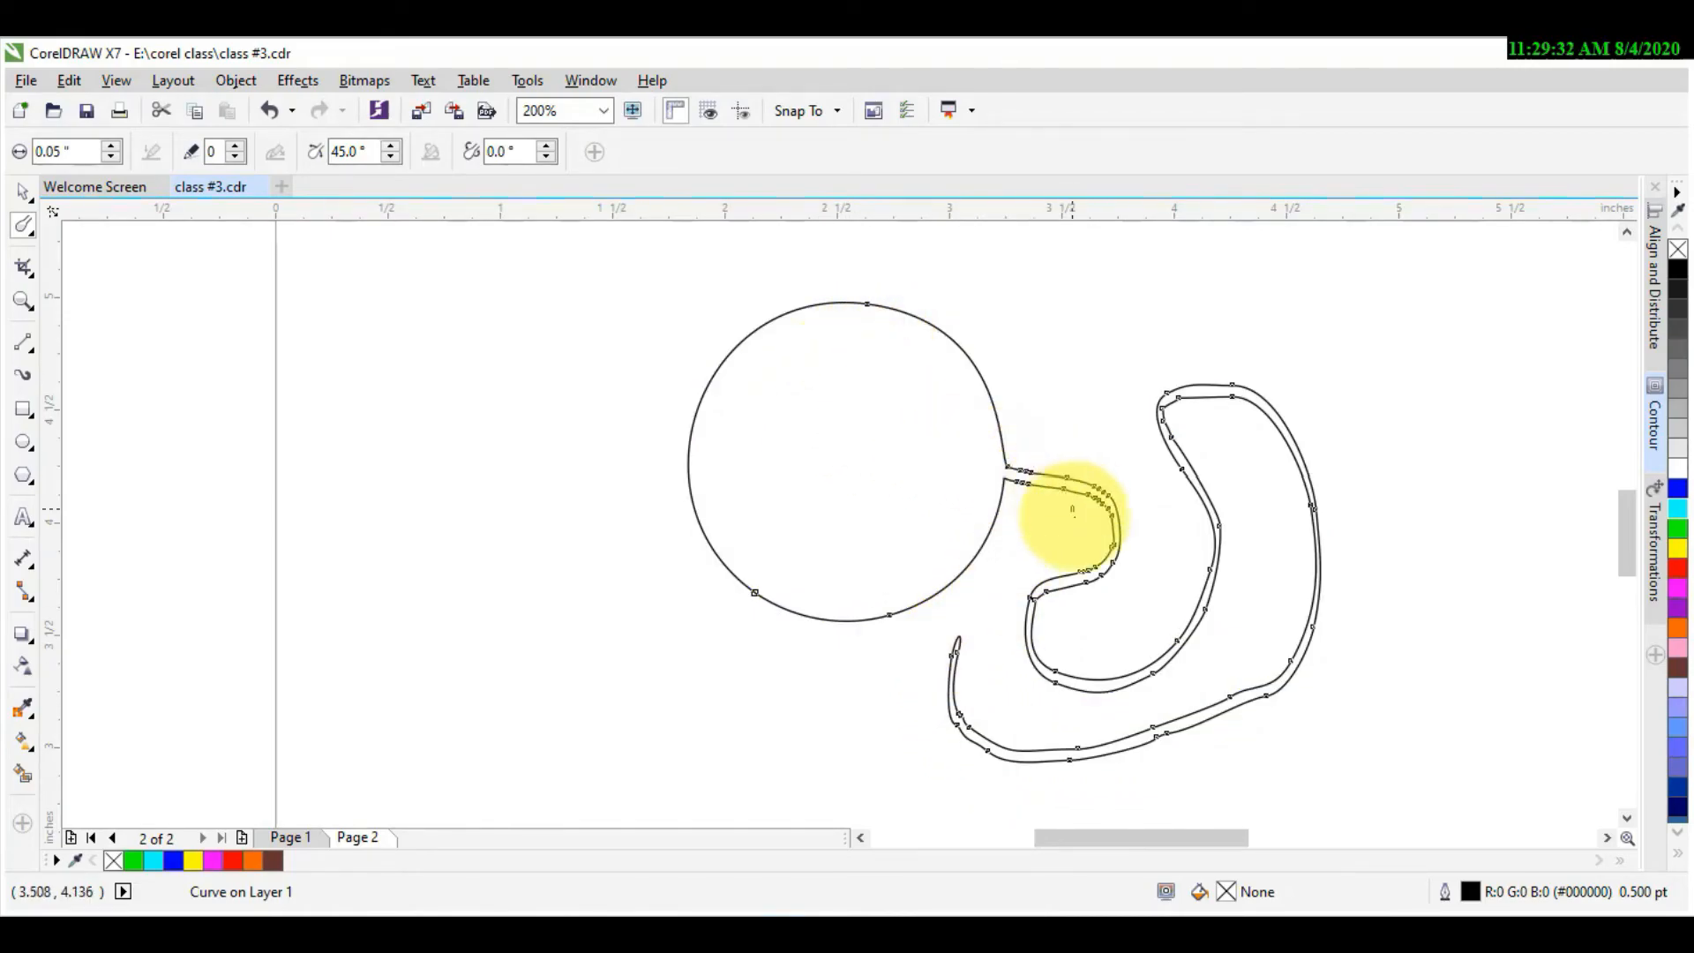
pyautogui.click(1677, 512)
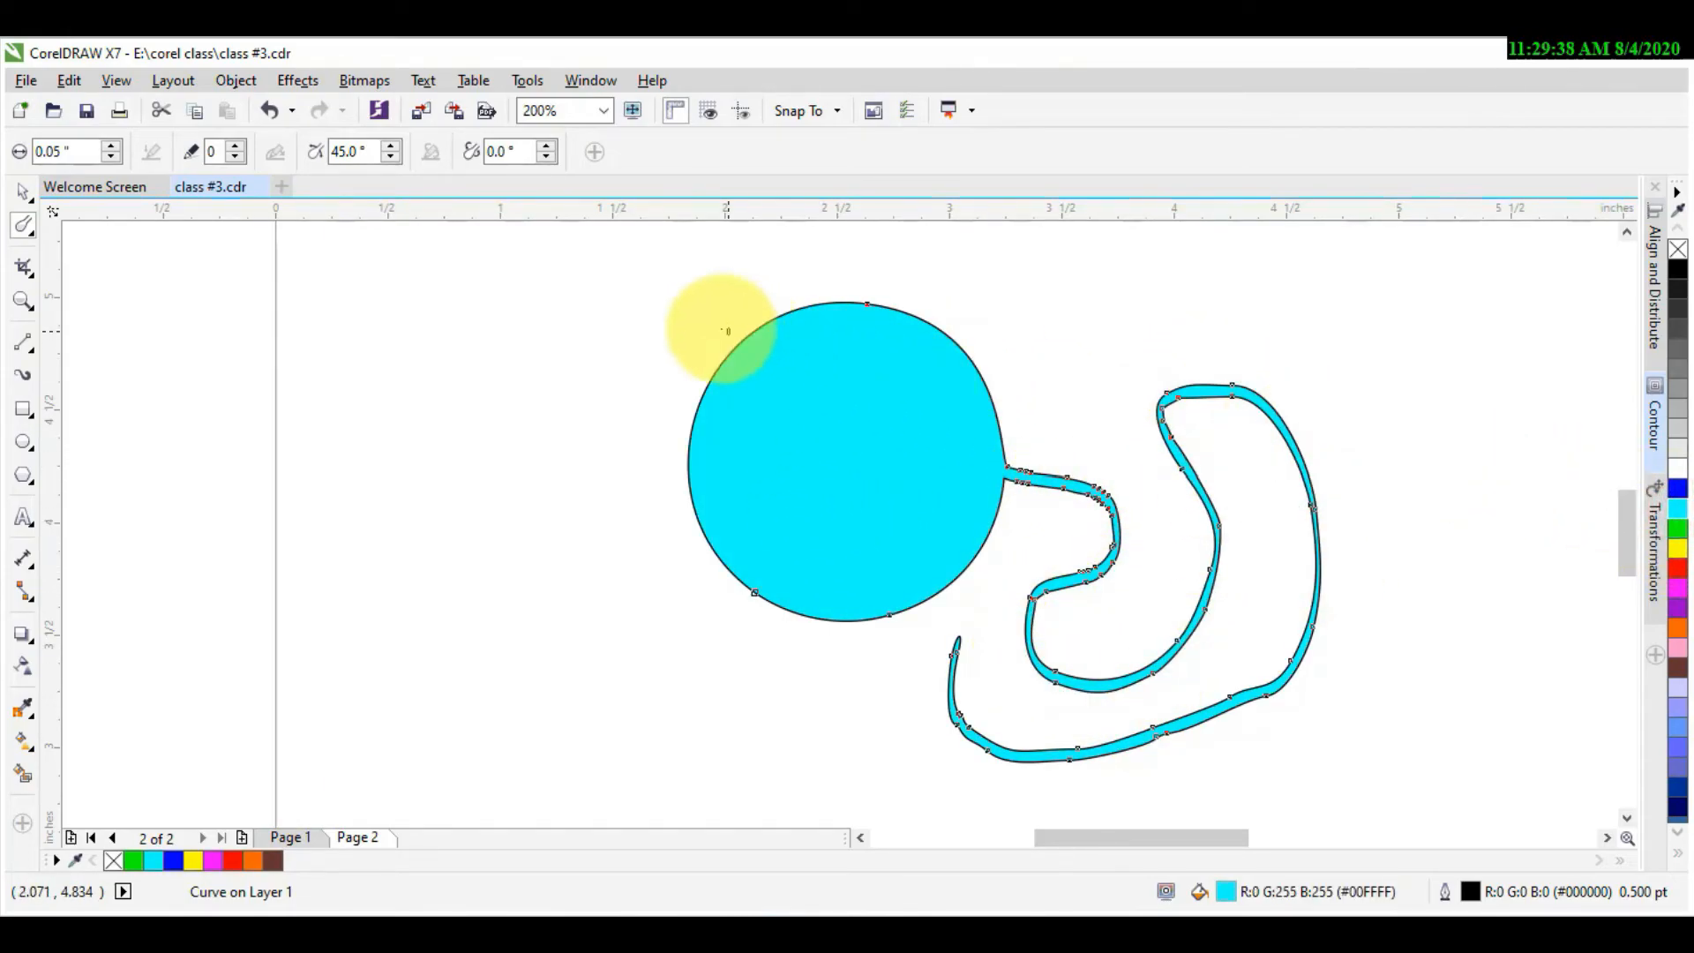
# Step: Smudge a winding channel into the cyan circle from its upper-left edge and pull a second tail out of its upper-right edge
pyautogui.moveTo(711, 348)
pyautogui.mouseDown()
pyautogui.moveTo(817, 407)
pyautogui.moveTo(858, 465)
pyautogui.moveTo(794, 493)
pyautogui.moveTo(747, 463)
pyautogui.moveTo(754, 527)
pyautogui.moveTo(849, 556)
pyautogui.moveTo(905, 472)
pyautogui.moveTo(851, 364)
pyautogui.moveTo(871, 342)
pyautogui.moveTo(914, 374)
pyautogui.moveTo(943, 480)
pyautogui.mouseUp()
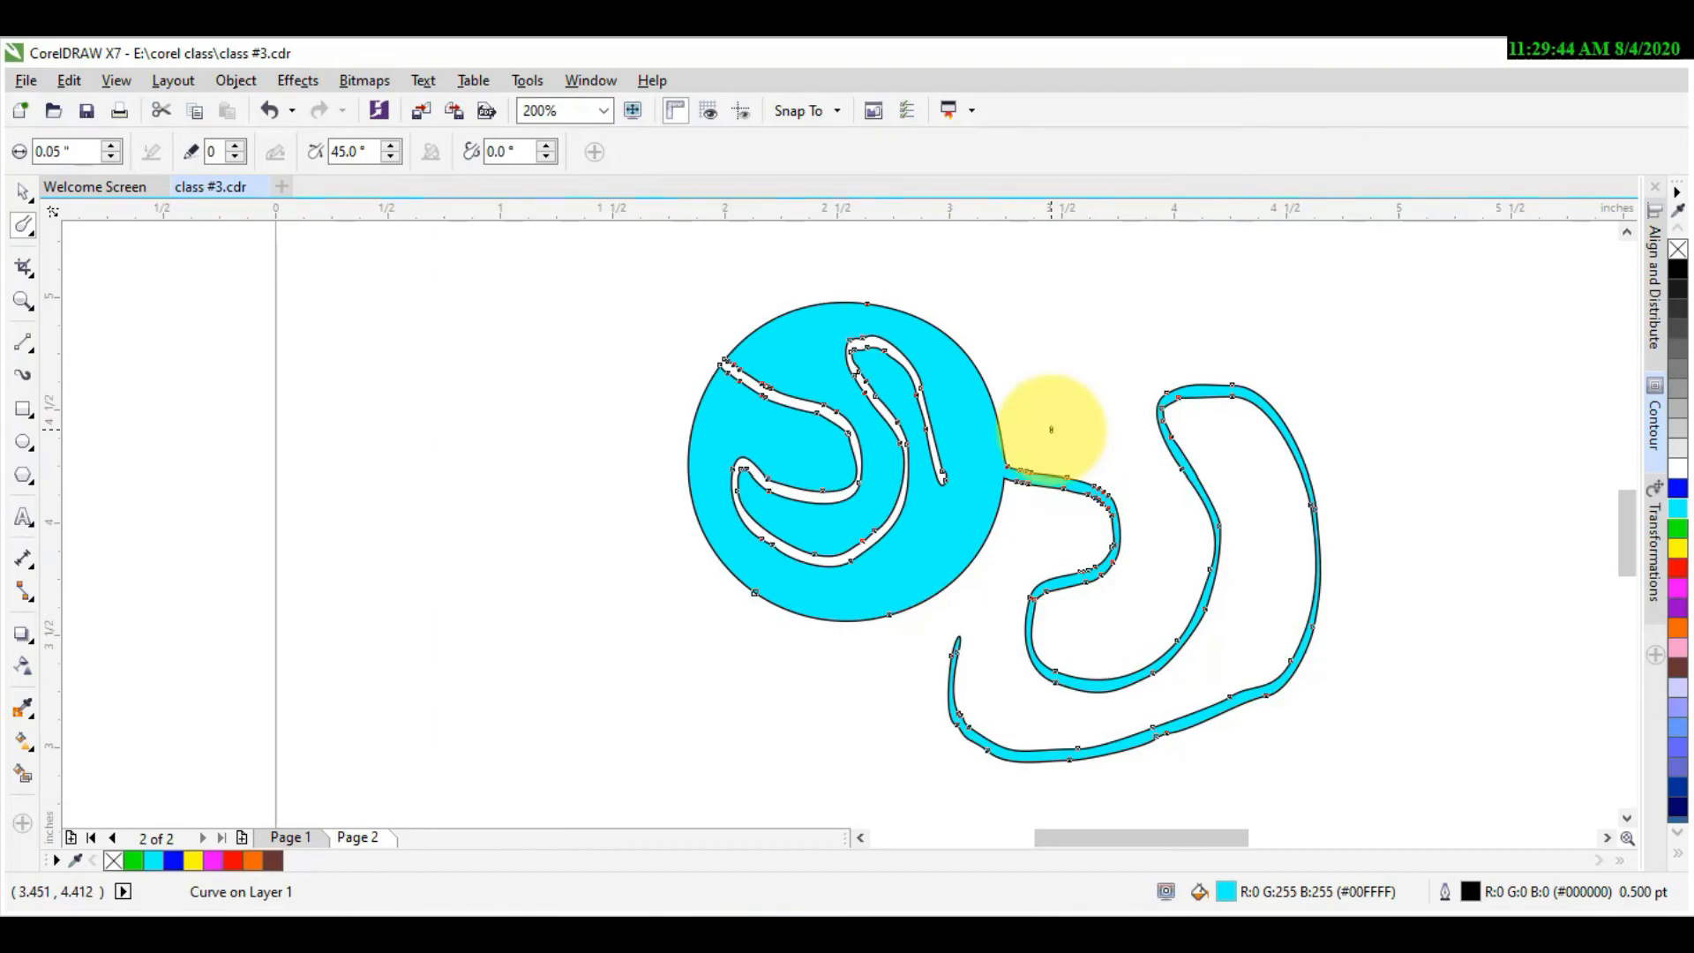
pyautogui.moveTo(720, 368)
pyautogui.mouseDown()
pyautogui.moveTo(795, 410)
pyautogui.moveTo(838, 475)
pyautogui.moveTo(733, 506)
pyautogui.moveTo(831, 567)
pyautogui.moveTo(907, 513)
pyautogui.moveTo(879, 333)
pyautogui.moveTo(941, 518)
pyautogui.mouseUp()
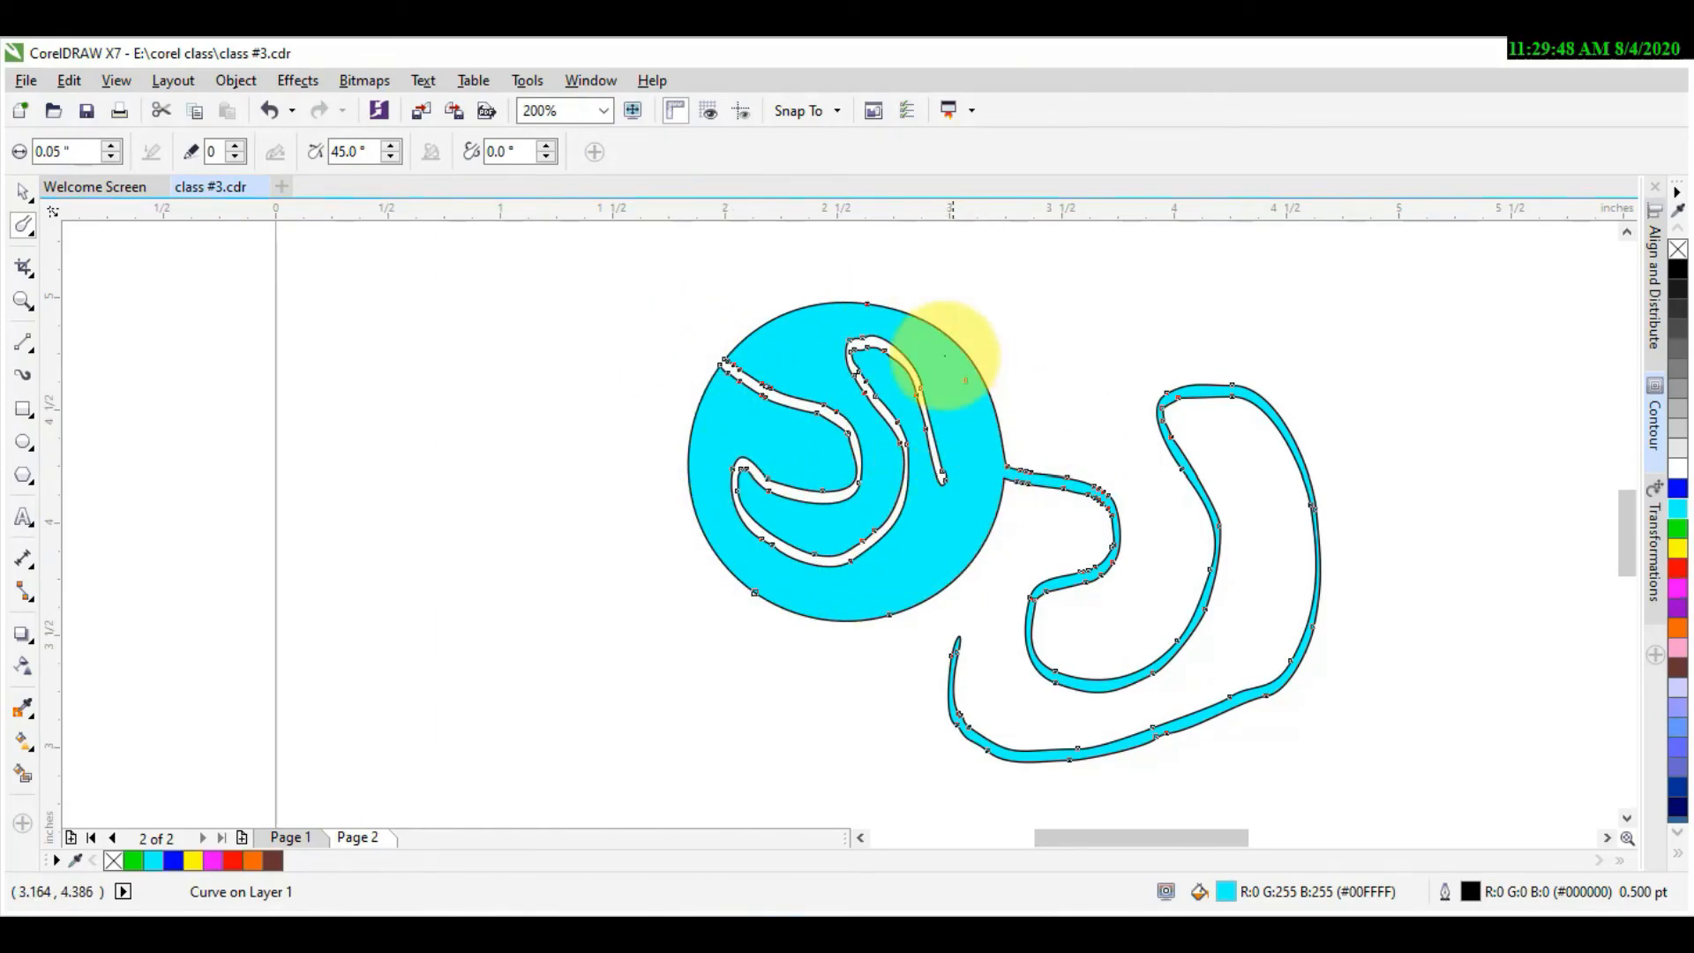
pyautogui.moveTo(953, 369)
pyautogui.mouseDown()
pyautogui.moveTo(1083, 309)
pyautogui.moveTo(1180, 353)
pyautogui.moveTo(1221, 318)
pyautogui.moveTo(1009, 267)
pyautogui.moveTo(860, 256)
pyautogui.moveTo(733, 261)
pyautogui.moveTo(702, 300)
pyautogui.mouseUp()
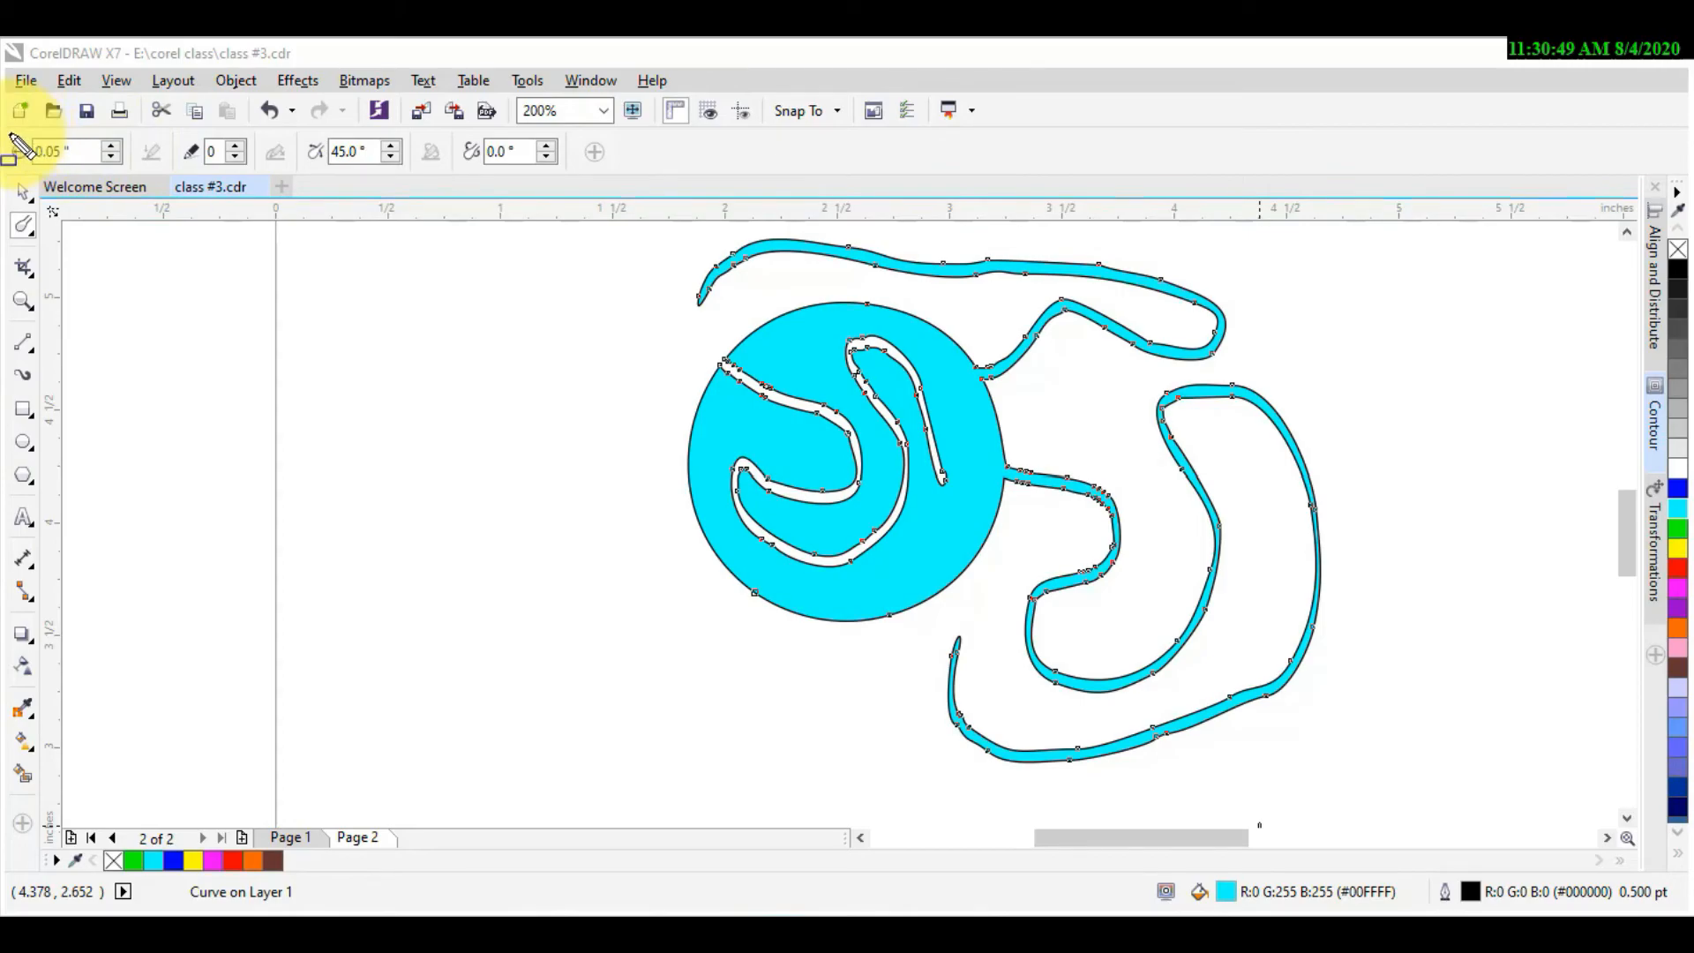
pyautogui.moveTo(53, 155); pyautogui.dragTo(356, 153)
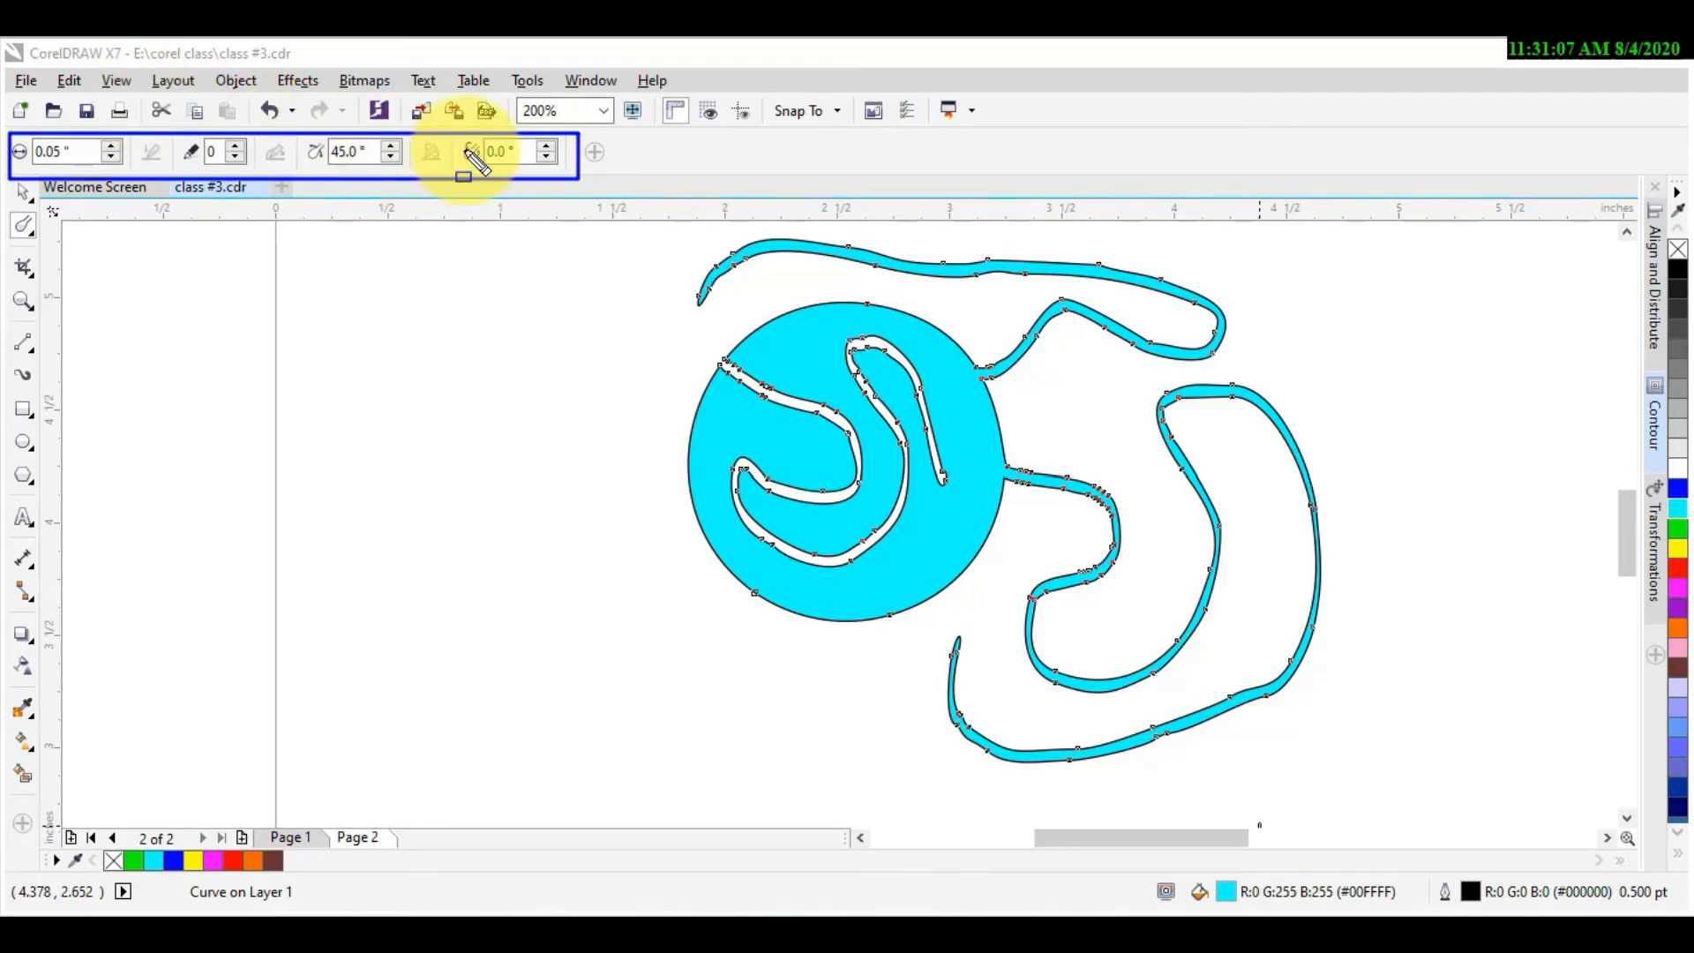
# Step: Draw a rectangle about 0.53 by 0.5 inches to the left of the smudged cyan shape and delete the cyan shape
pyautogui.click(34, 235)
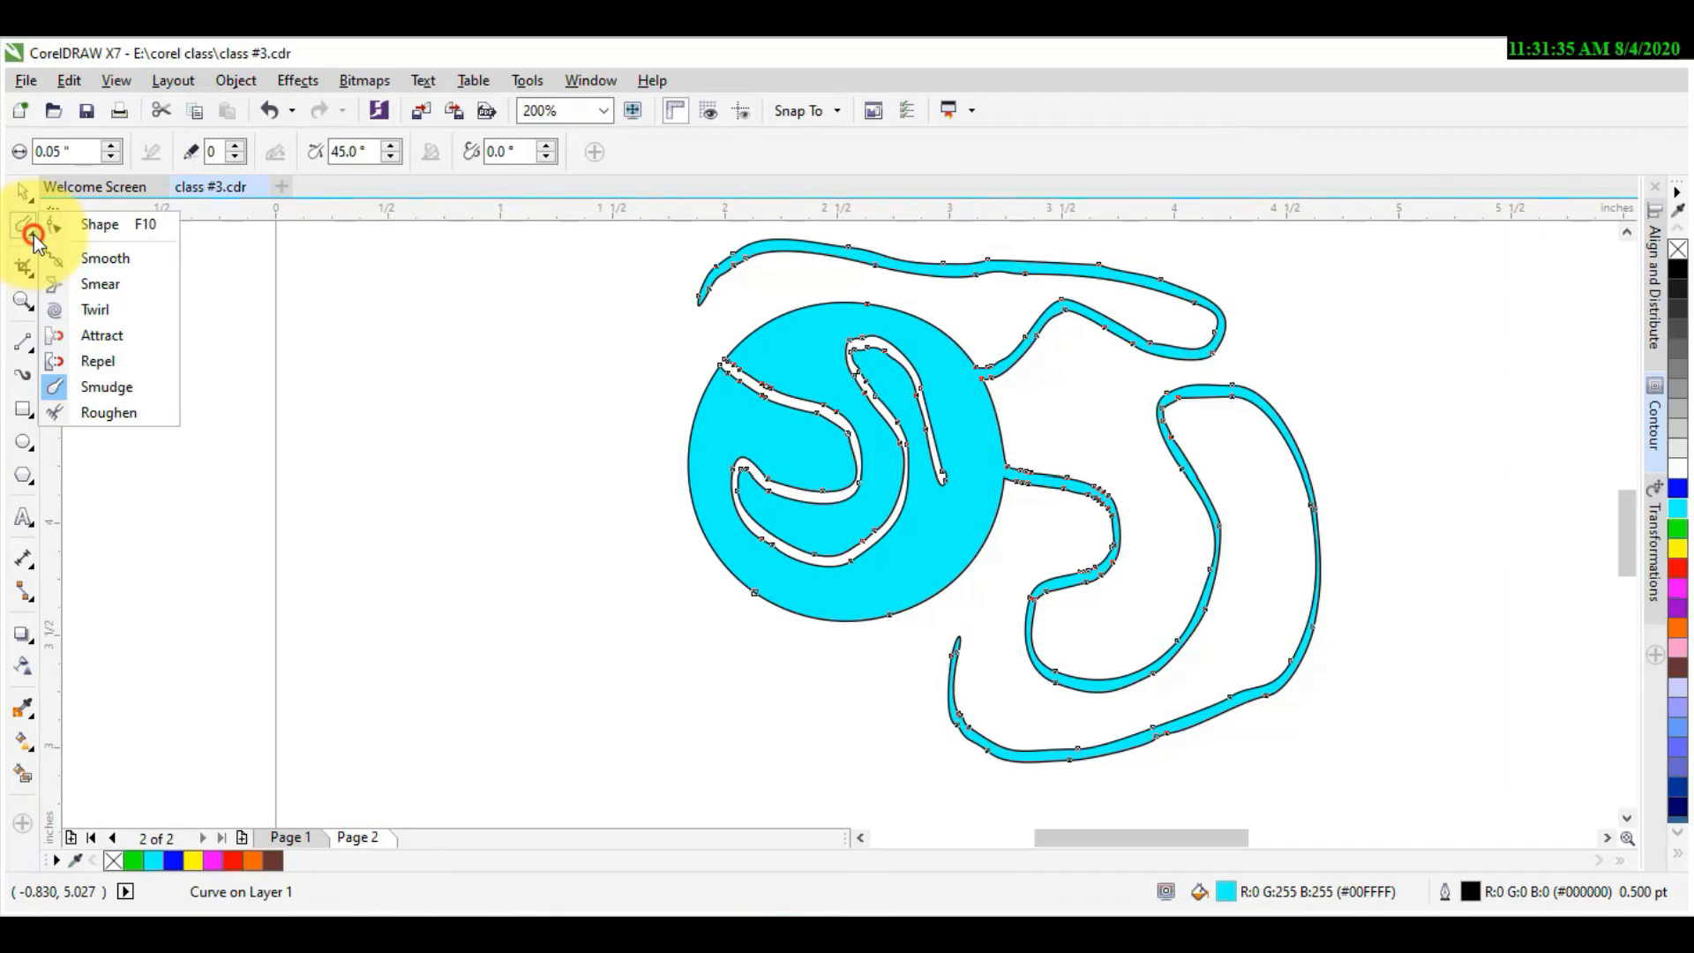
pyautogui.click(94, 415)
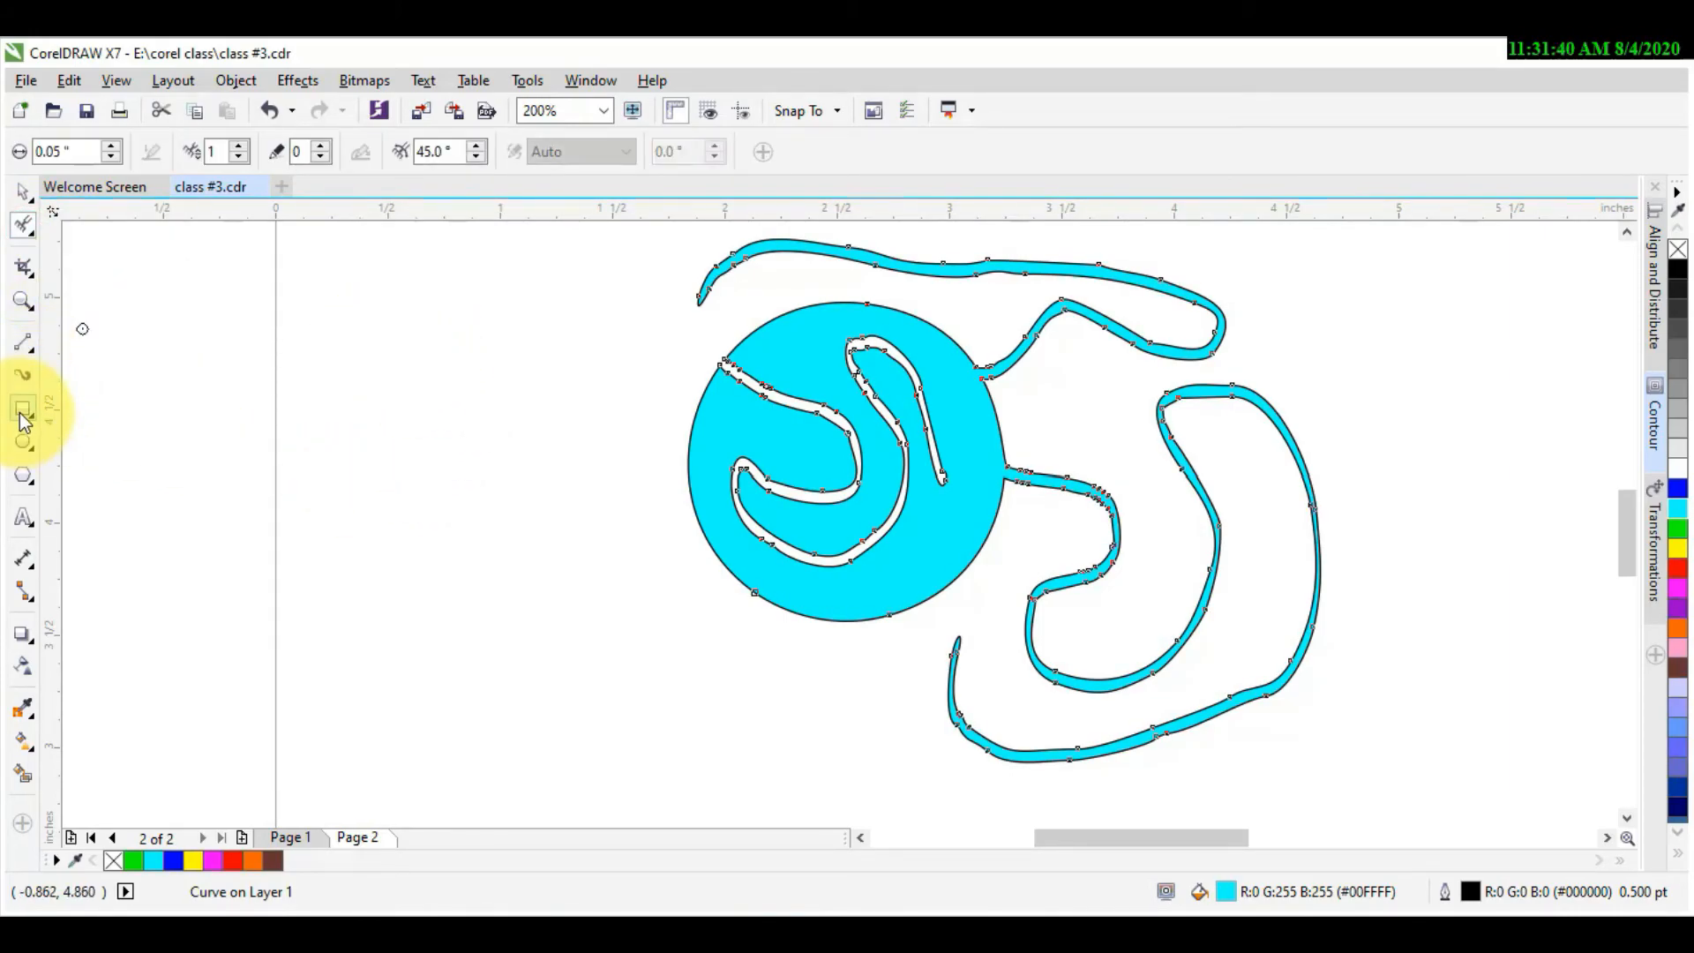
pyautogui.click(24, 419)
pyautogui.moveTo(317, 373); pyautogui.dragTo(435, 485)
pyautogui.press('space')
pyautogui.click(824, 473)
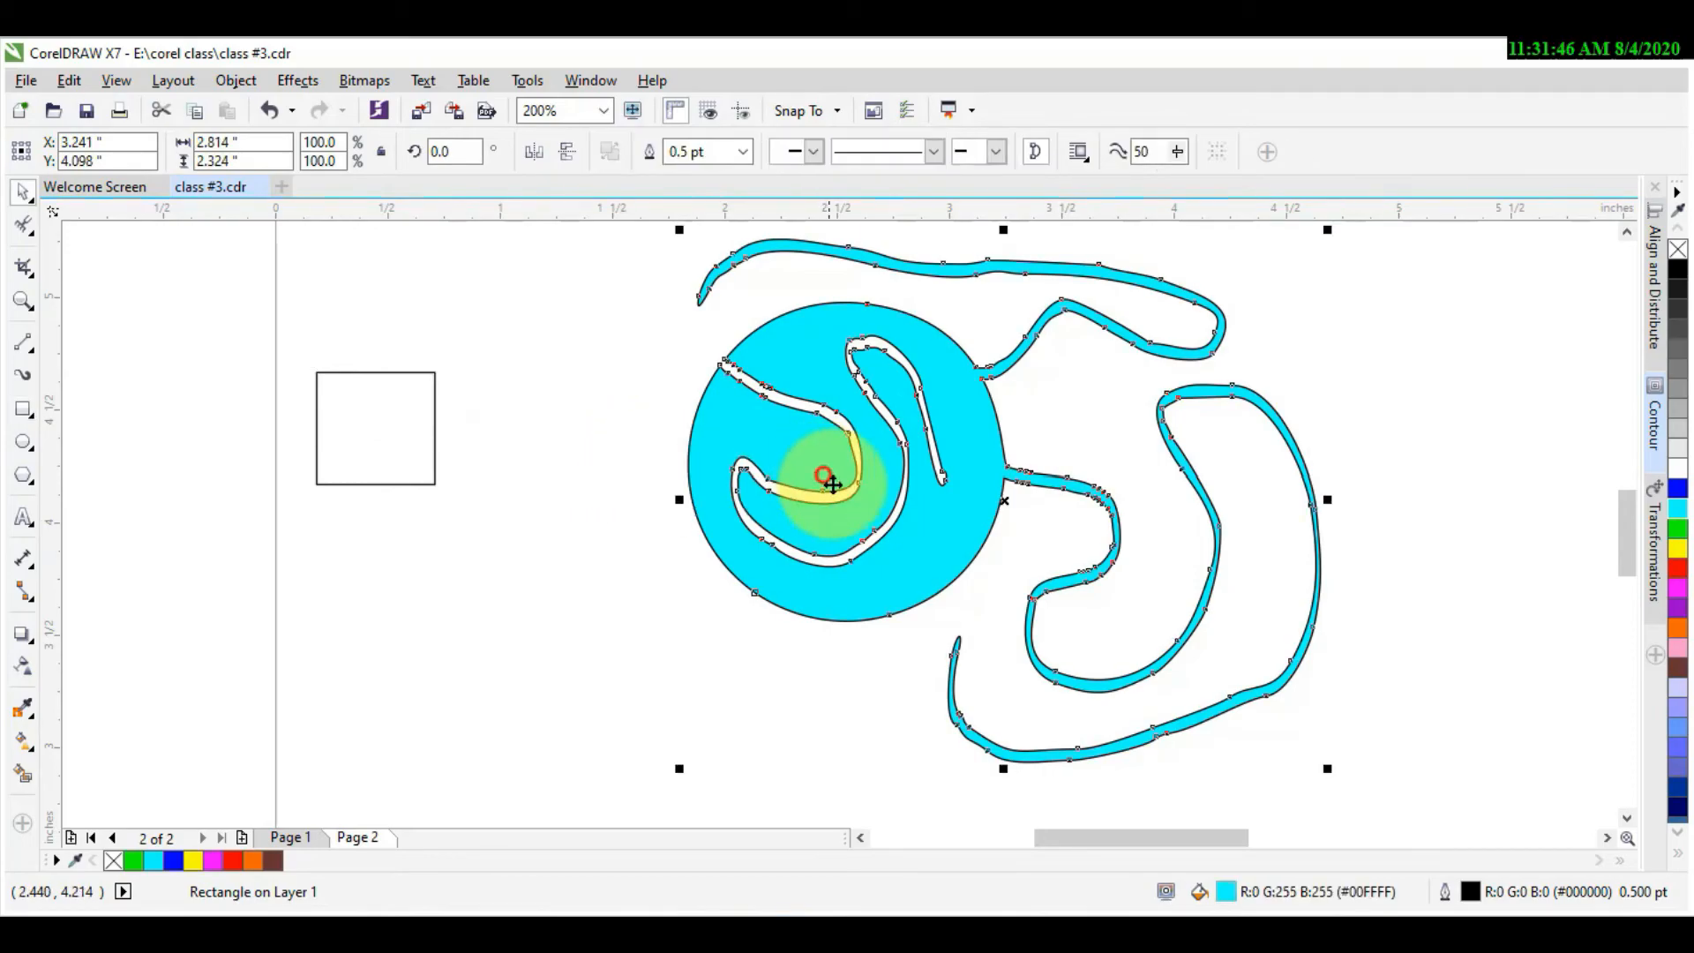
pyautogui.press('Delete')
# Step: Move the rectangle to about X 2.48, Y 4.23 inches and fill it with blue
pyautogui.click(347, 431)
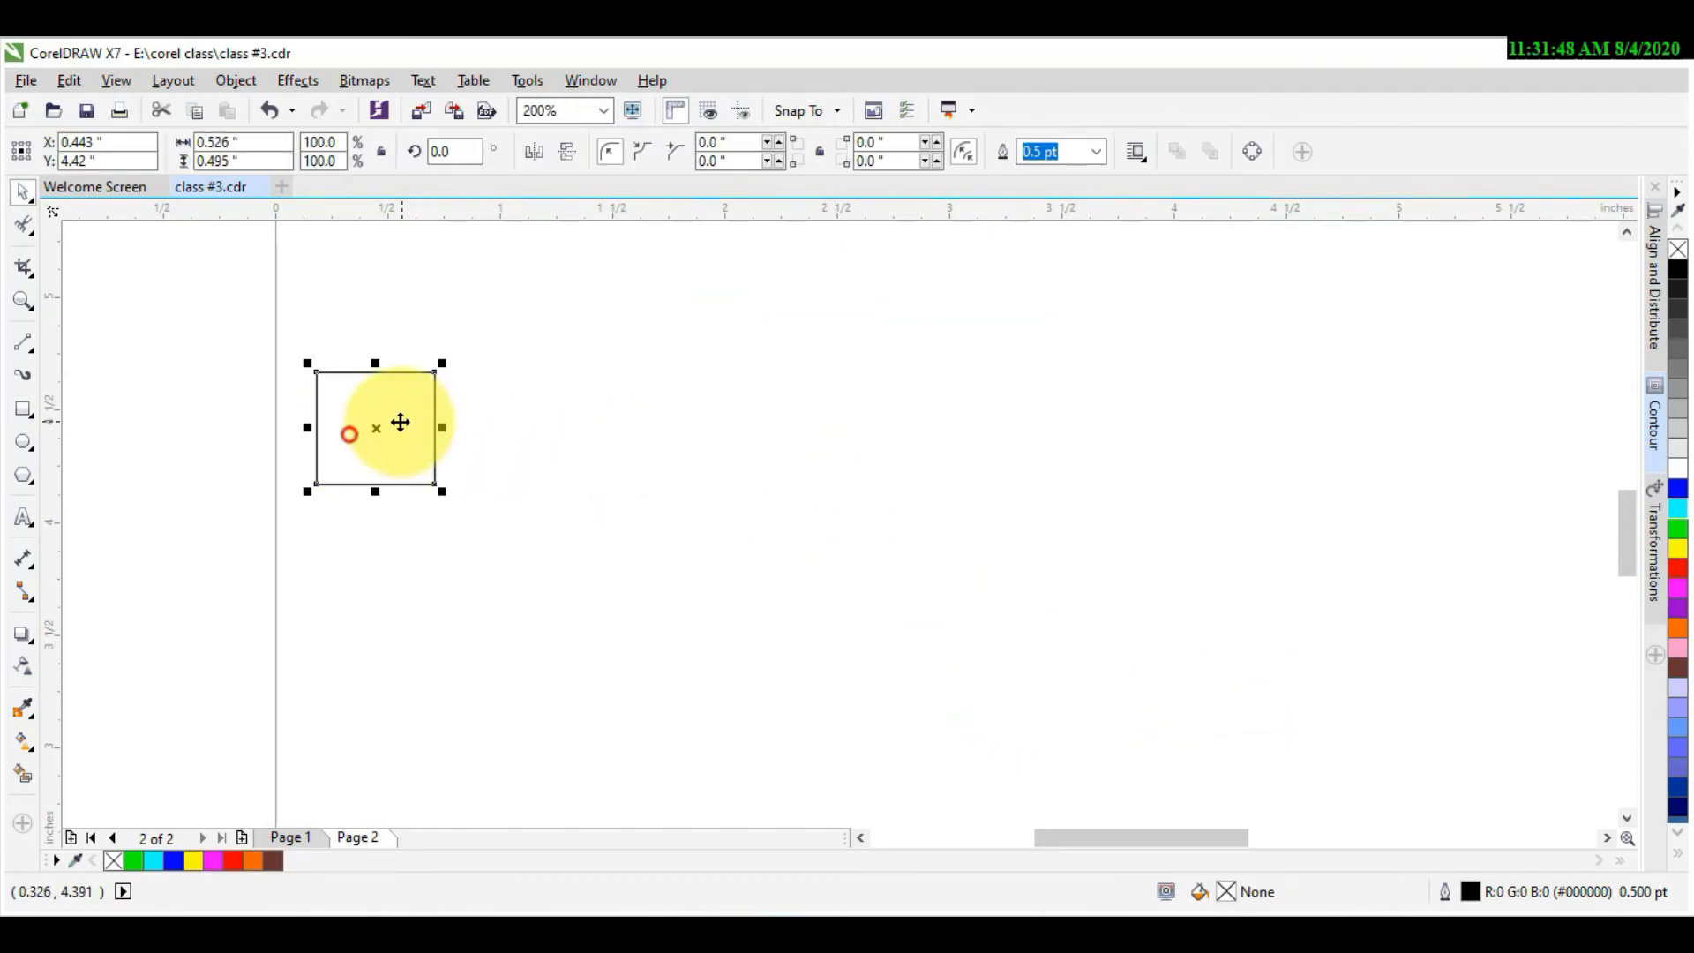
pyautogui.moveTo(367, 428); pyautogui.dragTo(825, 470)
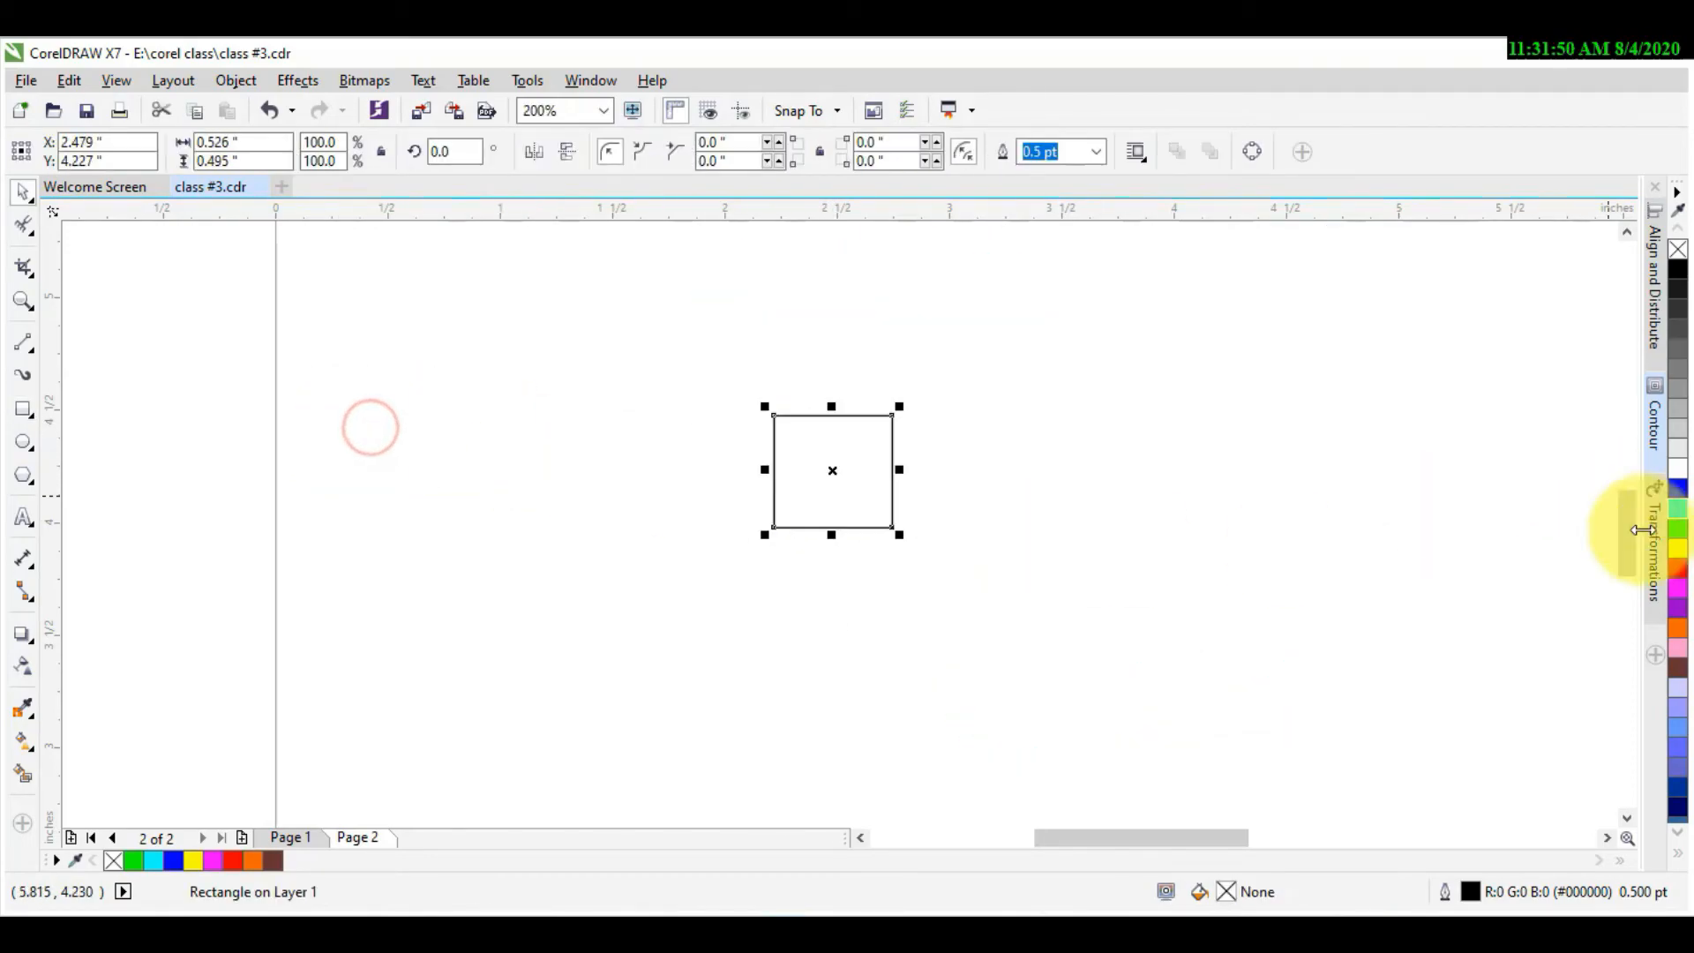
pyautogui.click(1679, 488)
# Step: Roughen the blue rectangle's bottom edge into a zigzag with the Roughen tool
pyautogui.scroll(1, 790, 522)
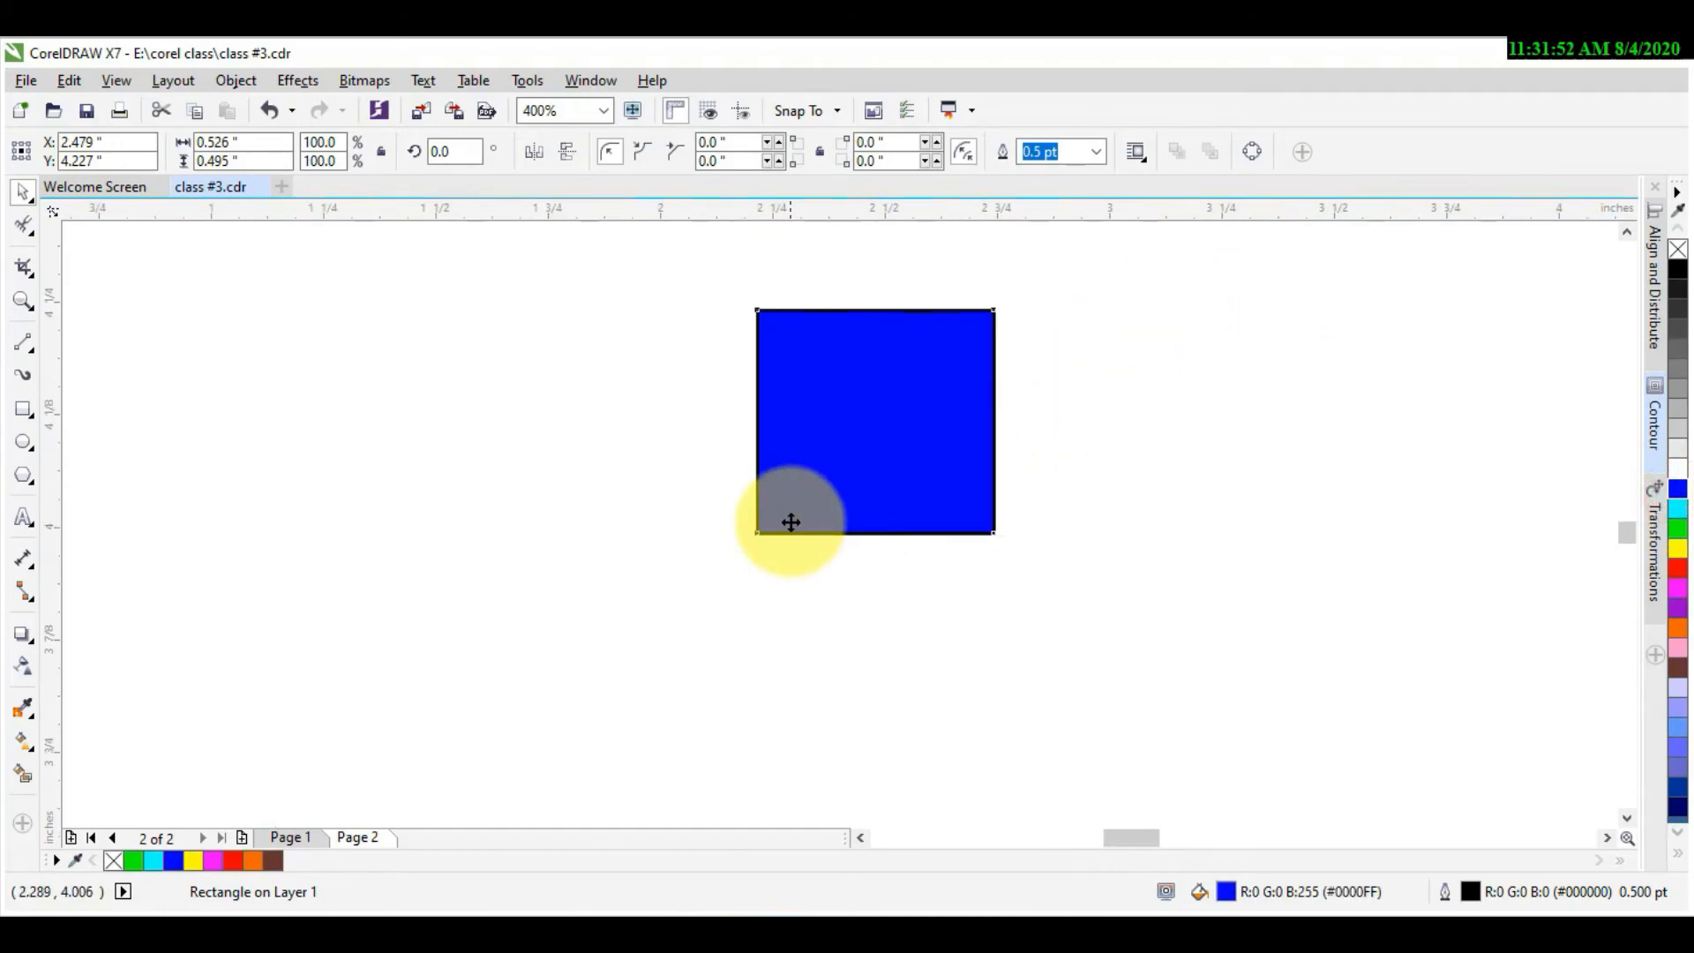
pyautogui.scroll(1, 790, 516)
pyautogui.scroll(1, 1262, 516)
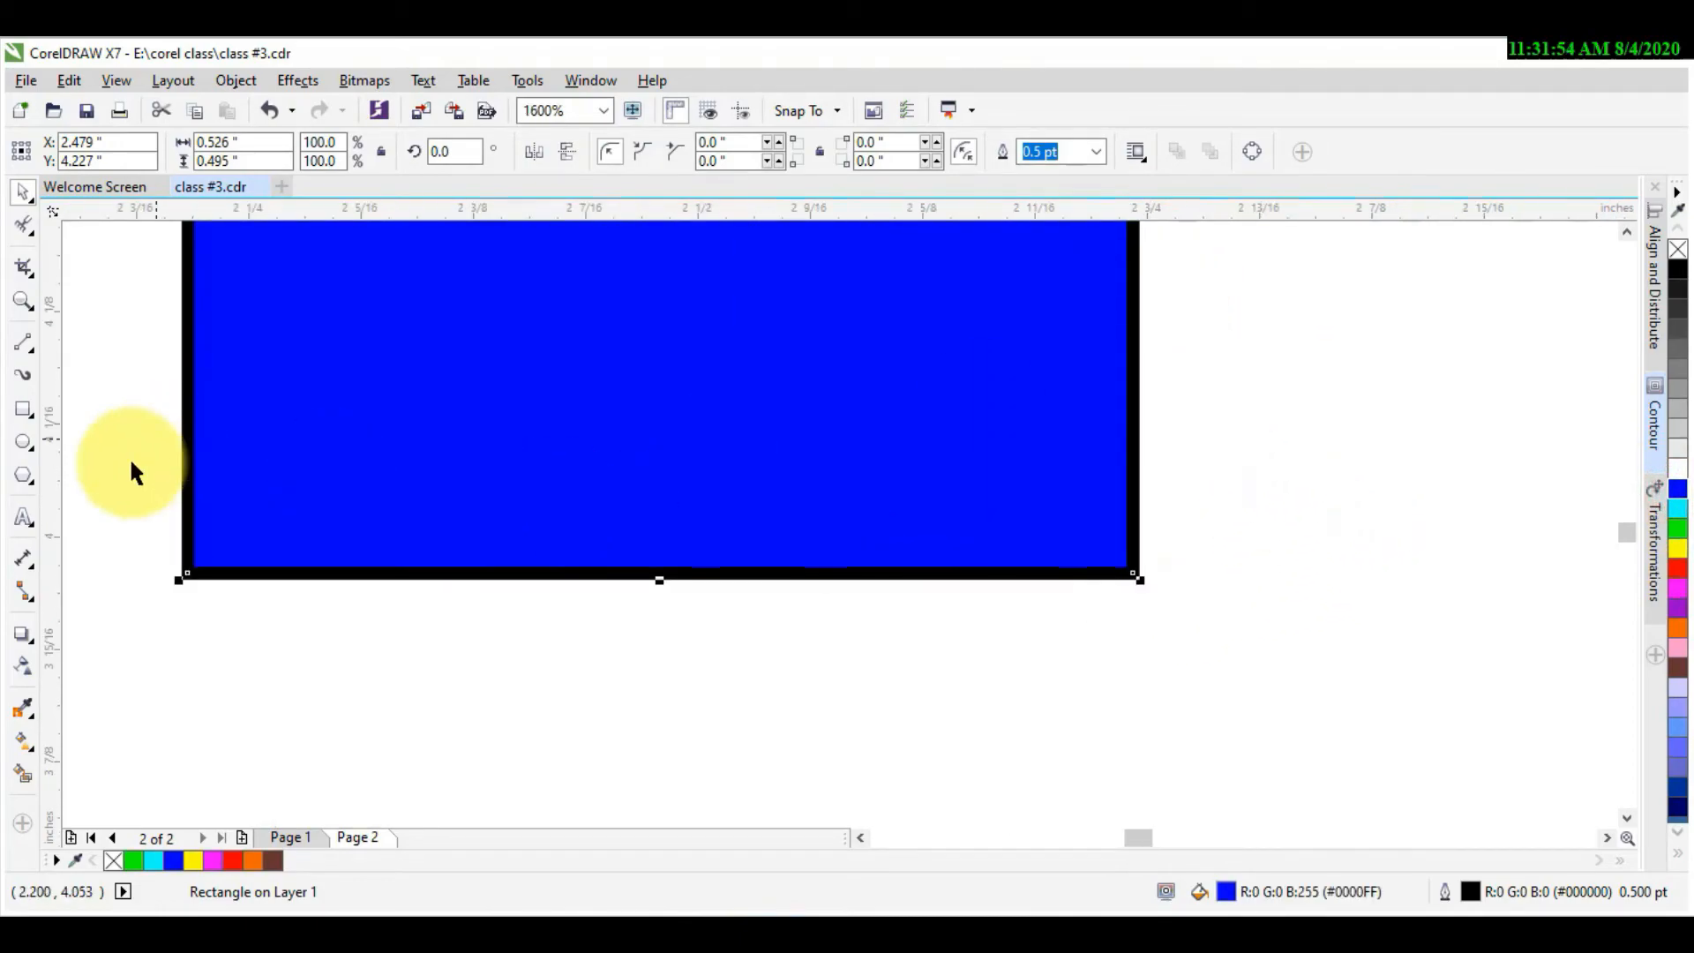
pyautogui.scroll(1, 124, 569)
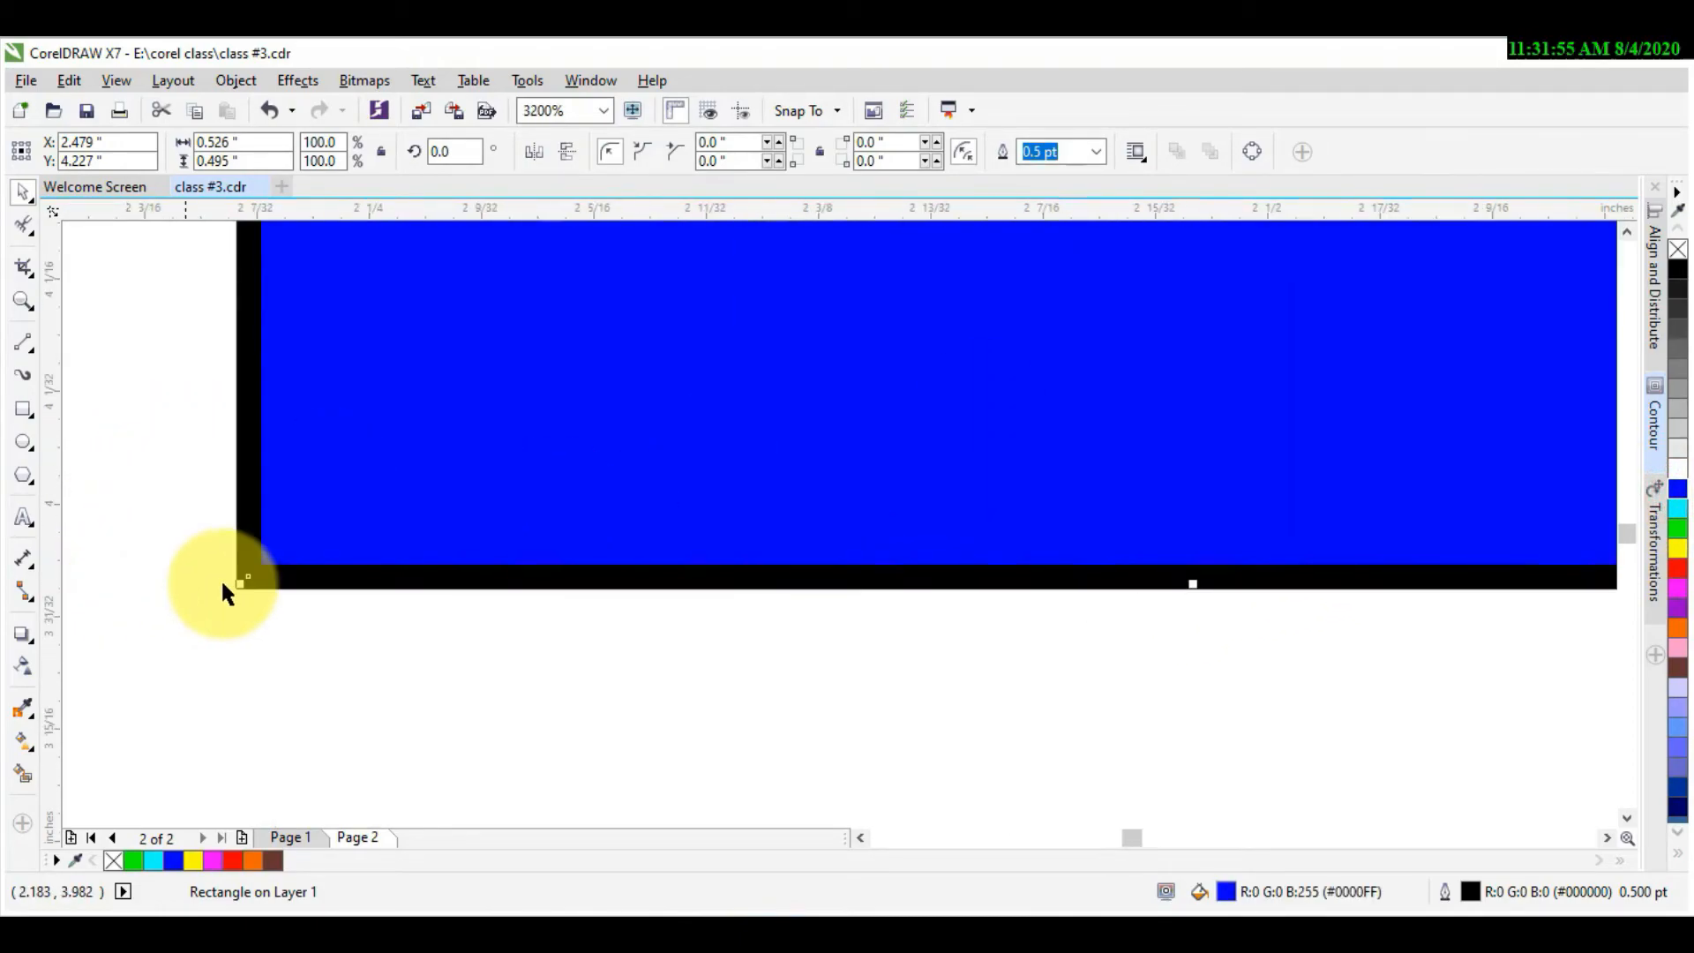
pyautogui.click(19, 225)
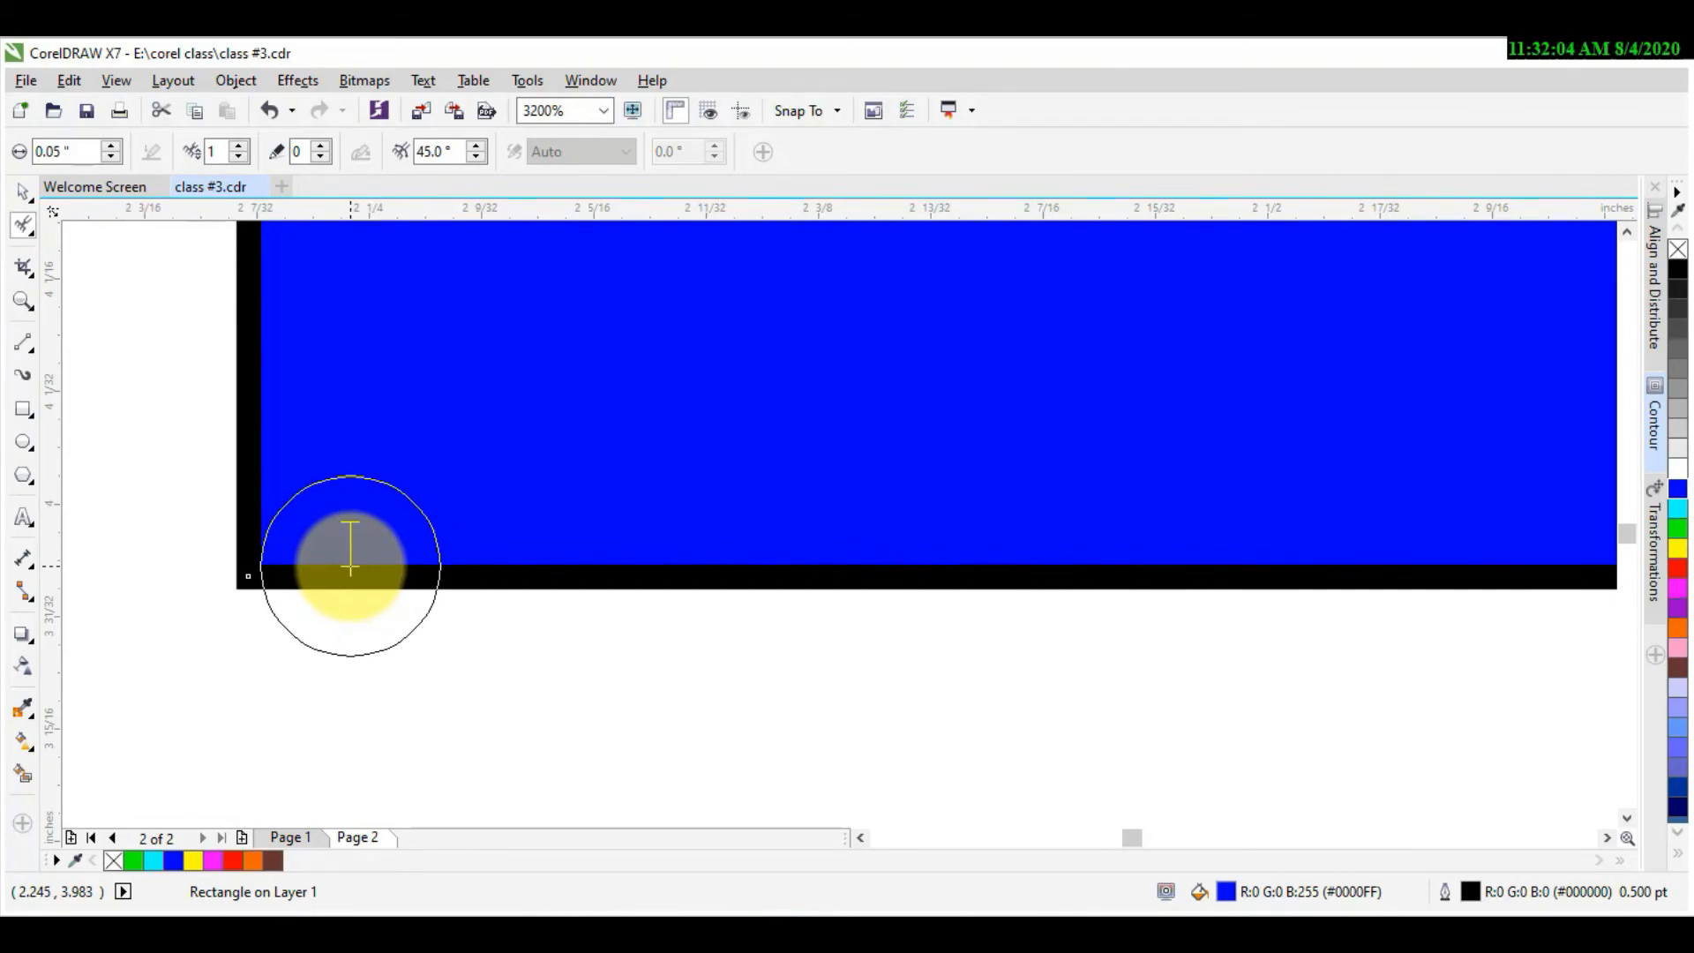
pyautogui.moveTo(351, 564)
pyautogui.mouseDown()
pyautogui.moveTo(356, 626)
pyautogui.moveTo(525, 557)
pyautogui.moveTo(628, 633)
pyautogui.moveTo(813, 567)
pyautogui.moveTo(943, 636)
pyautogui.moveTo(1066, 559)
pyautogui.moveTo(1159, 610)
pyautogui.moveTo(1338, 576)
pyautogui.moveTo(1459, 601)
pyautogui.moveTo(1536, 579)
pyautogui.mouseUp()
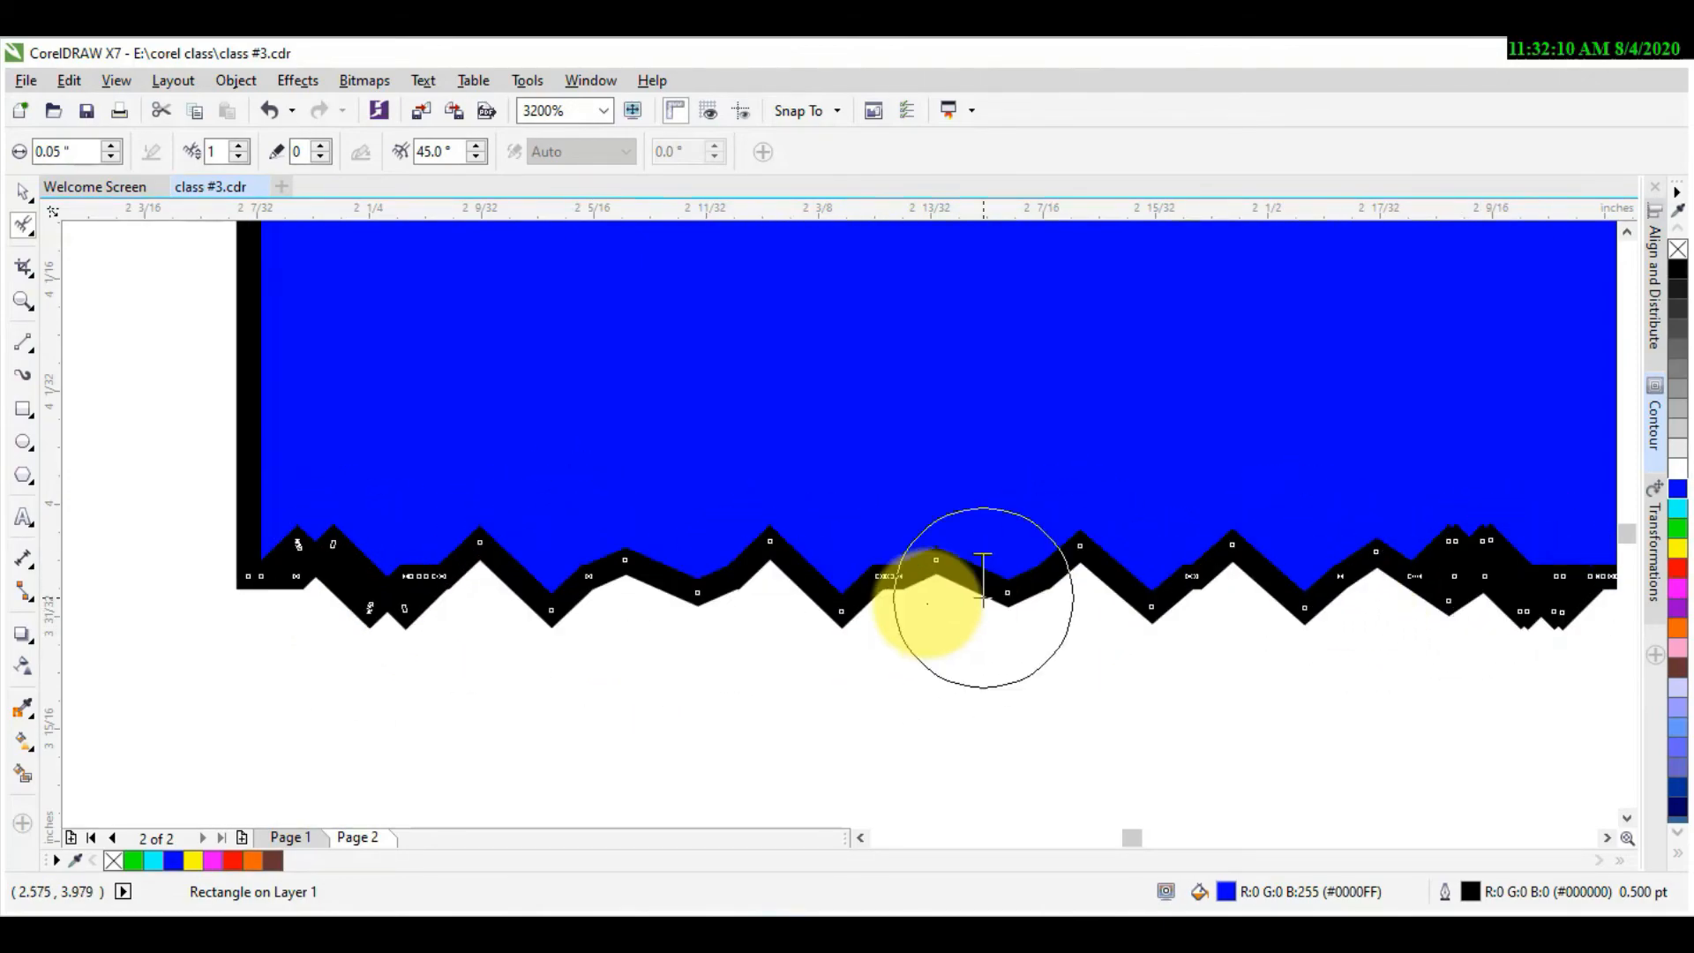
# Step: Roughen the right and left edges of the blue rectangle
pyautogui.scroll(-1, 813, 598)
pyautogui.moveTo(1258, 598)
pyautogui.mouseDown()
pyautogui.moveTo(1439, 581)
pyautogui.moveTo(1456, 379)
pyautogui.mouseUp()
pyautogui.scroll(-1, 1180, 606)
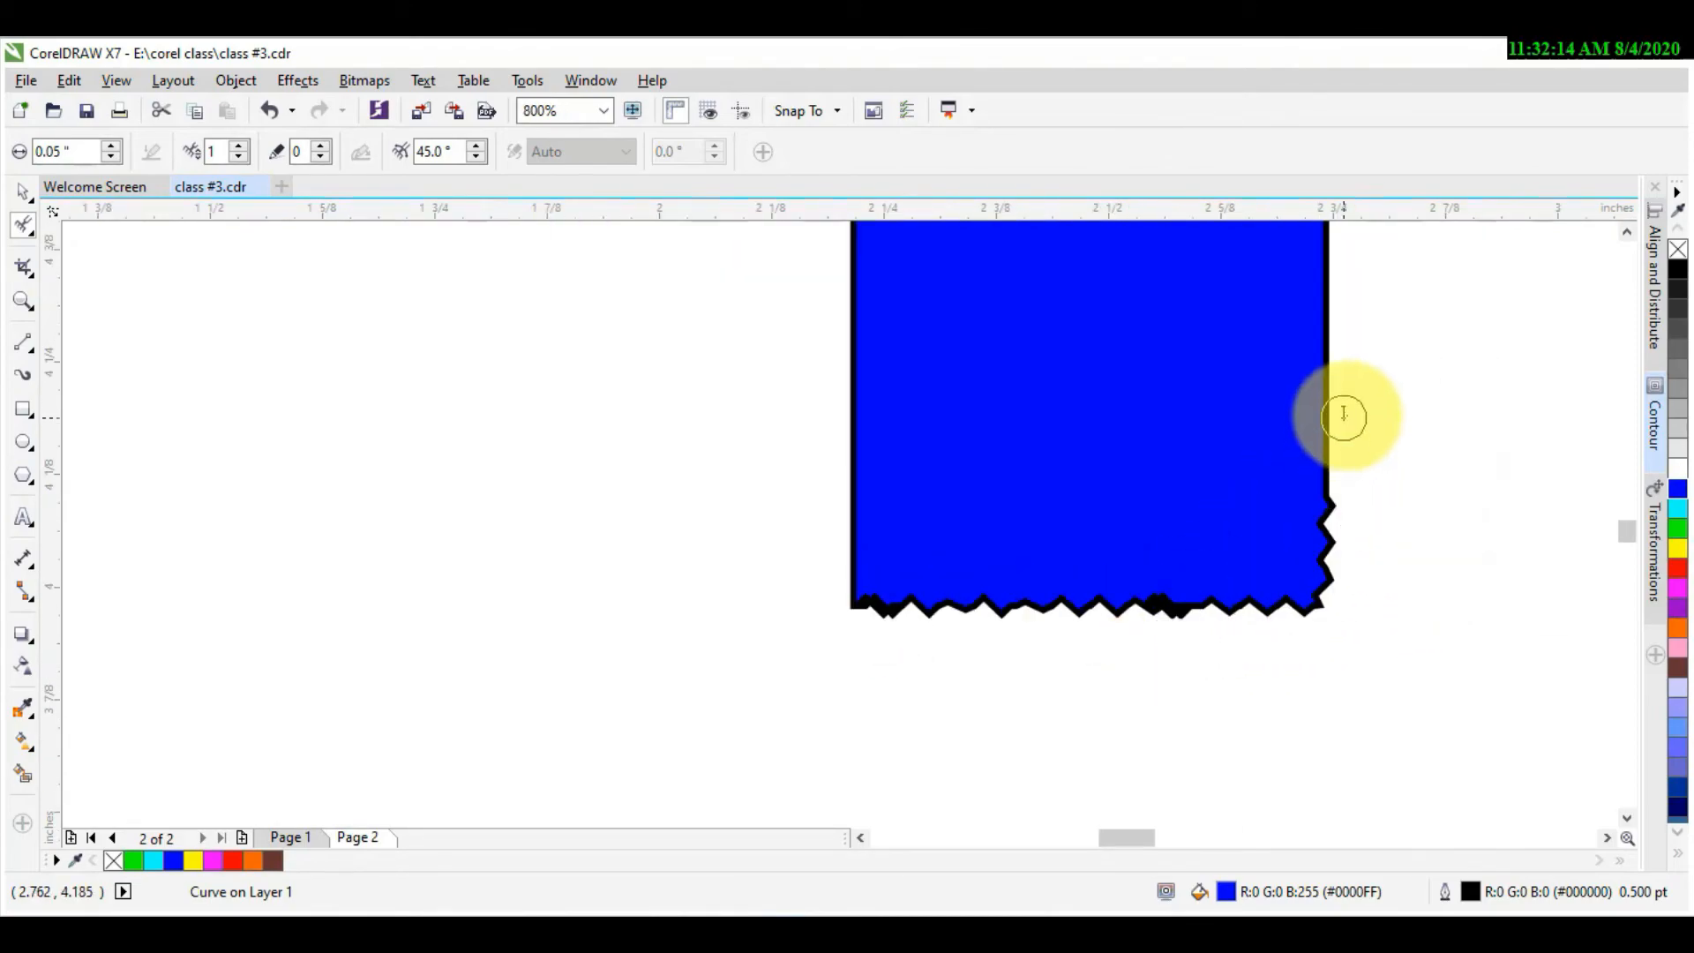
pyautogui.scroll(-1, 1350, 427)
pyautogui.scroll(1, 1354, 394)
pyautogui.moveTo(1329, 488); pyautogui.dragTo(1324, 353)
pyautogui.moveTo(843, 337)
pyautogui.mouseDown()
pyautogui.moveTo(858, 509)
pyautogui.moveTo(945, 662)
pyautogui.mouseUp()
# Step: Roughen the top edge of the blue rectangle
pyautogui.scroll(-1, 945, 661)
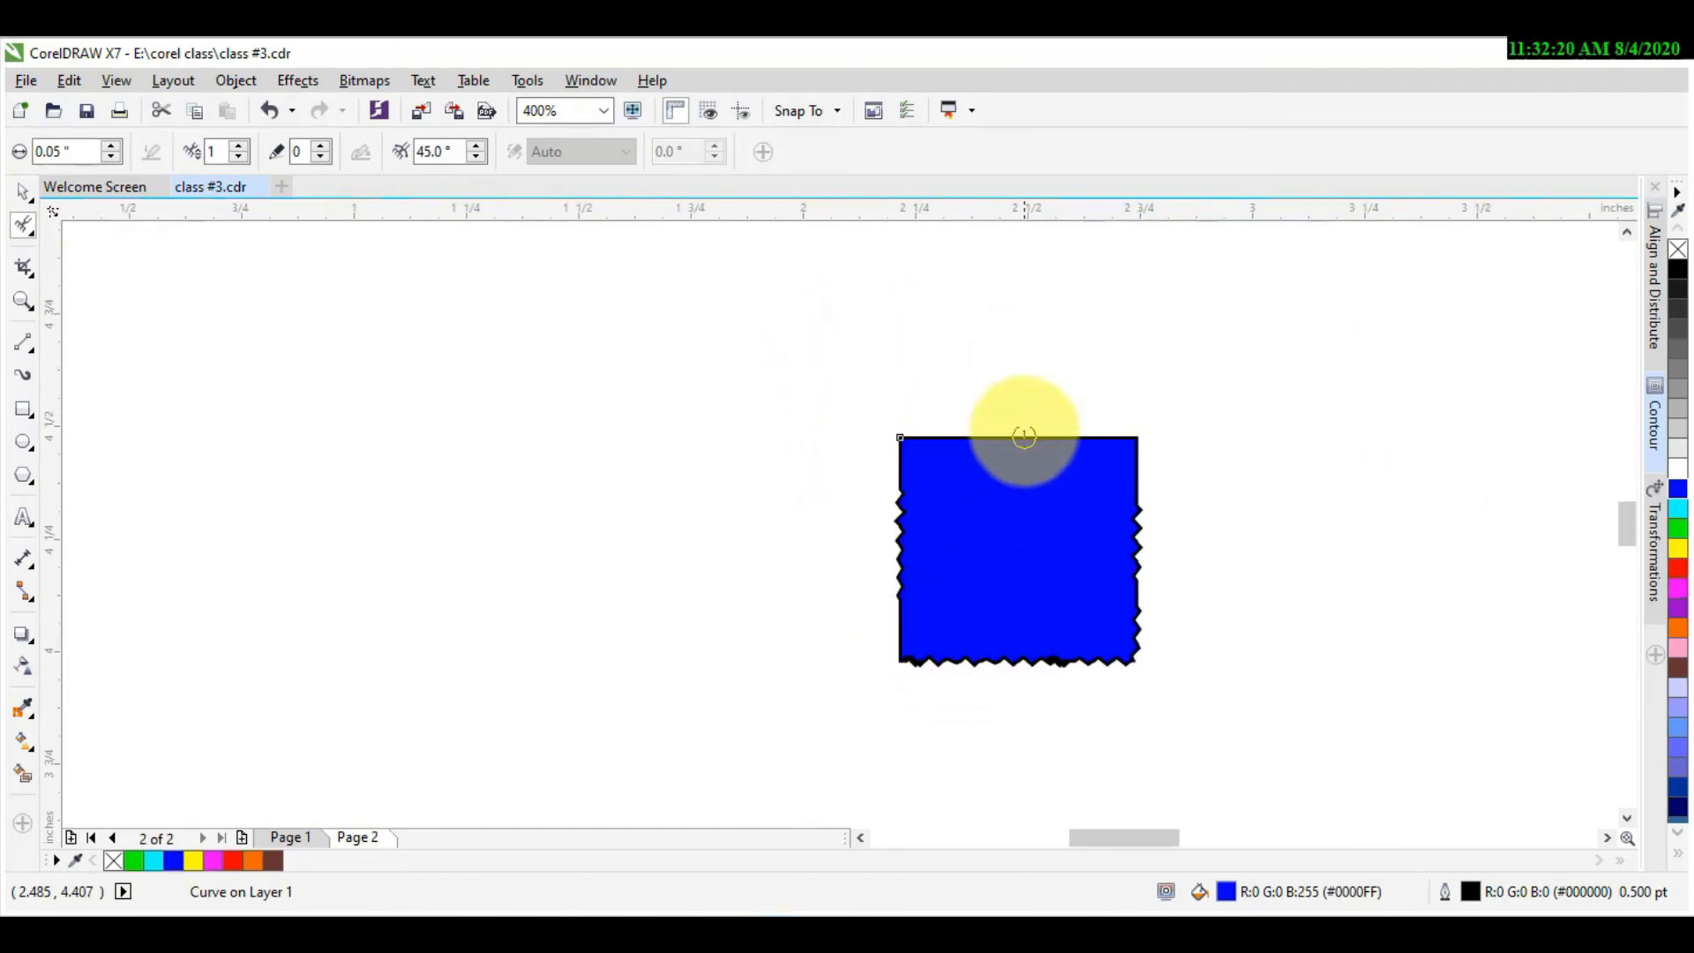
pyautogui.scroll(1, 1023, 437)
pyautogui.moveTo(915, 446); pyautogui.dragTo(1143, 447)
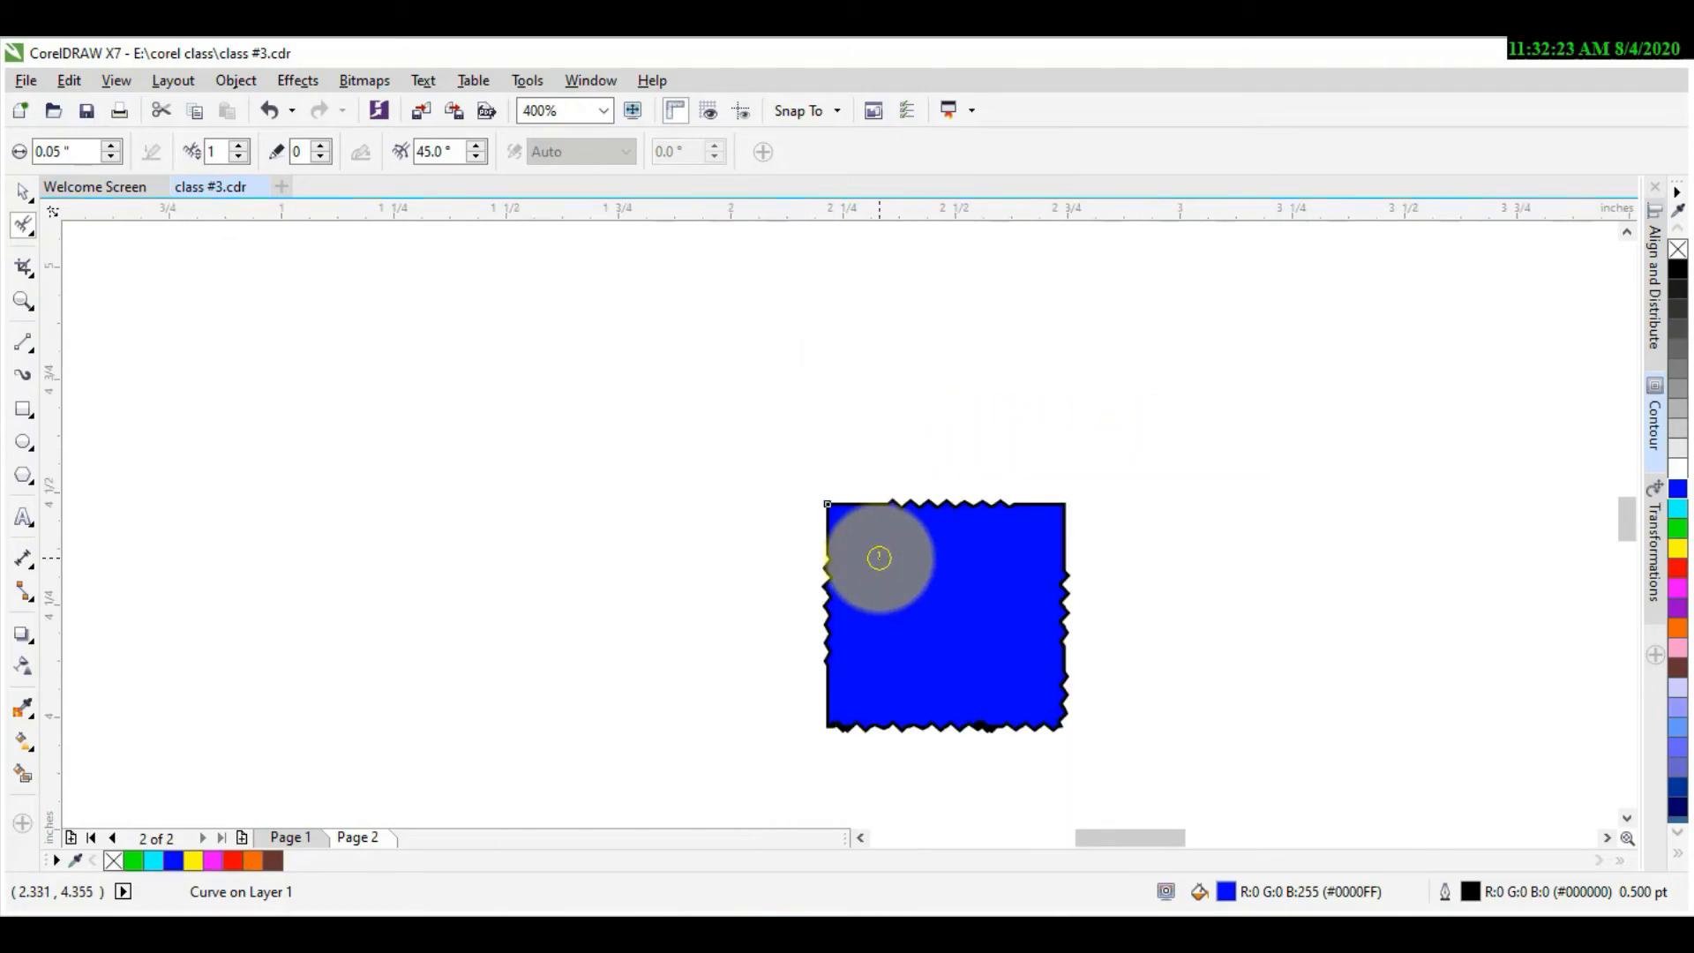
pyautogui.scroll(1, 877, 556)
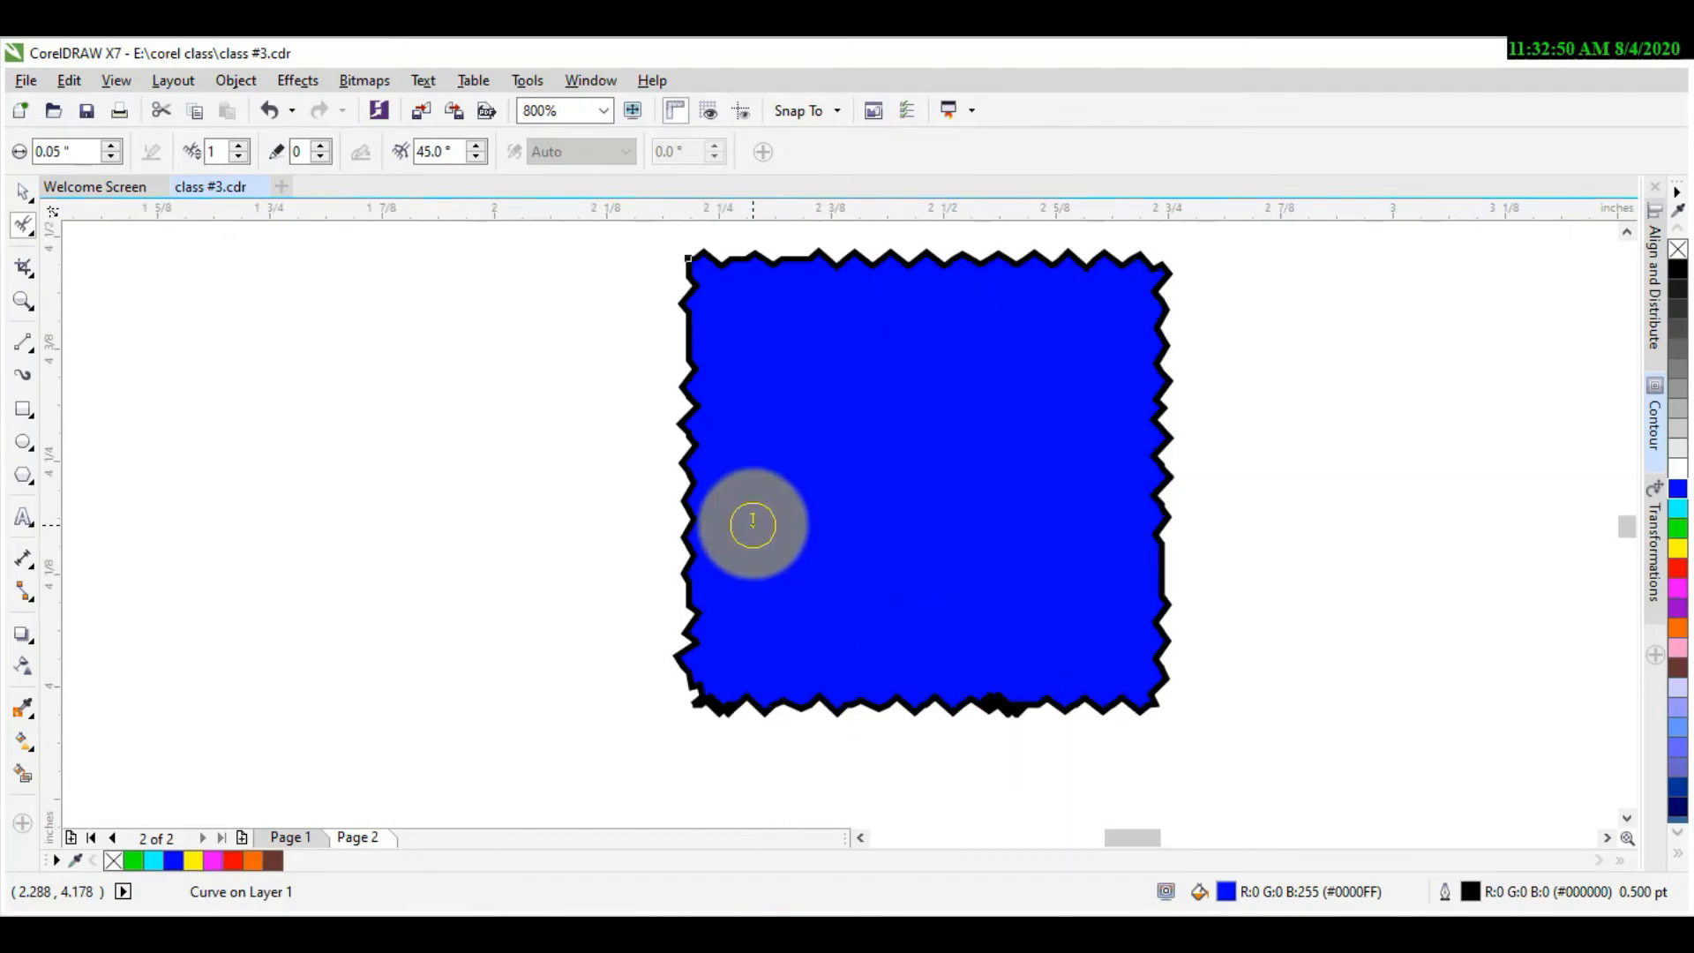
# Step: Add the artistic text "A" in 24 pt Arial beside the blue shape and move it slightly down and to the right
pyautogui.click(24, 521)
pyautogui.click(216, 442)
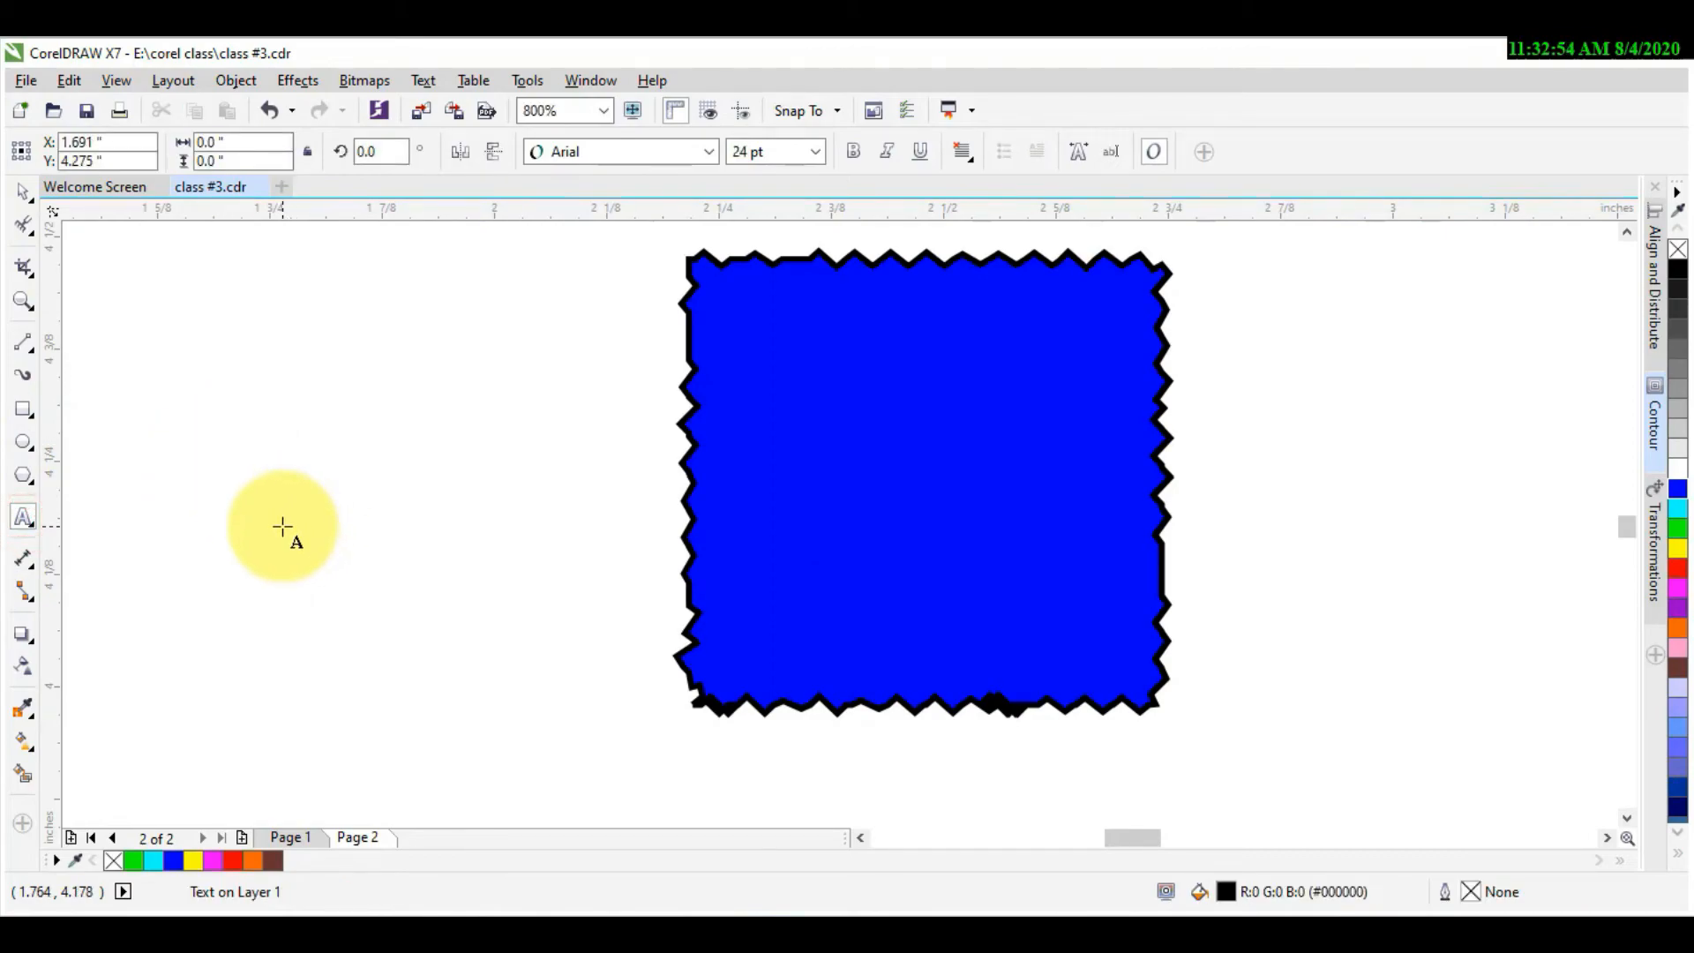
pyautogui.write('A')
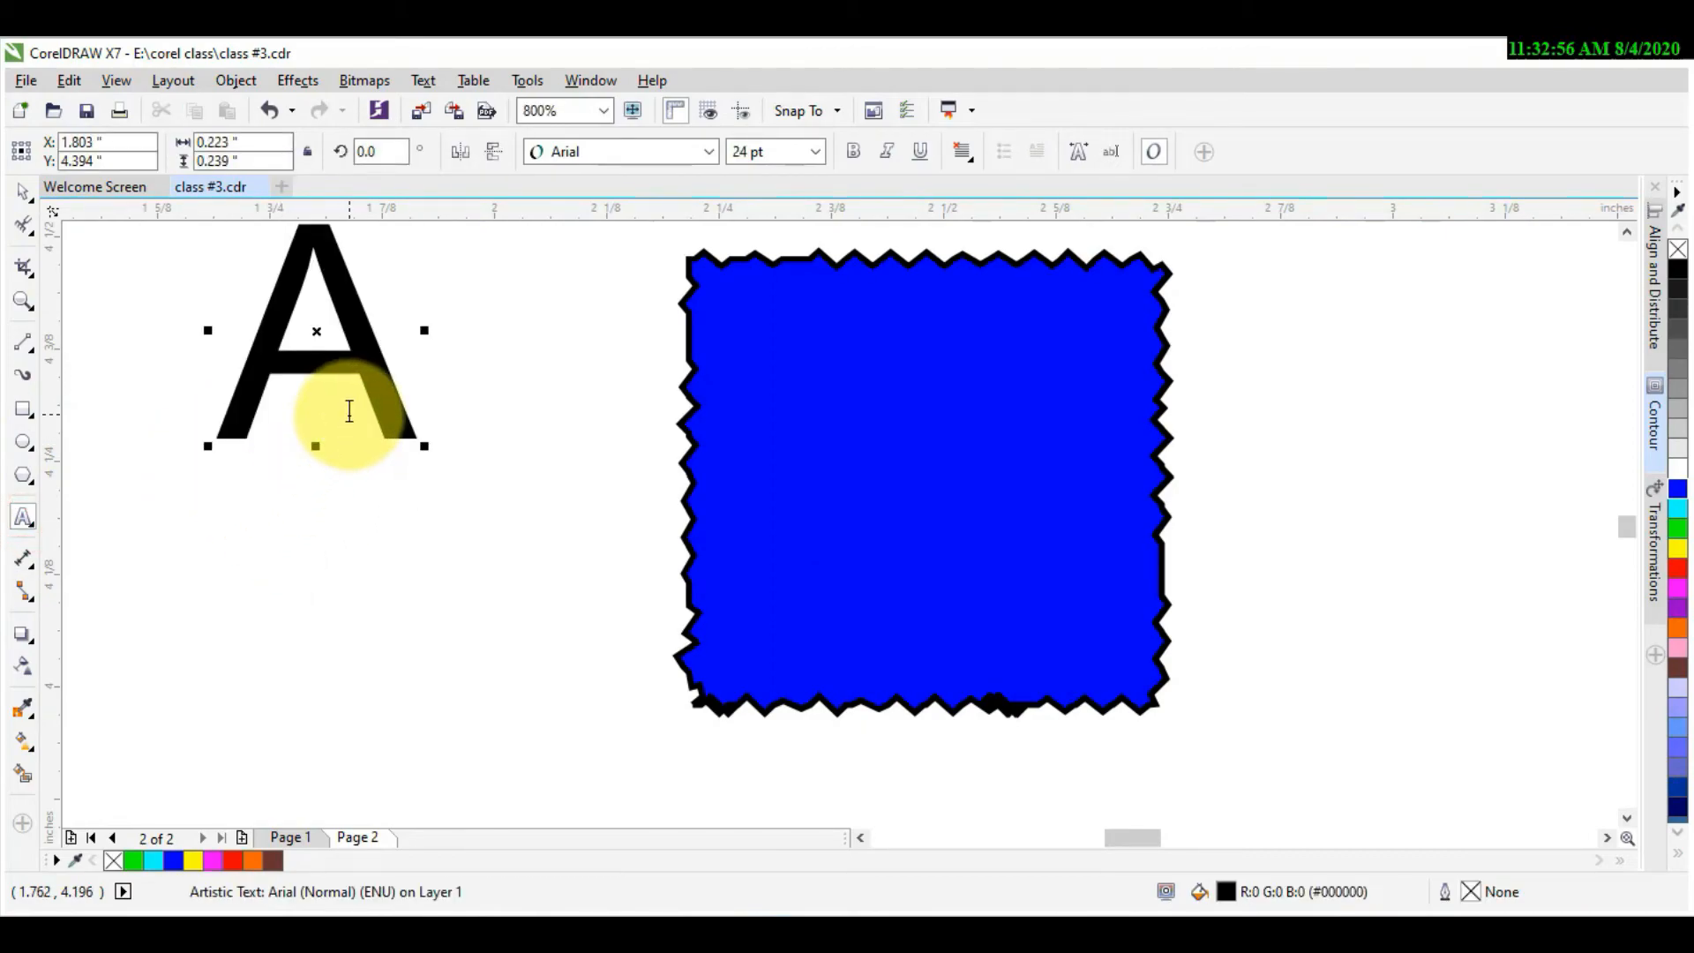
pyautogui.hotkey('ctrl', 'space')
pyautogui.moveTo(341, 364); pyautogui.dragTo(396, 535)
# Step: Roughen the outer right edge of the letter A with the Roughen tool and undo the last stray stroke
pyautogui.click(23, 231)
pyautogui.click(452, 586)
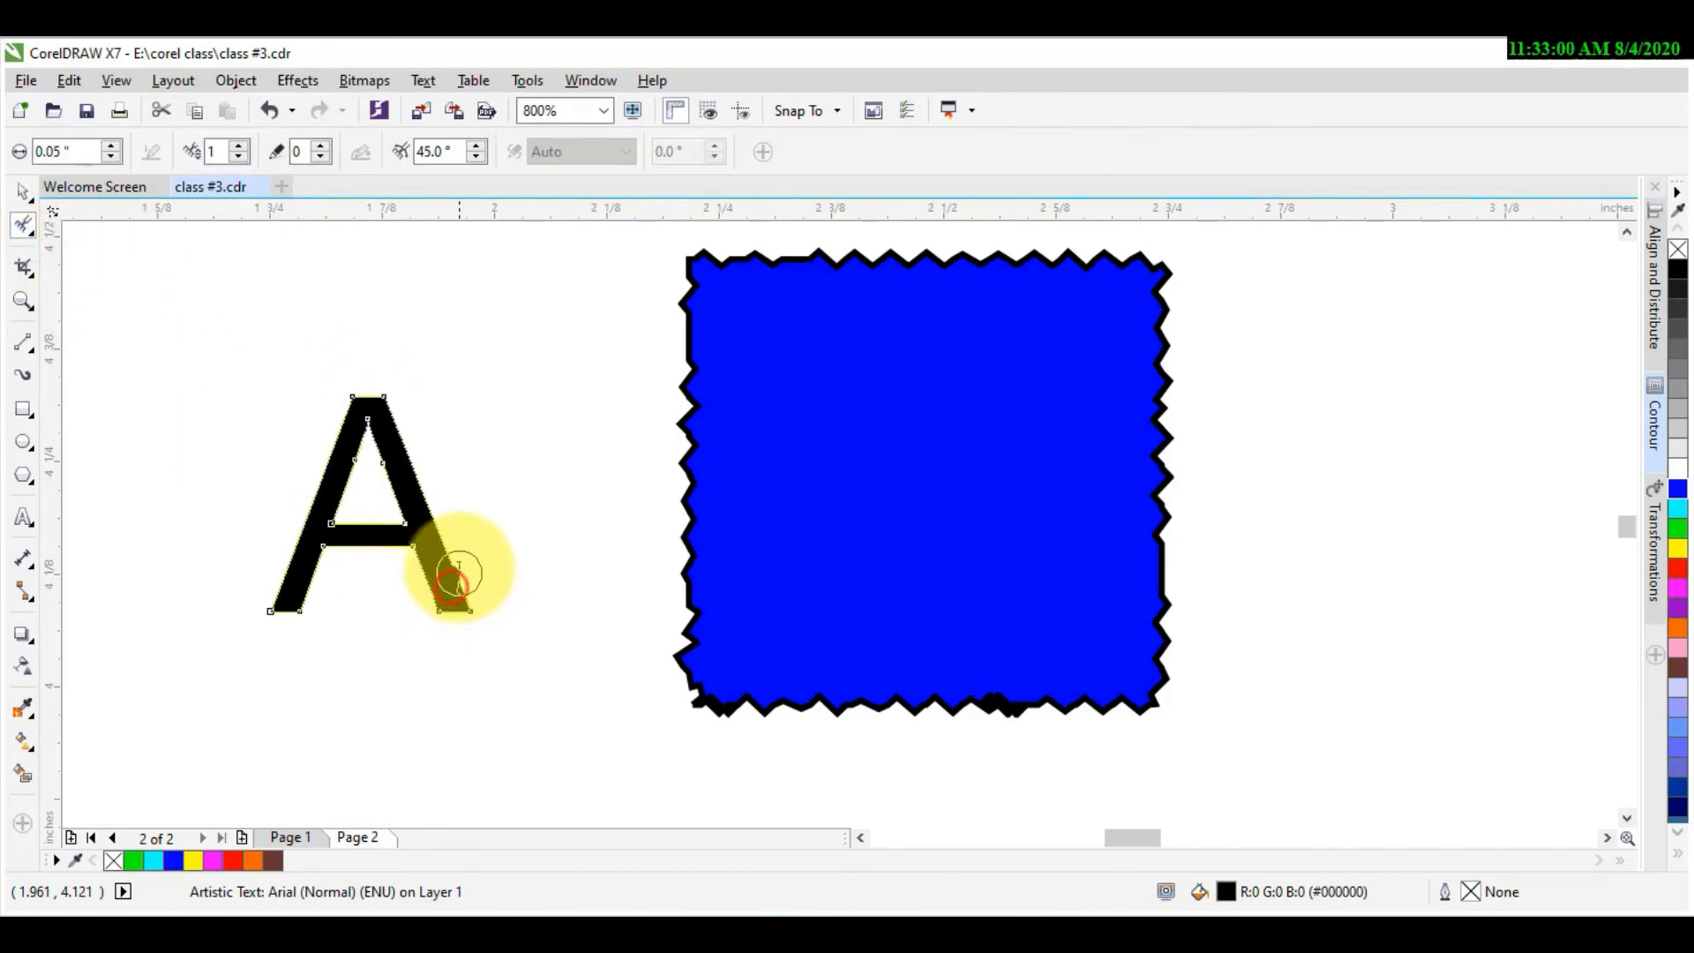
pyautogui.moveTo(426, 525)
pyautogui.mouseDown()
pyautogui.moveTo(385, 409)
pyautogui.moveTo(446, 586)
pyautogui.mouseUp()
pyautogui.scroll(-1, 333, 511)
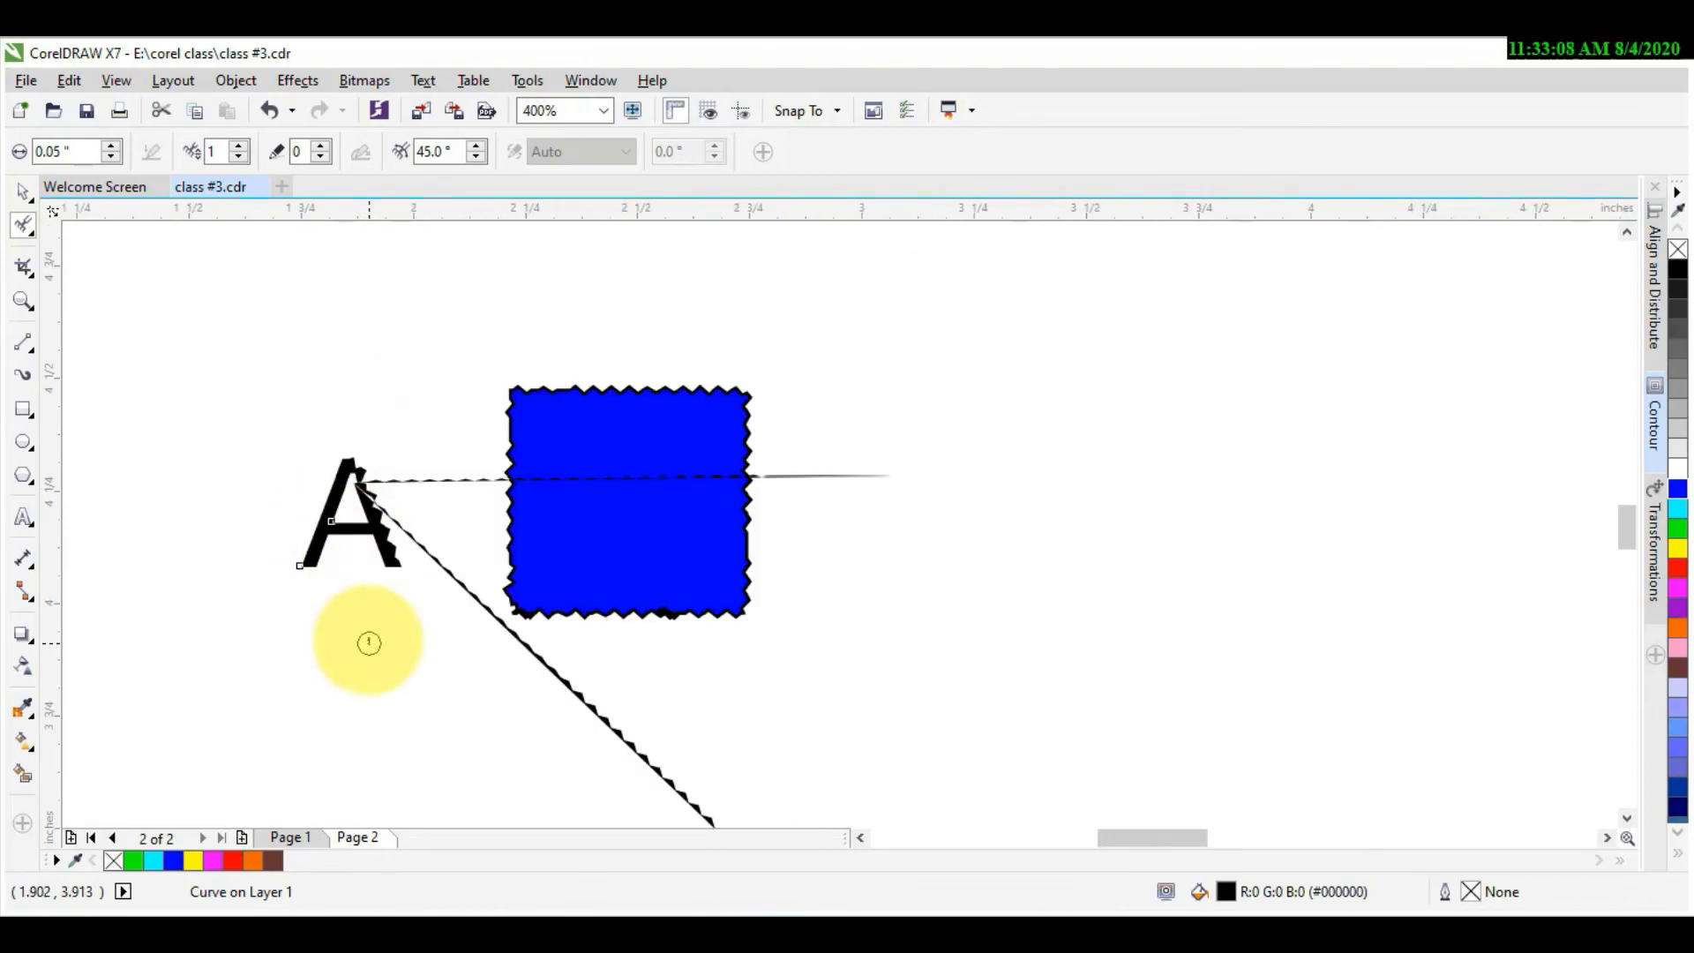
pyautogui.scroll(2, 340, 566)
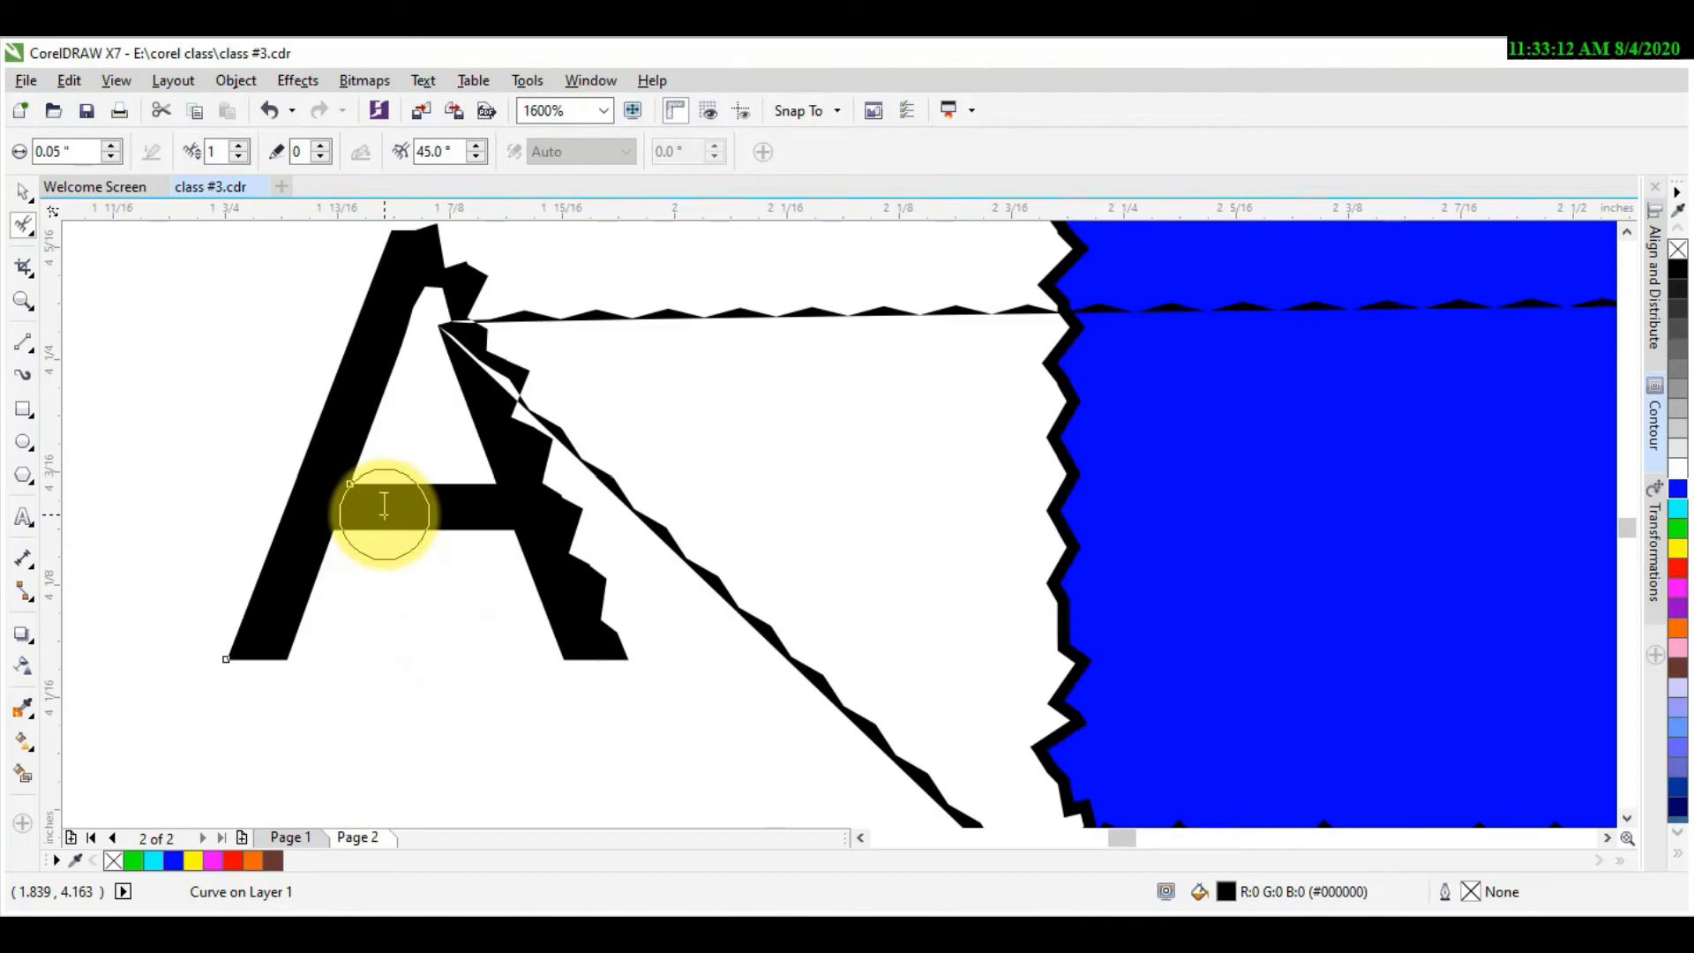
pyautogui.hotkey('ctrl', 'z')
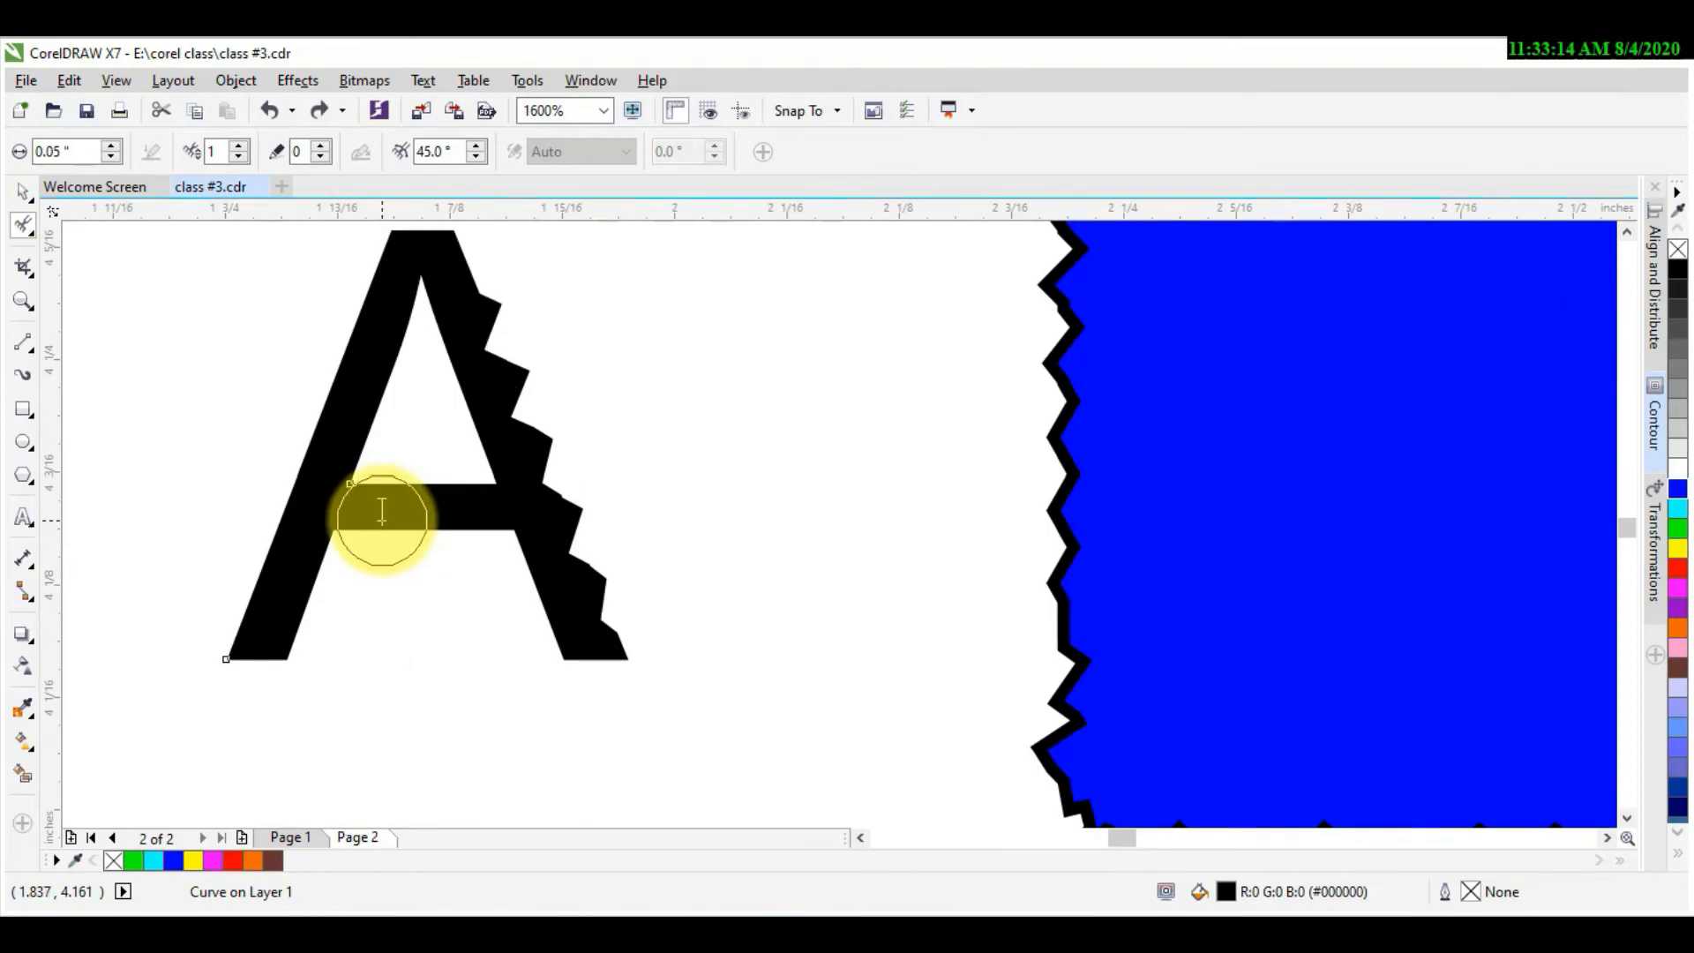
# Step: Roughen the lower edge of the A's crossbar and both sides of its left leg
pyautogui.moveTo(347, 536); pyautogui.dragTo(497, 544)
pyautogui.moveTo(263, 612); pyautogui.dragTo(371, 665)
pyautogui.moveTo(337, 399); pyautogui.dragTo(383, 422)
pyautogui.moveTo(372, 301); pyautogui.dragTo(418, 375)
# Step: Fill the roughened letter A with cyan, then recolour it red
pyautogui.scroll(-1, 471, 474)
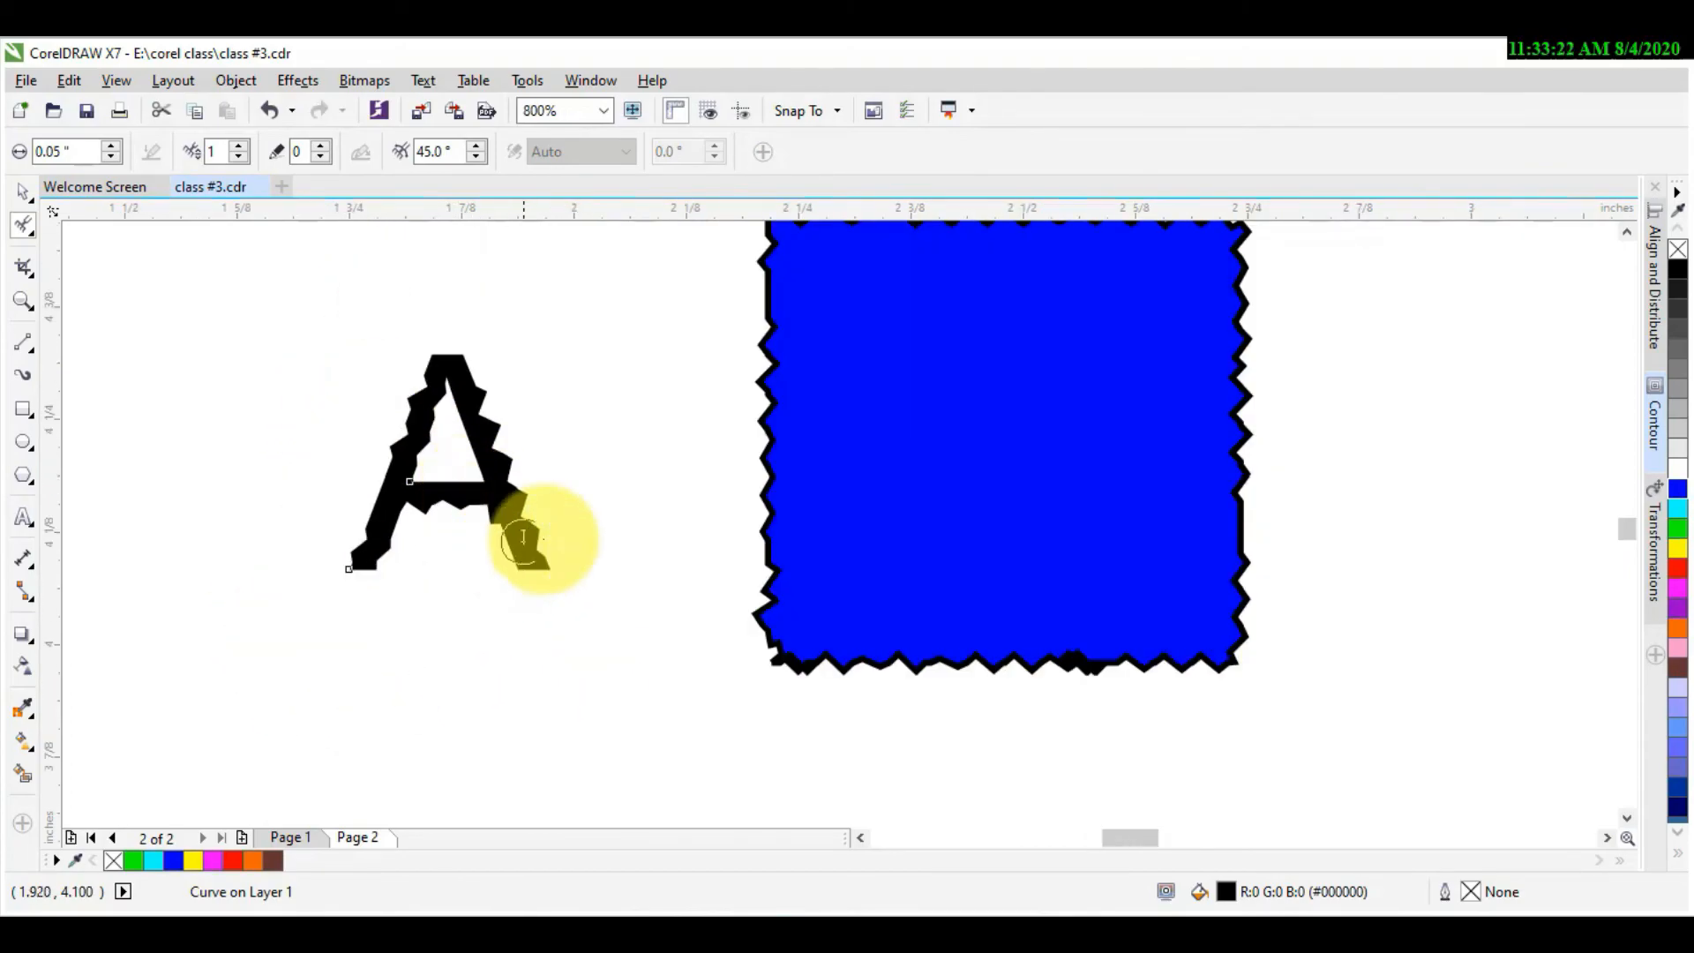
pyautogui.click(1677, 488)
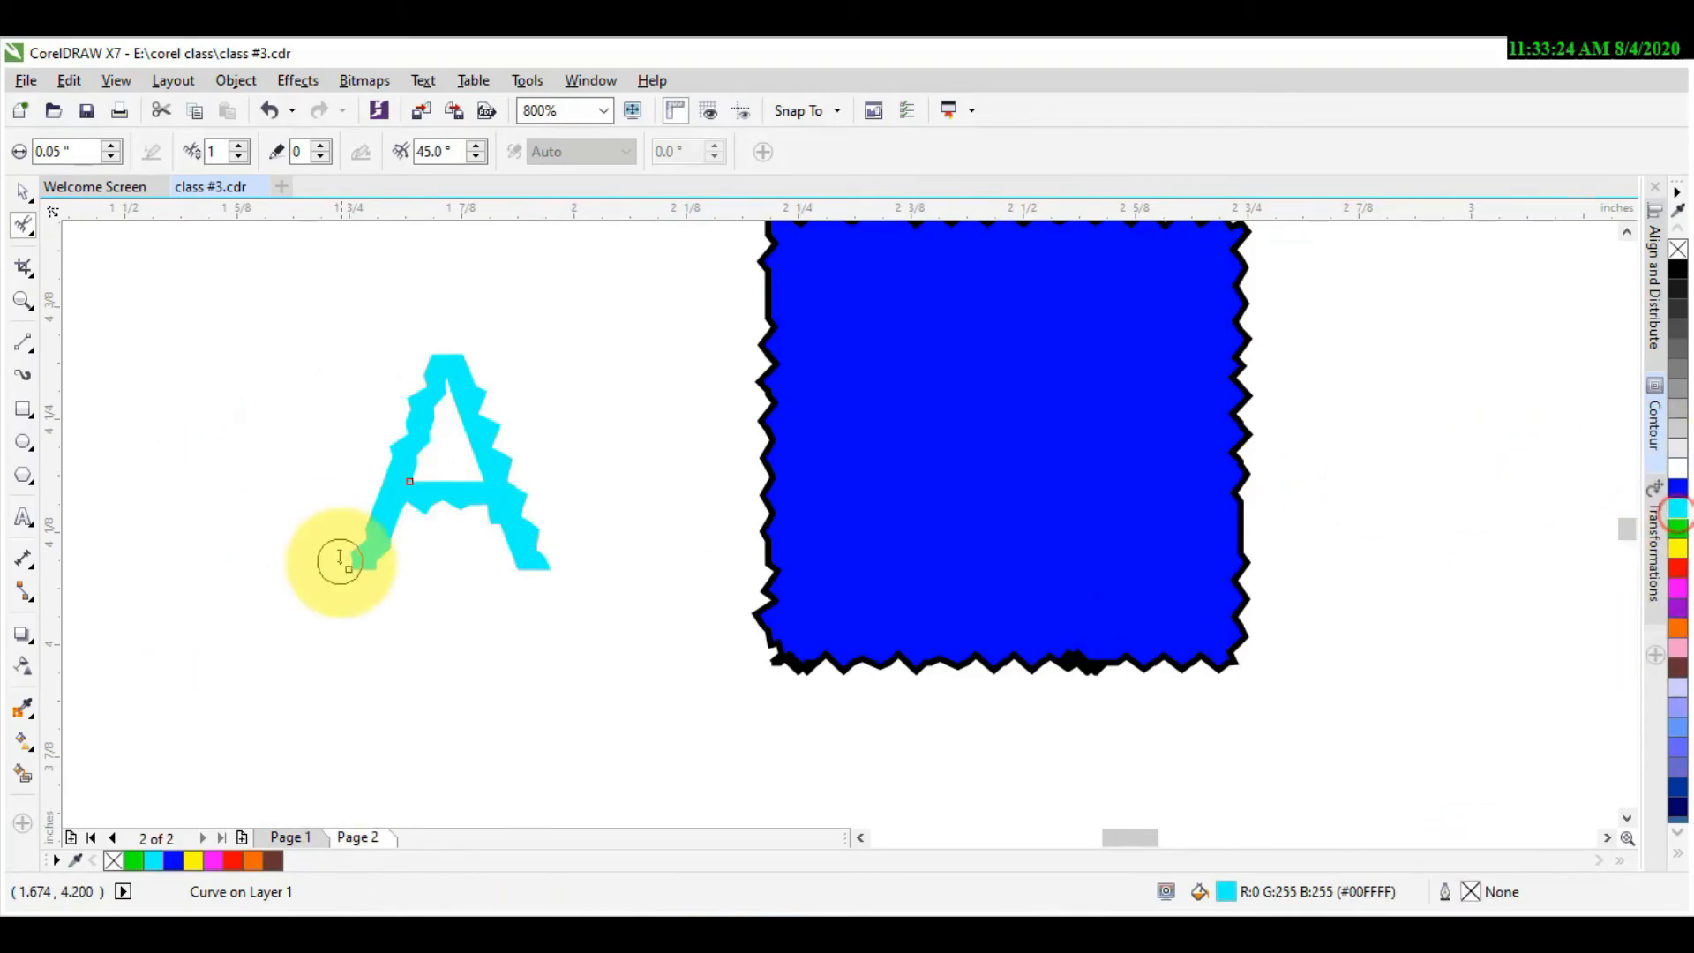
pyautogui.scroll(1, 438, 527)
pyautogui.click(438, 527)
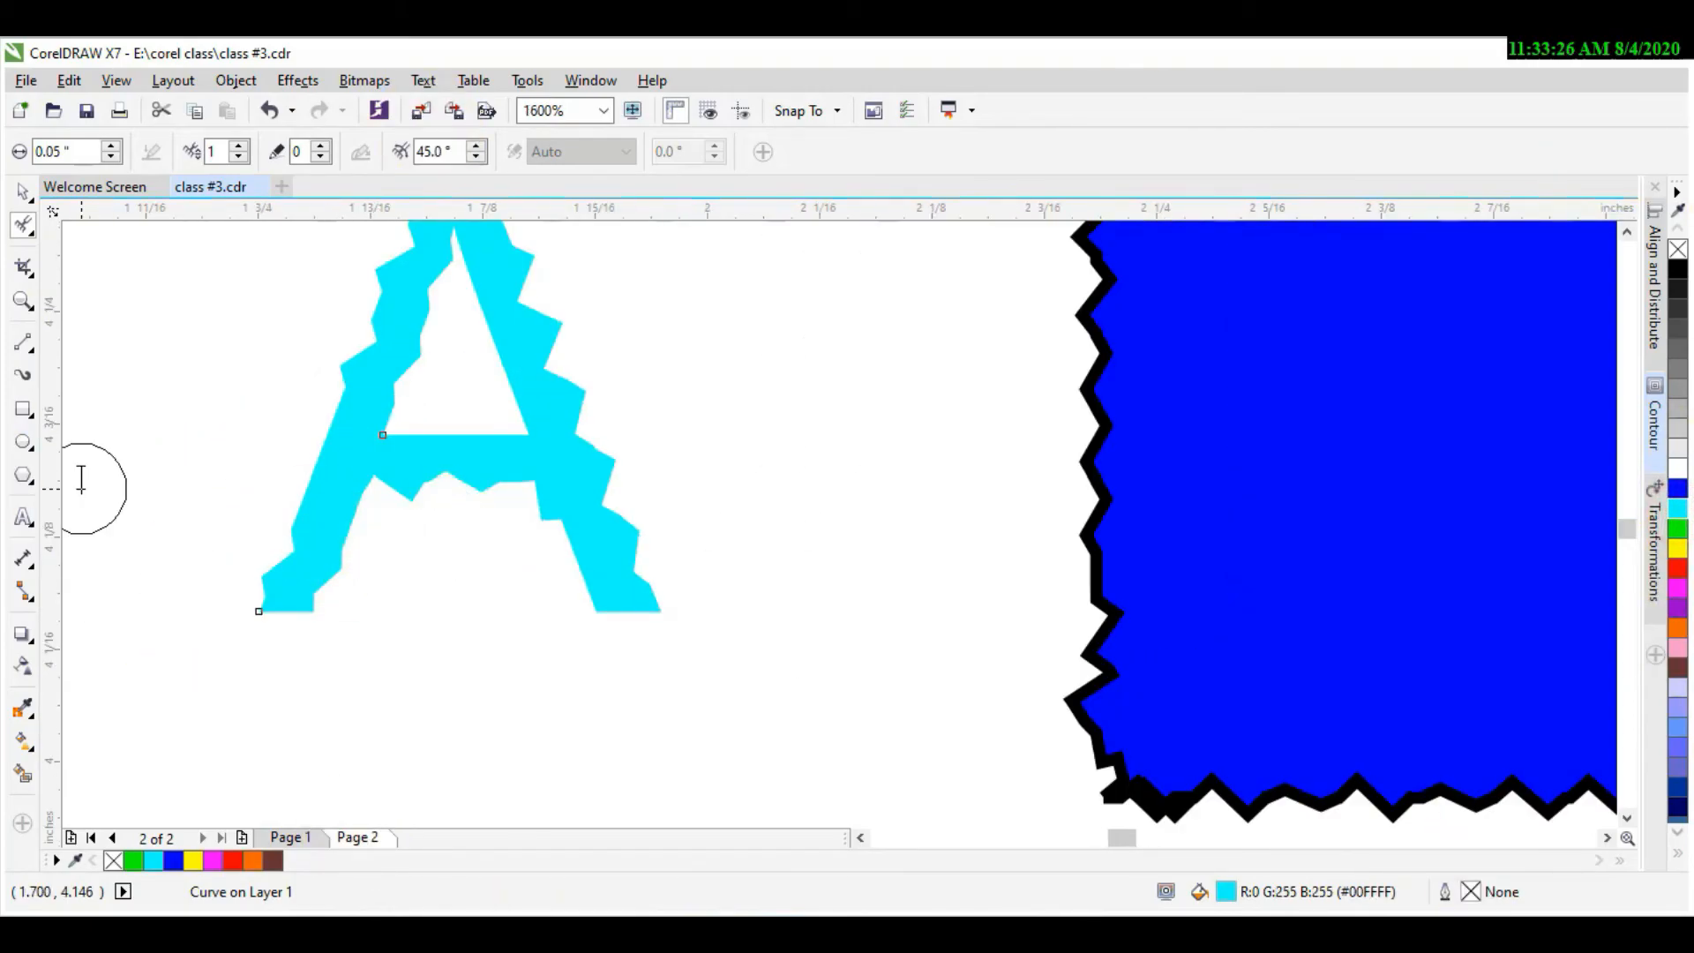
pyautogui.click(1677, 568)
# Step: Move the red letter A onto the blue shape, at about X 2.447, Y 4.263 inches
pyautogui.moveTo(662, 390); pyautogui.dragTo(583, 587)
pyautogui.press('space')
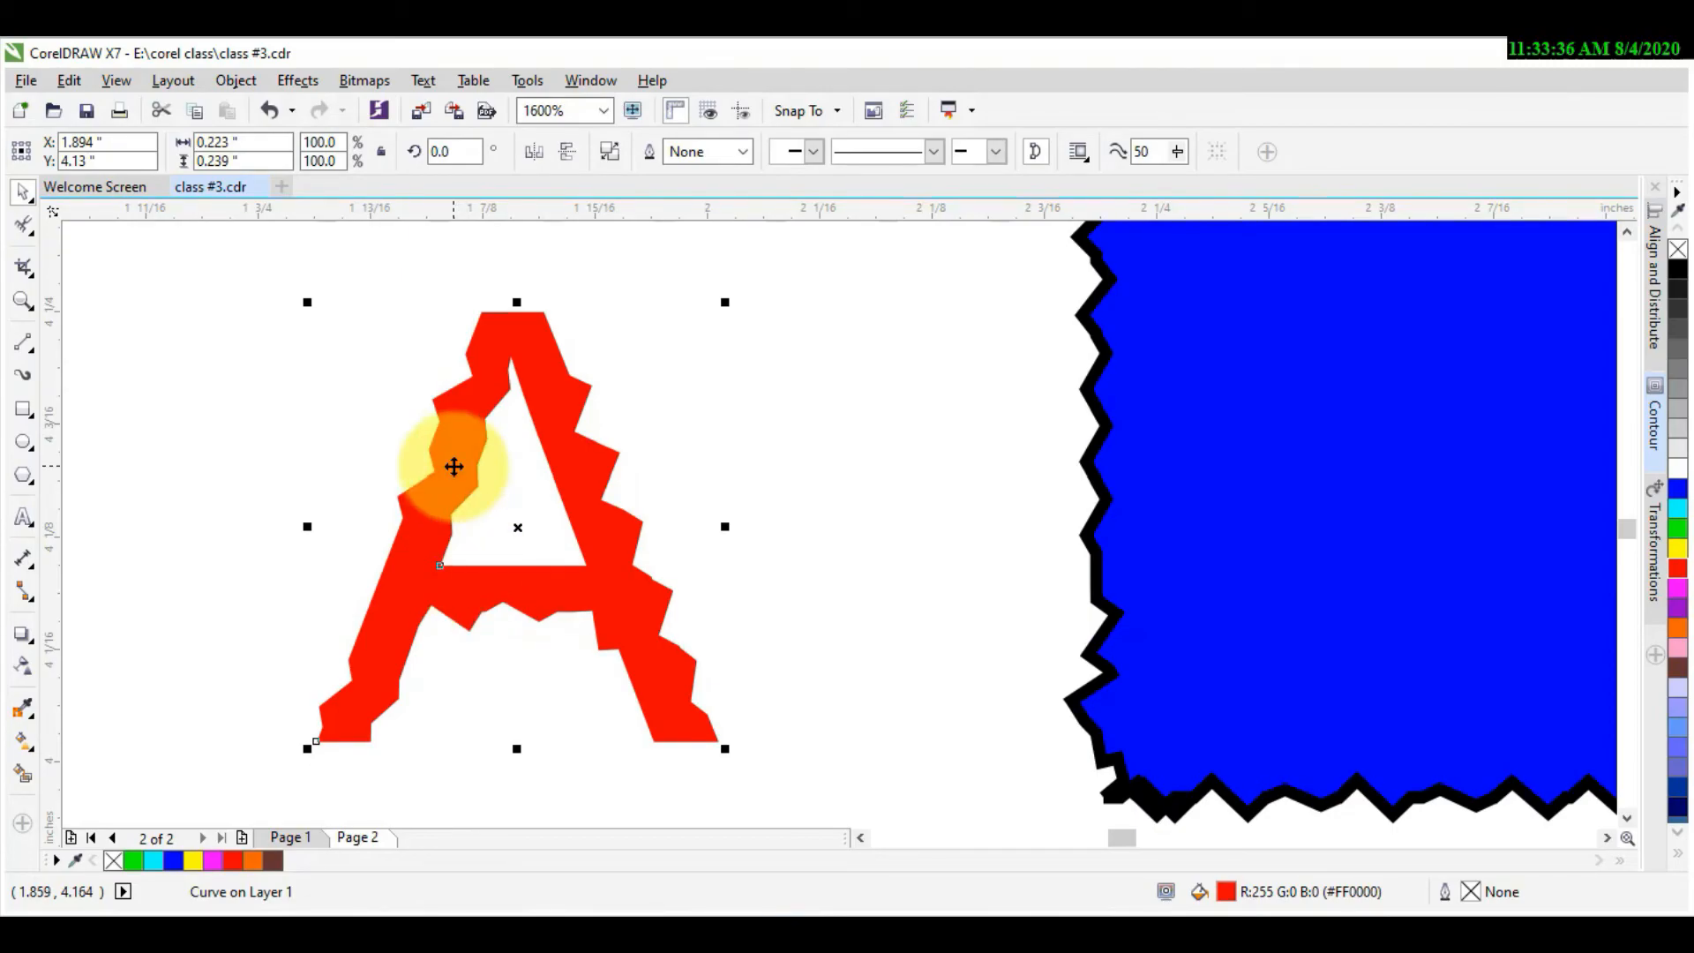
pyautogui.scroll(-2, 418, 446)
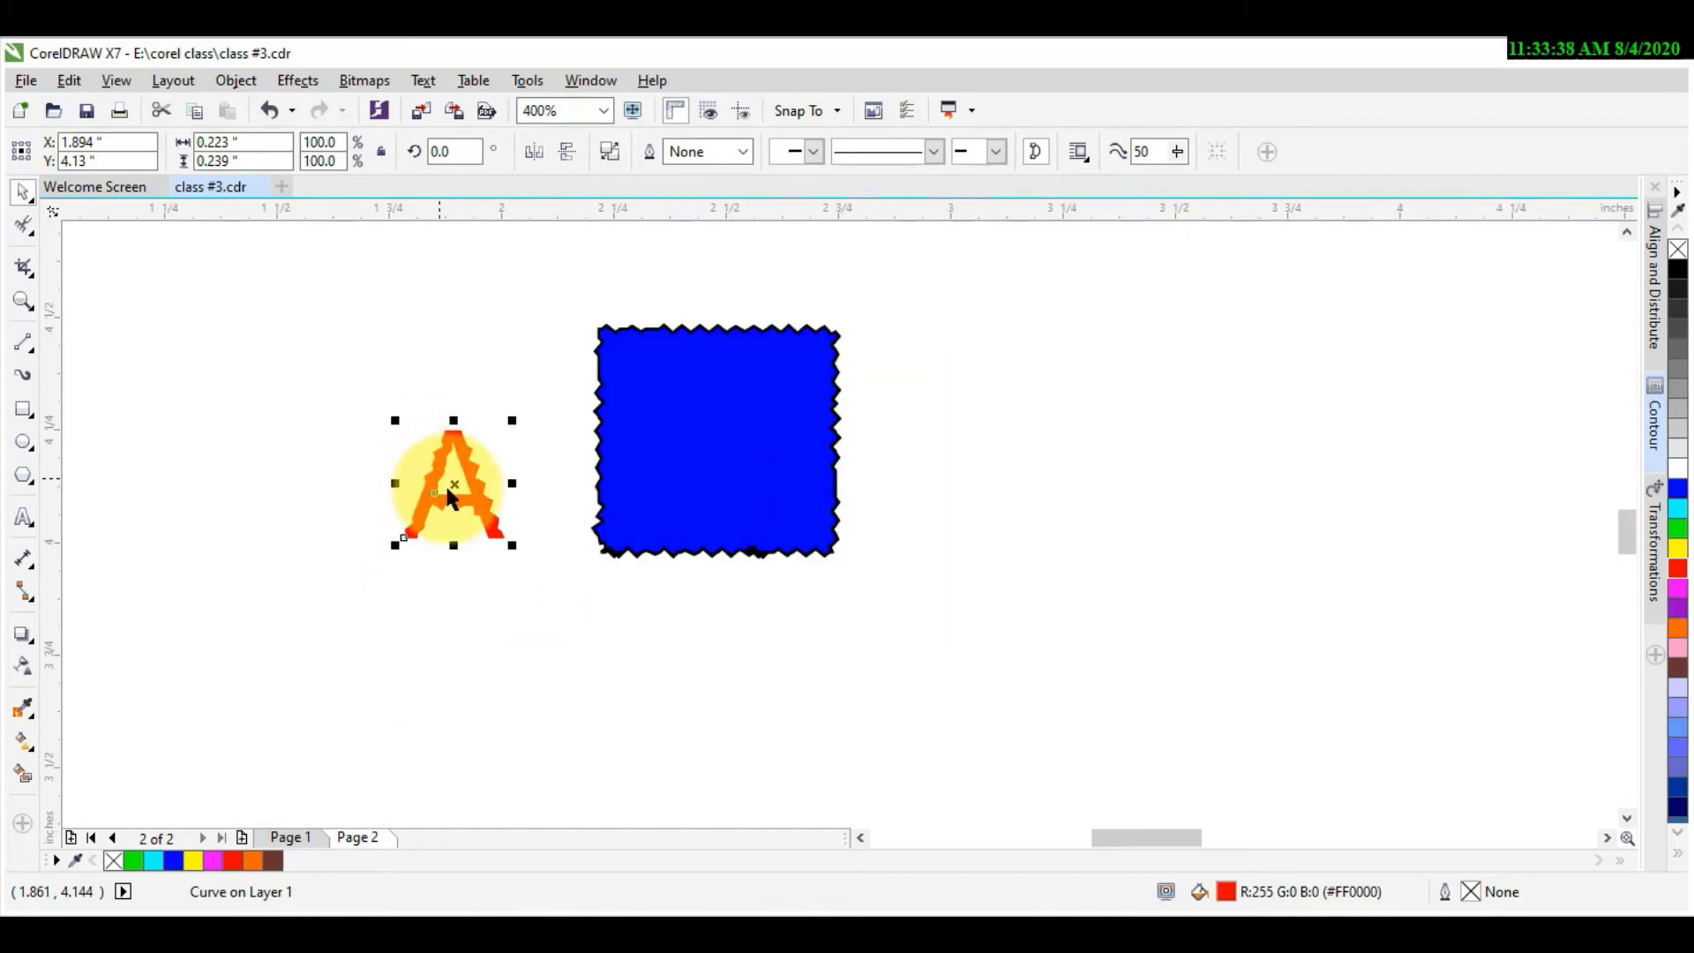
pyautogui.moveTo(458, 501); pyautogui.dragTo(702, 436)
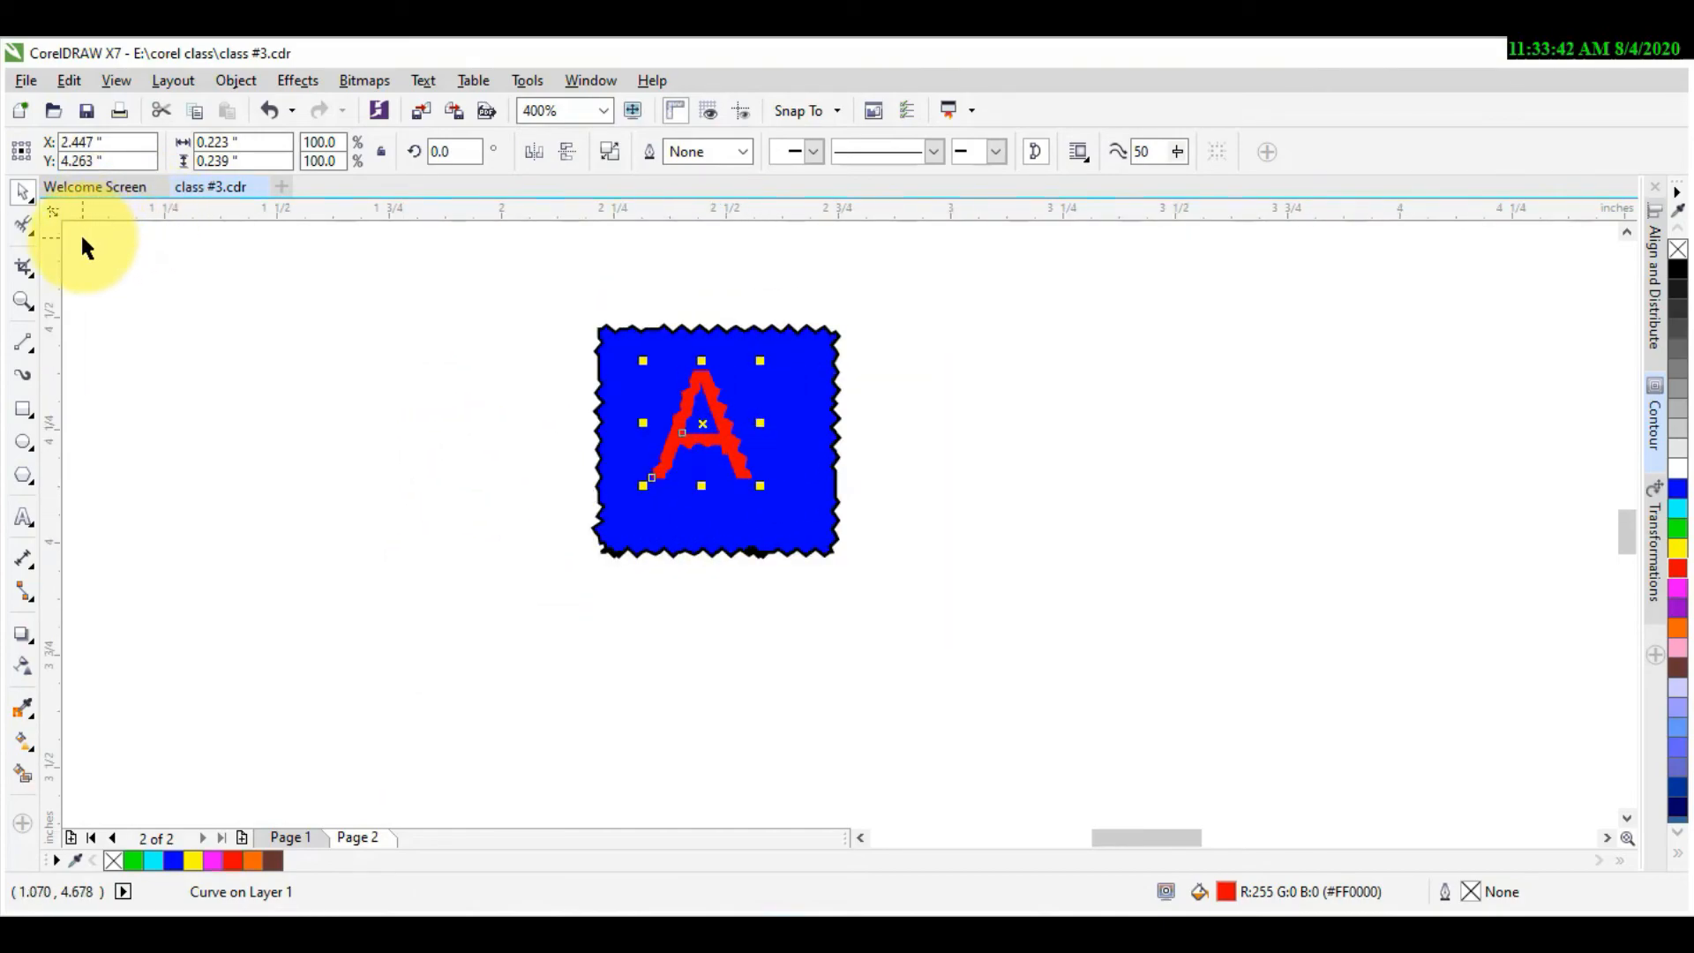
# Step: Add two nodes on the straight upper edge of the A's crossbar with the Shape tool
pyautogui.scroll(1, 519, 326)
pyautogui.click(31, 235)
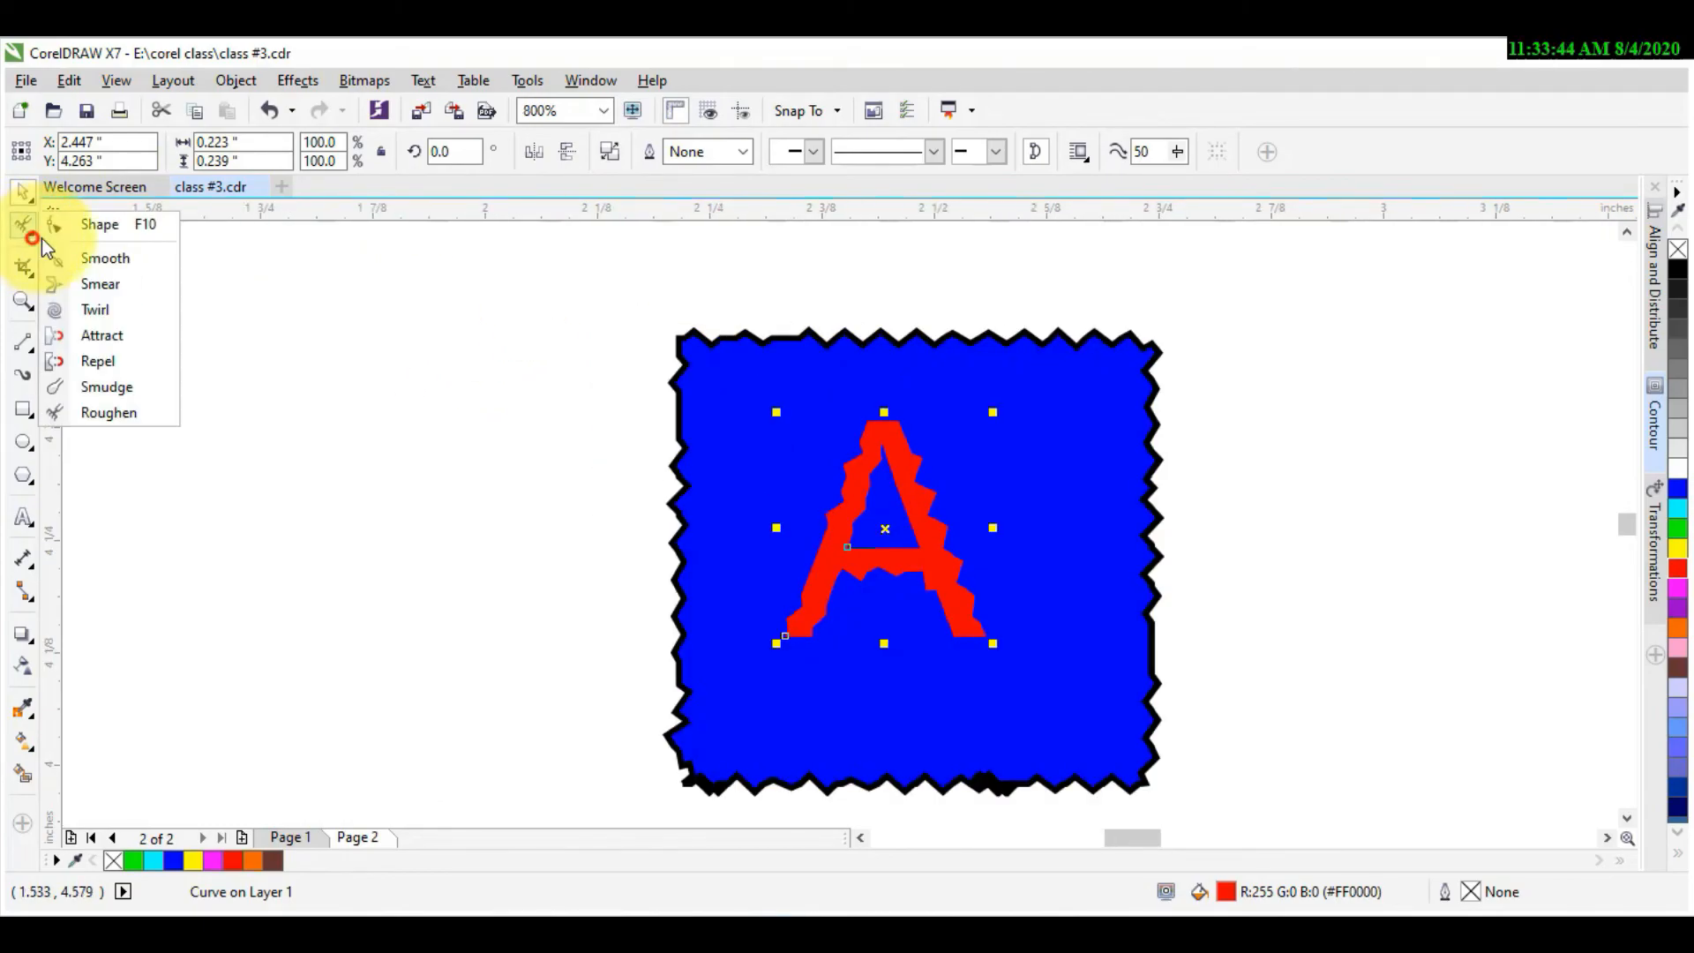
pyautogui.click(92, 226)
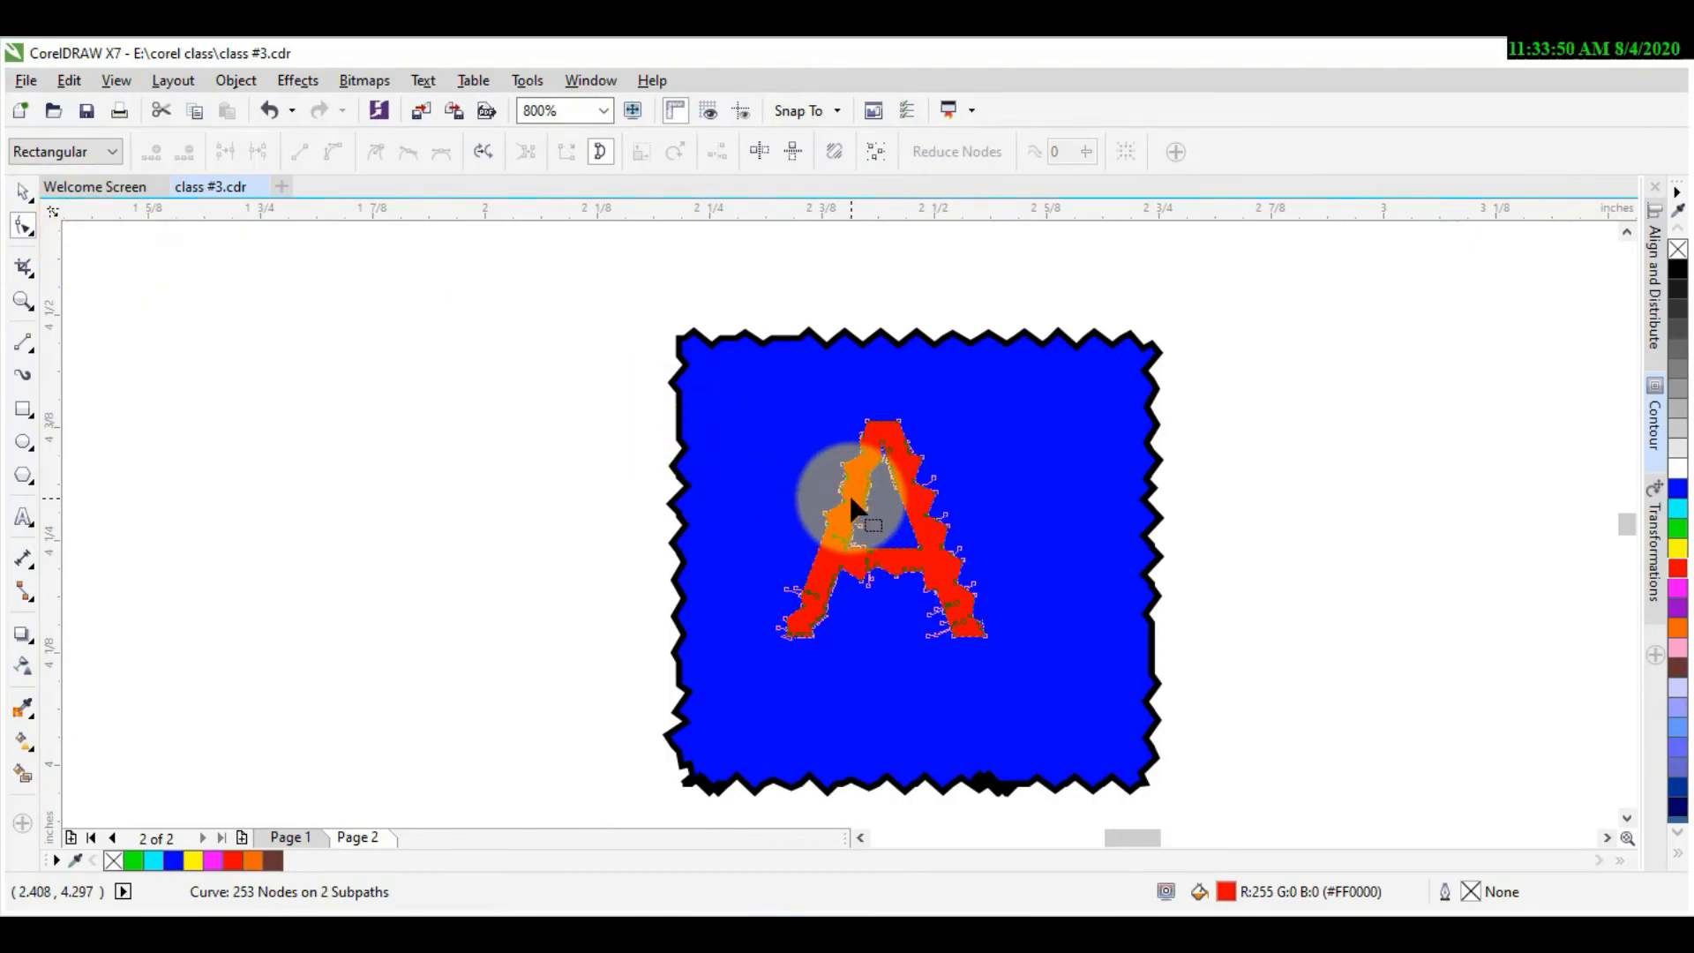
pyautogui.scroll(1, 887, 549)
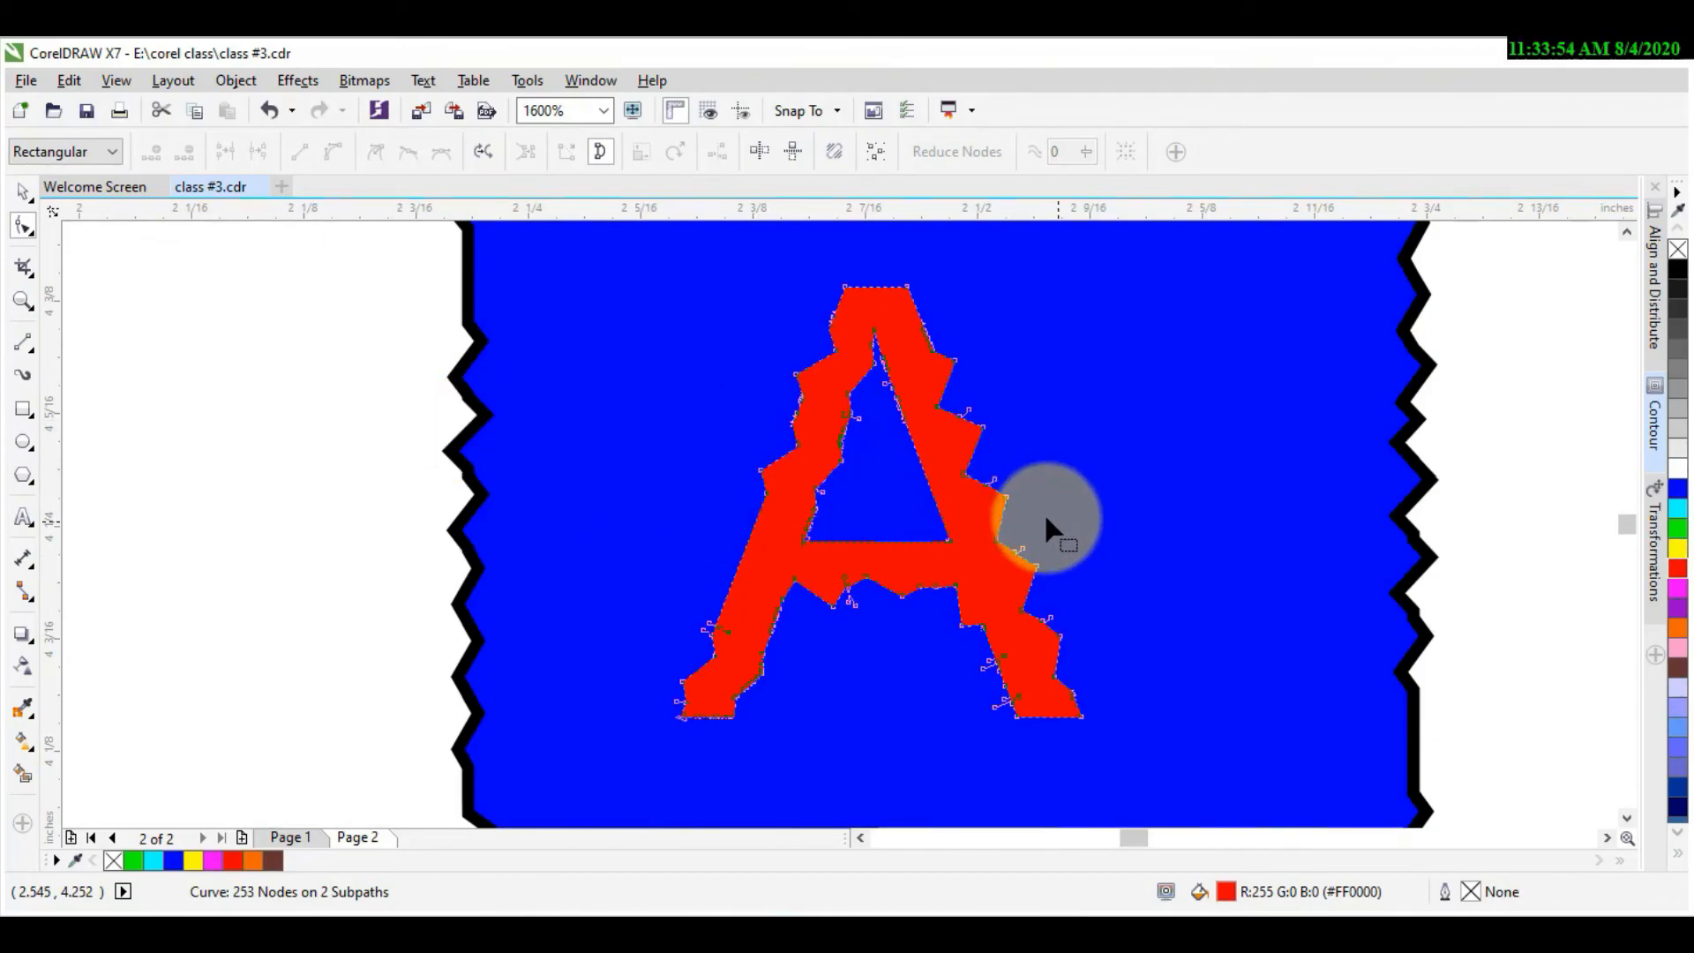
pyautogui.click(943, 537)
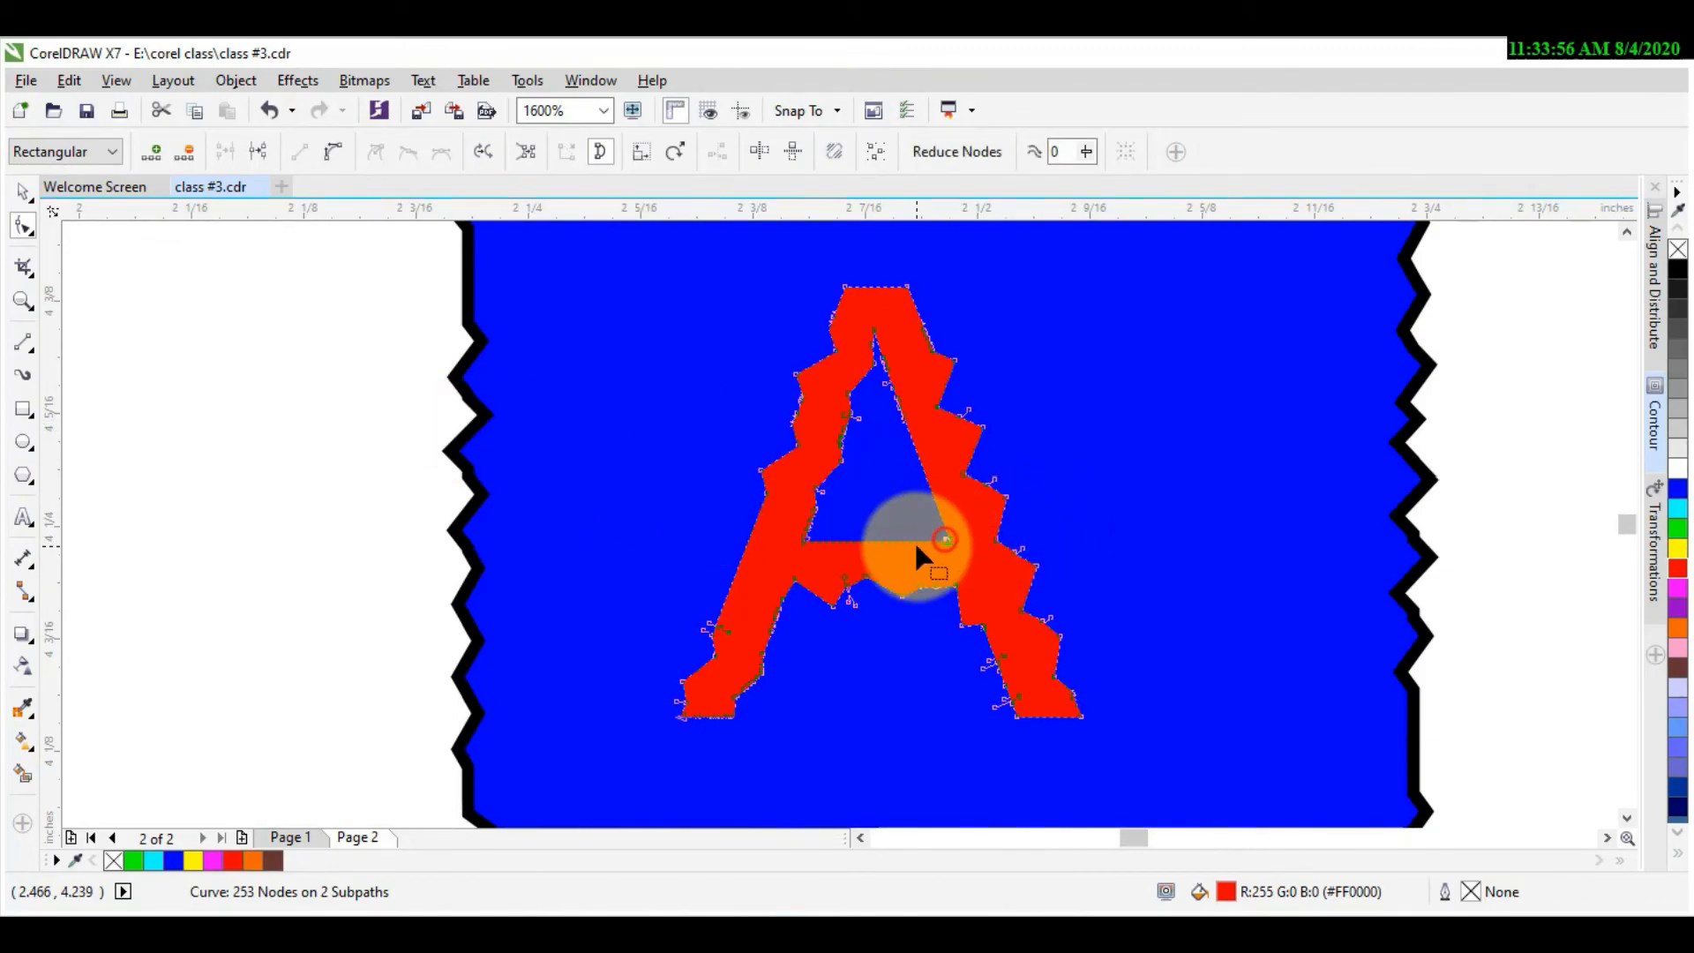
pyautogui.doubleClick(920, 537)
pyautogui.scroll(1, 921, 538)
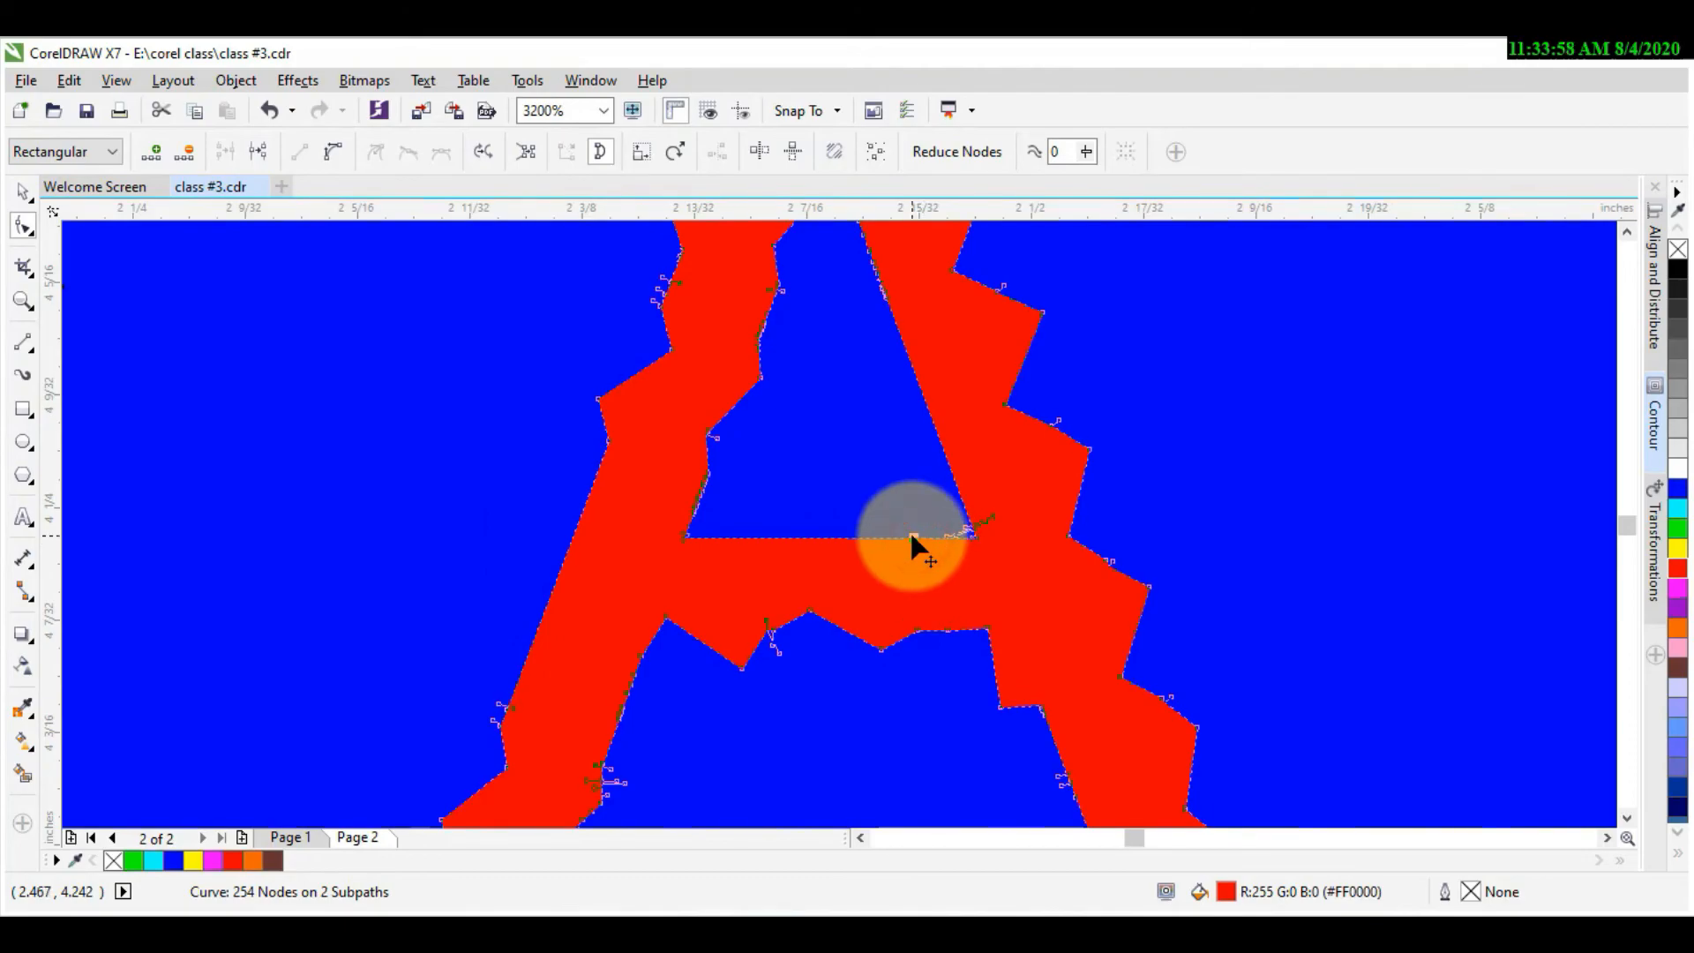
pyautogui.moveTo(912, 534); pyautogui.dragTo(909, 537)
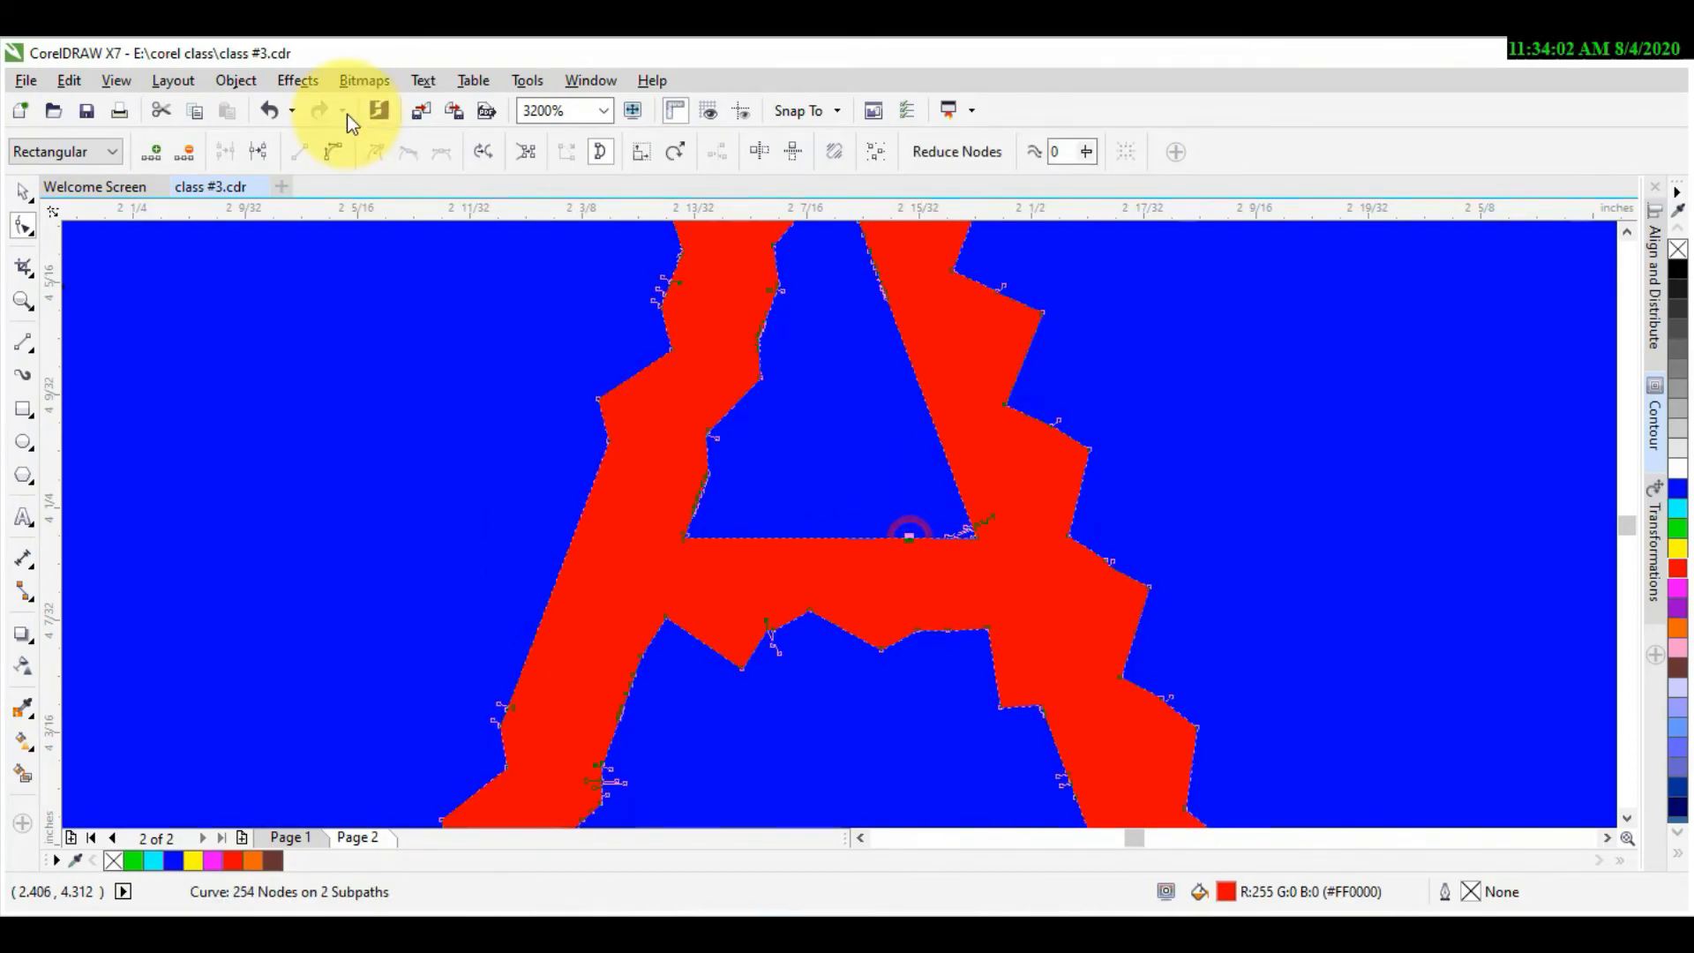
pyautogui.click(151, 152)
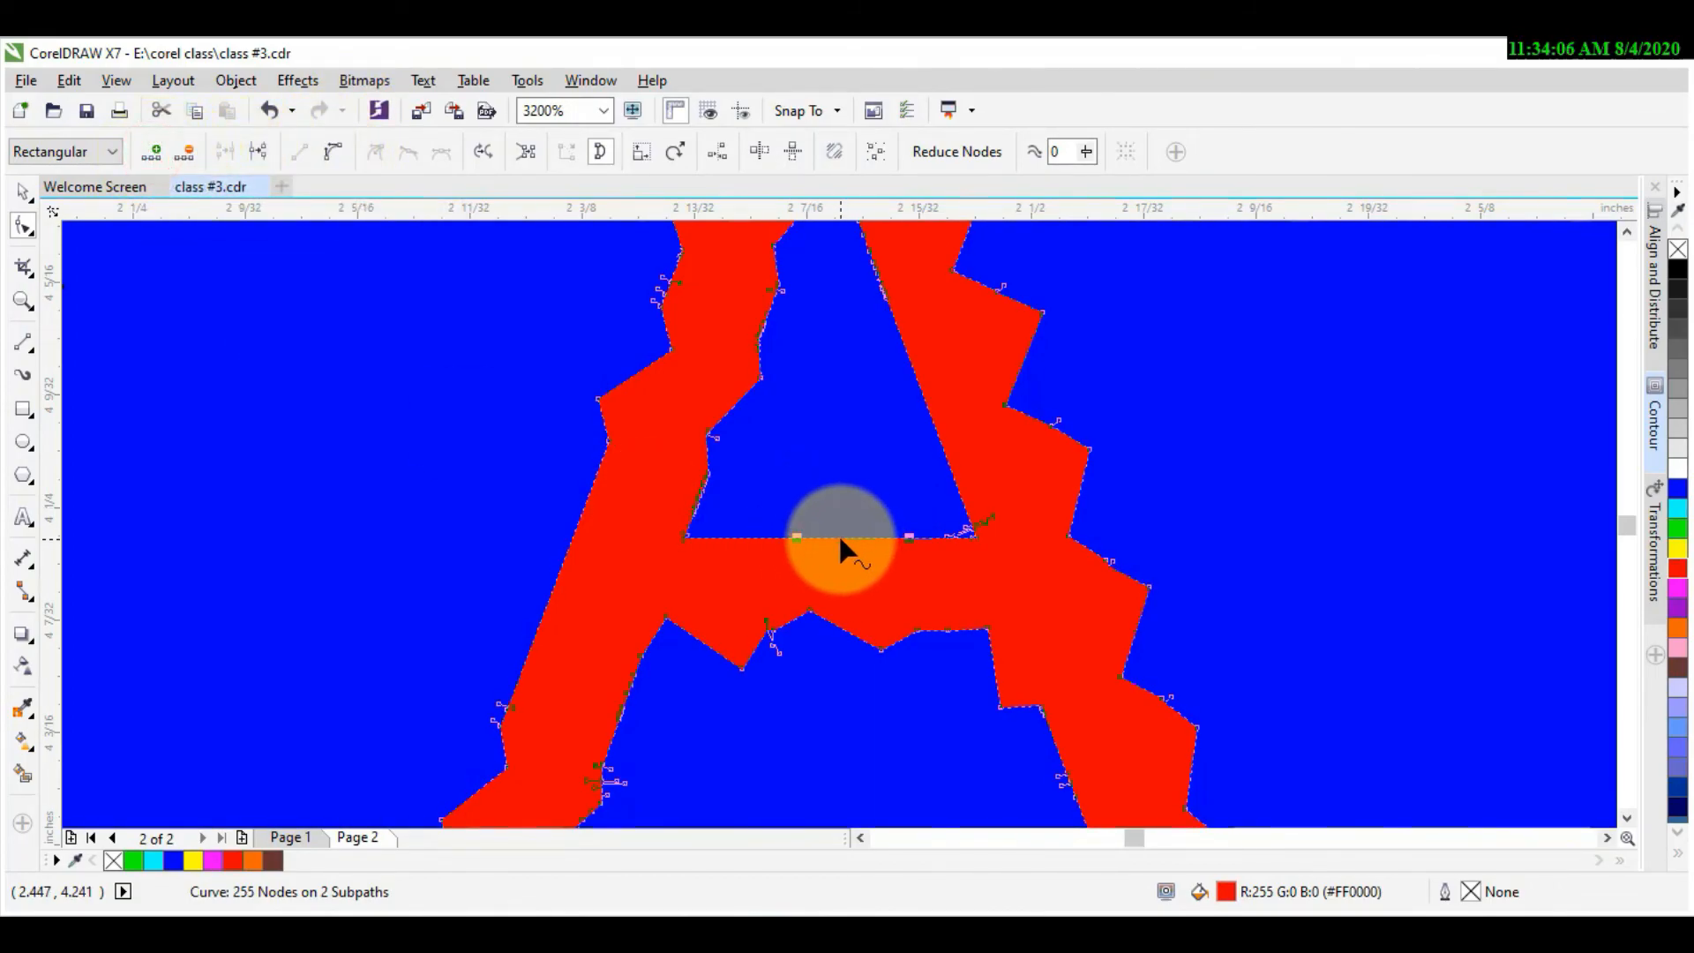
# Step: Add more nodes on the middle and right part of the crossbar's upper edge and move them to form two zigzag teeth
pyautogui.doubleClick(870, 536)
pyautogui.doubleClick(870, 537)
pyautogui.moveTo(869, 536); pyautogui.dragTo(798, 561)
pyautogui.moveTo(905, 534); pyautogui.dragTo(942, 552)
pyautogui.doubleClick(943, 523)
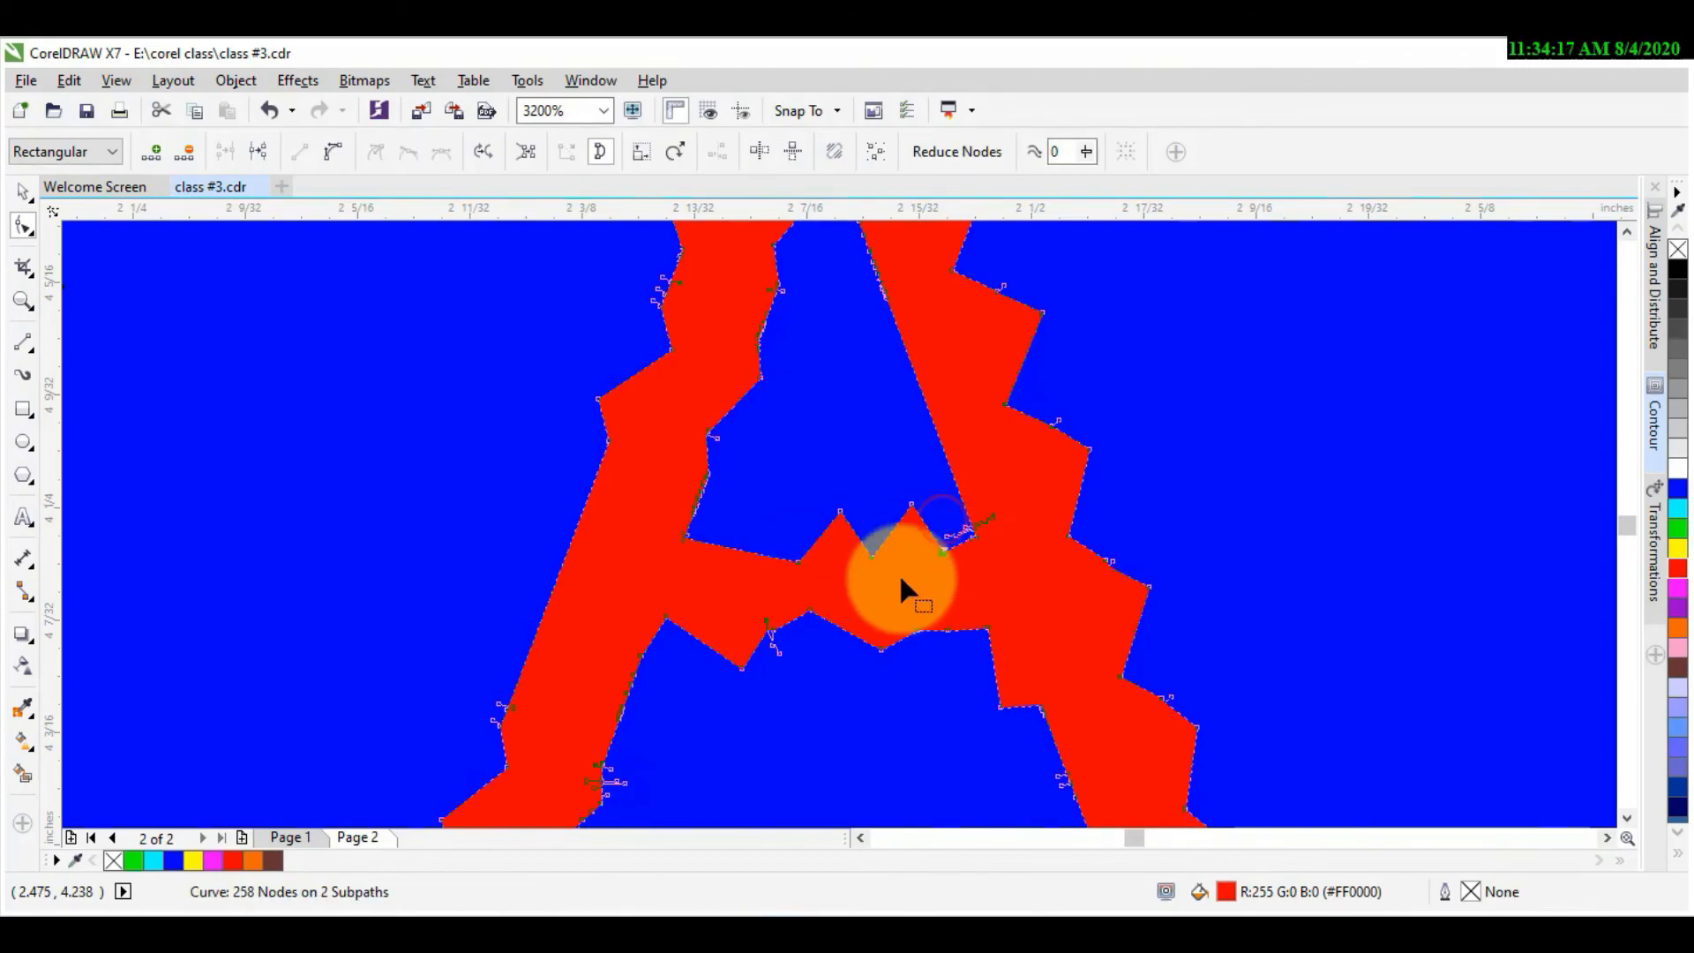
# Step: Add and move nodes on the left part of the crossbar's upper edge to form another tooth and a deeper notch
pyautogui.doubleClick(735, 546)
pyautogui.moveTo(735, 546)
pyautogui.mouseDown()
pyautogui.moveTo(734, 518)
pyautogui.moveTo(756, 558)
pyautogui.mouseUp()
pyautogui.doubleClick(763, 537)
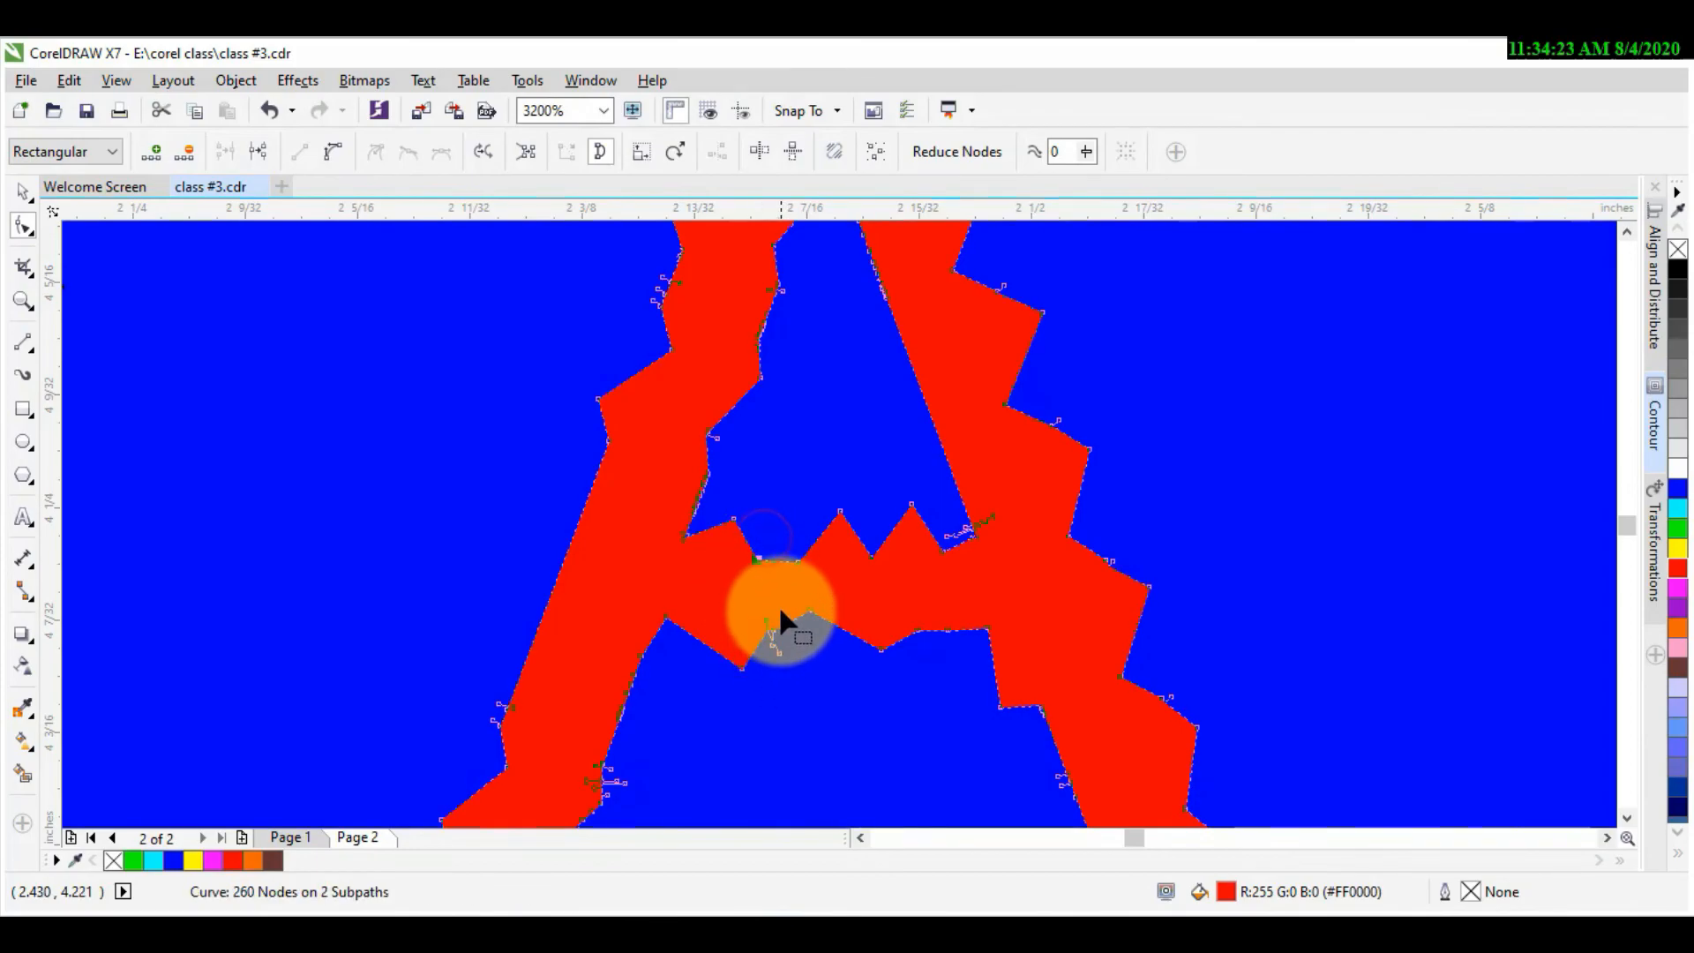
pyautogui.doubleClick(776, 557)
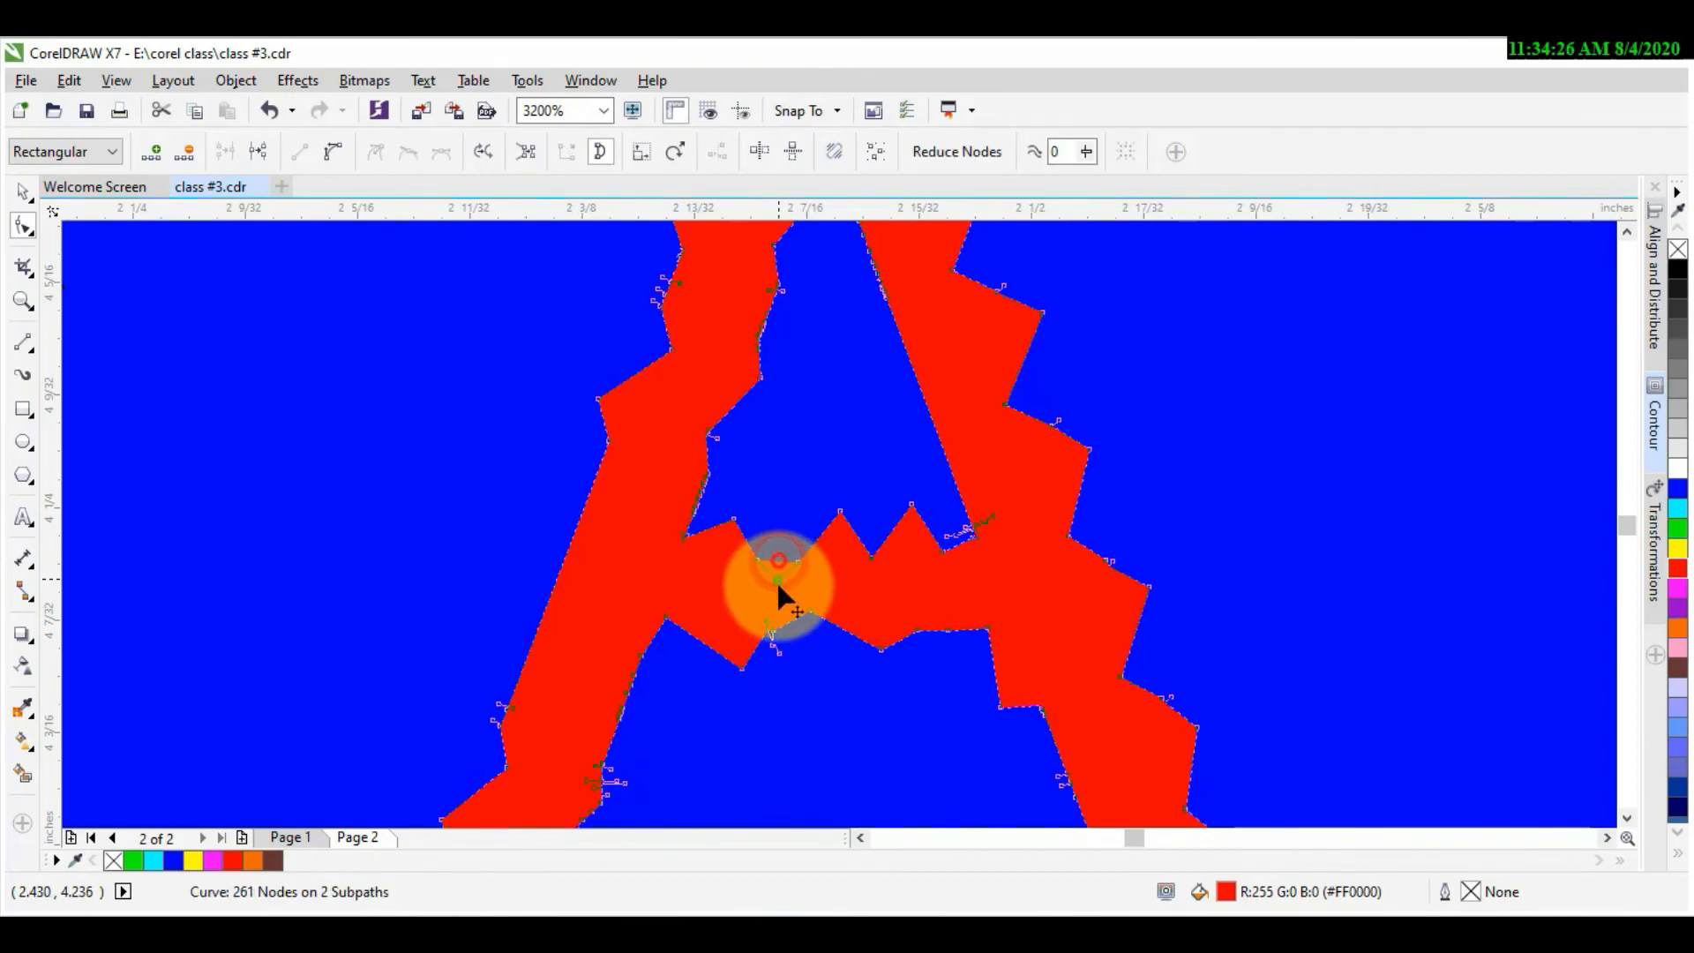
pyautogui.scroll(-1, 824, 582)
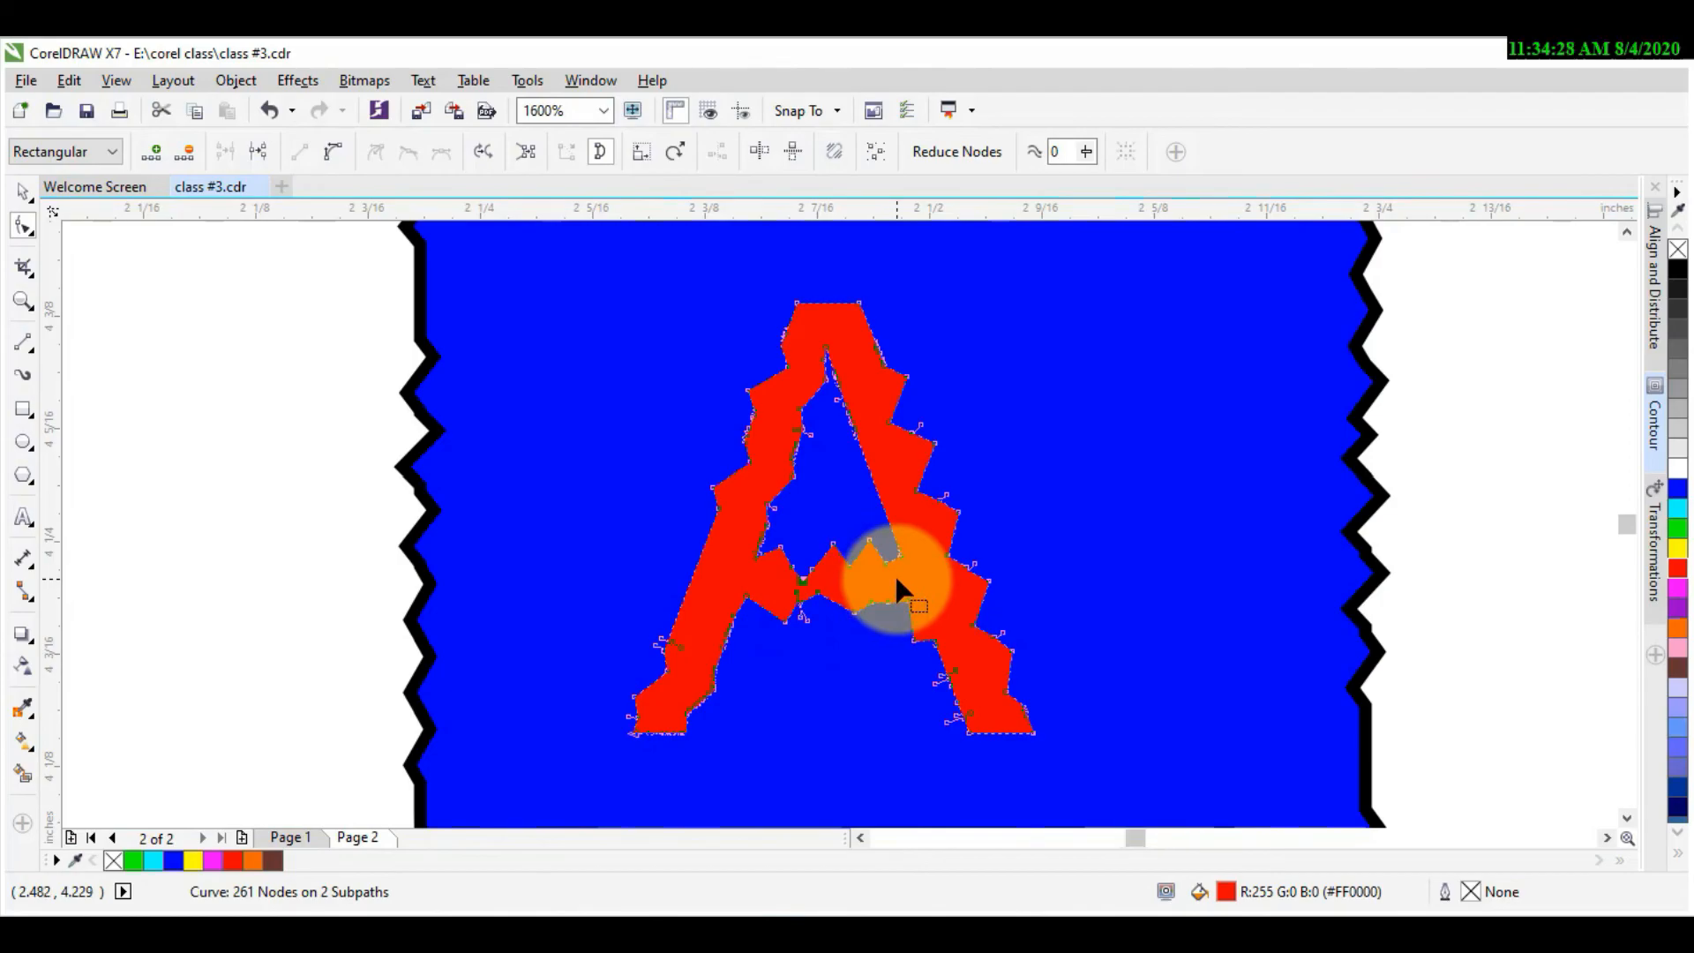
pyautogui.scroll(1, 895, 573)
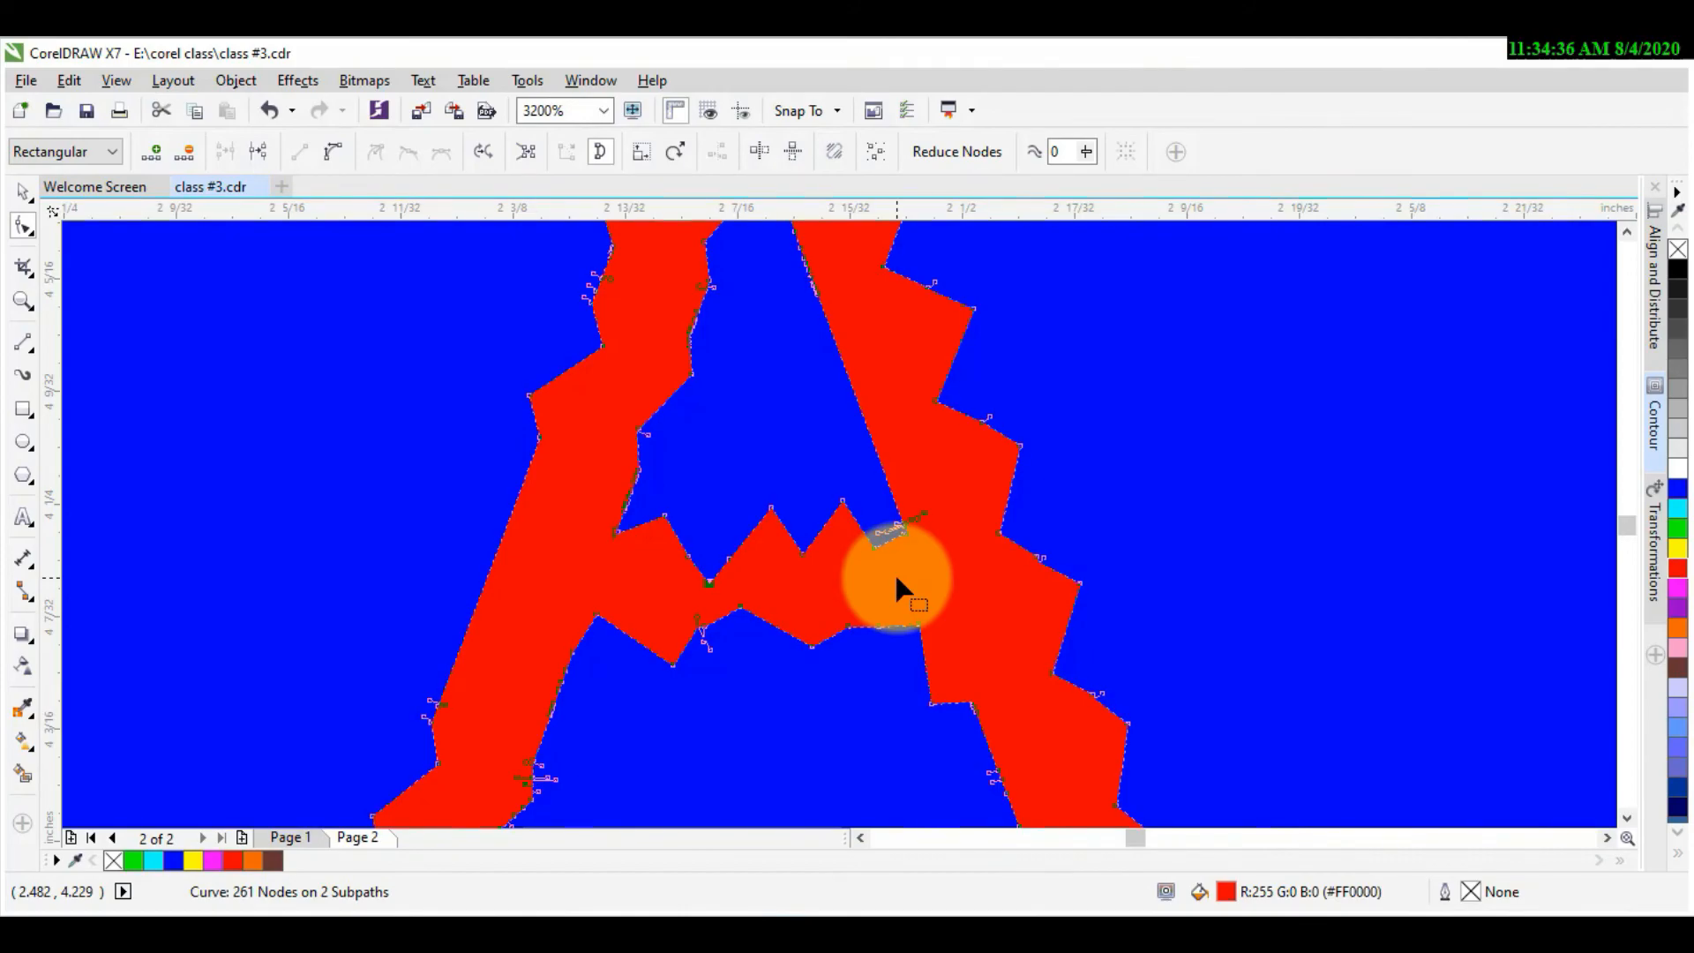
pyautogui.click(34, 235)
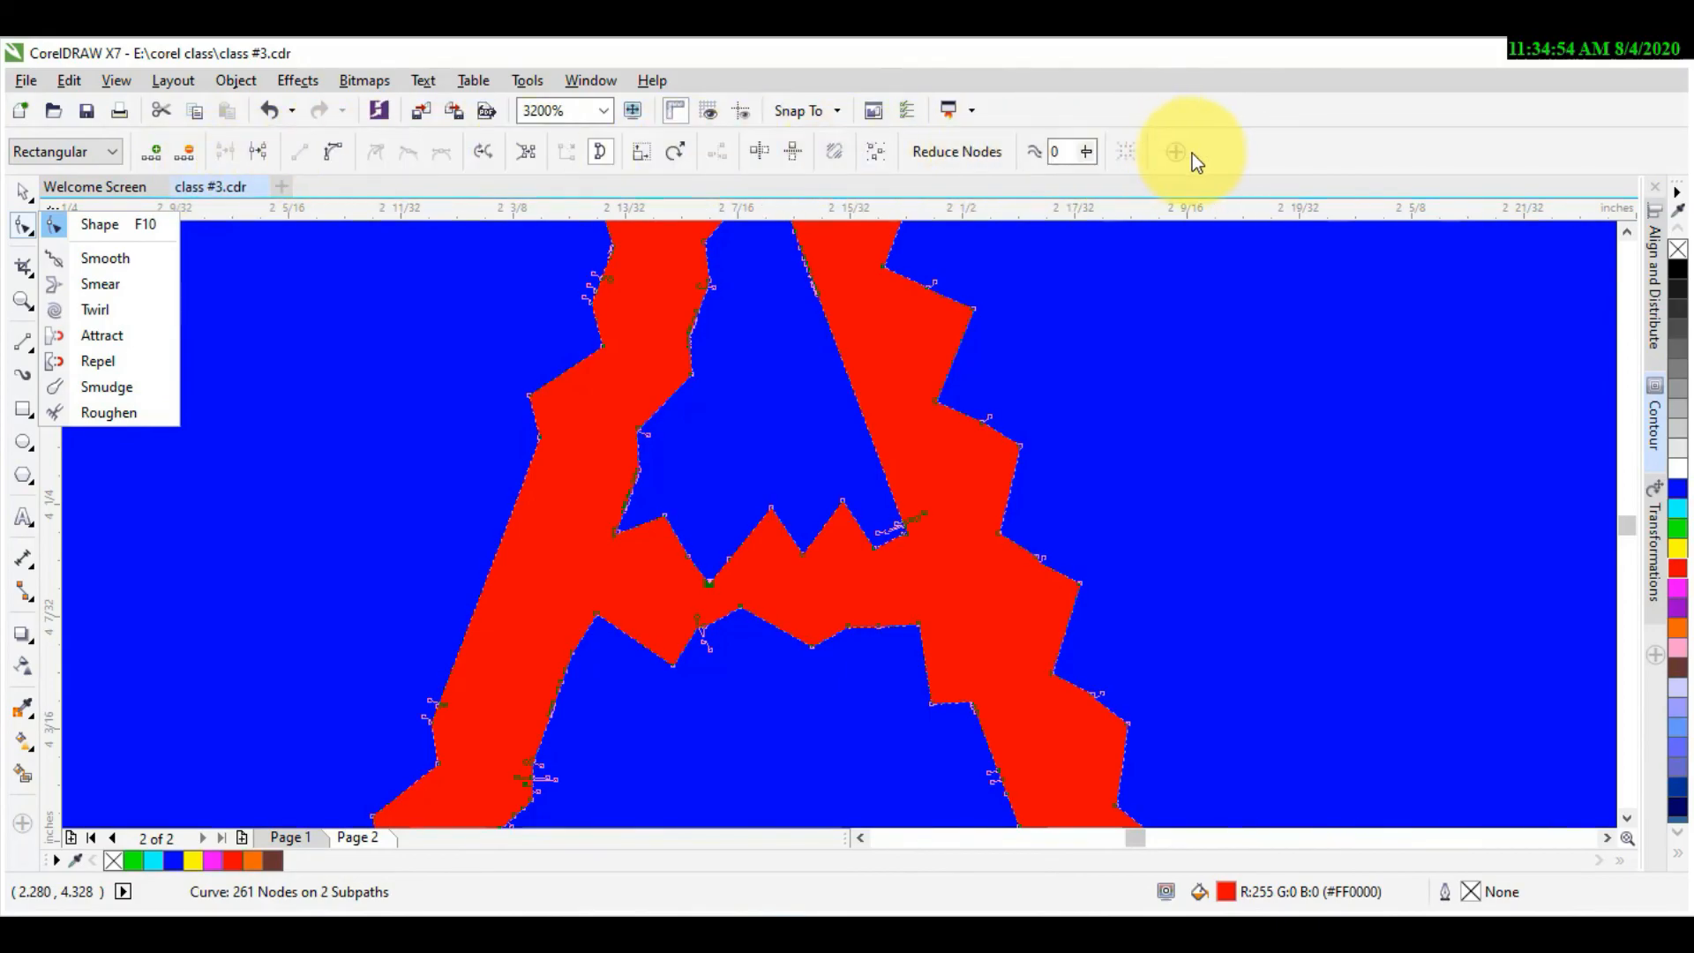
pyautogui.click(1228, 164)
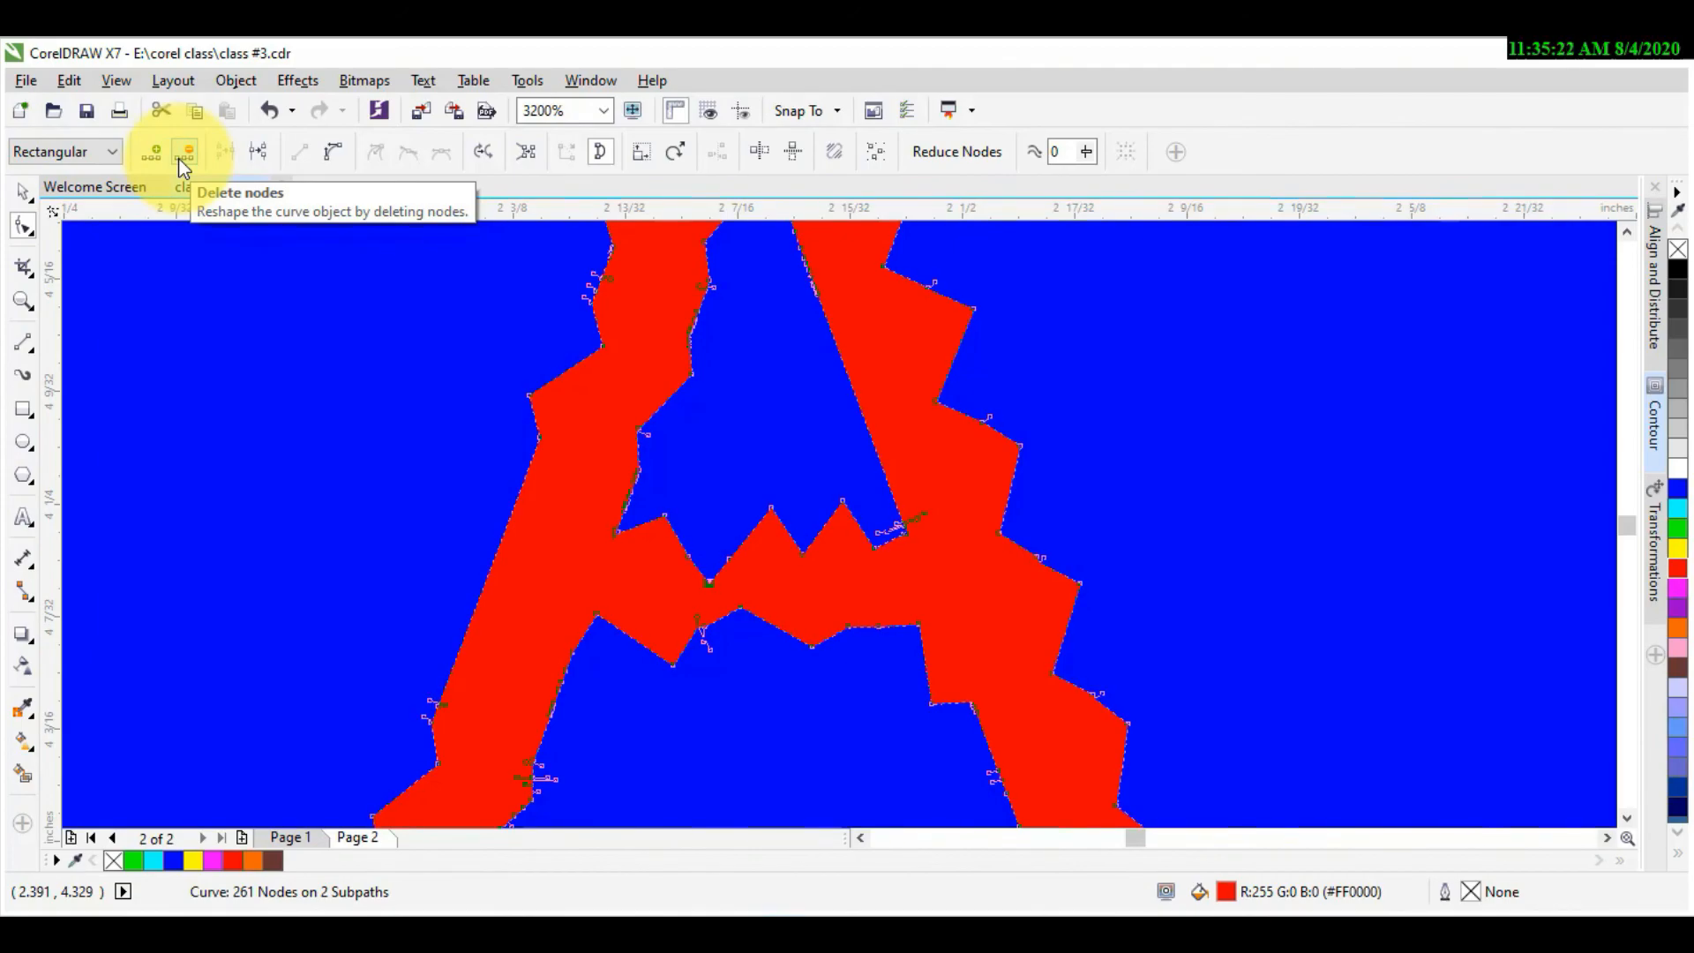
# Step: Delete the blue roughened shape and the red letter A from the page
pyautogui.scroll(-3, 386, 327)
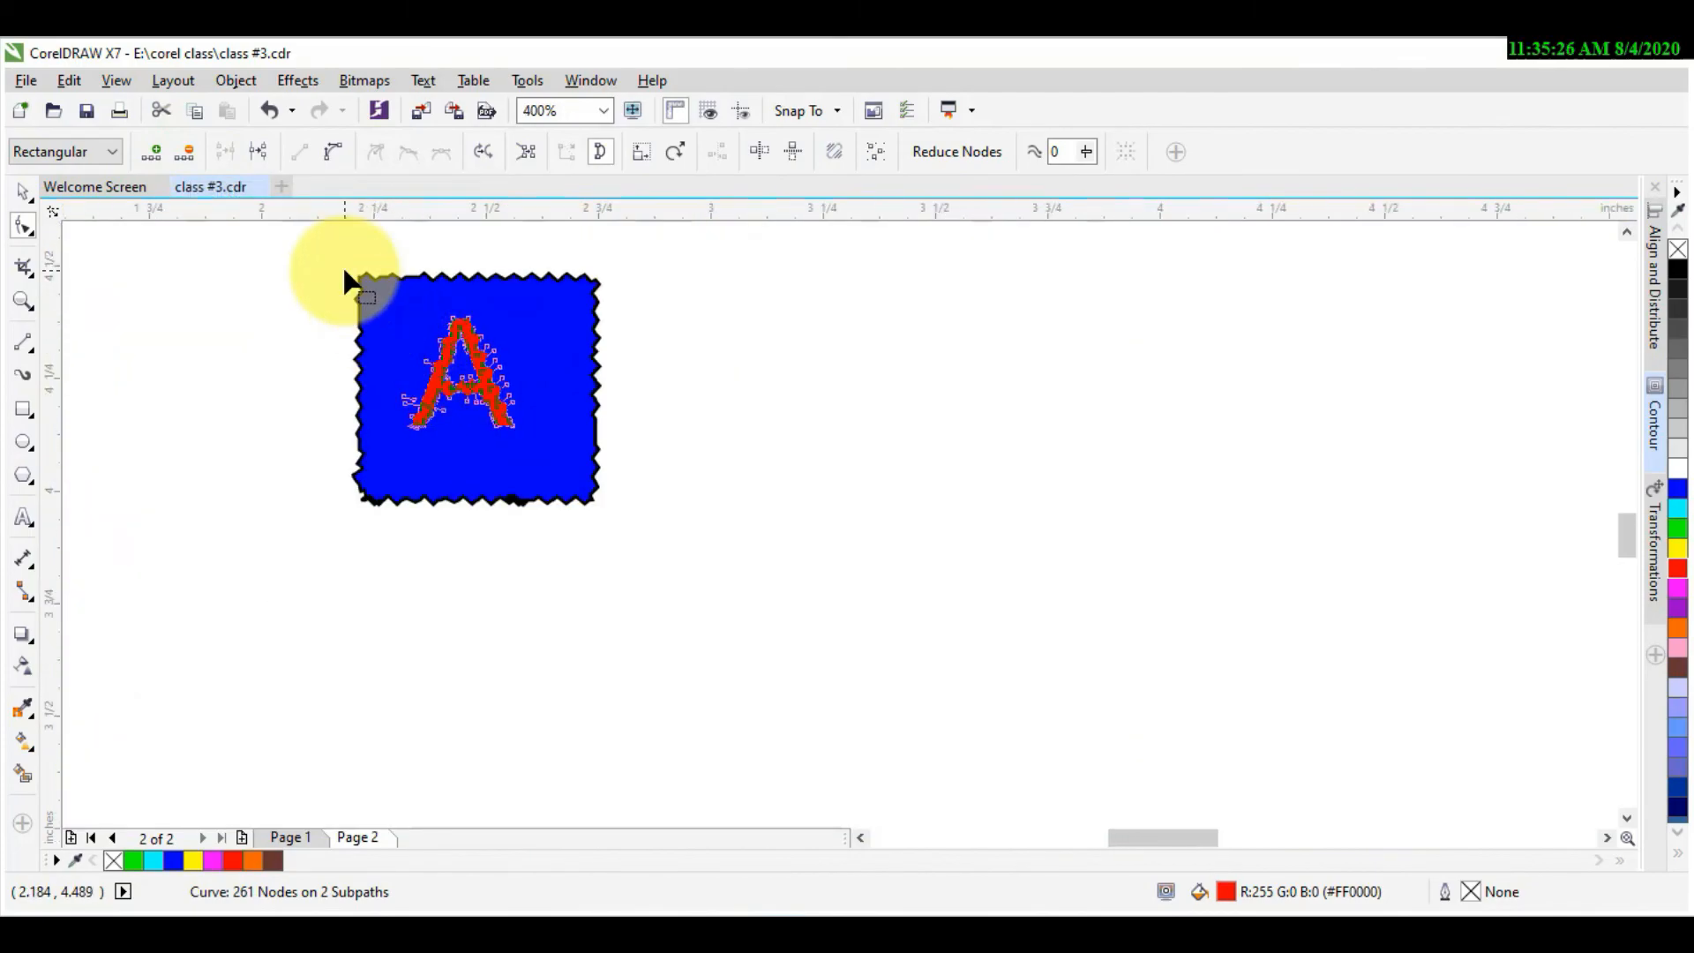
pyautogui.click(410, 365)
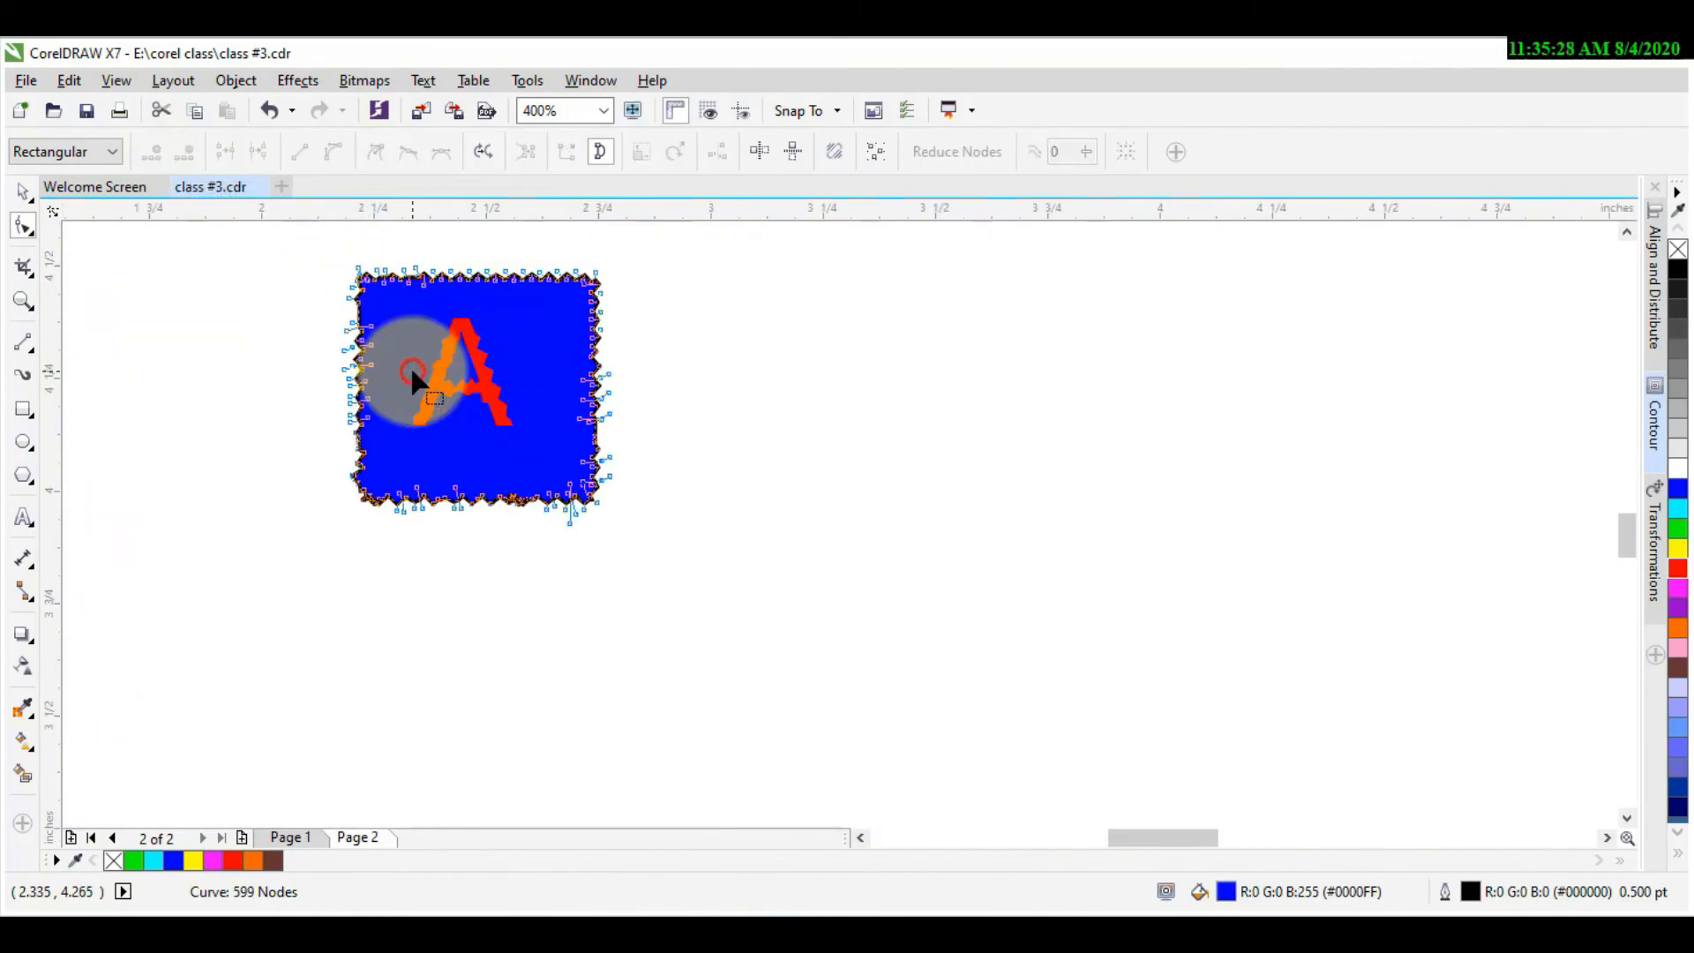
pyautogui.press('space')
pyautogui.press('Delete')
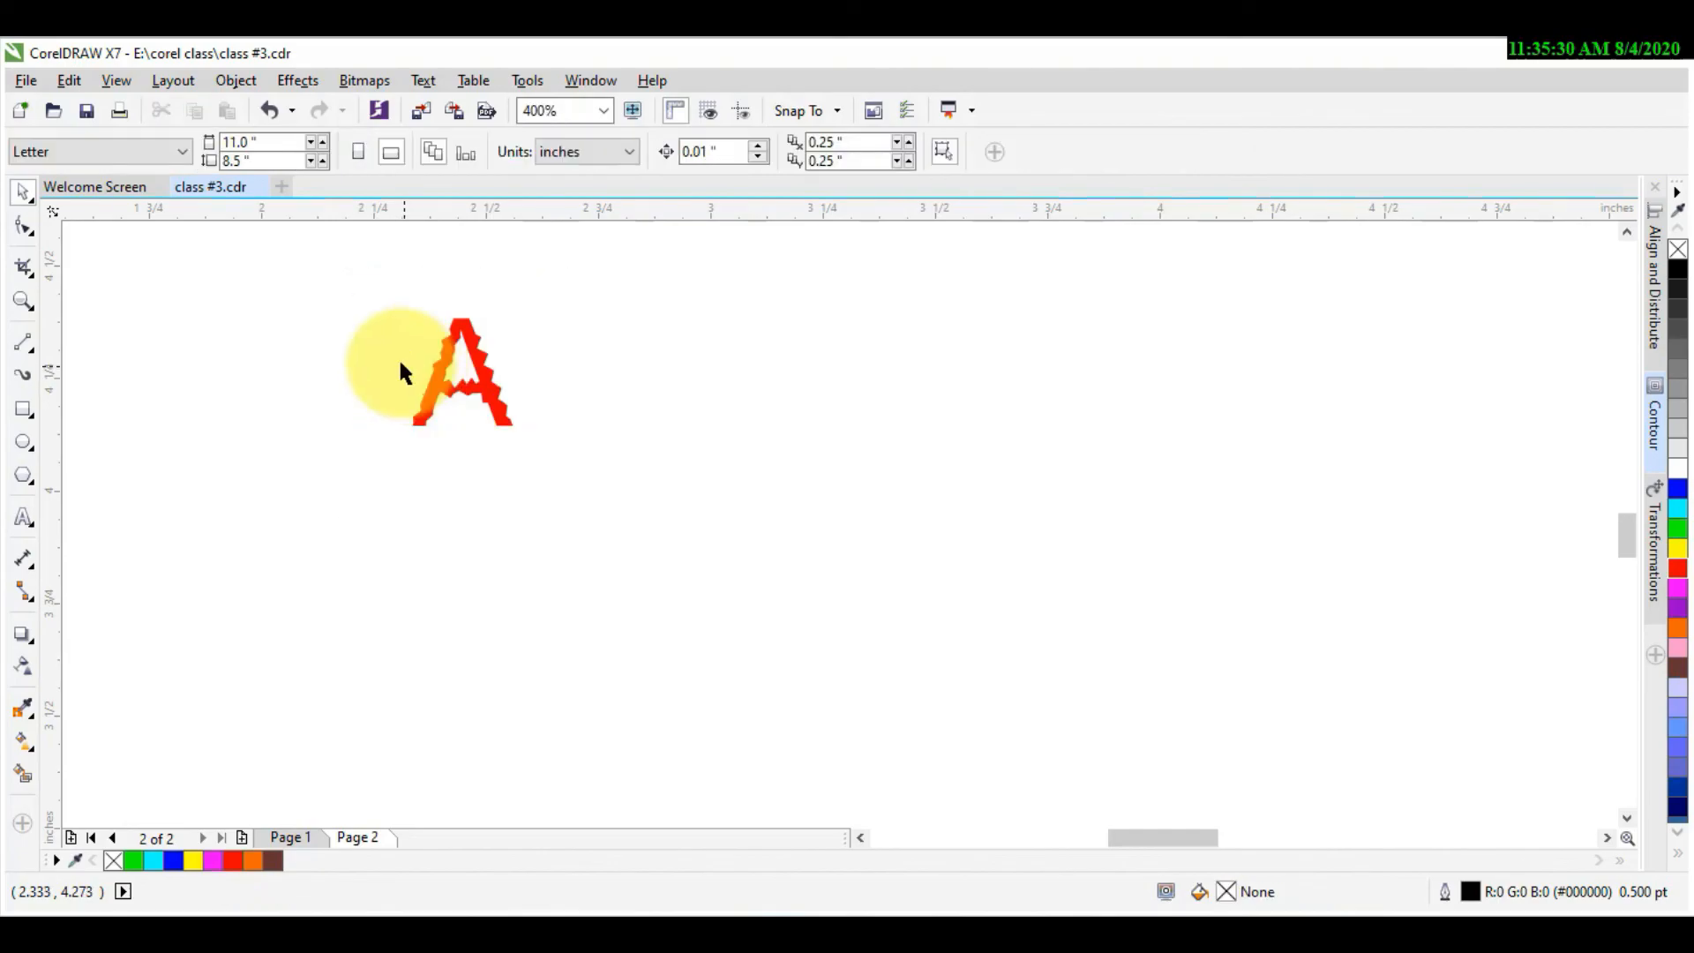
pyautogui.click(447, 362)
pyautogui.press('Delete')
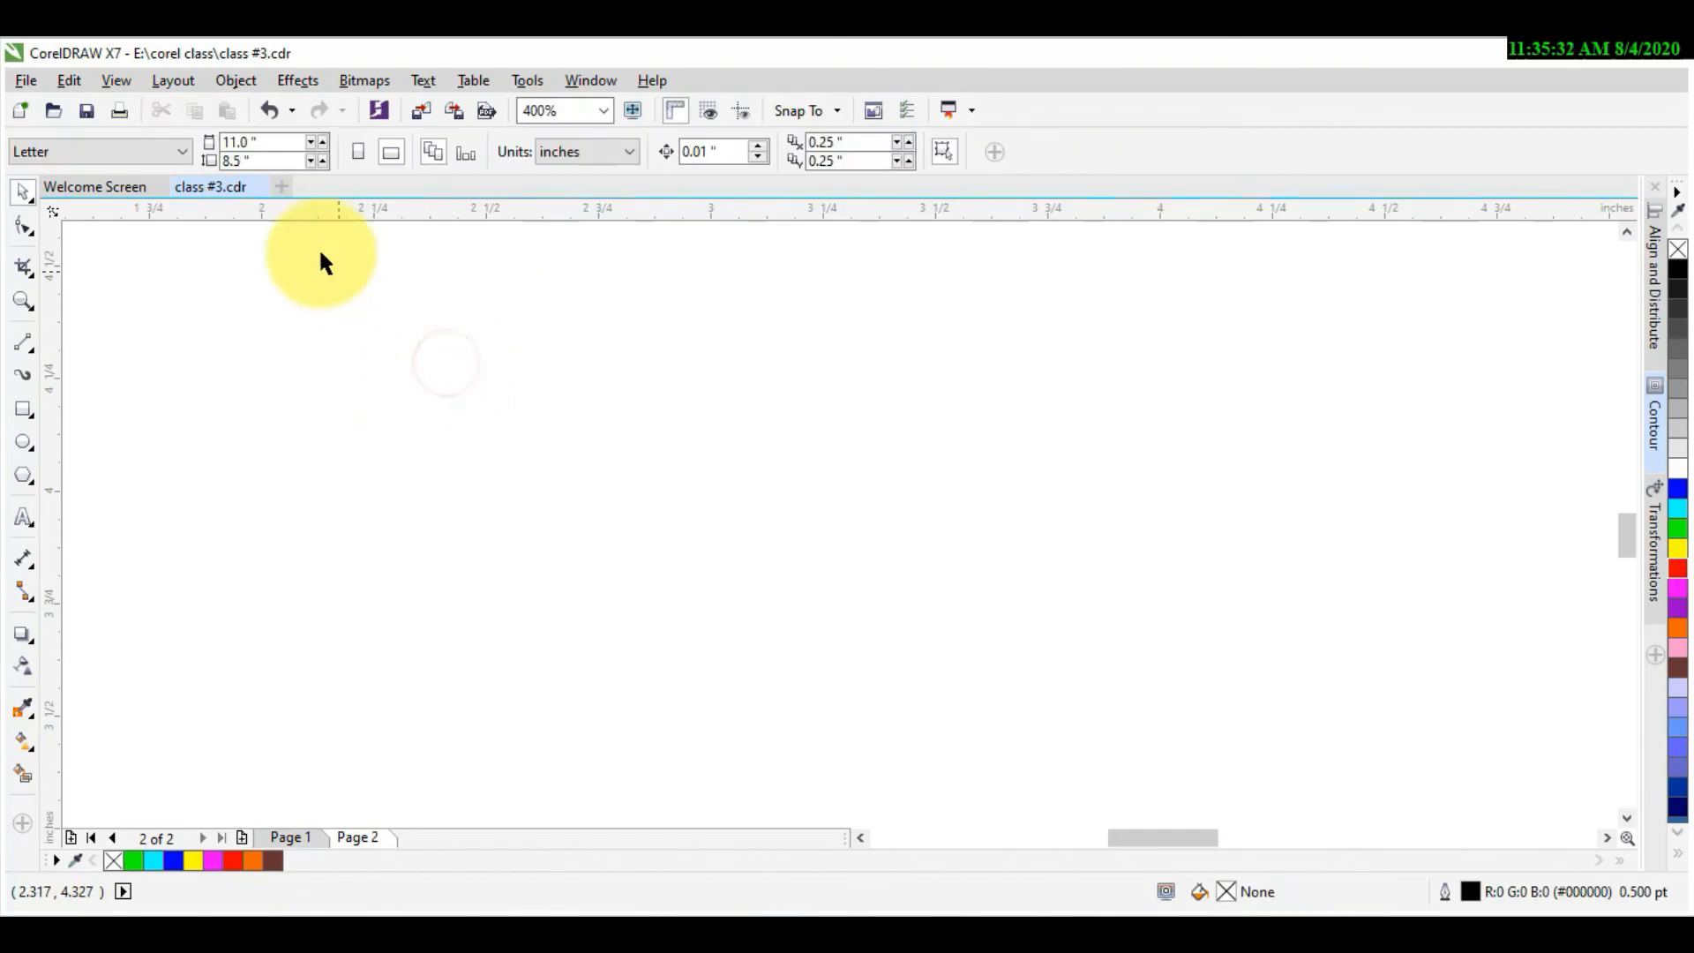